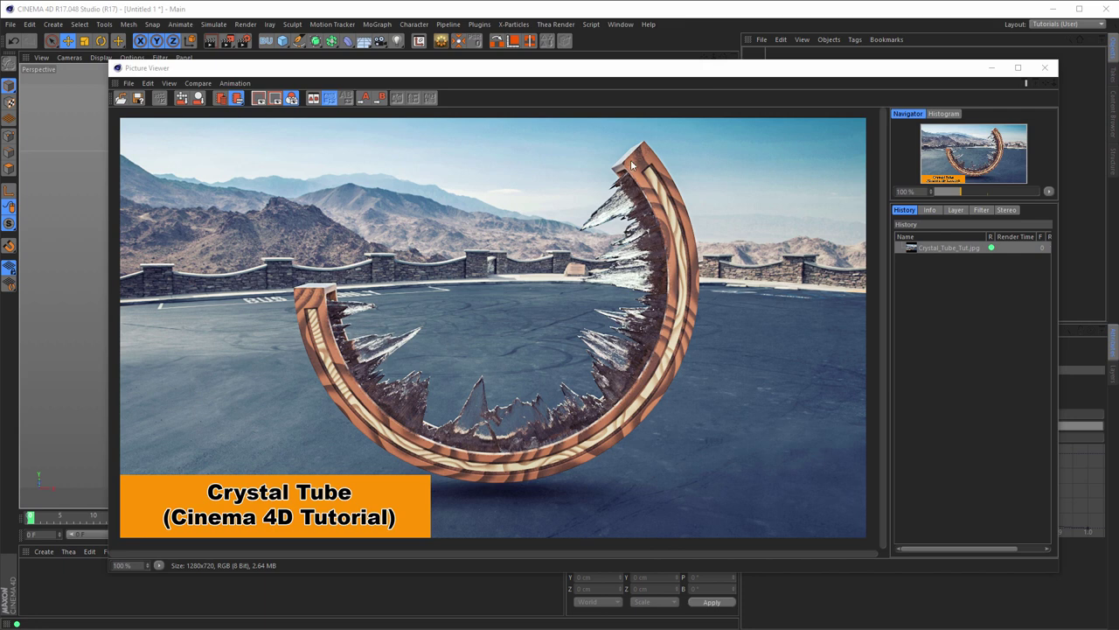
# Close the Picture Viewer showing the finished Crystal Tube render to reveal the empty scene.
pyautogui.click(1045, 76)
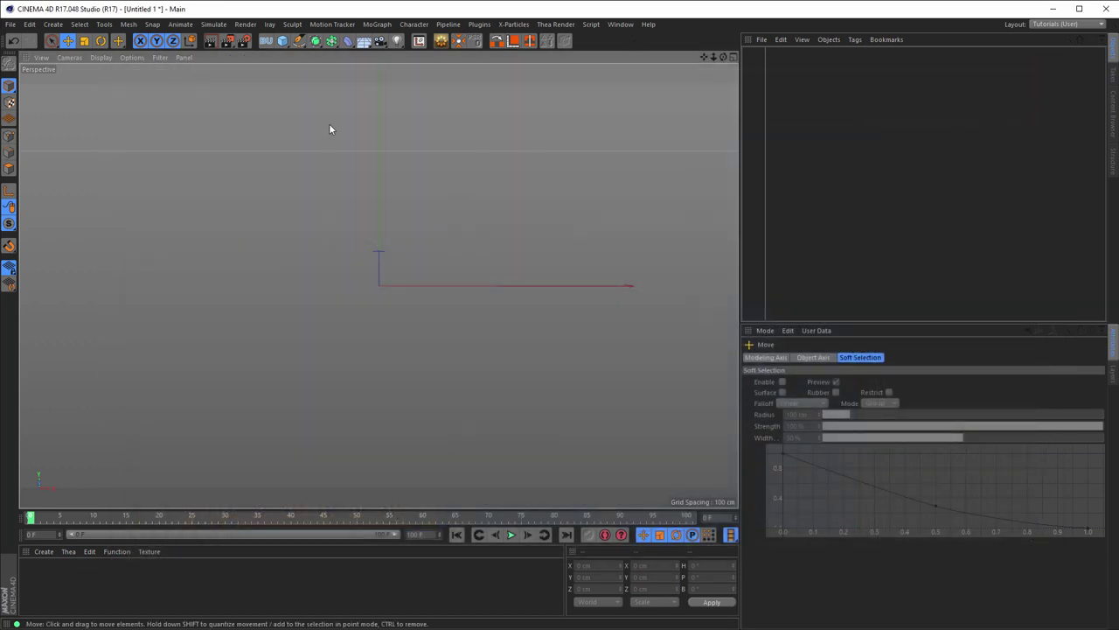
# Add a Tube primitive oriented to +Z.
pyautogui.click(282, 41)
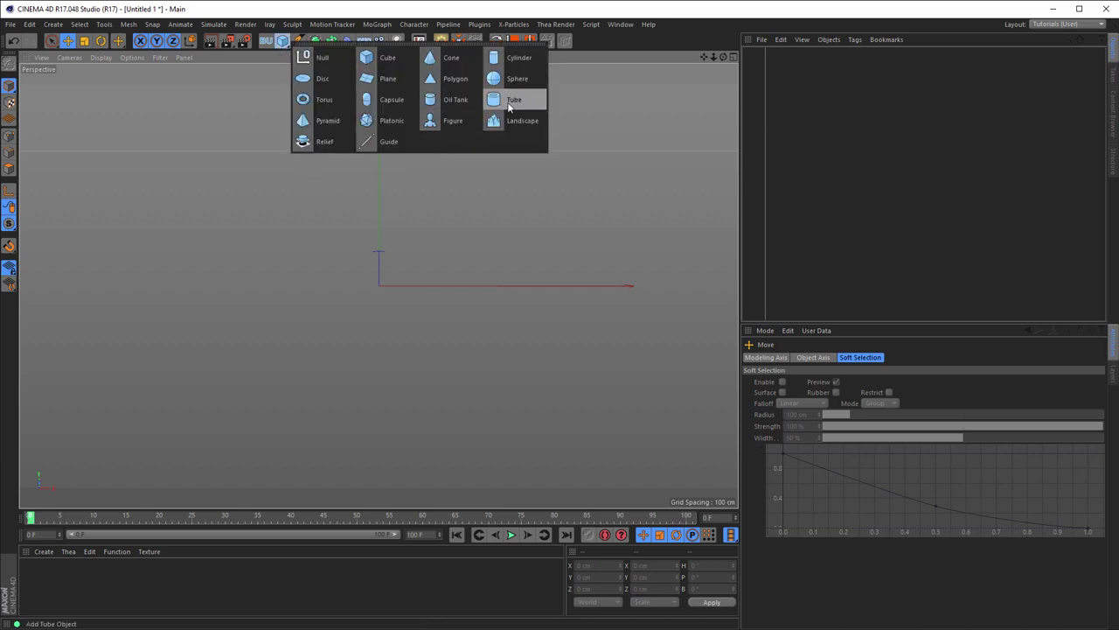
pyautogui.click(514, 101)
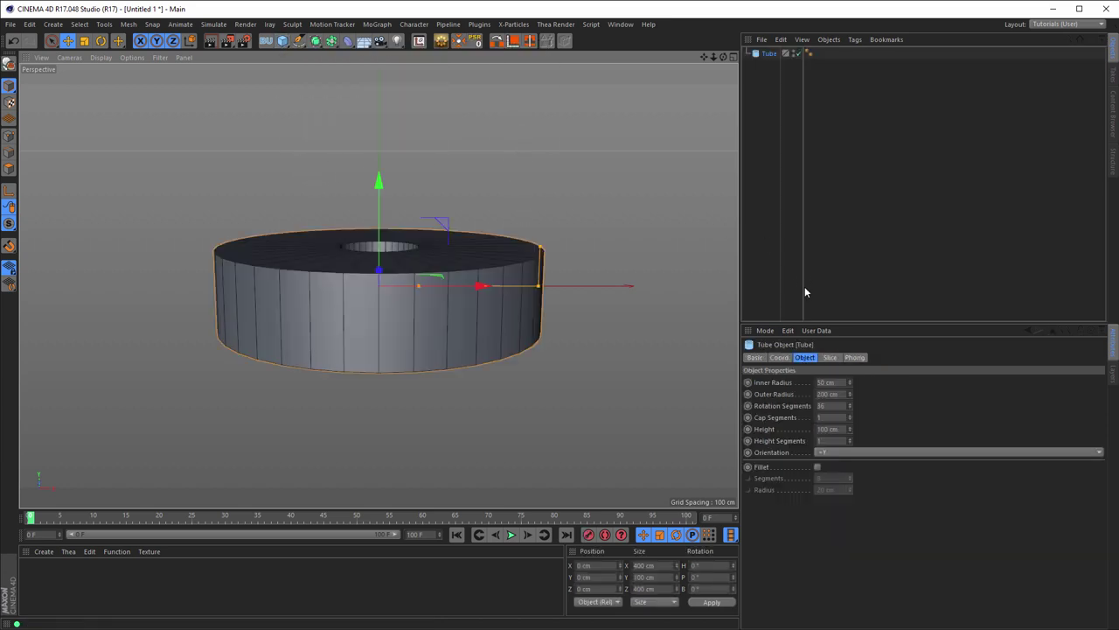
pyautogui.click(831, 452)
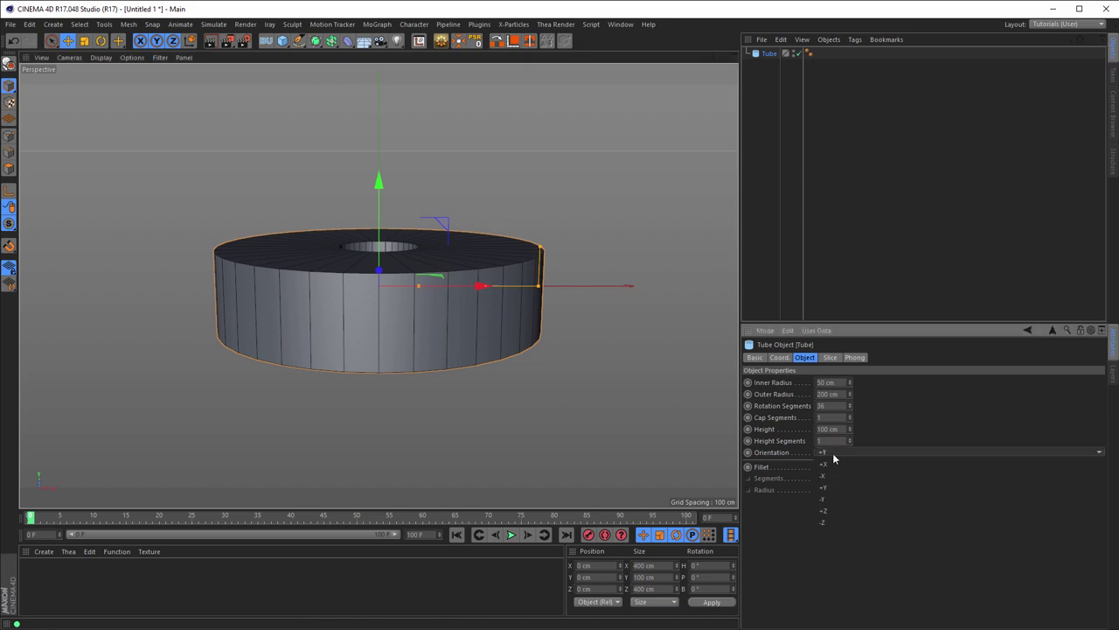
pyautogui.click(869, 514)
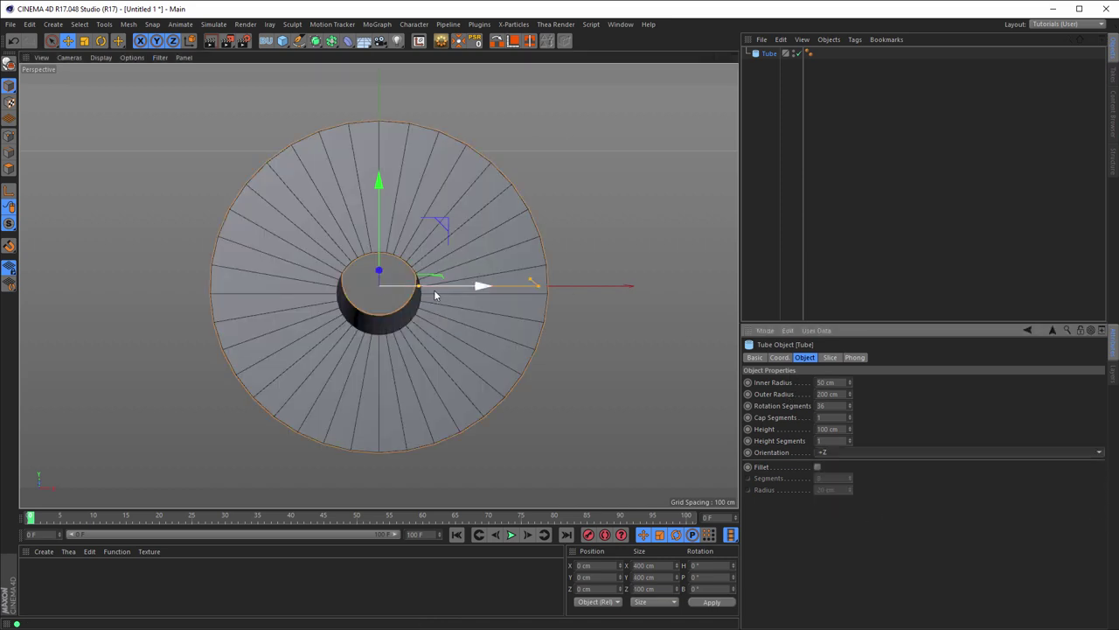
pyautogui.keyDown('alt'); pyautogui.moveTo(430, 288); pyautogui.dragTo(432, 282); pyautogui.keyUp('alt')
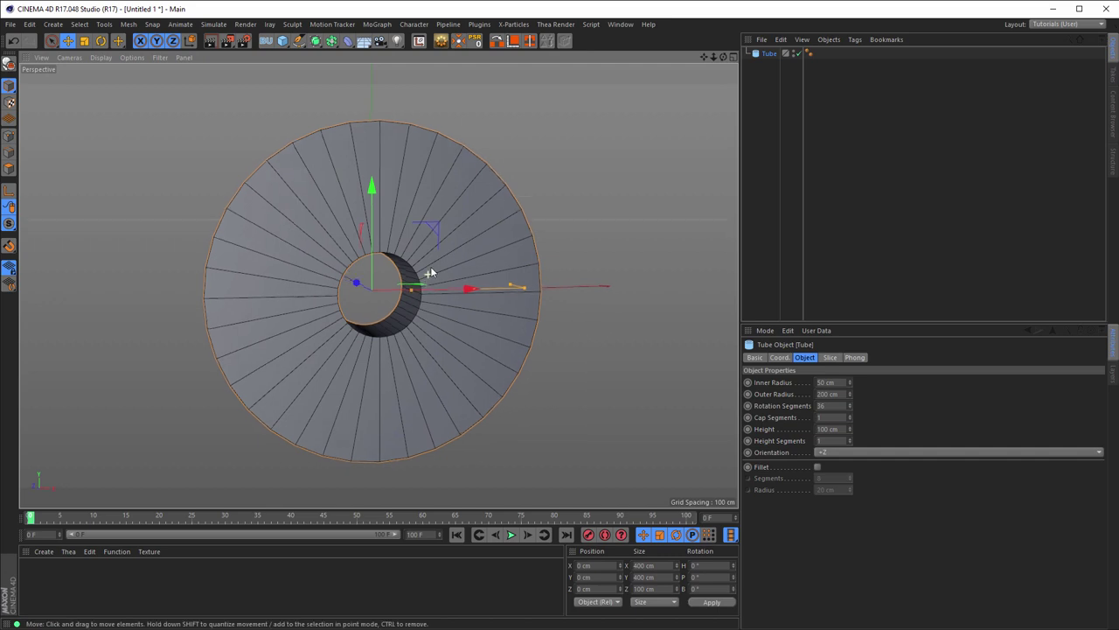
# Set the tube's inner radius to 170 cm and its height to 60 cm.
pyautogui.moveTo(413, 287); pyautogui.dragTo(504, 286)
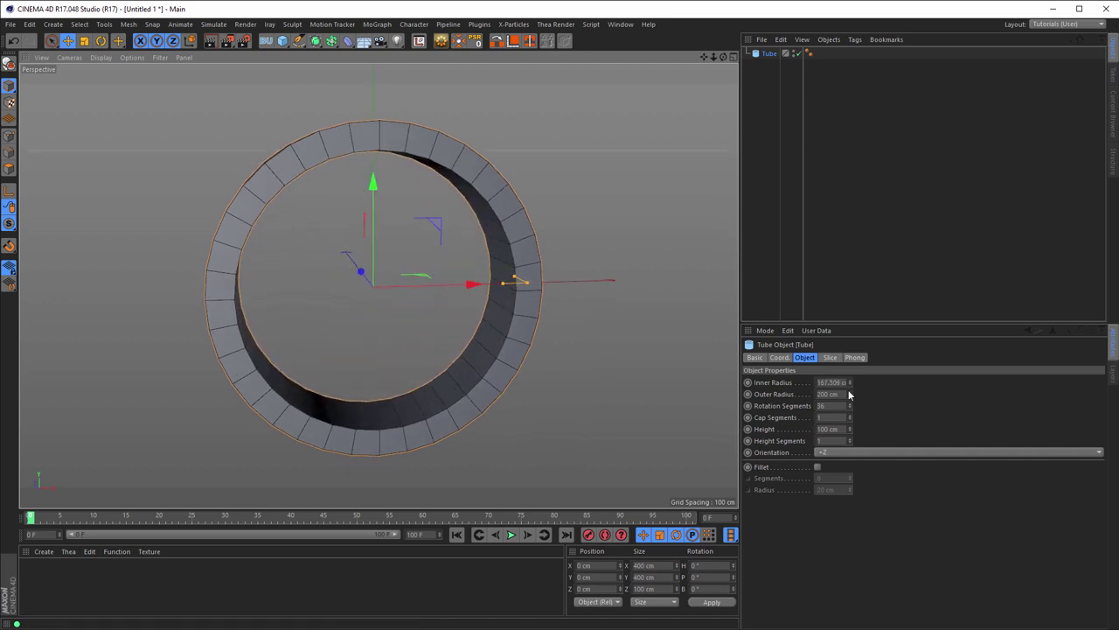
pyautogui.doubleClick(831, 382)
pyautogui.write('170')
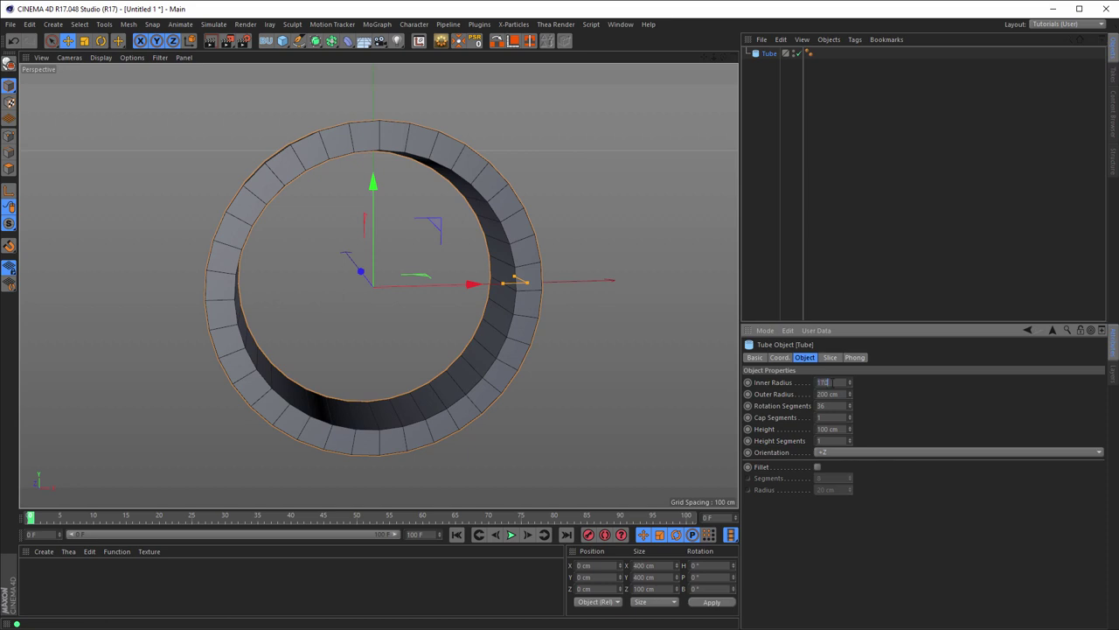
pyautogui.press('Return')
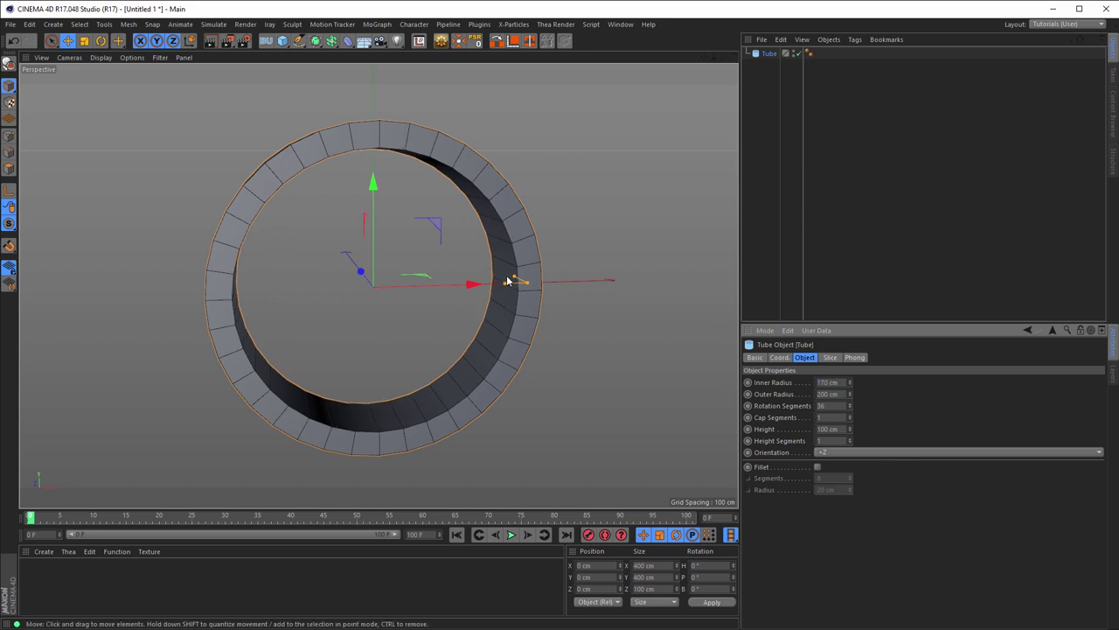
pyautogui.moveTo(513, 281); pyautogui.dragTo(437, 282)
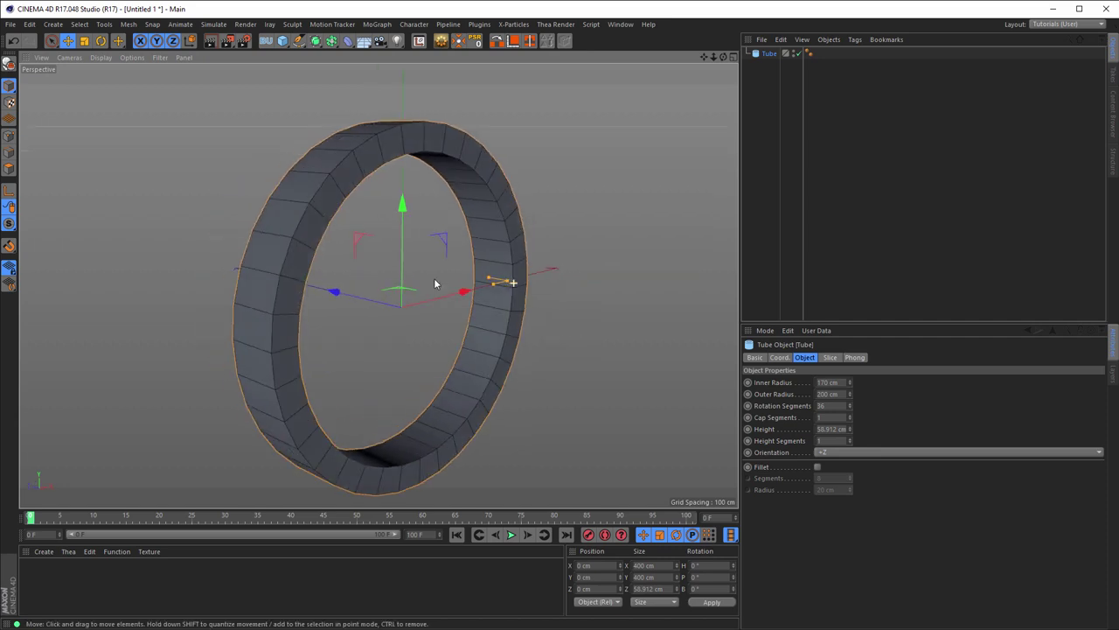
pyautogui.click(829, 429)
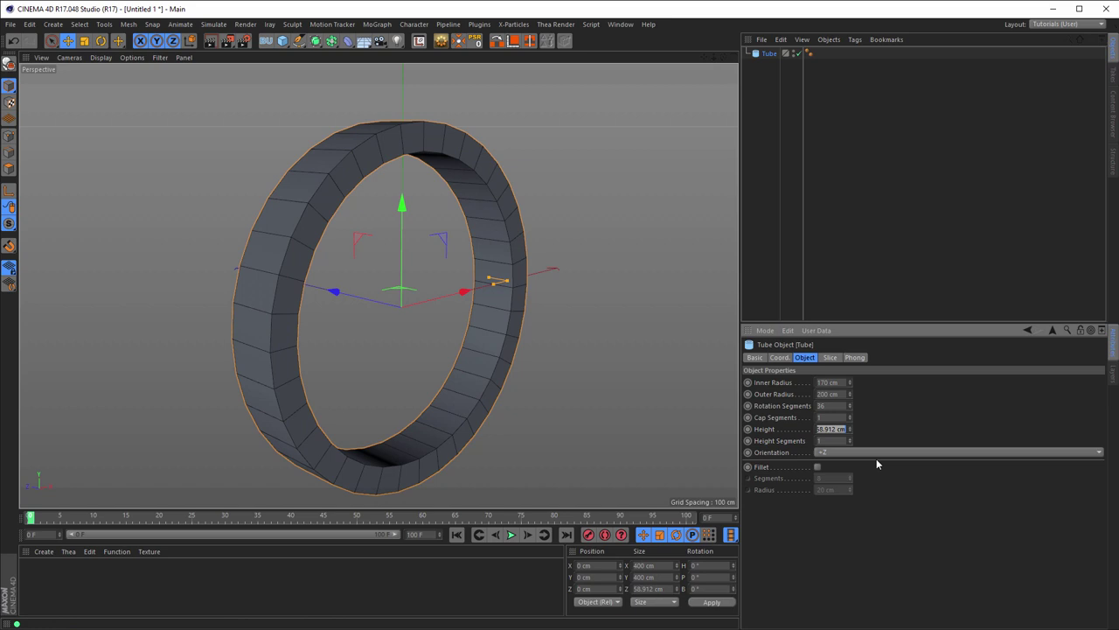
pyautogui.write('60')
pyautogui.press('Return')
# Give the tube 60 rotation segments for a smoother ring.
pyautogui.moveTo(412, 190)
pyautogui.keyDown('alt'); pyautogui.mouseDown()
pyautogui.moveTo(452, 183)
pyautogui.moveTo(477, 197)
pyautogui.moveTo(458, 214)
pyautogui.moveTo(467, 212)
pyautogui.moveTo(404, 178)
pyautogui.moveTo(447, 185)
pyautogui.moveTo(480, 170)
pyautogui.mouseUp(); pyautogui.keyUp('alt')
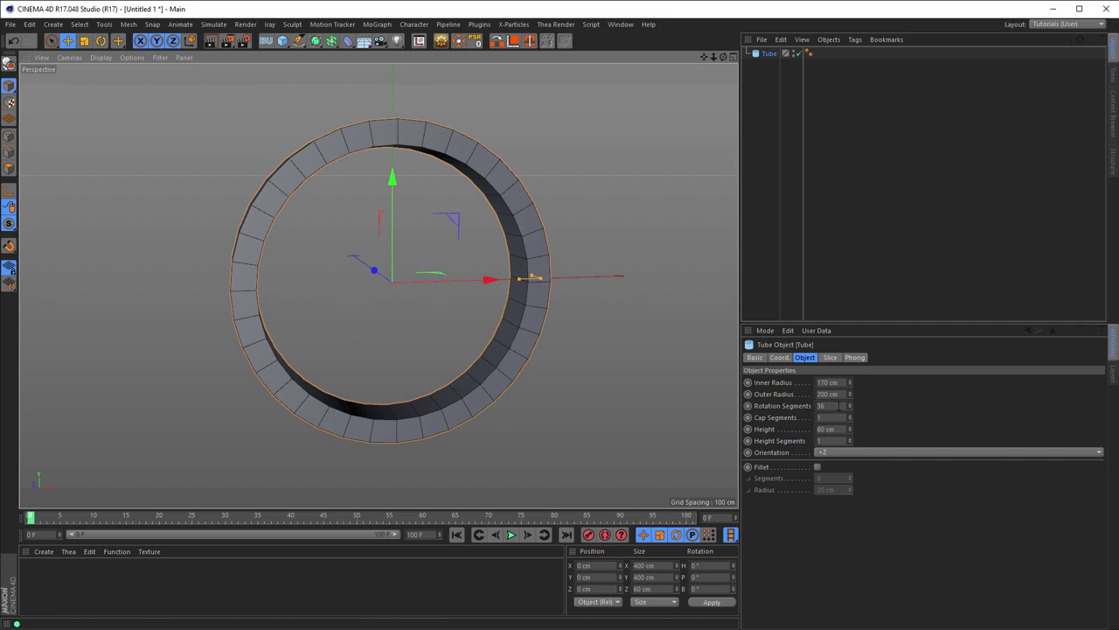
pyautogui.click(841, 406)
pyautogui.write('80')
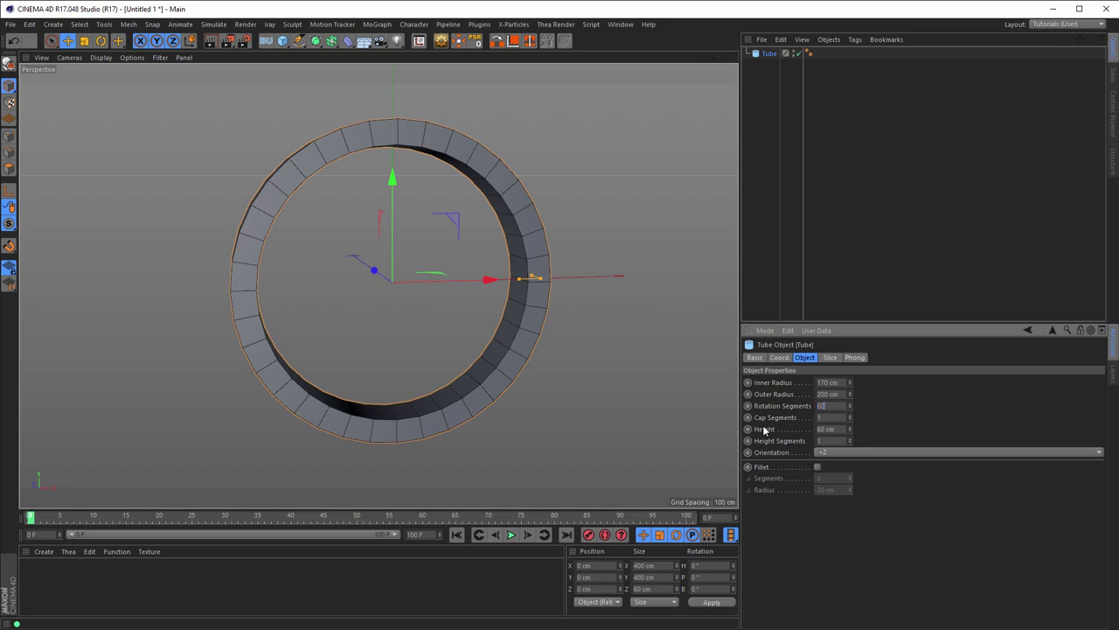
pyautogui.press('Return')
pyautogui.moveTo(499, 197)
pyautogui.keyDown('alt'); pyautogui.mouseDown()
pyautogui.moveTo(550, 230)
pyautogui.moveTo(499, 184)
pyautogui.moveTo(514, 201)
pyautogui.mouseUp(); pyautogui.keyUp('alt')
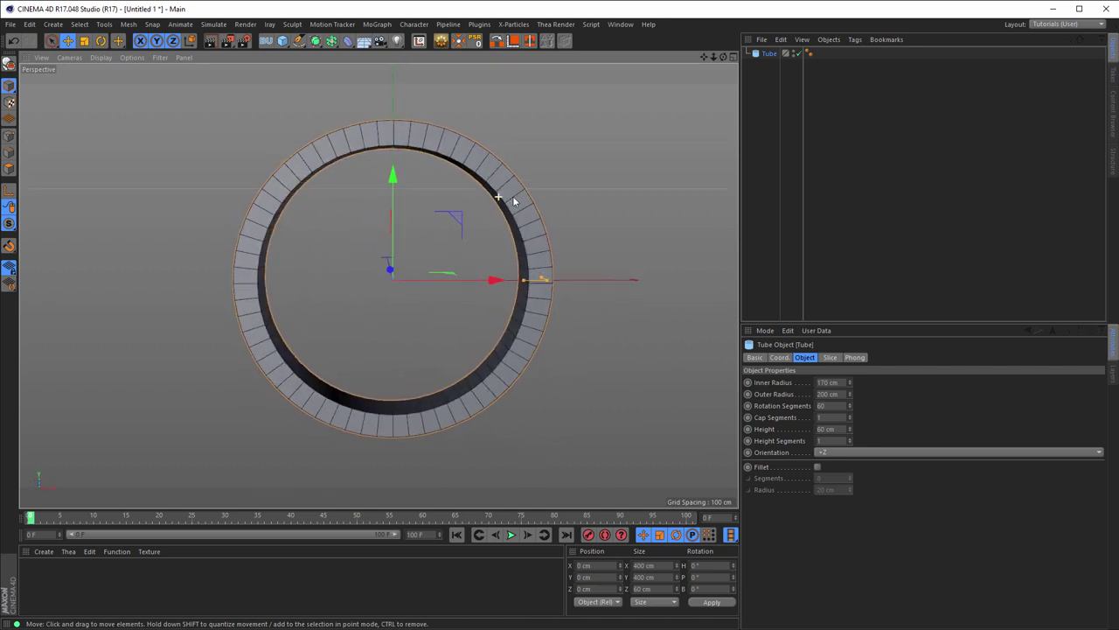
# Enable Slice on the tube from -45° to 180° and inspect the open ring.
pyautogui.click(830, 358)
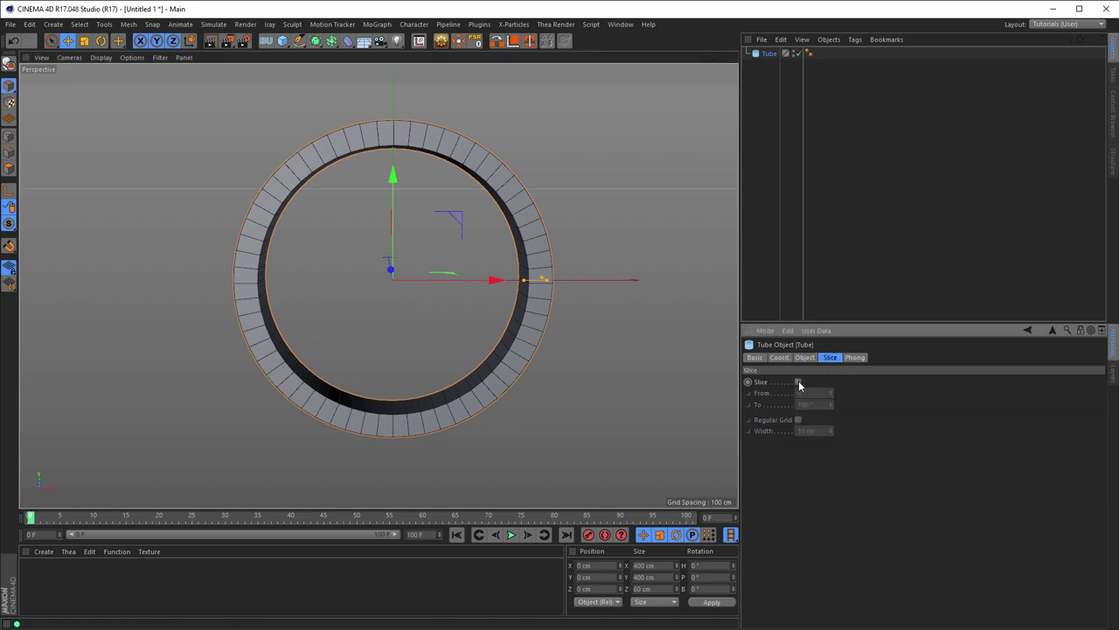
pyautogui.click(797, 382)
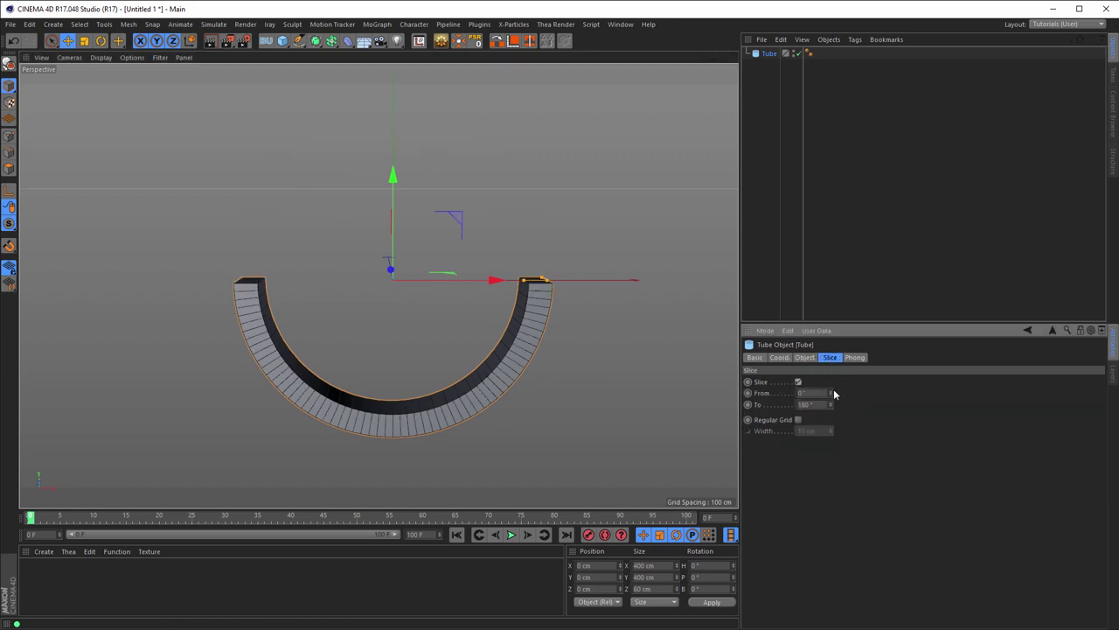
pyautogui.moveTo(832, 398); pyautogui.dragTo(831, 446)
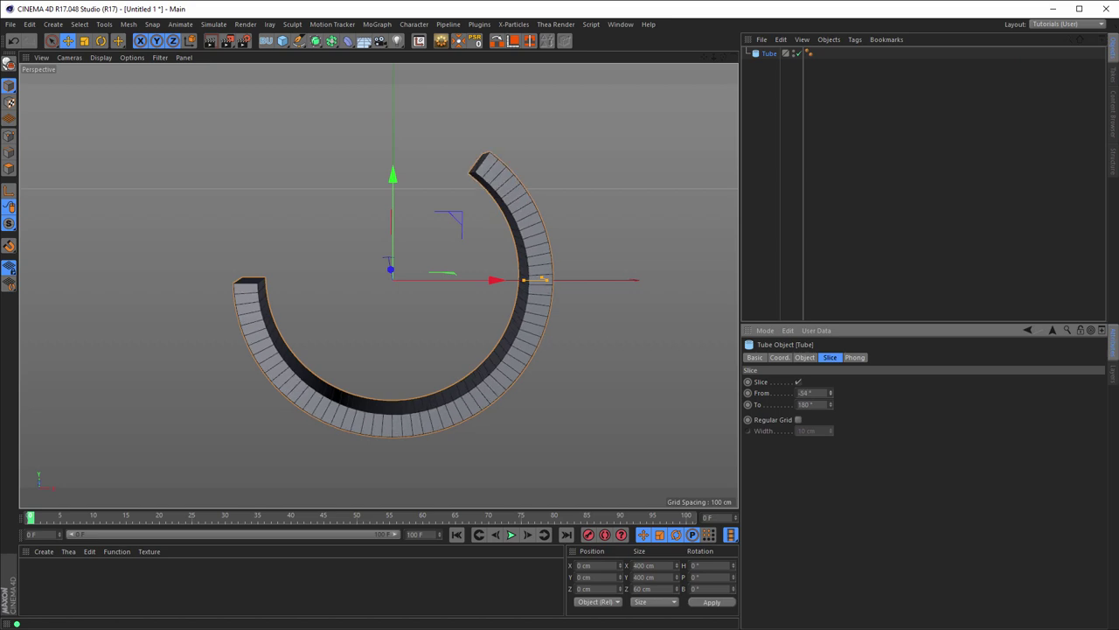
pyautogui.click(819, 392)
pyautogui.press('BackSpace')
pyautogui.write('5')
pyautogui.press('Return')
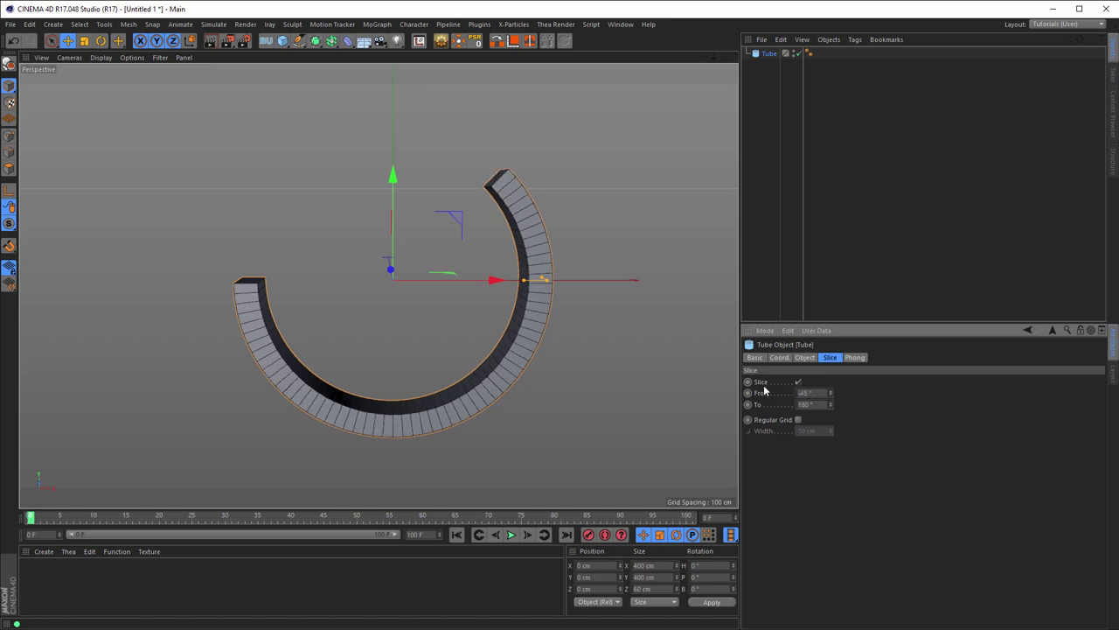
pyautogui.moveTo(494, 210)
pyautogui.keyDown('alt'); pyautogui.mouseDown()
pyautogui.moveTo(453, 208)
pyautogui.moveTo(527, 218)
pyautogui.moveTo(534, 195)
pyautogui.moveTo(514, 182)
pyautogui.mouseUp(); pyautogui.keyUp('alt')
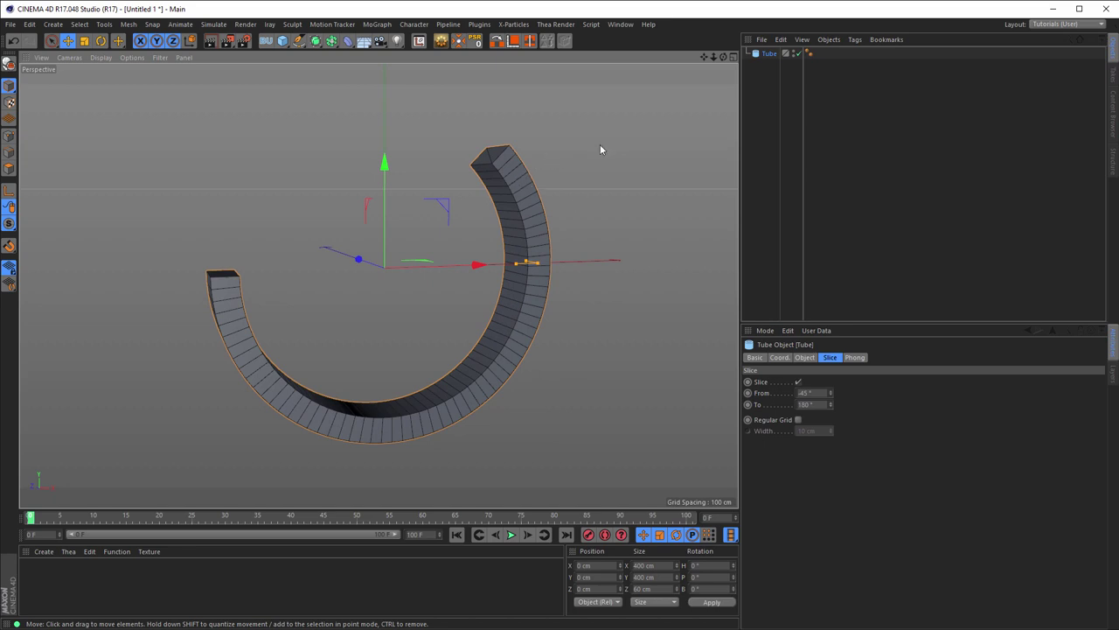
pyautogui.keyDown('alt'); pyautogui.moveTo(514, 181); pyautogui.dragTo(506, 179); pyautogui.keyUp('alt')
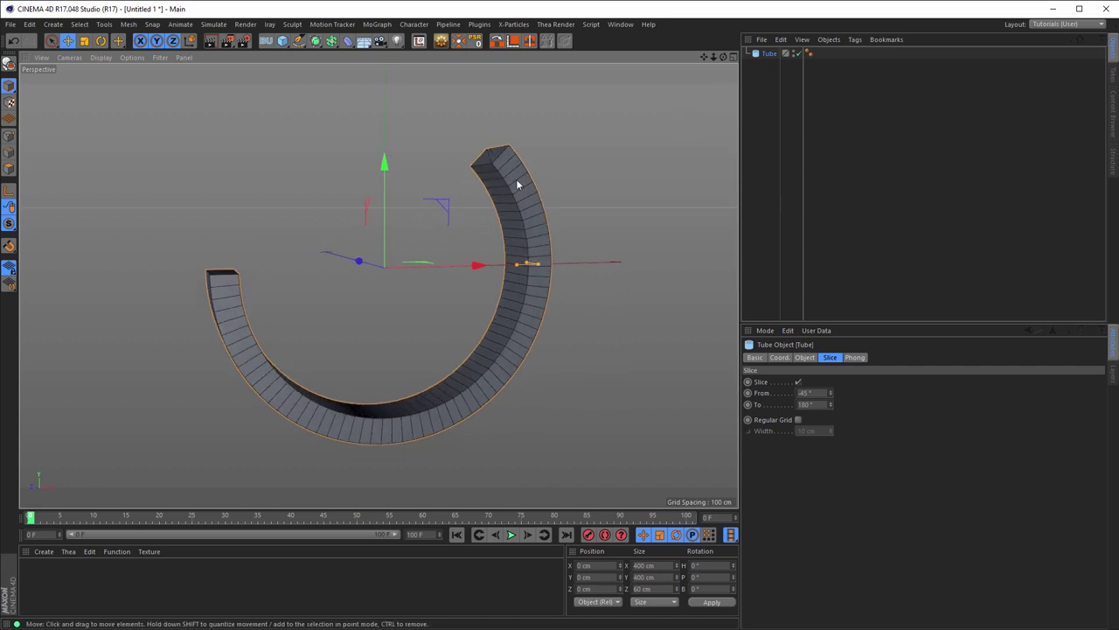
pyautogui.keyDown('alt'); pyautogui.moveTo(512, 181); pyautogui.dragTo(503, 180); pyautogui.keyUp('alt')
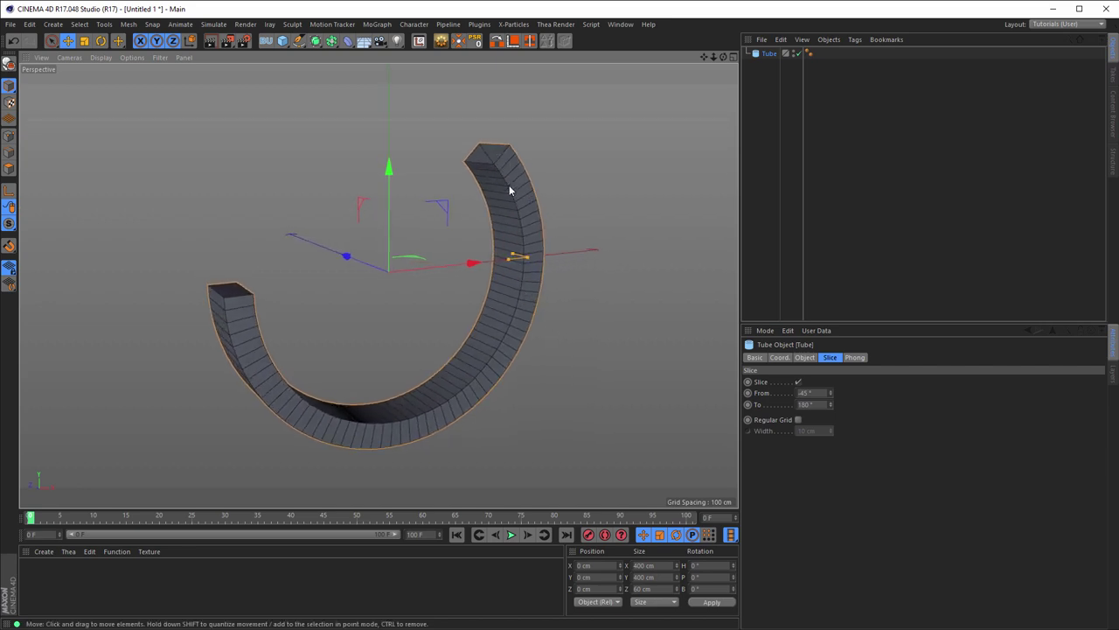
pyautogui.moveTo(510, 186)
pyautogui.keyDown('alt'); pyautogui.mouseDown()
pyautogui.moveTo(528, 219)
pyautogui.moveTo(554, 192)
pyautogui.mouseUp(); pyautogui.keyUp('alt')
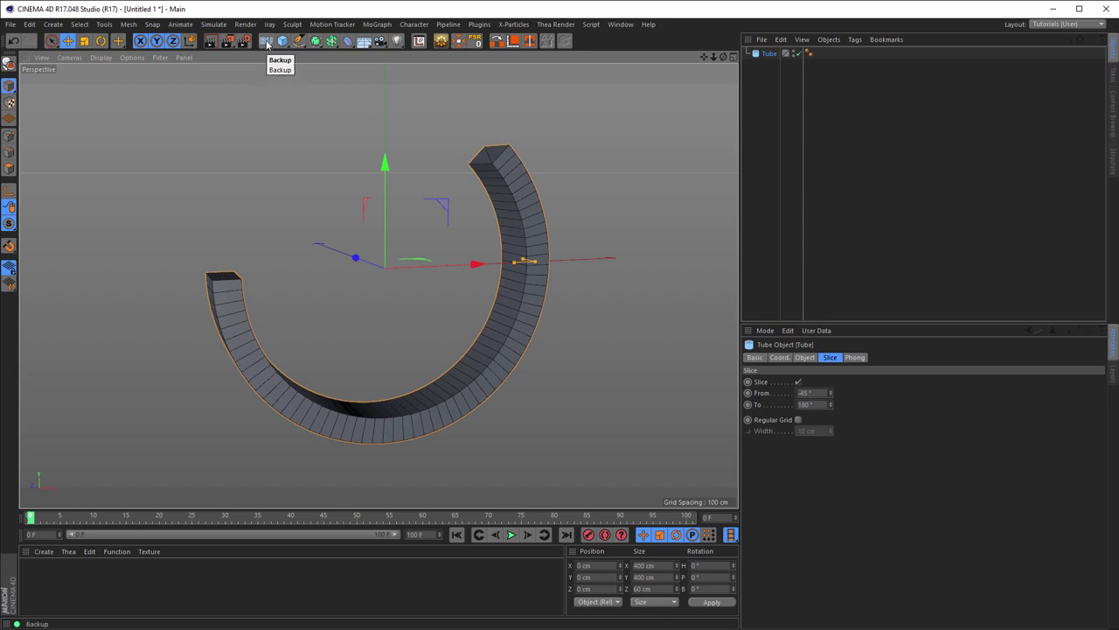
# Add a Backup null hidden in the viewport, deleting a stray extra null.
pyautogui.click(267, 44)
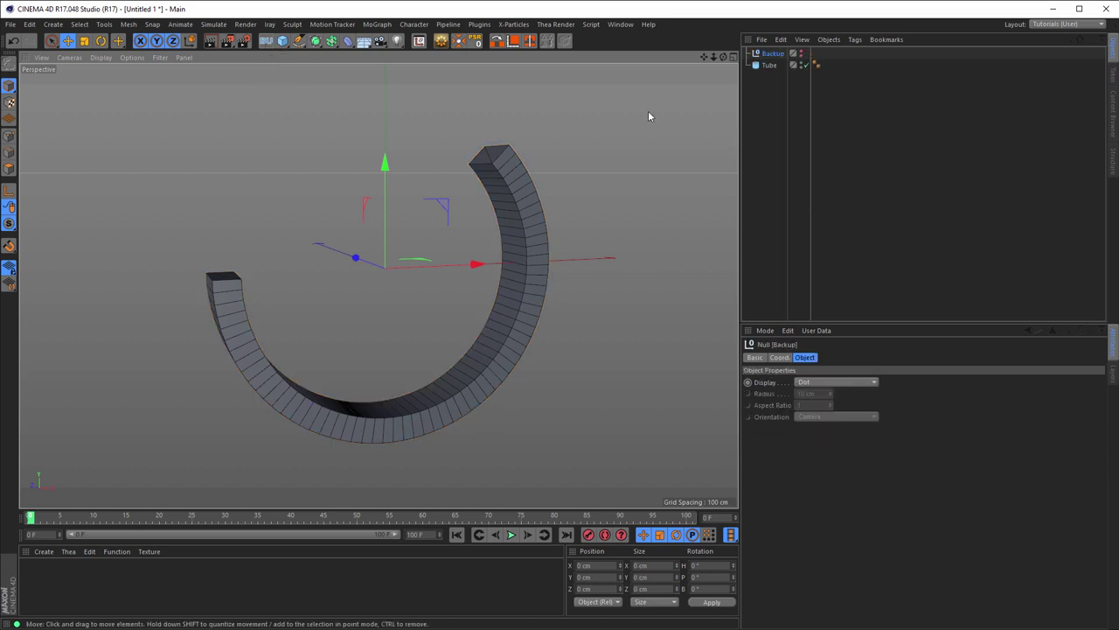
pyautogui.click(801, 54)
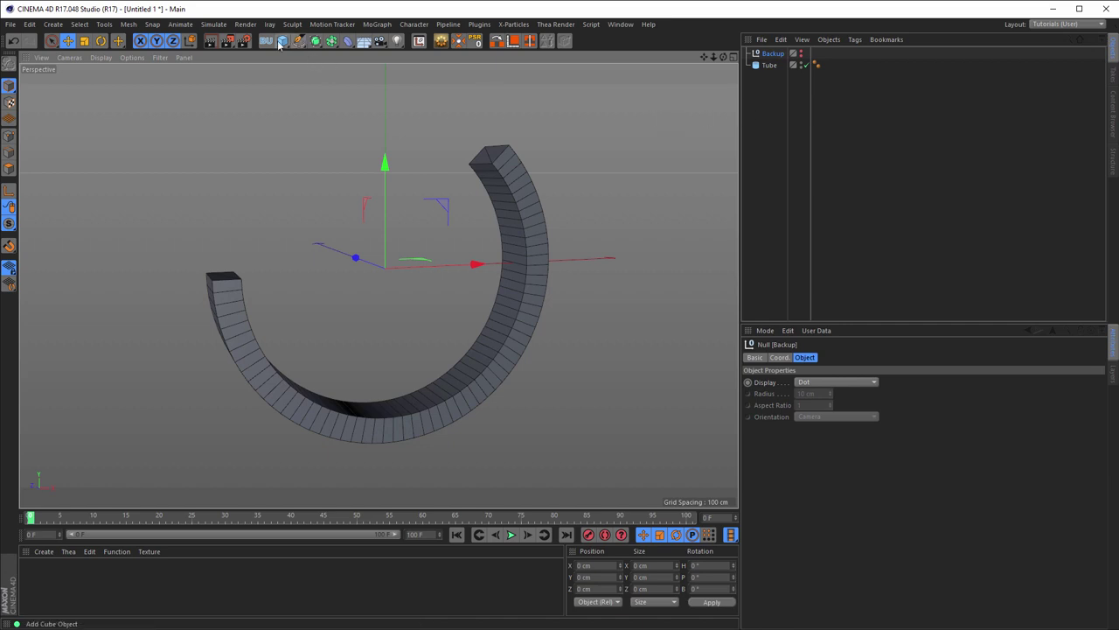
pyautogui.moveTo(282, 41); pyautogui.dragTo(321, 63)
pyautogui.click(321, 59)
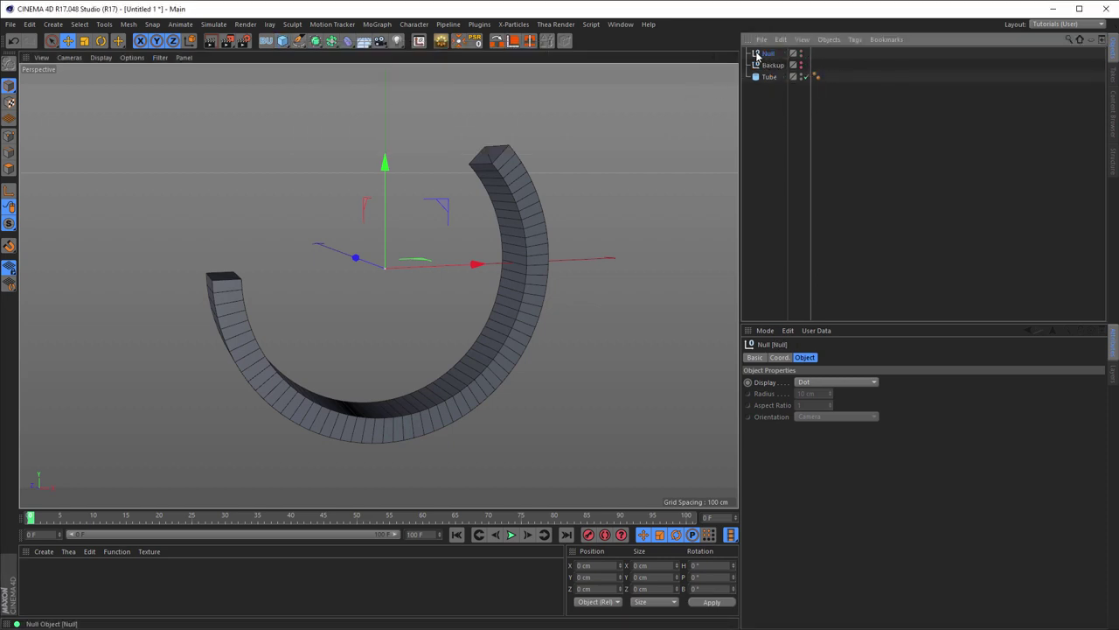
pyautogui.press('Delete')
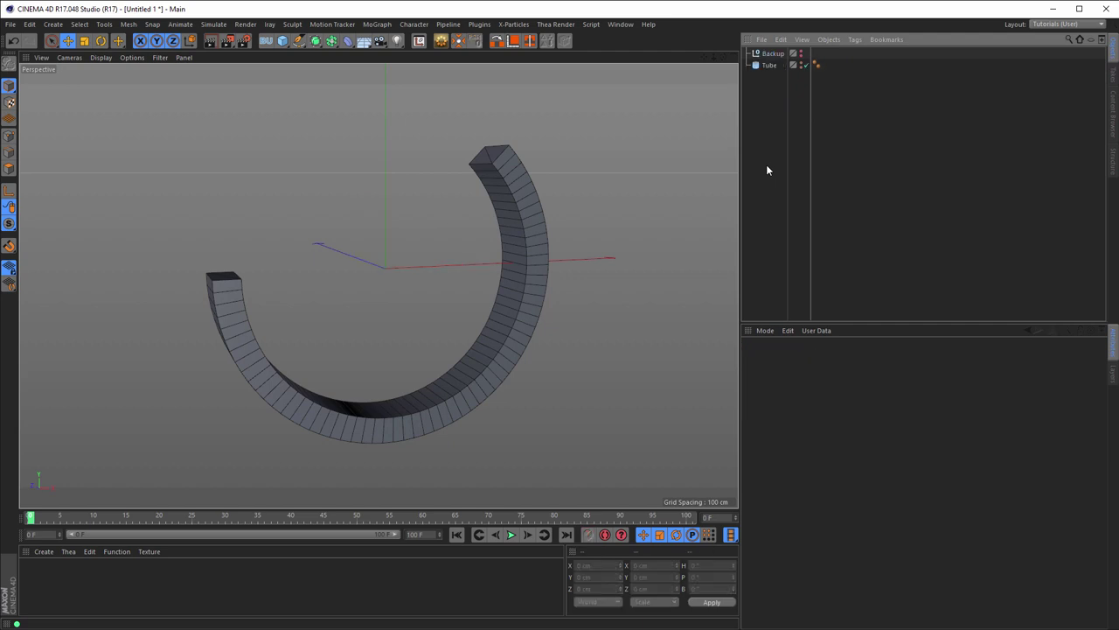
# Copy the Tube into the collapsed Backup null and reselect the original top-level Tube.
pyautogui.click(766, 65)
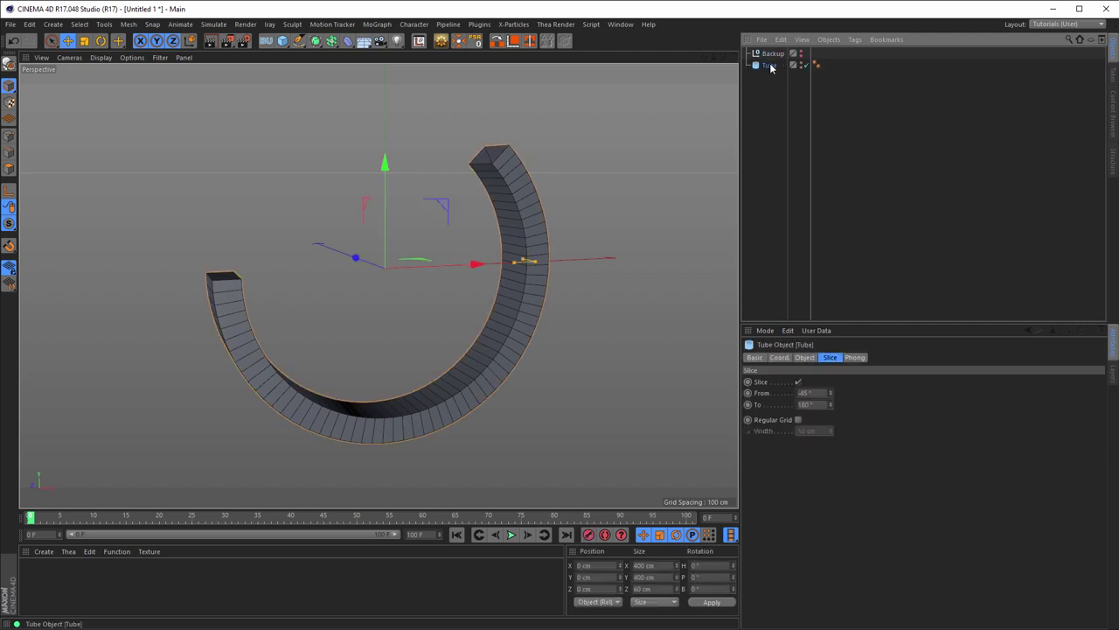
pyautogui.keyDown('ctrl'); pyautogui.moveTo(771, 68); pyautogui.dragTo(772, 53); pyautogui.keyUp('ctrl')
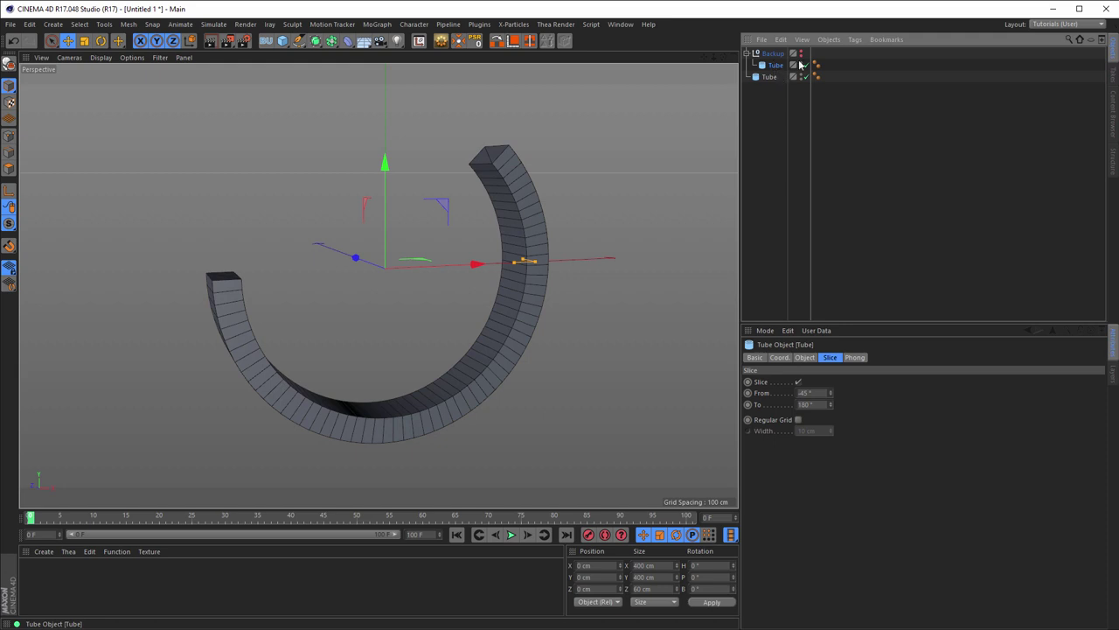
pyautogui.click(746, 53)
pyautogui.click(760, 67)
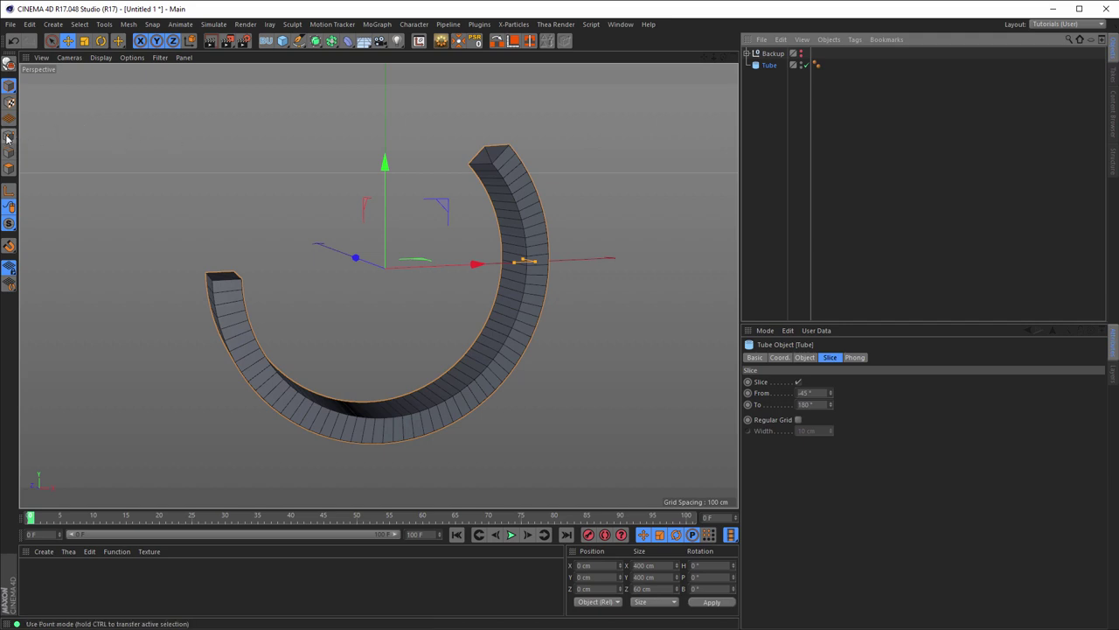
pyautogui.rightClick(94, 115)
pyautogui.click(57, 132)
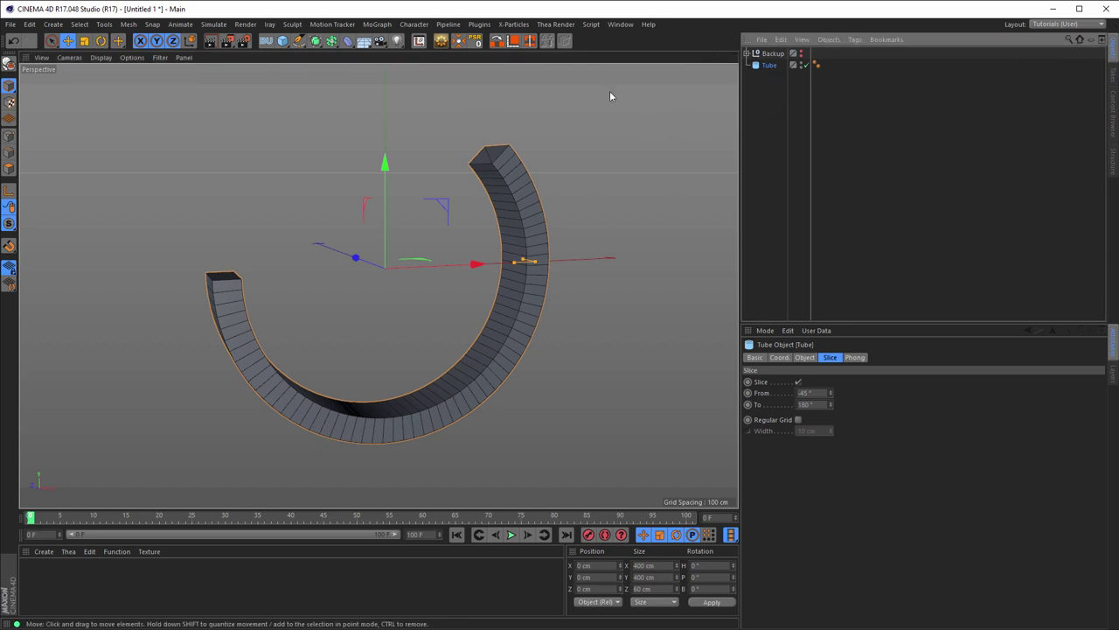
# Make the sliced tube an editable polygon object.
pyautogui.click(442, 42)
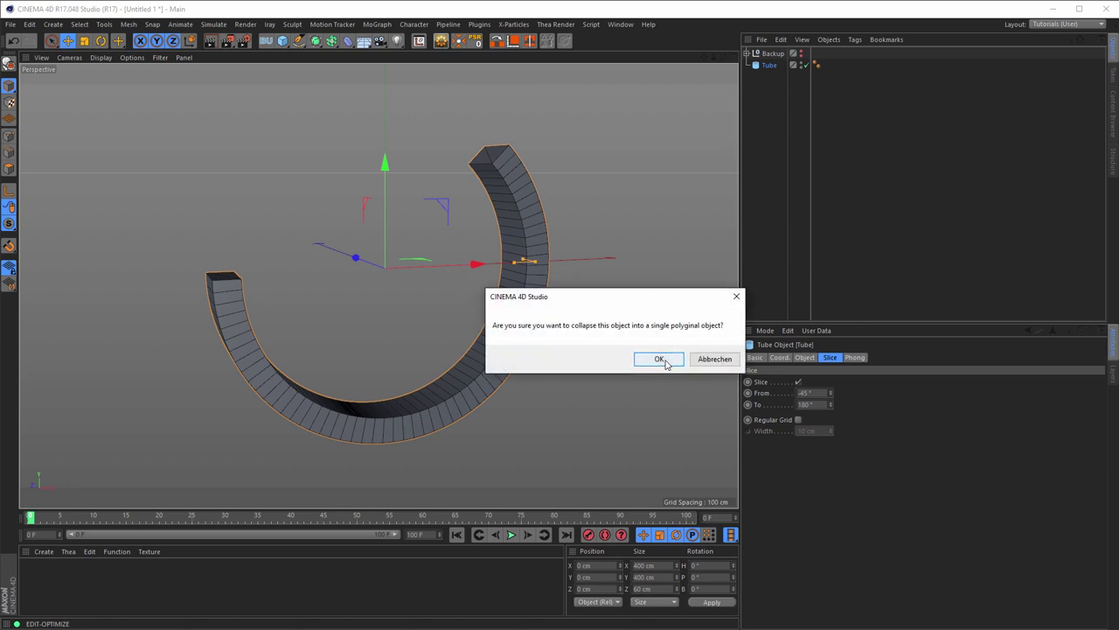
pyautogui.click(658, 359)
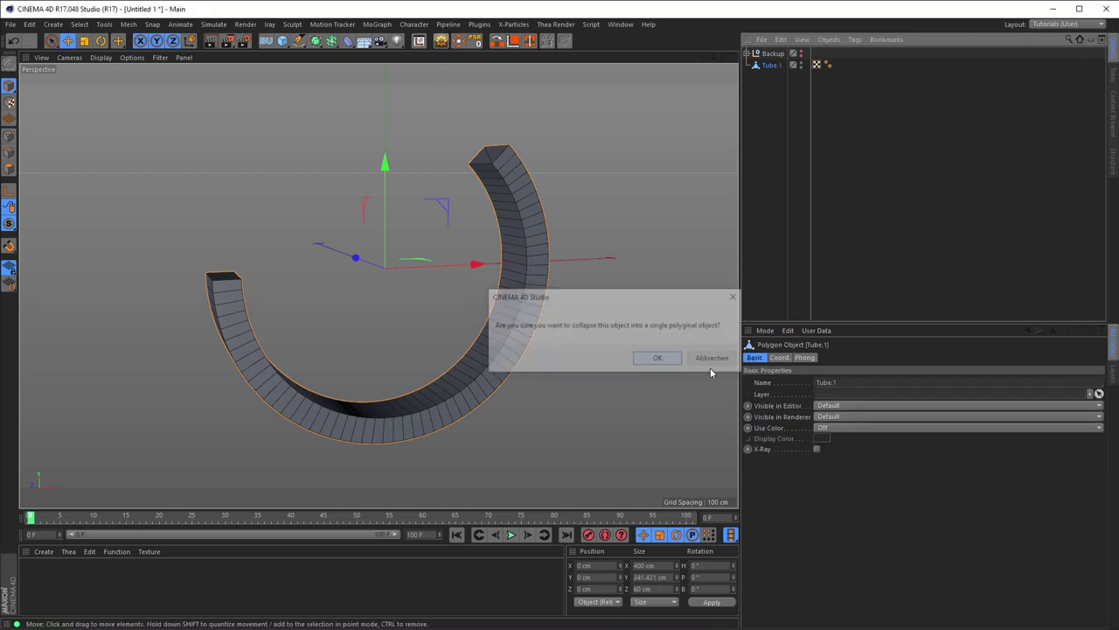
pyautogui.keyDown('alt'); pyautogui.moveTo(438, 210); pyautogui.dragTo(515, 151); pyautogui.keyUp('alt')
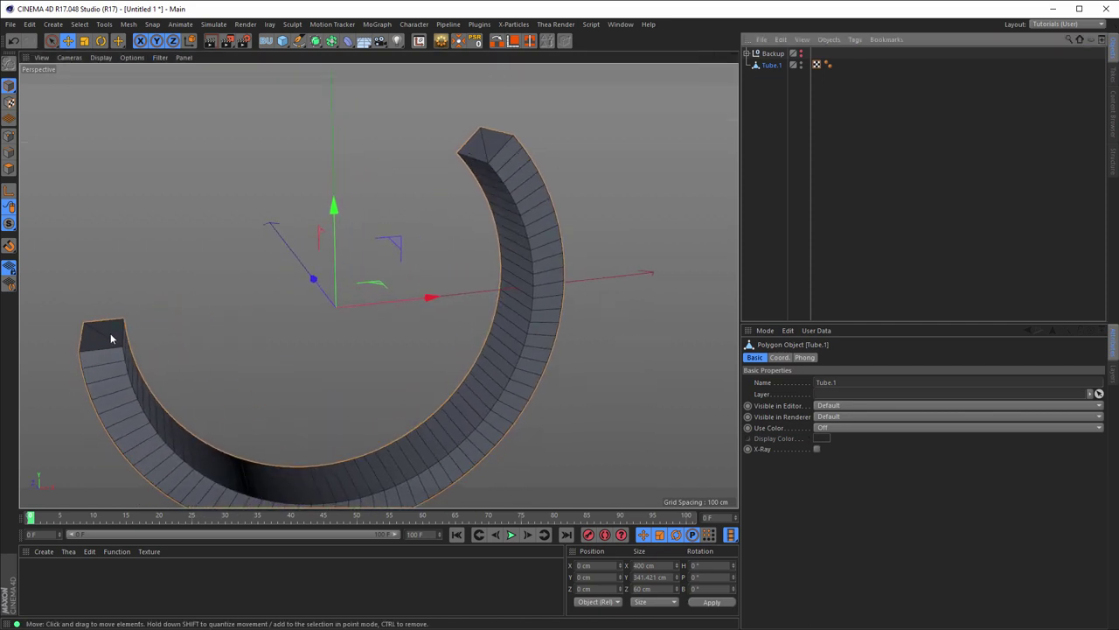
# Dissolve the extra edge across both open end caps in Edge mode.
pyautogui.click(9, 153)
pyautogui.press('9')
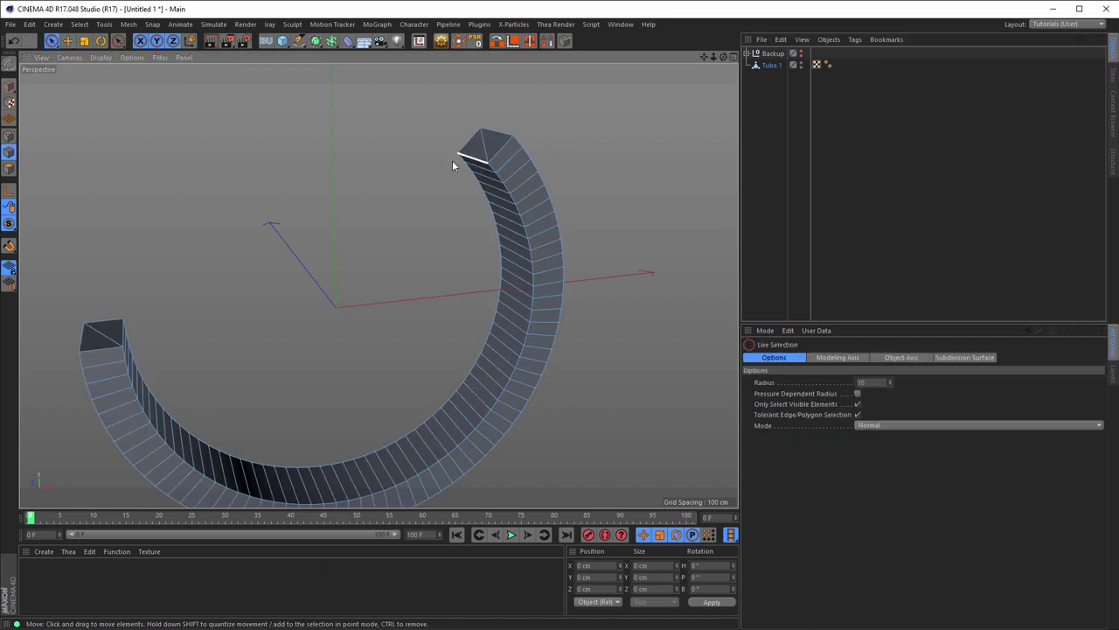
pyautogui.click(481, 144)
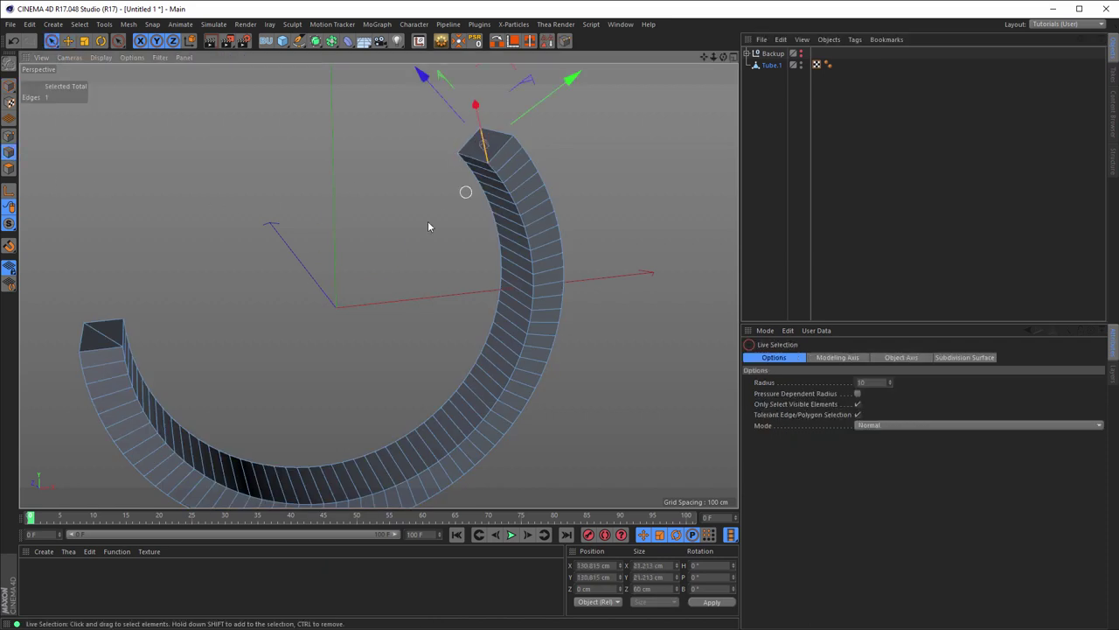
pyautogui.keyDown('shift'); pyautogui.click(103, 333); pyautogui.keyUp('shift')
pyautogui.rightClick(260, 258)
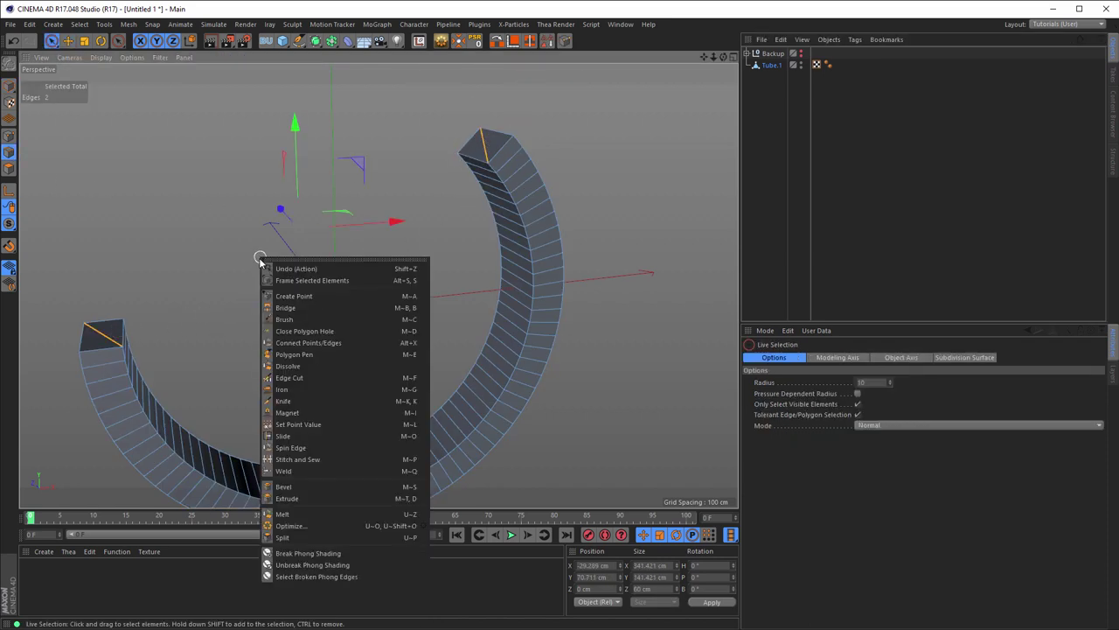
pyautogui.click(374, 366)
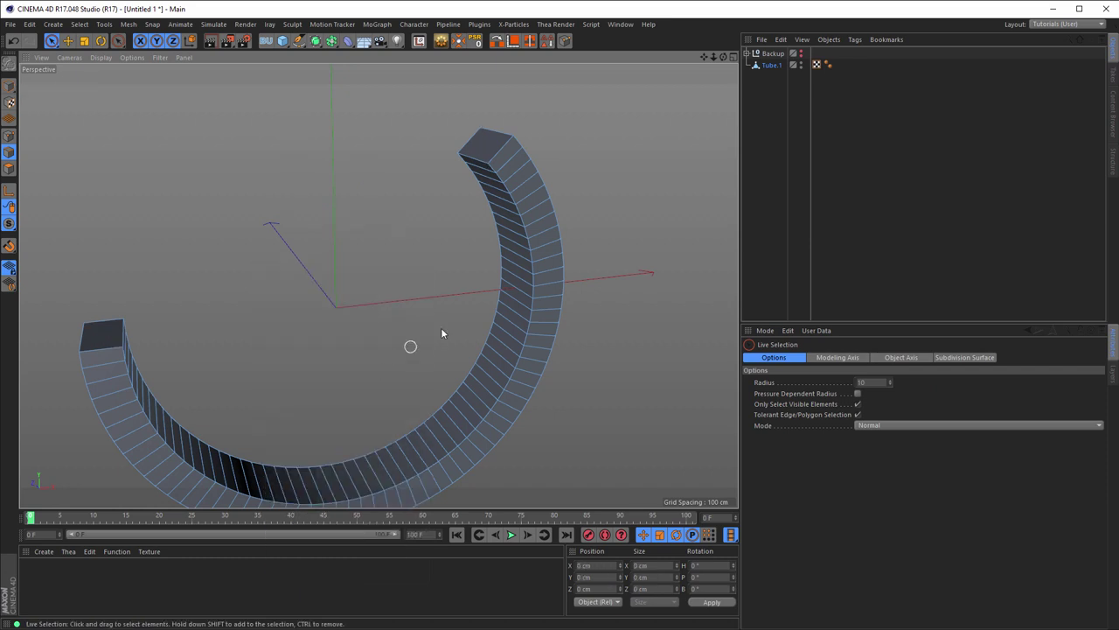
pyautogui.moveTo(512, 157)
pyautogui.keyDown('alt'); pyautogui.mouseDown()
pyautogui.moveTo(495, 190)
pyautogui.moveTo(525, 175)
pyautogui.moveTo(504, 186)
pyautogui.mouseUp(); pyautogui.keyUp('alt')
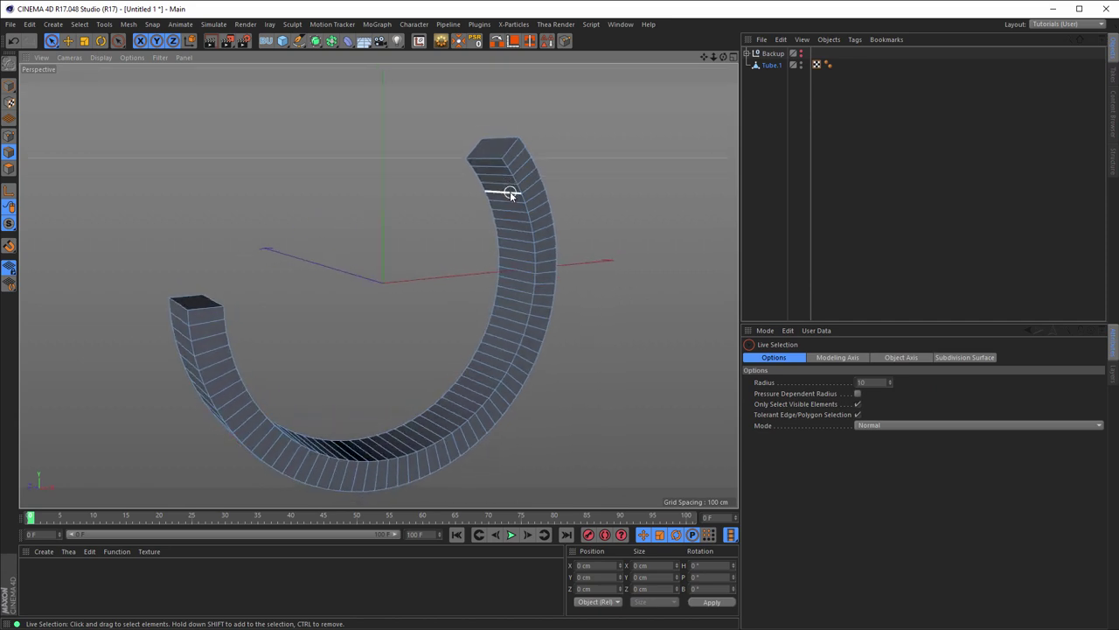
# Paint-select all 58 inner-face polygons along the ring in Polygon mode.
pyautogui.scroll(2, 516, 191)
pyautogui.scroll(1, 525, 186)
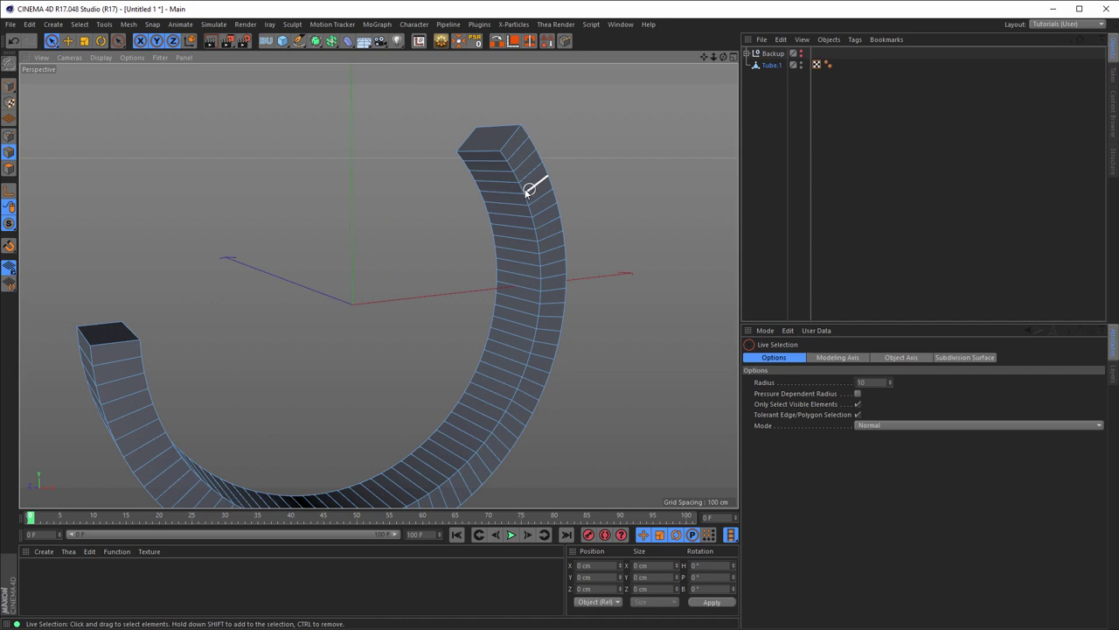
pyautogui.click(8, 170)
pyautogui.click(492, 180)
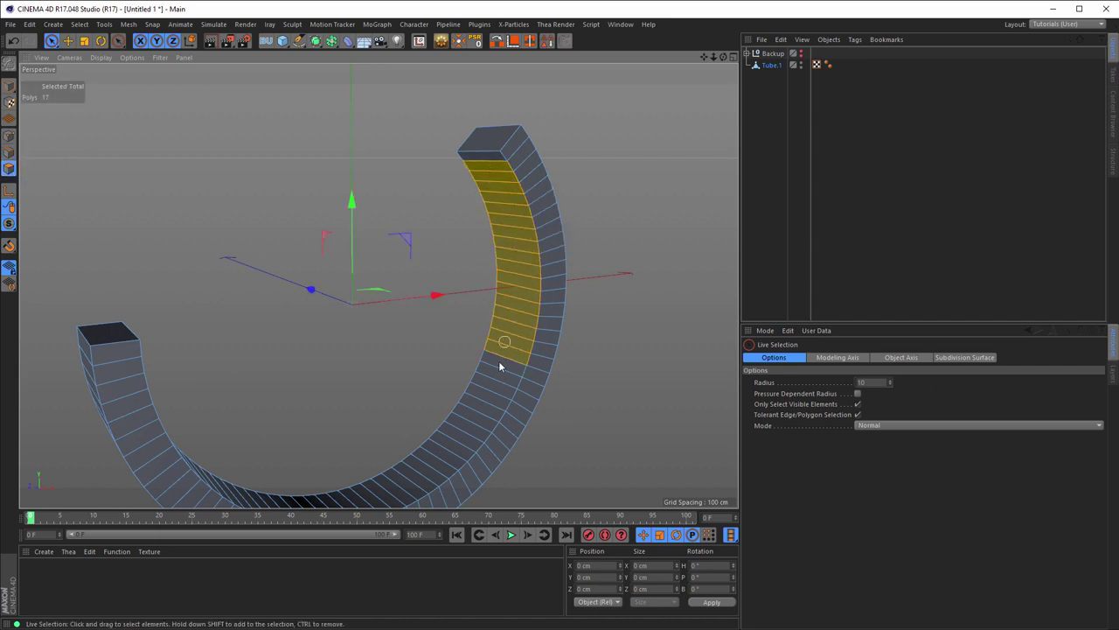
pyautogui.moveTo(499, 360)
pyautogui.mouseDown()
pyautogui.moveTo(460, 427)
pyautogui.moveTo(500, 422)
pyautogui.moveTo(462, 422)
pyautogui.moveTo(412, 447)
pyautogui.moveTo(344, 442)
pyautogui.moveTo(271, 399)
pyautogui.mouseUp()
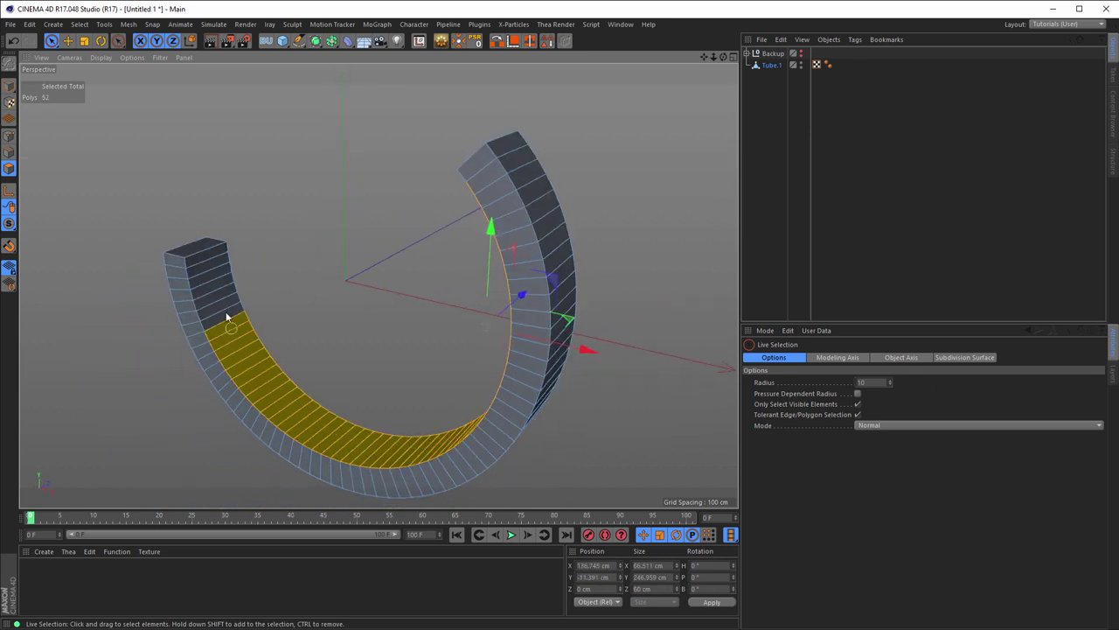
pyautogui.moveTo(206, 274); pyautogui.dragTo(259, 302)
pyautogui.moveTo(511, 204)
pyautogui.keyDown('alt'); pyautogui.mouseDown()
pyautogui.moveTo(374, 215)
pyautogui.moveTo(499, 192)
pyautogui.moveTo(563, 216)
pyautogui.mouseUp(); pyautogui.keyUp('alt')
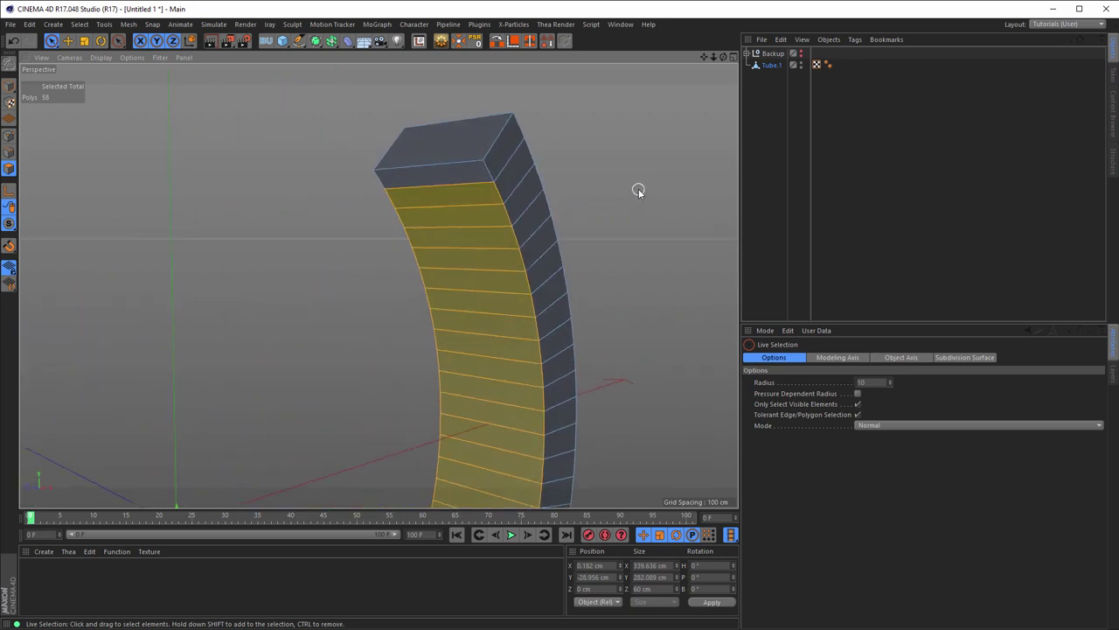
# Inset the inner-face polygons by 7.6 cm, then start extruding the strip inward.
pyautogui.press('i')
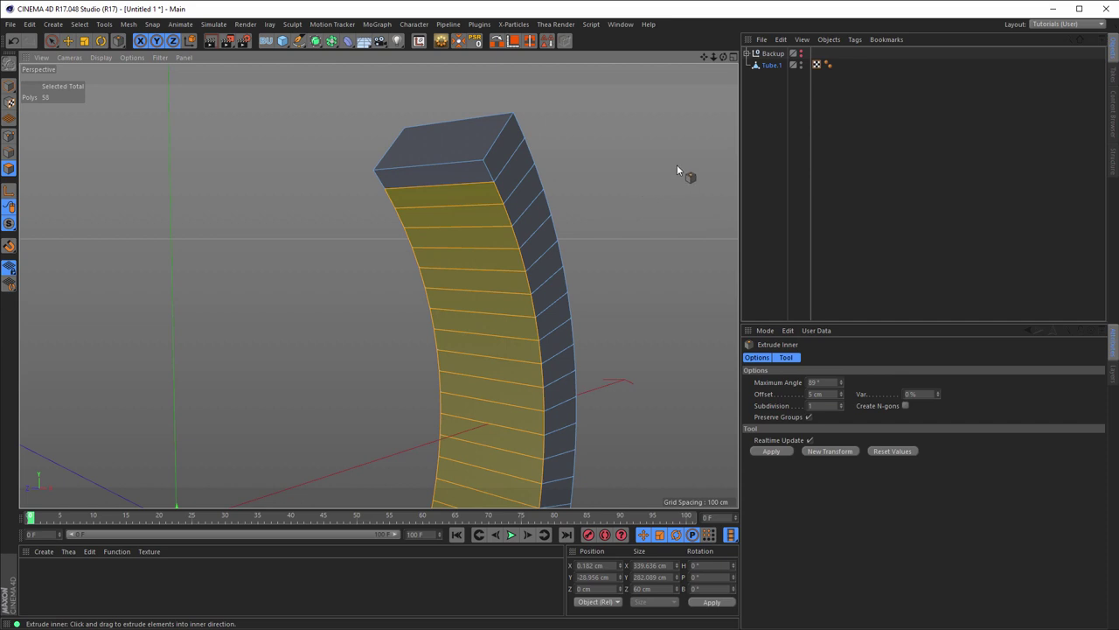
pyautogui.moveTo(676, 165); pyautogui.dragTo(714, 166)
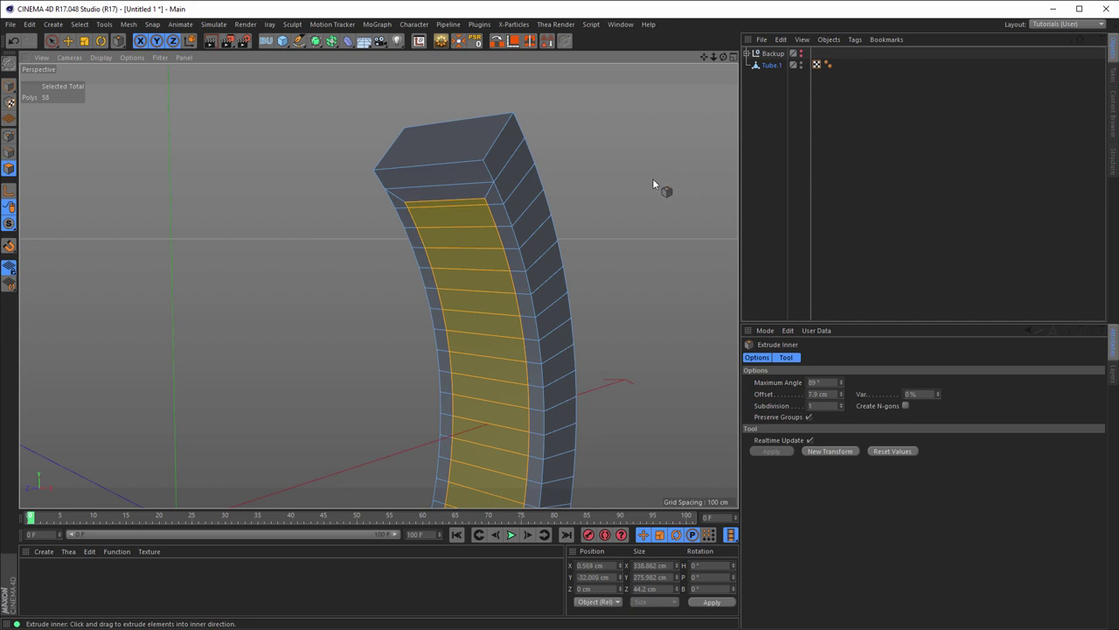
pyautogui.press('d')
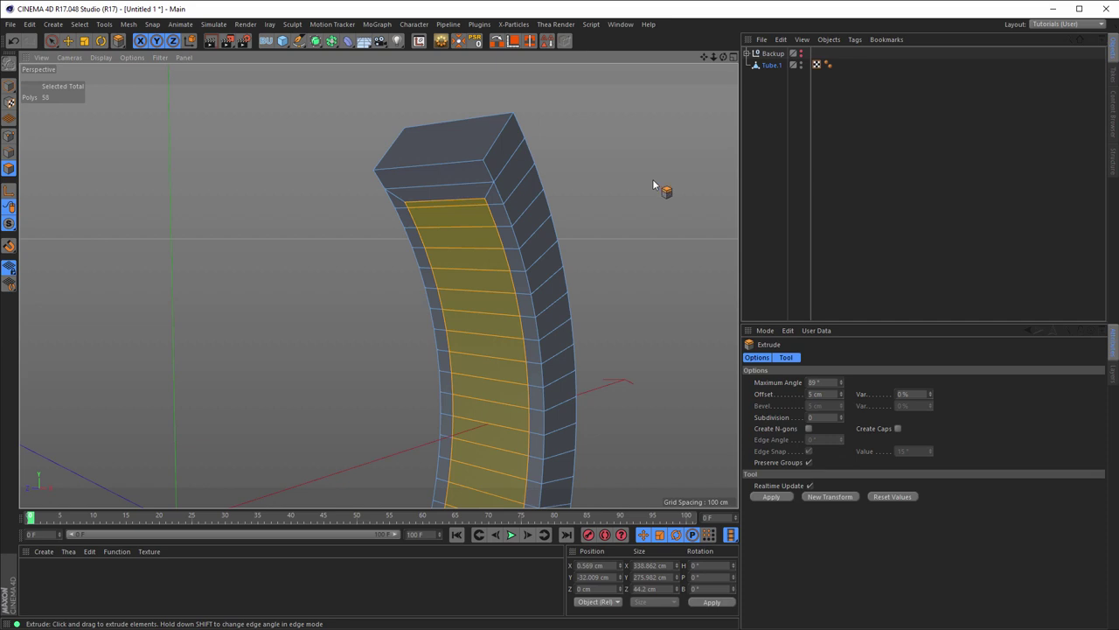
pyautogui.moveTo(653, 185)
pyautogui.mouseDown()
pyautogui.moveTo(594, 184)
pyautogui.moveTo(632, 185)
pyautogui.mouseUp()
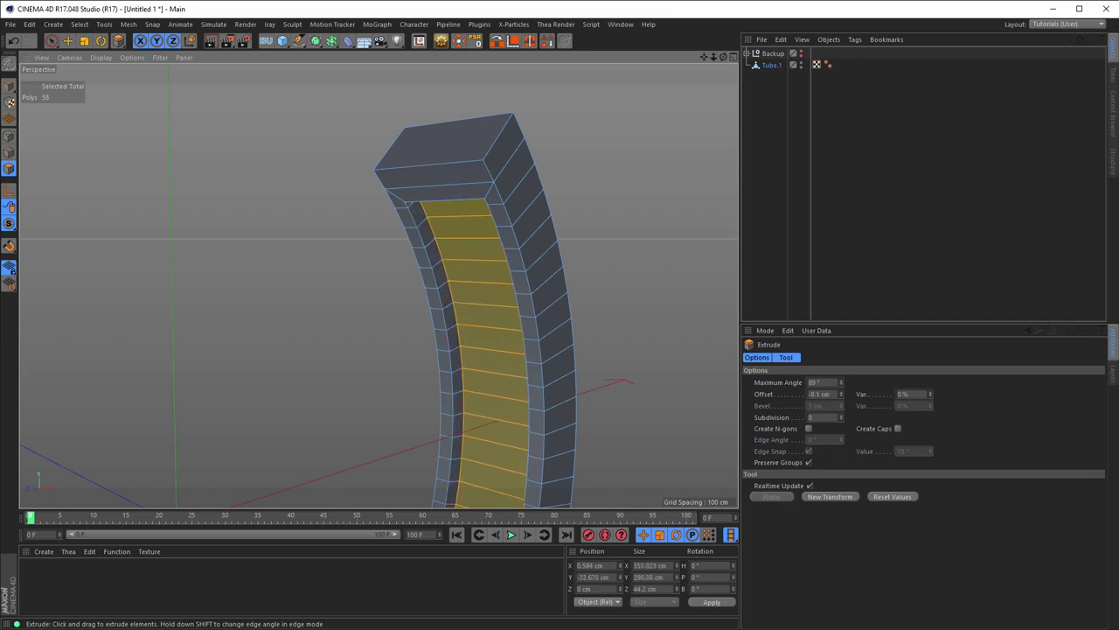
# Orbit and zoom in to inspect the groove sunk -9.1 cm into the ring.
pyautogui.moveTo(519, 175)
pyautogui.keyDown('alt'); pyautogui.mouseDown()
pyautogui.moveTo(463, 245)
pyautogui.moveTo(408, 237)
pyautogui.moveTo(479, 229)
pyautogui.moveTo(517, 175)
pyautogui.moveTo(542, 182)
pyautogui.moveTo(449, 220)
pyautogui.moveTo(486, 235)
pyautogui.moveTo(562, 210)
pyautogui.moveTo(495, 222)
pyautogui.mouseUp(); pyautogui.keyUp('alt')
pyautogui.scroll(3, 542, 209)
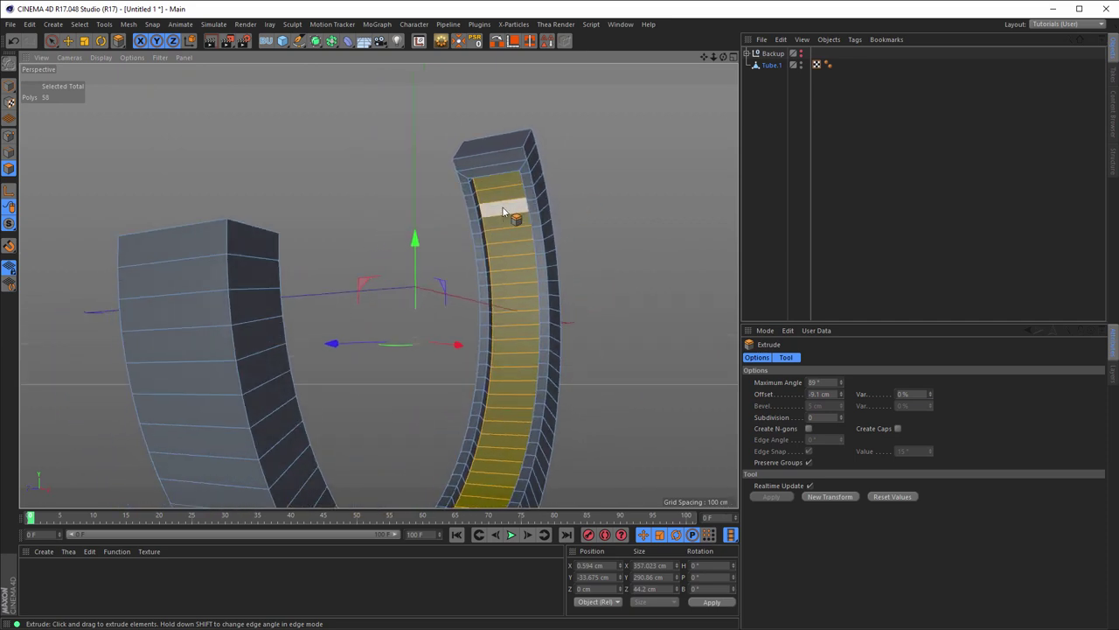
pyautogui.keyDown('alt'); pyautogui.moveTo(520, 201); pyautogui.dragTo(575, 181); pyautogui.keyUp('alt')
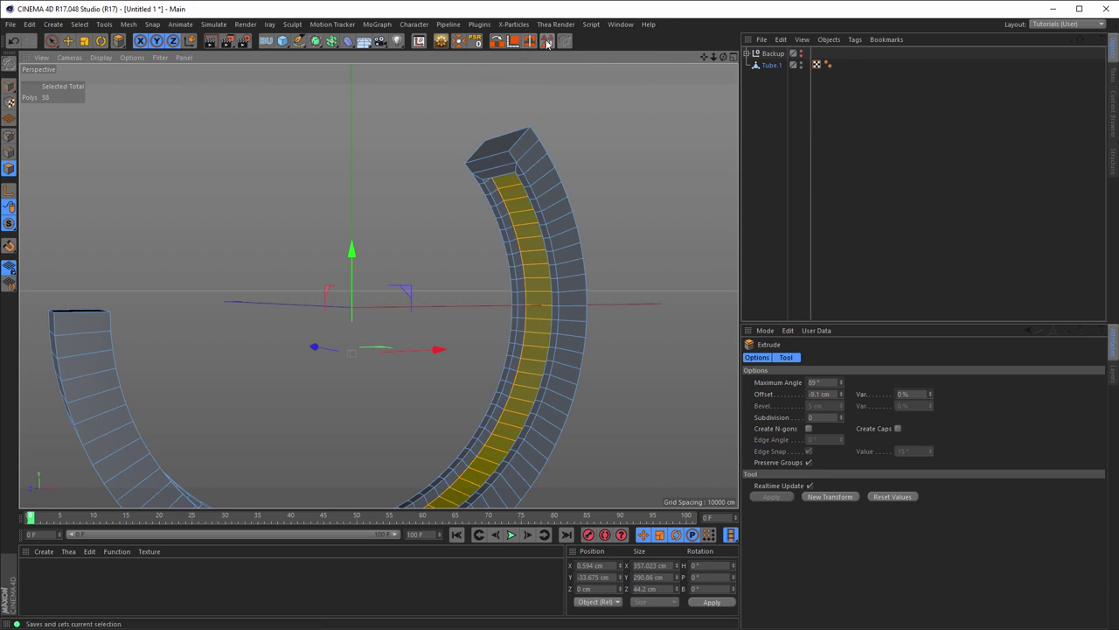
# Store the inner-strip polygons as a Polygon Selection tag on Tube.1.
pyautogui.click(77, 25)
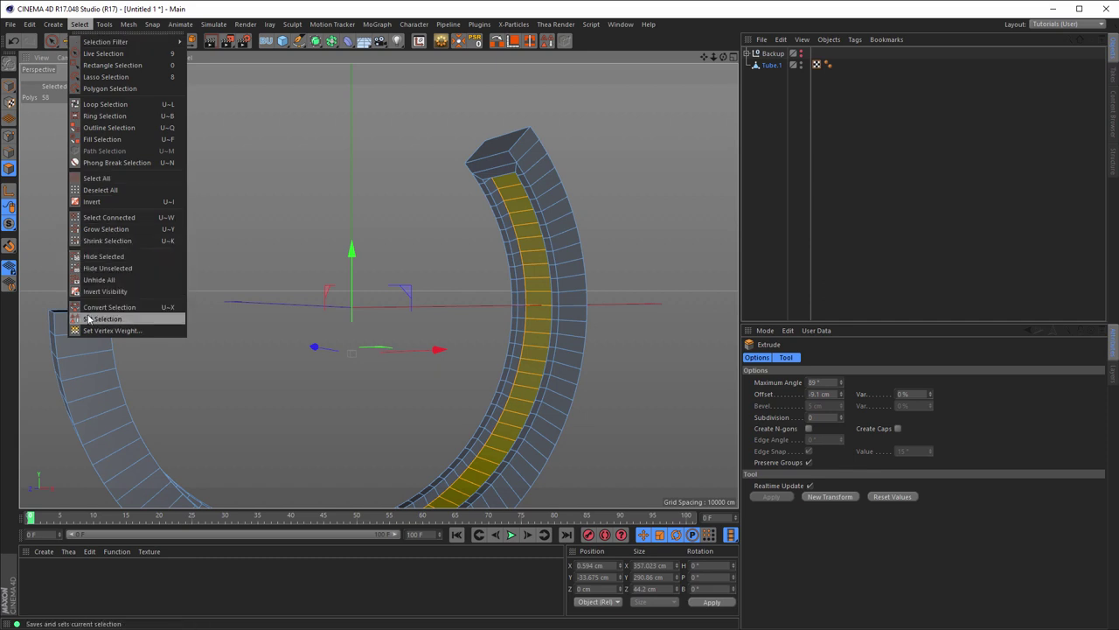
pyautogui.click(620, 25)
pyautogui.click(689, 9)
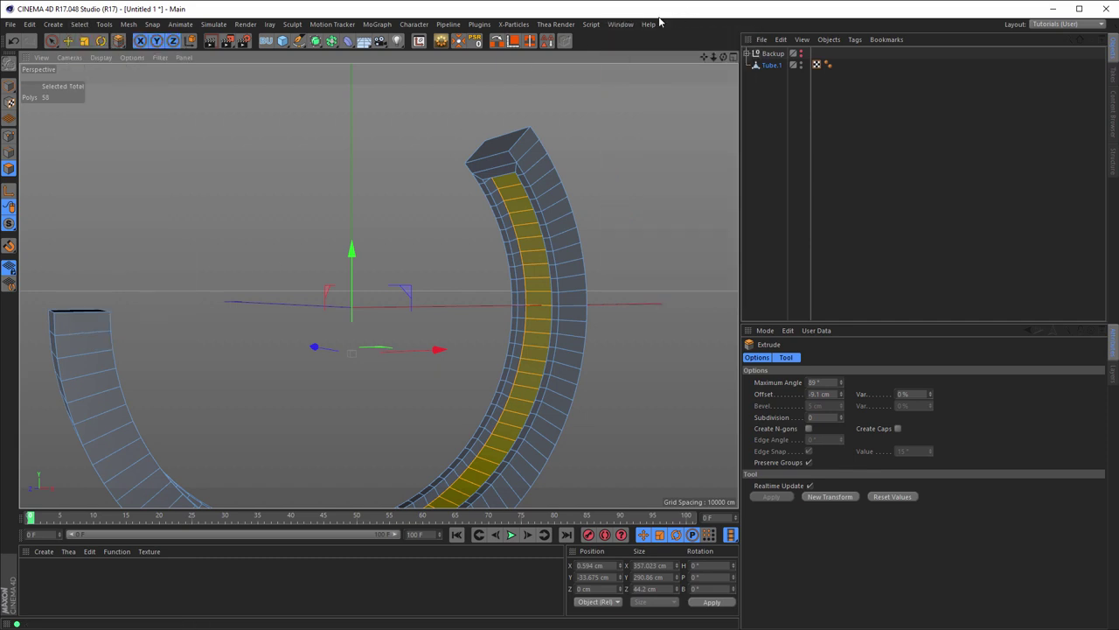
pyautogui.click(546, 42)
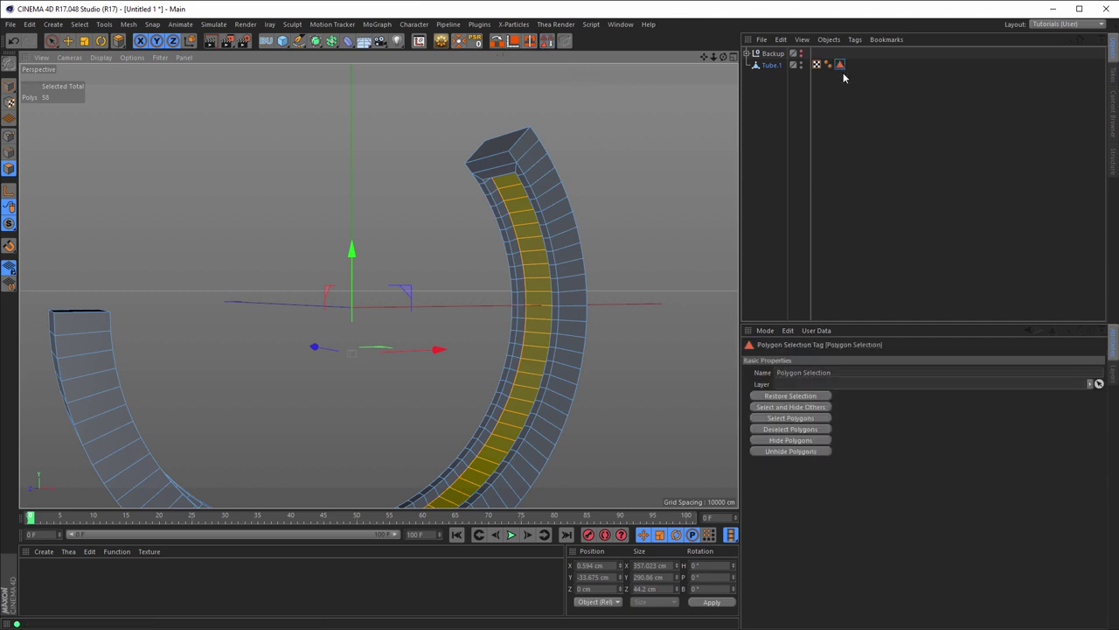
# Deselect and recall the strip from the tag to verify it, then close the render preview.
pyautogui.click(766, 140)
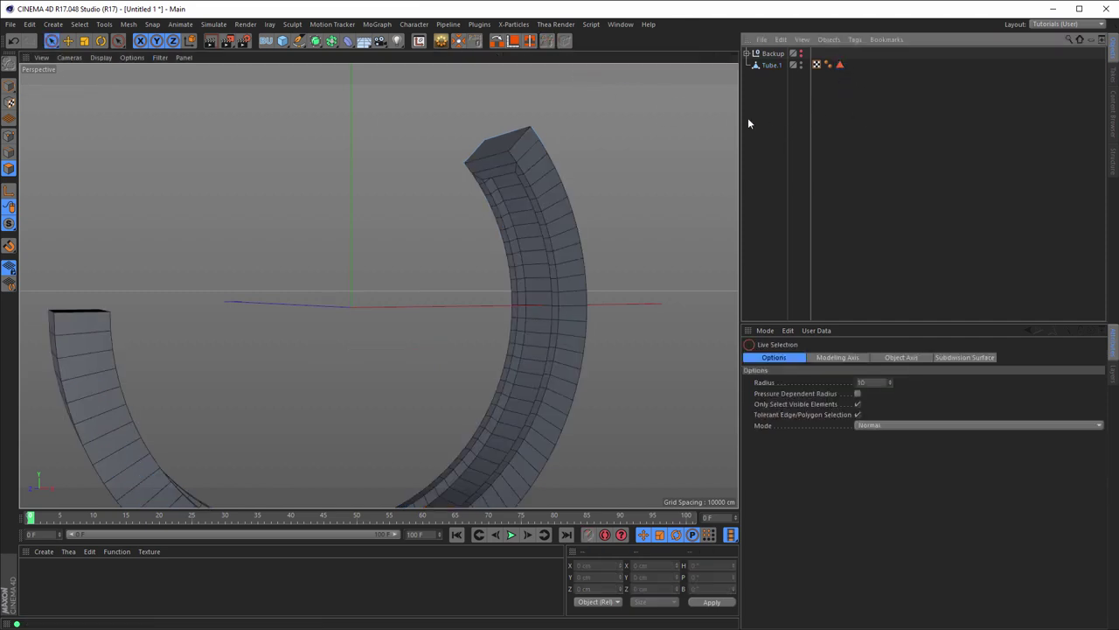
pyautogui.click(840, 64)
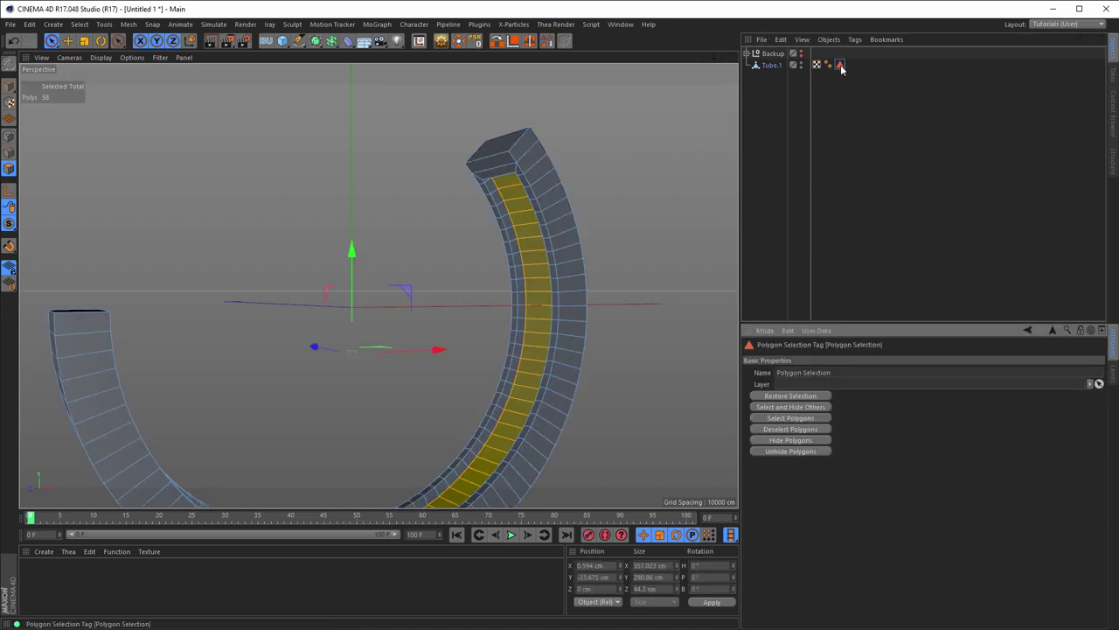
pyautogui.scroll(3, 500, 189)
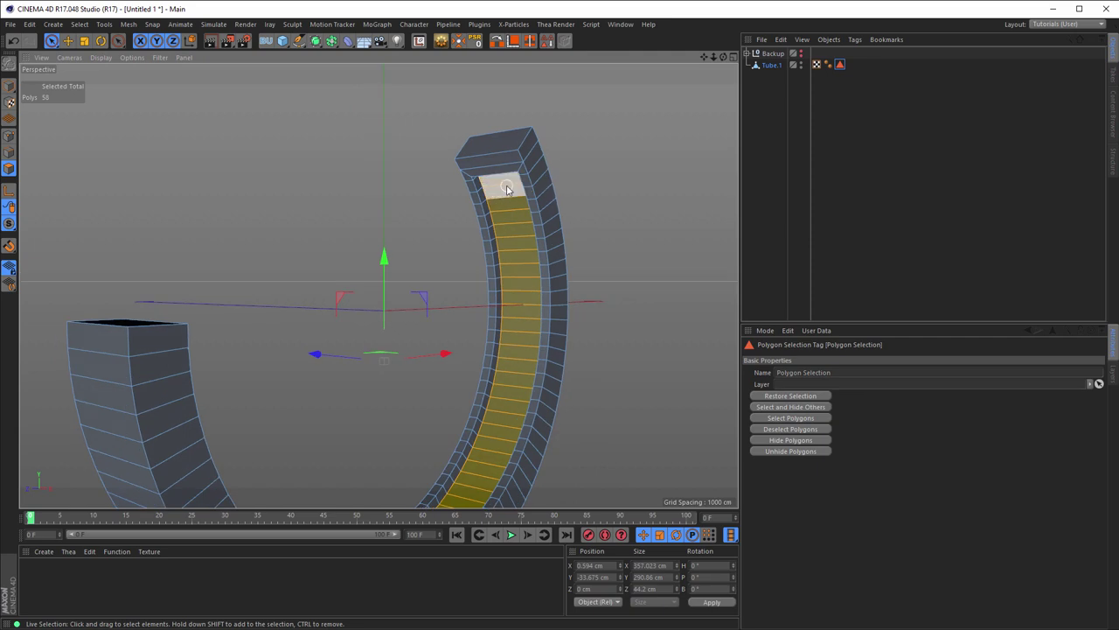
pyautogui.moveTo(516, 187)
pyautogui.keyDown('alt'); pyautogui.mouseDown()
pyautogui.moveTo(568, 174)
pyautogui.moveTo(524, 205)
pyautogui.moveTo(558, 179)
pyautogui.mouseUp(); pyautogui.keyUp('alt')
pyautogui.moveTo(637, 185)
pyautogui.keyDown('alt'); pyautogui.mouseDown()
pyautogui.moveTo(540, 187)
pyautogui.moveTo(574, 200)
pyautogui.moveTo(550, 195)
pyautogui.mouseUp(); pyautogui.keyUp('alt')
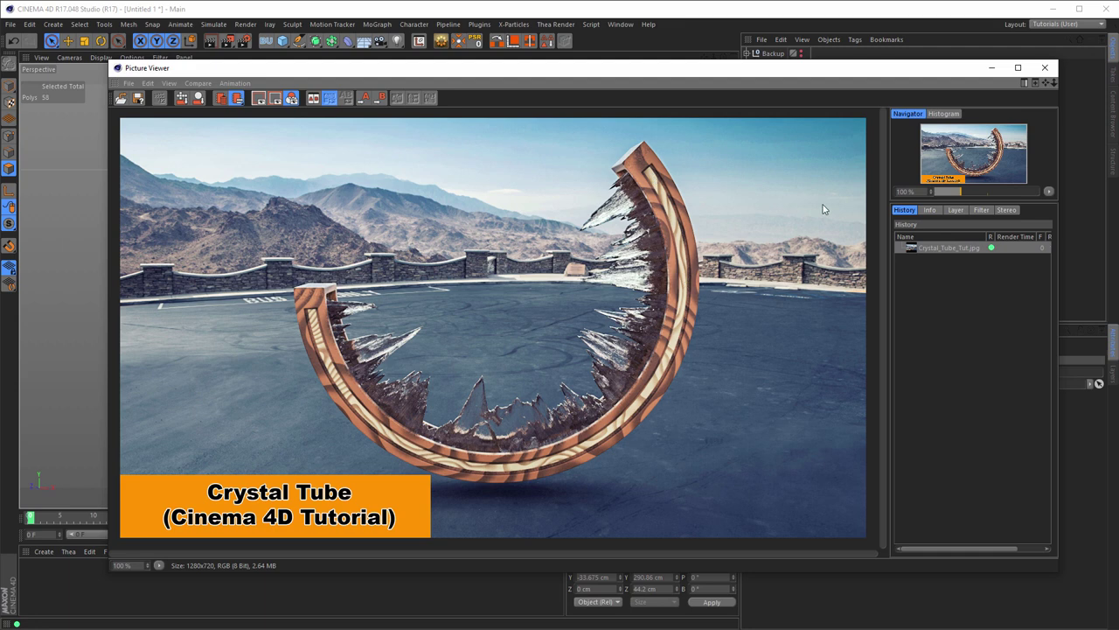
pyautogui.click(1044, 69)
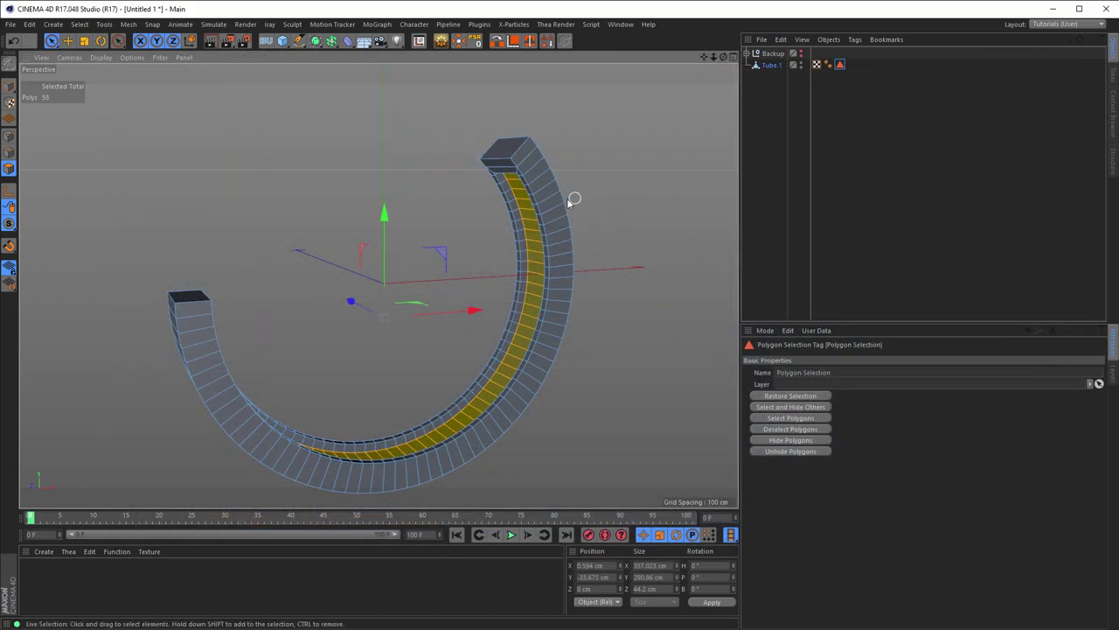
# Clear the selection, set the Knife tool to Loop mode, and return to Live Selection.
pyautogui.click(613, 201)
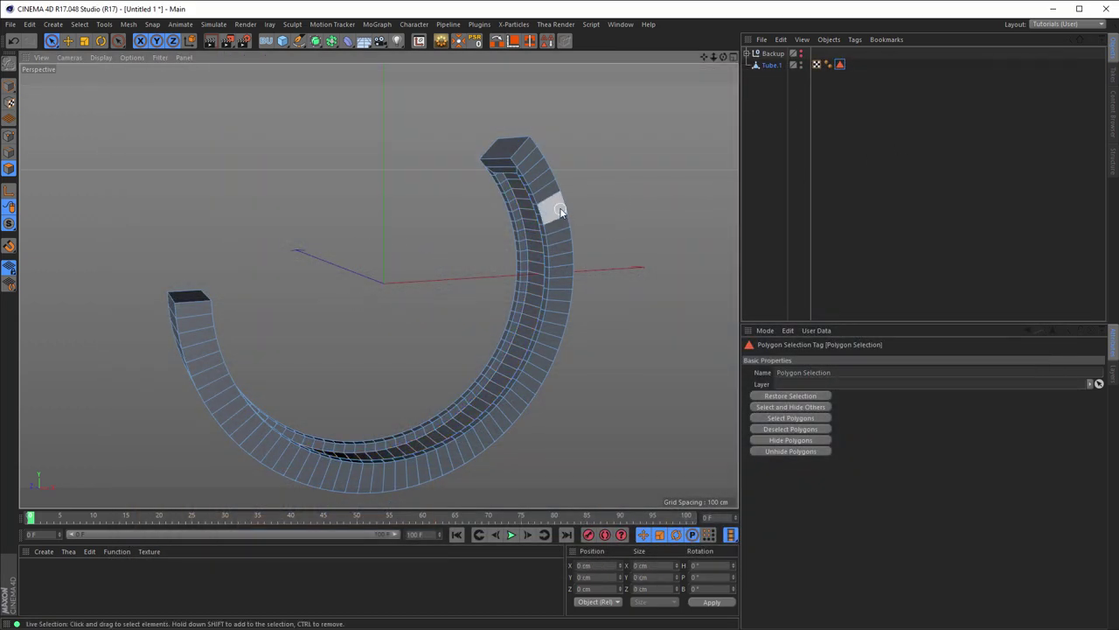
pyautogui.keyDown('alt'); pyautogui.moveTo(553, 213); pyautogui.dragTo(528, 215); pyautogui.keyUp('alt')
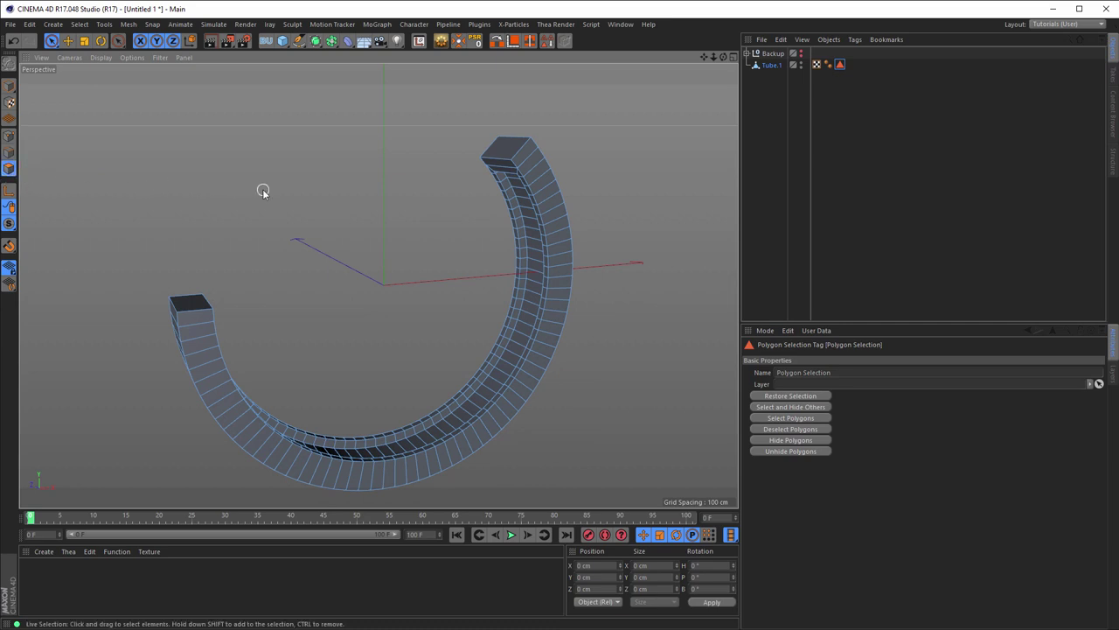
pyautogui.press('k')
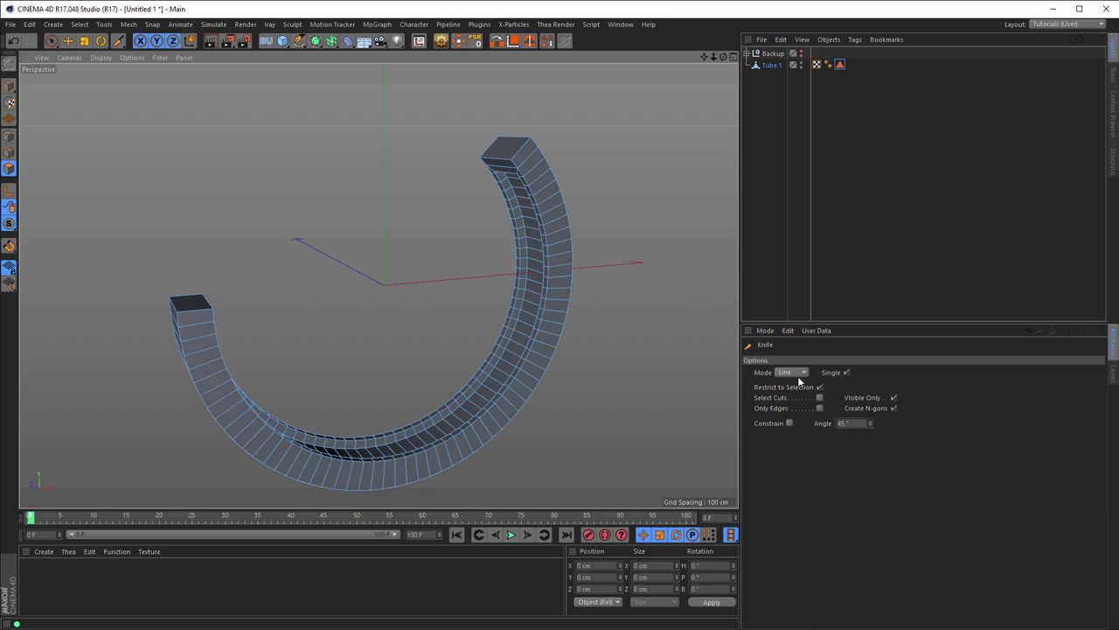
pyautogui.click(795, 372)
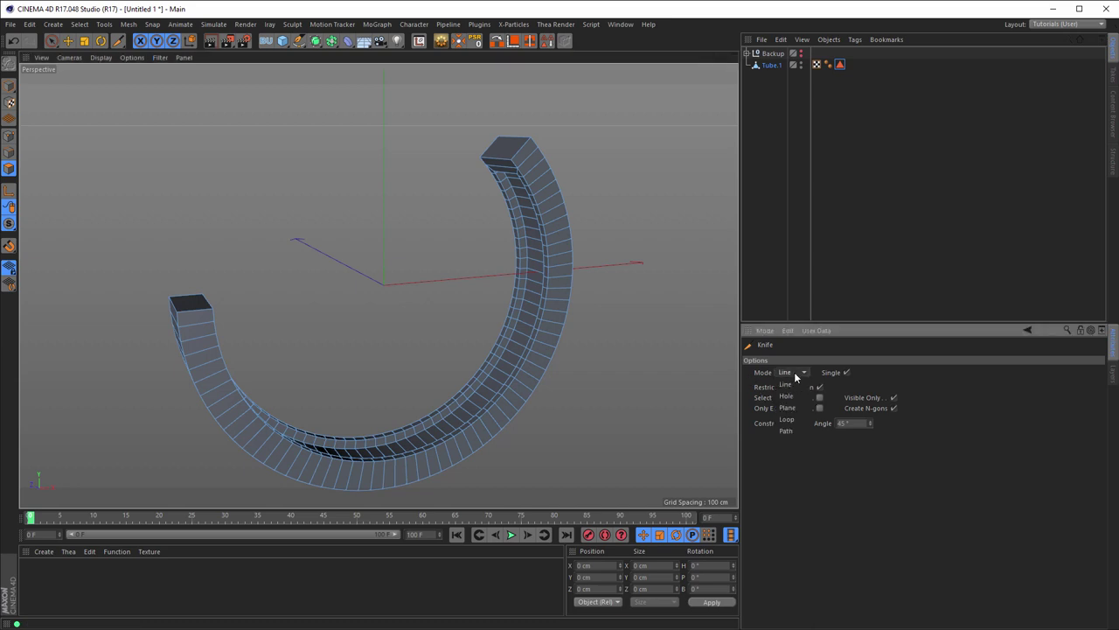
pyautogui.click(790, 420)
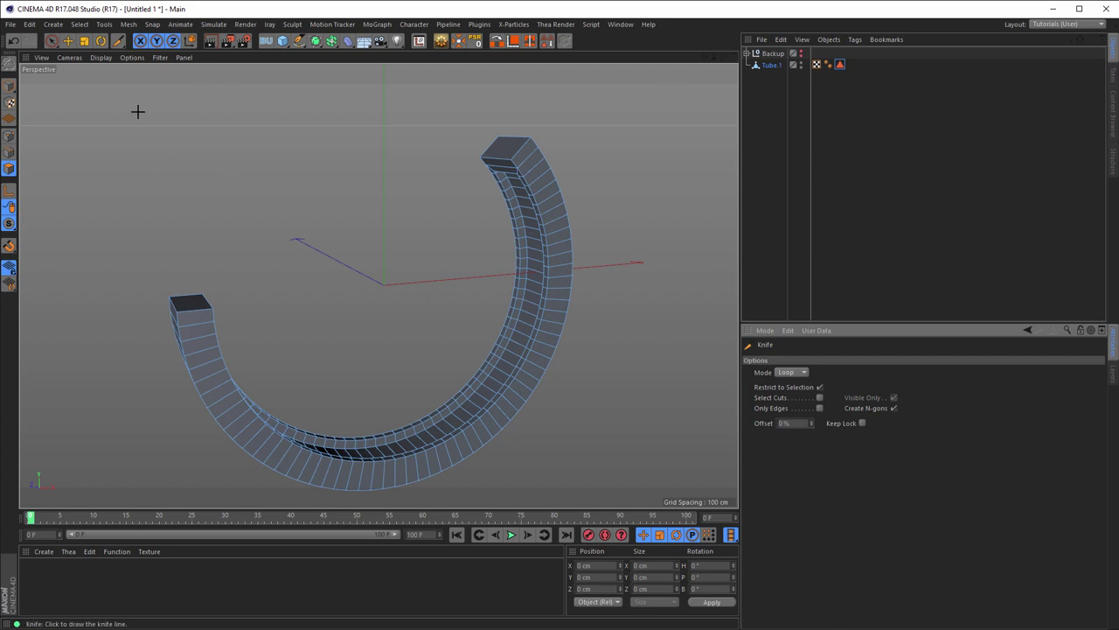
pyautogui.click(51, 41)
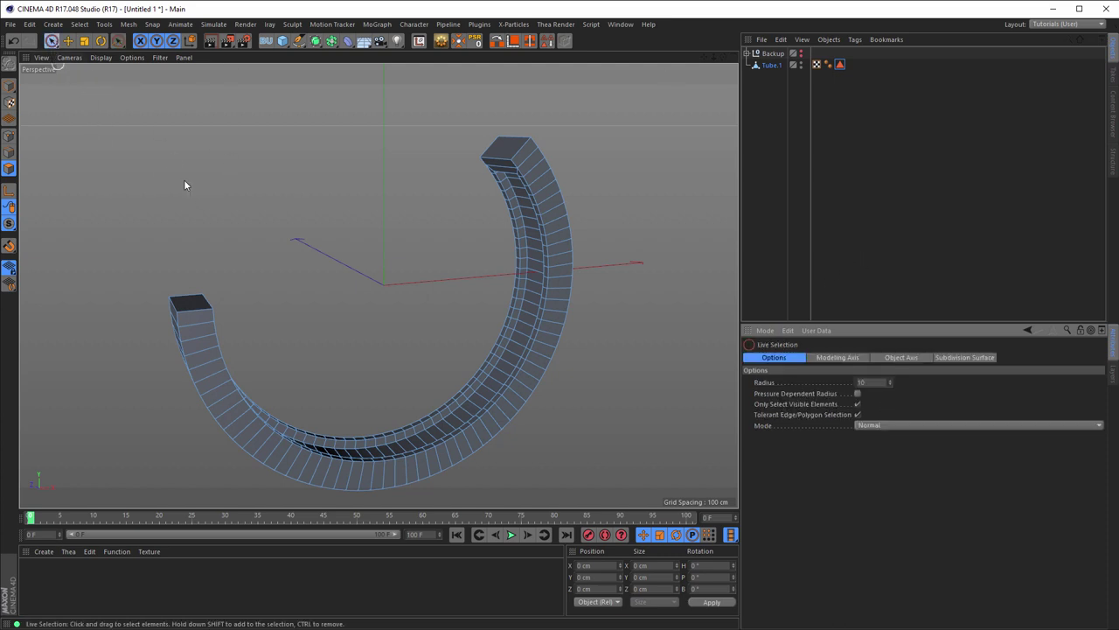
# Paint-select Tube.1's 58 outer-face polygons along the ring, then arm the Loop knife.
pyautogui.moveTo(554, 229)
pyautogui.keyDown('alt'); pyautogui.mouseDown()
pyautogui.moveTo(578, 233)
pyautogui.moveTo(570, 225)
pyautogui.mouseUp(); pyautogui.keyUp('alt')
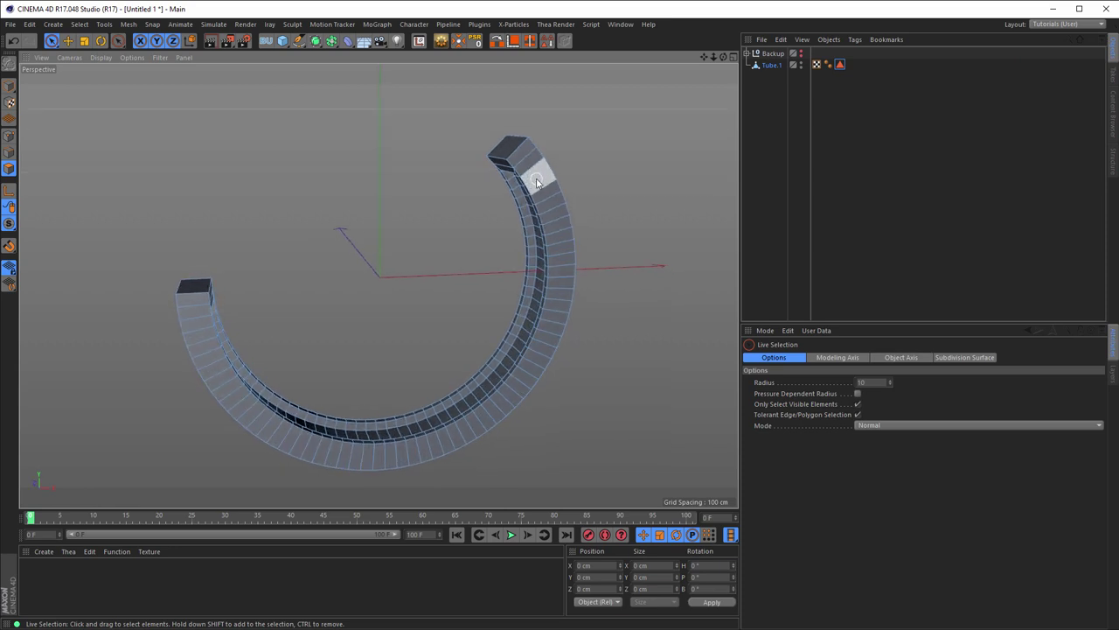
pyautogui.moveTo(535, 176); pyautogui.dragTo(533, 177)
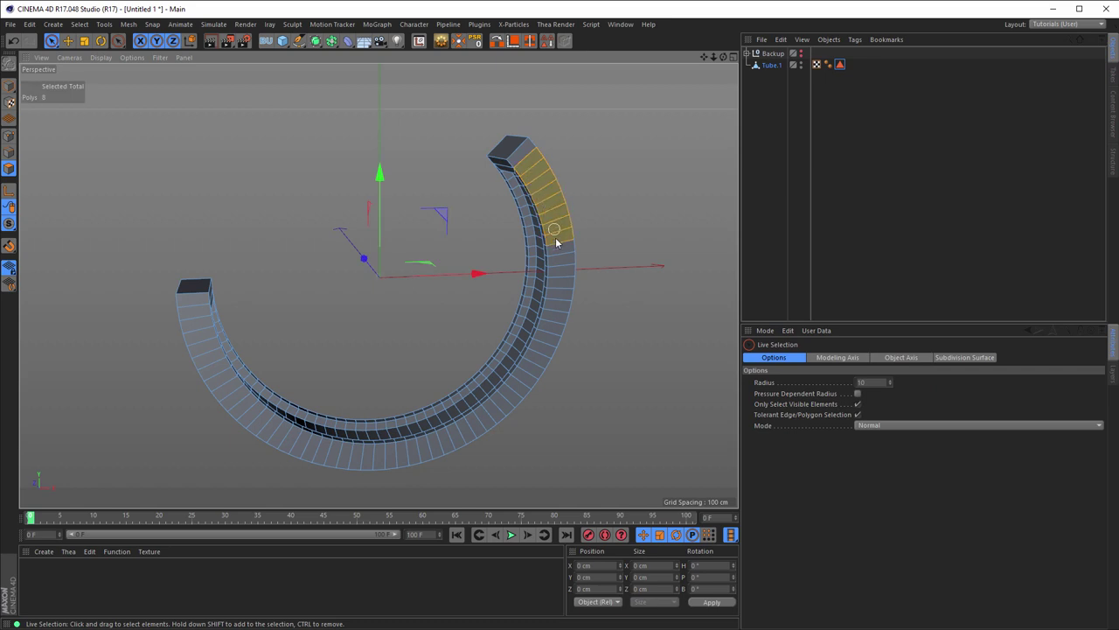
pyautogui.moveTo(537, 361)
pyautogui.mouseDown()
pyautogui.moveTo(367, 464)
pyautogui.moveTo(195, 320)
pyautogui.mouseUp()
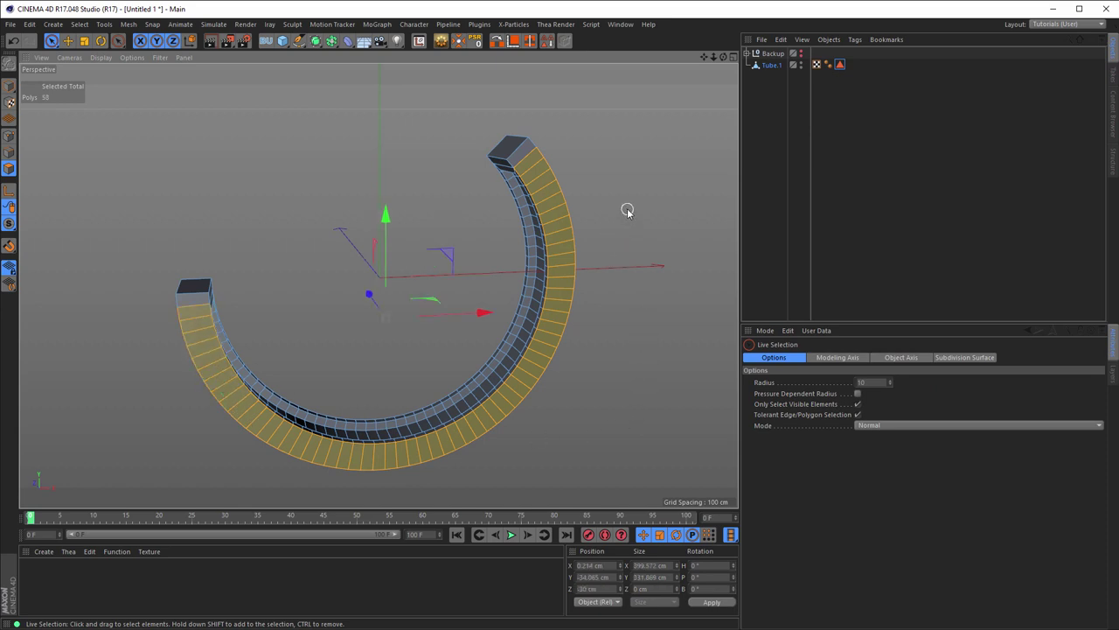
pyautogui.press('k')
pyautogui.press('l')
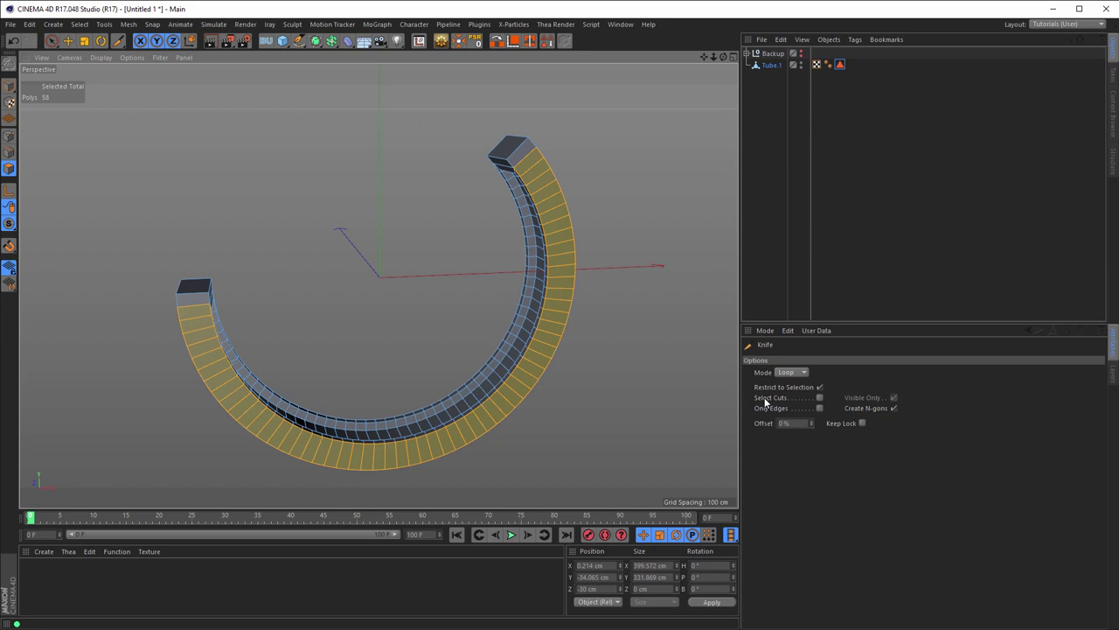
# With Select Cuts on, loop-cut the outer strip at 50 % offset, then enter Edge mode.
pyautogui.click(819, 397)
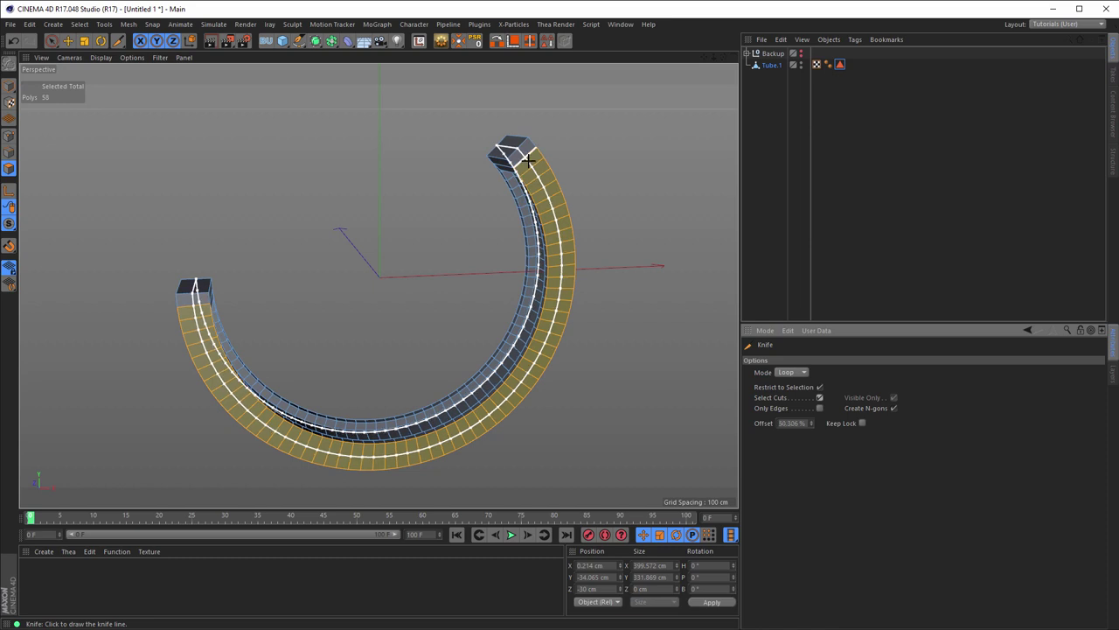
pyautogui.click(528, 158)
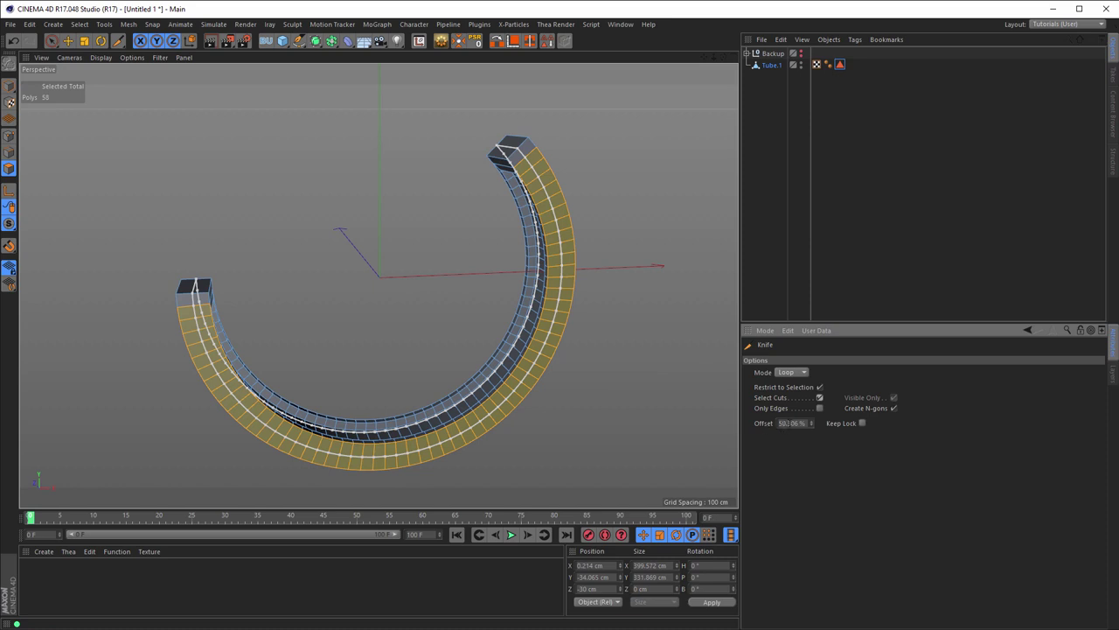
pyautogui.write('3')
pyautogui.press('Return')
pyautogui.write('50')
pyautogui.press('Return')
pyautogui.click(659, 377)
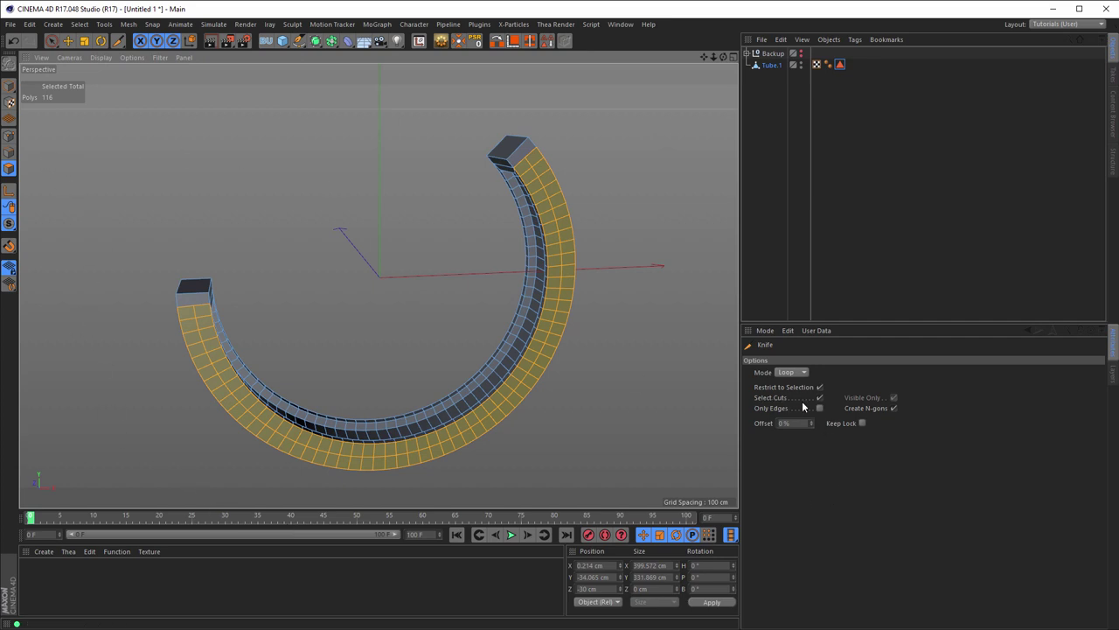
pyautogui.click(9, 153)
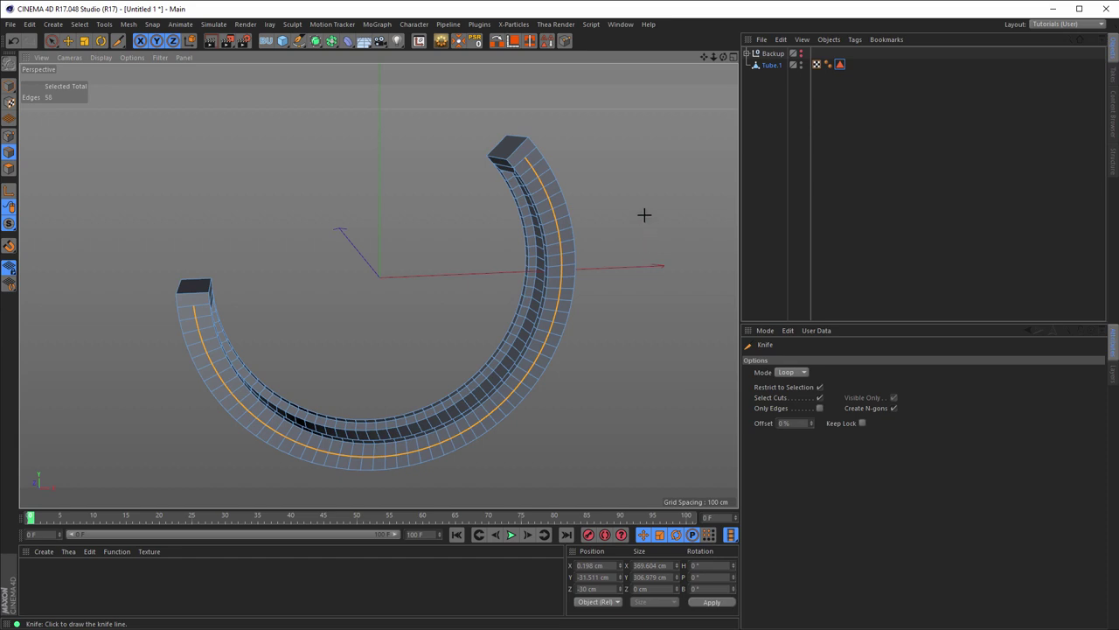
# Bevel the centre edge loop by 4.5 cm and select the two bordering edge loops.
pyautogui.scroll(5, 534, 153)
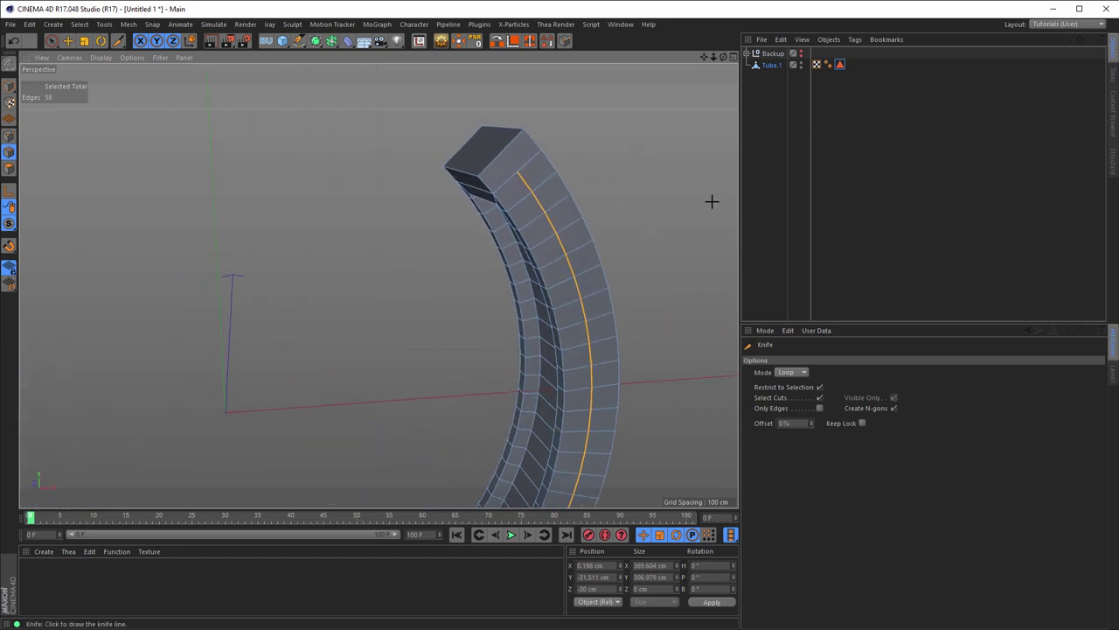
pyautogui.press('m')
pyautogui.press('s')
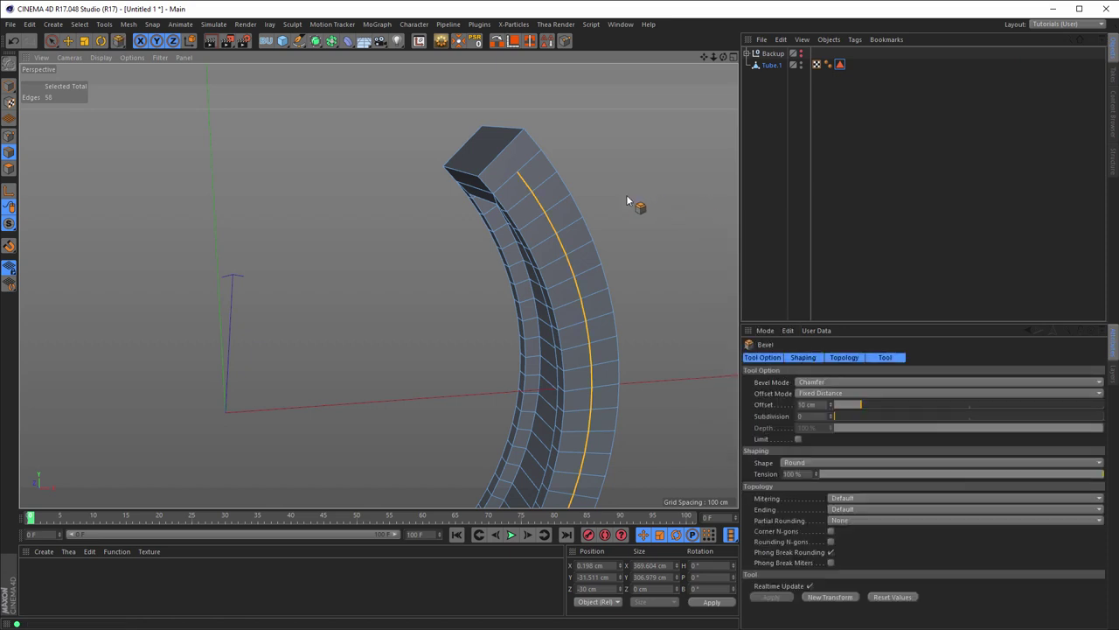
pyautogui.moveTo(559, 306); pyautogui.dragTo(524, 306)
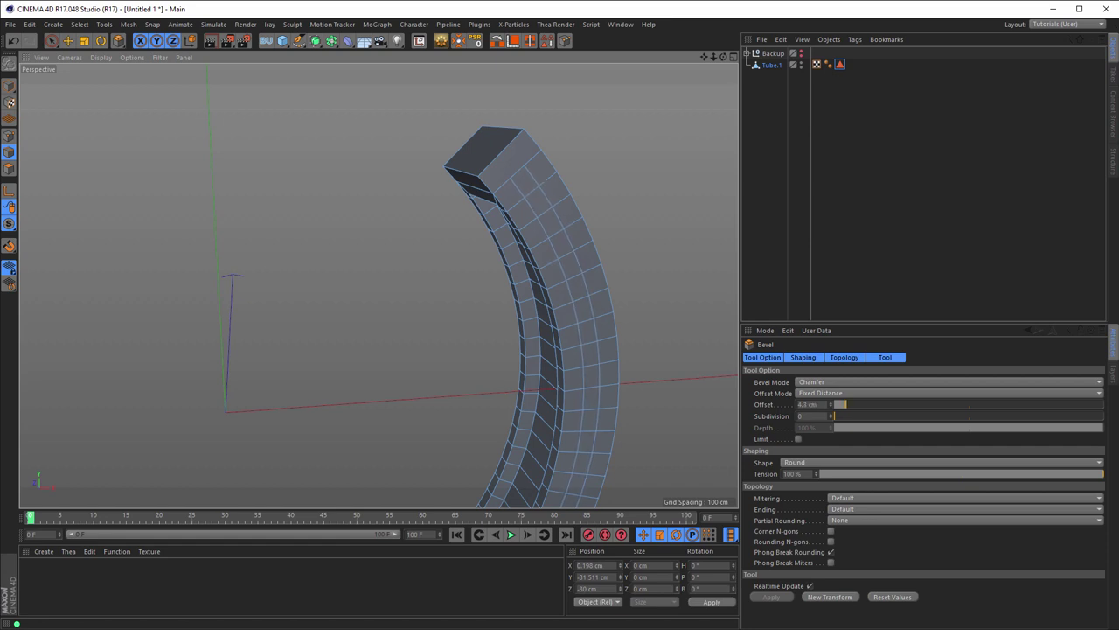
pyautogui.click(577, 368)
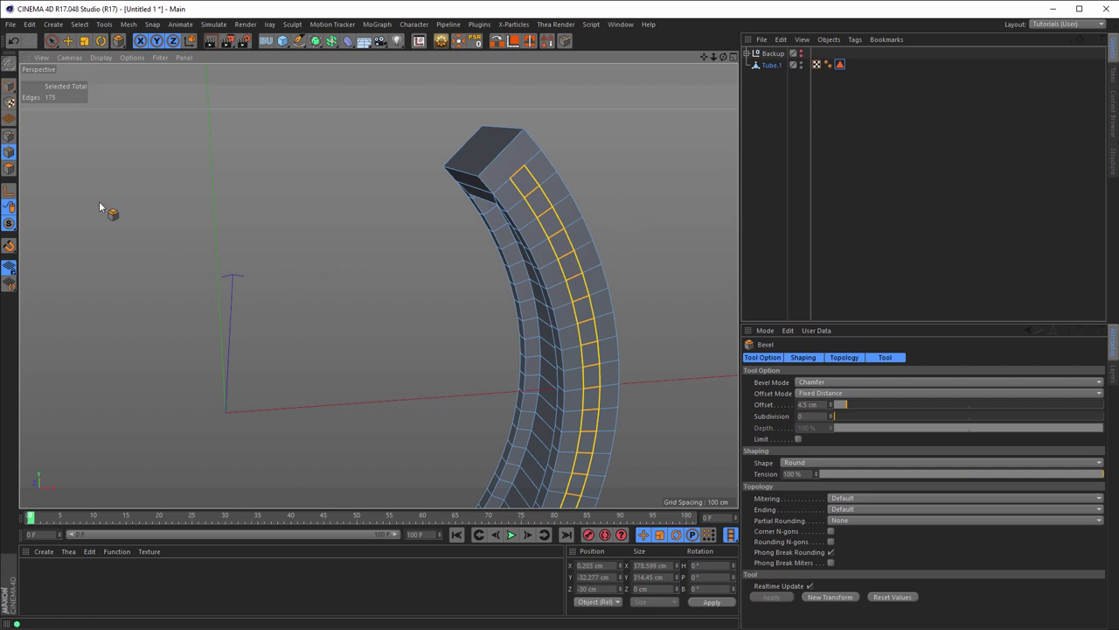
# In Polygon mode, paint-select the first polygons of the centre band with Live Selection.
pyautogui.keyDown('ctrl'); pyautogui.click(9, 168); pyautogui.keyUp('ctrl')
pyautogui.moveTo(555, 250)
pyautogui.keyDown('alt'); pyautogui.mouseDown()
pyautogui.moveTo(584, 236)
pyautogui.moveTo(569, 250)
pyautogui.moveTo(582, 216)
pyautogui.mouseUp(); pyautogui.keyUp('alt')
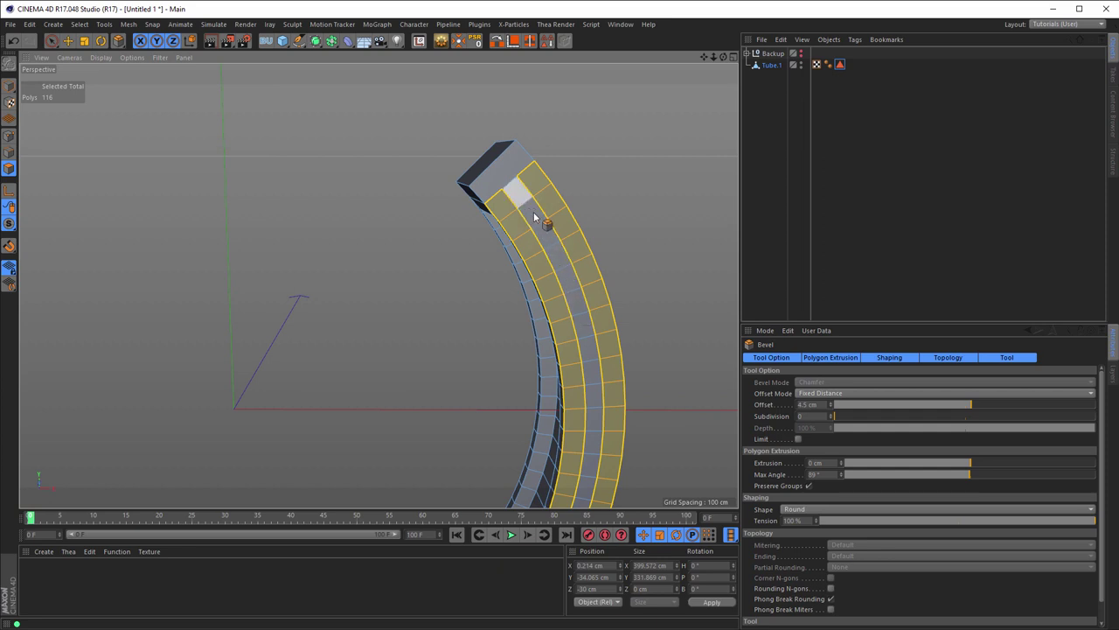
pyautogui.click(52, 40)
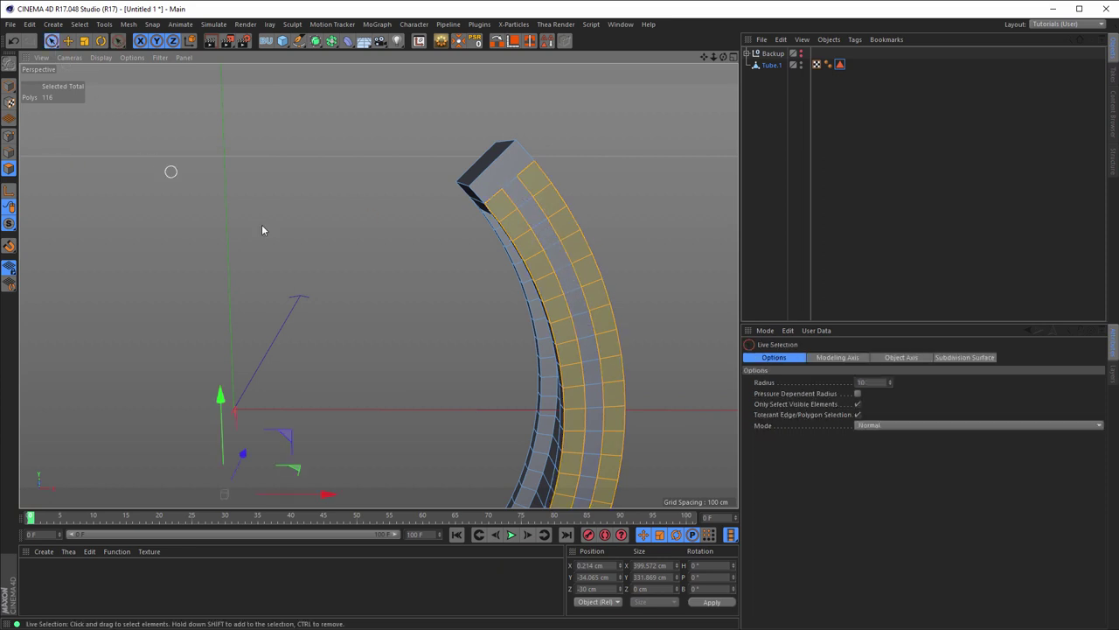
pyautogui.moveTo(520, 198)
pyautogui.mouseDown()
pyautogui.moveTo(574, 295)
pyautogui.moveTo(592, 400)
pyautogui.moveTo(586, 442)
pyautogui.mouseUp()
# Extend the selection to the band's remaining faces at both ends, reaching all 58.
pyautogui.scroll(5, 480, 162)
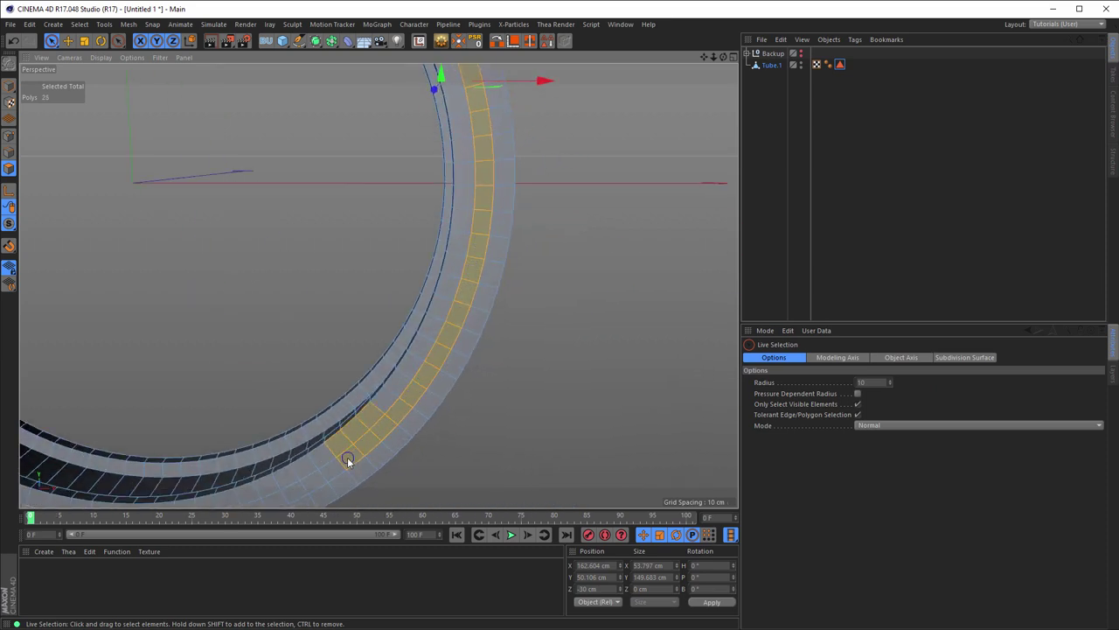
pyautogui.scroll(-3, 475, 284)
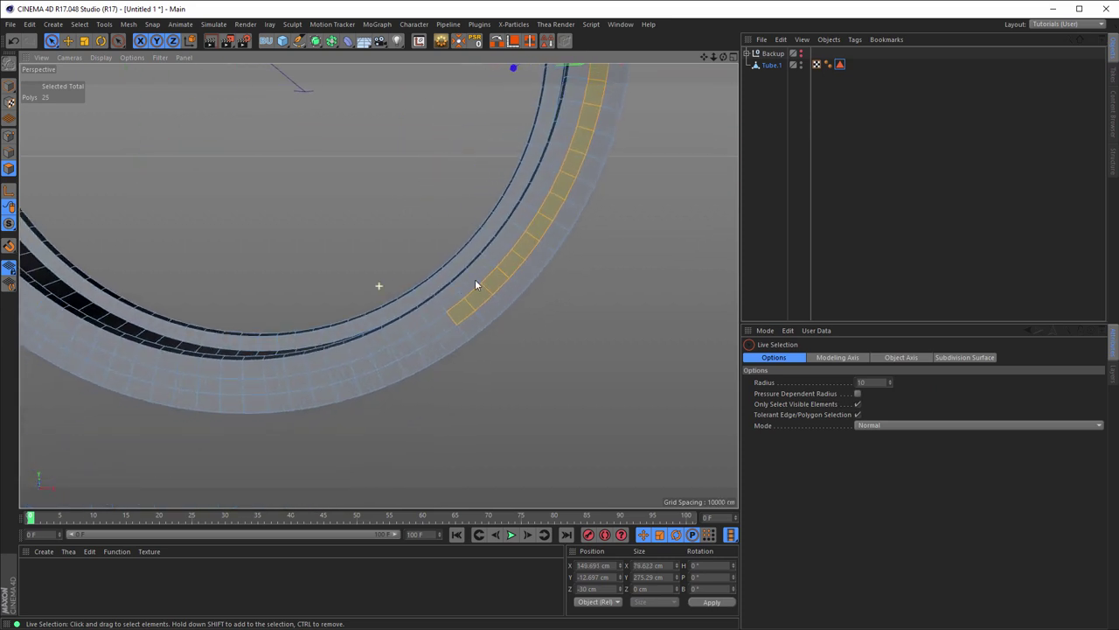
pyautogui.scroll(1, 490, 289)
pyautogui.scroll(1, 523, 296)
pyautogui.moveTo(523, 296); pyautogui.dragTo(416, 360)
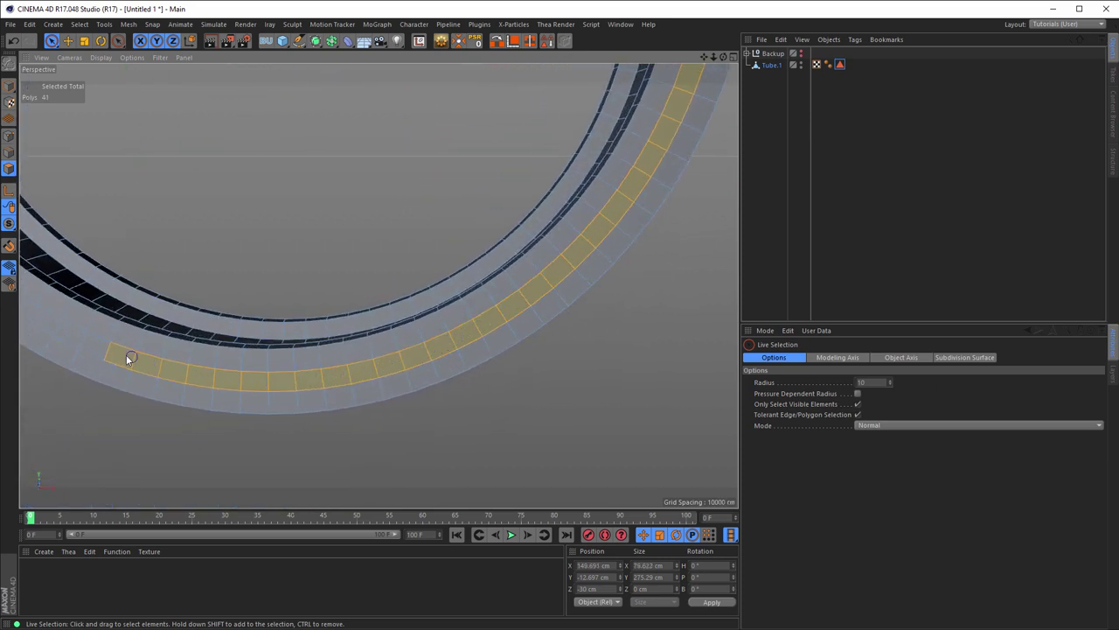
pyautogui.moveTo(52, 332)
pyautogui.keyDown('alt'); pyautogui.mouseDown()
pyautogui.moveTo(192, 352)
pyautogui.moveTo(438, 414)
pyautogui.moveTo(418, 412)
pyautogui.mouseUp(); pyautogui.keyUp('alt')
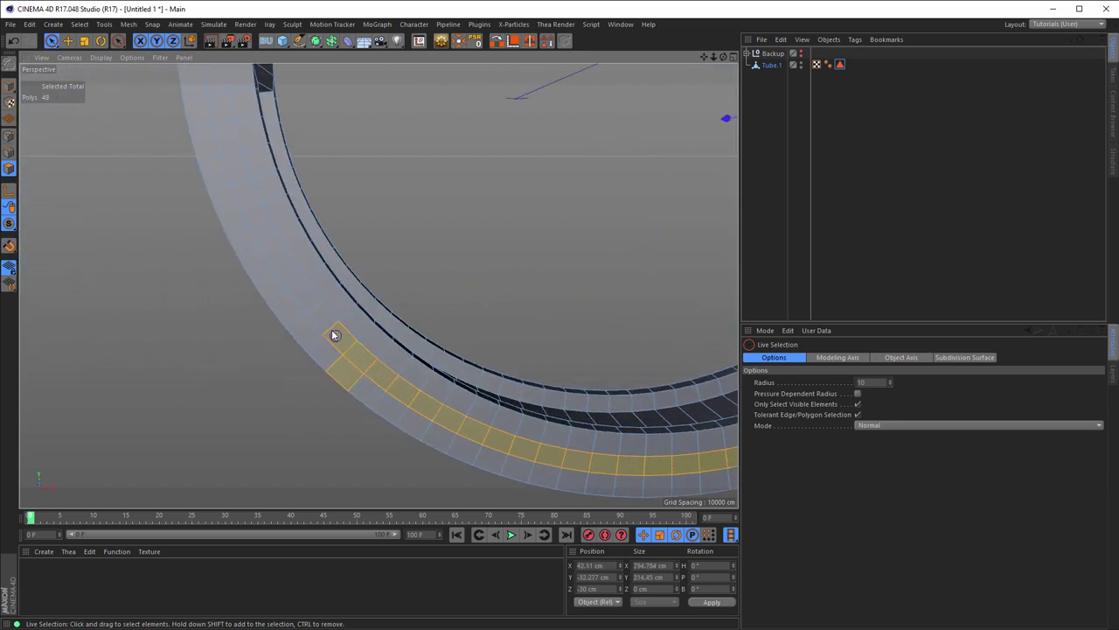
pyautogui.moveTo(284, 264)
pyautogui.mouseDown()
pyautogui.moveTo(273, 247)
pyautogui.moveTo(341, 350)
pyautogui.mouseUp()
pyautogui.click(301, 263)
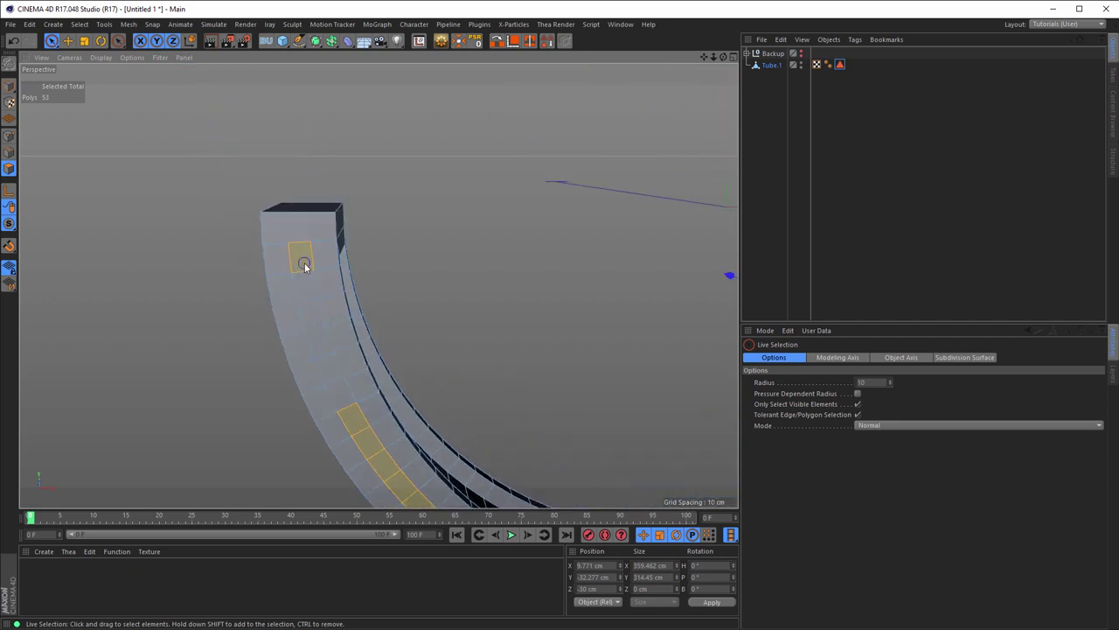
pyautogui.keyDown('alt'); pyautogui.moveTo(369, 382); pyautogui.dragTo(187, 254); pyautogui.keyUp('alt')
pyautogui.scroll(3, 188, 174)
pyautogui.keyDown('alt'); pyautogui.moveTo(193, 176); pyautogui.dragTo(219, 187); pyautogui.keyUp('alt')
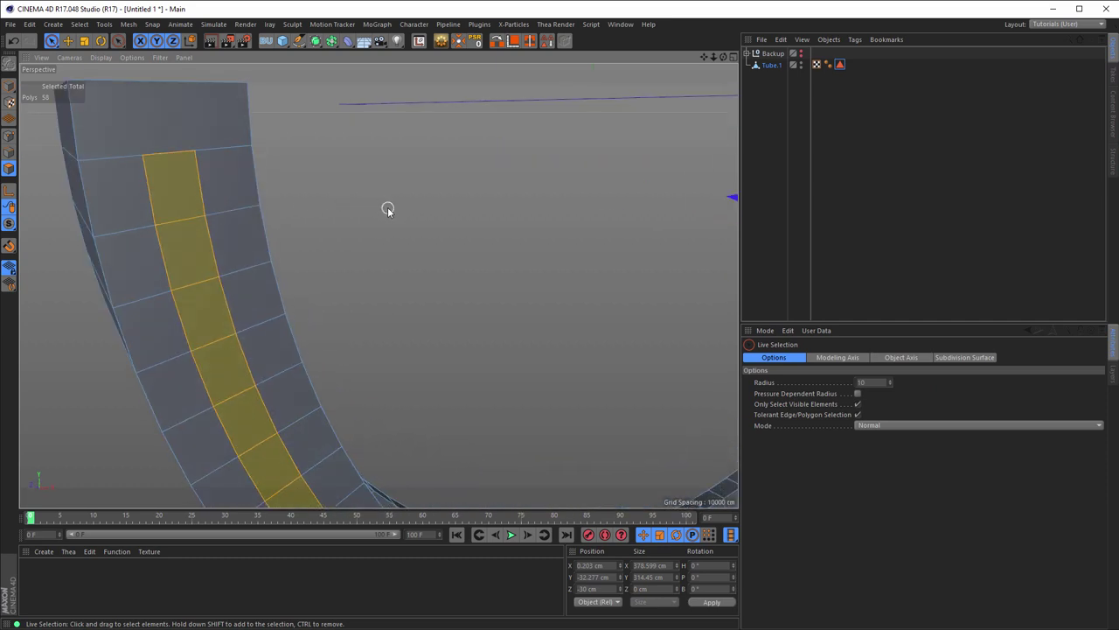
# Inset the selected band 1.5 cm and extrude it -7.5 cm into the tube.
pyautogui.press('i')
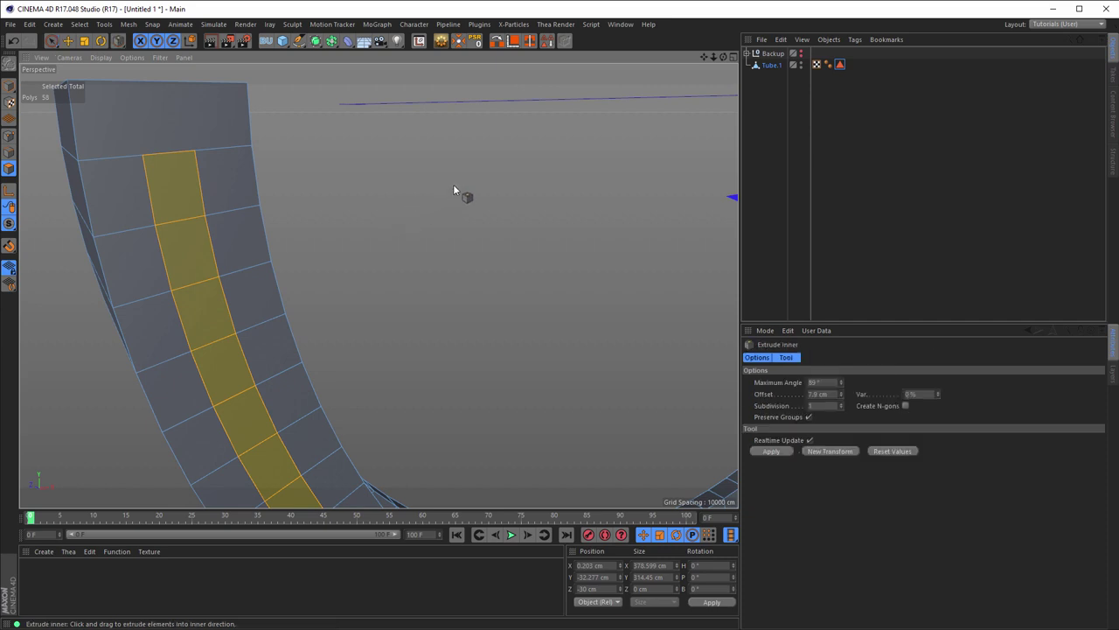
pyautogui.moveTo(453, 184); pyautogui.dragTo(468, 184)
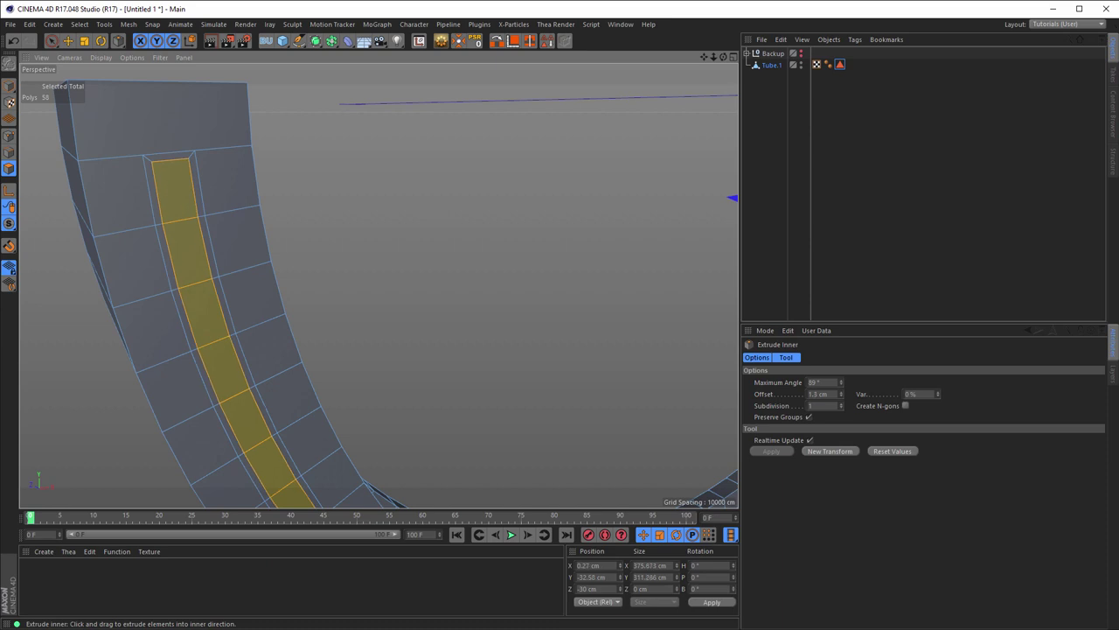
pyautogui.press('d')
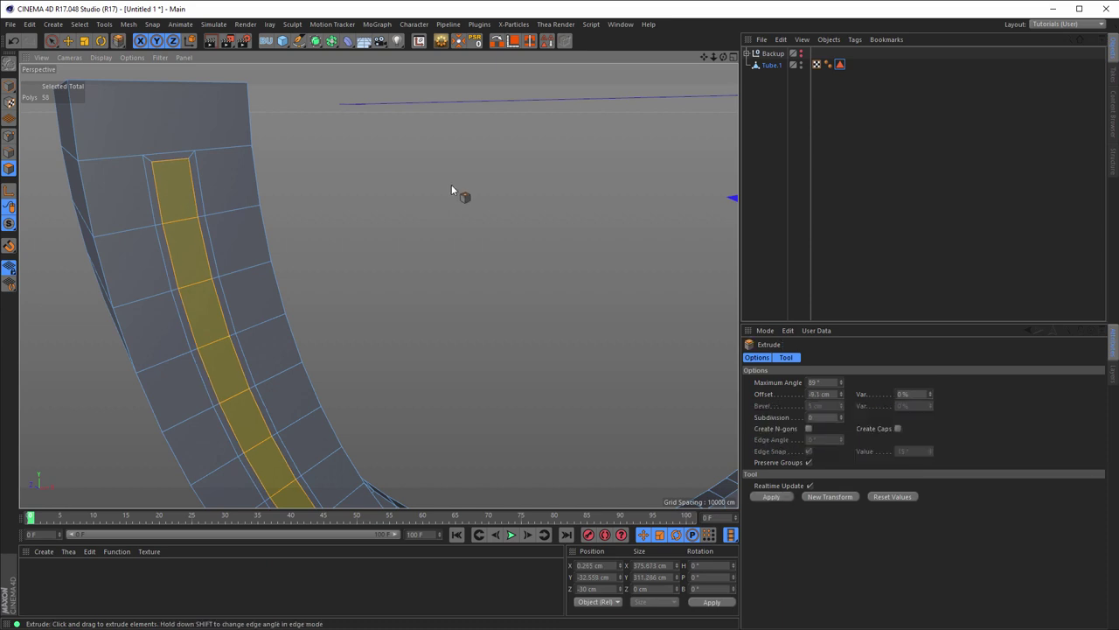
pyautogui.moveTo(467, 187); pyautogui.dragTo(405, 187)
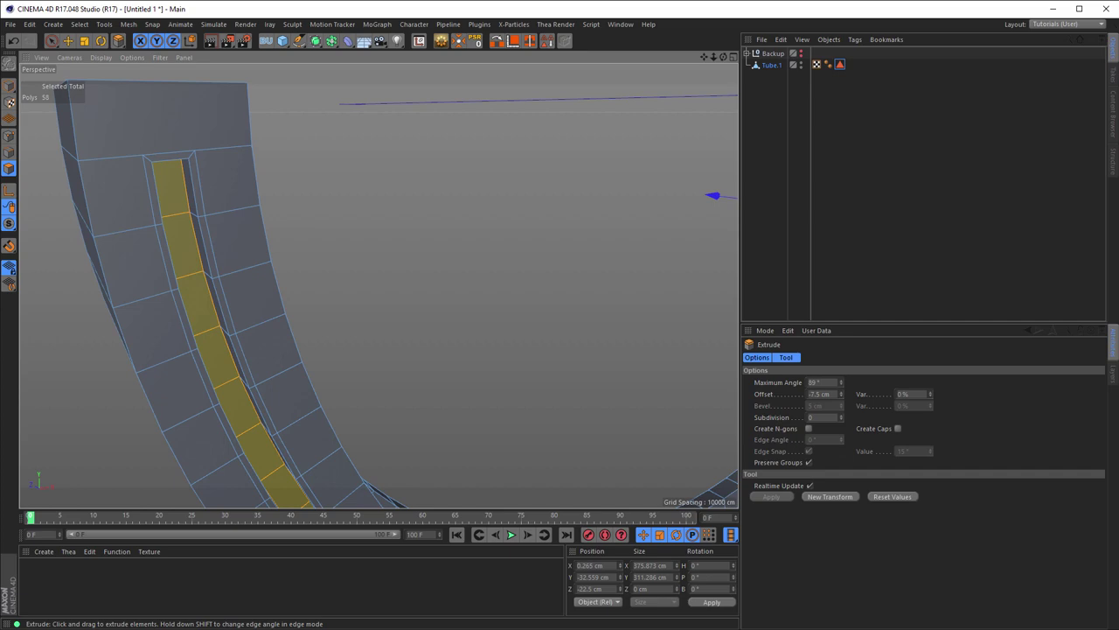
pyautogui.scroll(-5, 380, 208)
pyautogui.moveTo(340, 237)
pyautogui.keyDown('alt'); pyautogui.mouseDown()
pyautogui.moveTo(242, 245)
pyautogui.moveTo(296, 282)
pyautogui.moveTo(275, 262)
pyautogui.moveTo(355, 213)
pyautogui.mouseUp(); pyautogui.keyUp('alt')
pyautogui.scroll(3, 367, 209)
pyautogui.scroll(2, 280, 179)
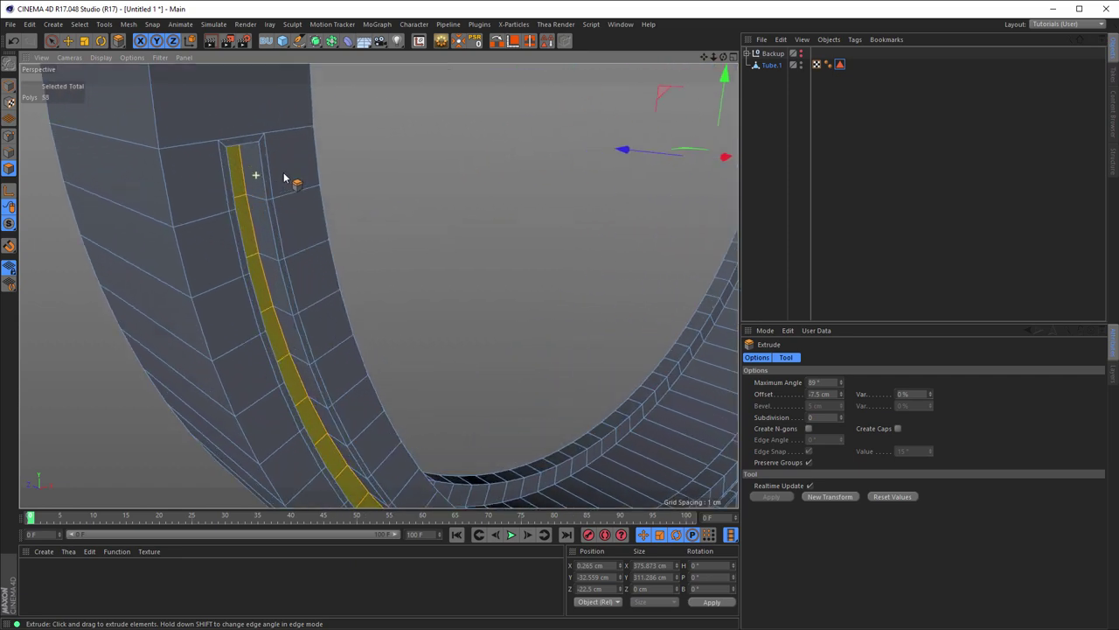
pyautogui.scroll(2, 254, 192)
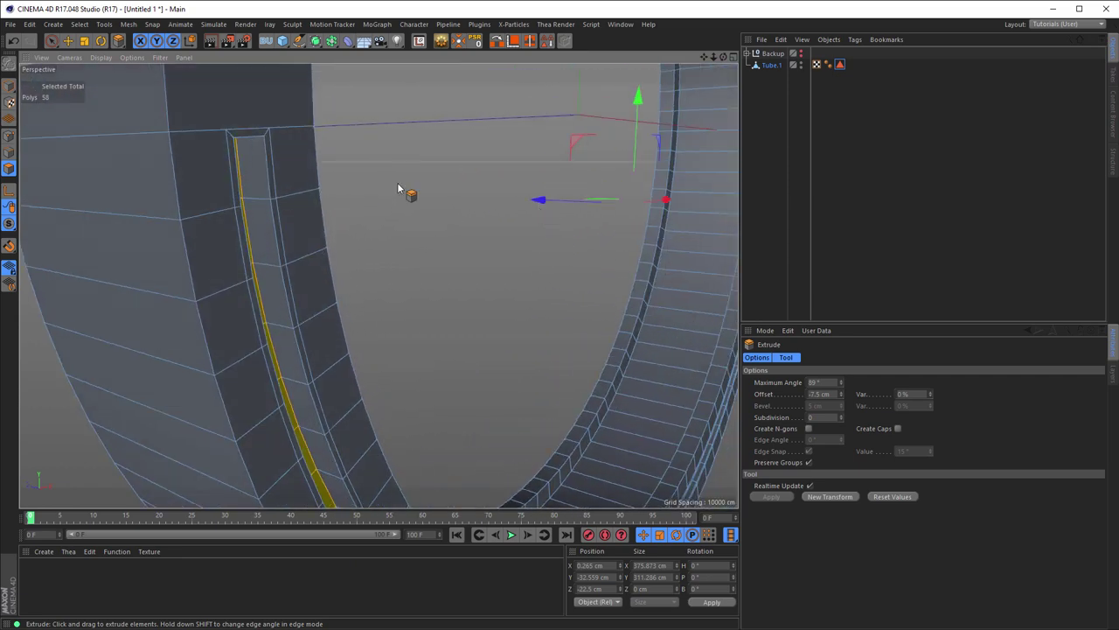
# Move the grooved band outward about 3.5 cm, to Z -28.071 cm, and inspect the ring.
pyautogui.click(68, 42)
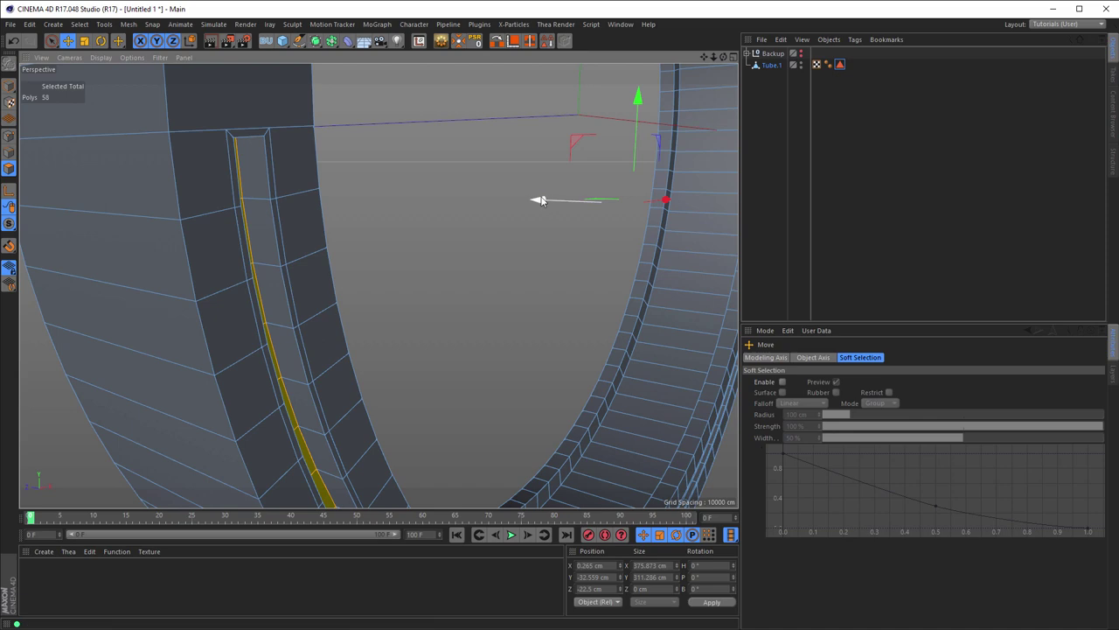
pyautogui.moveTo(540, 200); pyautogui.dragTo(549, 203)
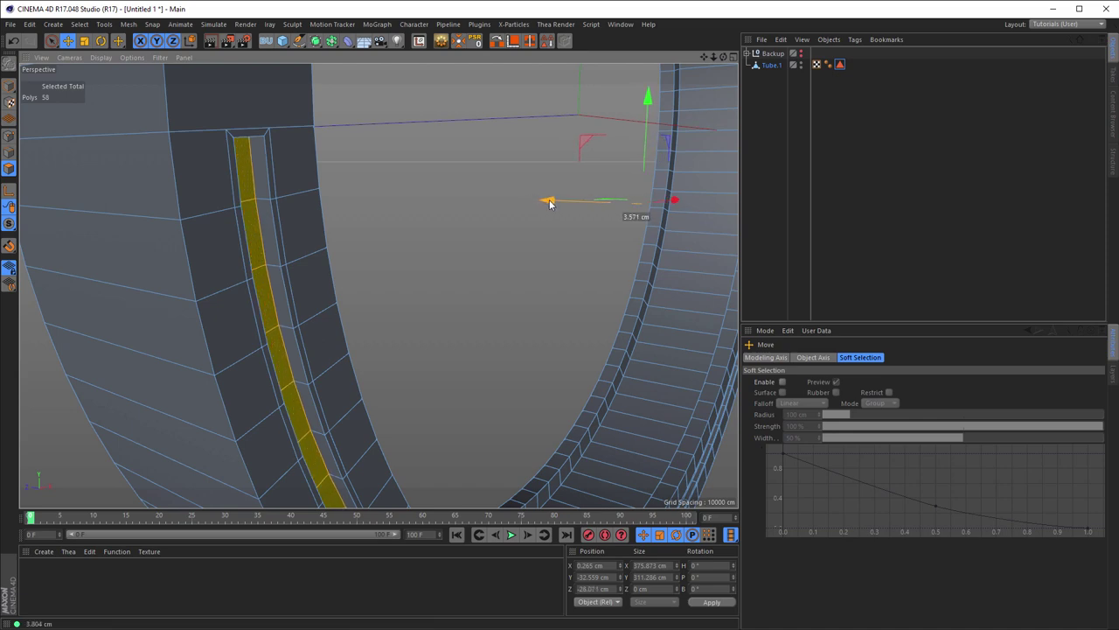
pyautogui.moveTo(549, 203)
pyautogui.keyDown('alt'); pyautogui.mouseDown()
pyautogui.moveTo(475, 244)
pyautogui.moveTo(281, 295)
pyautogui.moveTo(510, 277)
pyautogui.moveTo(312, 334)
pyautogui.mouseUp(); pyautogui.keyUp('alt')
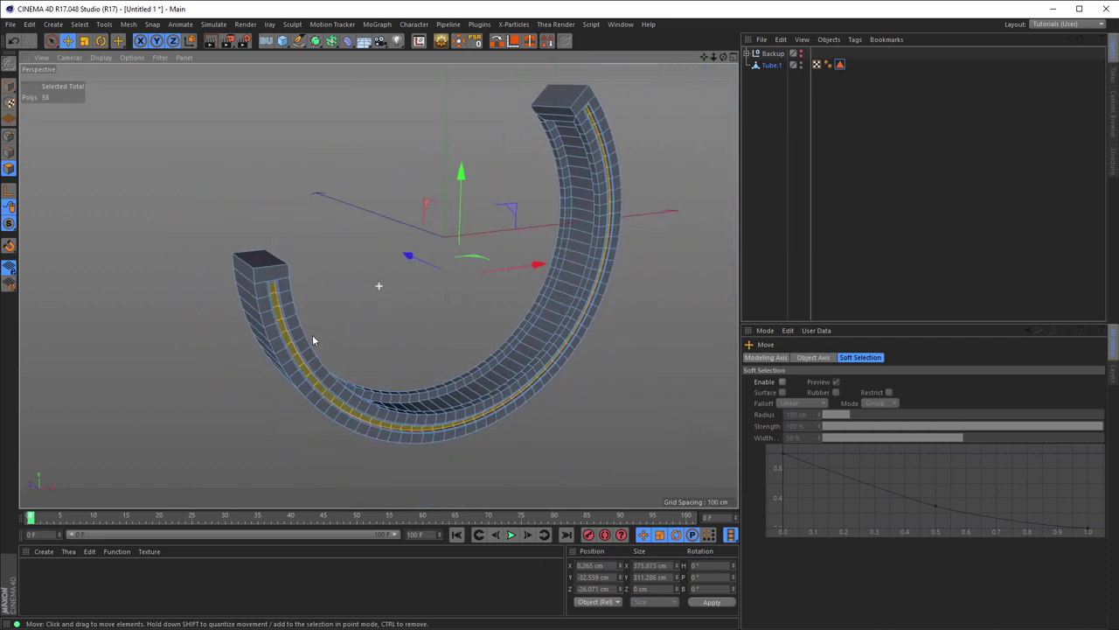
pyautogui.scroll(5, 578, 91)
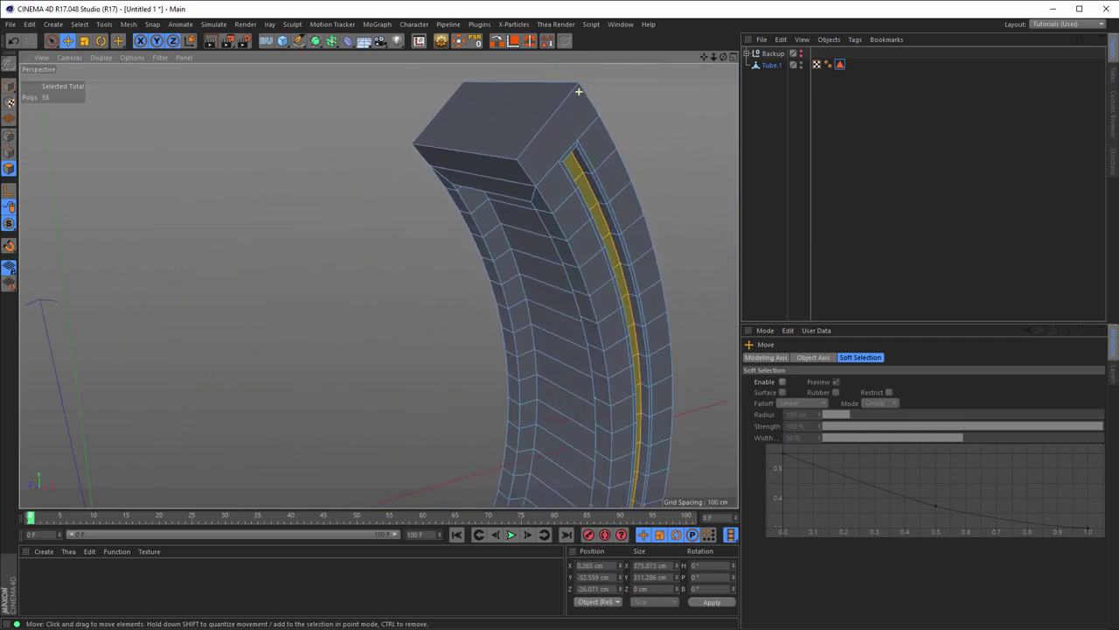
pyautogui.keyDown('alt'); pyautogui.moveTo(578, 91); pyautogui.dragTo(454, 121); pyautogui.keyUp('alt')
pyautogui.moveTo(535, 146)
pyautogui.keyDown('alt'); pyautogui.mouseDown()
pyautogui.moveTo(382, 145)
pyautogui.moveTo(499, 250)
pyautogui.mouseUp(); pyautogui.keyUp('alt')
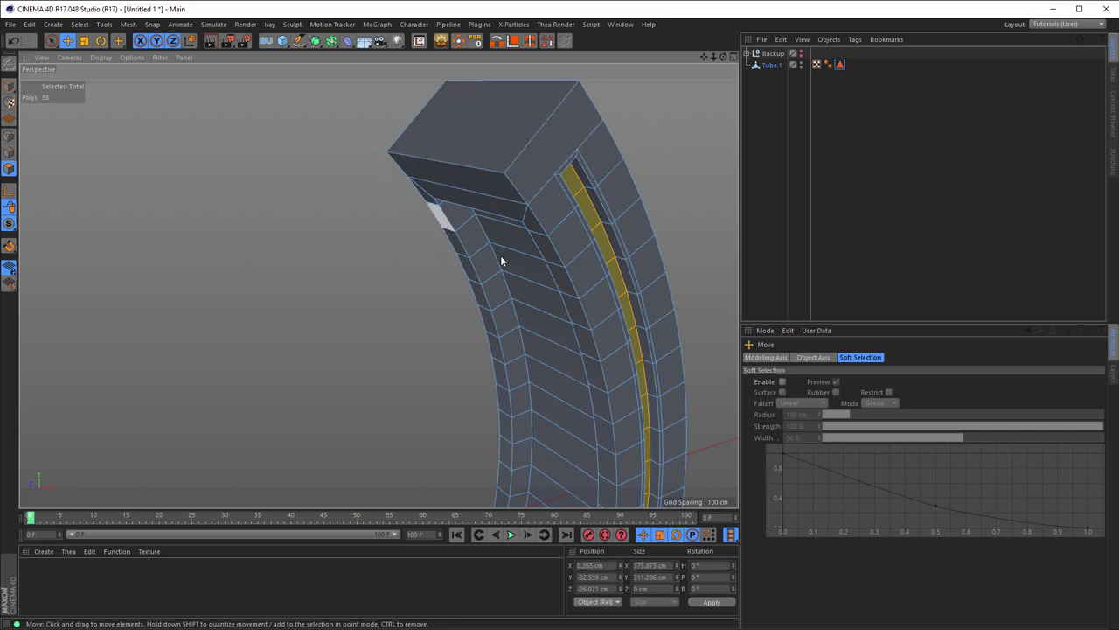
pyautogui.scroll(-8, 555, 255)
pyautogui.moveTo(402, 307)
pyautogui.keyDown('alt'); pyautogui.mouseDown()
pyautogui.moveTo(379, 279)
pyautogui.moveTo(341, 311)
pyautogui.mouseUp(); pyautogui.keyUp('alt')
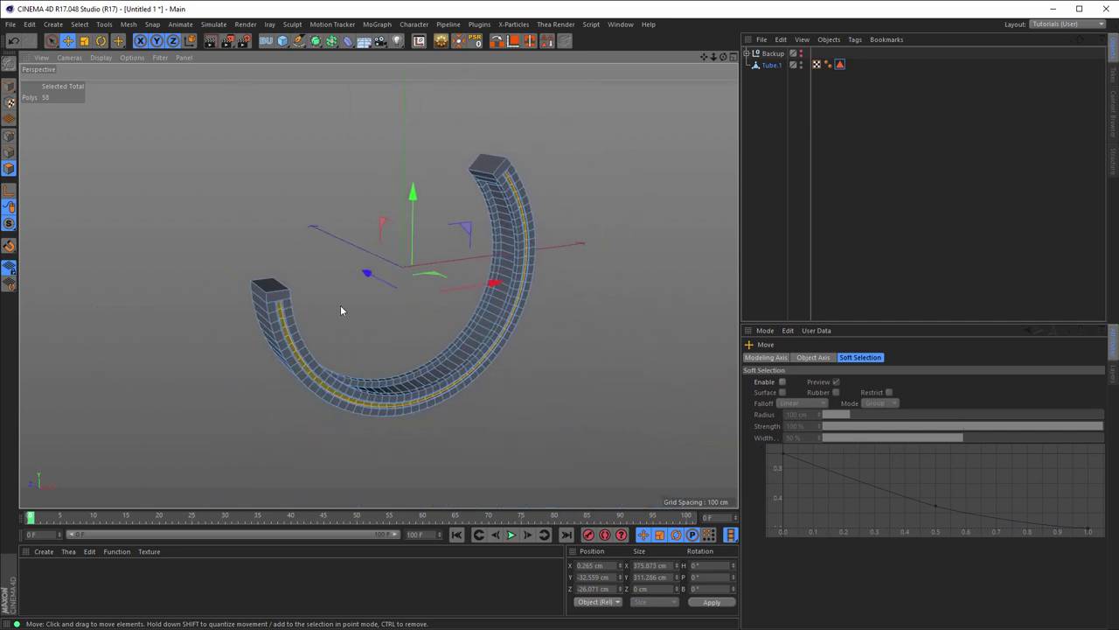
# Return to Model mode, show Tube.1's basic properties, and zoom in on the open end.
pyautogui.click(9, 86)
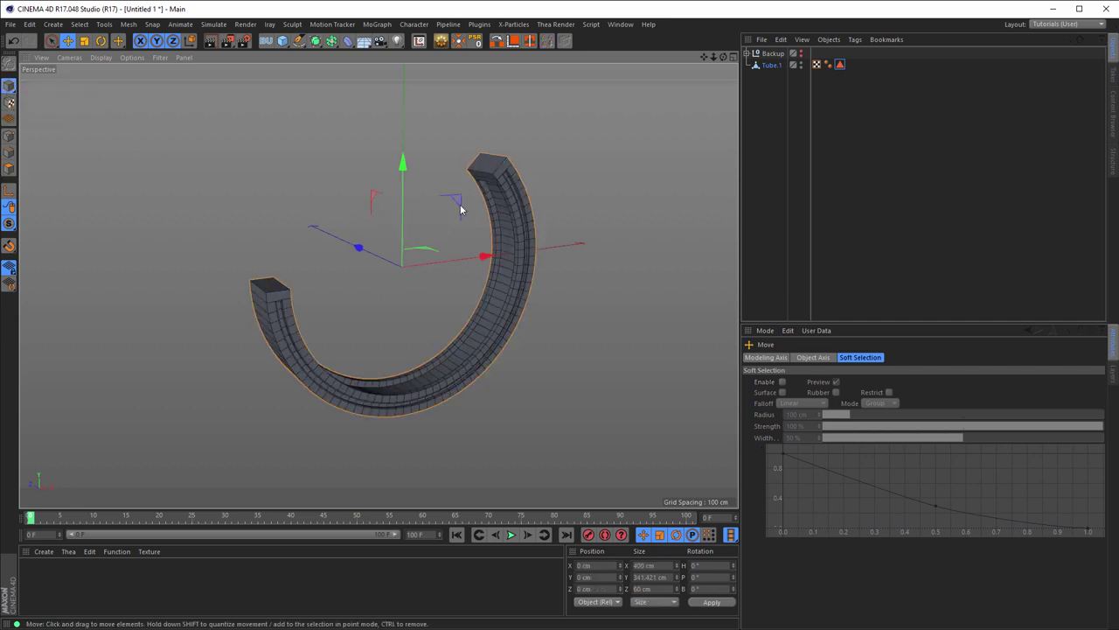
pyautogui.keyDown('alt'); pyautogui.moveTo(461, 208); pyautogui.dragTo(516, 184); pyautogui.keyUp('alt')
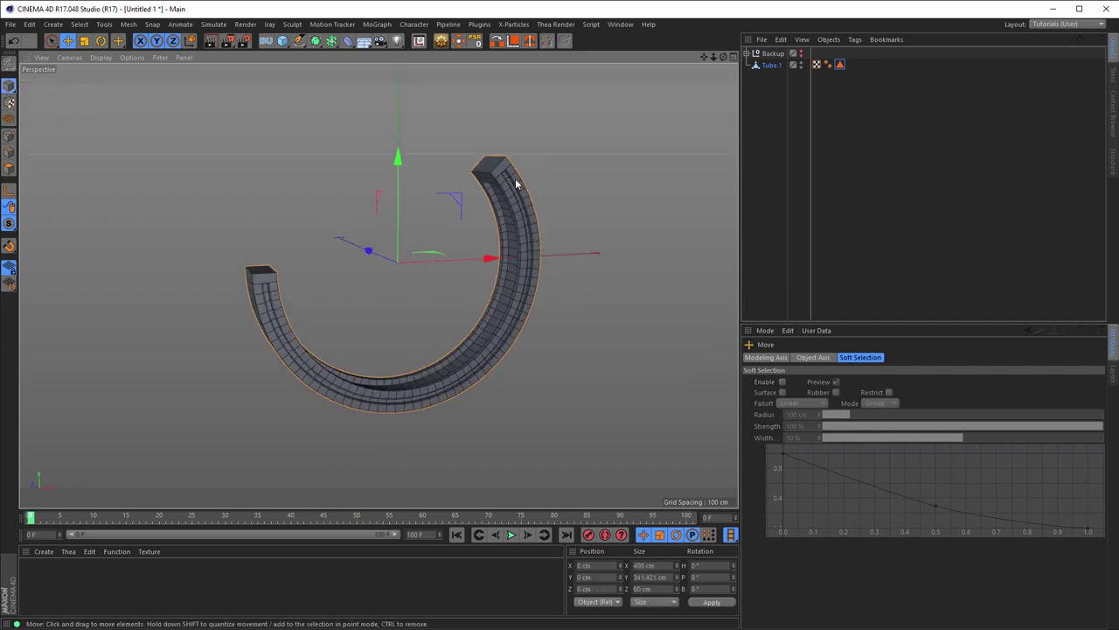
pyautogui.click(346, 42)
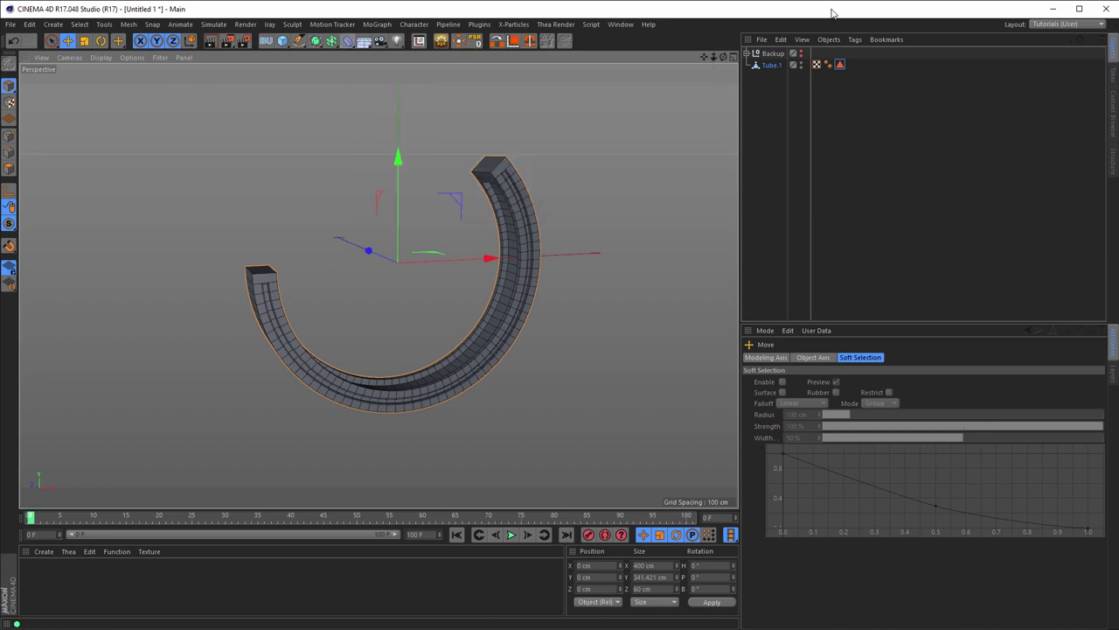
pyautogui.click(773, 66)
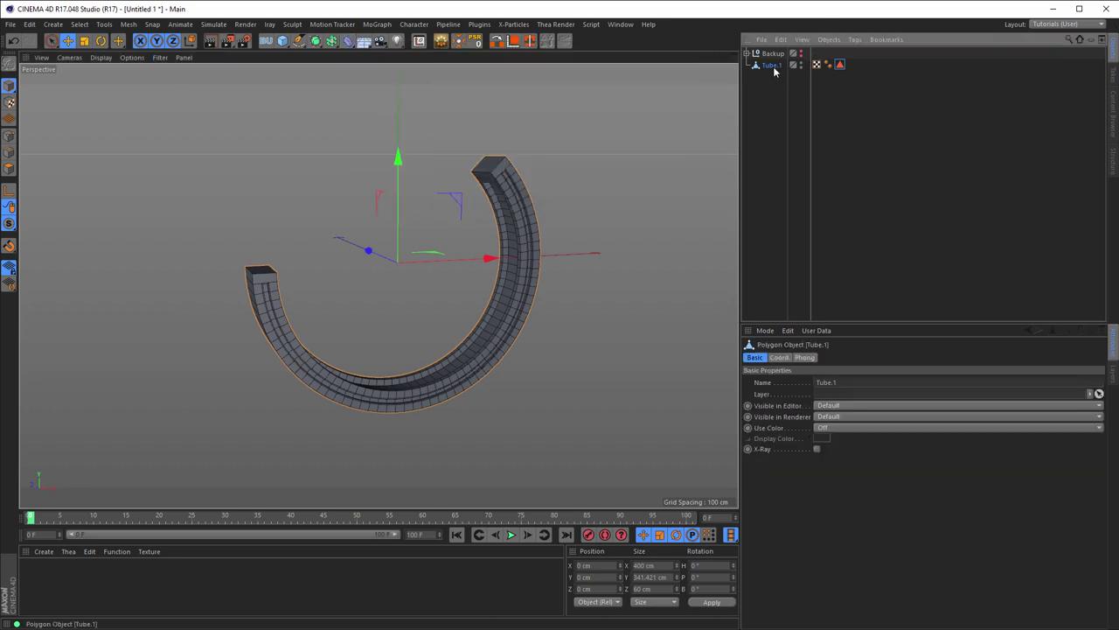
pyautogui.keyDown('alt'); pyautogui.moveTo(536, 167); pyautogui.dragTo(548, 164); pyautogui.keyUp('alt')
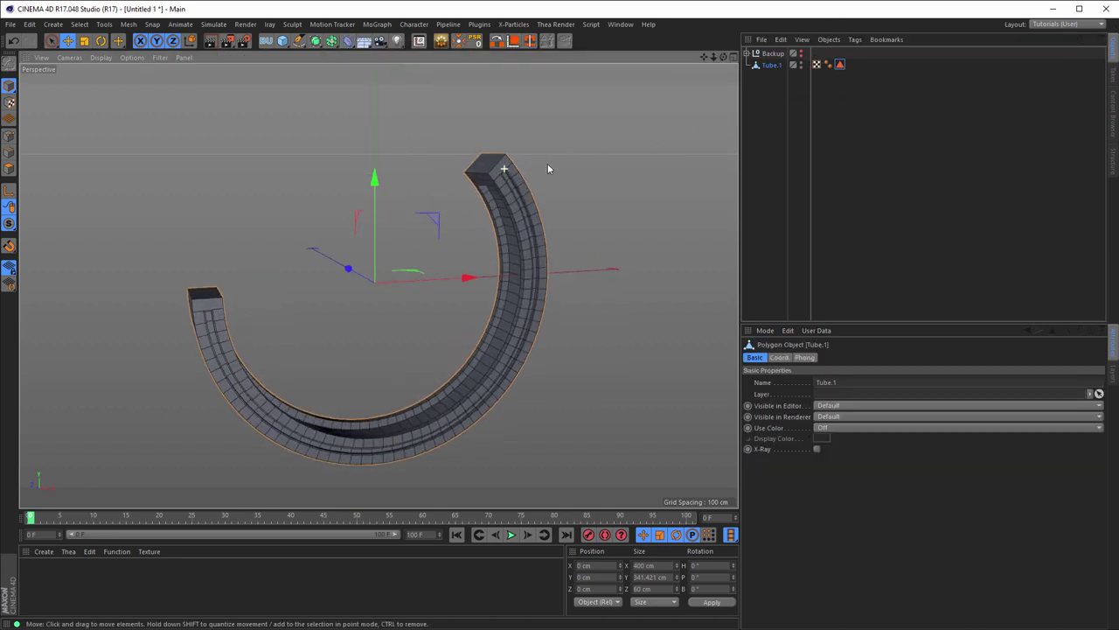
pyautogui.keyDown('alt'); pyautogui.moveTo(548, 164); pyautogui.dragTo(630, 152, button='right'); pyautogui.keyUp('alt')
pyautogui.keyDown('alt'); pyautogui.moveTo(630, 153); pyautogui.dragTo(479, 161); pyautogui.keyUp('alt')
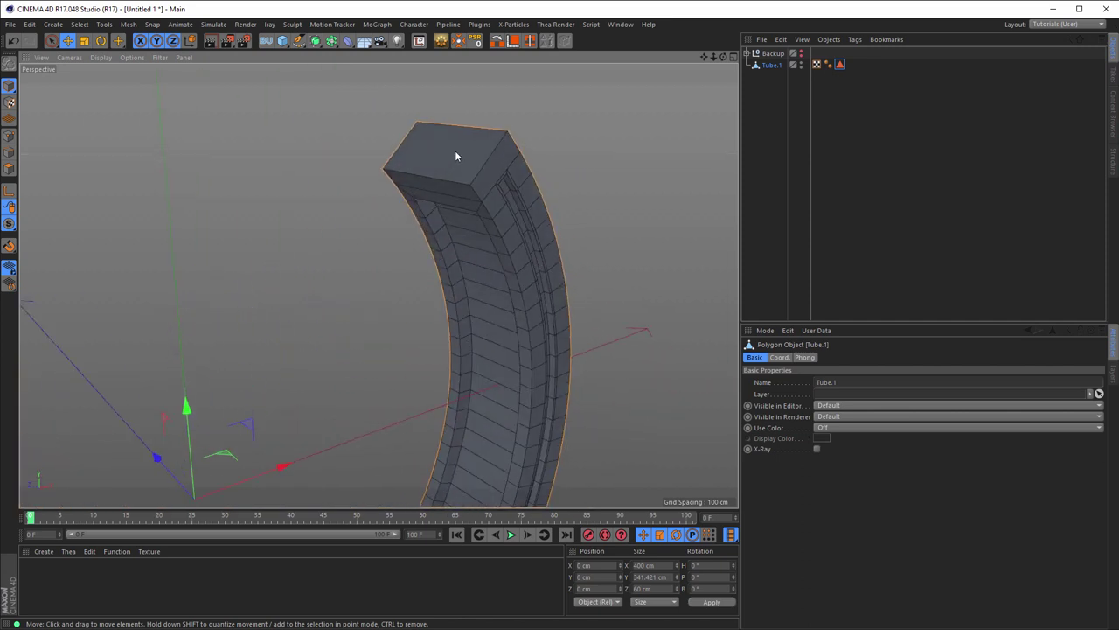
# In Edge mode, loop-select the corner and end-cap edge loops, totalling 364 edges.
pyautogui.click(9, 152)
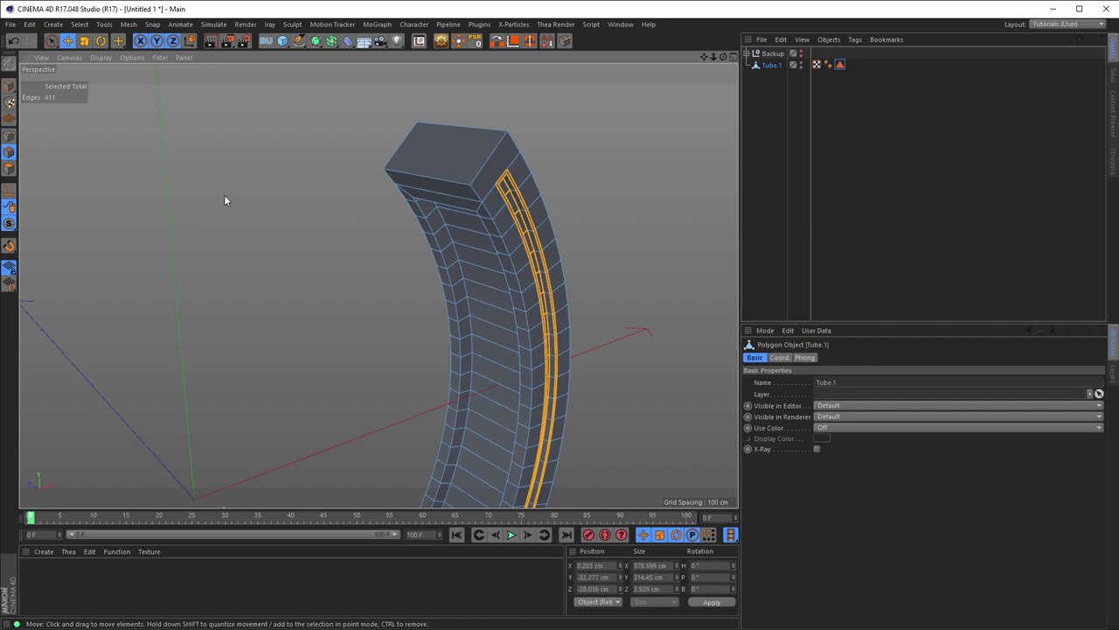
pyautogui.press('u')
pyautogui.press('l')
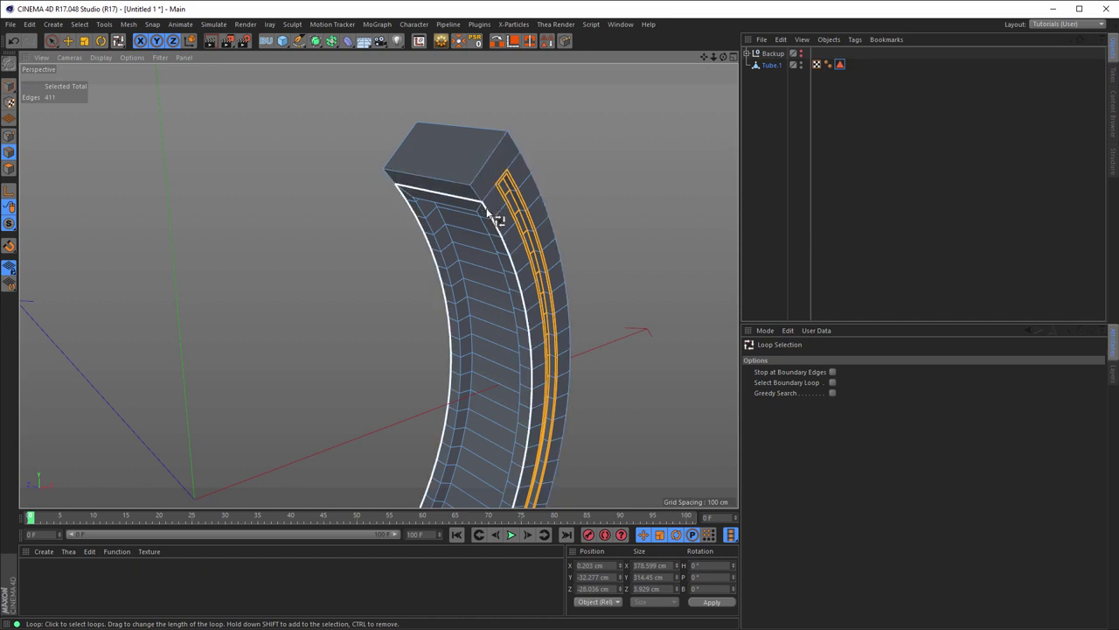
pyautogui.click(486, 210)
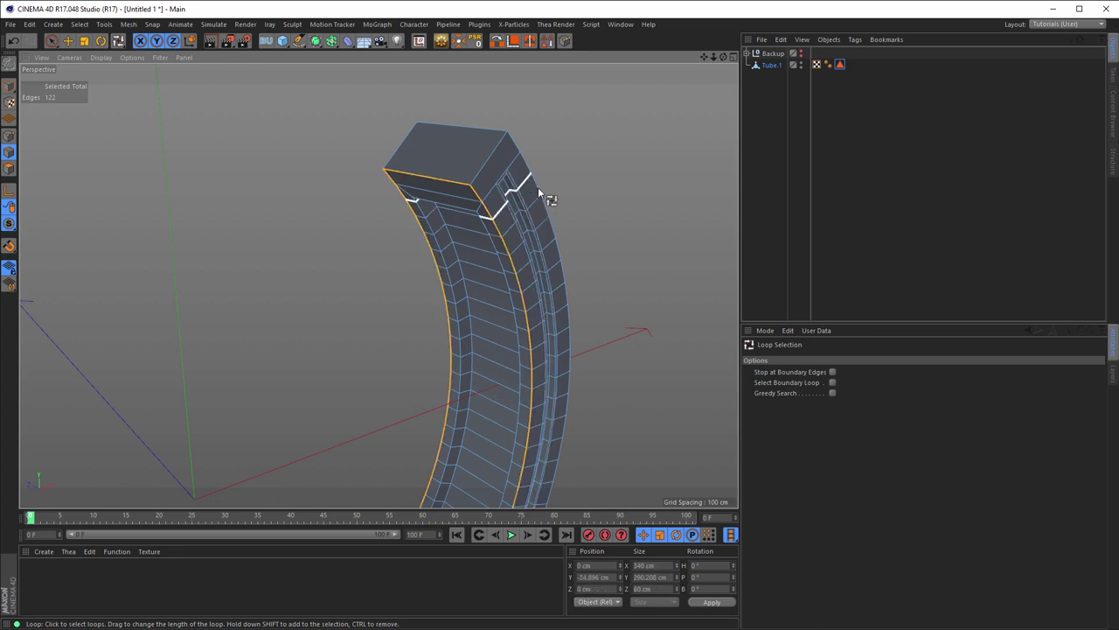
pyautogui.moveTo(538, 187)
pyautogui.keyDown('alt'); pyautogui.mouseDown()
pyautogui.moveTo(645, 174)
pyautogui.moveTo(540, 144)
pyautogui.moveTo(500, 149)
pyautogui.moveTo(632, 210)
pyautogui.mouseUp(); pyautogui.keyUp('alt')
pyautogui.keyDown('shift'); pyautogui.click(504, 163); pyautogui.keyUp('shift')
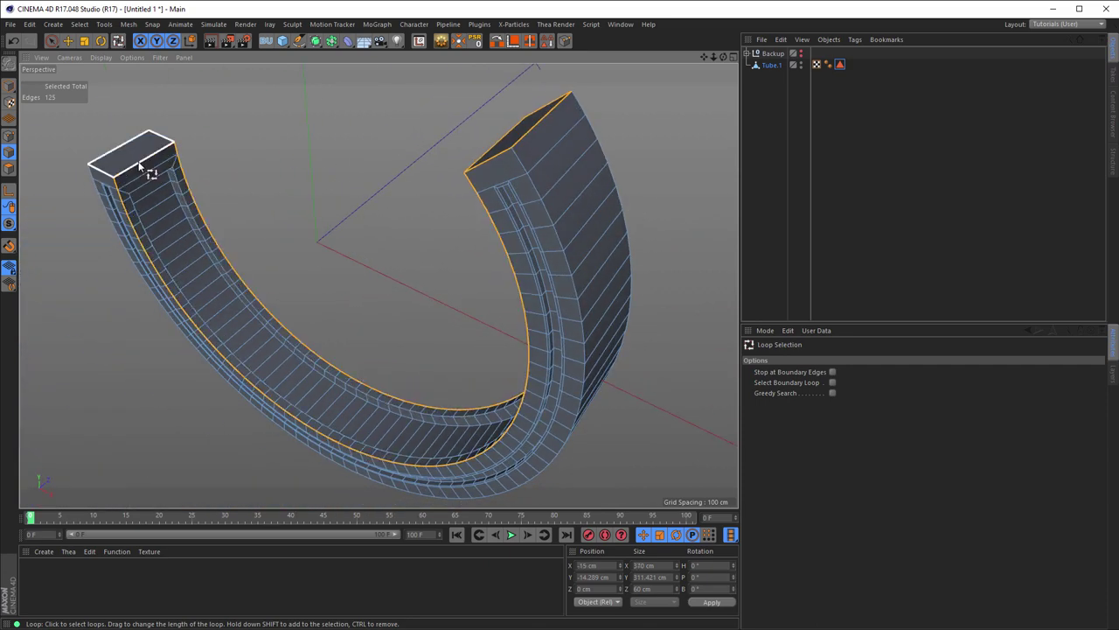
pyautogui.scroll(5, 154, 160)
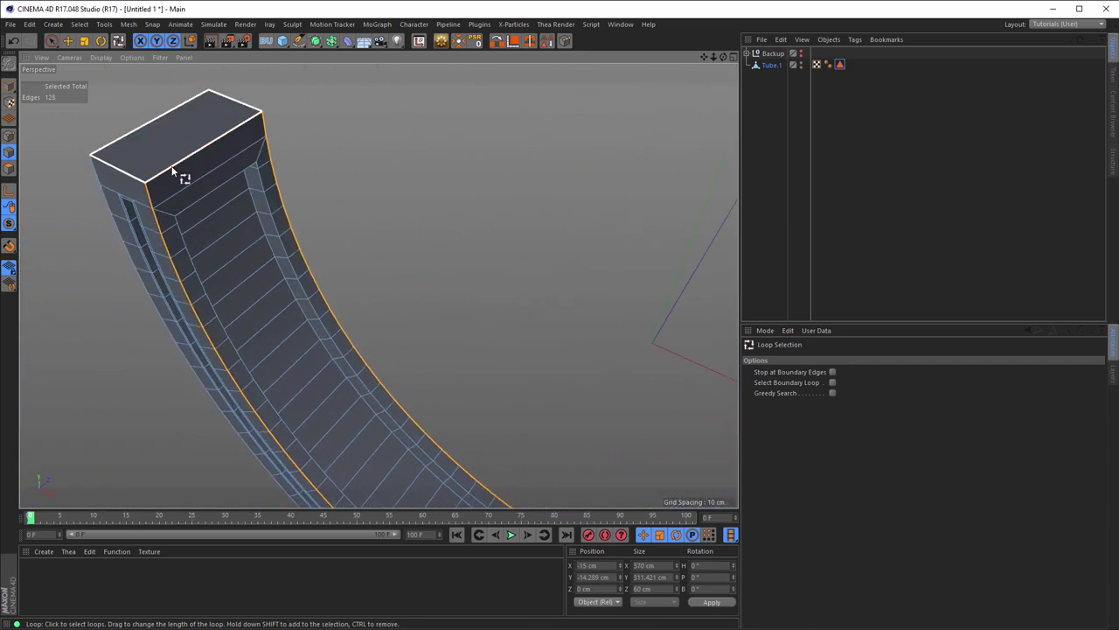
pyautogui.keyDown('shift'); pyautogui.click(225, 188); pyautogui.keyUp('shift')
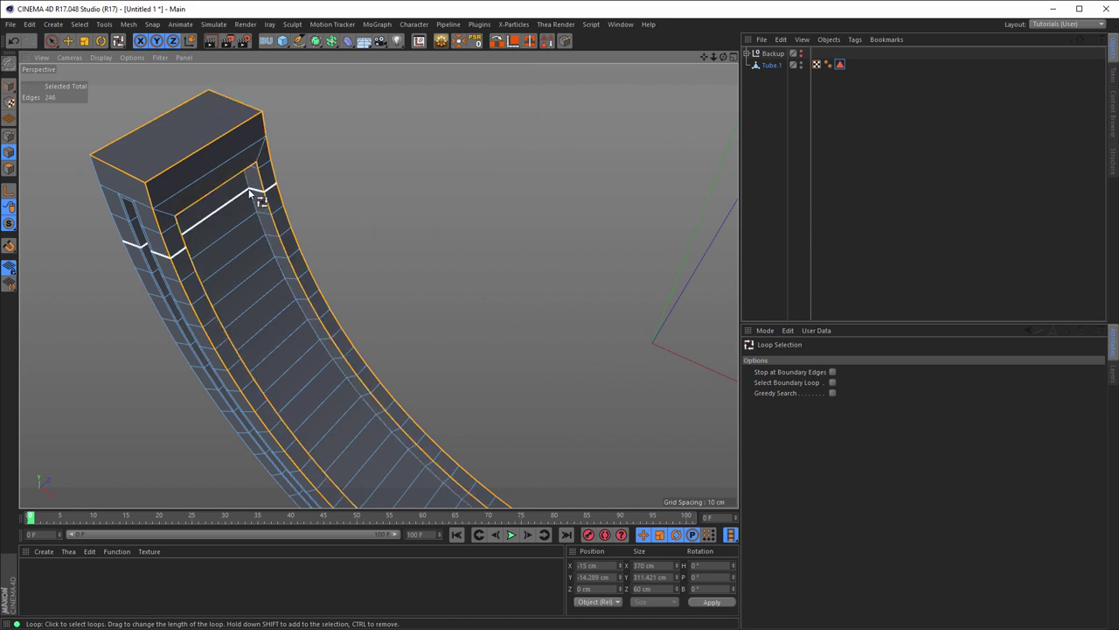
pyautogui.keyDown('shift'); pyautogui.click(252, 196); pyautogui.keyUp('shift')
pyautogui.moveTo(252, 195)
pyautogui.keyDown('alt'); pyautogui.mouseDown()
pyautogui.moveTo(263, 286)
pyautogui.moveTo(237, 259)
pyautogui.moveTo(158, 223)
pyautogui.moveTo(121, 231)
pyautogui.moveTo(267, 219)
pyautogui.mouseUp(); pyautogui.keyUp('alt')
pyautogui.scroll(-5, 245, 175)
pyautogui.moveTo(245, 174)
pyautogui.keyDown('alt'); pyautogui.mouseDown()
pyautogui.moveTo(163, 213)
pyautogui.moveTo(242, 237)
pyautogui.mouseUp(); pyautogui.keyUp('alt')
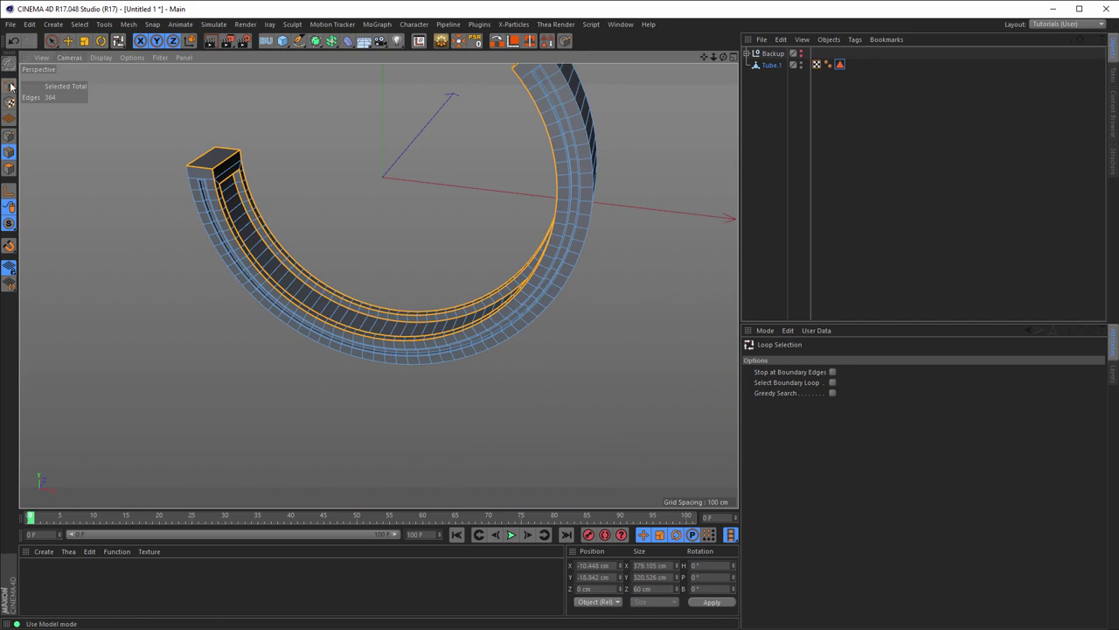
# Add a Bevel deformer under Tube.1 with 1 cm chamfer offset and 3 subdivisions.
pyautogui.click(52, 41)
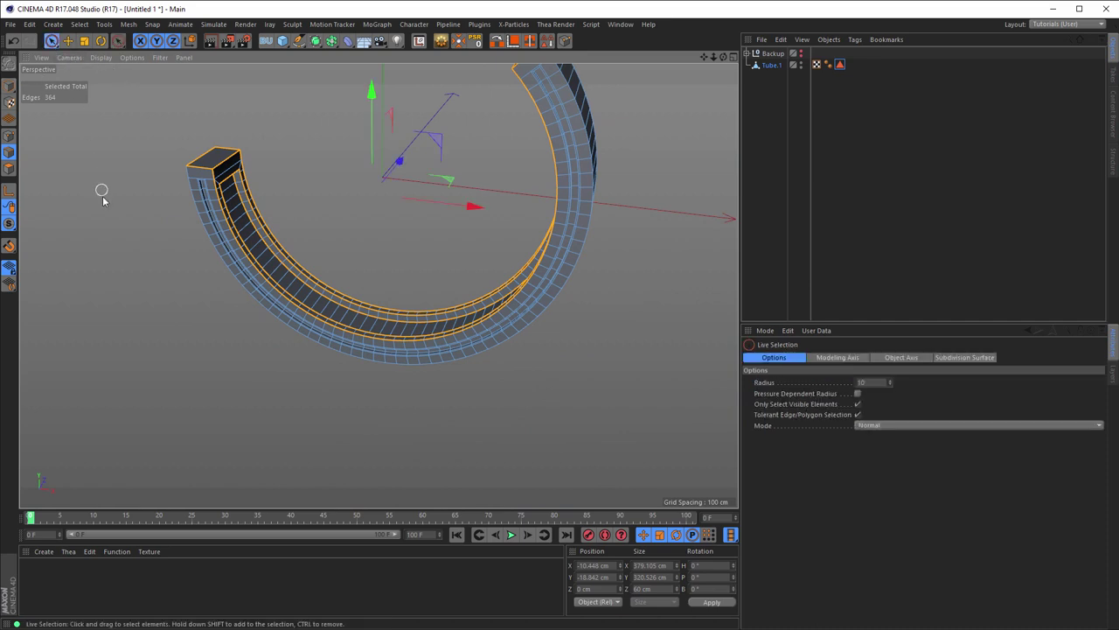
pyautogui.click(100, 187)
pyautogui.press('Return')
pyautogui.moveTo(151, 171)
pyautogui.keyDown('alt'); pyautogui.mouseDown()
pyautogui.moveTo(350, 328)
pyautogui.moveTo(497, 238)
pyautogui.moveTo(427, 265)
pyautogui.moveTo(560, 199)
pyautogui.mouseUp(); pyautogui.keyUp('alt')
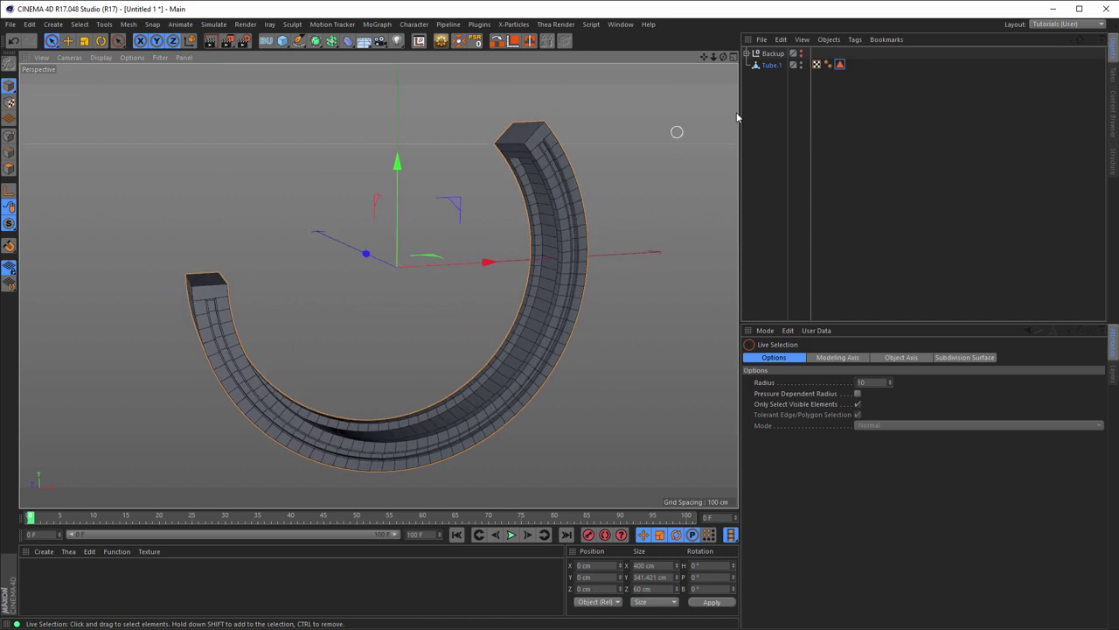
pyautogui.click(771, 66)
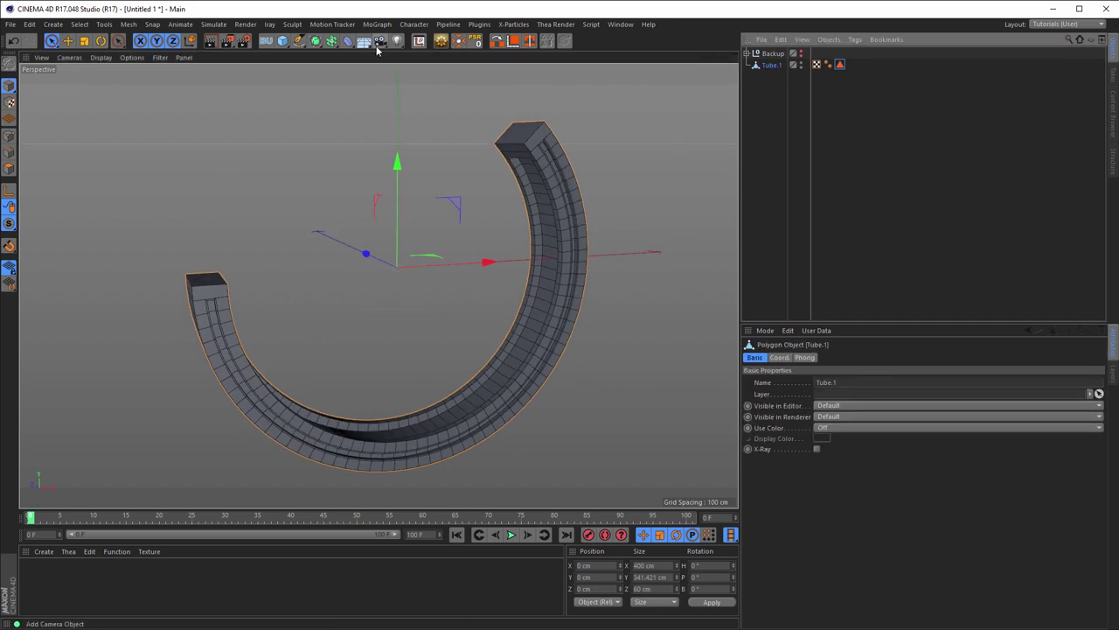
pyautogui.moveTo(347, 41); pyautogui.dragTo(475, 208)
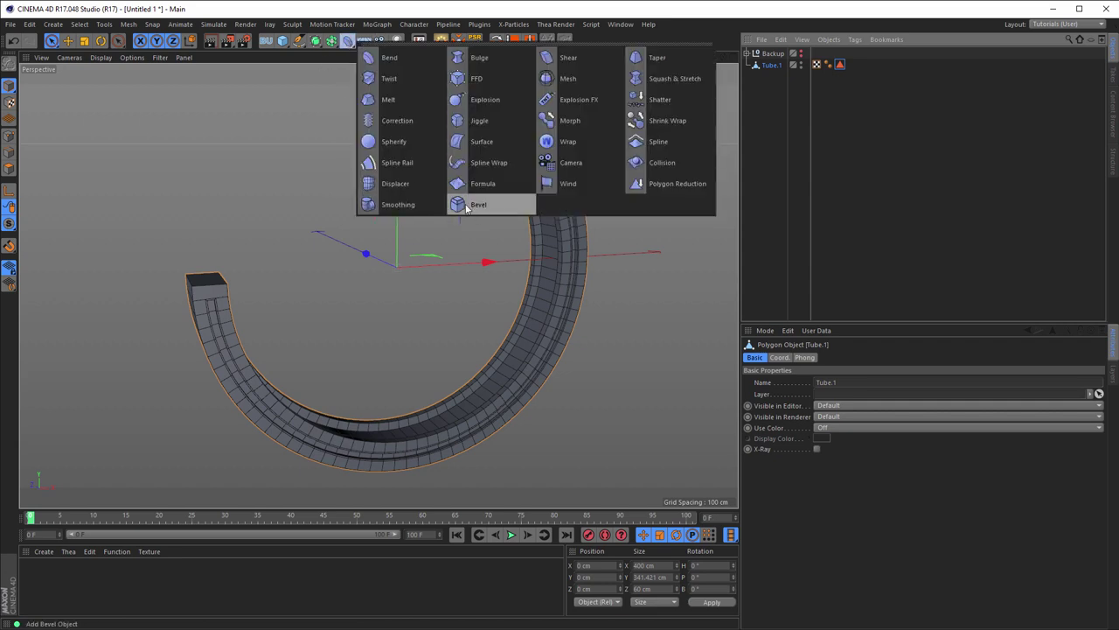
pyautogui.click(471, 207)
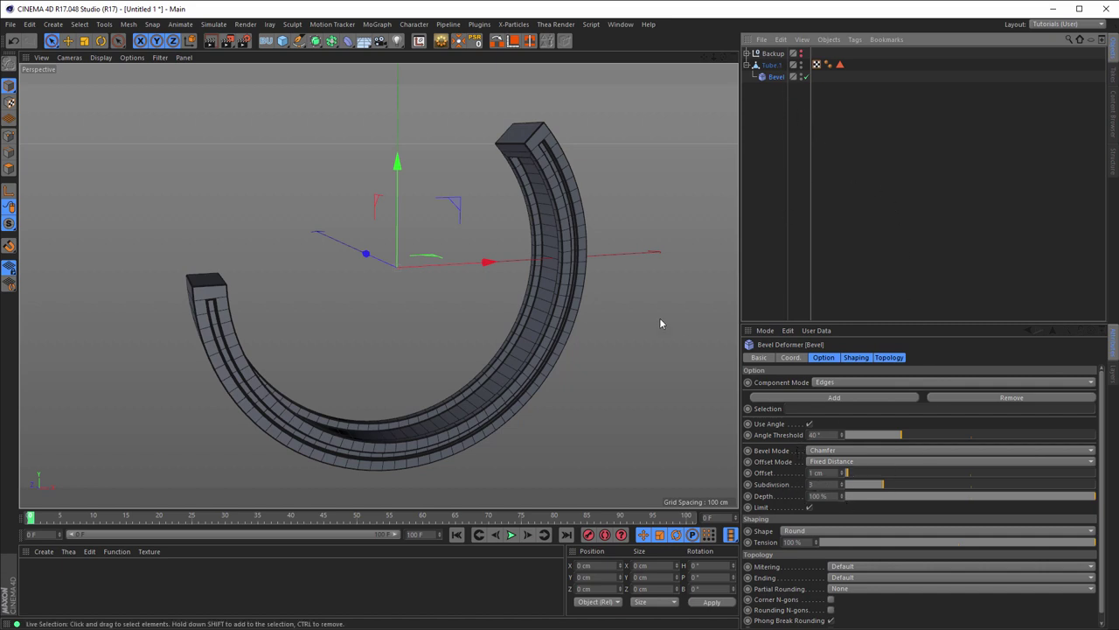
pyautogui.scroll(3, 579, 143)
pyautogui.scroll(4, 579, 144)
pyautogui.scroll(3, 370, 130)
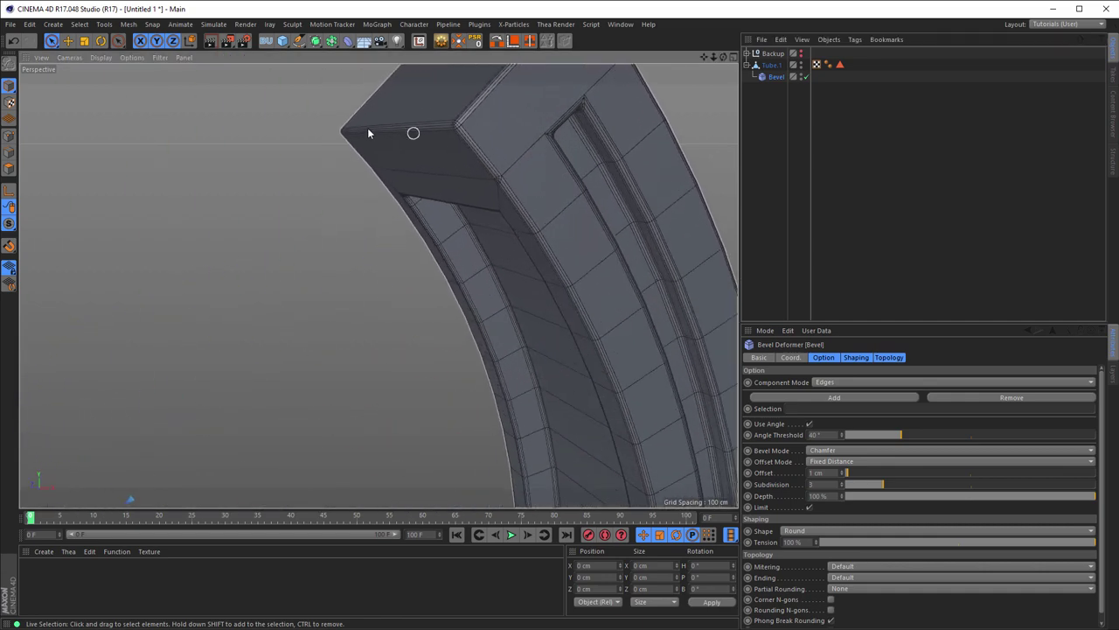
pyautogui.moveTo(519, 155)
pyautogui.keyDown('alt'); pyautogui.mouseDown()
pyautogui.moveTo(467, 183)
pyautogui.moveTo(492, 163)
pyautogui.moveTo(465, 249)
pyautogui.moveTo(567, 188)
pyautogui.moveTo(465, 259)
pyautogui.moveTo(445, 312)
pyautogui.moveTo(493, 155)
pyautogui.moveTo(488, 215)
pyautogui.moveTo(314, 260)
pyautogui.moveTo(268, 260)
pyautogui.moveTo(506, 182)
pyautogui.moveTo(413, 267)
pyautogui.moveTo(600, 209)
pyautogui.moveTo(452, 242)
pyautogui.moveTo(371, 290)
pyautogui.moveTo(408, 275)
pyautogui.moveTo(408, 287)
pyautogui.mouseUp(); pyautogui.keyUp('alt')
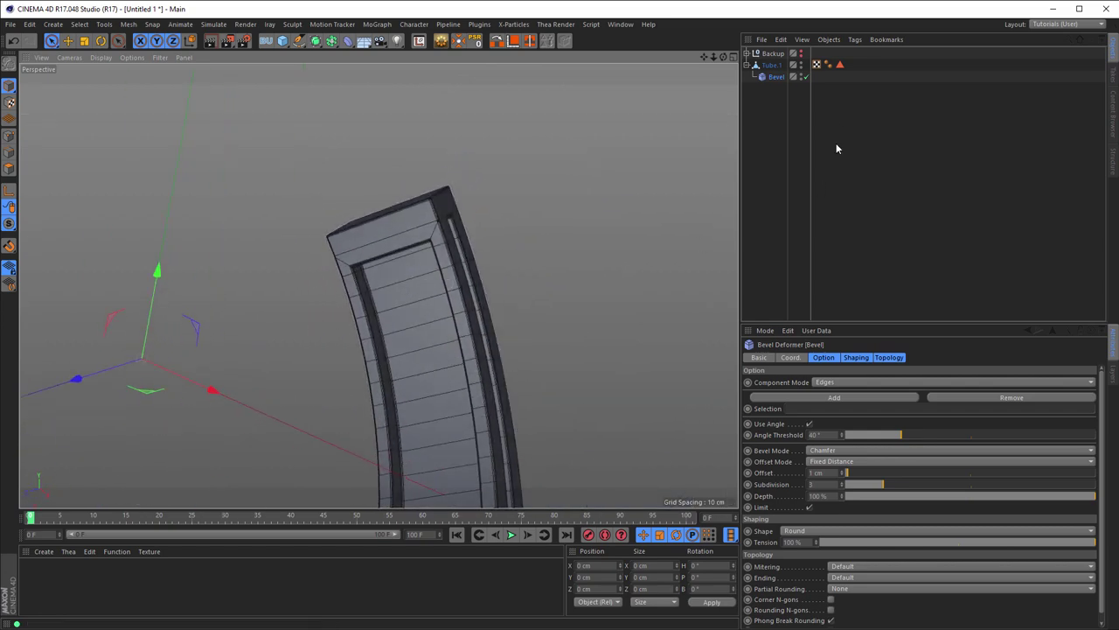
# Restore the stored 58-polygon strip selection and inset it a further 2.5 cm.
pyautogui.doubleClick(840, 64)
pyautogui.moveTo(409, 262)
pyautogui.keyDown('alt'); pyautogui.mouseDown()
pyautogui.moveTo(443, 250)
pyautogui.moveTo(388, 298)
pyautogui.mouseUp(); pyautogui.keyUp('alt')
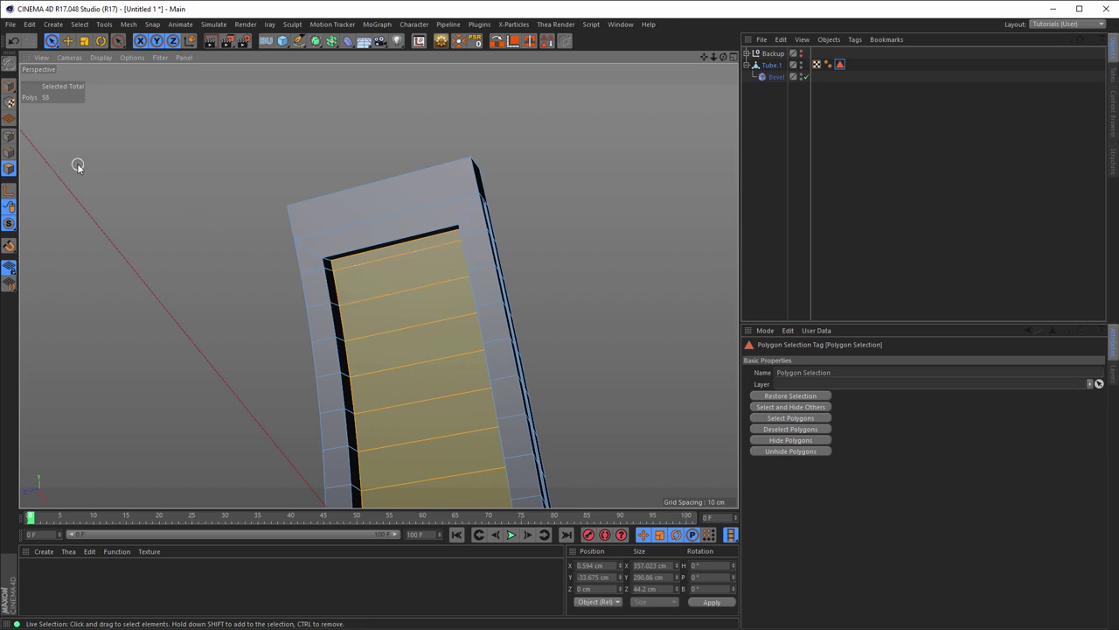
pyautogui.press('i')
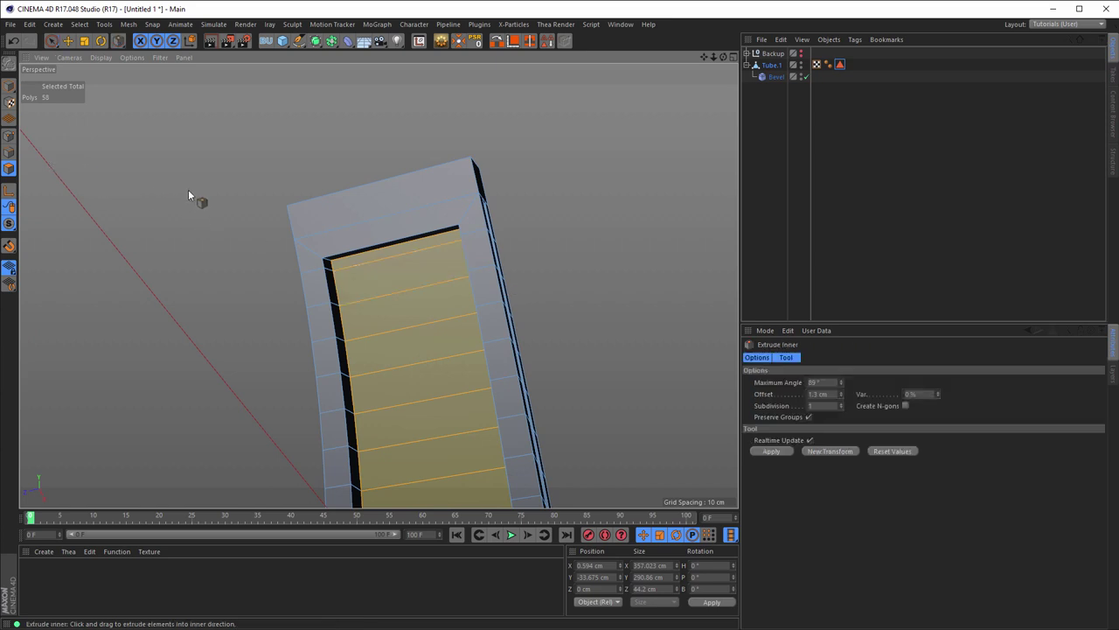
pyautogui.moveTo(188, 189); pyautogui.dragTo(210, 189)
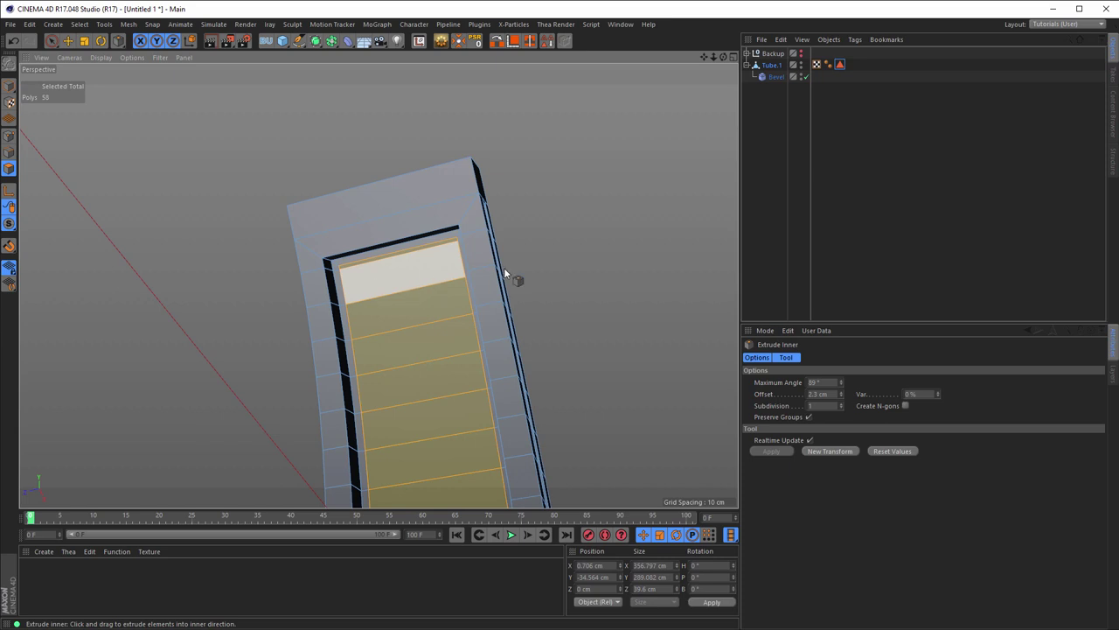
pyautogui.moveTo(454, 242)
pyautogui.keyDown('alt'); pyautogui.mouseDown()
pyautogui.moveTo(419, 238)
pyautogui.moveTo(430, 236)
pyautogui.mouseUp(); pyautogui.keyUp('alt')
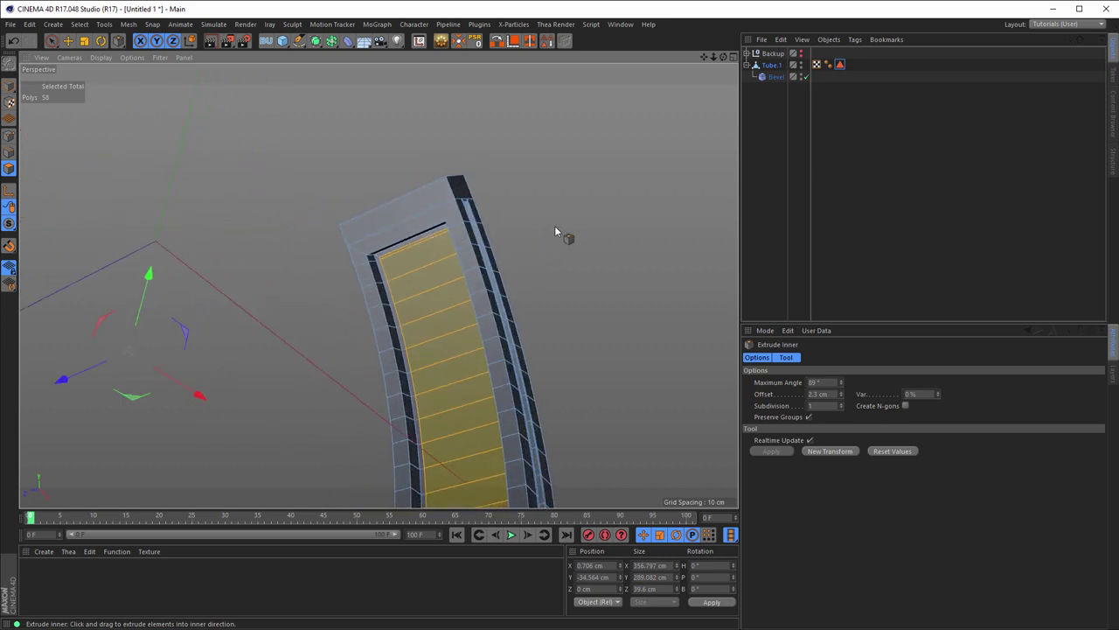
# In Points mode, weld the two inset-corner point pairs with Stitch and Sew.
pyautogui.click(9, 135)
pyautogui.scroll(4, 490, 241)
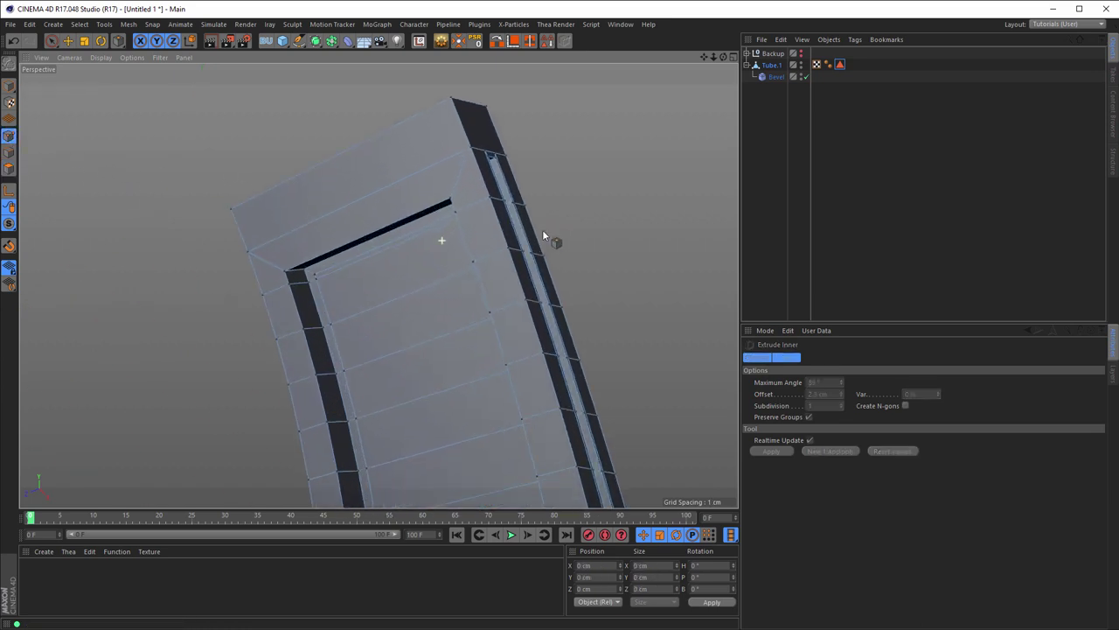
pyautogui.scroll(4, 499, 235)
pyautogui.scroll(4, 419, 230)
pyautogui.scroll(2, 438, 181)
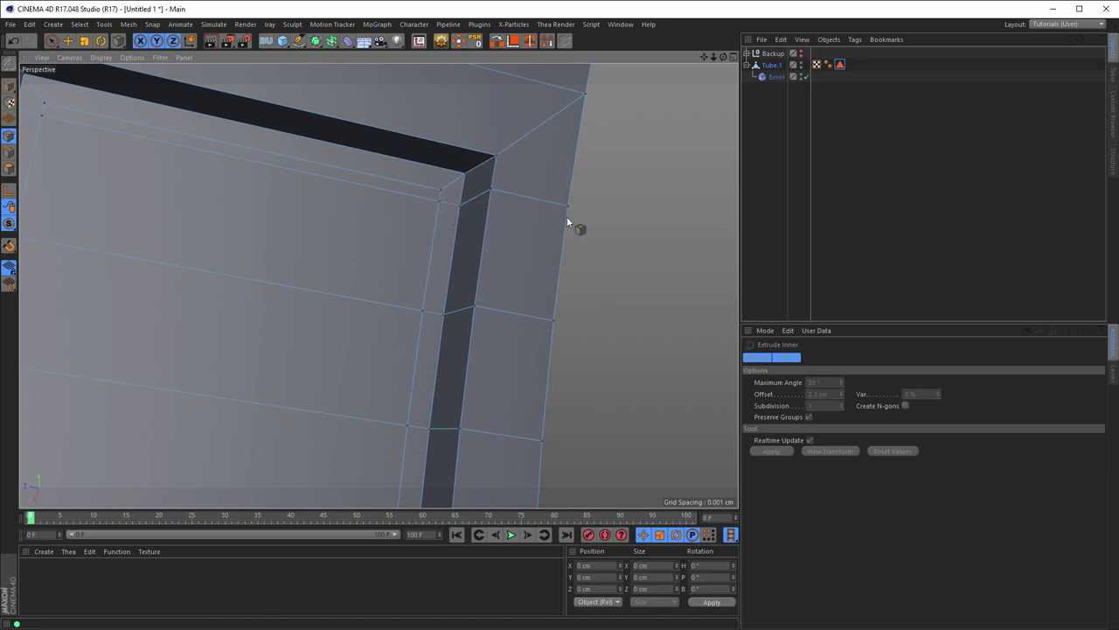
pyautogui.press('space')
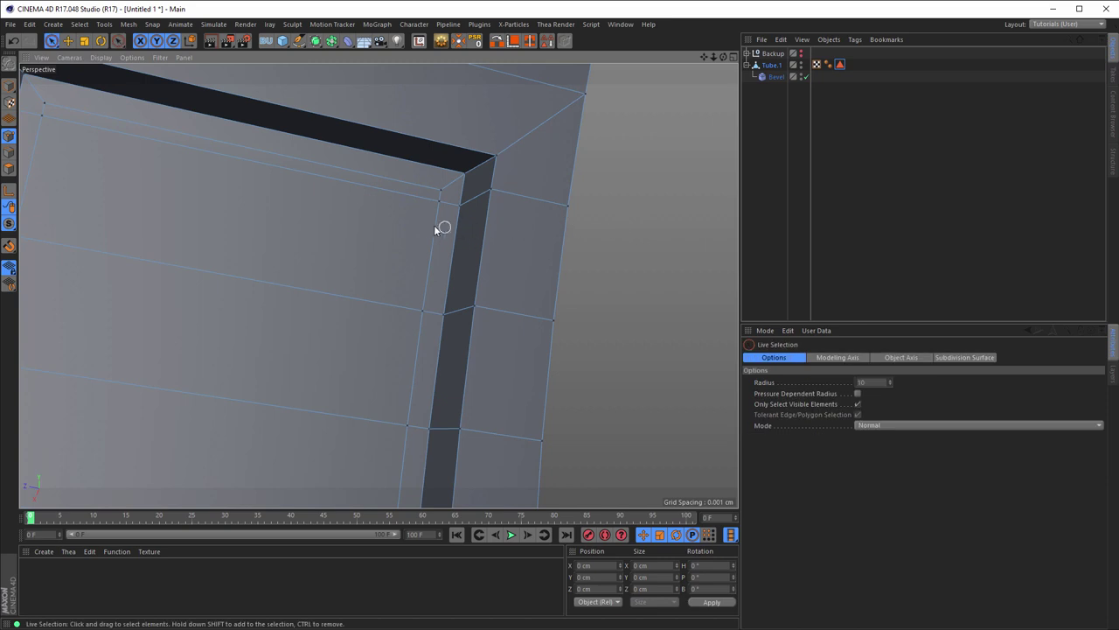
pyautogui.click(441, 198)
pyautogui.rightClick(639, 246)
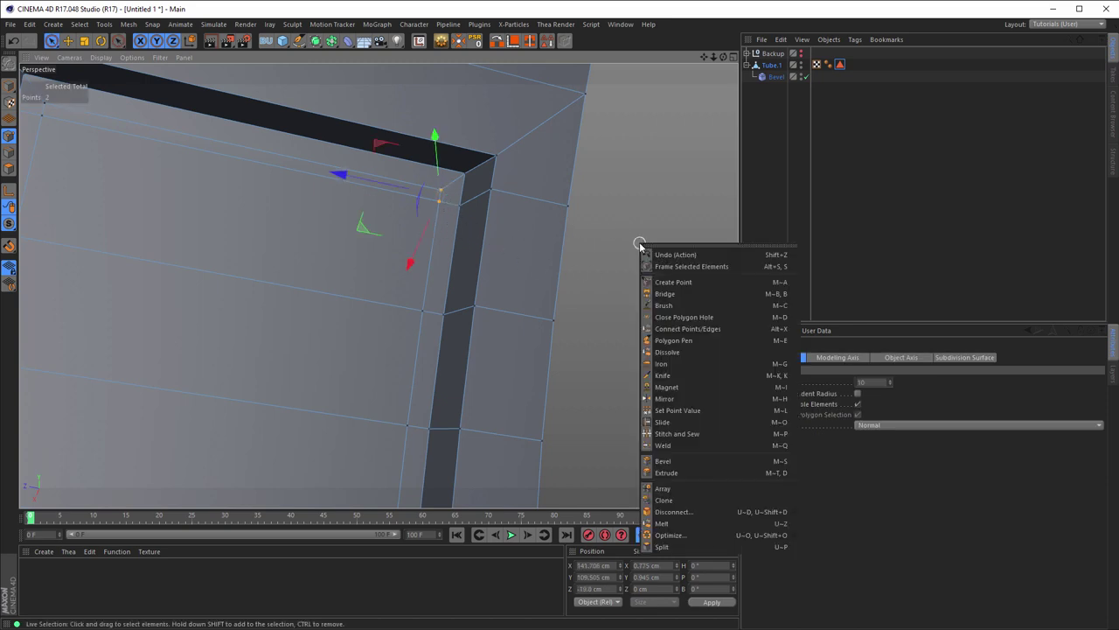
pyautogui.click(679, 433)
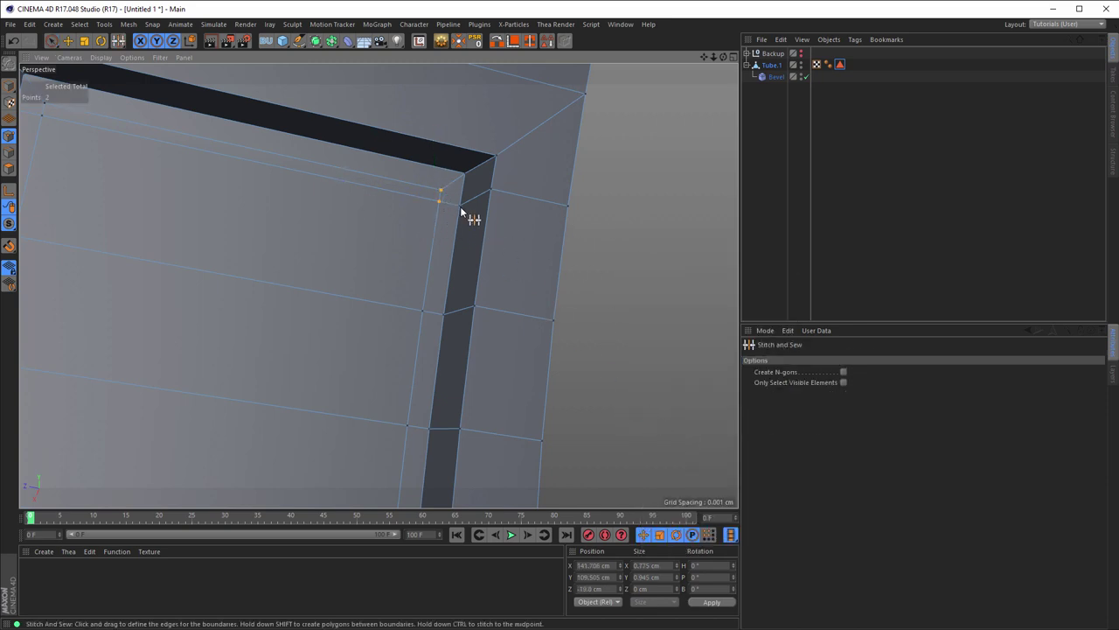
pyautogui.moveTo(462, 208)
pyautogui.keyDown('alt'); pyautogui.mouseDown()
pyautogui.moveTo(450, 195)
pyautogui.moveTo(362, 205)
pyautogui.moveTo(452, 239)
pyautogui.moveTo(244, 184)
pyautogui.moveTo(279, 187)
pyautogui.mouseUp(); pyautogui.keyUp('alt')
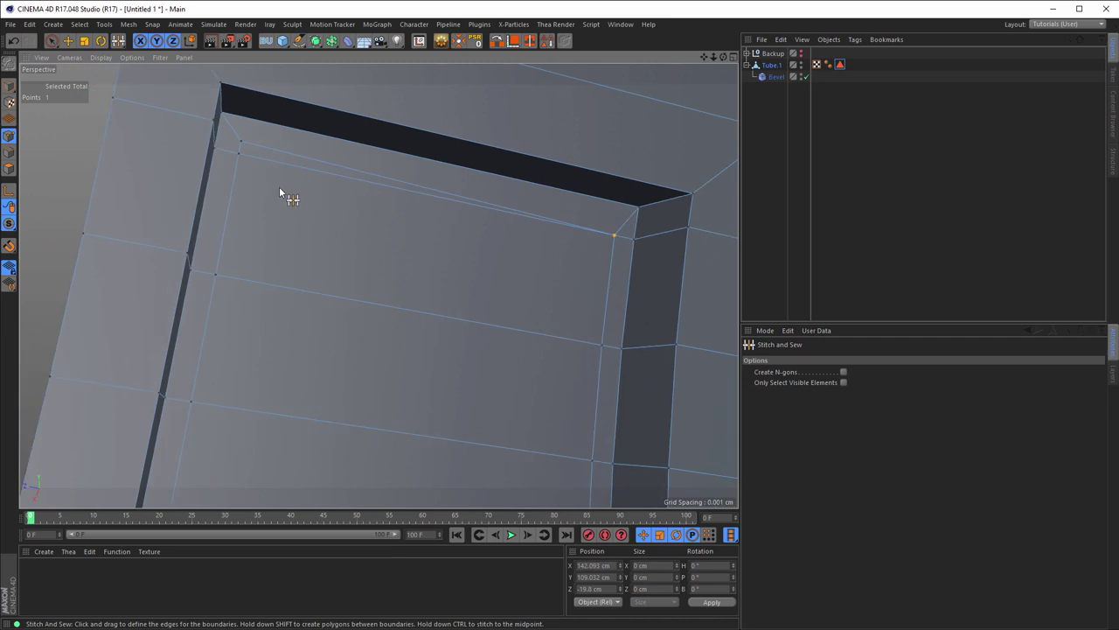
pyautogui.press('space')
pyautogui.click(239, 150)
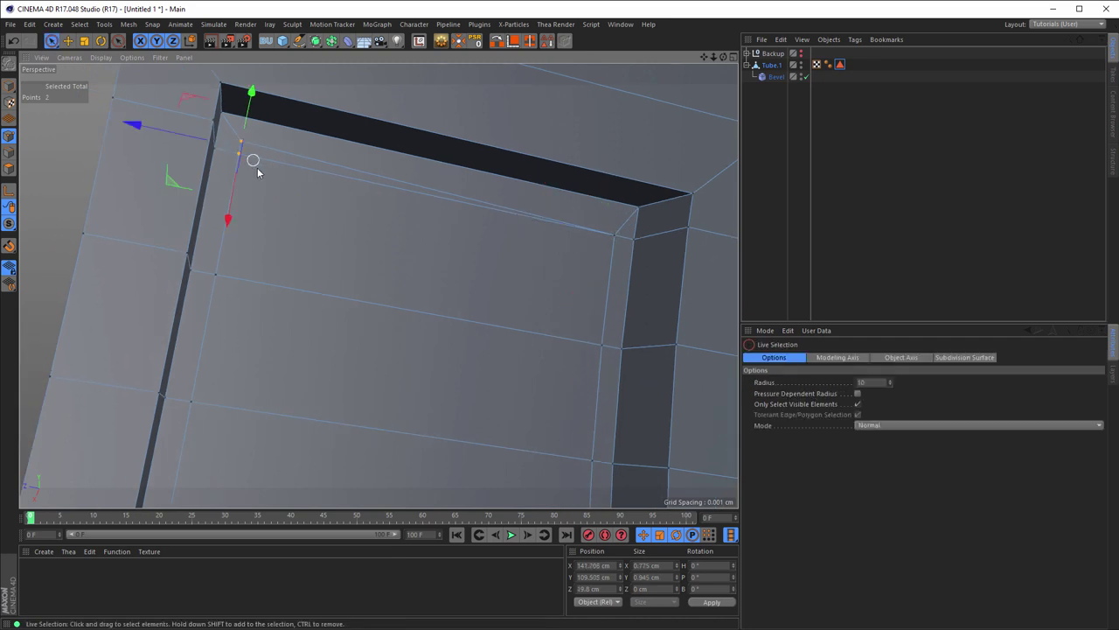
pyautogui.press('space')
pyautogui.moveTo(242, 145); pyautogui.dragTo(240, 155)
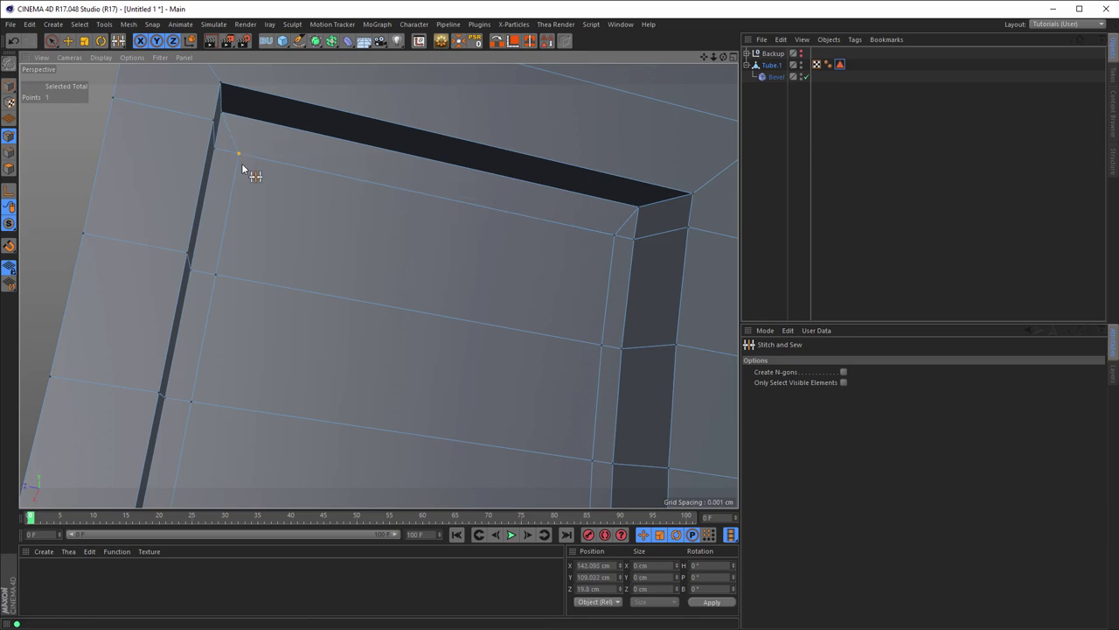
# Weld the point pair at the slot corner into a single point.
pyautogui.scroll(-5, 370, 201)
pyautogui.scroll(-3, 298, 217)
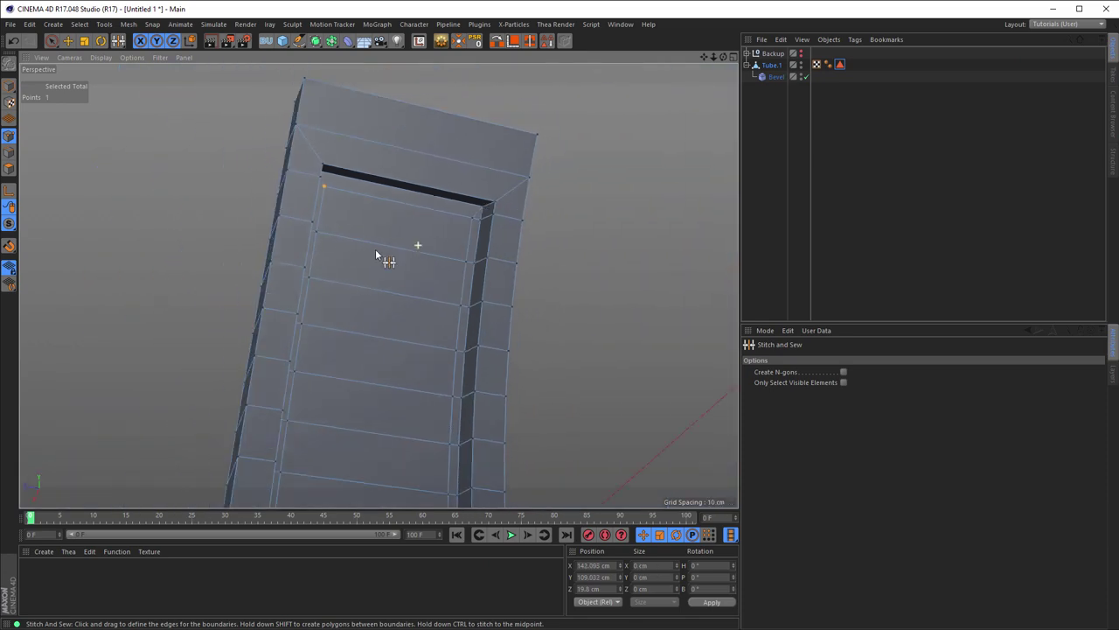
pyautogui.scroll(-3, 375, 248)
pyautogui.scroll(-3, 389, 250)
pyautogui.scroll(-3, 382, 292)
pyautogui.scroll(-3, 227, 230)
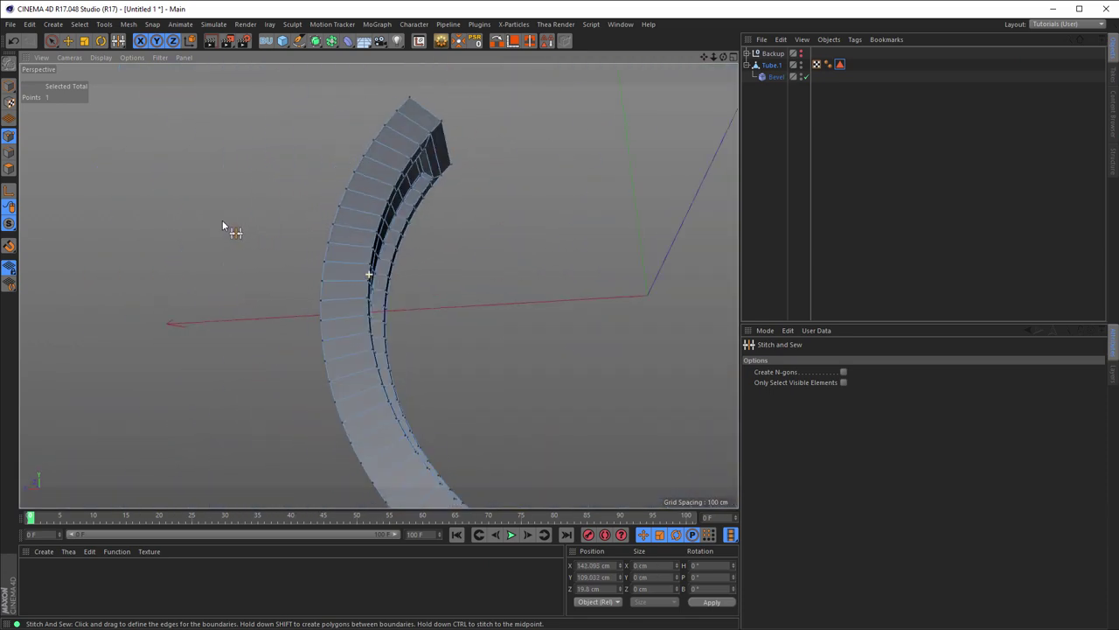
pyautogui.scroll(-2, 462, 301)
pyautogui.keyDown('alt'); pyautogui.moveTo(688, 353); pyautogui.dragTo(512, 289); pyautogui.keyUp('alt')
pyautogui.scroll(3, 512, 289)
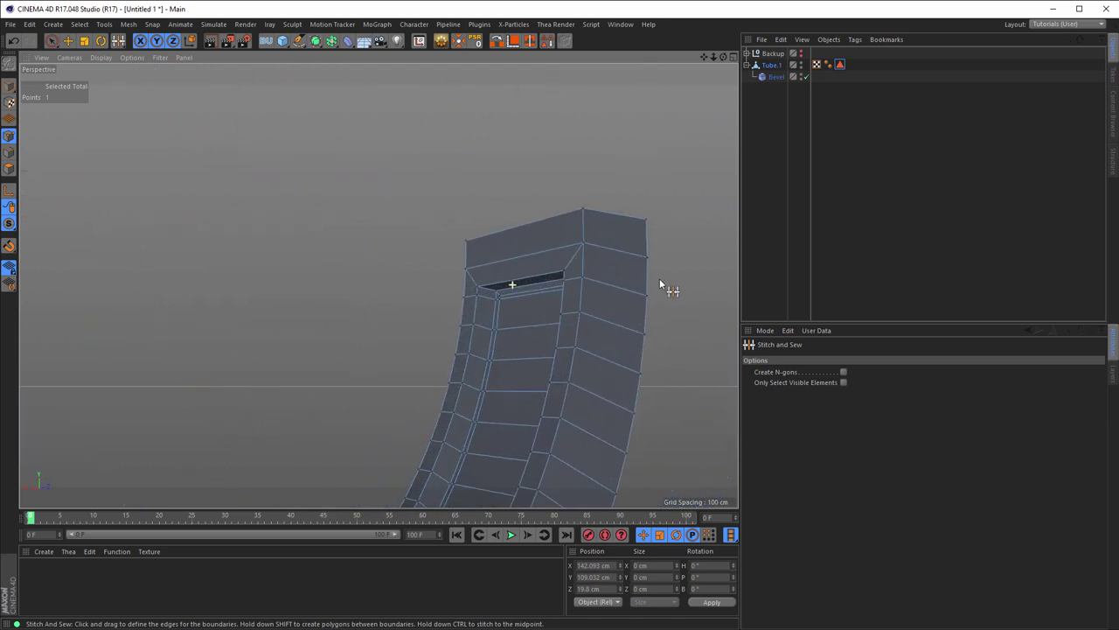
pyautogui.scroll(2, 492, 292)
pyautogui.scroll(2, 367, 282)
pyautogui.scroll(2, 453, 305)
pyautogui.scroll(2, 509, 326)
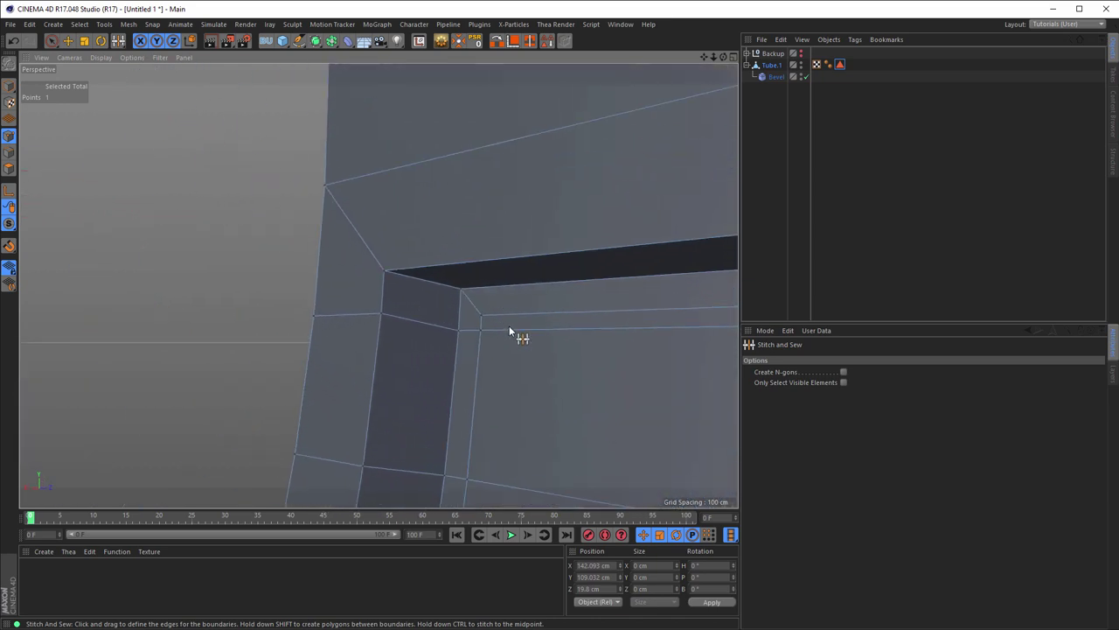
pyautogui.press('space')
pyautogui.keyDown('shift'); pyautogui.click(481, 315); pyautogui.keyUp('shift')
pyautogui.press('space')
pyautogui.moveTo(482, 330); pyautogui.dragTo(483, 332)
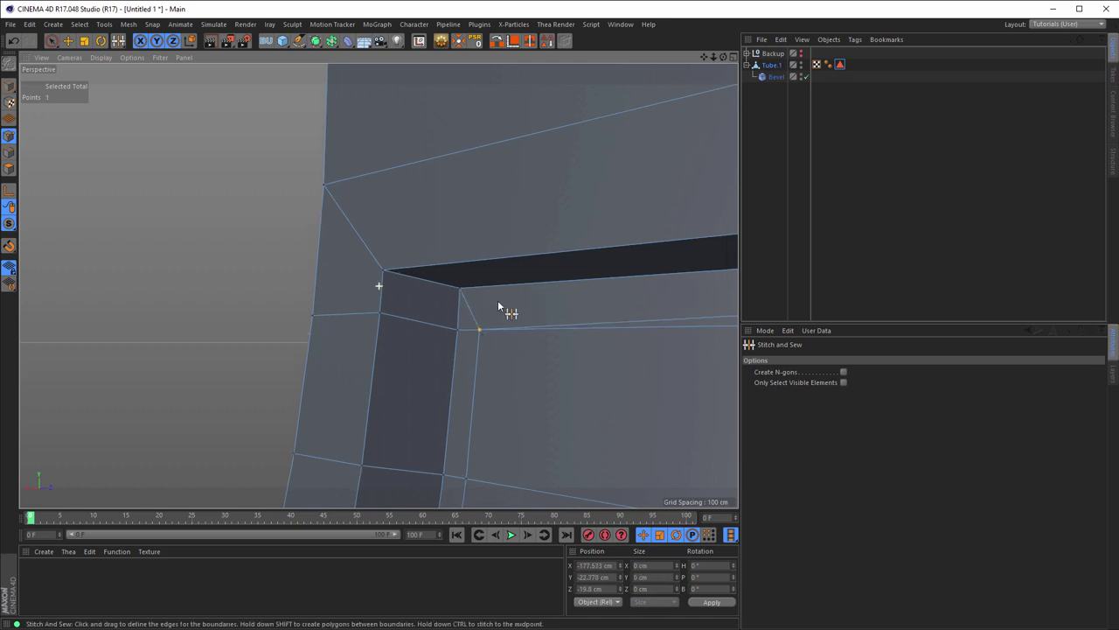
# Inspect the remaining slot corners, switching between point picking and Stitch and Sew.
pyautogui.scroll(-2, 498, 300)
pyautogui.scroll(-2, 394, 285)
pyautogui.scroll(-2, 368, 279)
pyautogui.moveTo(358, 277)
pyautogui.keyDown('alt'); pyautogui.mouseDown()
pyautogui.moveTo(399, 280)
pyautogui.moveTo(299, 256)
pyautogui.mouseUp(); pyautogui.keyUp('alt')
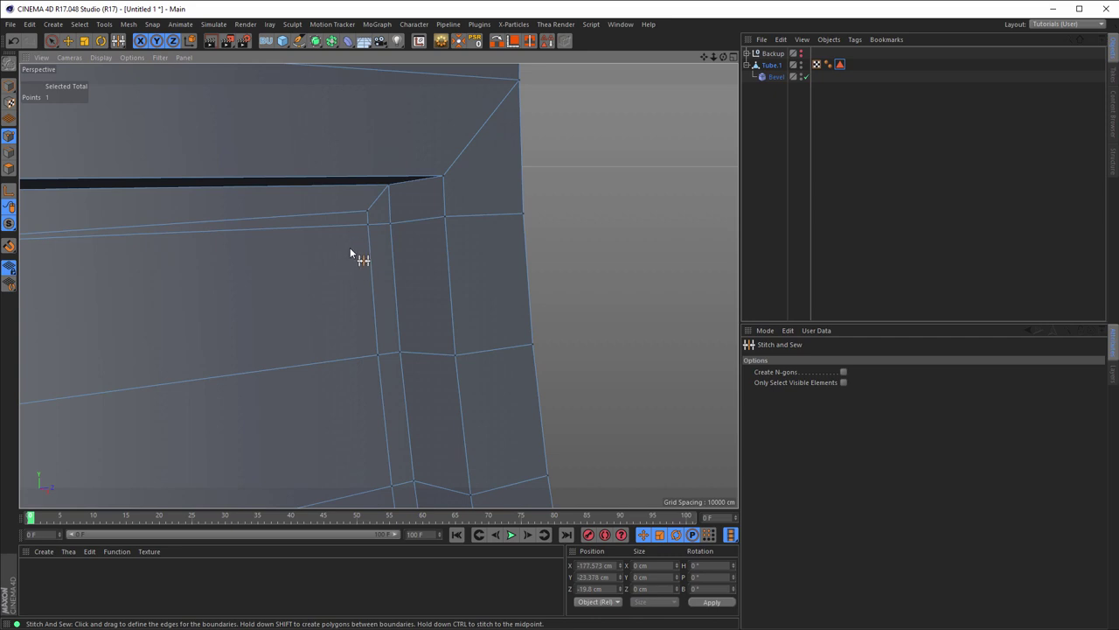
pyautogui.press('9')
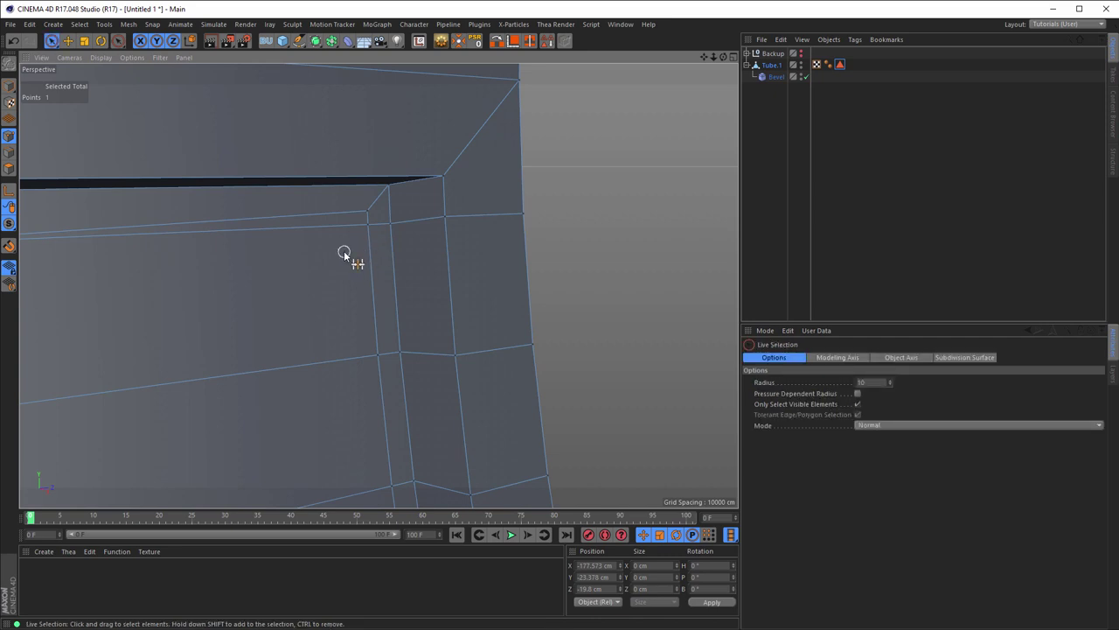
pyautogui.press('space')
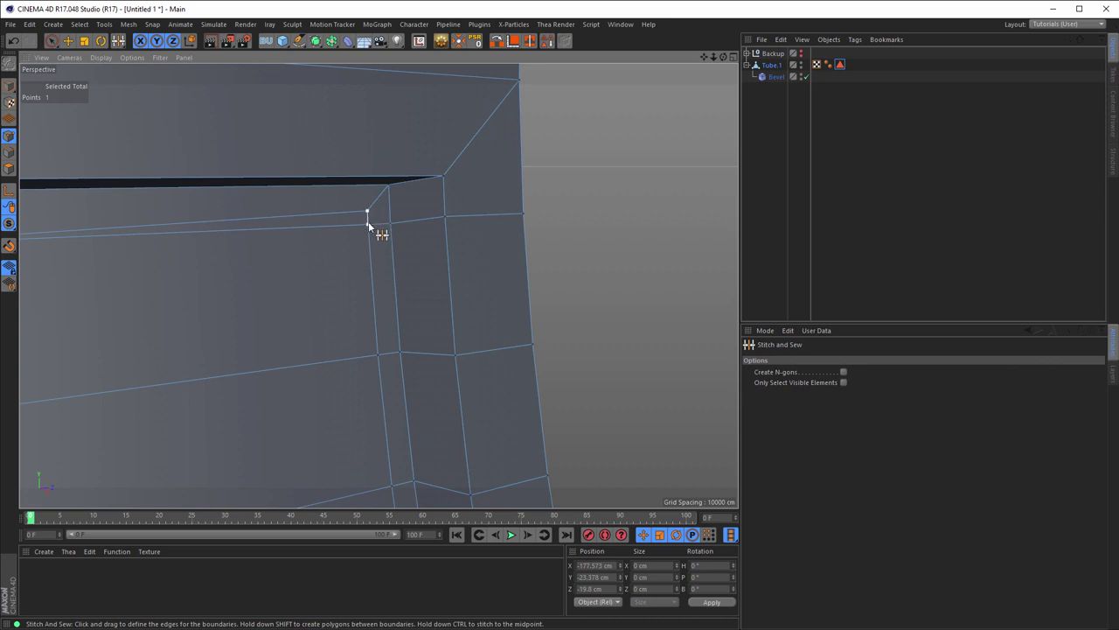
pyautogui.scroll(-2, 361, 239)
pyautogui.scroll(-4, 306, 248)
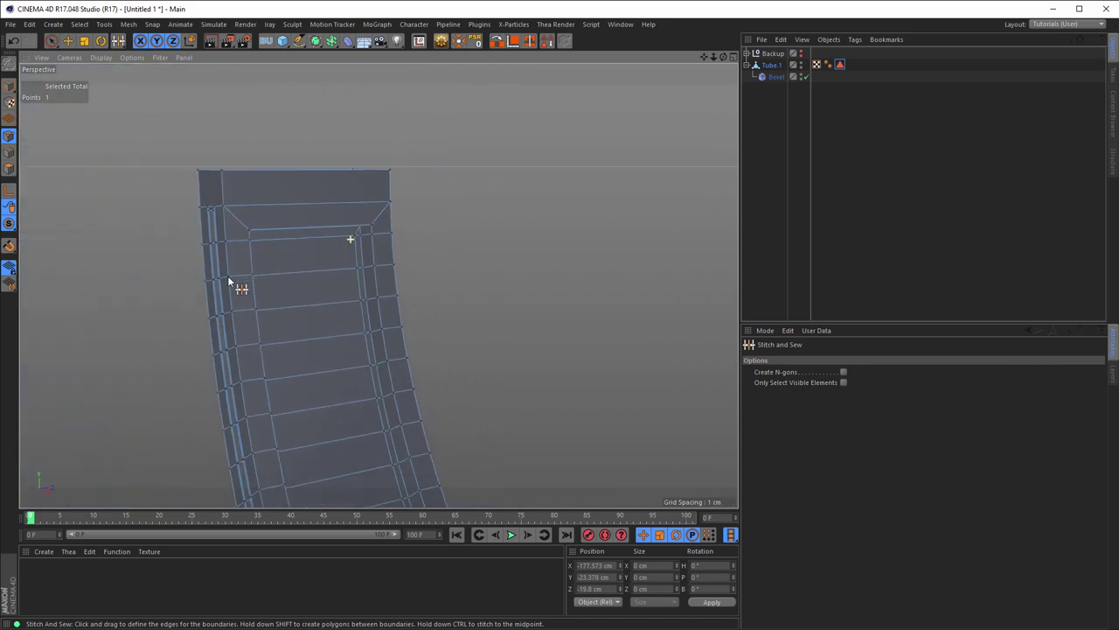
pyautogui.moveTo(227, 275)
pyautogui.keyDown('alt'); pyautogui.mouseDown()
pyautogui.moveTo(284, 245)
pyautogui.moveTo(256, 244)
pyautogui.mouseUp(); pyautogui.keyUp('alt')
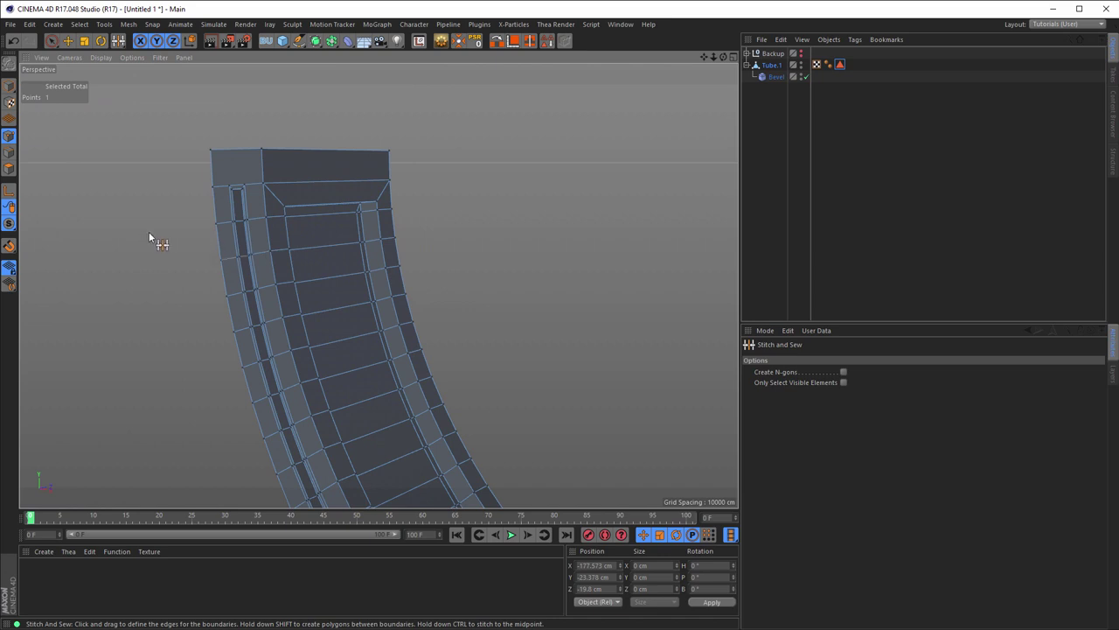
pyautogui.moveTo(149, 231)
pyautogui.keyDown('alt'); pyautogui.mouseDown()
pyautogui.moveTo(257, 195)
pyautogui.moveTo(146, 187)
pyautogui.mouseUp(); pyautogui.keyUp('alt')
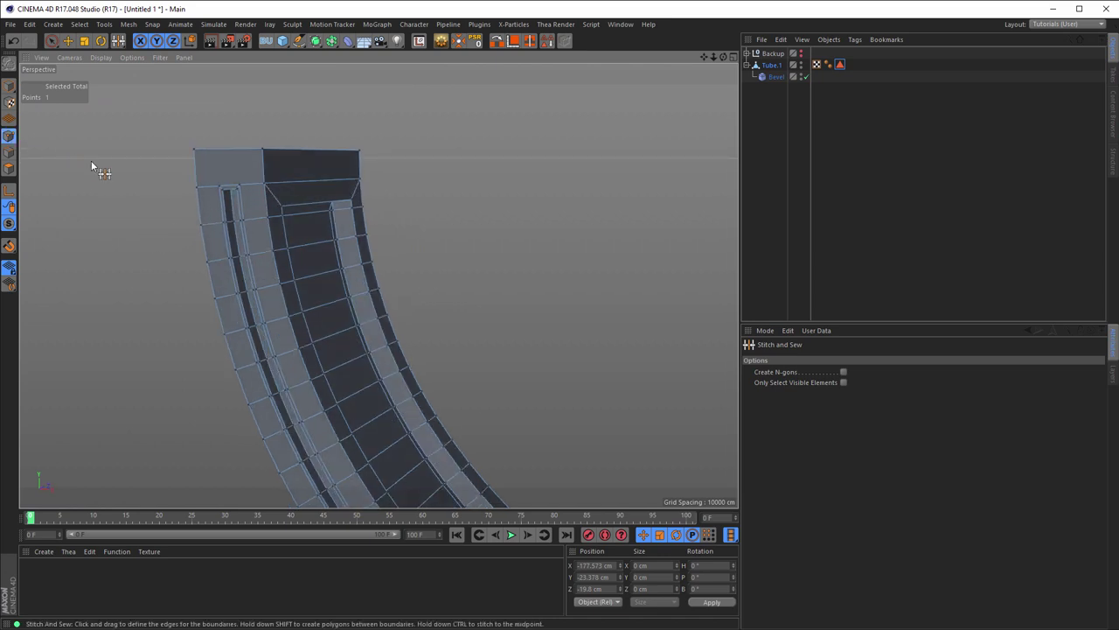
pyautogui.press('space')
# Optimize Tube.1's mesh to remove duplicate points and review the recessed strip.
pyautogui.rightClick(106, 184)
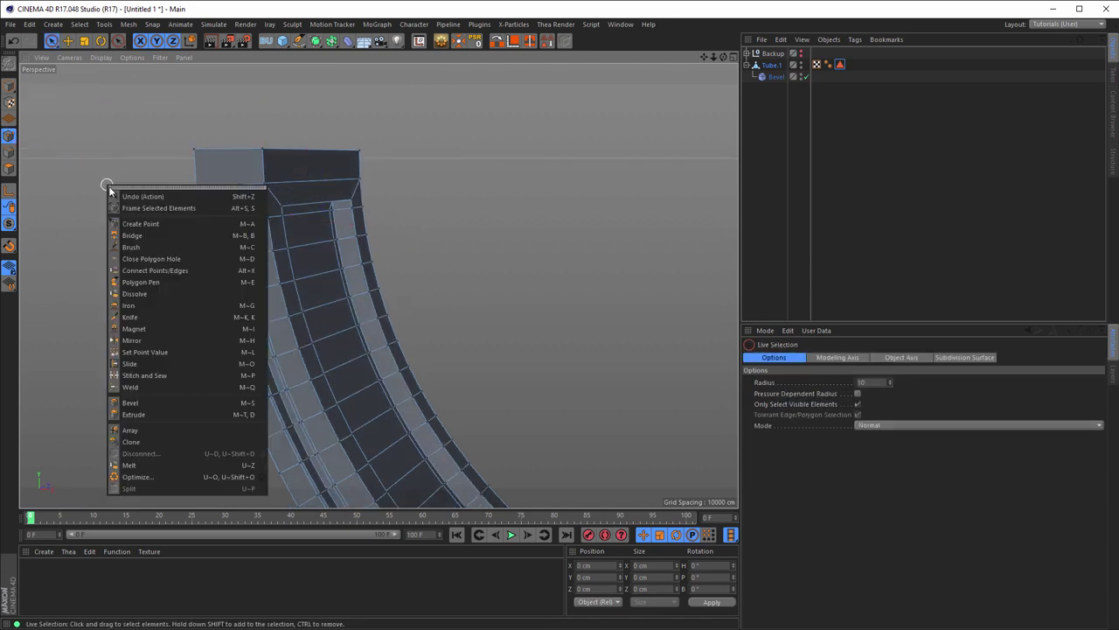
pyautogui.click(168, 476)
pyautogui.scroll(5, 349, 212)
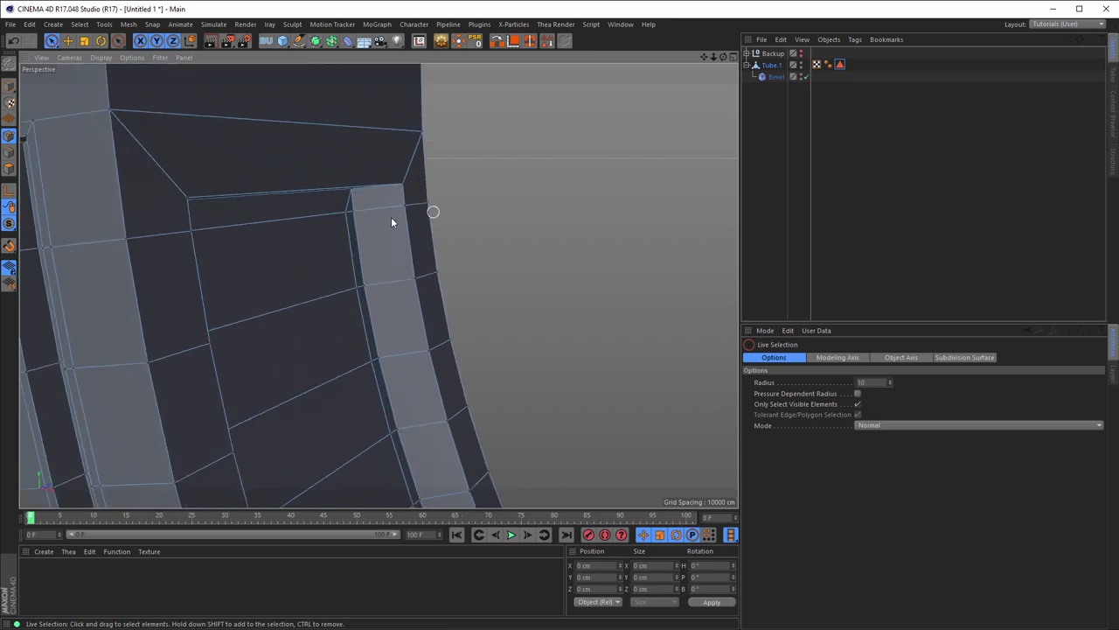
pyautogui.scroll(3, 411, 219)
pyautogui.scroll(1, 423, 229)
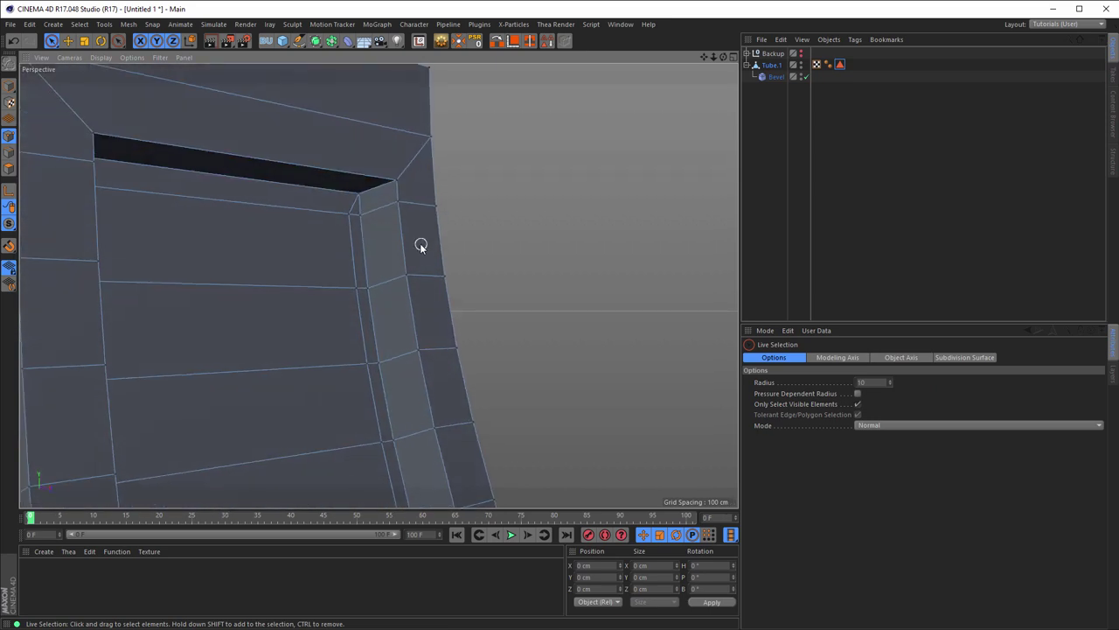
pyautogui.scroll(-1, 421, 247)
pyautogui.moveTo(401, 247)
pyautogui.keyDown('alt'); pyautogui.mouseDown()
pyautogui.moveTo(469, 248)
pyautogui.moveTo(475, 237)
pyautogui.moveTo(158, 222)
pyautogui.moveTo(575, 265)
pyautogui.moveTo(505, 313)
pyautogui.moveTo(532, 318)
pyautogui.moveTo(522, 324)
pyautogui.moveTo(564, 290)
pyautogui.mouseUp(); pyautogui.keyUp('alt')
pyautogui.scroll(-3, 410, 226)
pyautogui.scroll(-3, 148, 237)
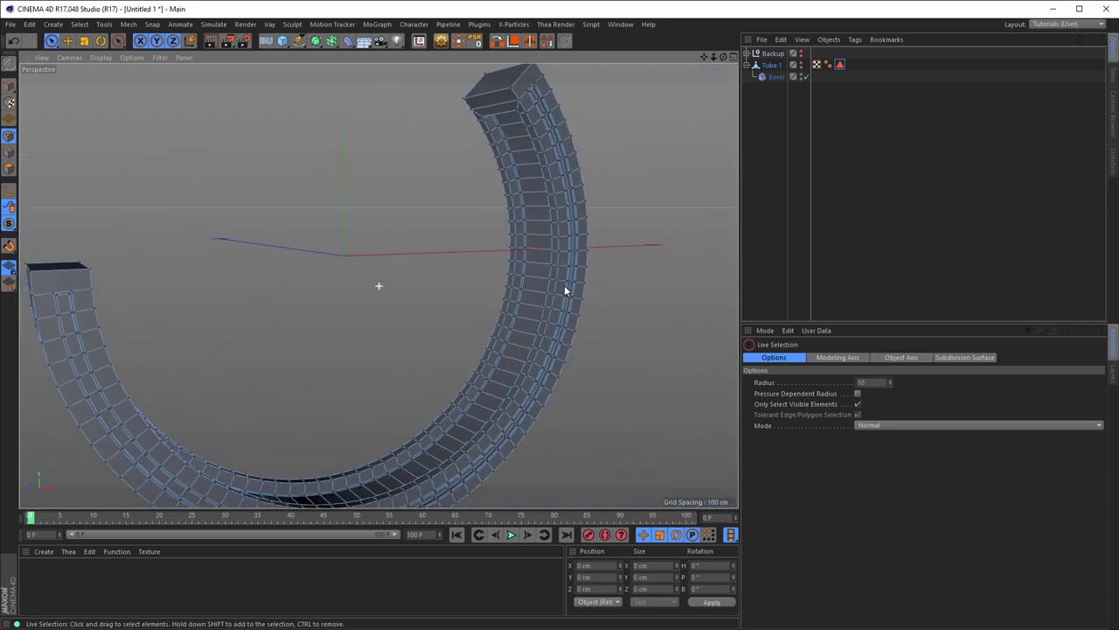
# Orbit and zoom in to view the ring's top end face-on.
pyautogui.click(9, 139)
pyautogui.keyDown('alt'); pyautogui.moveTo(75, 172); pyautogui.dragTo(525, 236); pyautogui.keyUp('alt')
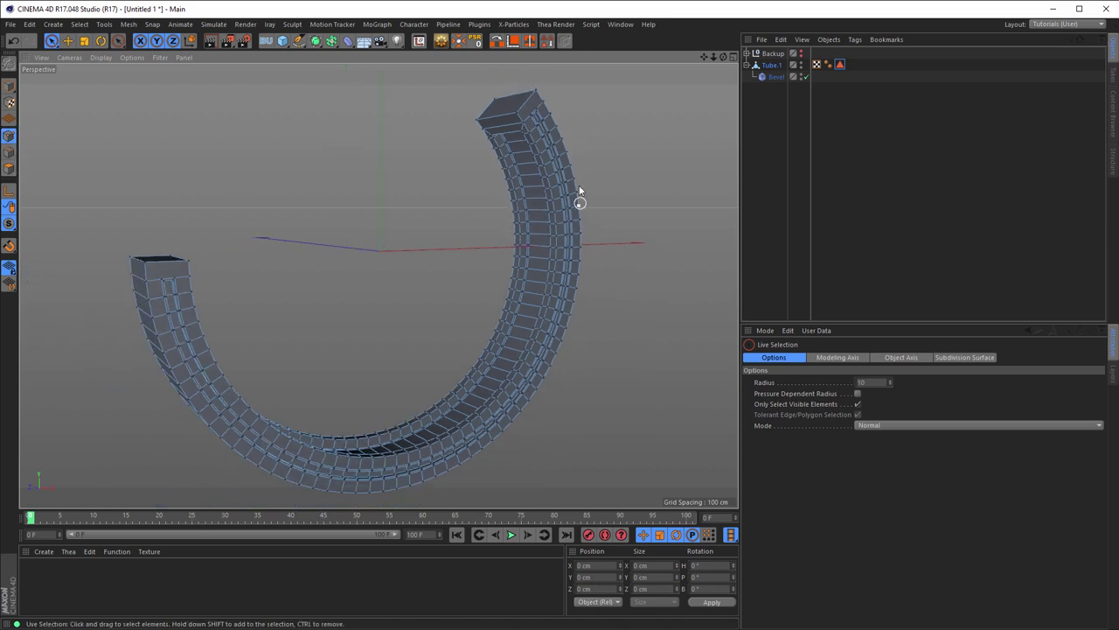
pyautogui.click(8, 86)
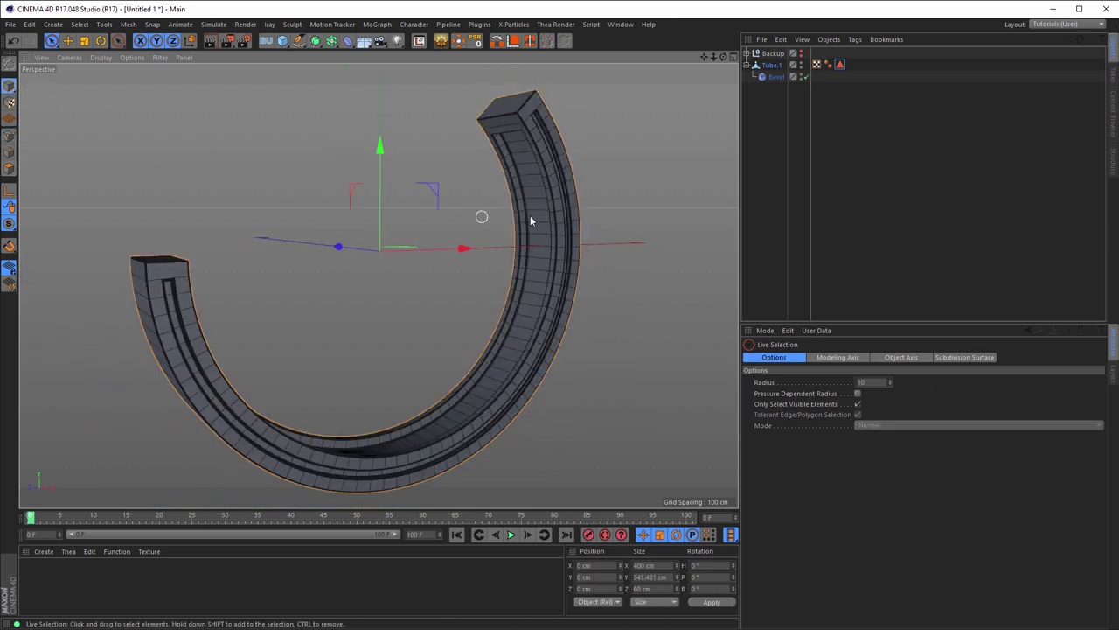
pyautogui.keyDown('alt'); pyautogui.moveTo(530, 120); pyautogui.dragTo(696, 123, button='right'); pyautogui.keyUp('alt')
pyautogui.moveTo(696, 123)
pyautogui.keyDown('alt'); pyautogui.mouseDown()
pyautogui.moveTo(523, 226)
pyautogui.moveTo(558, 202)
pyautogui.mouseUp(); pyautogui.keyUp('alt')
# Zoom out, orbit and pan until the whole open ring sits centred in the viewport.
pyautogui.scroll(-3, 568, 194)
pyautogui.scroll(-2, 586, 181)
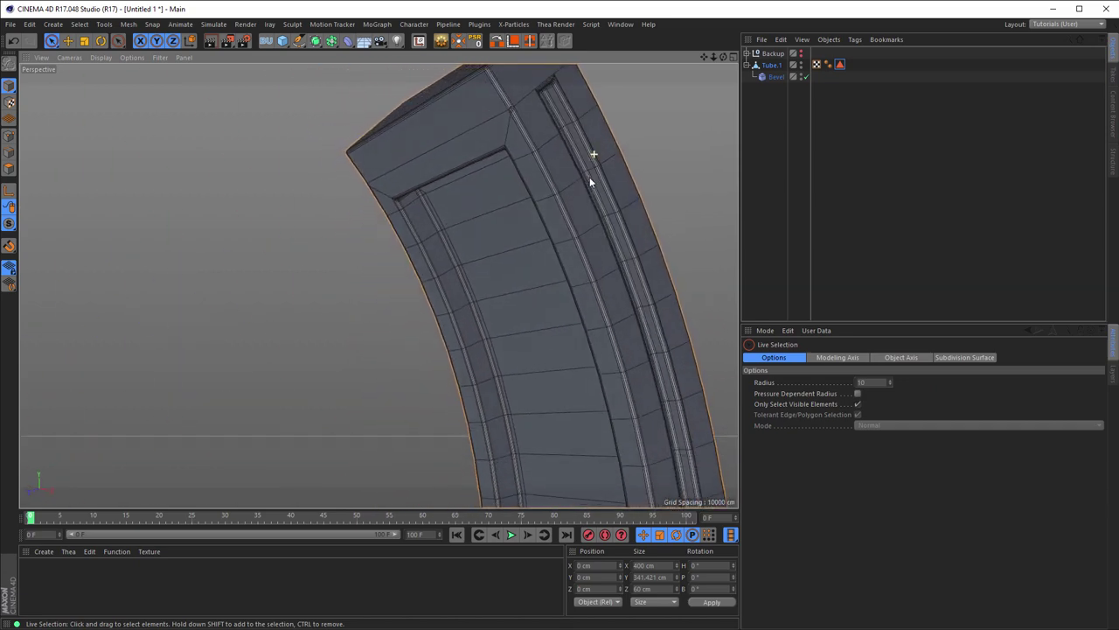
pyautogui.scroll(-4, 587, 183)
pyautogui.scroll(-2, 581, 213)
pyautogui.scroll(-2, 542, 225)
pyautogui.keyDown('alt'); pyautogui.moveTo(508, 237); pyautogui.dragTo(554, 148); pyautogui.keyUp('alt')
pyautogui.keyDown('alt'); pyautogui.moveTo(554, 149); pyautogui.dragTo(530, 200, button='middle'); pyautogui.keyUp('alt')
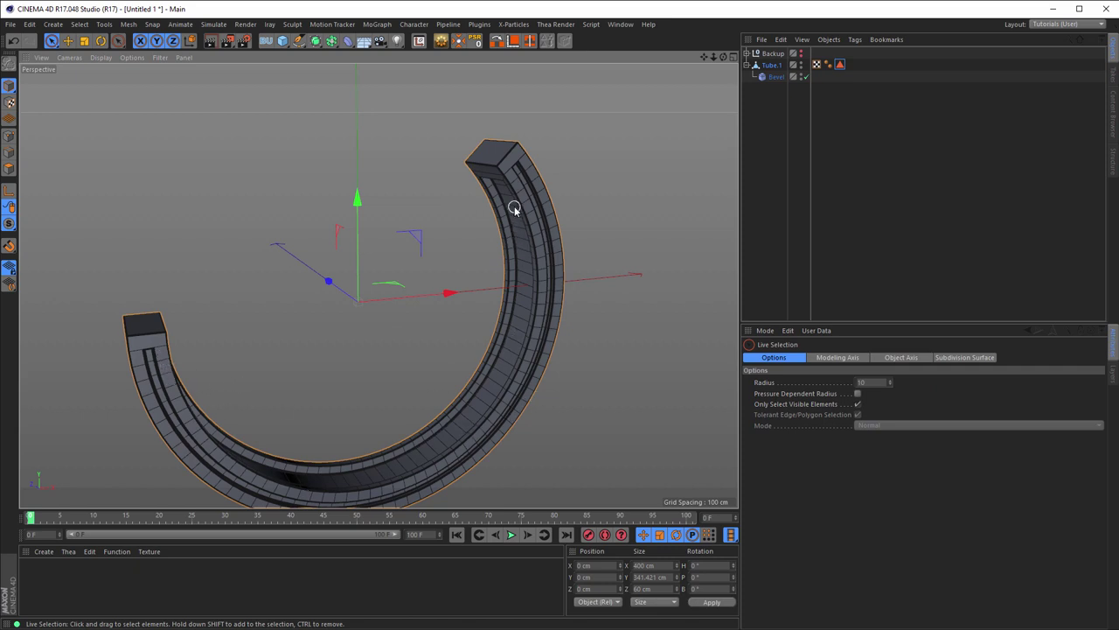
pyautogui.moveTo(514, 202); pyautogui.dragTo(525, 167, button='middle')
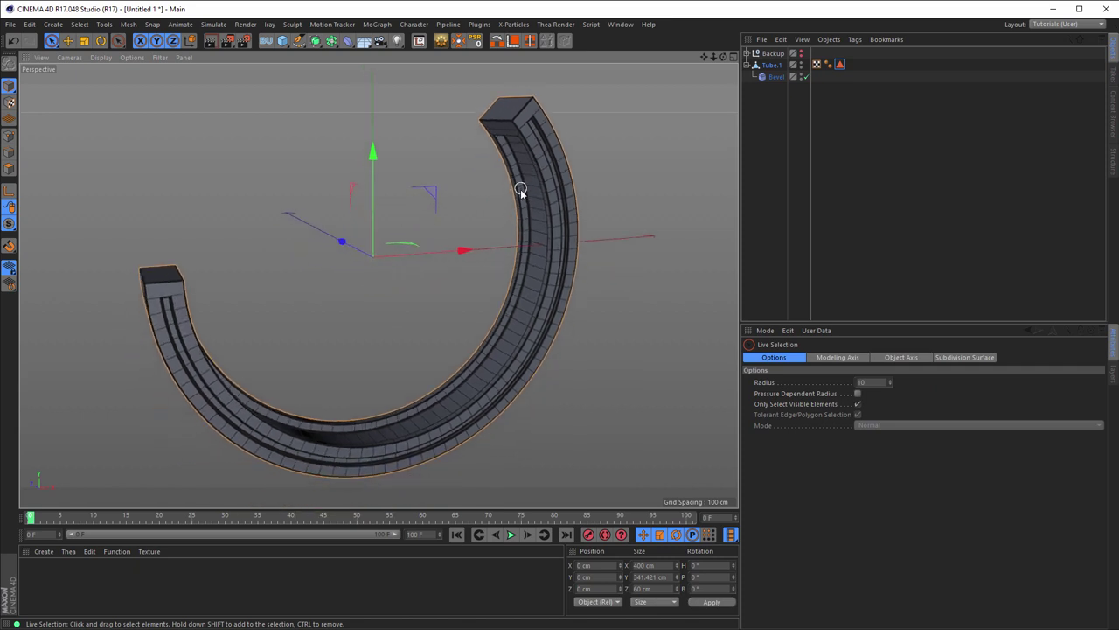
pyautogui.keyDown('alt'); pyautogui.moveTo(521, 191); pyautogui.dragTo(512, 211); pyautogui.keyUp('alt')
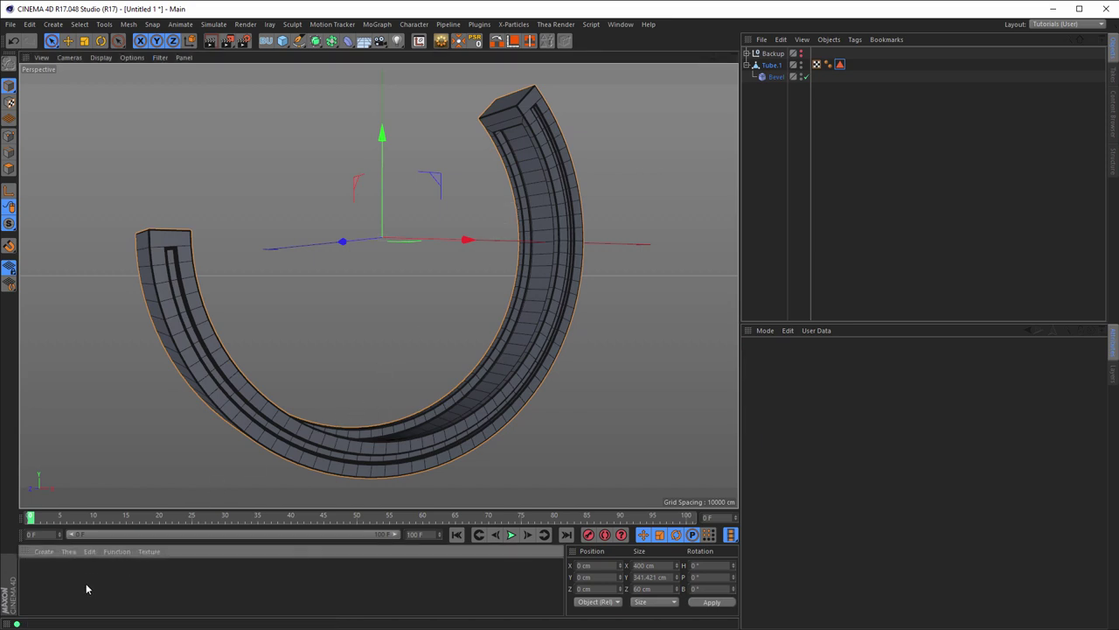
# Create a new material Mat with a Wood shader as its Color texture.
pyautogui.click(44, 553)
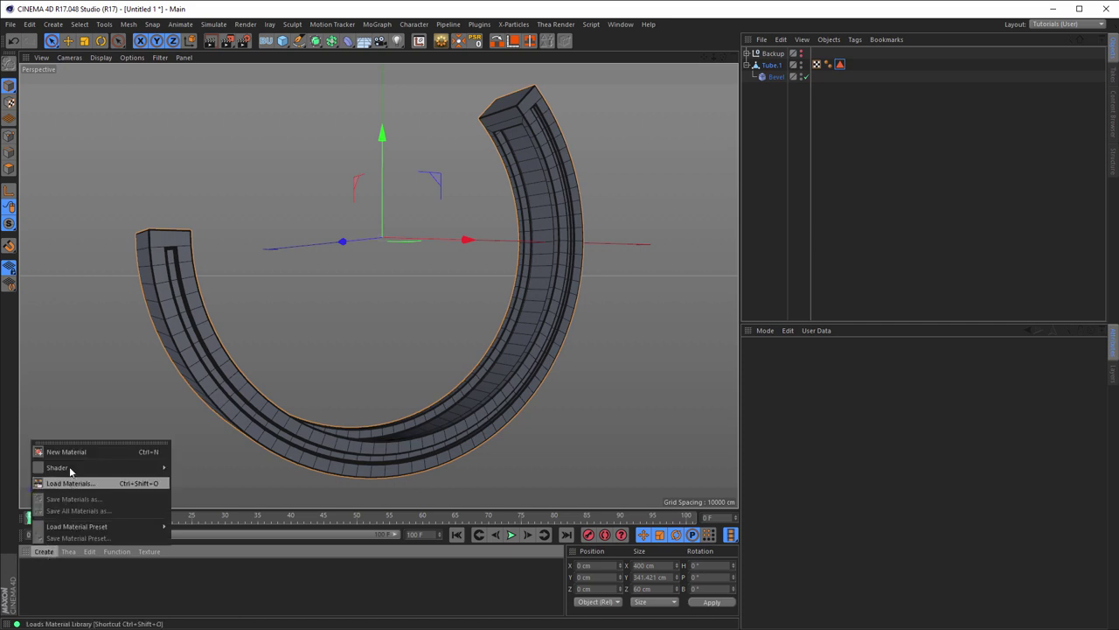
pyautogui.rightClick(99, 590)
pyautogui.click(100, 589)
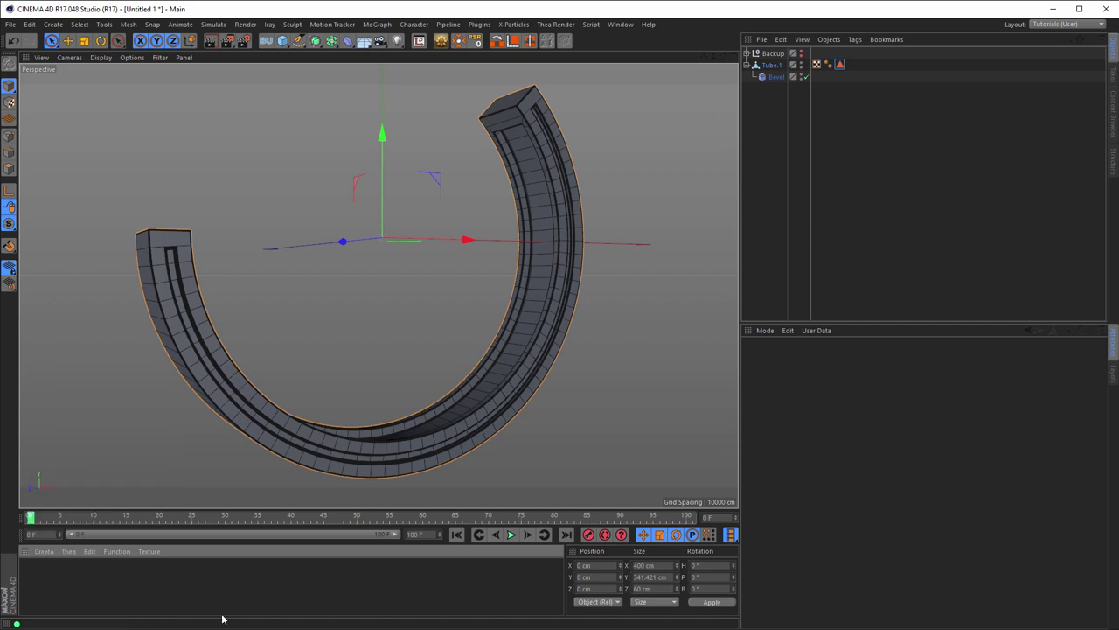
pyautogui.doubleClick(69, 585)
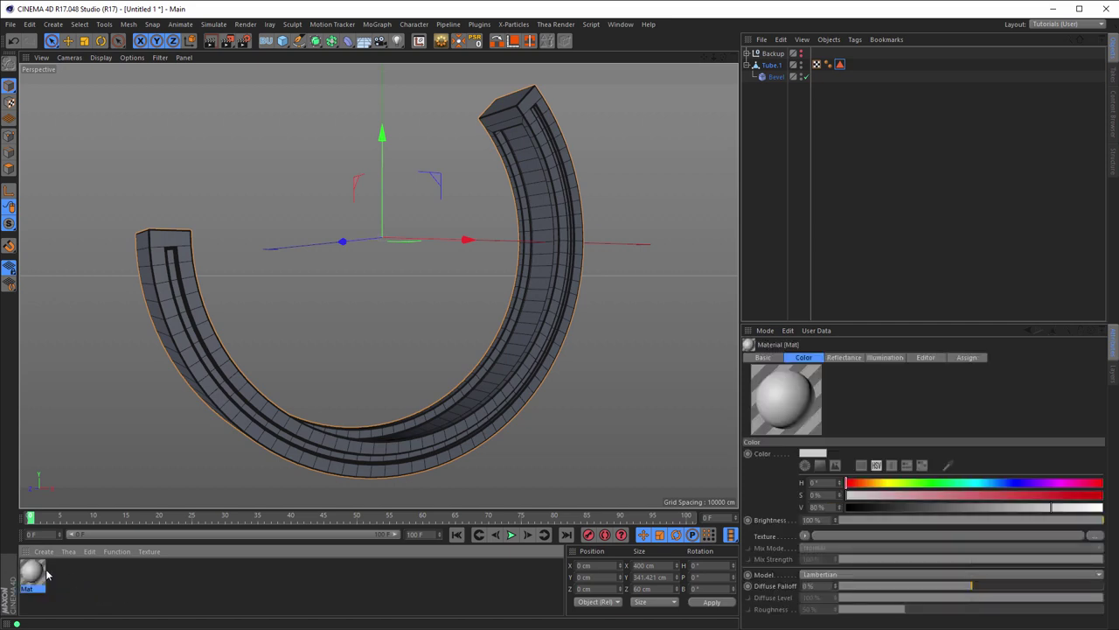
pyautogui.doubleClick(32, 572)
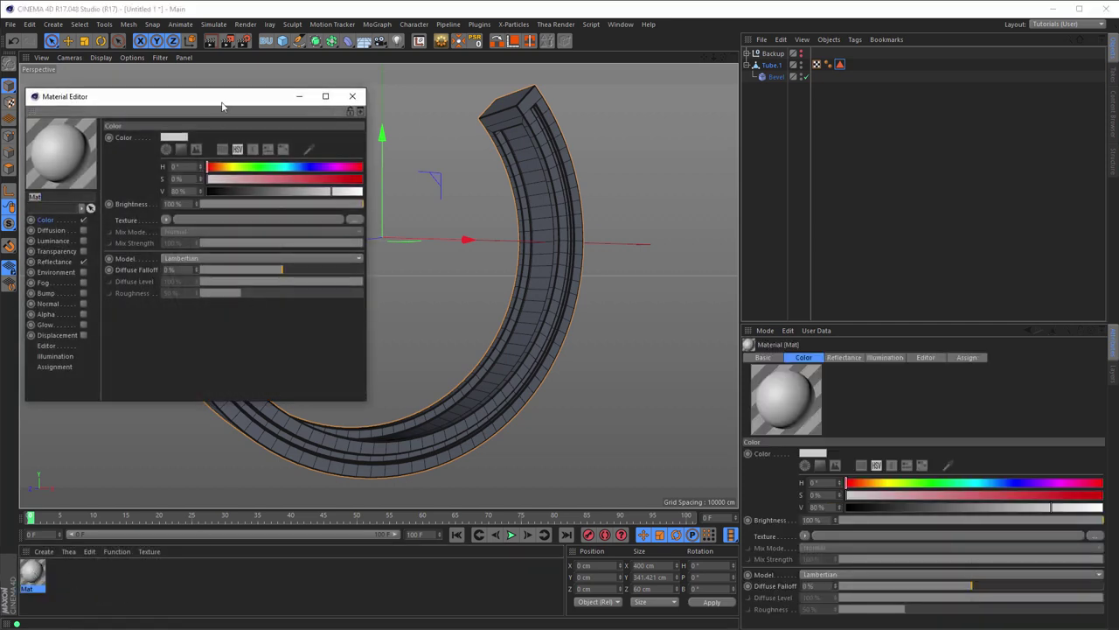
pyautogui.moveTo(222, 106); pyautogui.dragTo(670, 172)
pyautogui.click(503, 287)
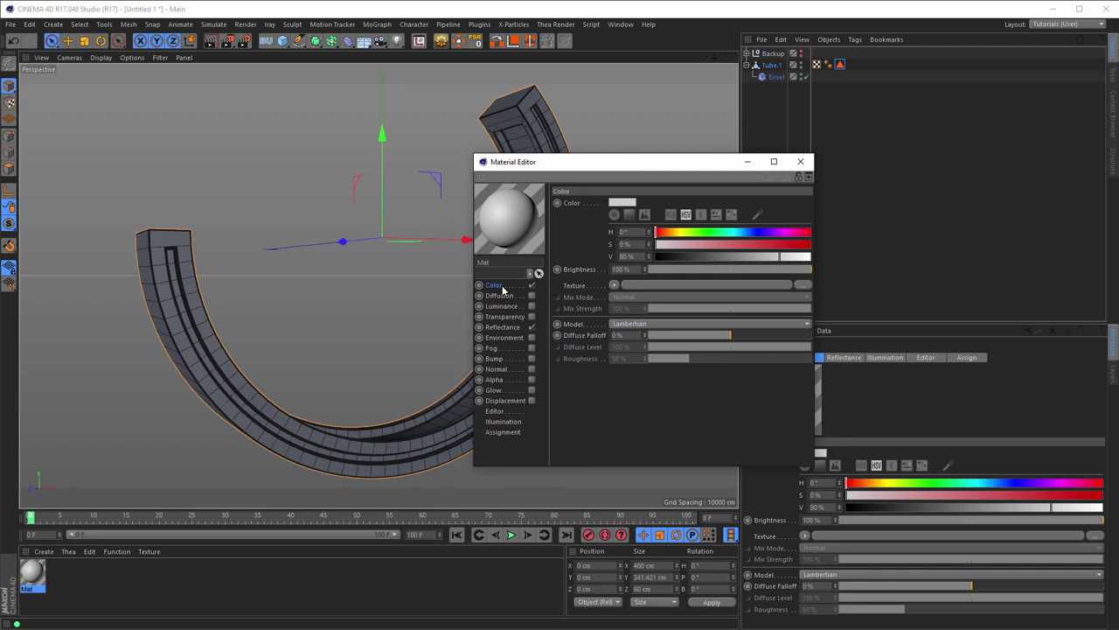
pyautogui.click(614, 285)
pyautogui.moveTo(626, 540)
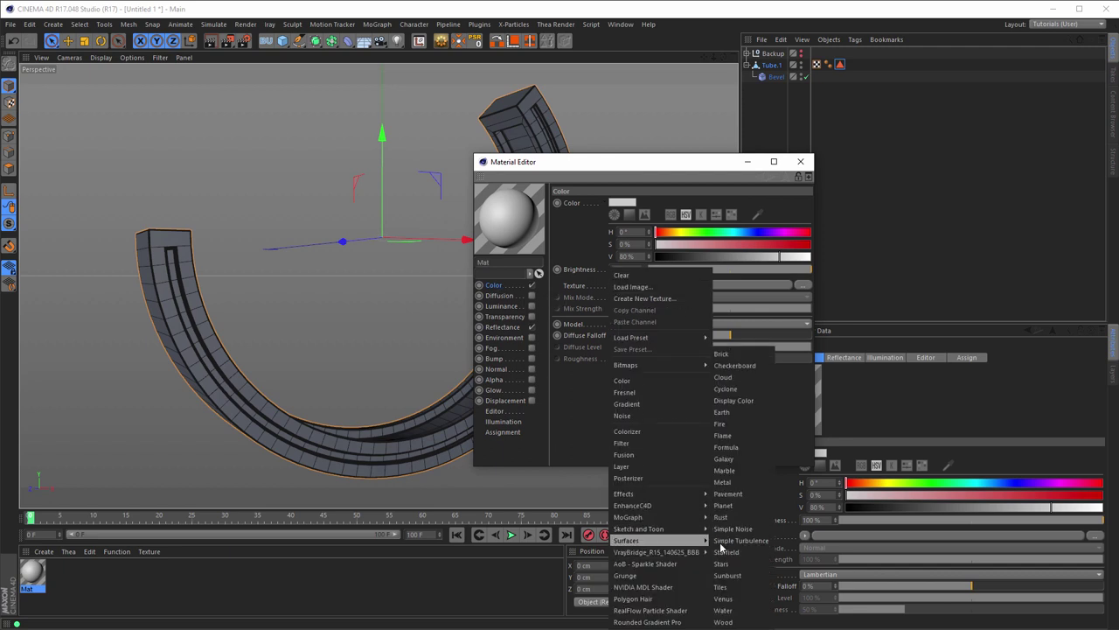
pyautogui.click(726, 622)
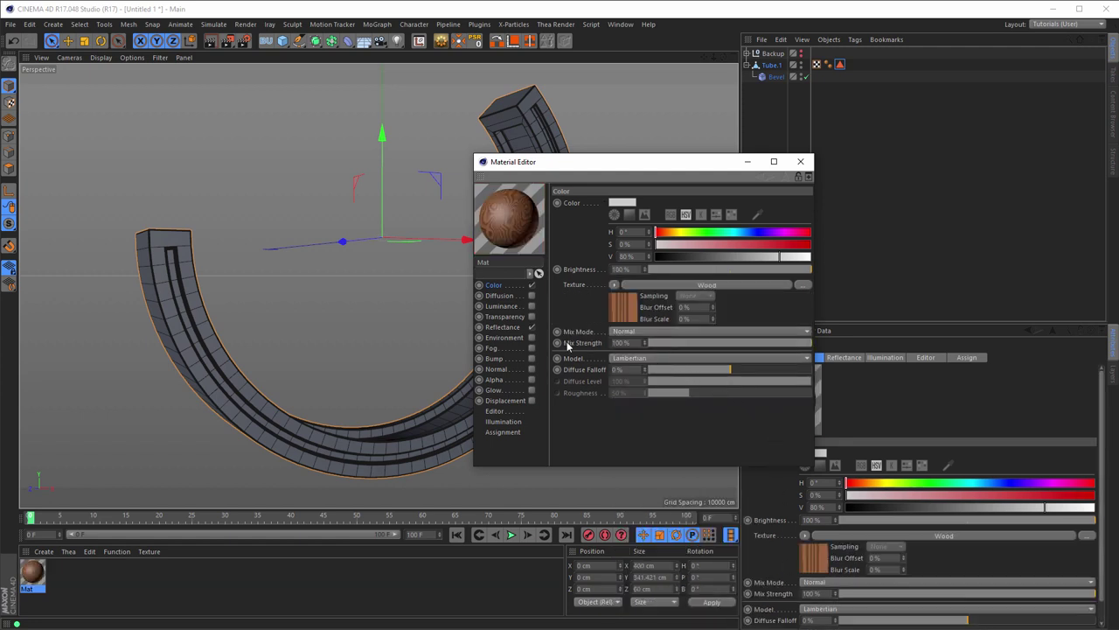
# Replace Mat's Default Specular reflectance layer with a Beckmann layer.
pyautogui.click(501, 327)
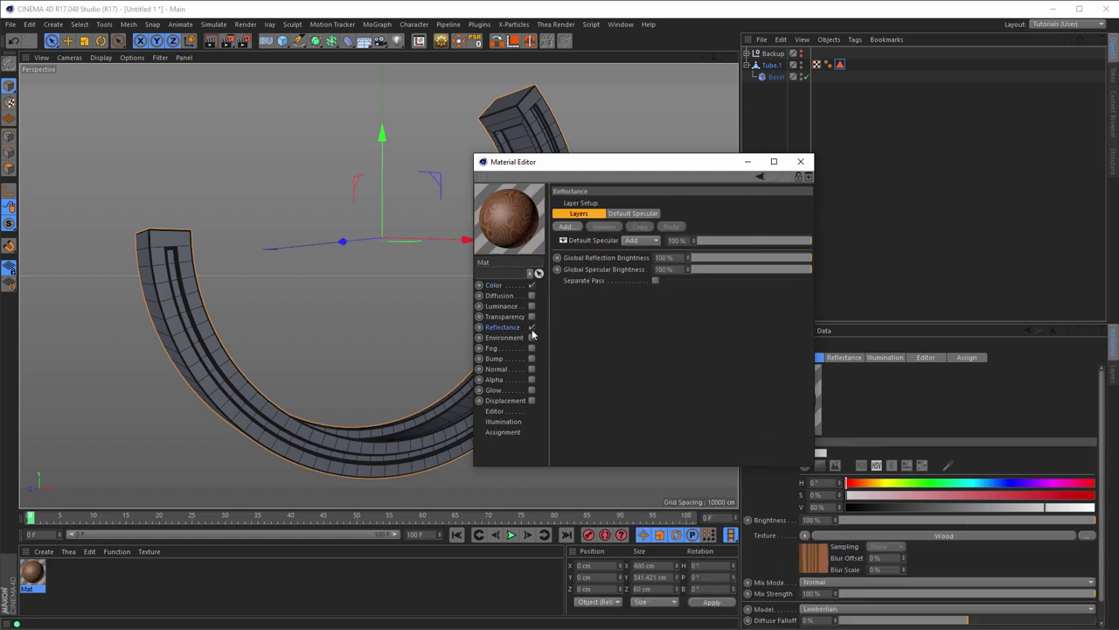
pyautogui.click(586, 241)
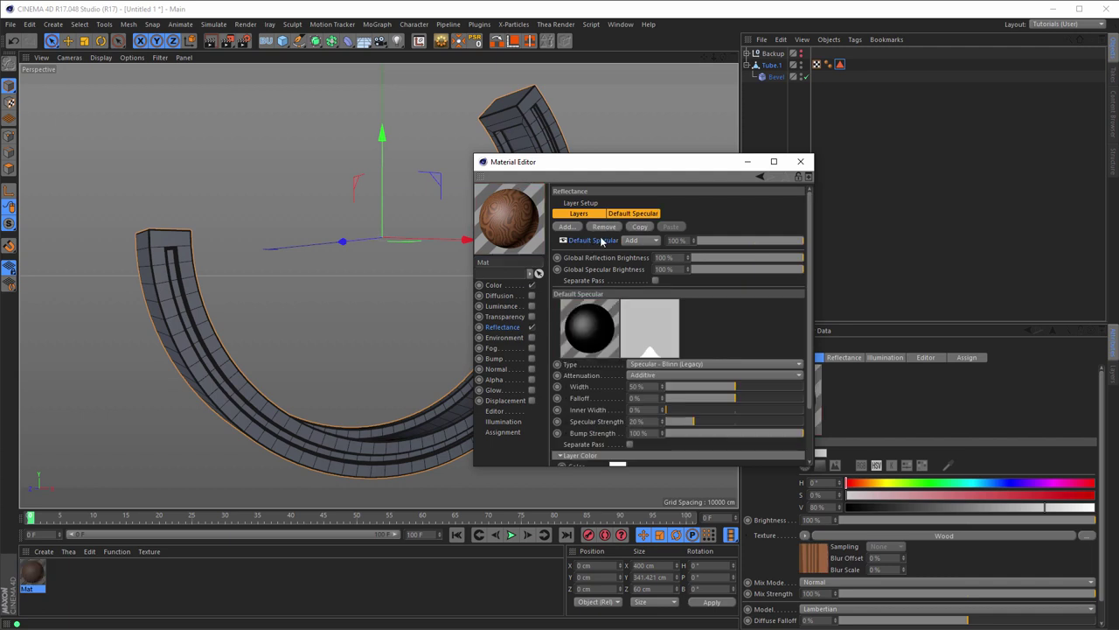
pyautogui.click(606, 225)
pyautogui.click(567, 227)
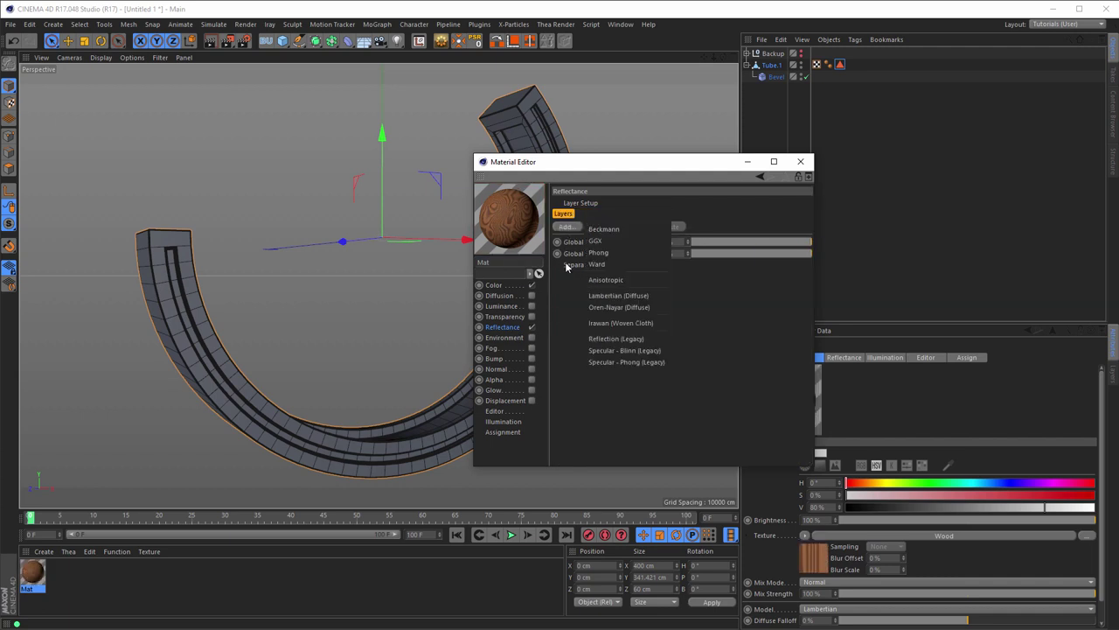
pyautogui.click(615, 238)
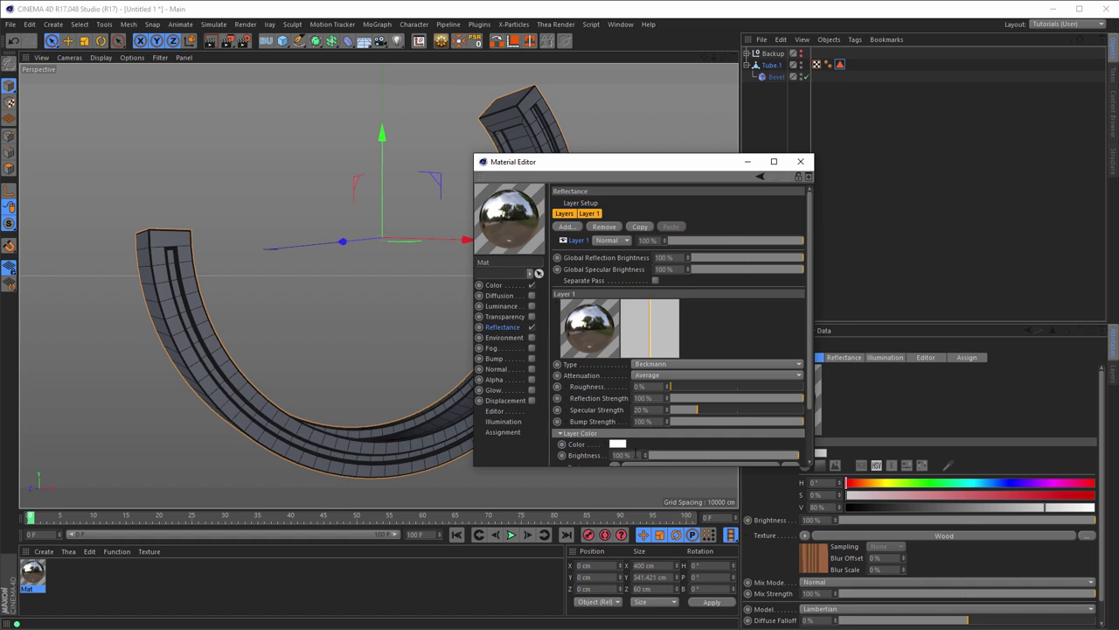
# Set the layer to Dielectric Fresnel Oil (Vegetable), specular and bump 0%, roughness 25%.
pyautogui.moveTo(629, 470); pyautogui.dragTo(634, 540)
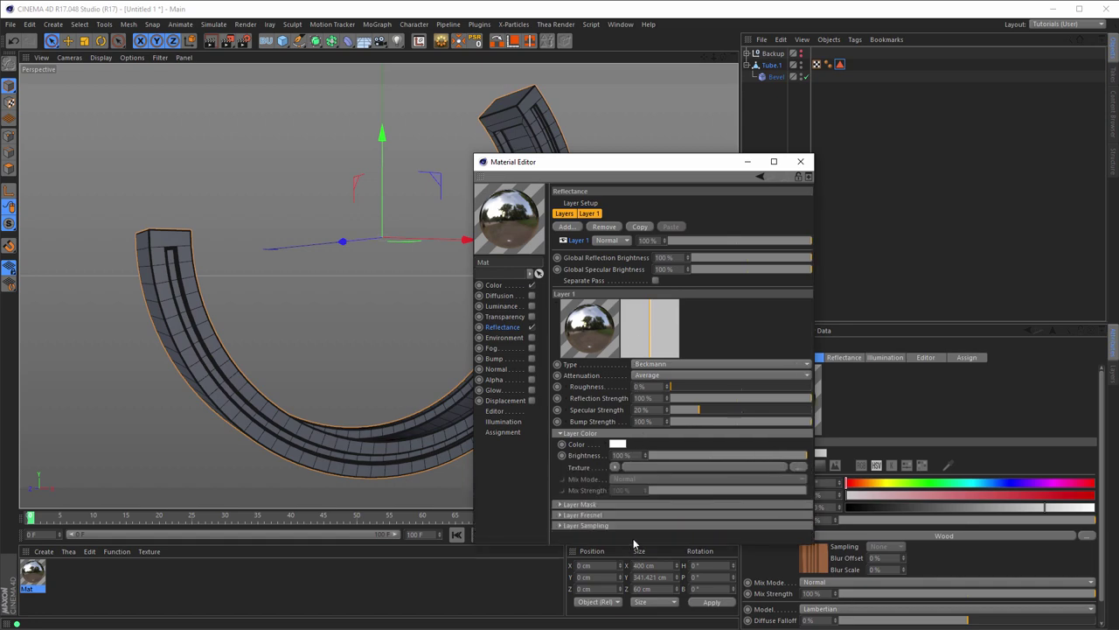
pyautogui.click(609, 515)
pyautogui.click(631, 527)
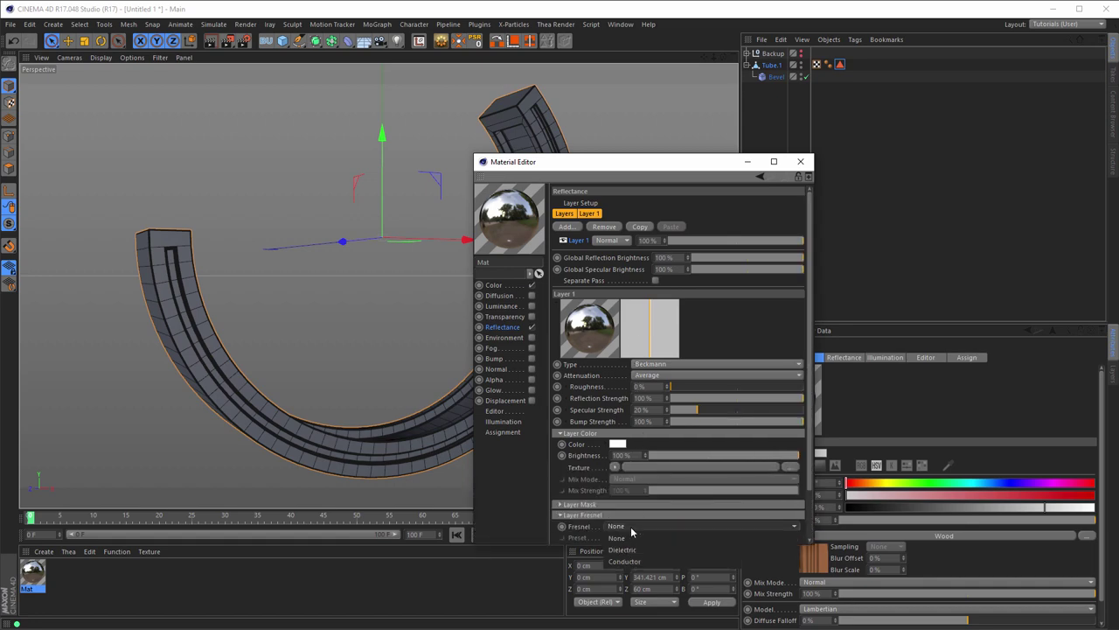
pyautogui.click(633, 552)
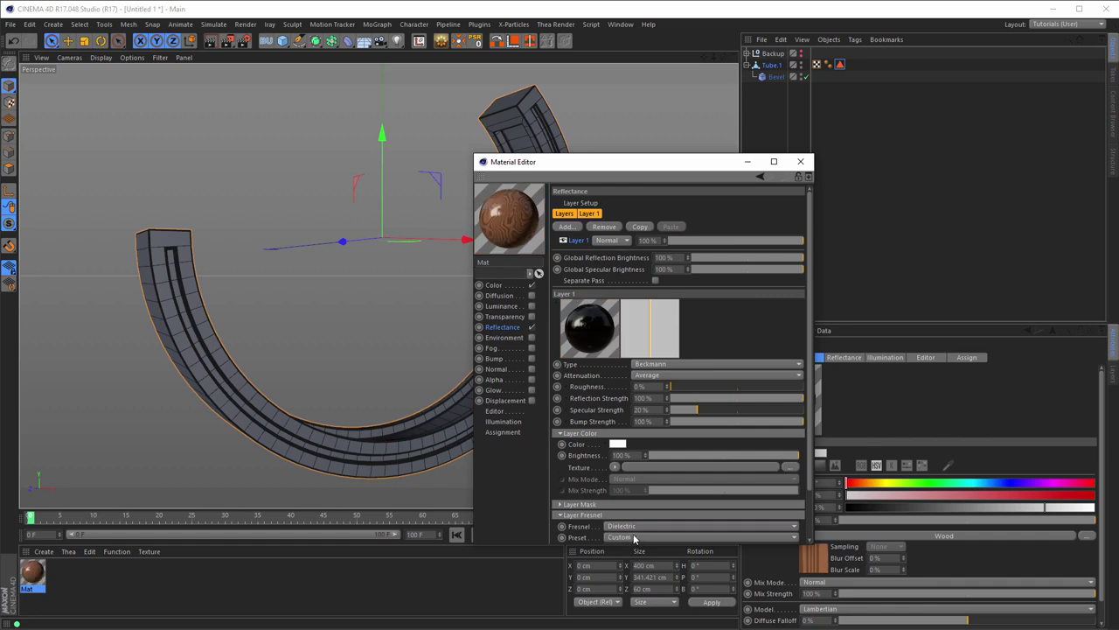
pyautogui.click(635, 537)
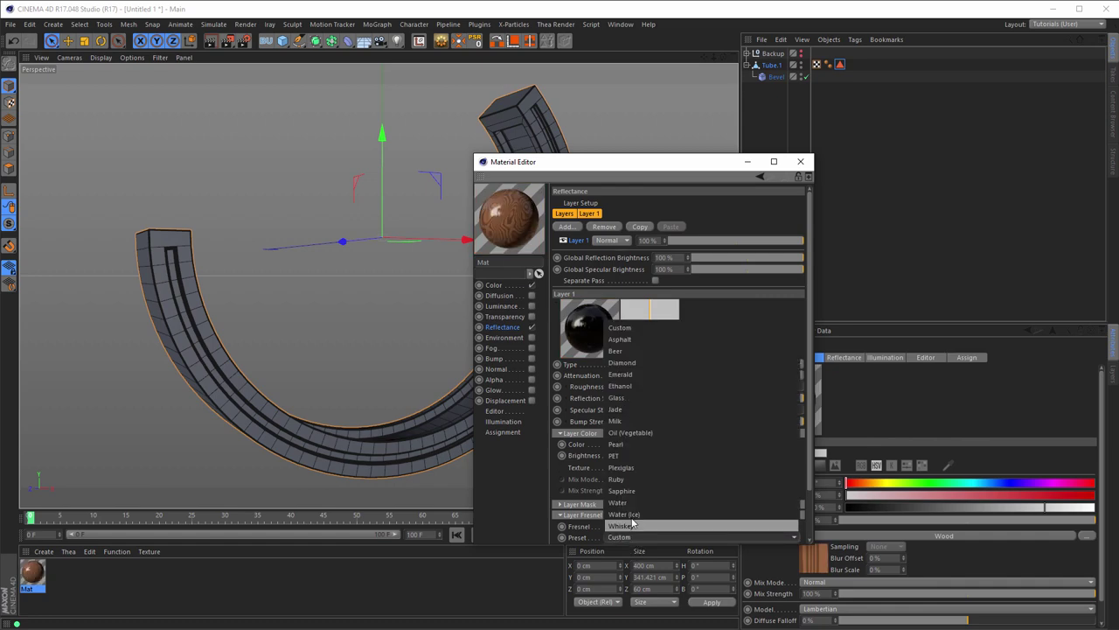
pyautogui.click(629, 432)
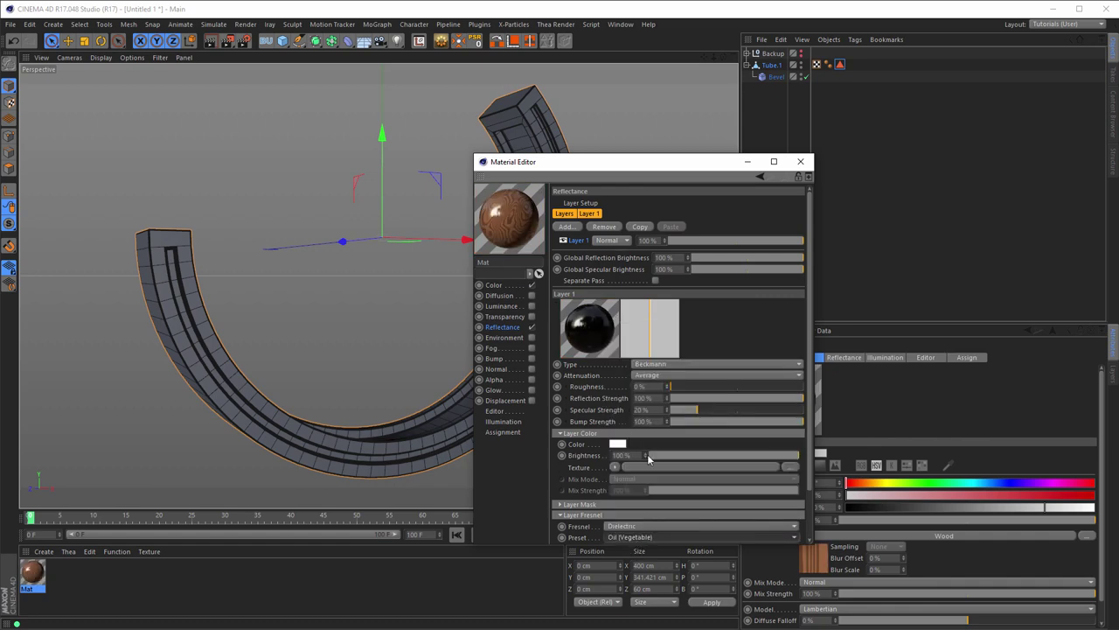
pyautogui.moveTo(689, 414); pyautogui.dragTo(608, 423)
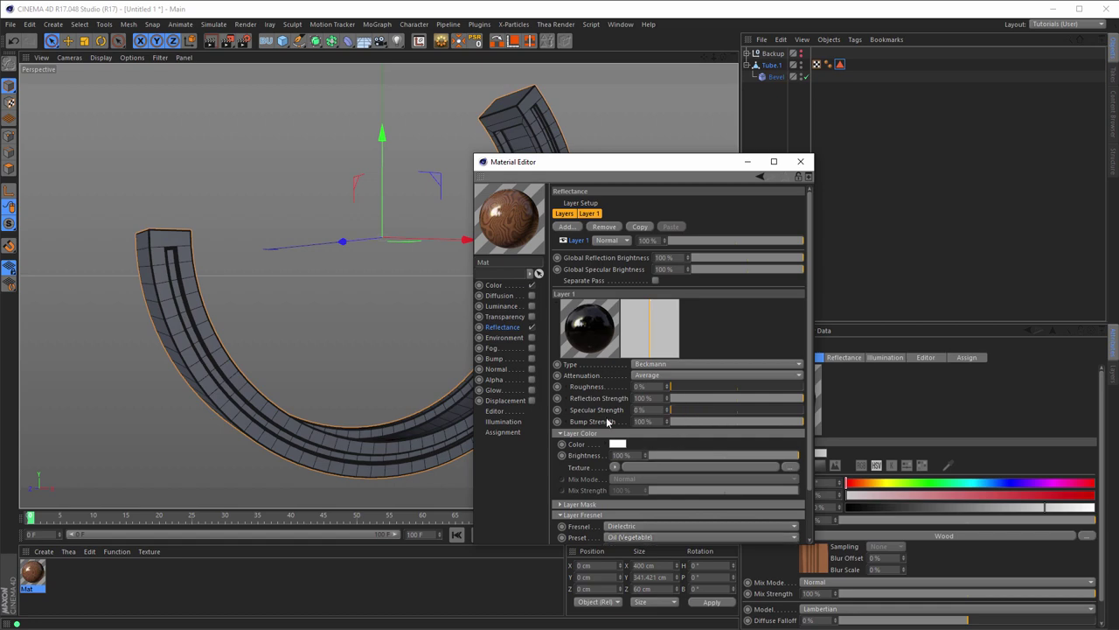
pyautogui.moveTo(751, 422); pyautogui.dragTo(628, 419)
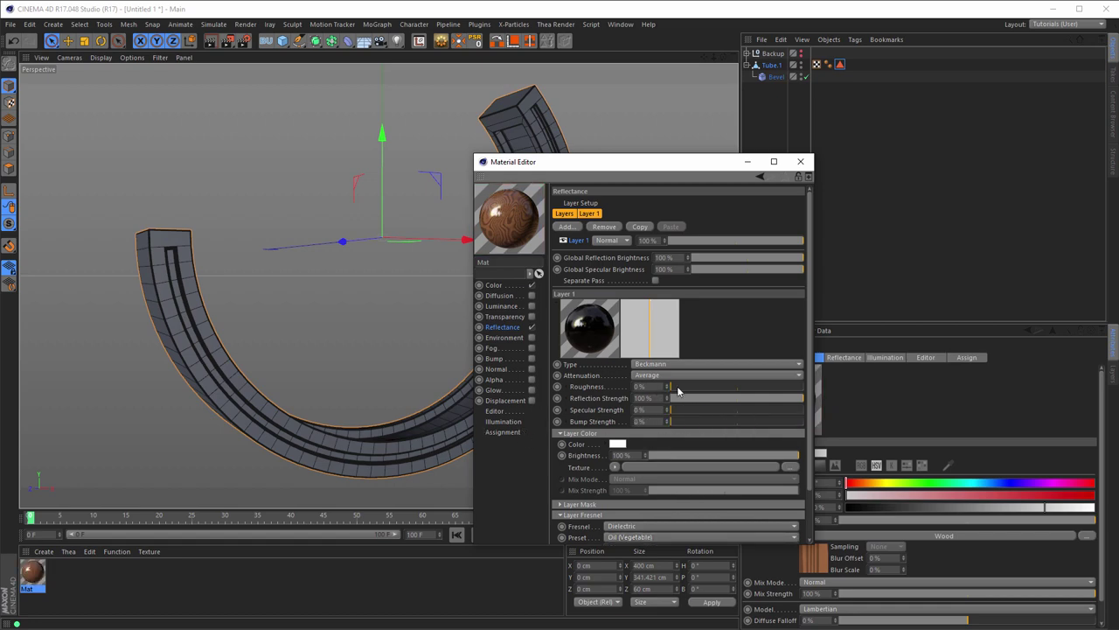
pyautogui.moveTo(678, 391); pyautogui.dragTo(705, 386)
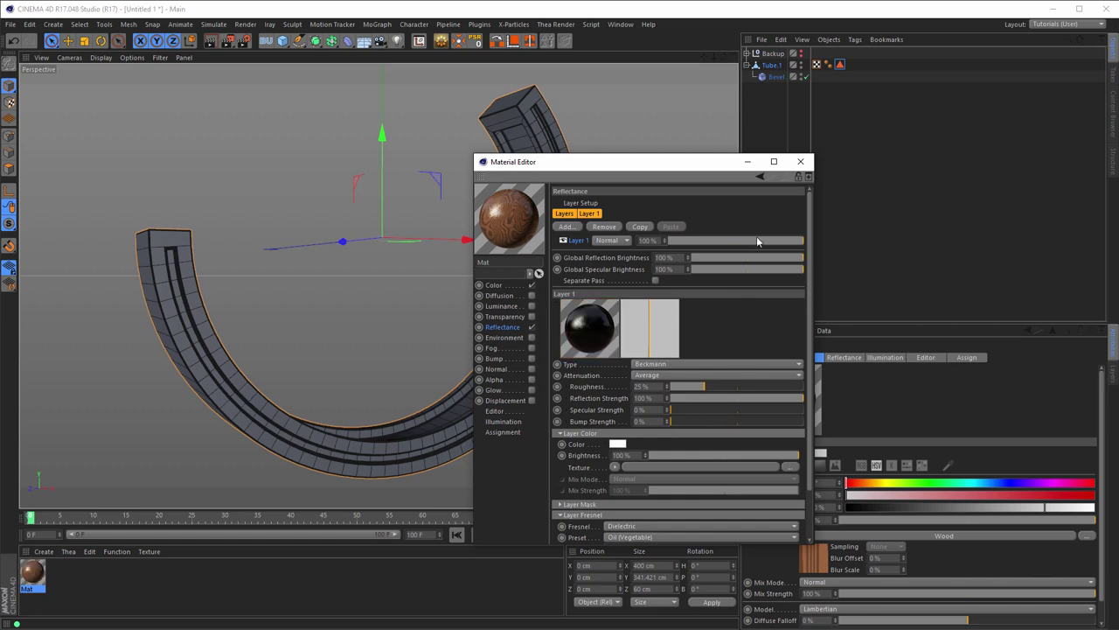
# Apply Mat to Tube.1, render a preview, and duplicate the material as Mat.1.
pyautogui.click(801, 162)
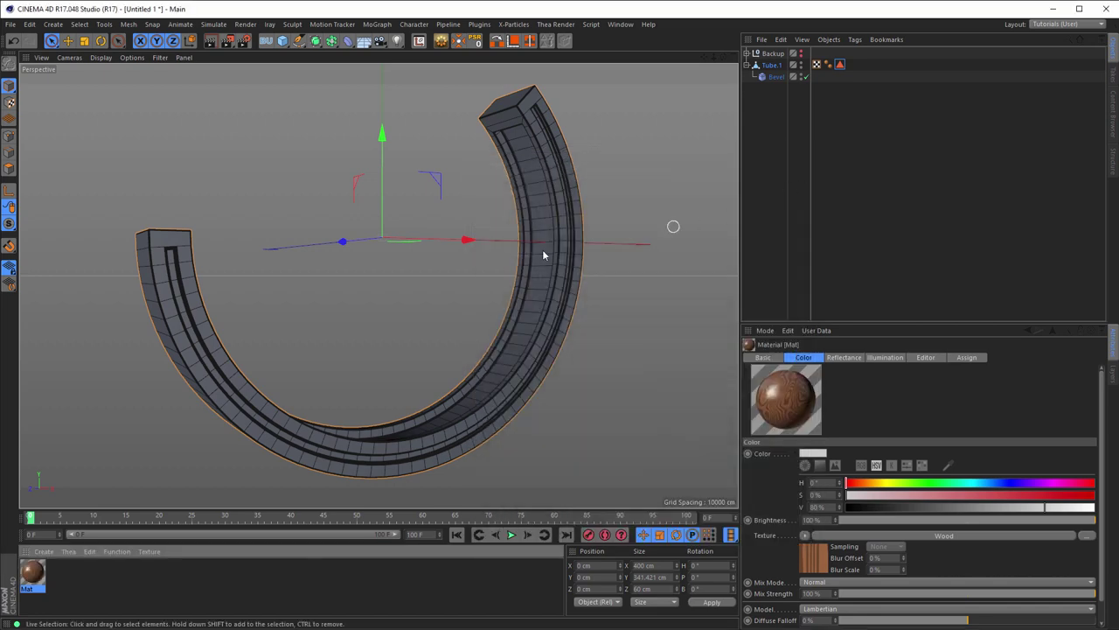
pyautogui.moveTo(35, 573)
pyautogui.mouseDown()
pyautogui.moveTo(816, 113)
pyautogui.moveTo(770, 68)
pyautogui.mouseUp()
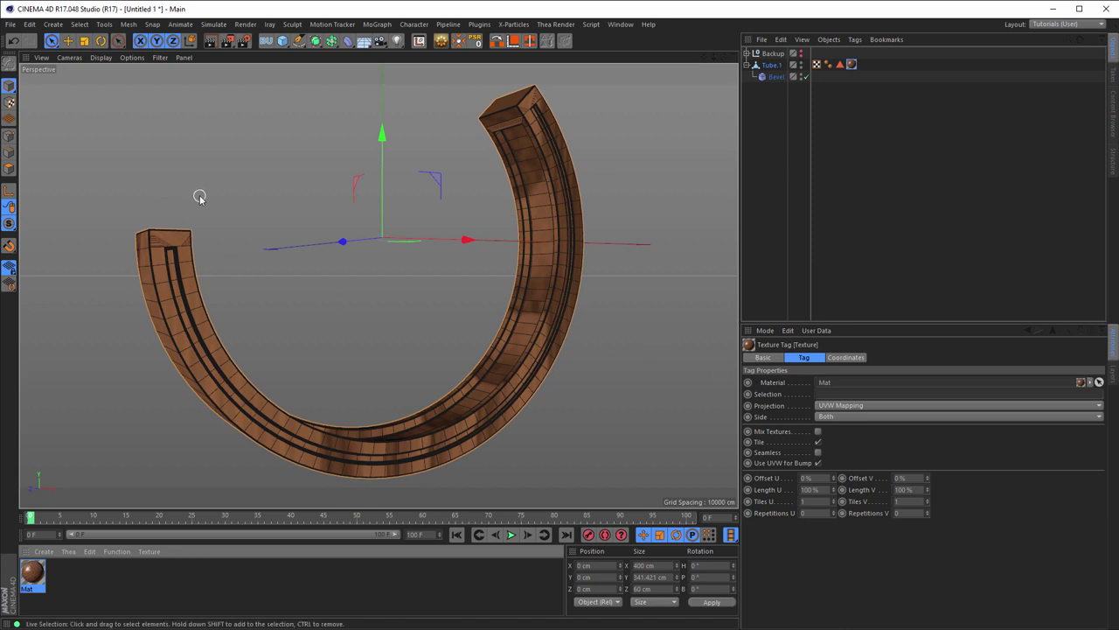
pyautogui.hotkey('ctrl', 'r')
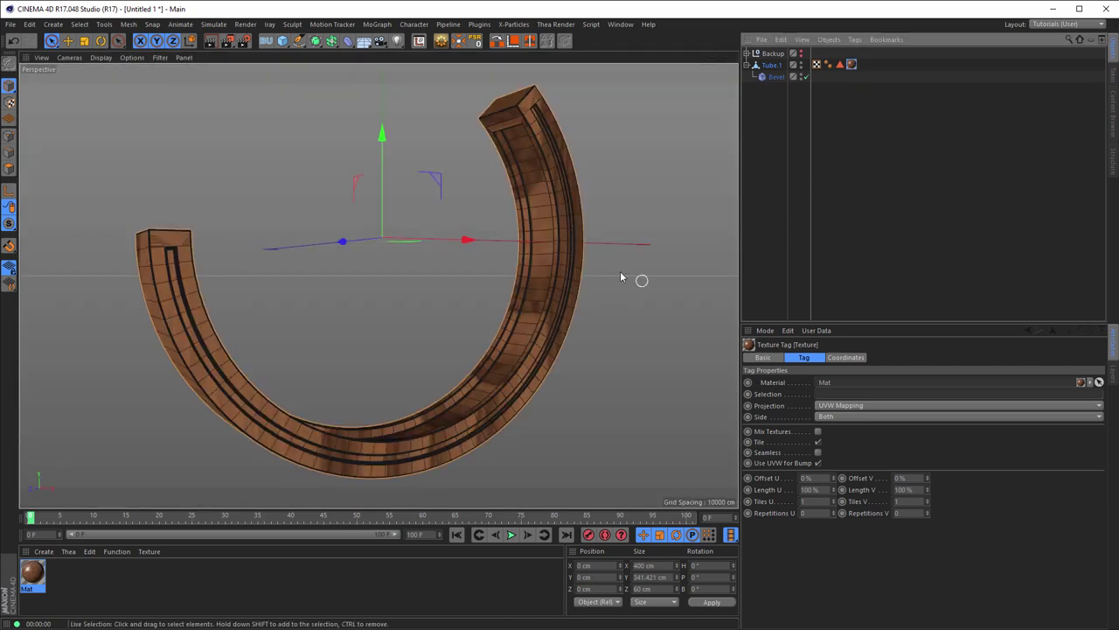
pyautogui.click(35, 577)
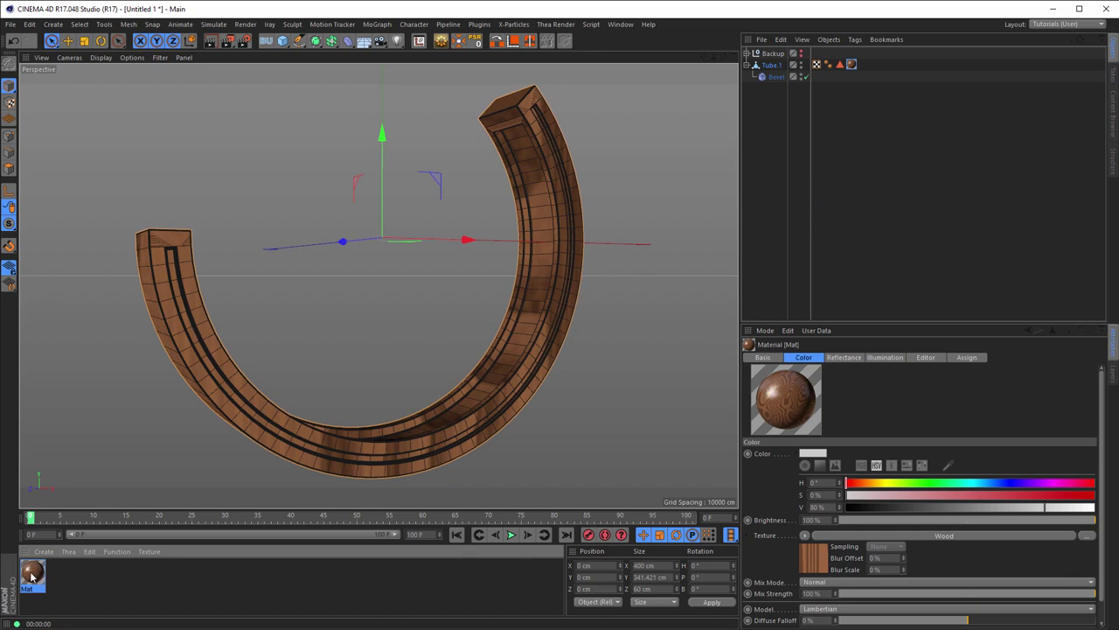
pyautogui.moveTo(31, 573)
pyautogui.mouseDown()
pyautogui.moveTo(226, 582)
pyautogui.moveTo(125, 583)
pyautogui.mouseUp()
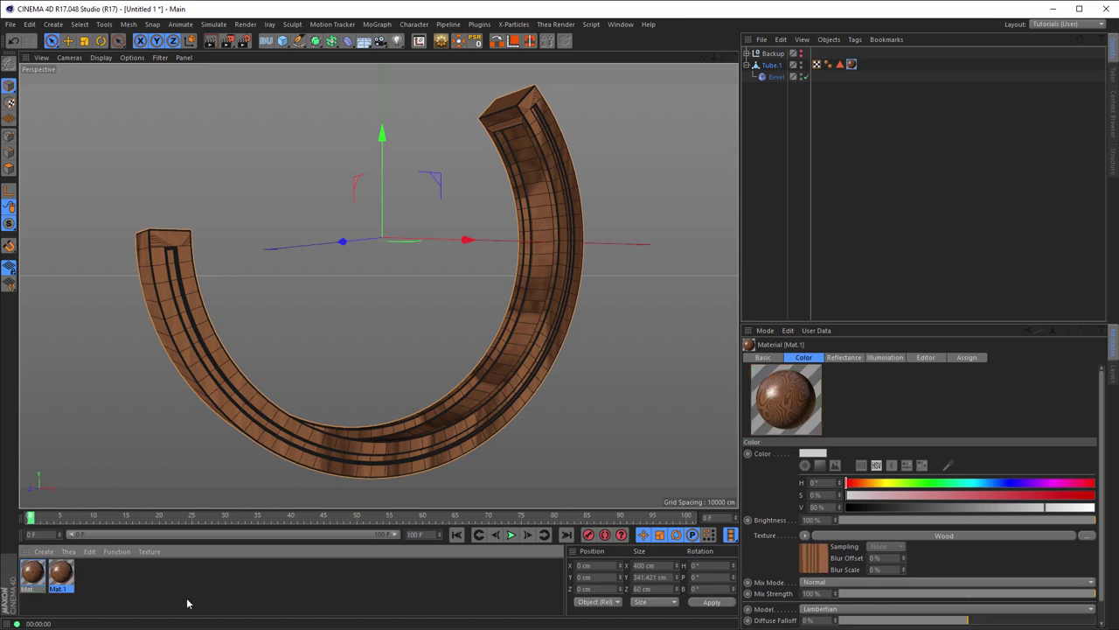
# Switch Mat.1's Wood colour shader to the Pinewood type and close the editor.
pyautogui.doubleClick(63, 574)
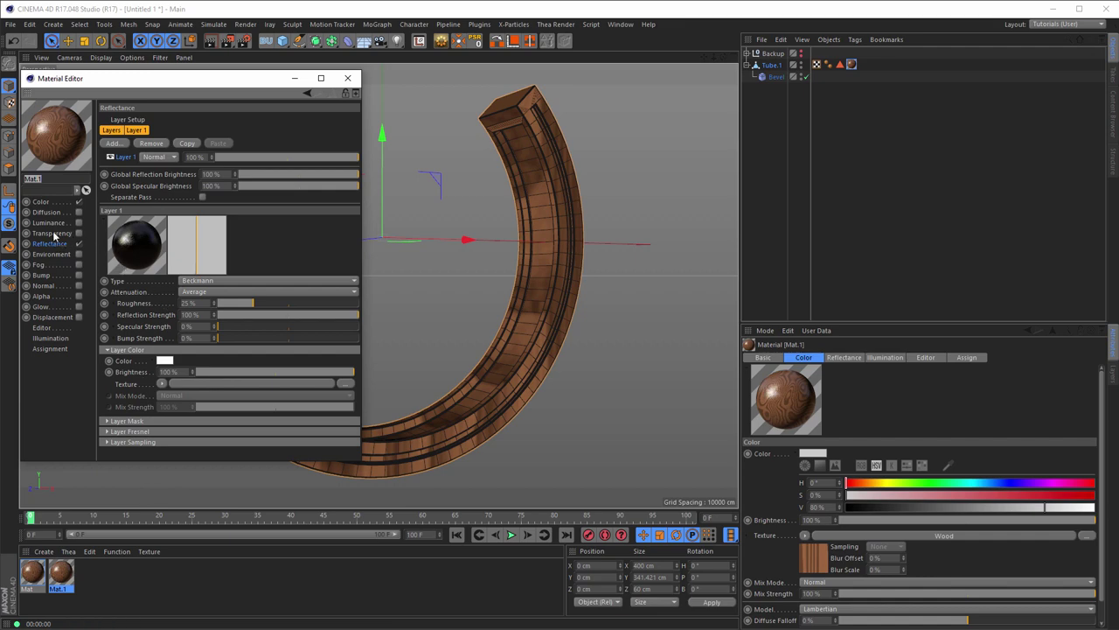
pyautogui.click(58, 203)
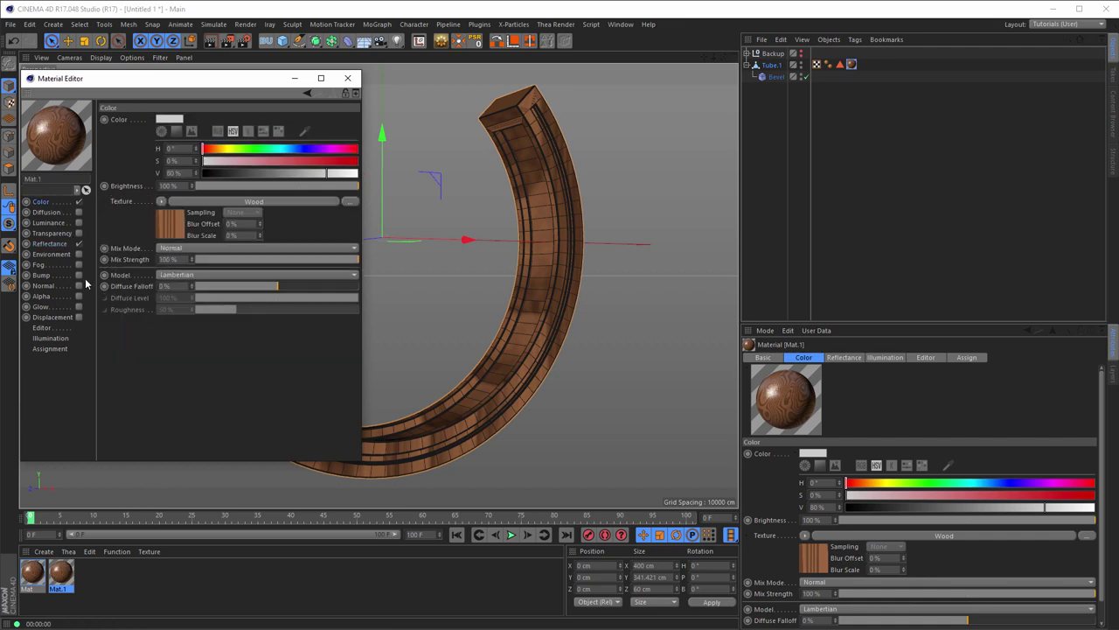
pyautogui.click(172, 228)
pyautogui.click(191, 202)
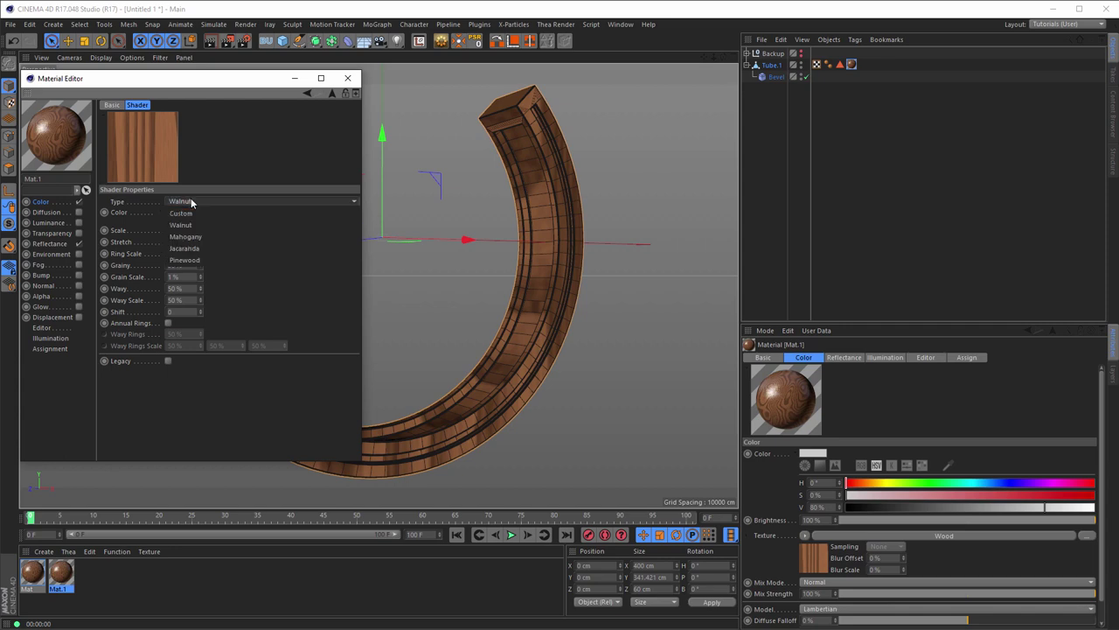
pyautogui.click(187, 260)
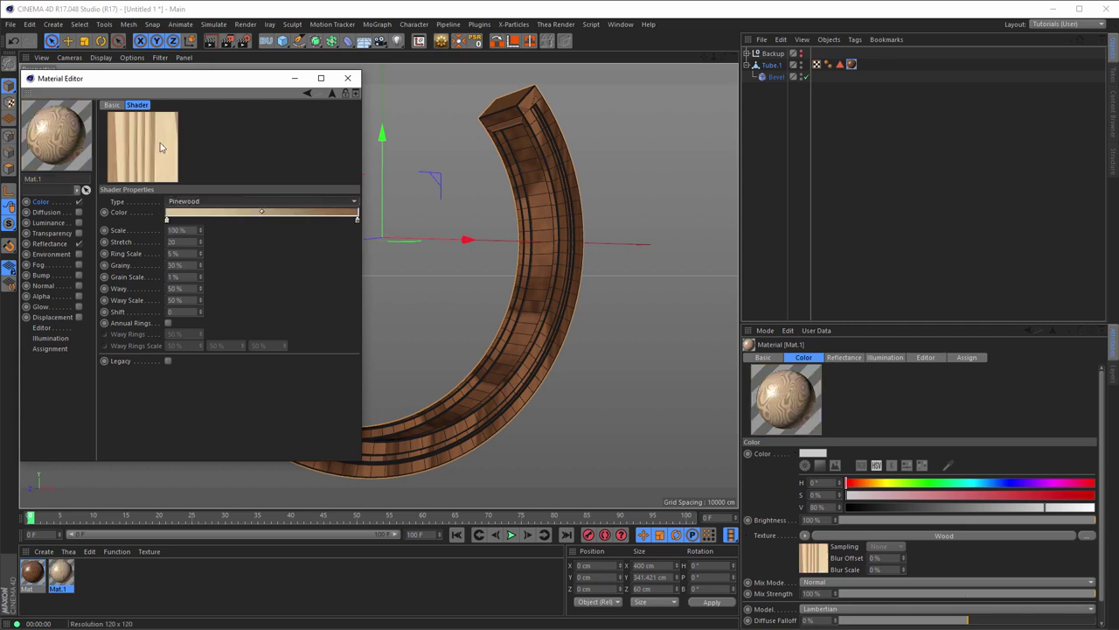
pyautogui.moveTo(224, 83)
pyautogui.mouseDown()
pyautogui.moveTo(365, 110)
pyautogui.moveTo(432, 141)
pyautogui.moveTo(549, 159)
pyautogui.mouseUp()
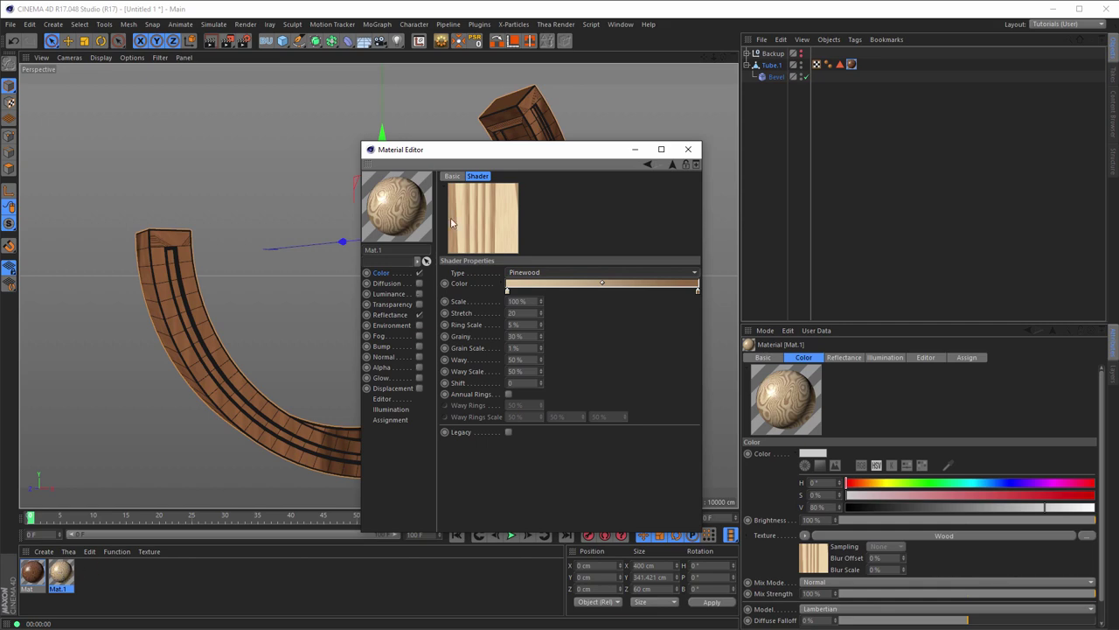
pyautogui.click(688, 149)
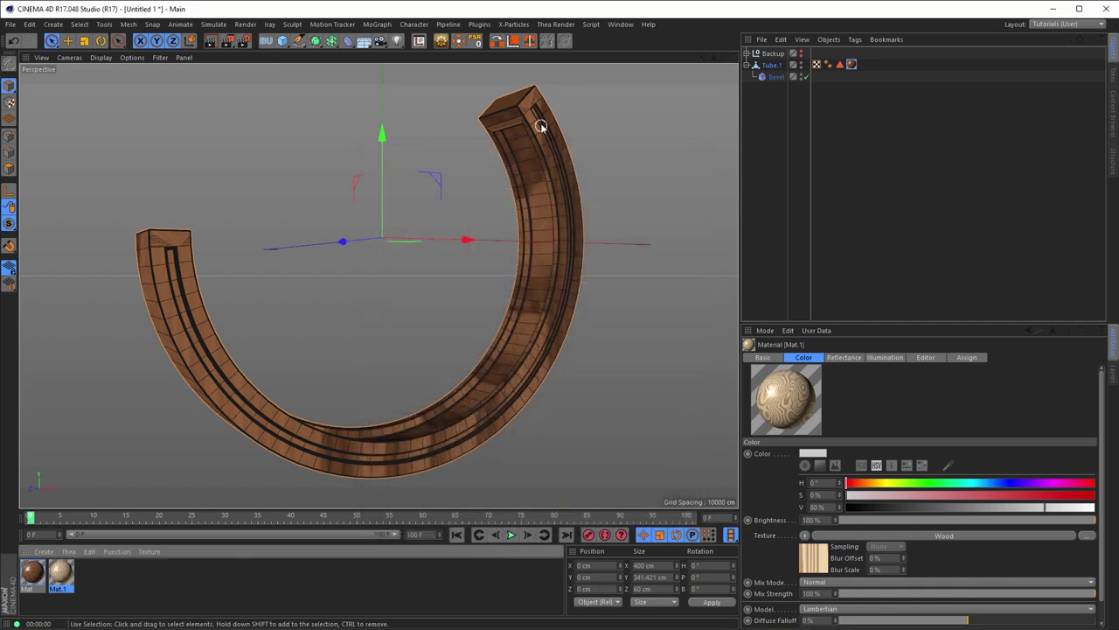
# Select Tube.1 in Polygon mode and paint-select the first inner strip faces.
pyautogui.moveTo(541, 123)
pyautogui.keyDown('alt'); pyautogui.mouseDown()
pyautogui.moveTo(629, 127)
pyautogui.moveTo(586, 166)
pyautogui.moveTo(586, 203)
pyautogui.moveTo(592, 190)
pyautogui.moveTo(569, 148)
pyautogui.moveTo(545, 170)
pyautogui.moveTo(518, 246)
pyautogui.mouseUp(); pyautogui.keyUp('alt')
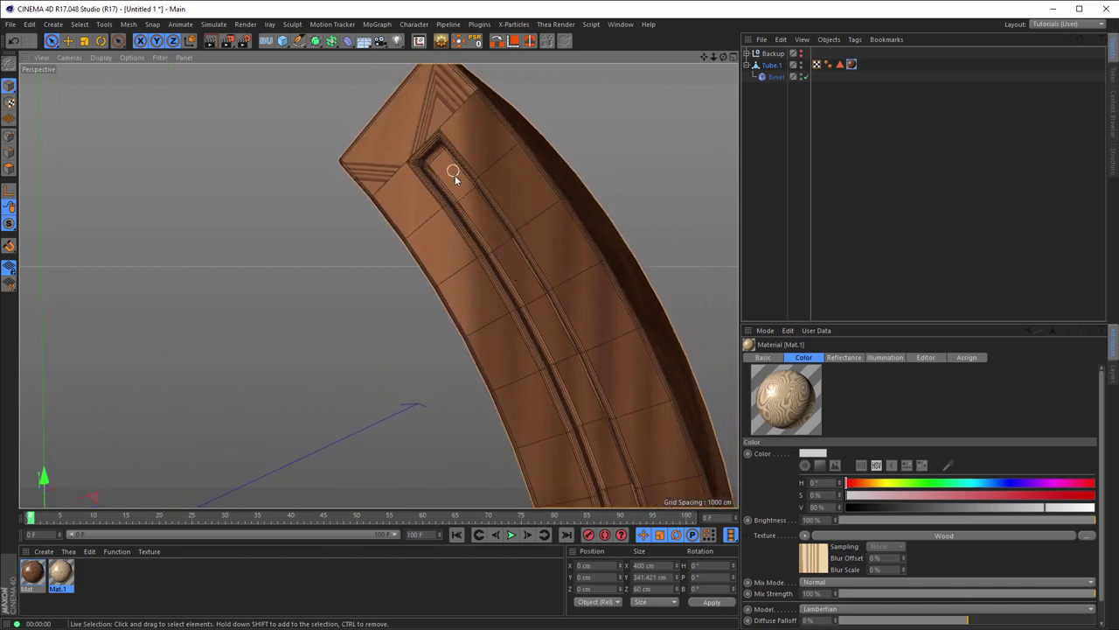
pyautogui.click(774, 65)
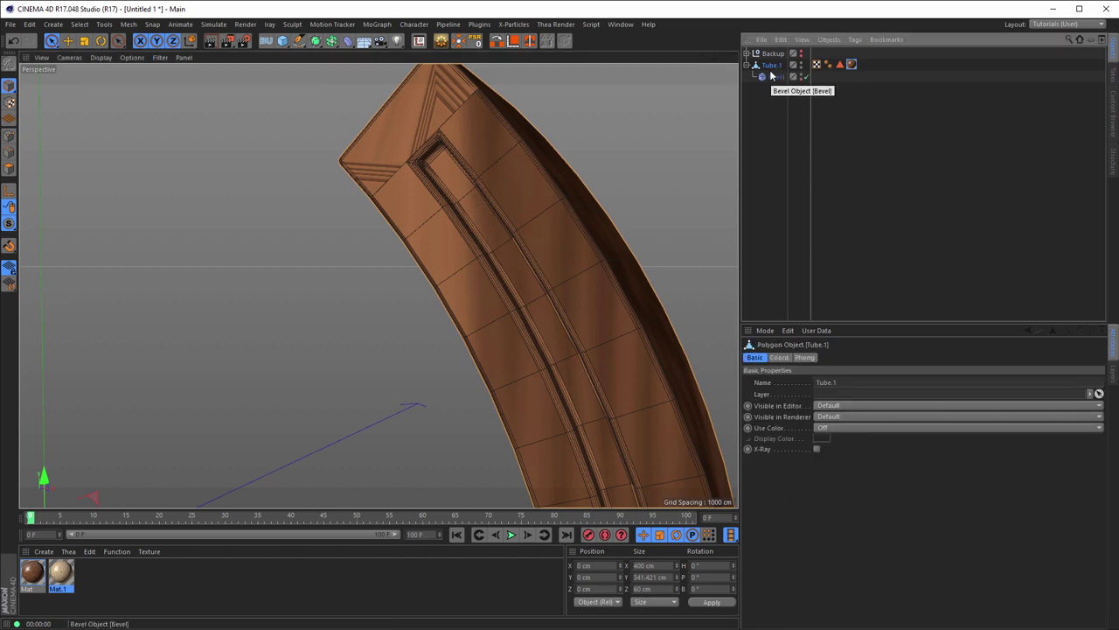
pyautogui.click(9, 169)
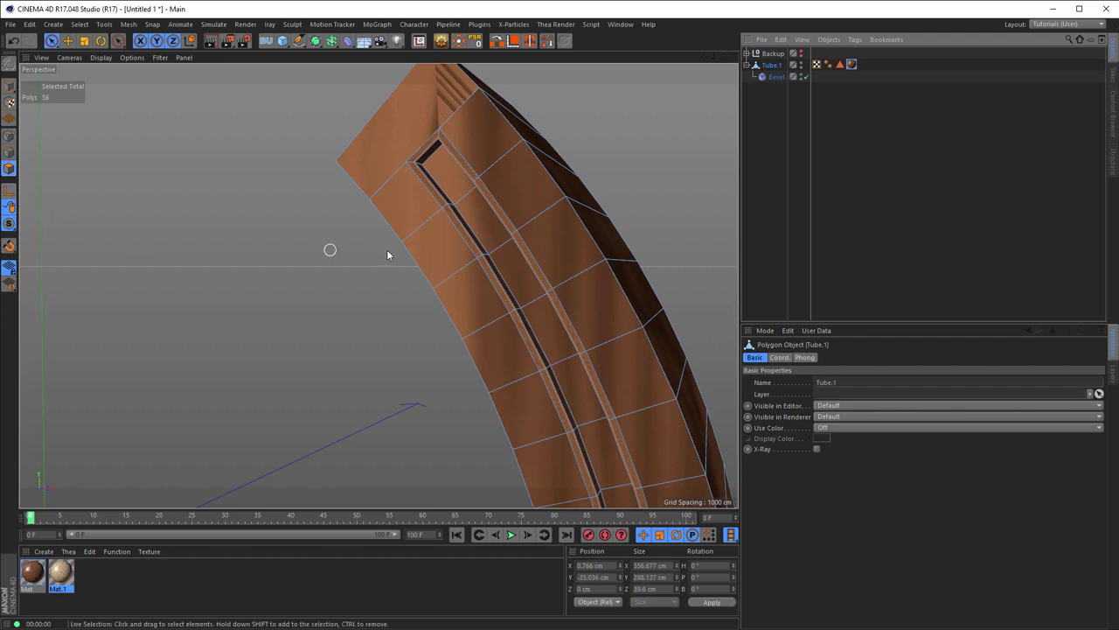
pyautogui.click(463, 203)
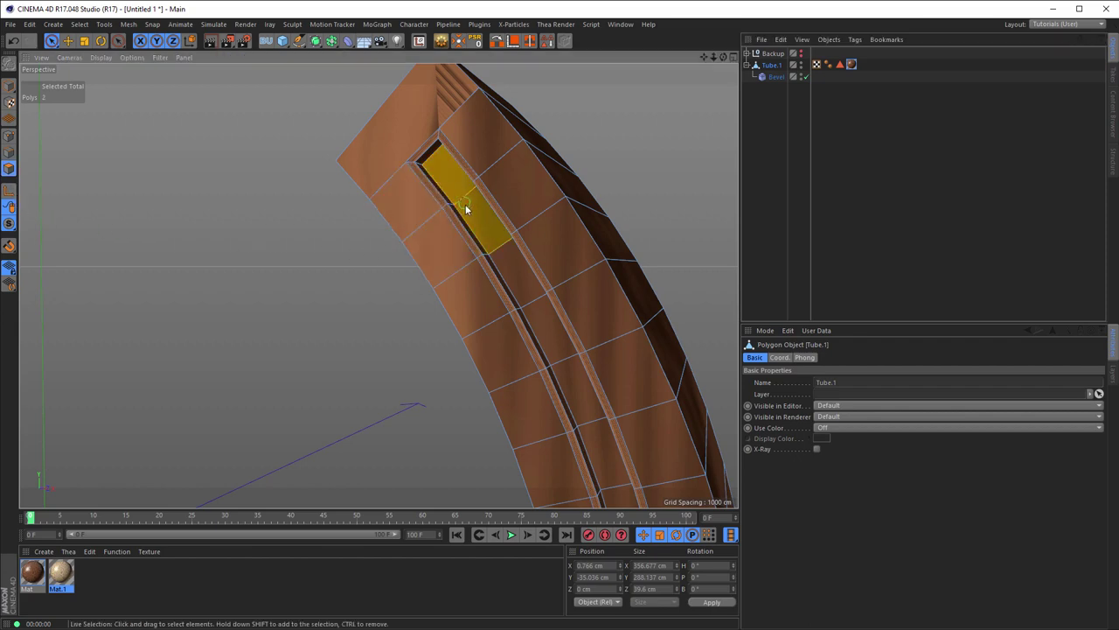
pyautogui.moveTo(465, 204); pyautogui.dragTo(499, 252)
pyautogui.moveTo(532, 308); pyautogui.dragTo(541, 315)
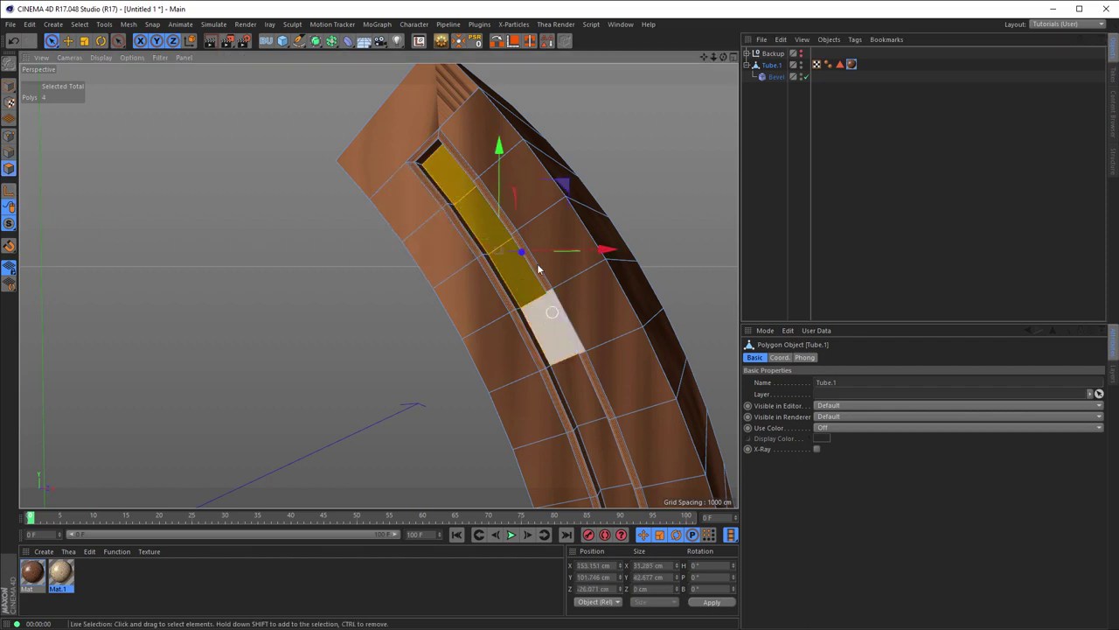
pyautogui.scroll(-3, 459, 186)
pyautogui.scroll(-2, 416, 227)
pyautogui.moveTo(416, 227)
pyautogui.keyDown('alt'); pyautogui.mouseDown()
pyautogui.moveTo(510, 205)
pyautogui.moveTo(503, 216)
pyautogui.mouseUp(); pyautogui.keyUp('alt')
pyautogui.scroll(3, 550, 188)
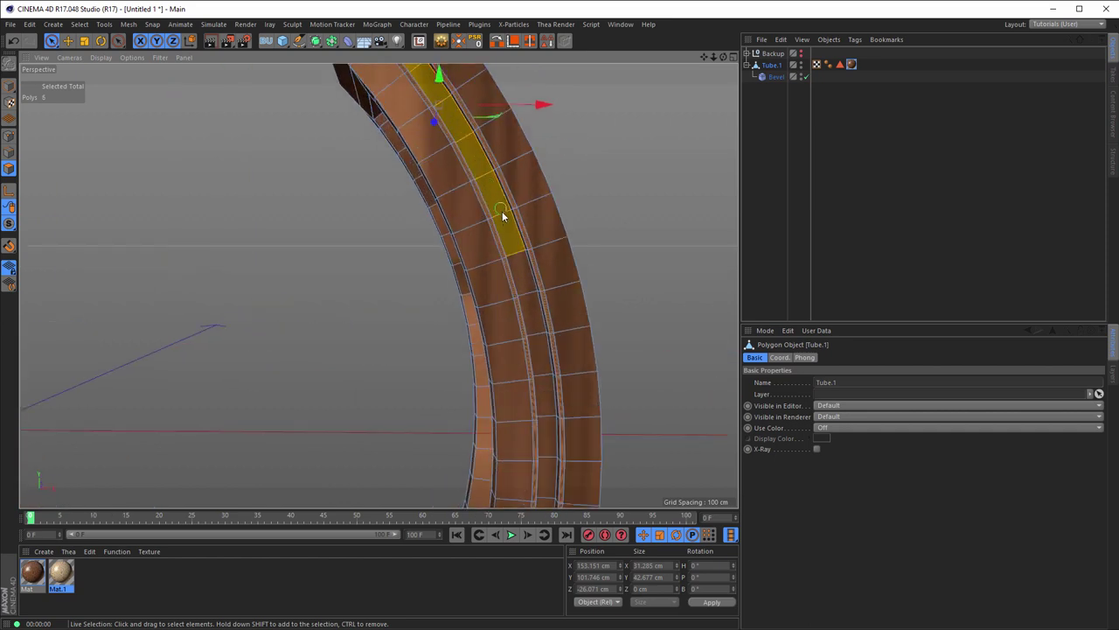
pyautogui.moveTo(541, 346)
pyautogui.keyDown('shift'); pyautogui.mouseDown()
pyautogui.moveTo(550, 438)
pyautogui.moveTo(486, 122)
pyautogui.moveTo(488, 196)
pyautogui.mouseUp(); pyautogui.keyUp('shift')
pyautogui.keyDown('shift'); pyautogui.moveTo(486, 238); pyautogui.dragTo(480, 294); pyautogui.keyUp('shift')
pyautogui.scroll(3, 498, 252)
pyautogui.moveTo(498, 252)
pyautogui.keyDown('shift'); pyautogui.mouseDown()
pyautogui.moveTo(464, 248)
pyautogui.moveTo(503, 246)
pyautogui.mouseUp(); pyautogui.keyUp('shift')
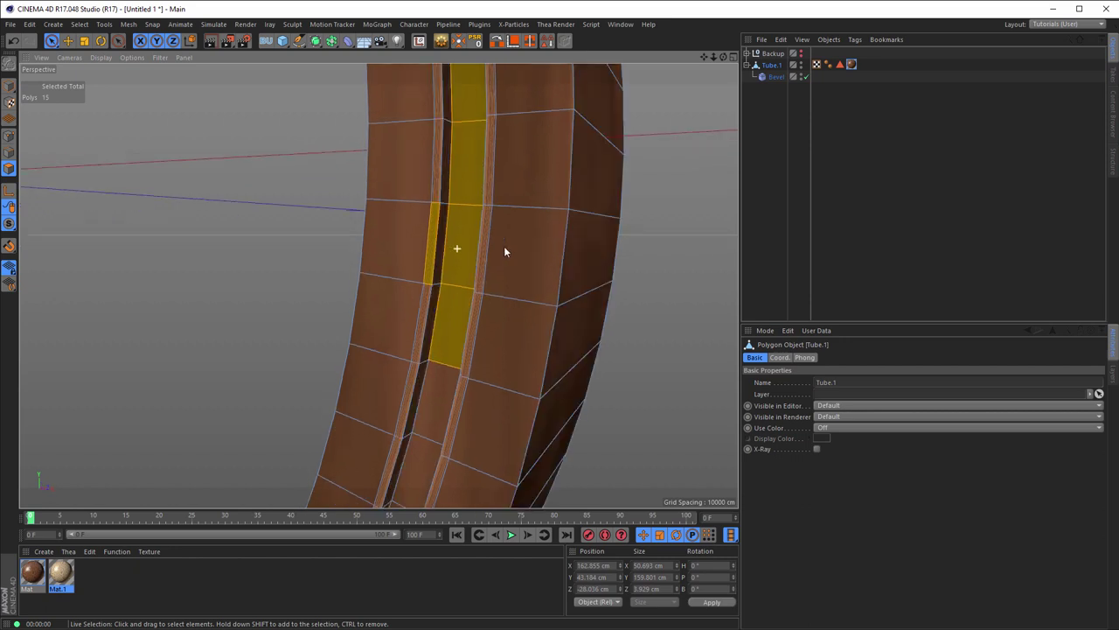
# Drop stray side faces and extend the strip selection along the ring's curve.
pyautogui.keyDown('ctrl'); pyautogui.click(450, 250); pyautogui.keyUp('ctrl')
pyautogui.keyDown('ctrl'); pyautogui.click(389, 253); pyautogui.keyUp('ctrl')
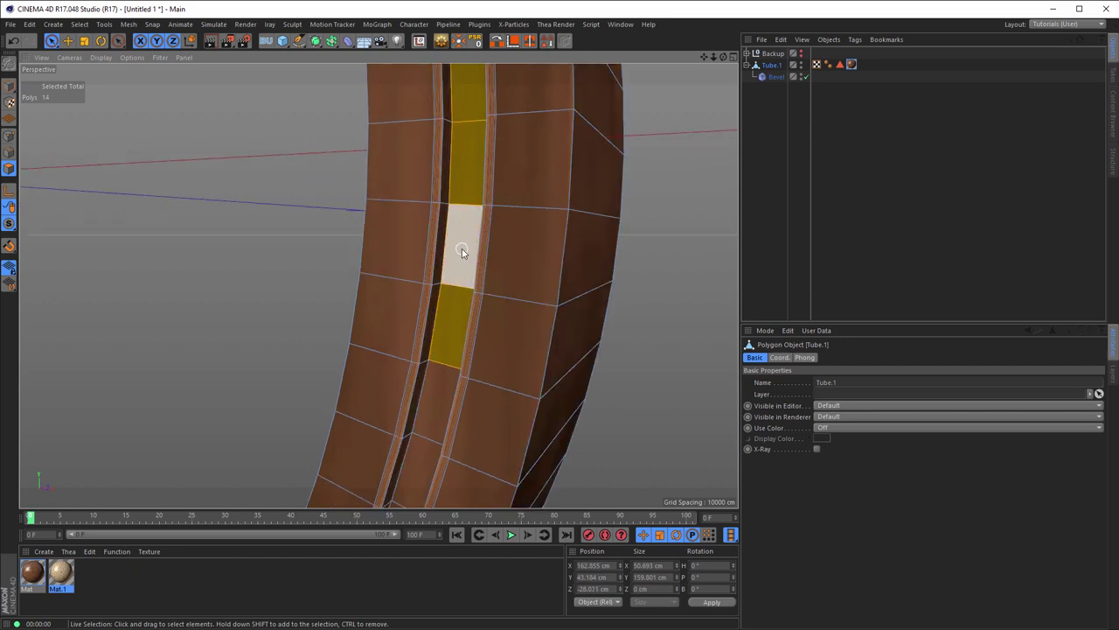
pyautogui.keyDown('shift'); pyautogui.moveTo(462, 248); pyautogui.dragTo(420, 444); pyautogui.keyUp('shift')
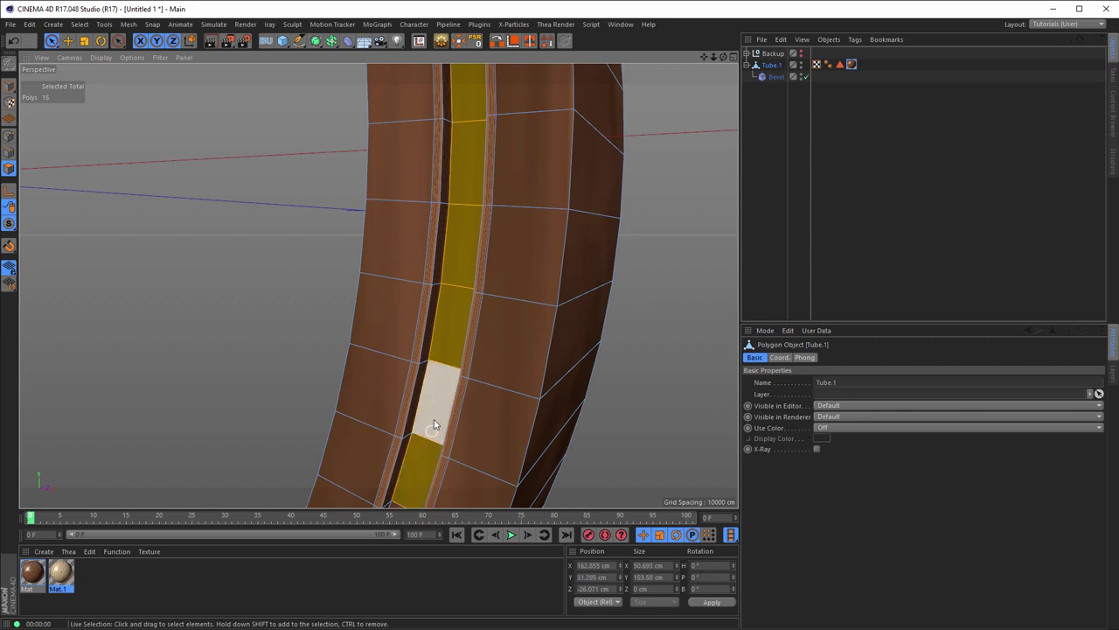
pyautogui.moveTo(433, 404)
pyautogui.keyDown('alt'); pyautogui.mouseDown()
pyautogui.moveTo(504, 126)
pyautogui.moveTo(500, 172)
pyautogui.moveTo(426, 366)
pyautogui.mouseUp(); pyautogui.keyUp('alt')
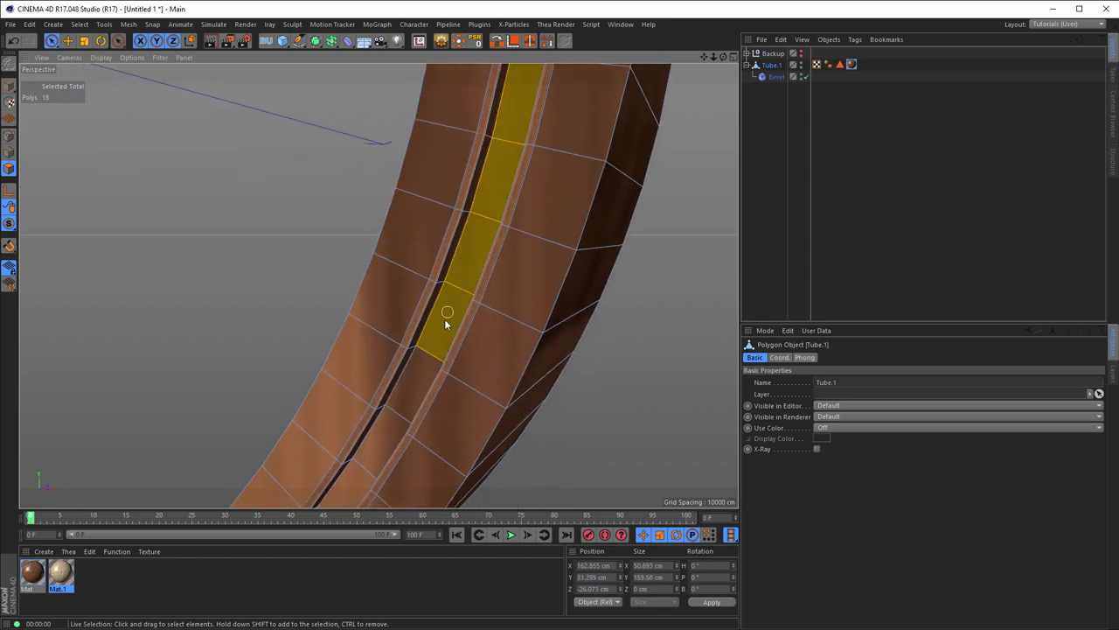
pyautogui.moveTo(440, 312)
pyautogui.keyDown('alt'); pyautogui.mouseDown()
pyautogui.moveTo(614, 107)
pyautogui.moveTo(530, 215)
pyautogui.moveTo(528, 237)
pyautogui.mouseUp(); pyautogui.keyUp('alt')
pyautogui.keyDown('shift'); pyautogui.moveTo(487, 290); pyautogui.dragTo(460, 333); pyautogui.keyUp('shift')
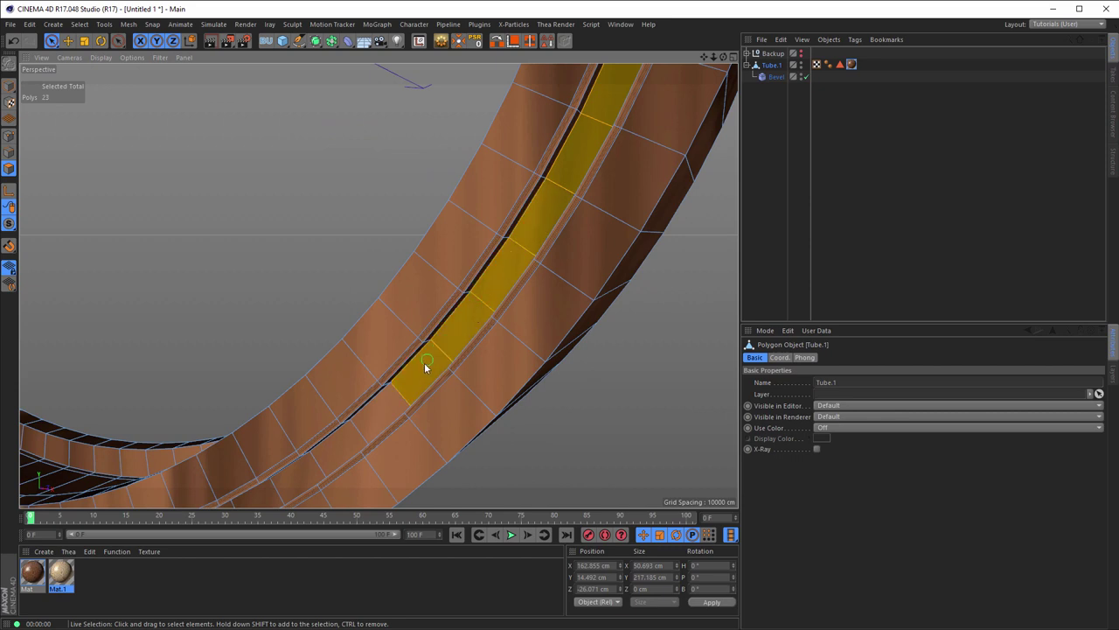
pyautogui.keyDown('alt'); pyautogui.moveTo(425, 367); pyautogui.dragTo(630, 159); pyautogui.keyUp('alt')
pyautogui.keyDown('shift'); pyautogui.moveTo(577, 215); pyautogui.dragTo(549, 245); pyautogui.keyUp('shift')
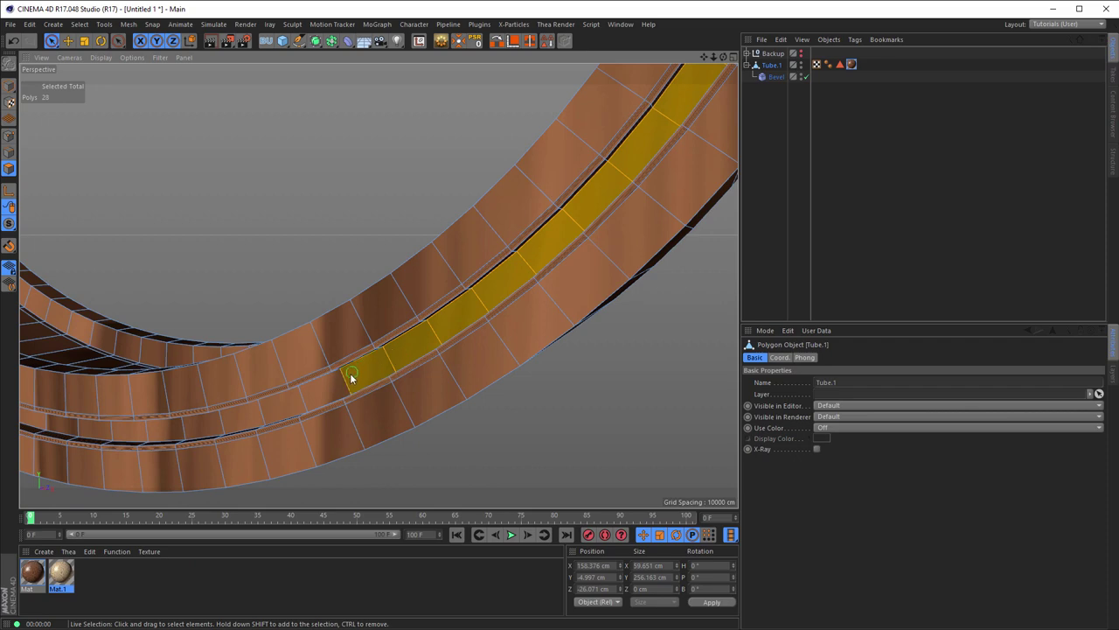
pyautogui.moveTo(350, 378)
pyautogui.keyDown('shift'); pyautogui.mouseDown()
pyautogui.moveTo(263, 409)
pyautogui.moveTo(418, 313)
pyautogui.moveTo(251, 352)
pyautogui.mouseUp(); pyautogui.keyUp('shift')
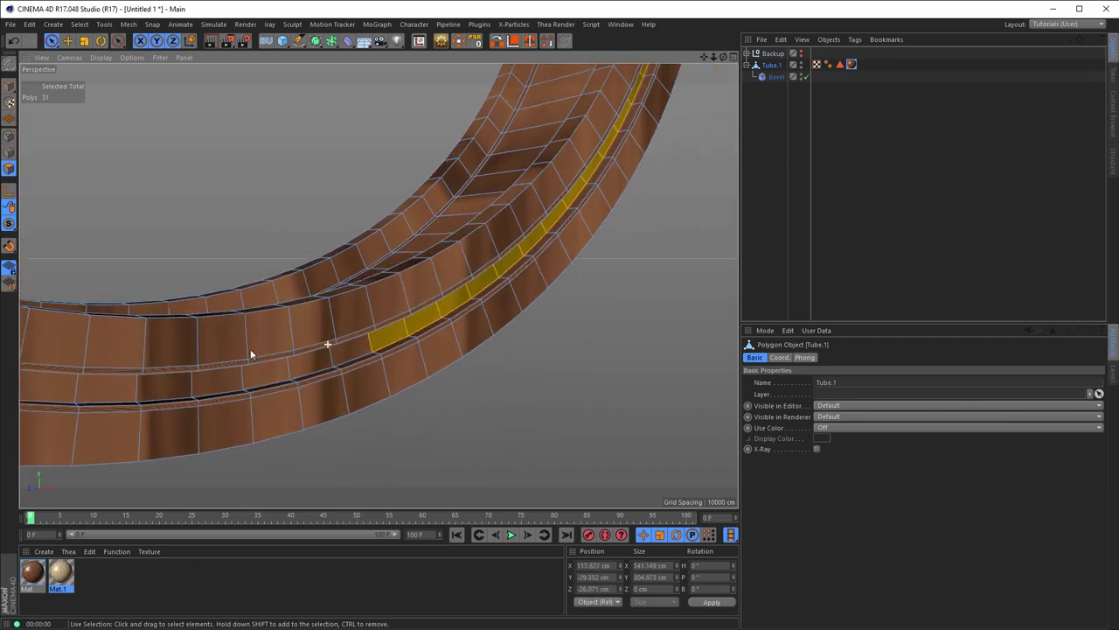
pyautogui.keyDown('shift'); pyautogui.click(361, 352); pyautogui.keyUp('shift')
pyautogui.moveTo(231, 378)
pyautogui.keyDown('shift'); pyautogui.mouseDown()
pyautogui.moveTo(88, 392)
pyautogui.moveTo(329, 286)
pyautogui.moveTo(257, 306)
pyautogui.moveTo(262, 317)
pyautogui.moveTo(242, 311)
pyautogui.moveTo(258, 285)
pyautogui.moveTo(252, 312)
pyautogui.moveTo(214, 322)
pyautogui.moveTo(138, 307)
pyautogui.moveTo(116, 293)
pyautogui.moveTo(120, 271)
pyautogui.moveTo(499, 332)
pyautogui.moveTo(301, 261)
pyautogui.moveTo(321, 277)
pyautogui.moveTo(285, 251)
pyautogui.moveTo(309, 303)
pyautogui.moveTo(199, 310)
pyautogui.moveTo(216, 287)
pyautogui.moveTo(248, 285)
pyautogui.mouseUp(); pyautogui.keyUp('shift')
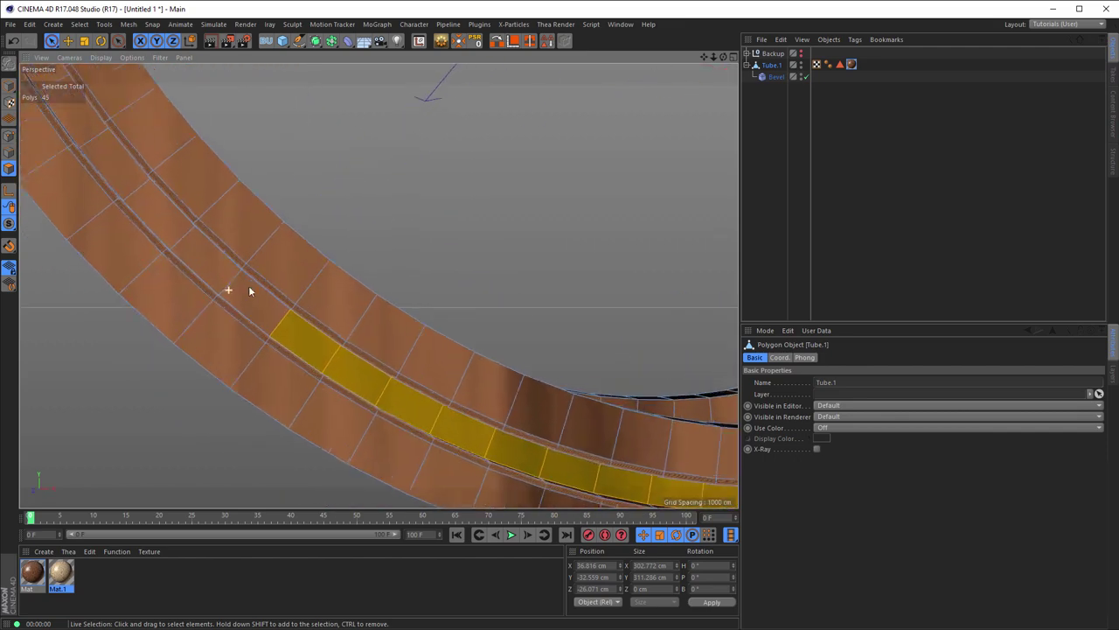
# Add the remaining strip faces to reach all 58, then frame the whole ring.
pyautogui.keyDown('shift'); pyautogui.click(111, 163); pyautogui.keyUp('shift')
pyautogui.keyDown('shift'); pyautogui.moveTo(112, 169); pyautogui.dragTo(149, 225); pyautogui.keyUp('shift')
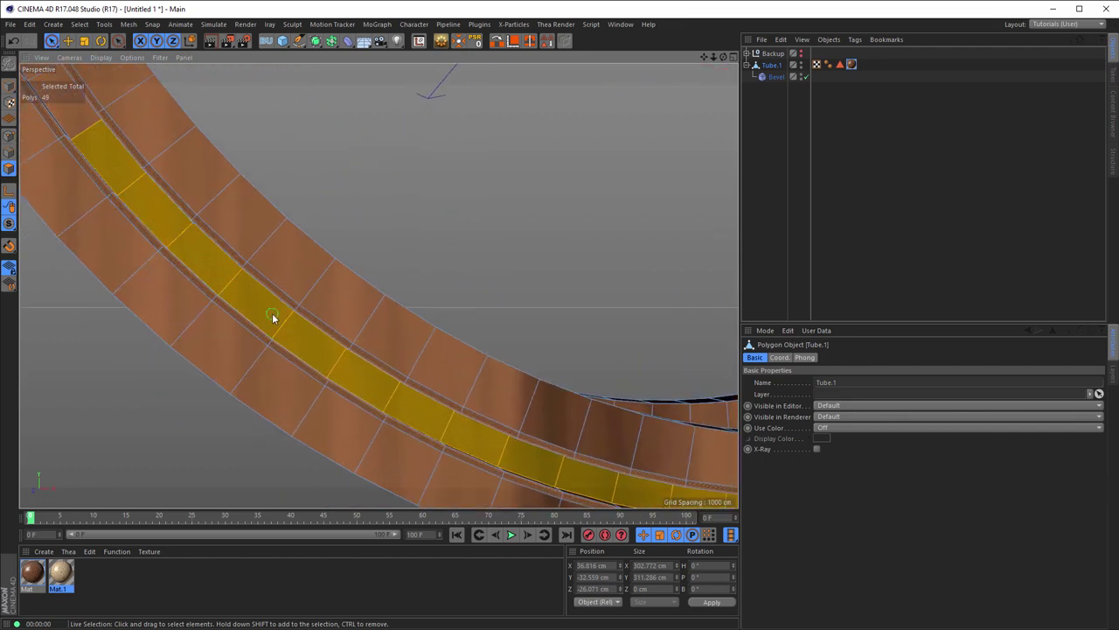
pyautogui.moveTo(213, 244)
pyautogui.keyDown('alt'); pyautogui.mouseDown()
pyautogui.moveTo(215, 225)
pyautogui.moveTo(401, 267)
pyautogui.mouseUp(); pyautogui.keyUp('alt')
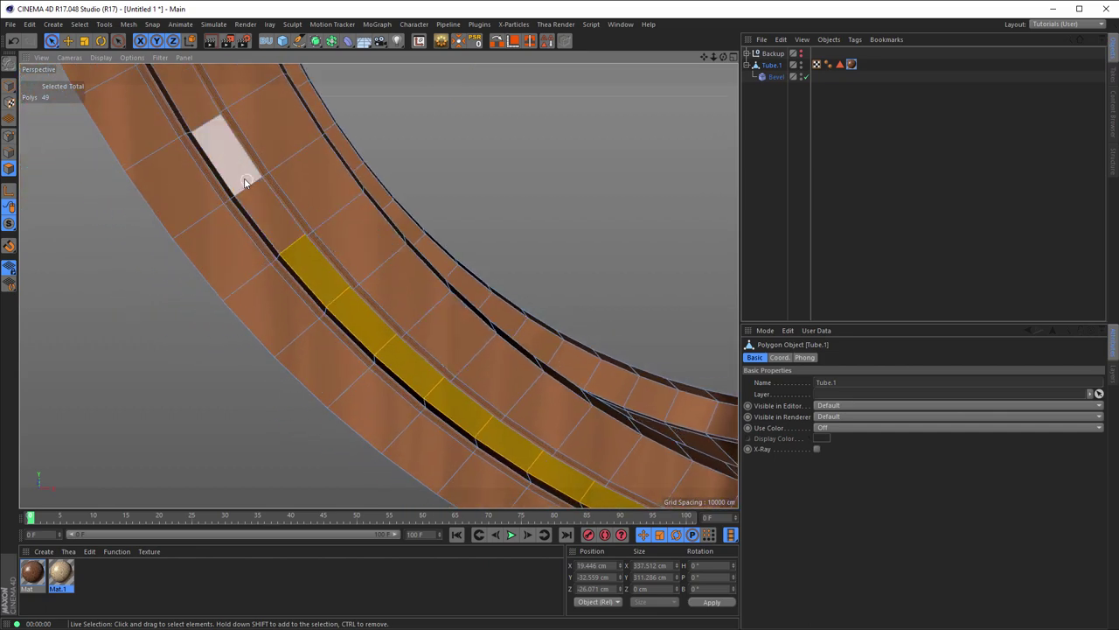
pyautogui.moveTo(244, 177)
pyautogui.keyDown('alt'); pyautogui.mouseDown()
pyautogui.moveTo(208, 155)
pyautogui.moveTo(288, 301)
pyautogui.moveTo(243, 286)
pyautogui.moveTo(347, 333)
pyautogui.moveTo(350, 320)
pyautogui.mouseUp(); pyautogui.keyUp('alt')
pyautogui.keyDown('shift'); pyautogui.moveTo(257, 257); pyautogui.dragTo(287, 318); pyautogui.keyUp('shift')
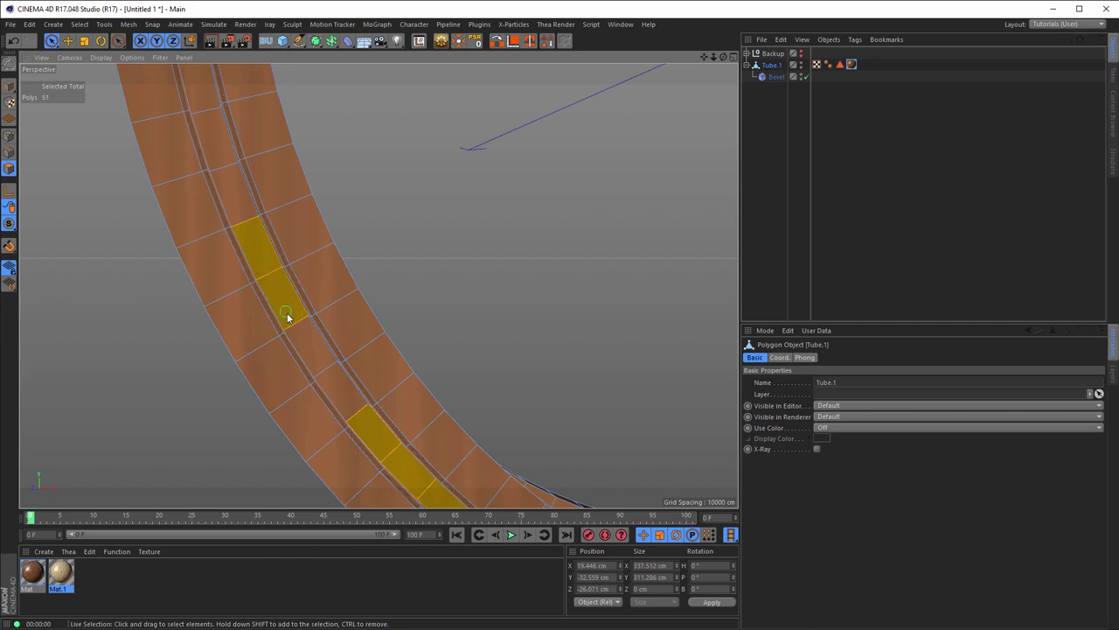
pyautogui.keyDown('shift'); pyautogui.moveTo(317, 355); pyautogui.dragTo(339, 392); pyautogui.keyUp('shift')
pyautogui.keyDown('shift'); pyautogui.click(199, 97); pyautogui.keyUp('shift')
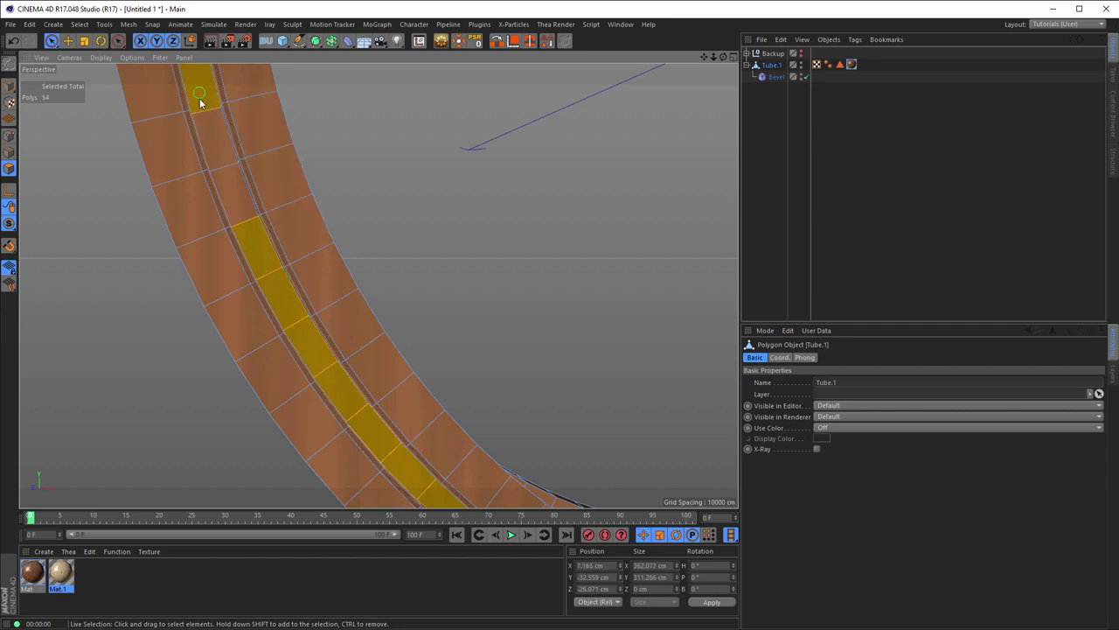
pyautogui.moveTo(219, 144)
pyautogui.keyDown('alt'); pyautogui.mouseDown()
pyautogui.moveTo(265, 347)
pyautogui.moveTo(229, 249)
pyautogui.mouseUp(); pyautogui.keyUp('alt')
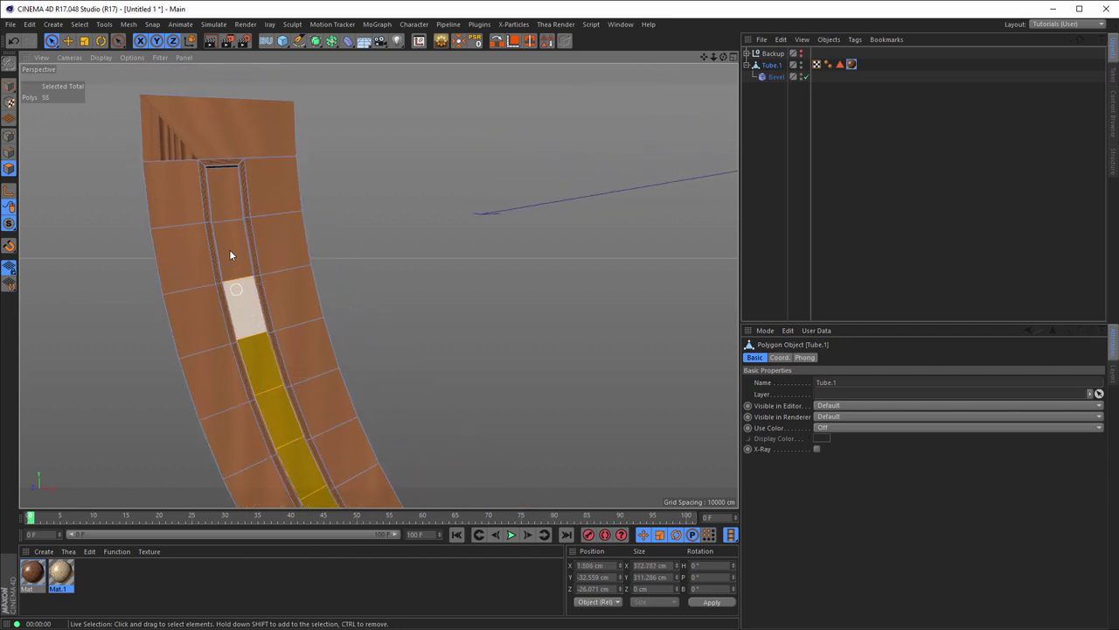
pyautogui.keyDown('alt'); pyautogui.moveTo(237, 184); pyautogui.dragTo(204, 180); pyautogui.keyUp('alt')
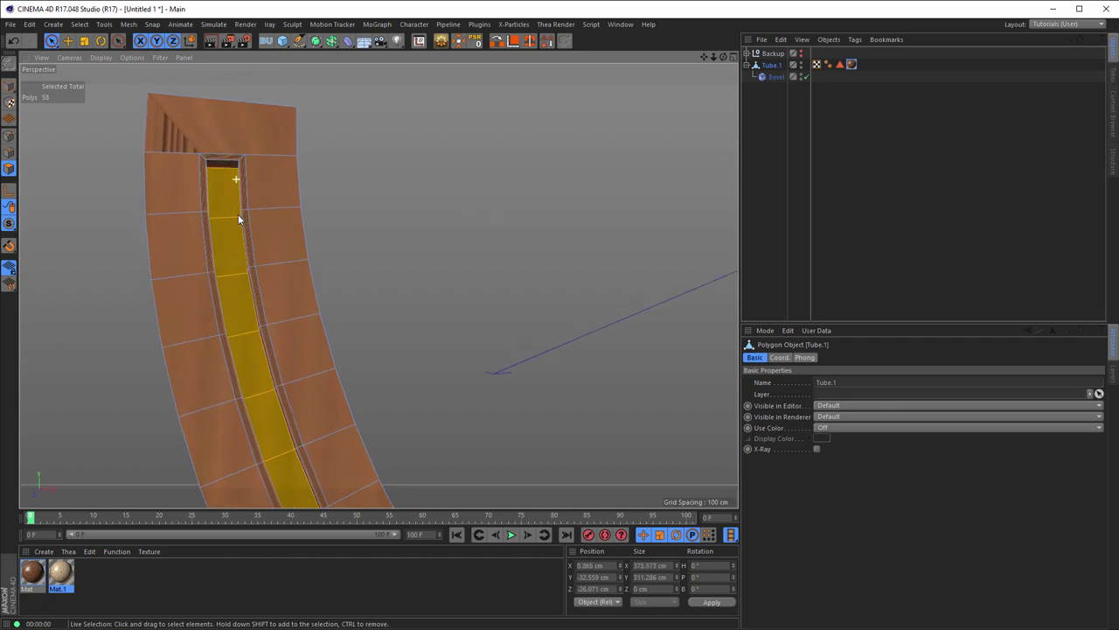
pyautogui.scroll(-5, 162, 236)
pyautogui.keyDown('alt'); pyautogui.moveTo(163, 236); pyautogui.dragTo(340, 296); pyautogui.keyUp('alt')
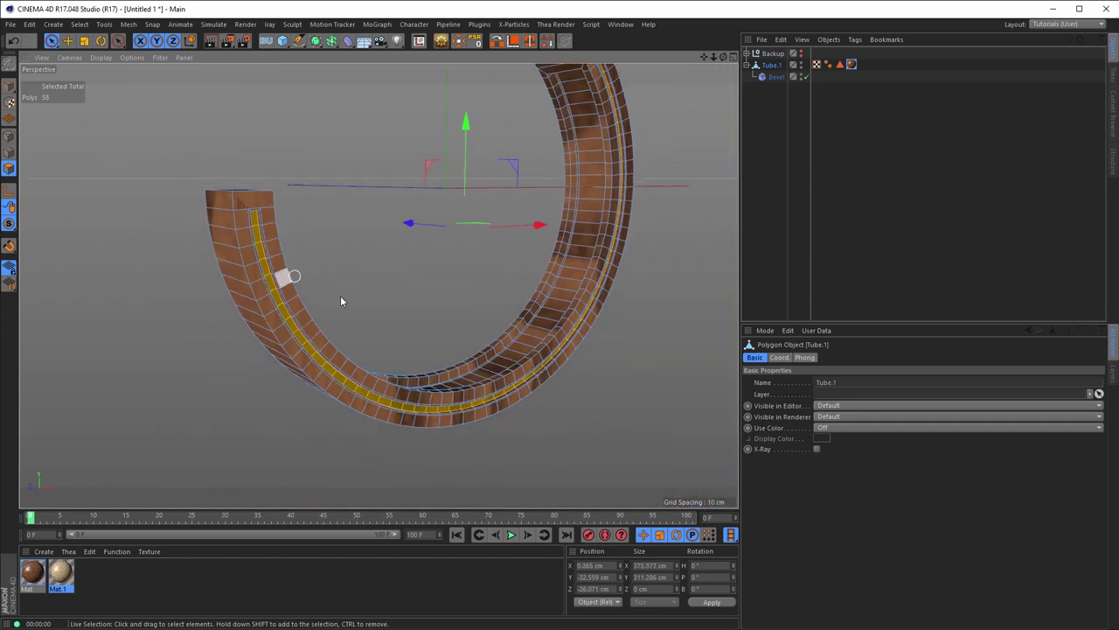
pyautogui.moveTo(560, 278)
pyautogui.keyDown('alt'); pyautogui.mouseDown()
pyautogui.moveTo(464, 335)
pyautogui.moveTo(542, 297)
pyautogui.mouseUp(); pyautogui.keyUp('alt')
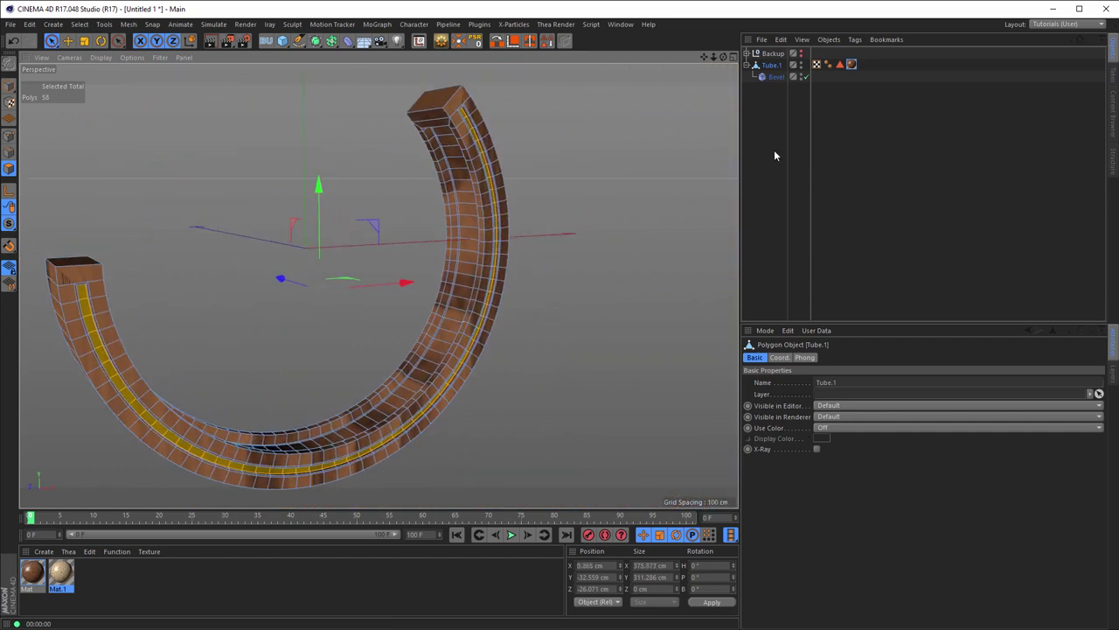
# Store the strip selection as a selection tag named Light Wood.
pyautogui.click(547, 41)
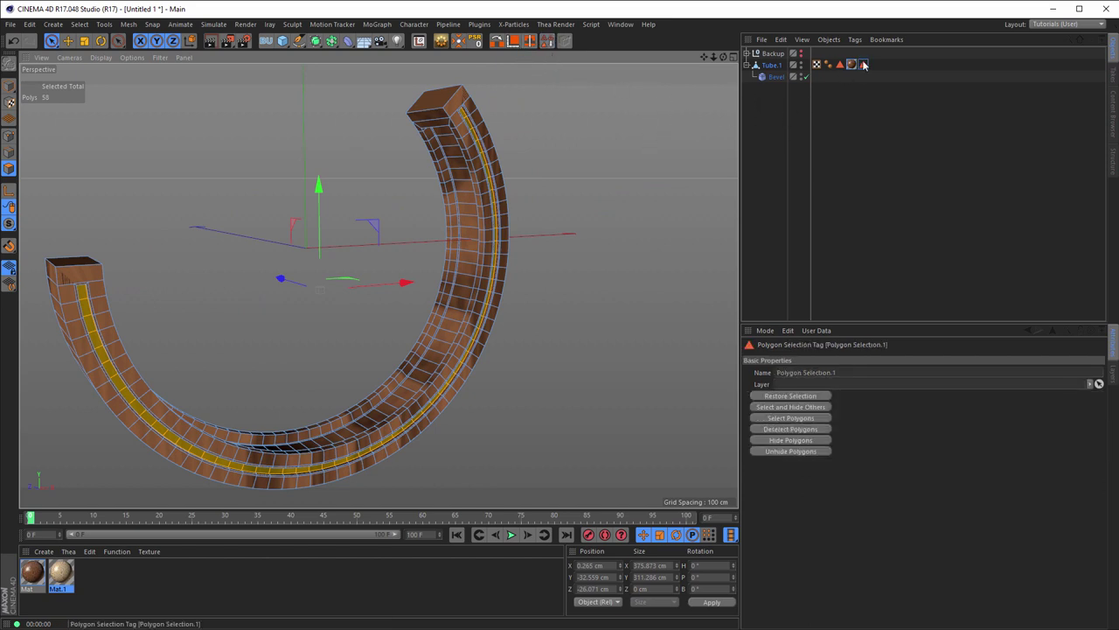
pyautogui.click(782, 373)
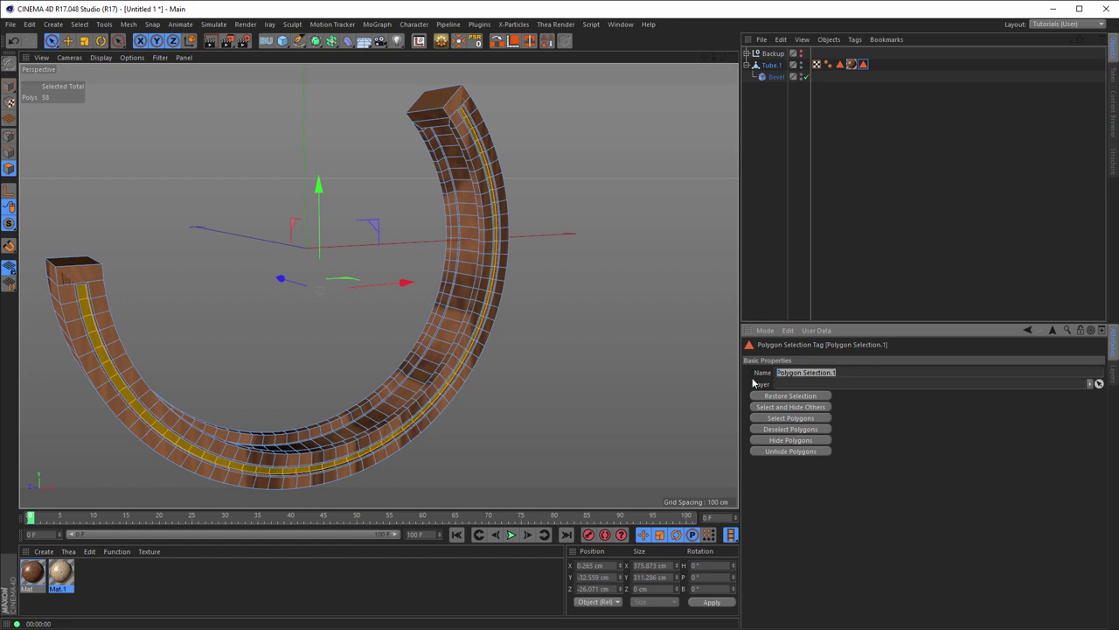
pyautogui.write('I')
pyautogui.write('ght')
pyautogui.write(' Woo')
pyautogui.write('d')
pyautogui.press('Return')
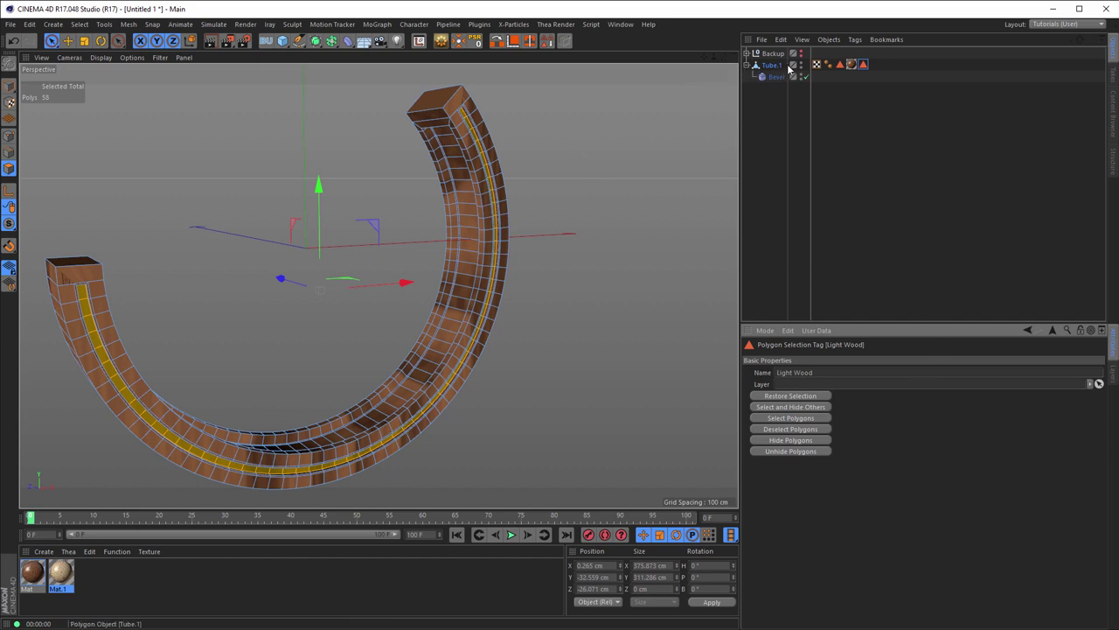
# Apply Mat.1 to Tube.1 restricted to the Light Wood selection.
pyautogui.moveTo(62, 577); pyautogui.dragTo(772, 68)
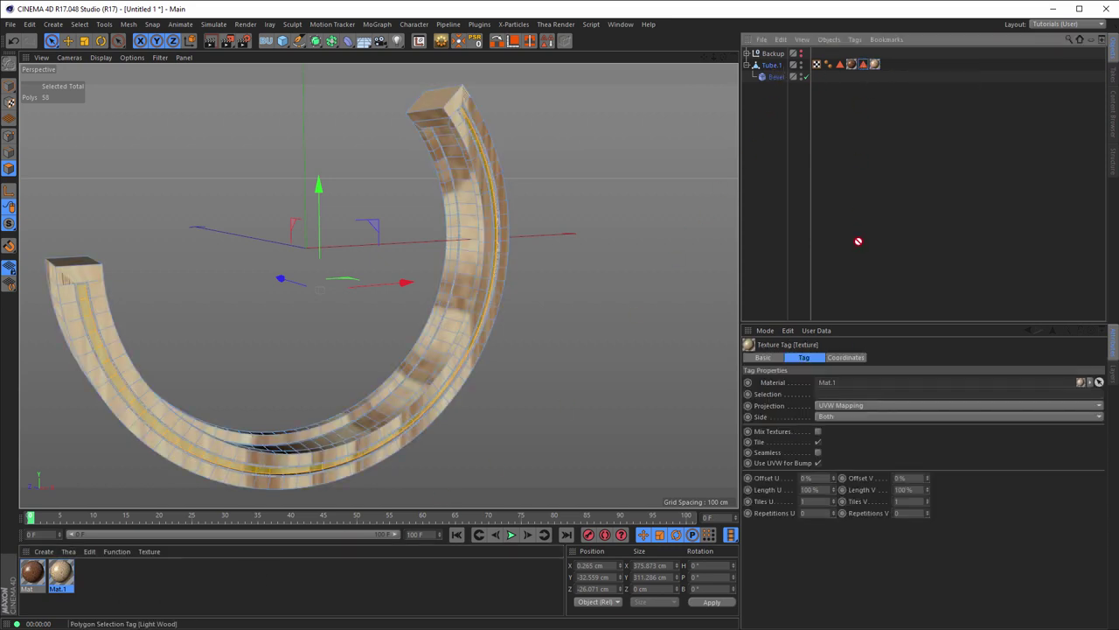
pyautogui.moveTo(858, 241); pyautogui.dragTo(848, 397)
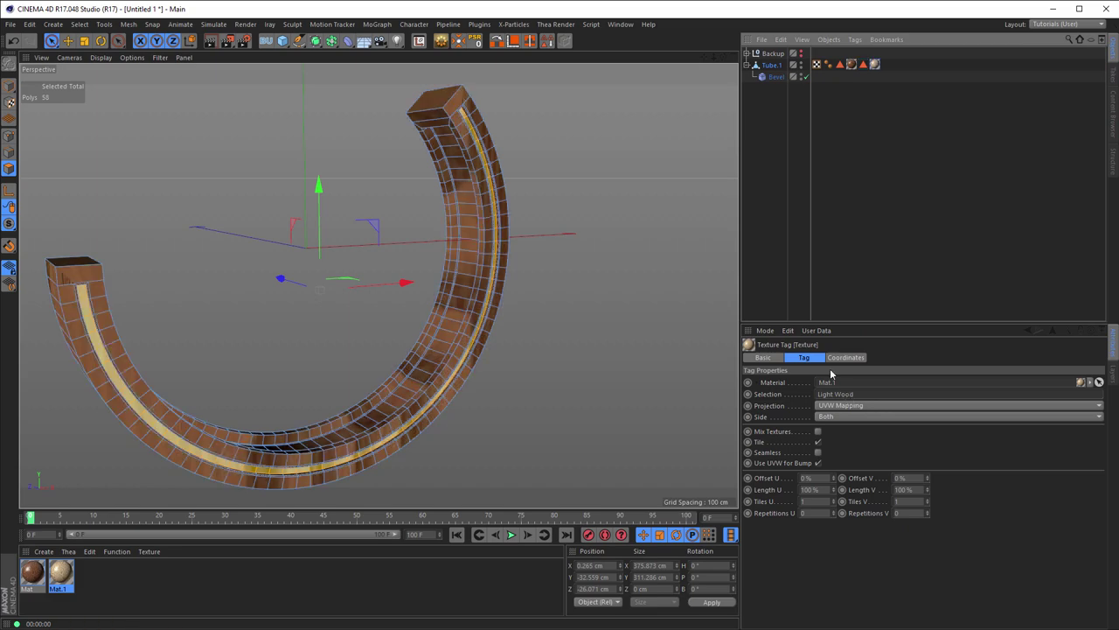
pyautogui.moveTo(463, 126)
pyautogui.keyDown('alt'); pyautogui.mouseDown()
pyautogui.moveTo(521, 115)
pyautogui.moveTo(480, 131)
pyautogui.mouseUp(); pyautogui.keyUp('alt')
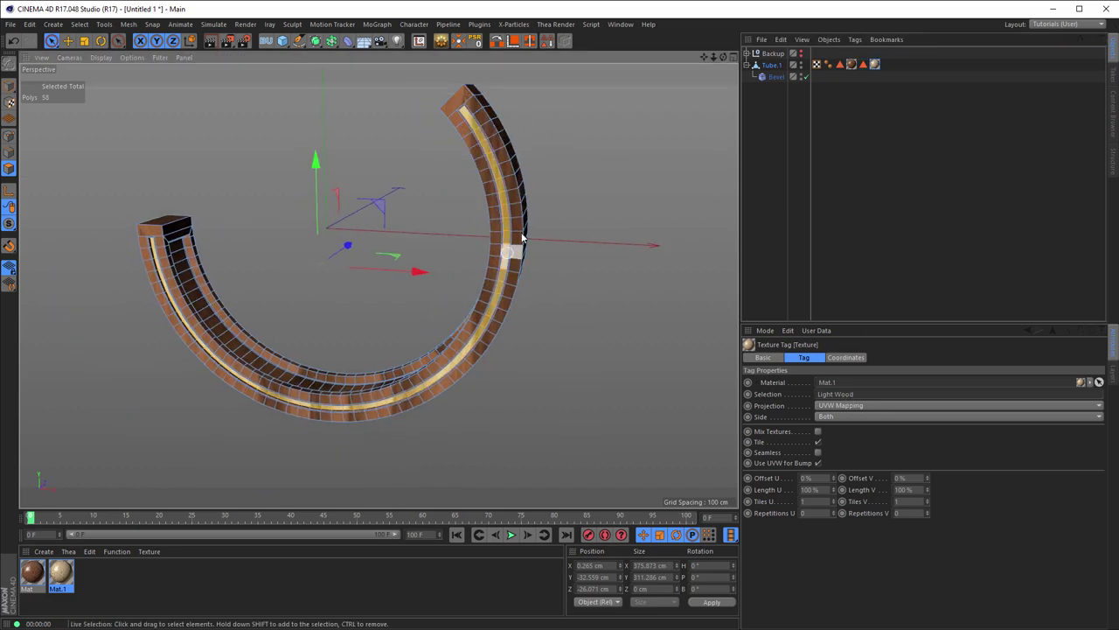
pyautogui.click(10, 85)
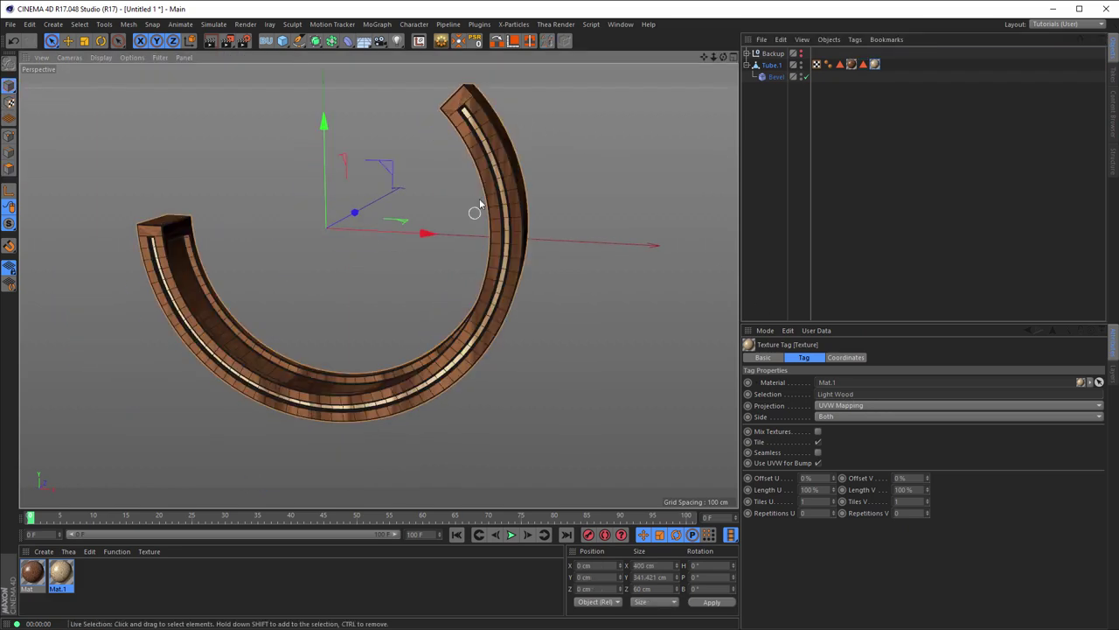
pyautogui.keyDown('alt'); pyautogui.moveTo(475, 208); pyautogui.dragTo(458, 195); pyautogui.keyUp('alt')
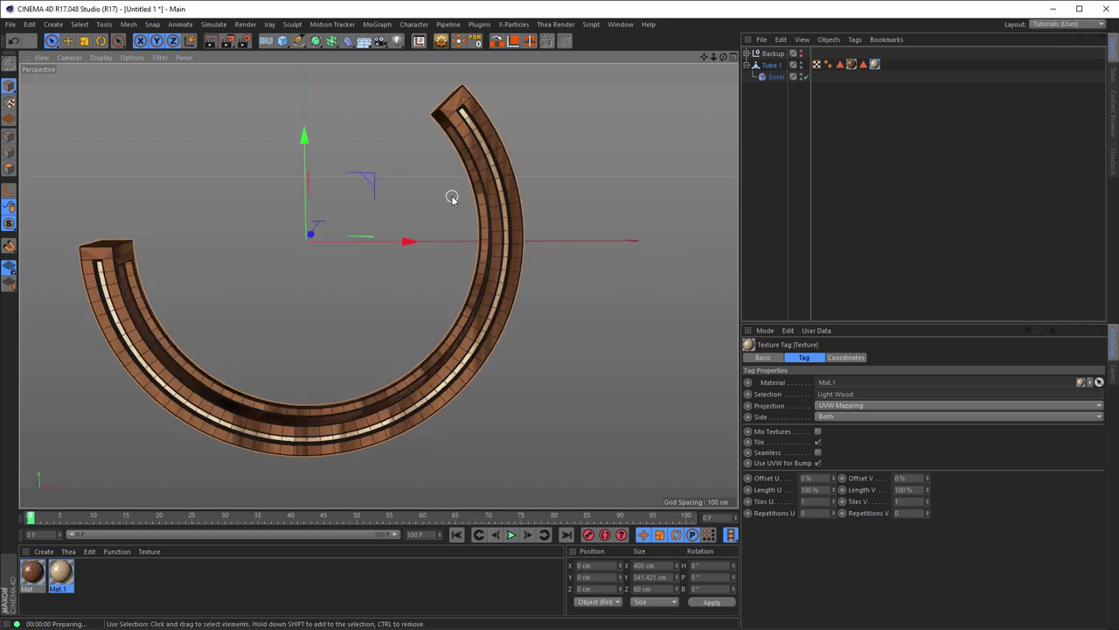
pyautogui.hotkey('ctrl', 'r')
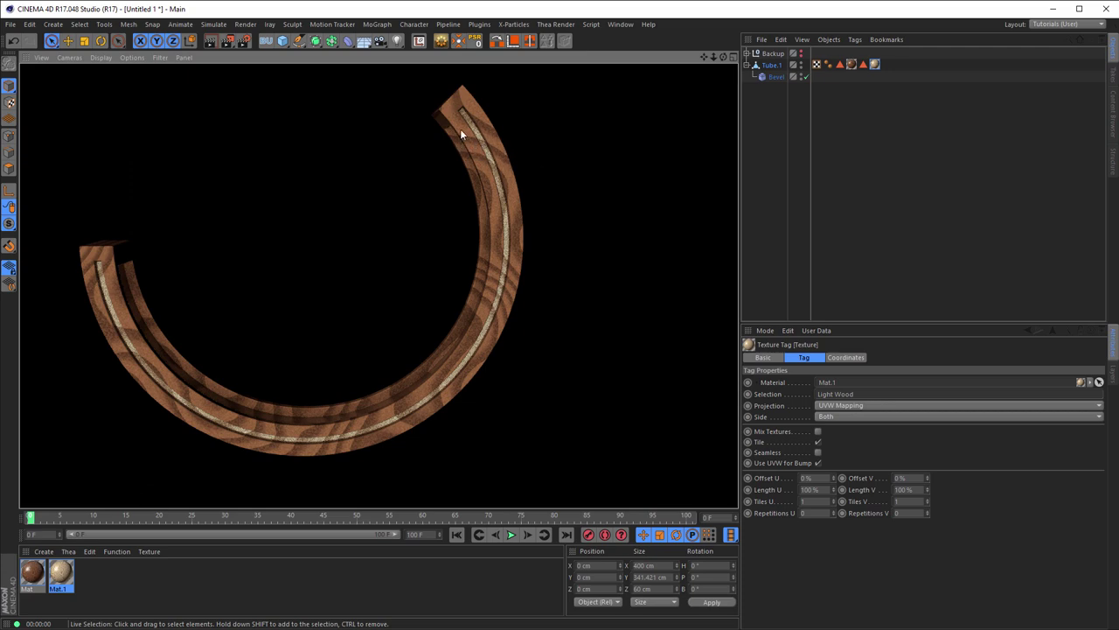
pyautogui.moveTo(532, 286)
pyautogui.keyDown('alt'); pyautogui.mouseDown()
pyautogui.moveTo(513, 186)
pyautogui.moveTo(505, 197)
pyautogui.mouseUp(); pyautogui.keyUp('alt')
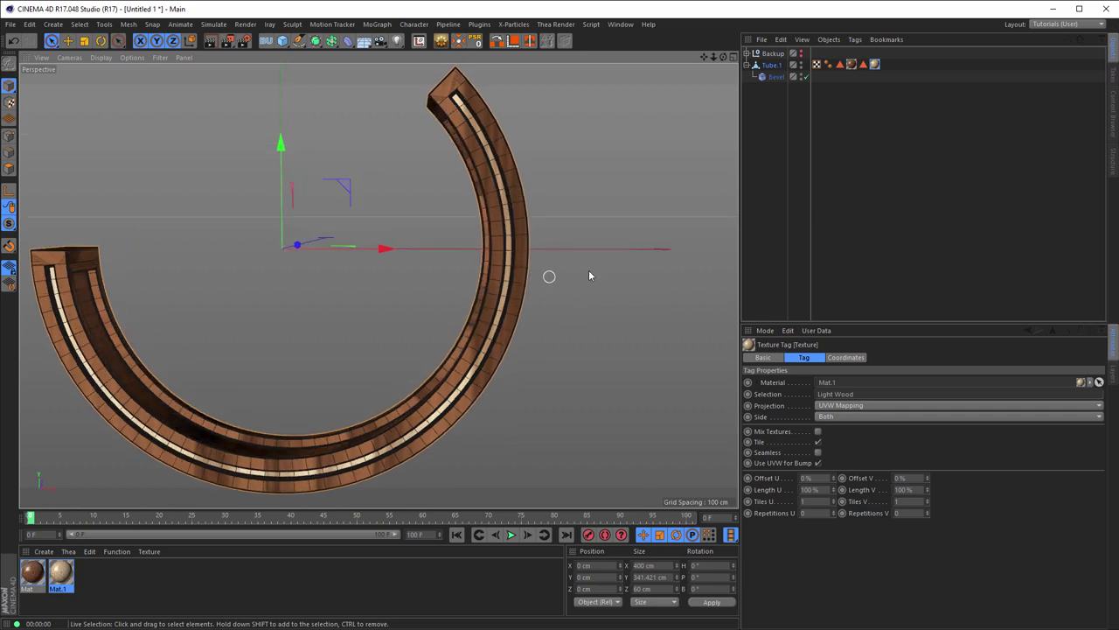
# Set Mat.1's Pinewood Scale to 70%, Stretch 15 and Ring Scale 15%.
pyautogui.doubleClick(63, 575)
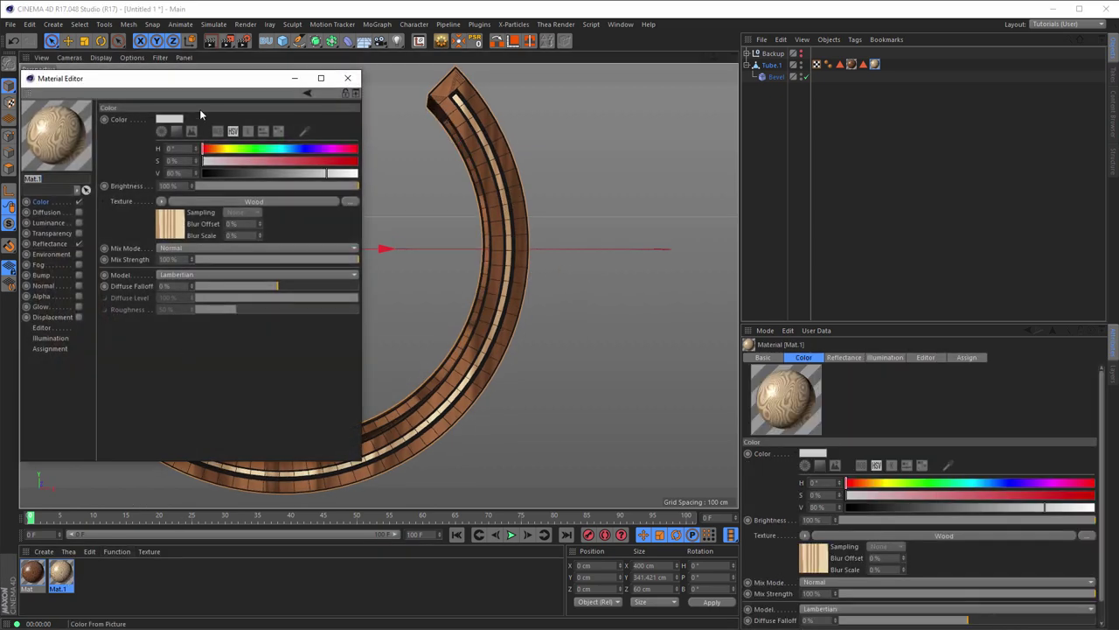
pyautogui.moveTo(199, 81); pyautogui.dragTo(618, 117)
pyautogui.click(588, 262)
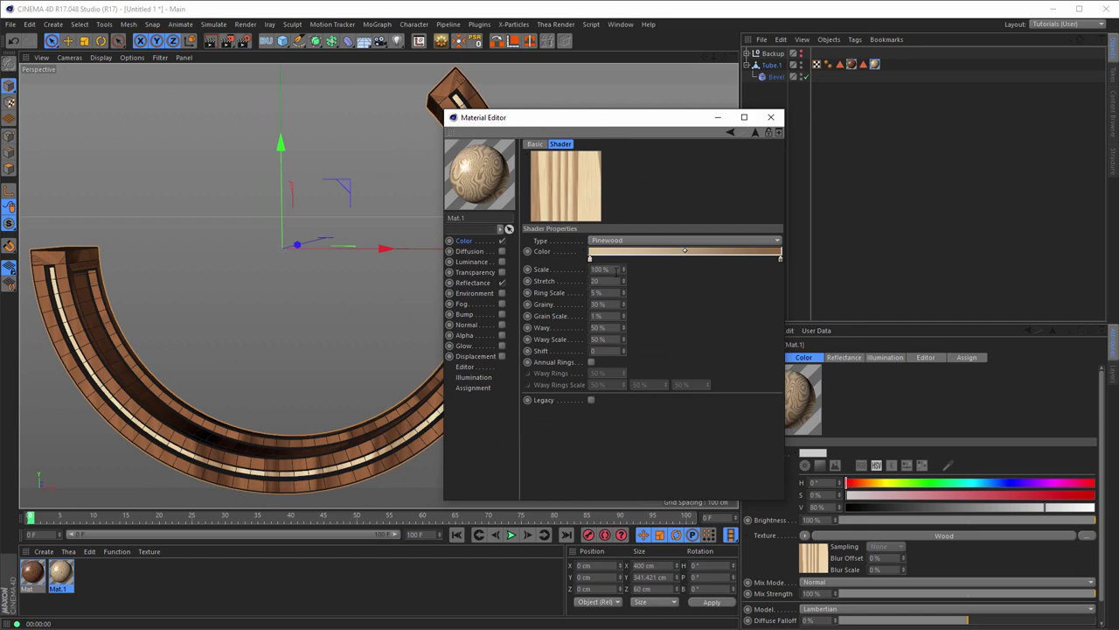
pyautogui.doubleClick(618, 271)
pyautogui.write('70')
pyautogui.press('Return')
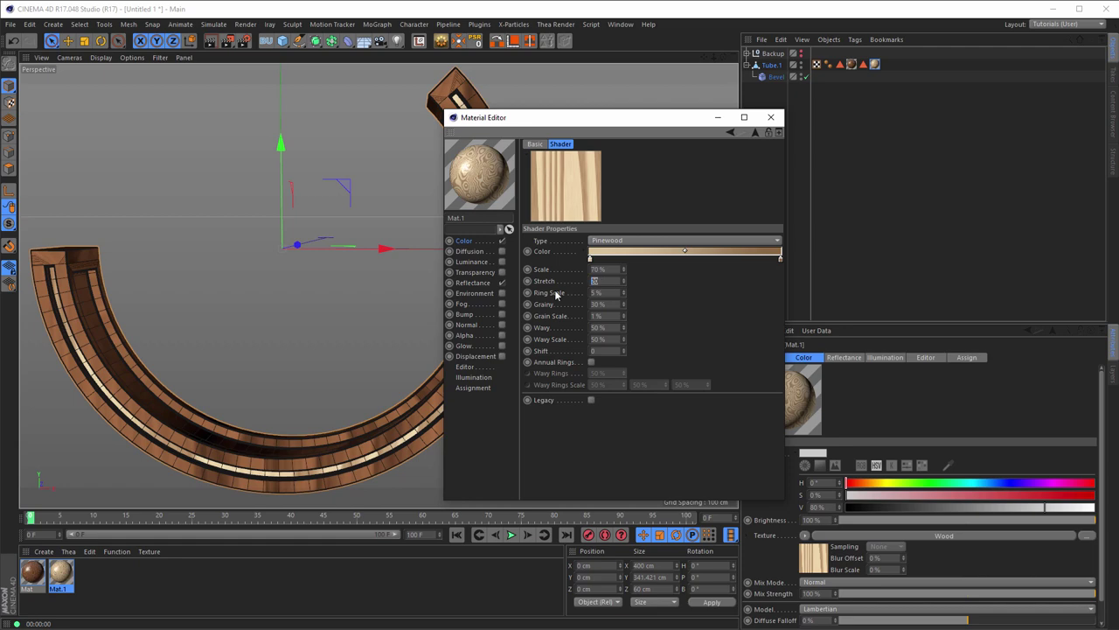
pyautogui.write('15')
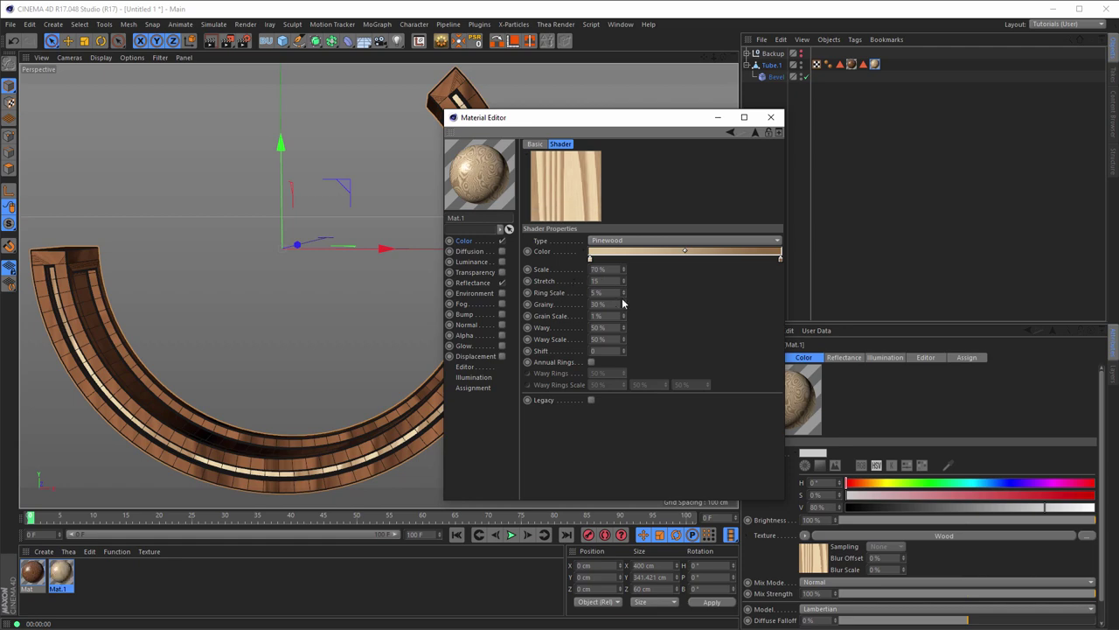
pyautogui.doubleClick(623, 293)
pyautogui.write('15')
pyautogui.press('Return')
# Set Grainy 10%, Grain Scale 5%, Wavy 30% and Wavy Scale 60%, then close the editor.
pyautogui.doubleClick(600, 304)
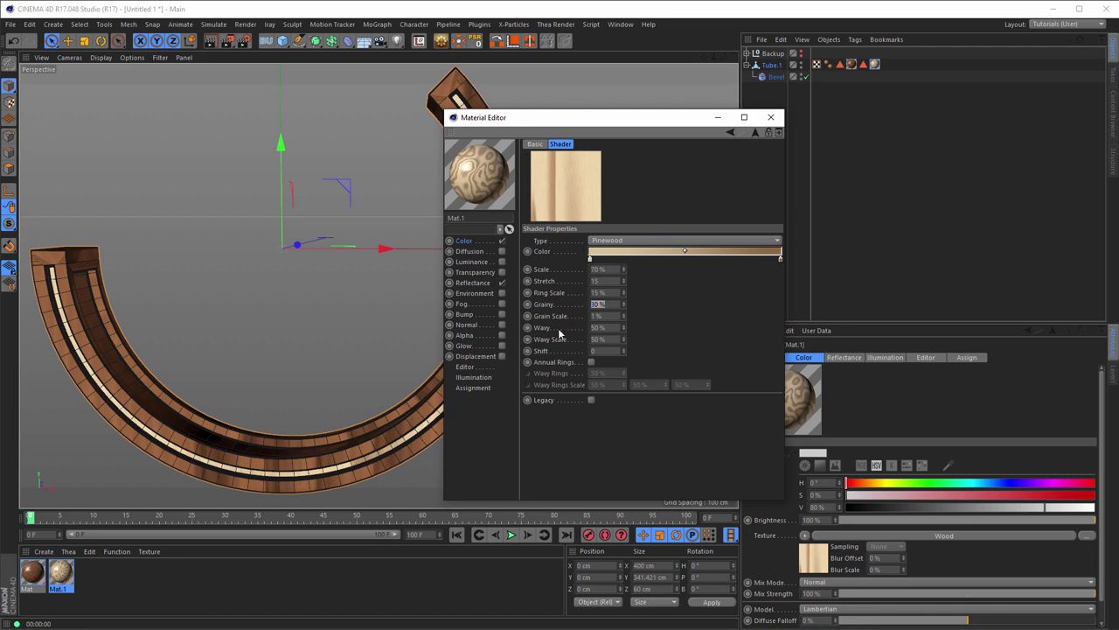
pyautogui.doubleClick(614, 317)
pyautogui.write('5')
pyautogui.press('Return')
pyautogui.doubleClick(604, 304)
pyautogui.press('Return')
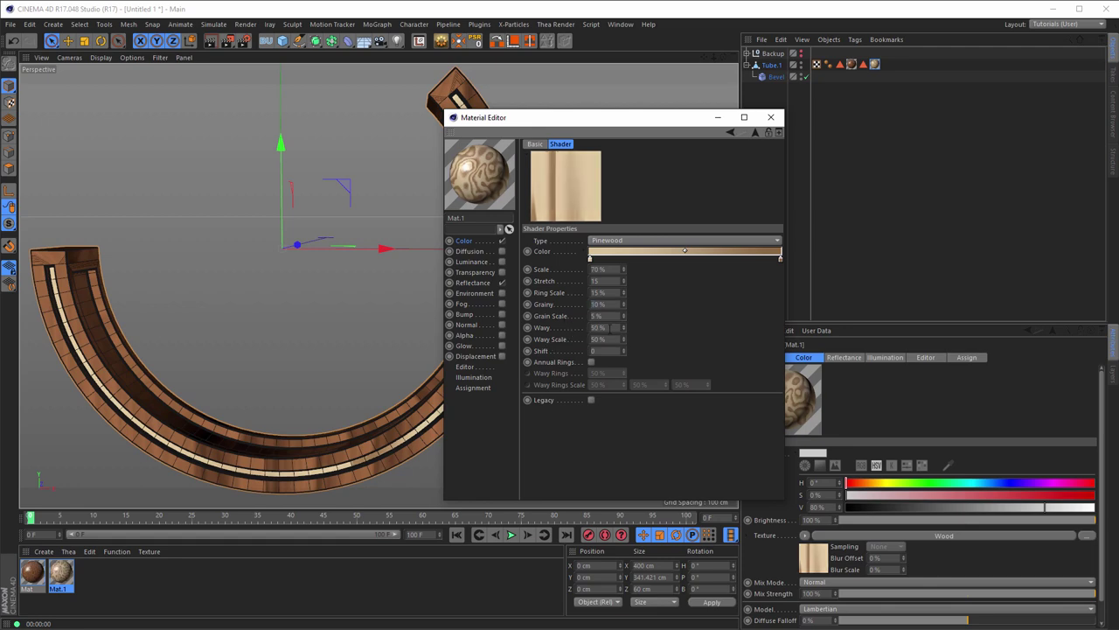
pyautogui.doubleClick(605, 328)
pyautogui.write('30')
pyautogui.press('Return')
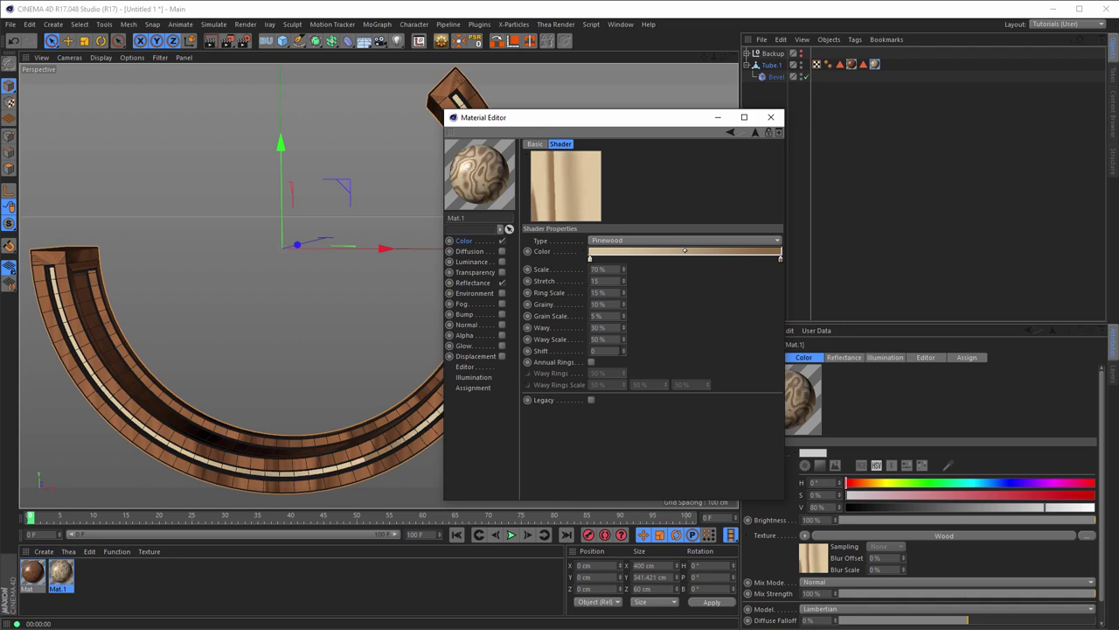
pyautogui.doubleClick(610, 341)
pyautogui.write('60')
pyautogui.press('Return')
pyautogui.click(770, 116)
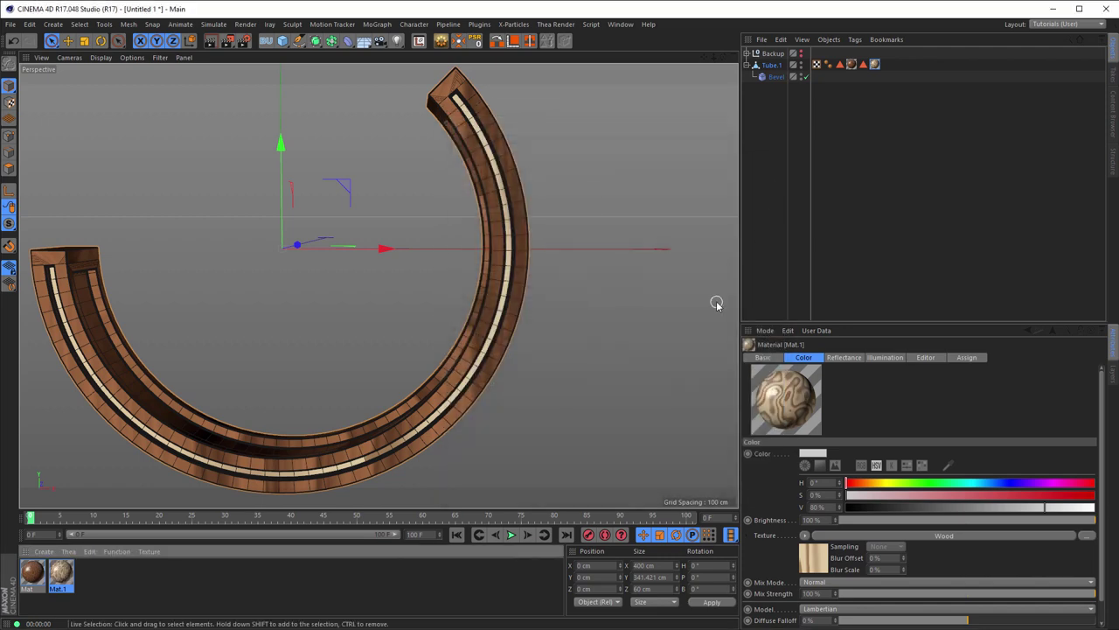
pyautogui.hotkey('ctrl', 'r')
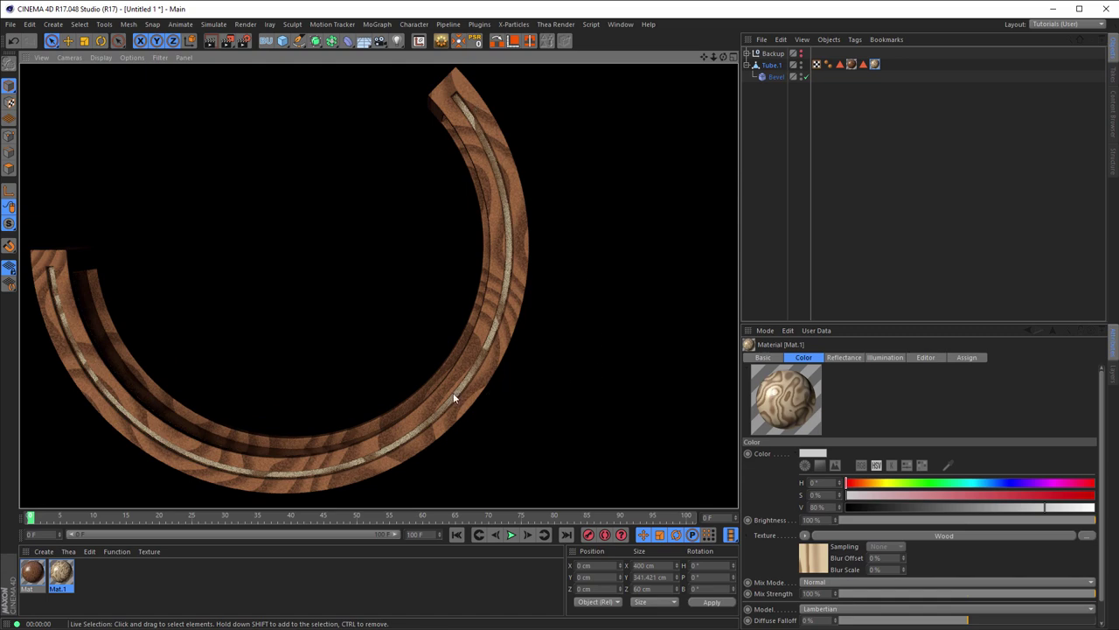
pyautogui.moveTo(453, 392)
pyautogui.keyDown('alt'); pyautogui.mouseDown()
pyautogui.moveTo(447, 369)
pyautogui.moveTo(400, 364)
pyautogui.moveTo(392, 379)
pyautogui.moveTo(499, 312)
pyautogui.moveTo(493, 182)
pyautogui.mouseUp(); pyautogui.keyUp('alt')
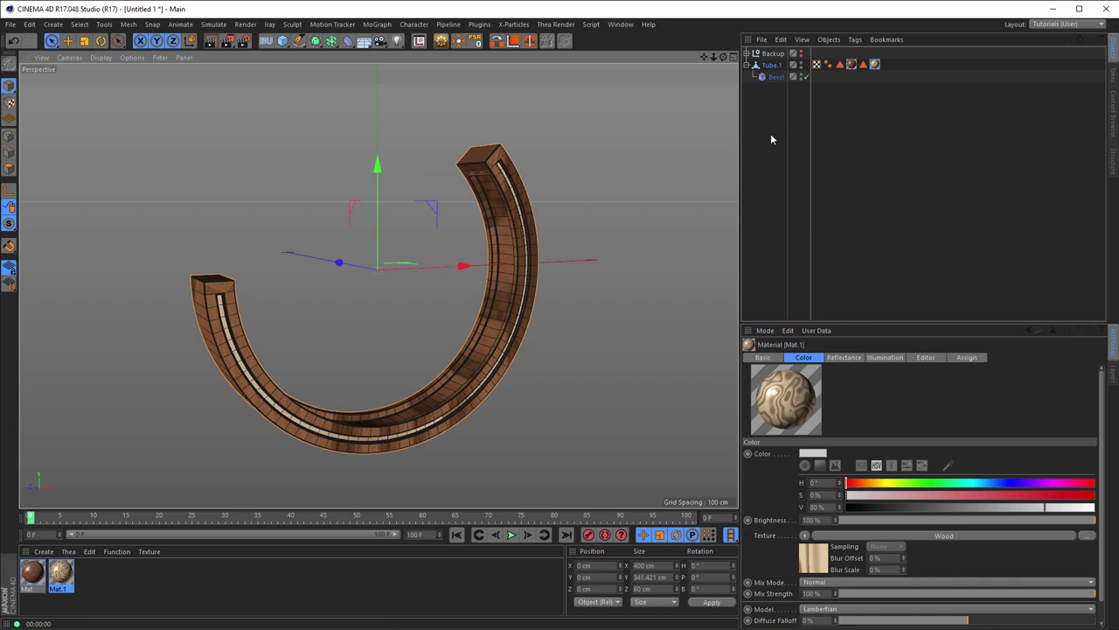
pyautogui.scroll(3, 510, 190)
pyautogui.scroll(2, 511, 191)
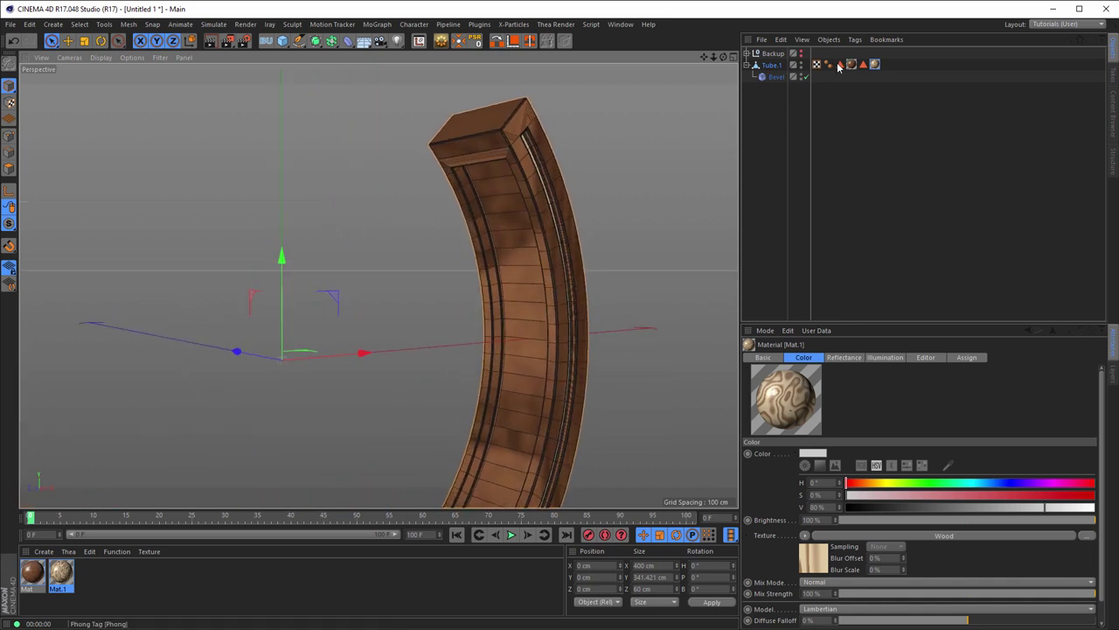
# Rename Tube.1's Polygon Selection tag to Crystals.
pyautogui.click(840, 64)
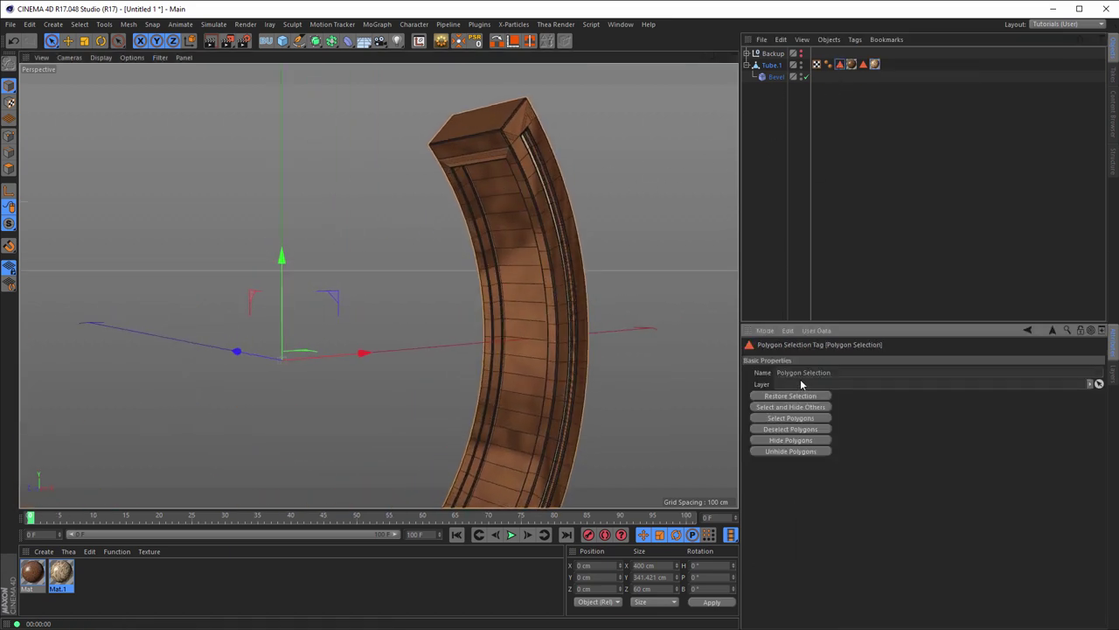
pyautogui.click(863, 374)
pyautogui.write('C')
pyautogui.write('l')
pyautogui.write('als')
pyautogui.press('Return')
# Restore the Crystals tag's 56 stored polygons and inspect the strip.
pyautogui.doubleClick(841, 64)
pyautogui.keyDown('alt'); pyautogui.moveTo(502, 206); pyautogui.dragTo(490, 186); pyautogui.keyUp('alt')
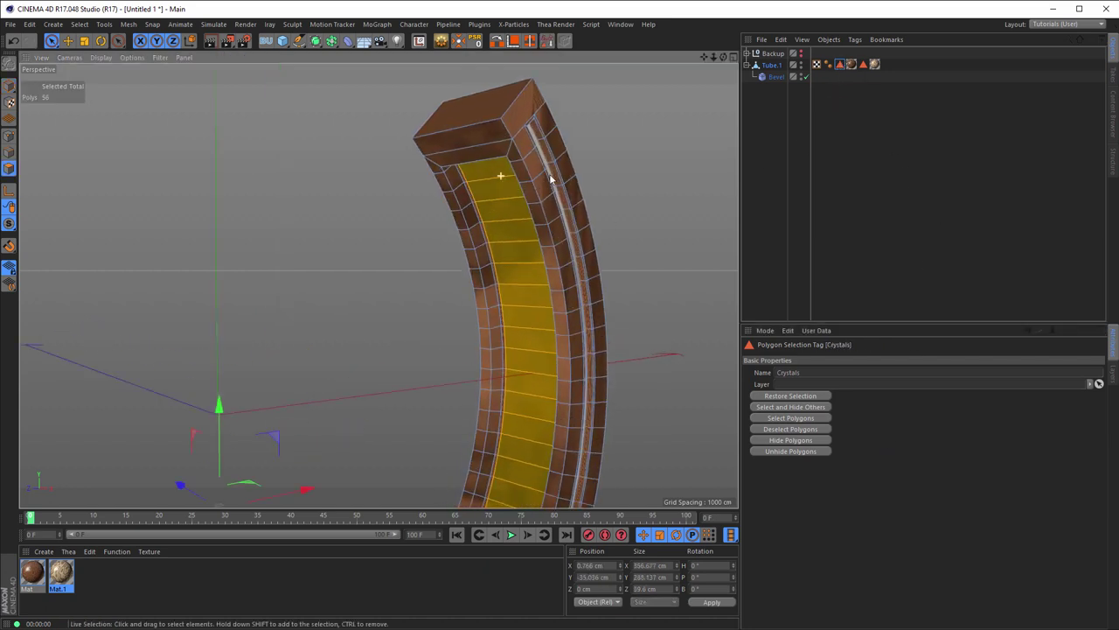
pyautogui.scroll(5, 469, 190)
pyautogui.moveTo(440, 247)
pyautogui.keyDown('alt'); pyautogui.mouseDown()
pyautogui.moveTo(437, 195)
pyautogui.moveTo(458, 195)
pyautogui.mouseUp(); pyautogui.keyUp('alt')
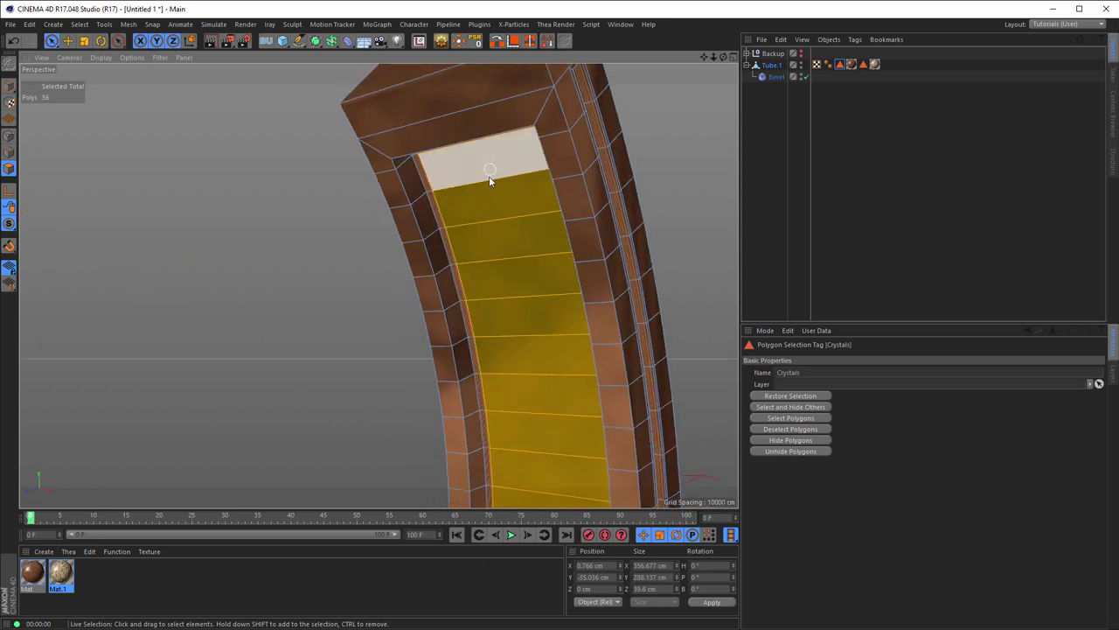
pyautogui.scroll(-5, 485, 296)
pyautogui.moveTo(485, 296)
pyautogui.keyDown('alt'); pyautogui.mouseDown()
pyautogui.moveTo(565, 292)
pyautogui.moveTo(513, 283)
pyautogui.mouseUp(); pyautogui.keyUp('alt')
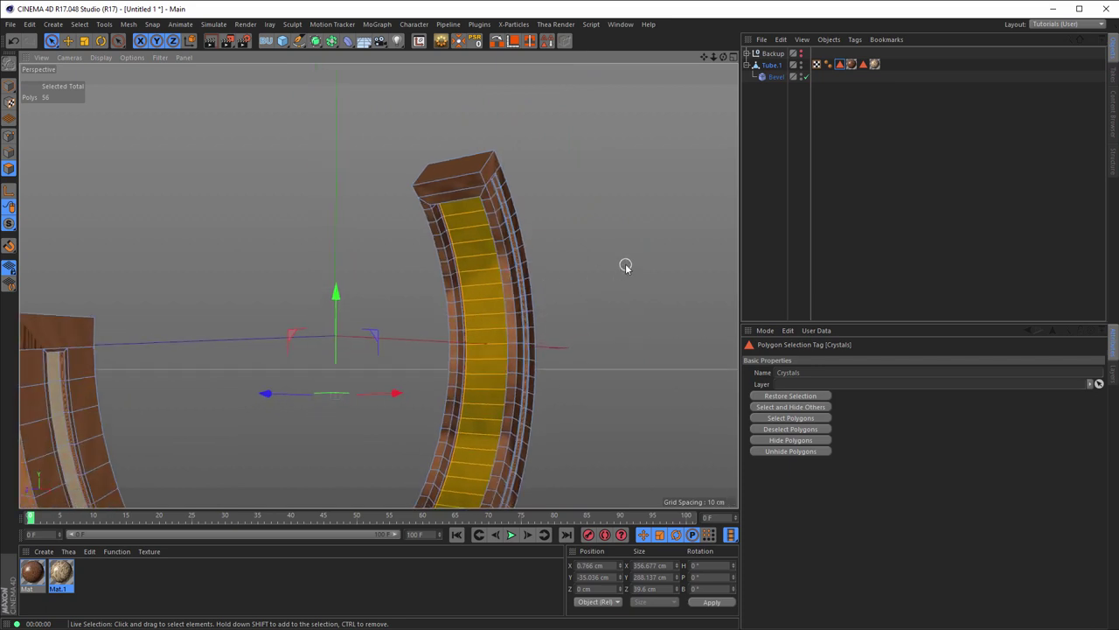
# Activate the Knife tool in Plane mode with Slice enabled.
pyautogui.press('k')
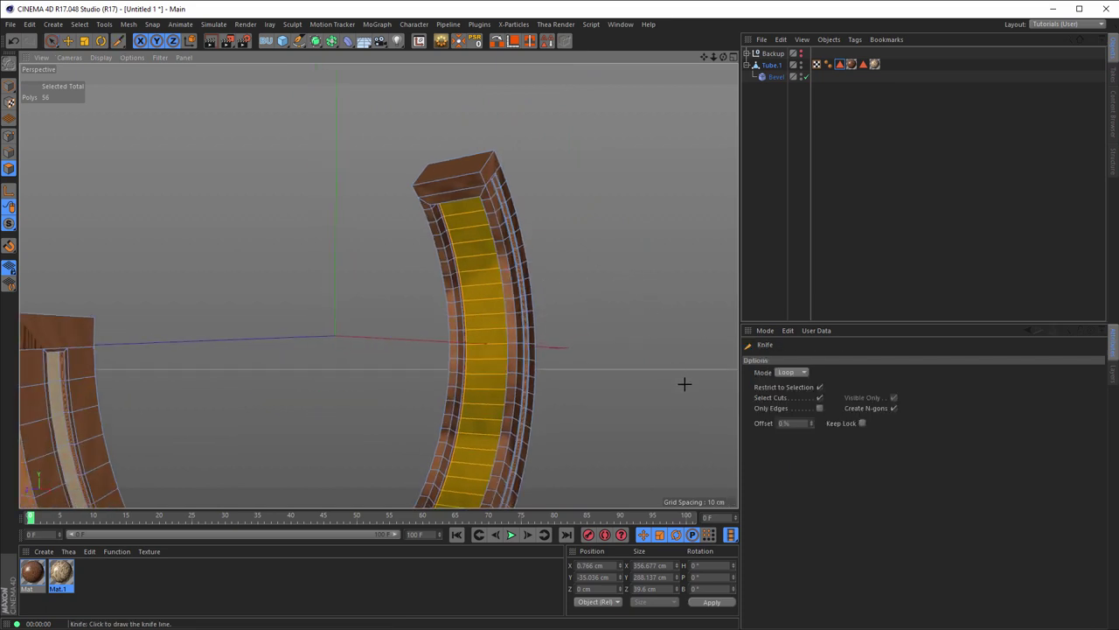
pyautogui.click(784, 372)
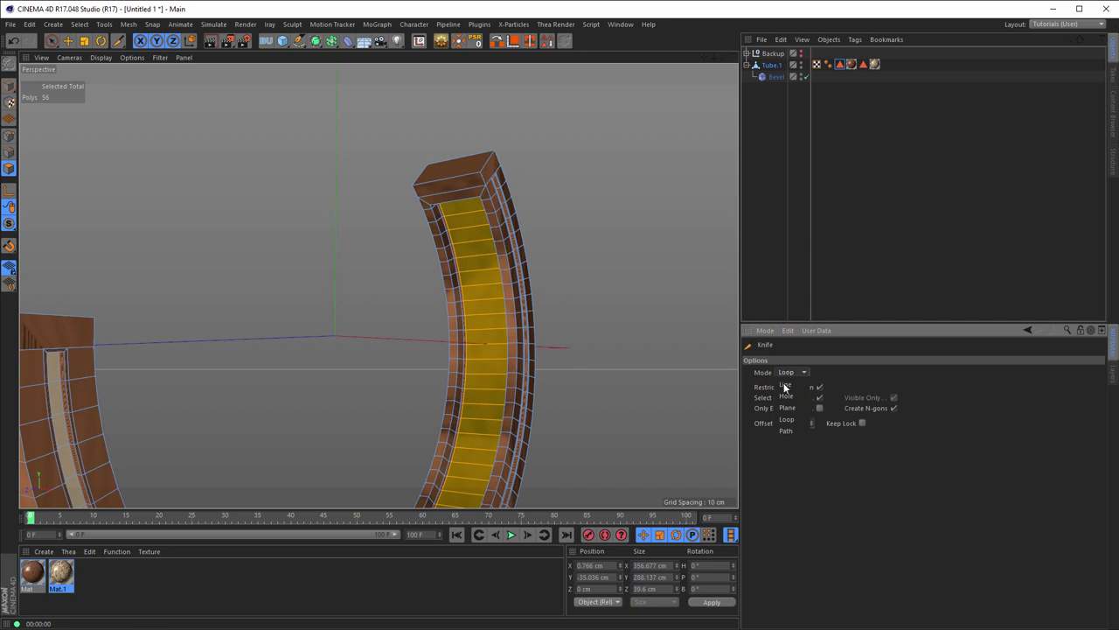
pyautogui.click(790, 407)
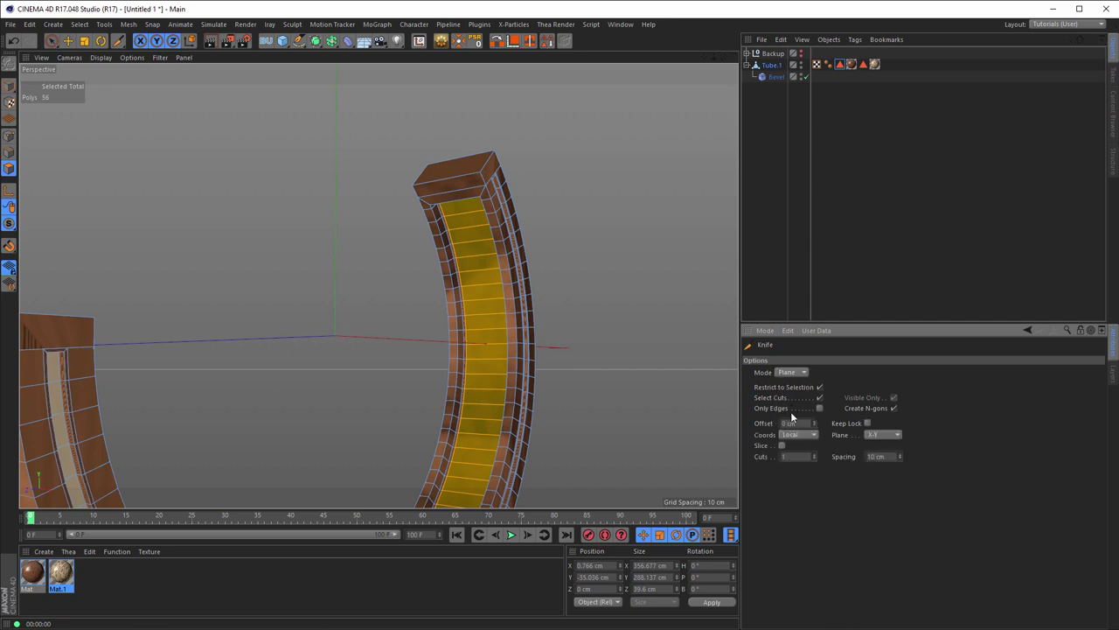
pyautogui.click(783, 445)
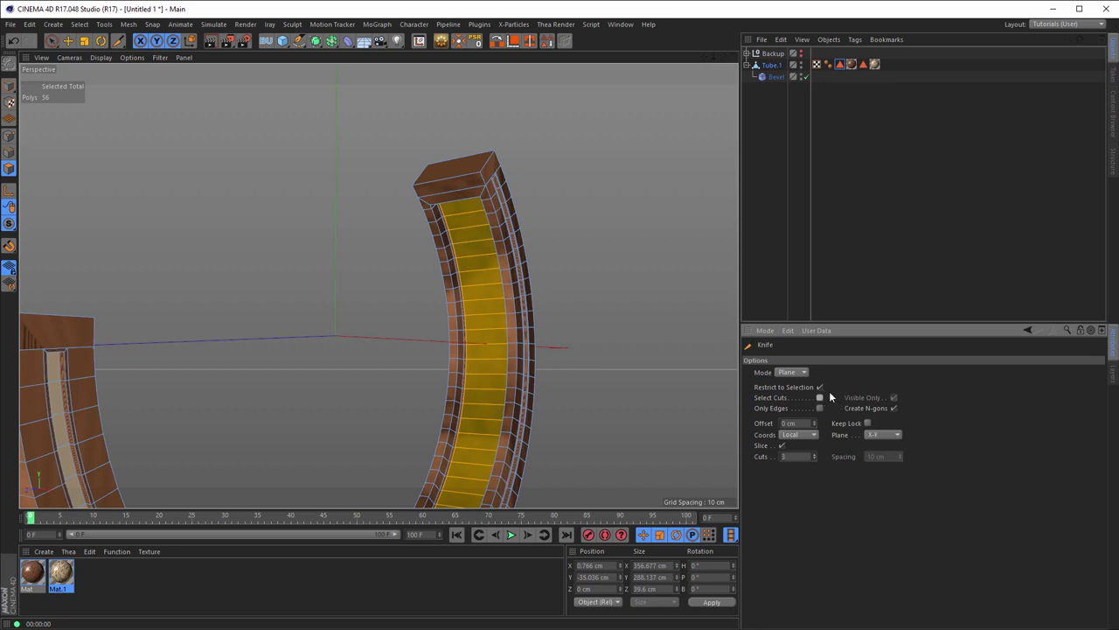
# Commit the 3-cut knife plane slices on the tube's inner strip and return to Model mode.
pyautogui.click(467, 234)
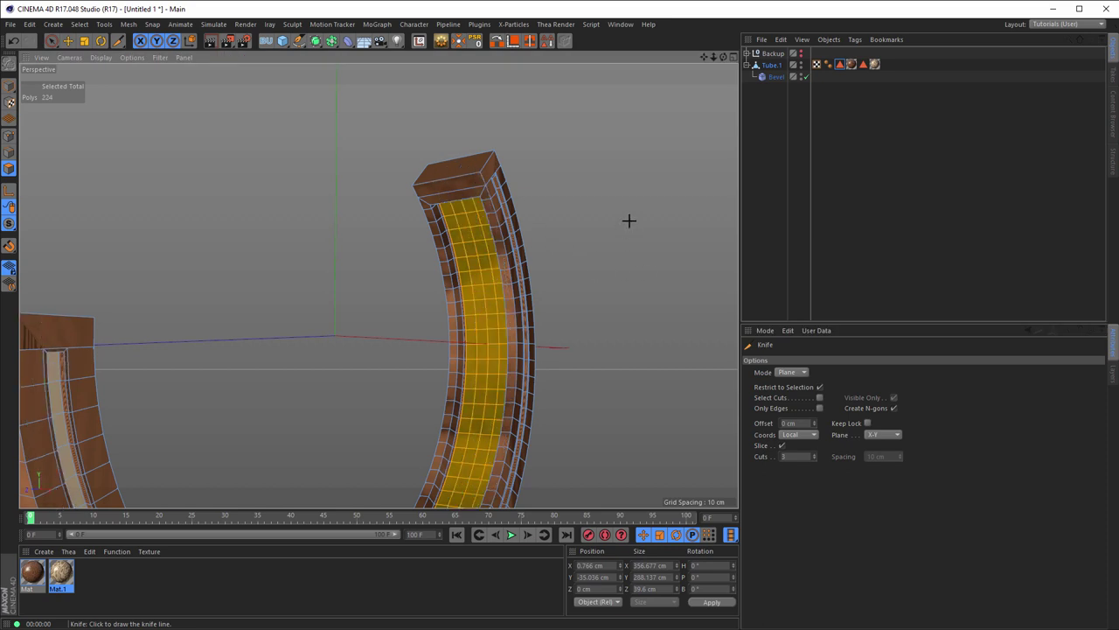
pyautogui.keyDown('alt'); pyautogui.moveTo(559, 241); pyautogui.dragTo(582, 253); pyautogui.keyUp('alt')
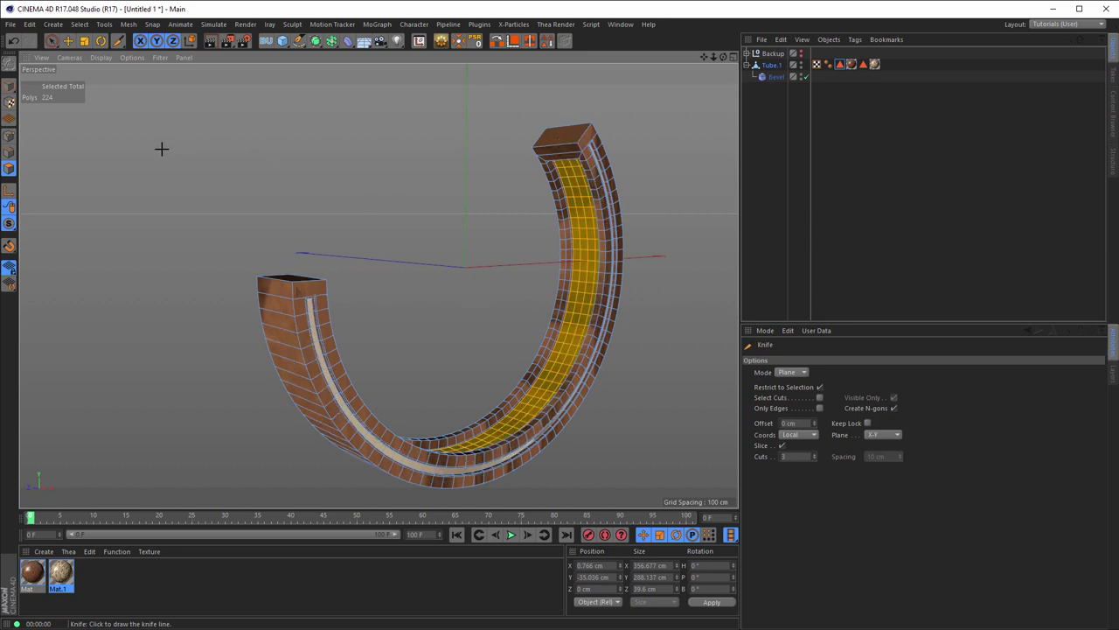
pyautogui.click(9, 86)
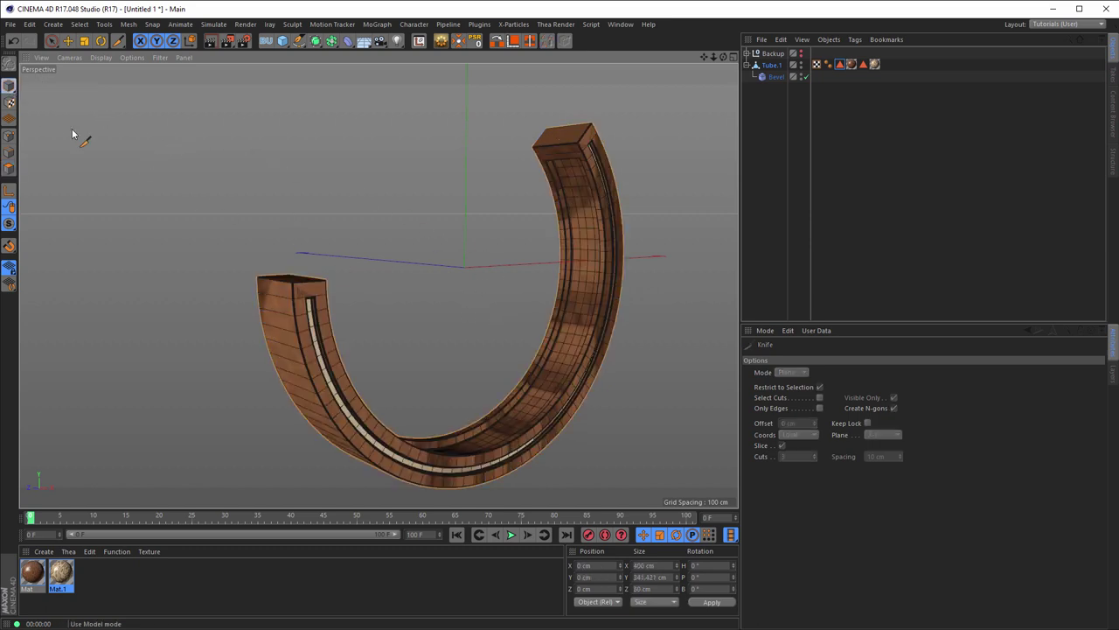
pyautogui.moveTo(532, 290)
pyautogui.keyDown('alt'); pyautogui.mouseDown()
pyautogui.moveTo(555, 285)
pyautogui.moveTo(488, 279)
pyautogui.mouseUp(); pyautogui.keyUp('alt')
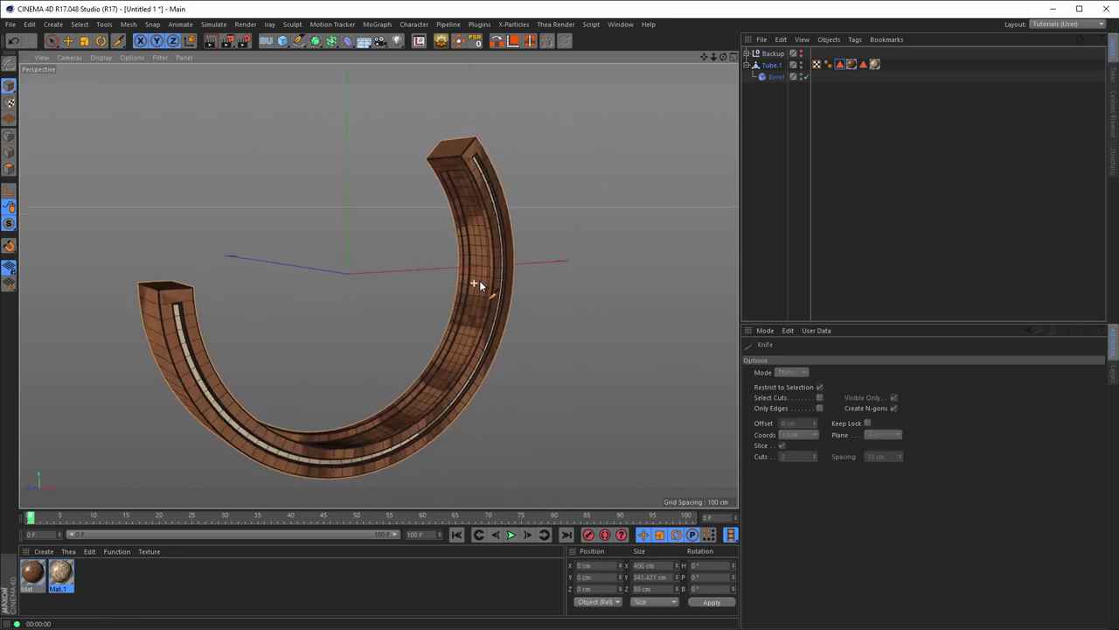
# Create material Mat.2 and enable Intensity-type displacement on it.
pyautogui.doubleClick(109, 572)
pyautogui.doubleClick(32, 573)
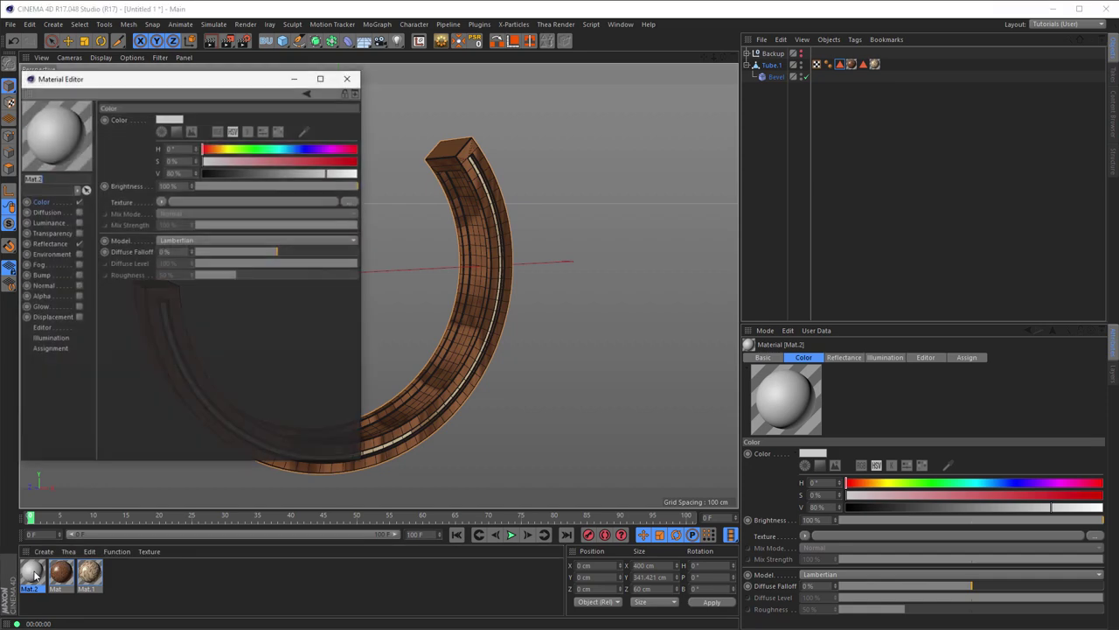
pyautogui.moveTo(217, 71)
pyautogui.mouseDown()
pyautogui.moveTo(801, 238)
pyautogui.moveTo(797, 212)
pyautogui.mouseUp()
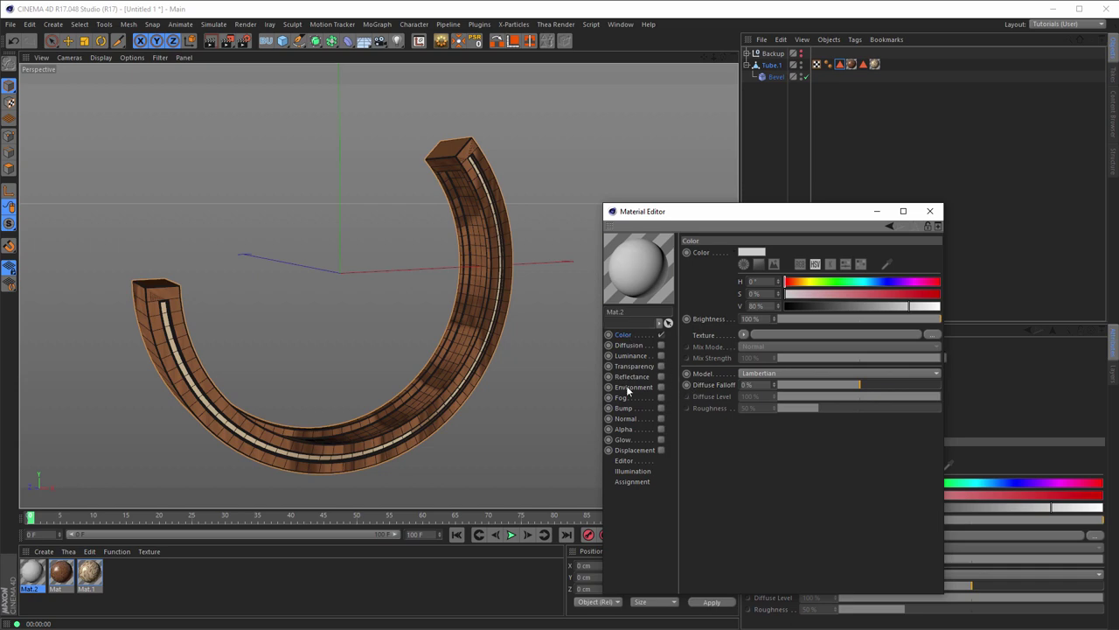
pyautogui.click(661, 449)
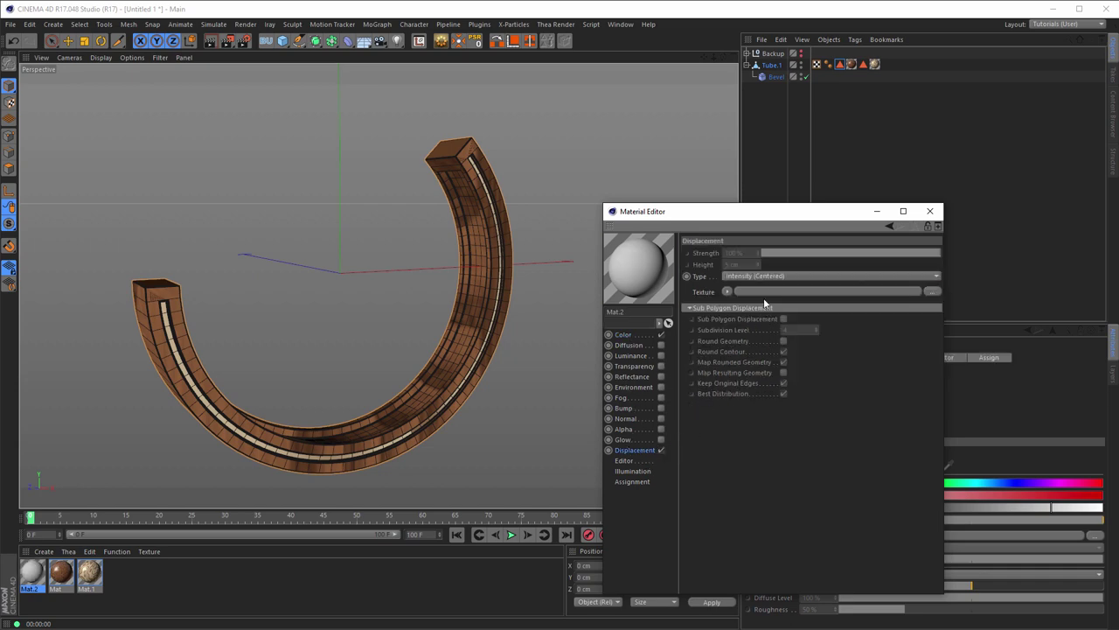
pyautogui.click(744, 276)
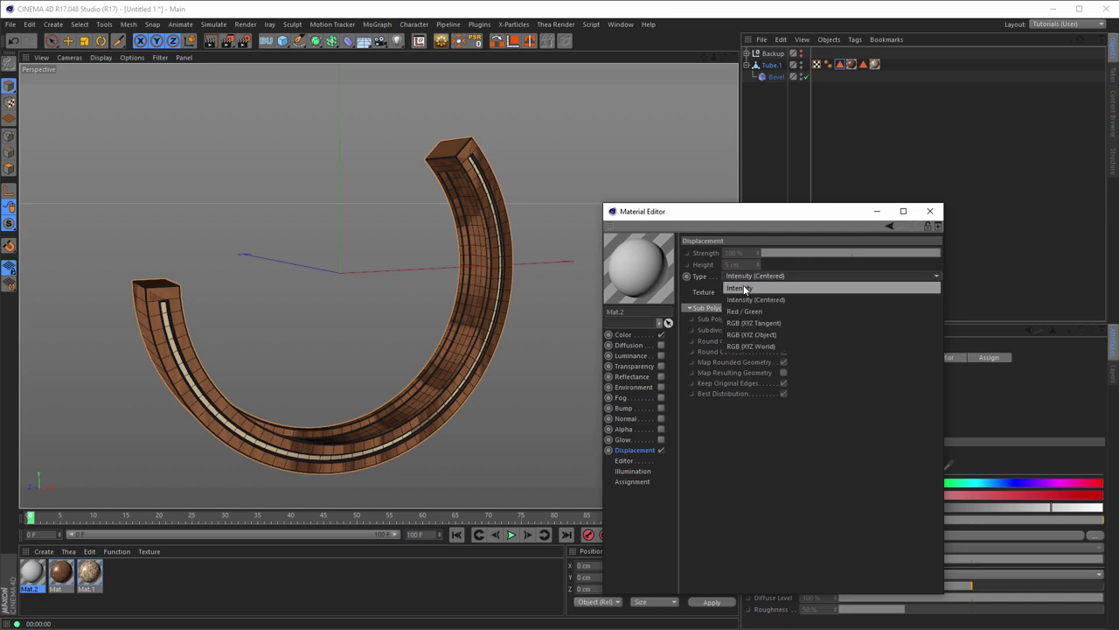
pyautogui.click(743, 286)
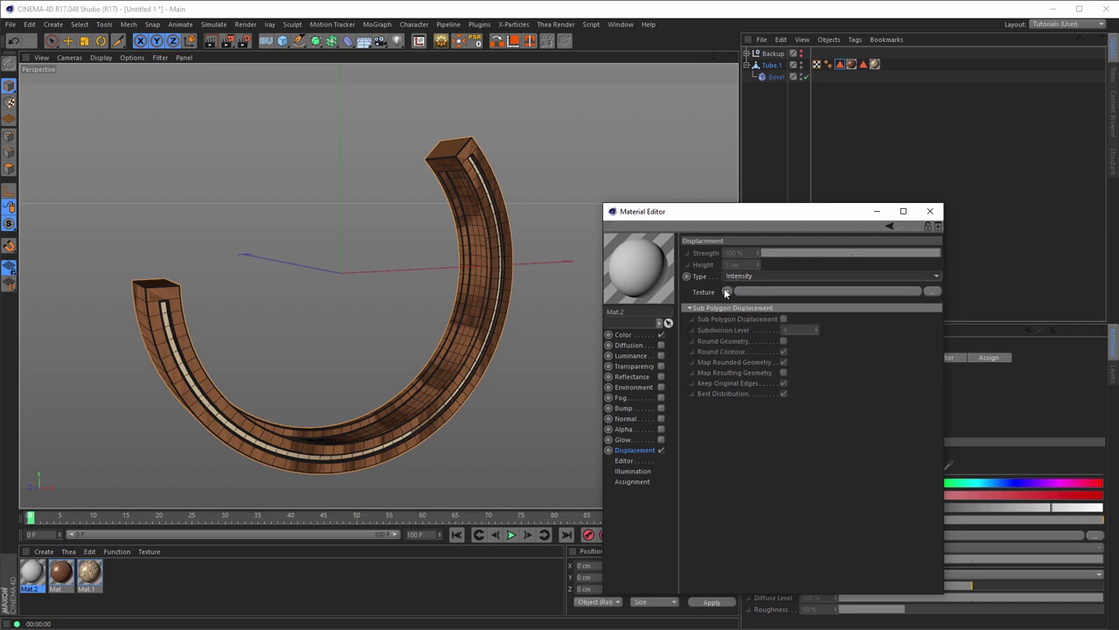
# Use Noise as Mat.2's displacement texture and apply Mat.2 to Tube.1.
pyautogui.click(727, 292)
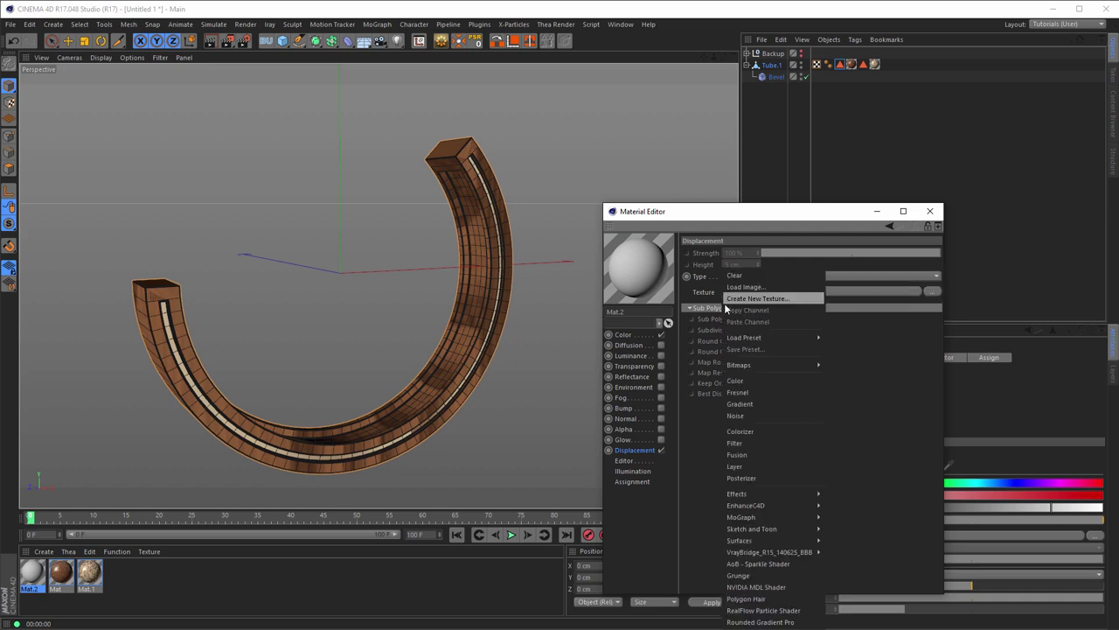
pyautogui.click(736, 417)
pyautogui.moveTo(756, 224)
pyautogui.mouseDown()
pyautogui.moveTo(706, 207)
pyautogui.moveTo(769, 223)
pyautogui.mouseUp()
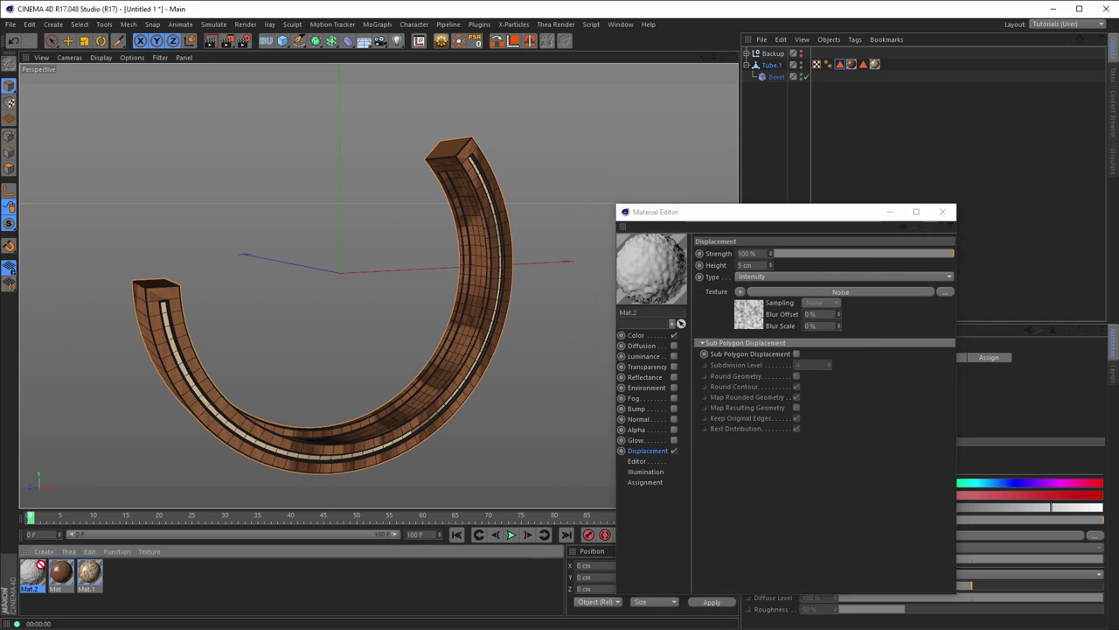
pyautogui.moveTo(39, 564); pyautogui.dragTo(774, 64)
pyautogui.moveTo(774, 64); pyautogui.dragTo(774, 64)
pyautogui.moveTo(796, 216); pyautogui.dragTo(481, 456)
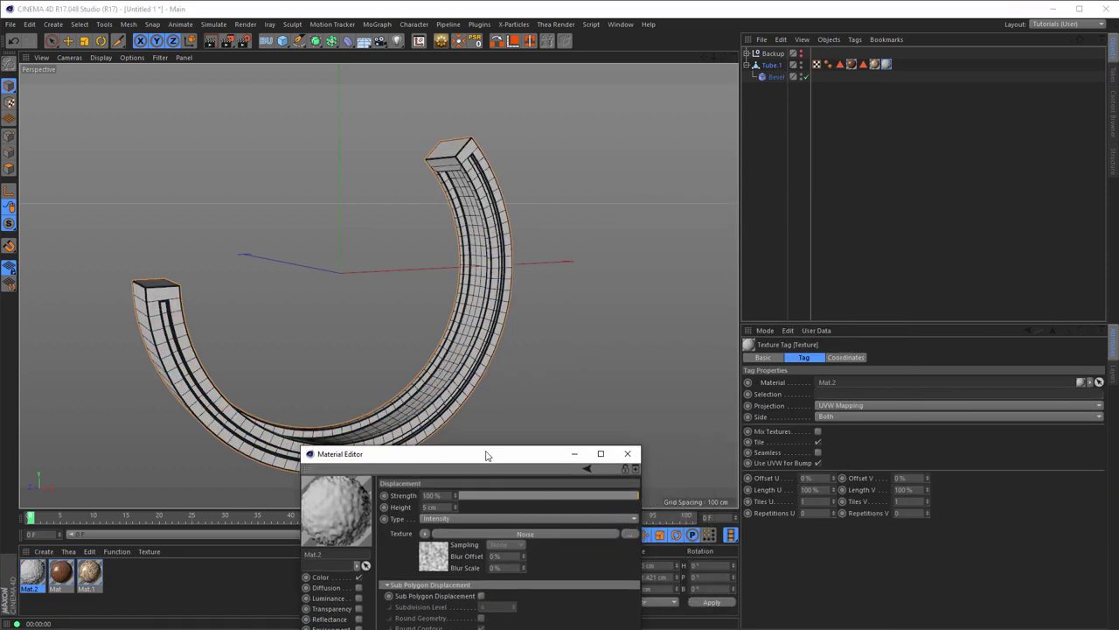
# Limit Mat.2's texture tag to the Crystals polygon selection.
pyautogui.click(840, 65)
pyautogui.moveTo(841, 66); pyautogui.dragTo(850, 398)
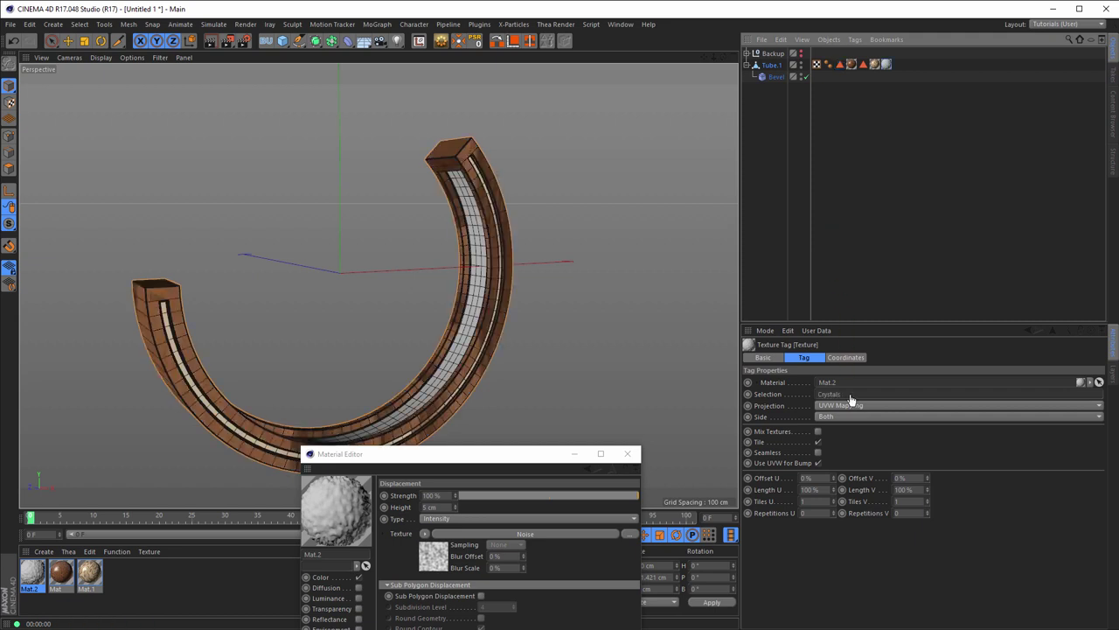
pyautogui.moveTo(504, 454)
pyautogui.mouseDown()
pyautogui.moveTo(676, 367)
pyautogui.moveTo(843, 167)
pyautogui.mouseUp()
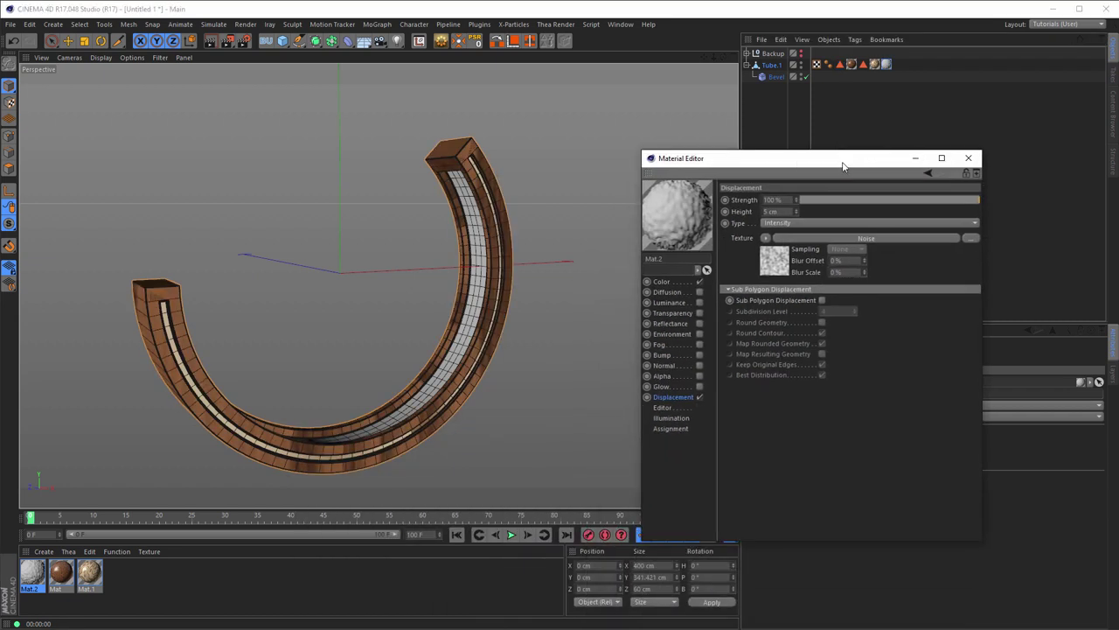
# Start an Interactive Render Region in the viewport.
pyautogui.click(249, 43)
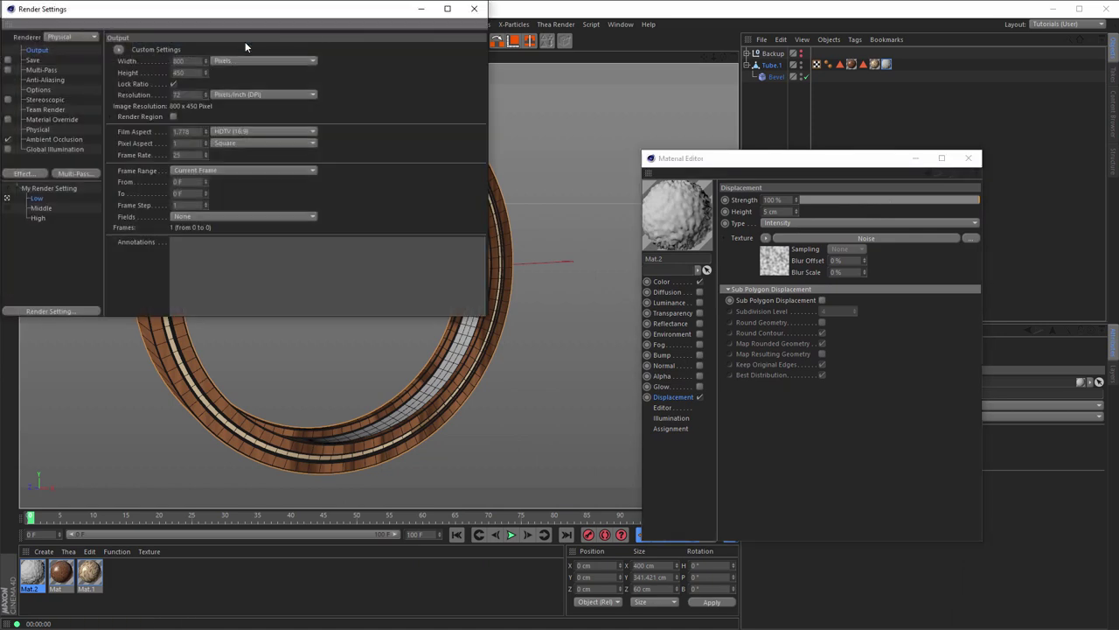
pyautogui.click(474, 9)
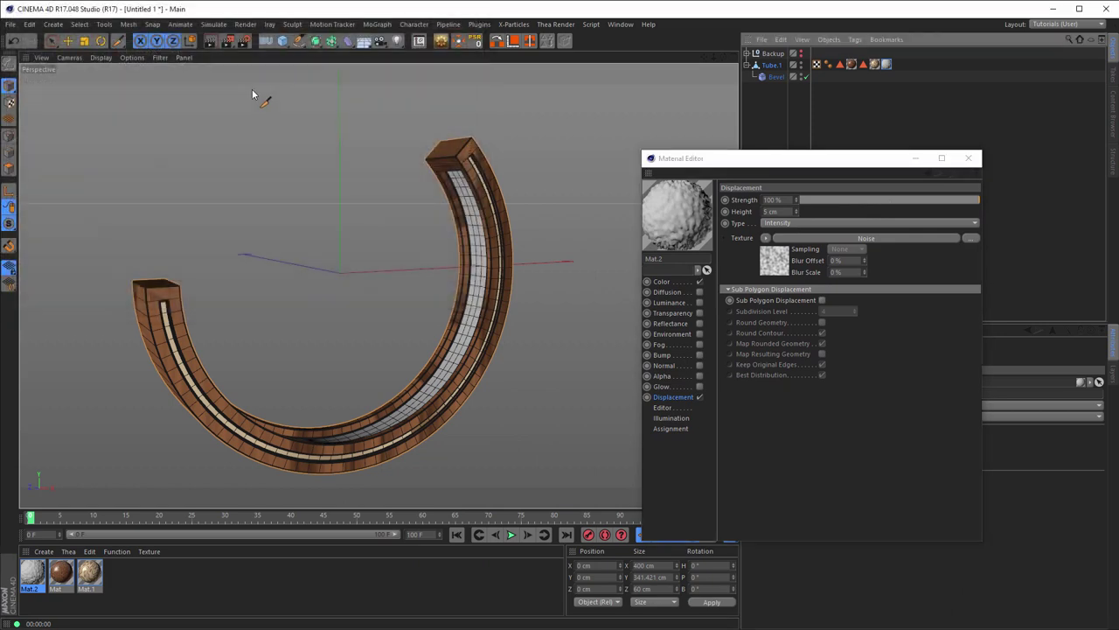
pyautogui.click(227, 46)
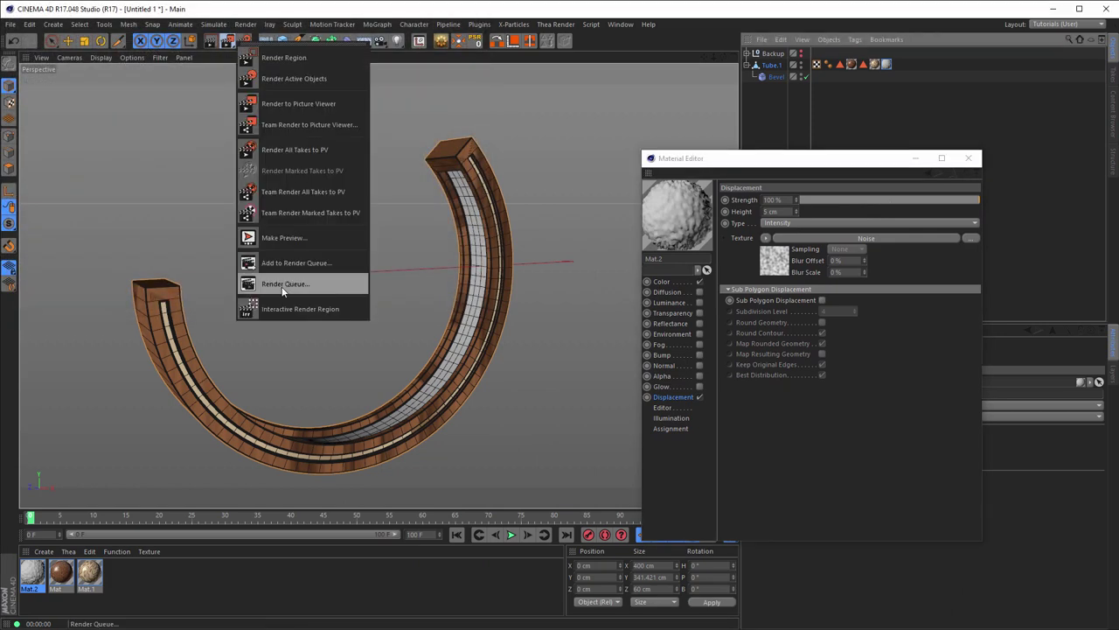
pyautogui.click(288, 309)
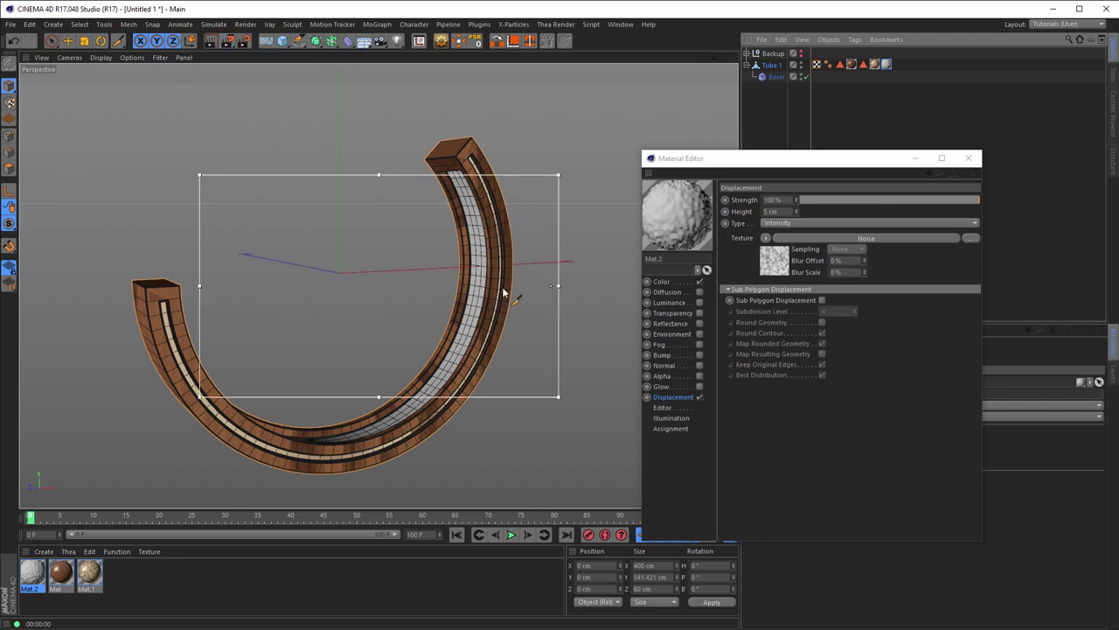
# Stretch the render region over the ring and set Mat.2's displacement height to 150 cm.
pyautogui.moveTo(202, 175); pyautogui.dragTo(122, 116)
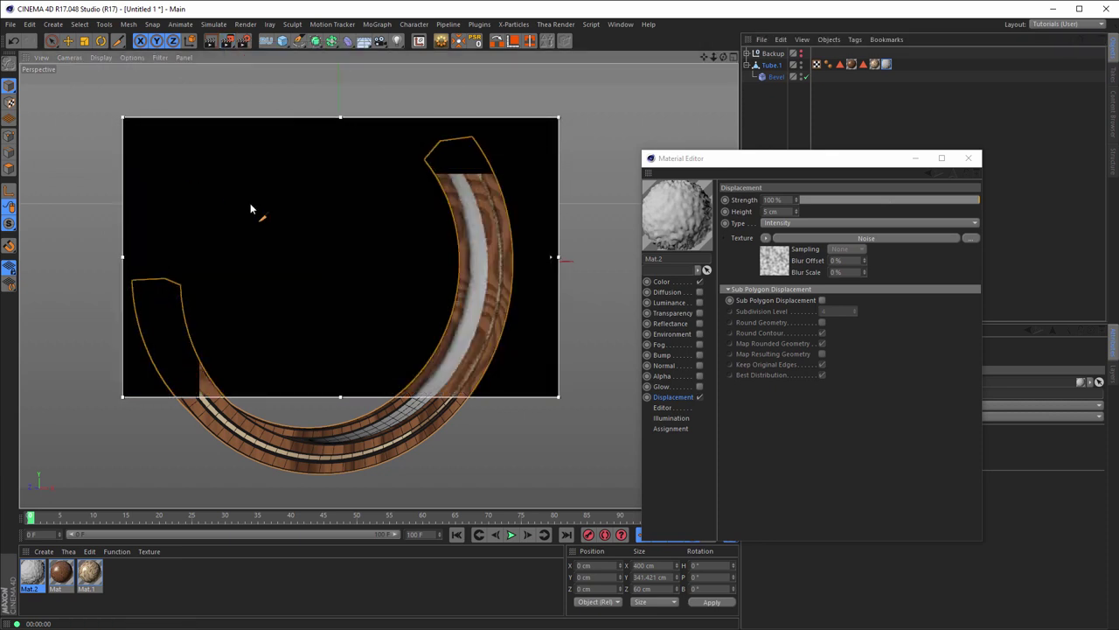
pyautogui.moveTo(556, 397); pyautogui.dragTo(552, 486)
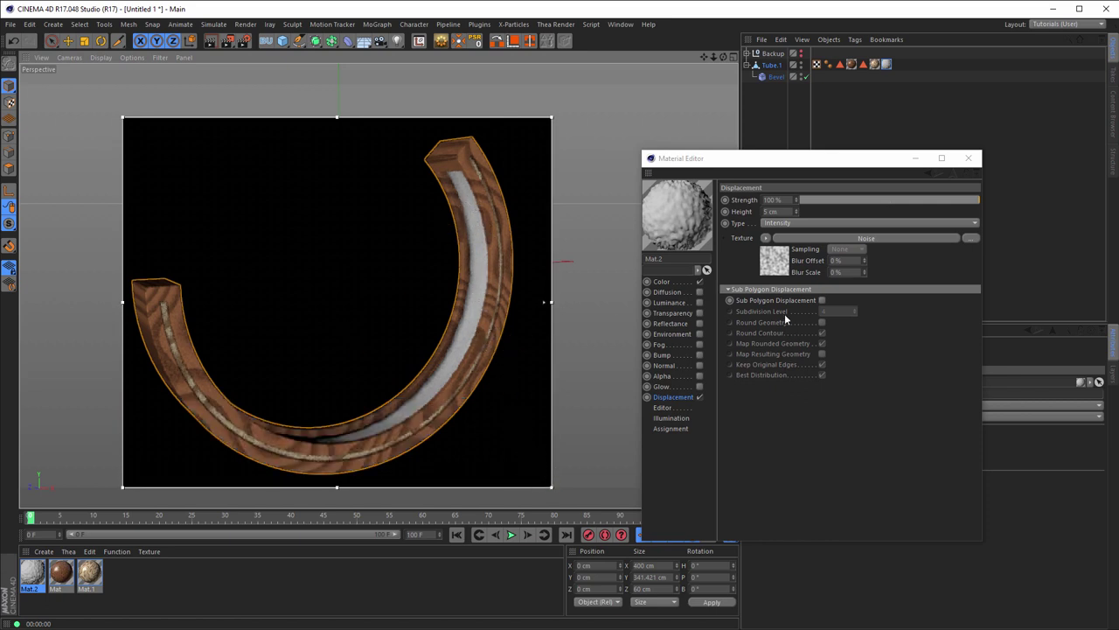
pyautogui.click(681, 402)
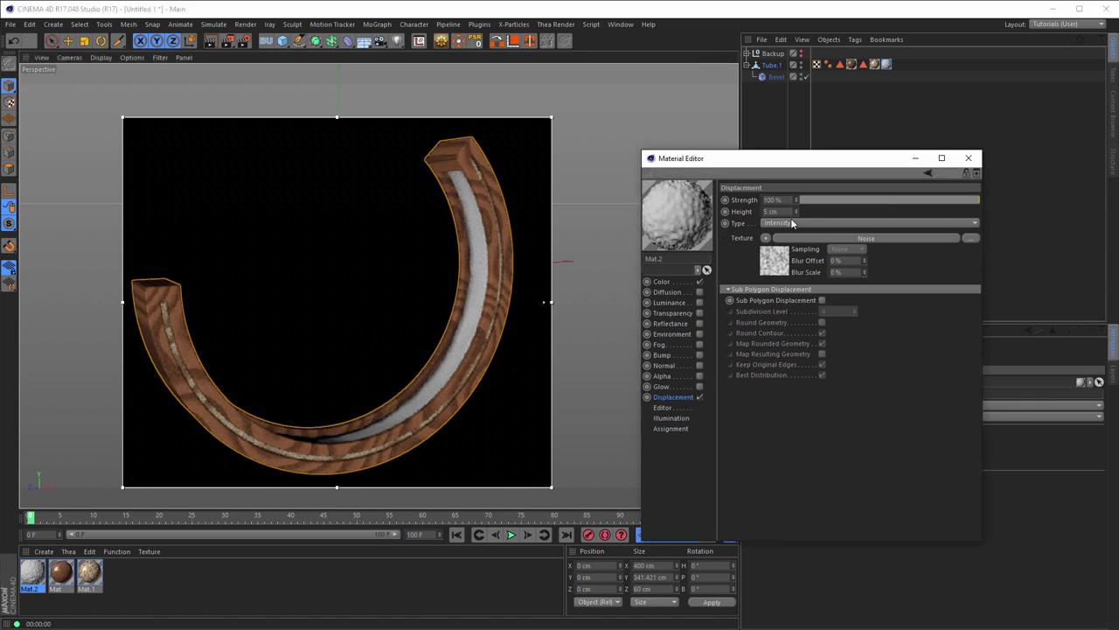
pyautogui.click(769, 211)
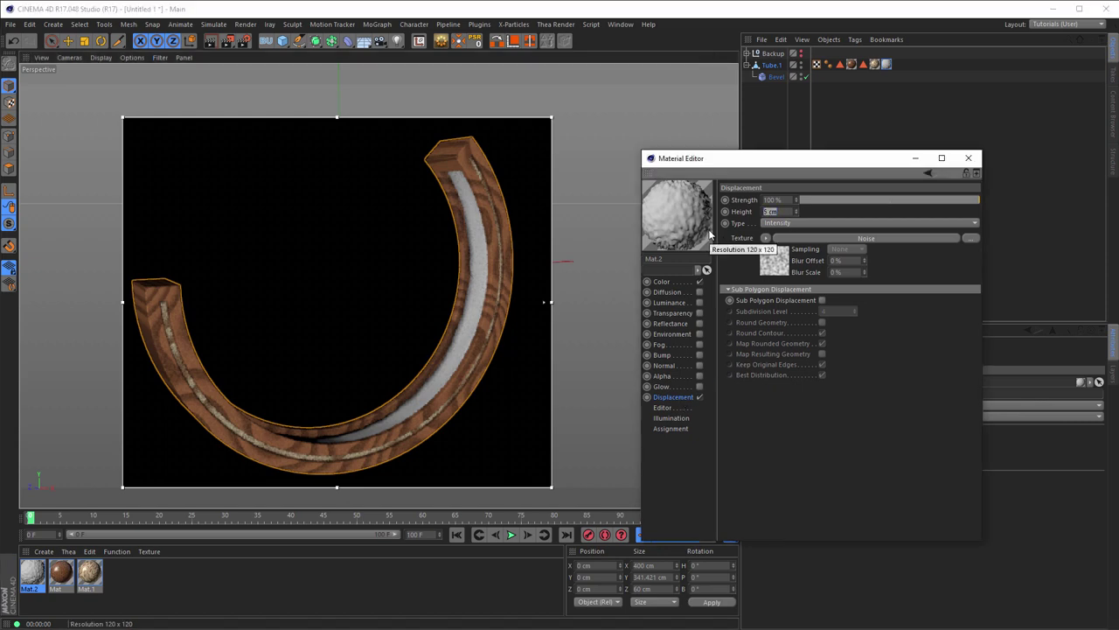
pyautogui.write('170')
pyautogui.press('Return')
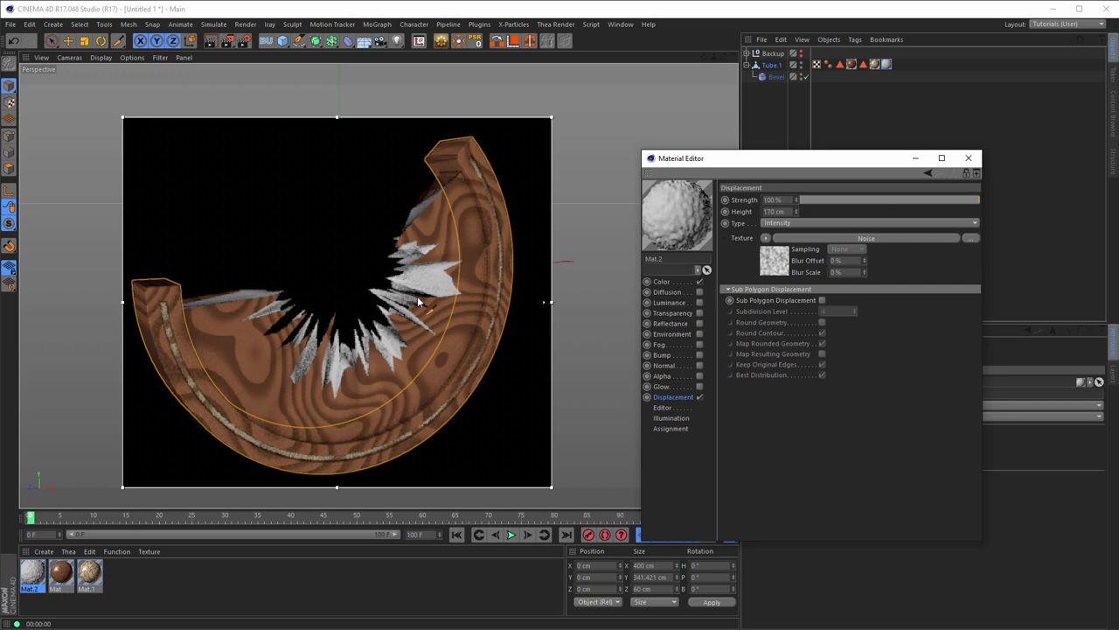
pyautogui.doubleClick(774, 211)
pyautogui.write('150')
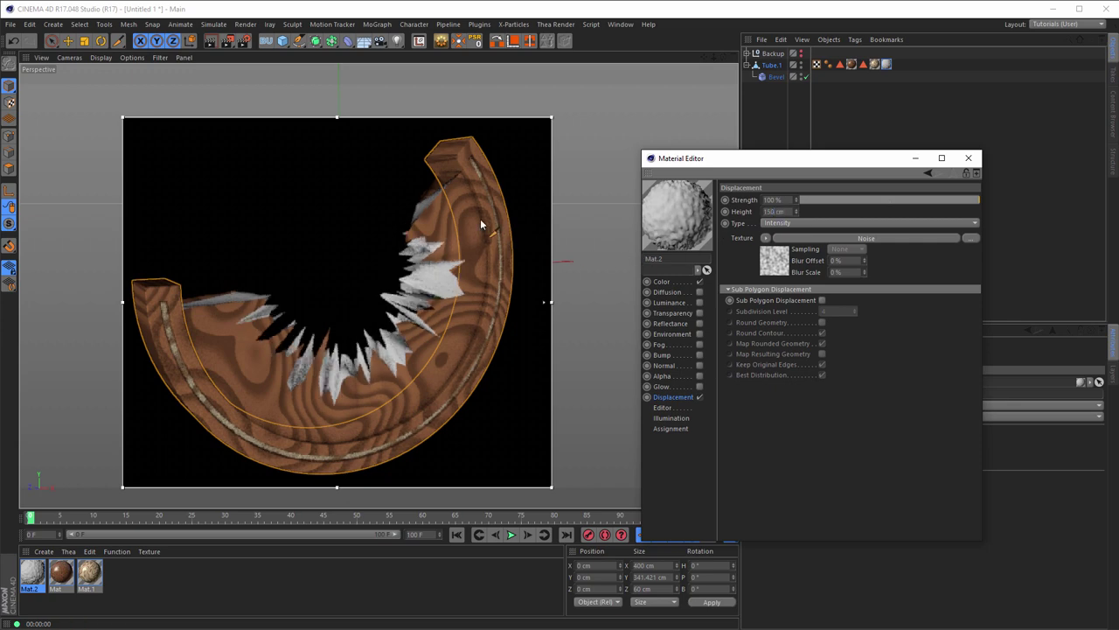
pyautogui.click(968, 158)
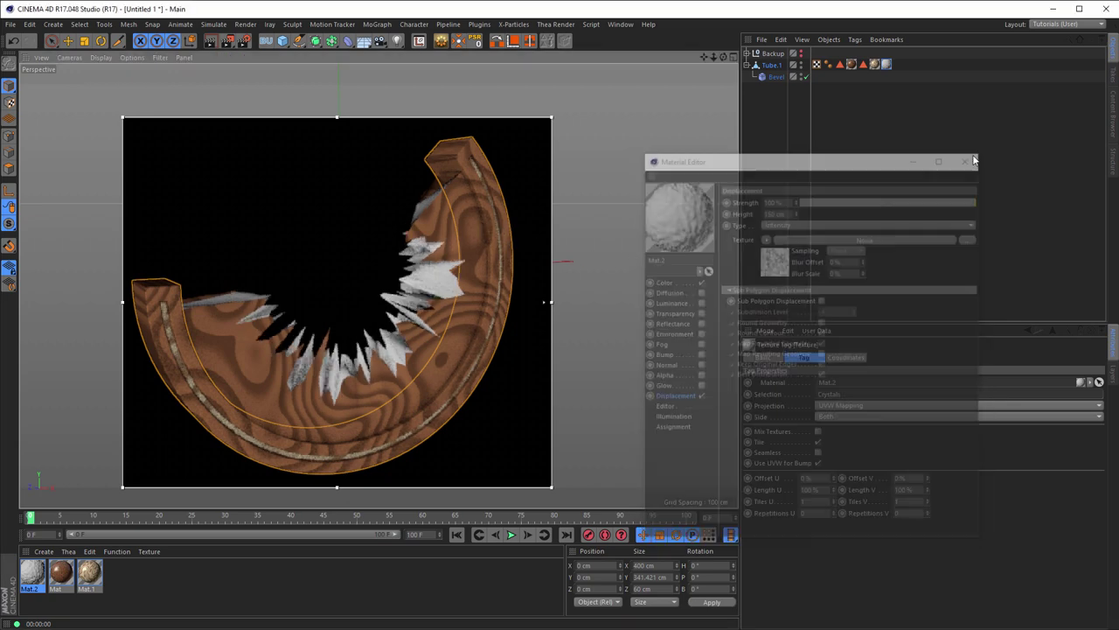
# Rename material Mat.2 to Glass.
pyautogui.click(32, 573)
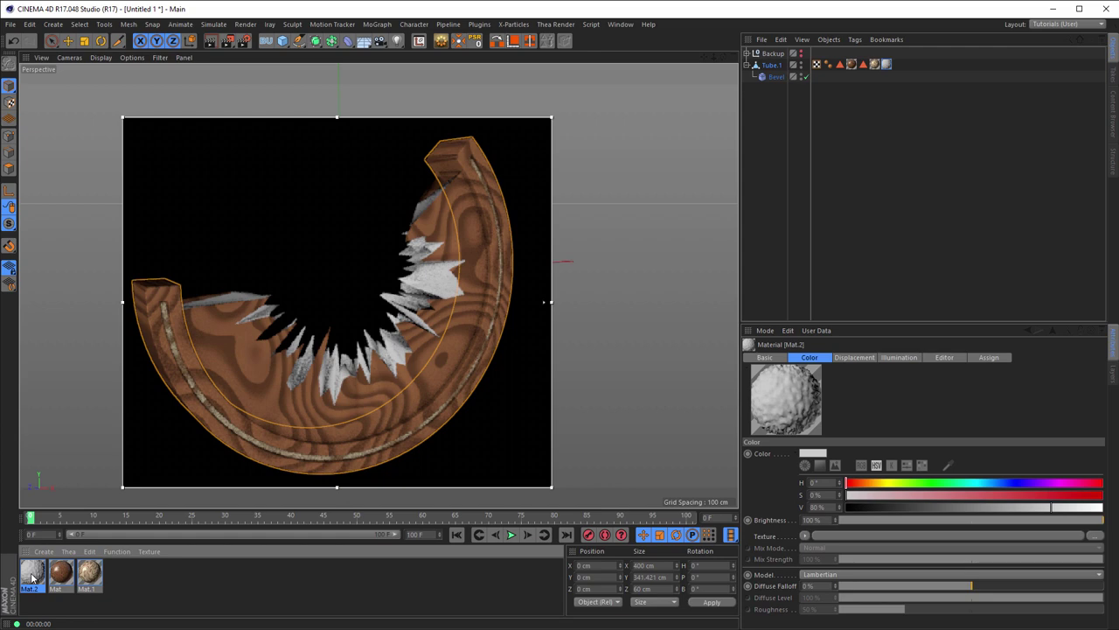
pyautogui.doubleClick(31, 574)
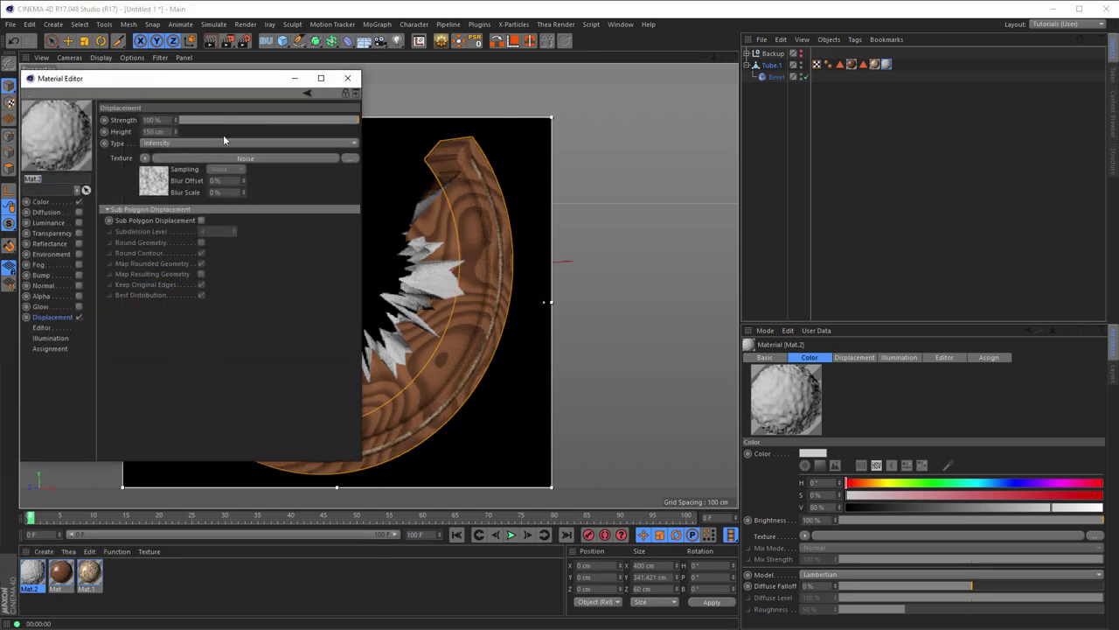
pyautogui.moveTo(245, 85); pyautogui.dragTo(789, 155)
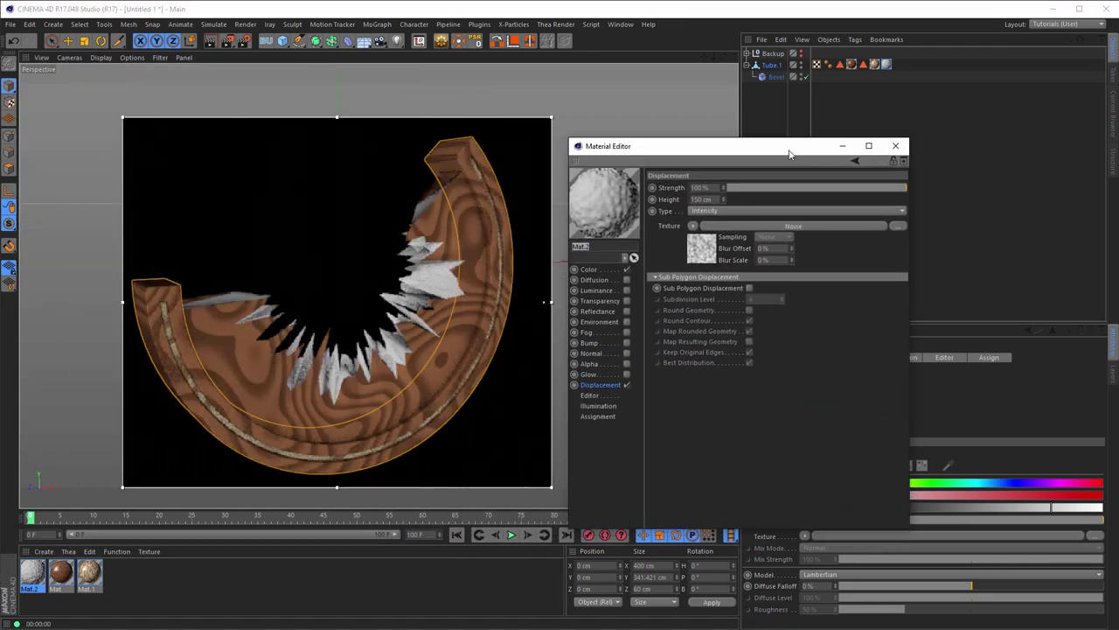
pyautogui.click(897, 147)
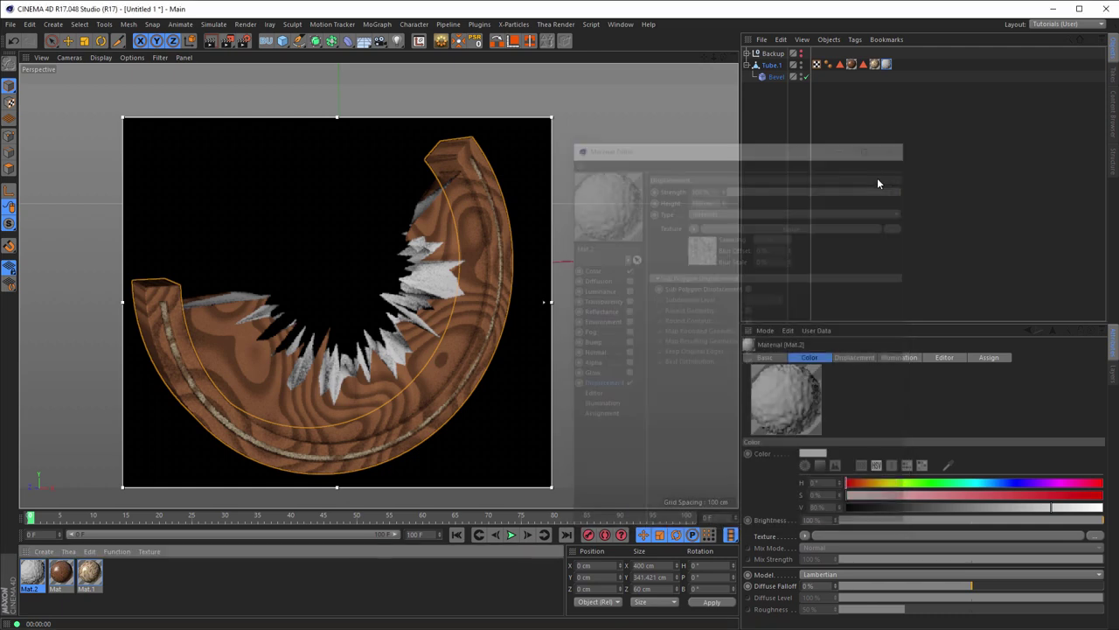
pyautogui.doubleClick(31, 575)
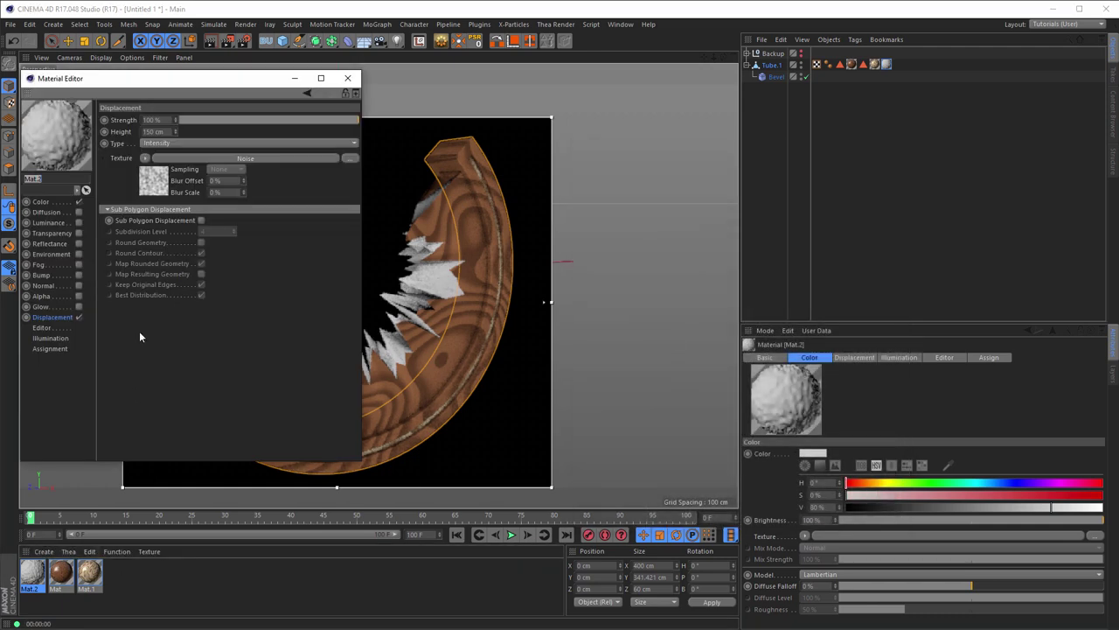
pyautogui.write('G')
pyautogui.write('lass')
pyautogui.press('Return')
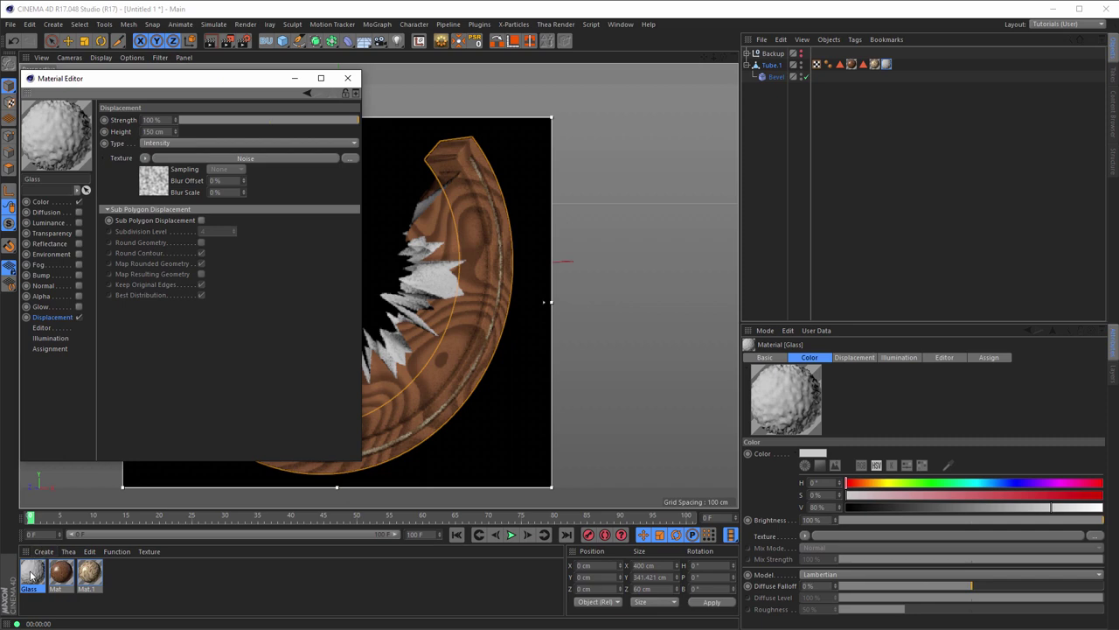
# Duplicate Glass as Glass 2 with displacement off, and clear the viewport render.
pyautogui.moveTo(30, 573); pyautogui.dragTo(131, 585)
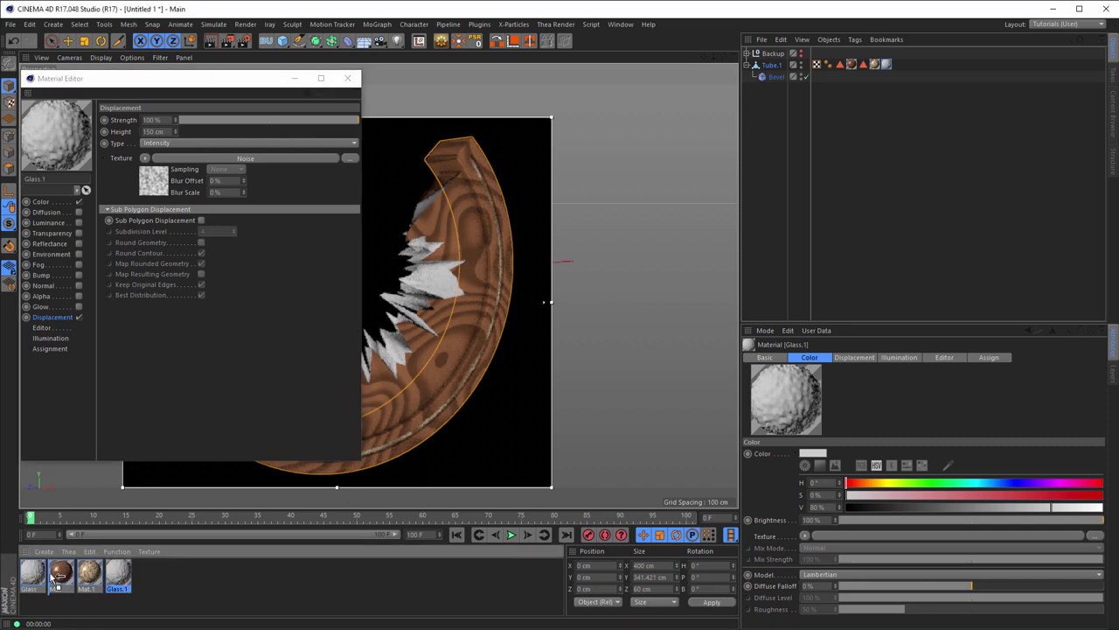
pyautogui.keyDown('ctrl'); pyautogui.moveTo(131, 586); pyautogui.dragTo(67, 573); pyautogui.keyUp('ctrl')
pyautogui.click(53, 180)
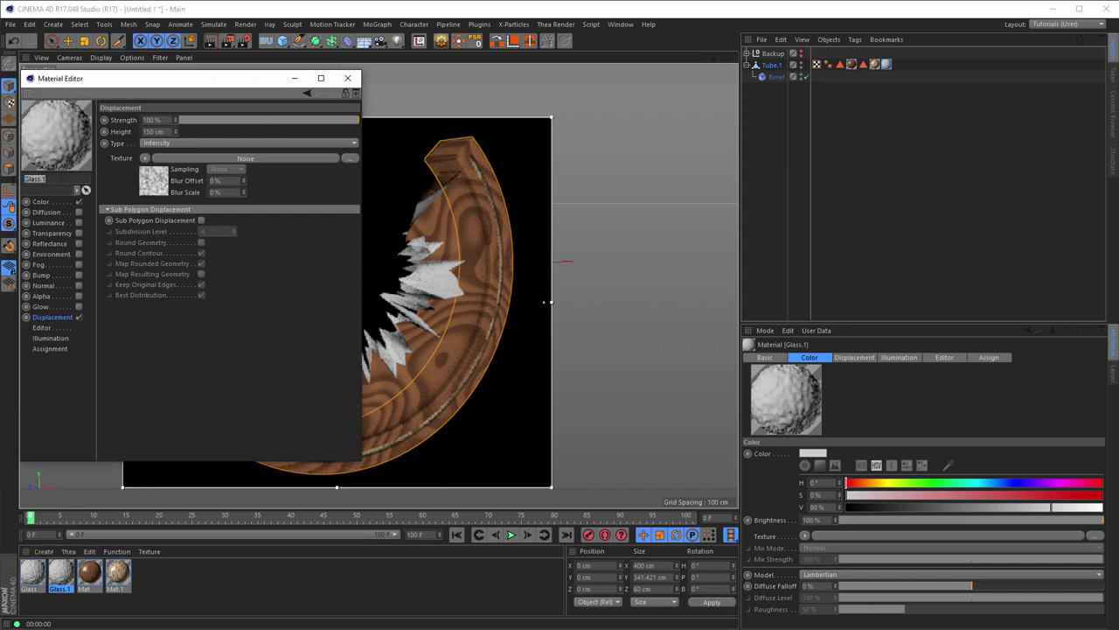
pyautogui.write('Glass')
pyautogui.click(77, 318)
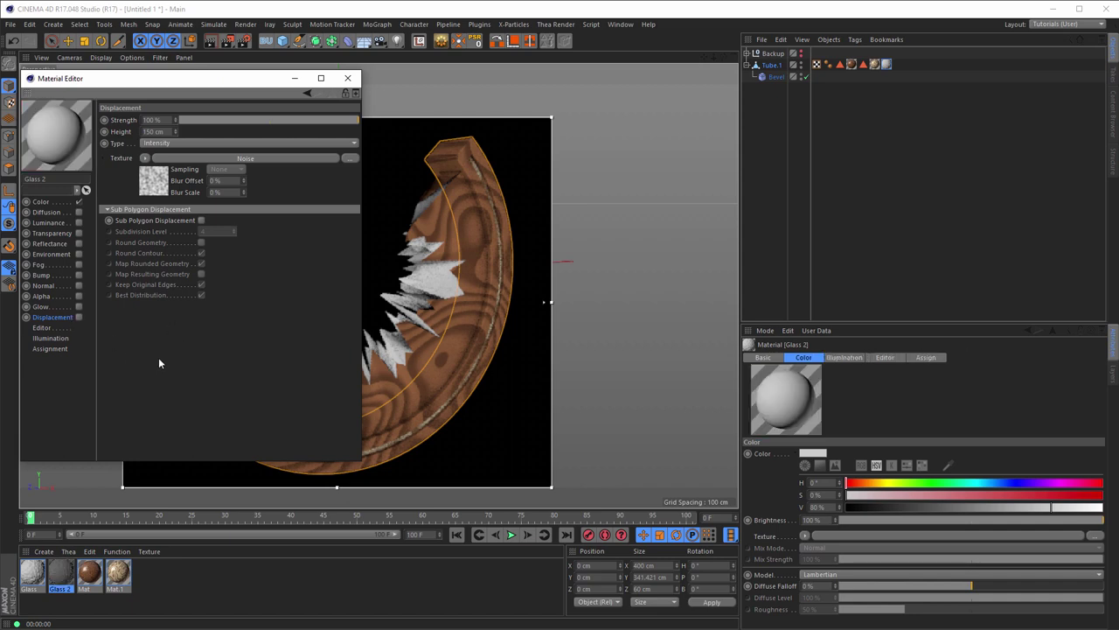
pyautogui.click(348, 79)
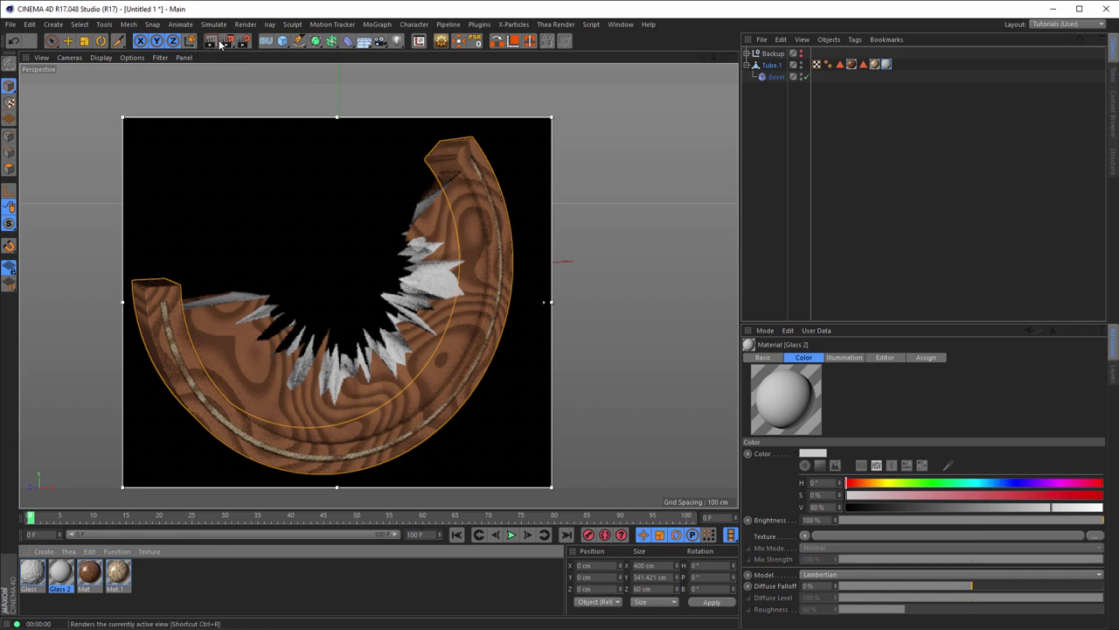
pyautogui.click(324, 102)
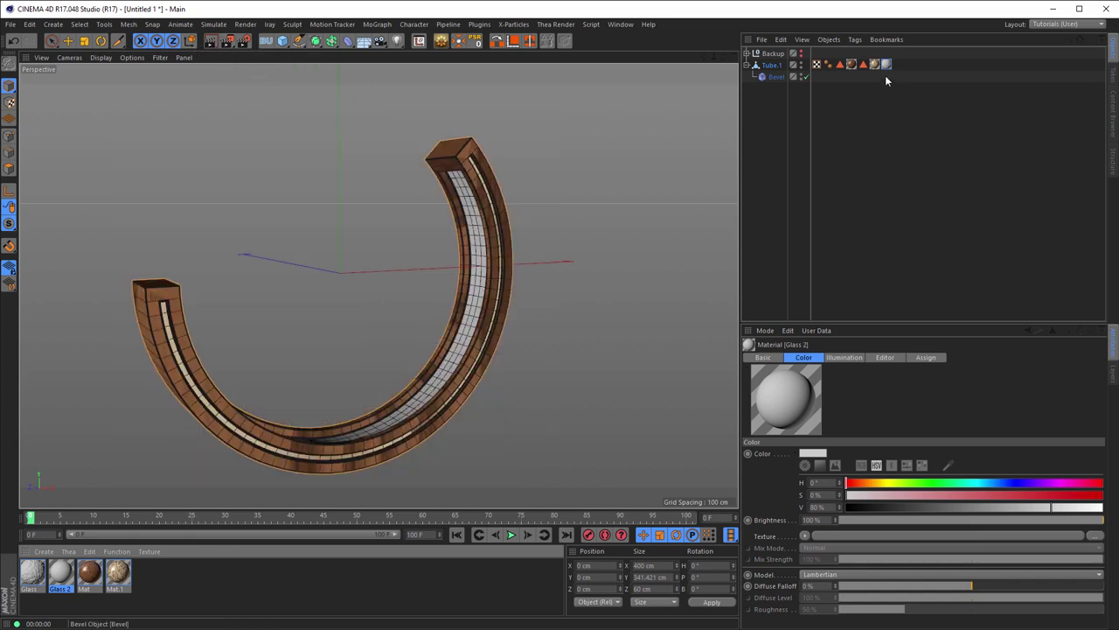
# Restore the Crystals polygon selection and switch to Live Selection.
pyautogui.doubleClick(840, 63)
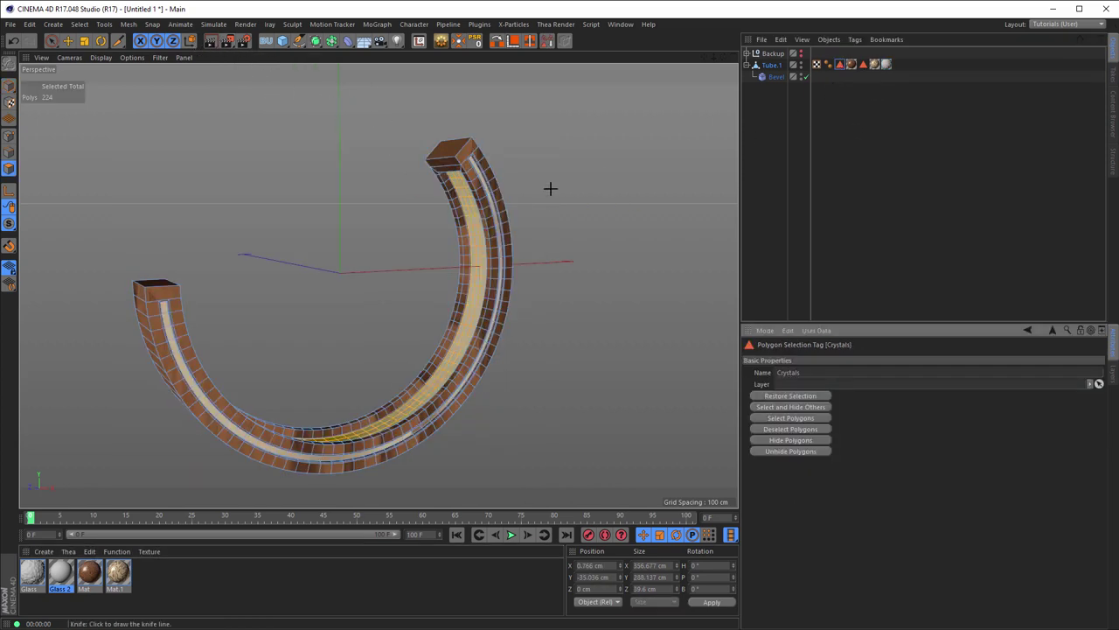
pyautogui.scroll(5, 489, 201)
pyautogui.scroll(3, 517, 192)
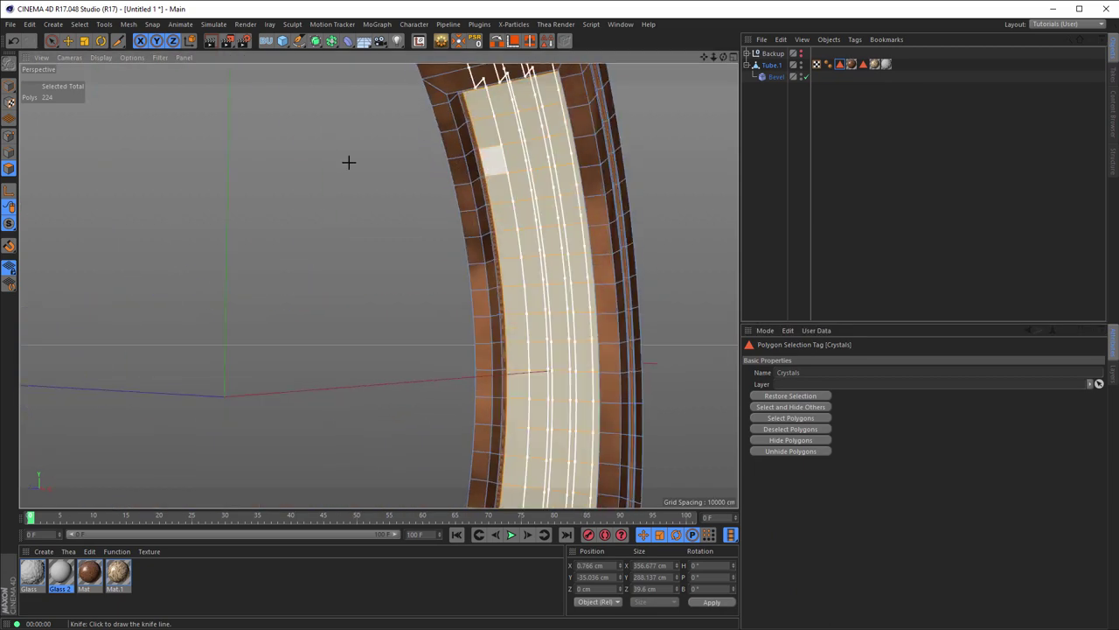
pyautogui.click(52, 41)
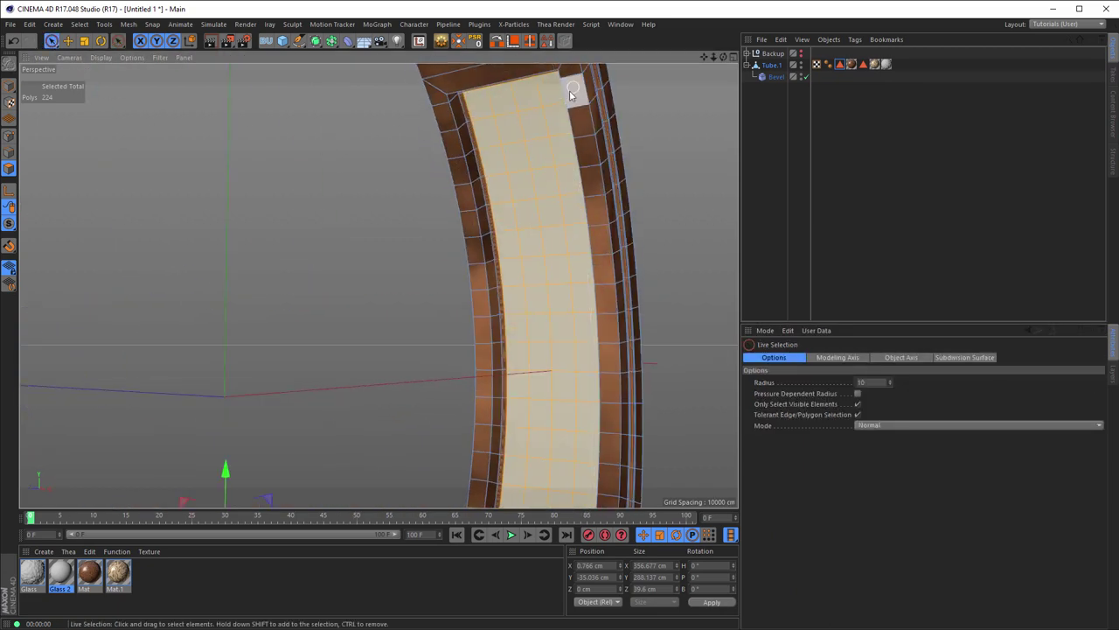
pyautogui.moveTo(569, 90)
pyautogui.keyDown('alt'); pyautogui.mouseDown()
pyautogui.moveTo(494, 184)
pyautogui.moveTo(517, 158)
pyautogui.mouseUp(); pyautogui.keyUp('alt')
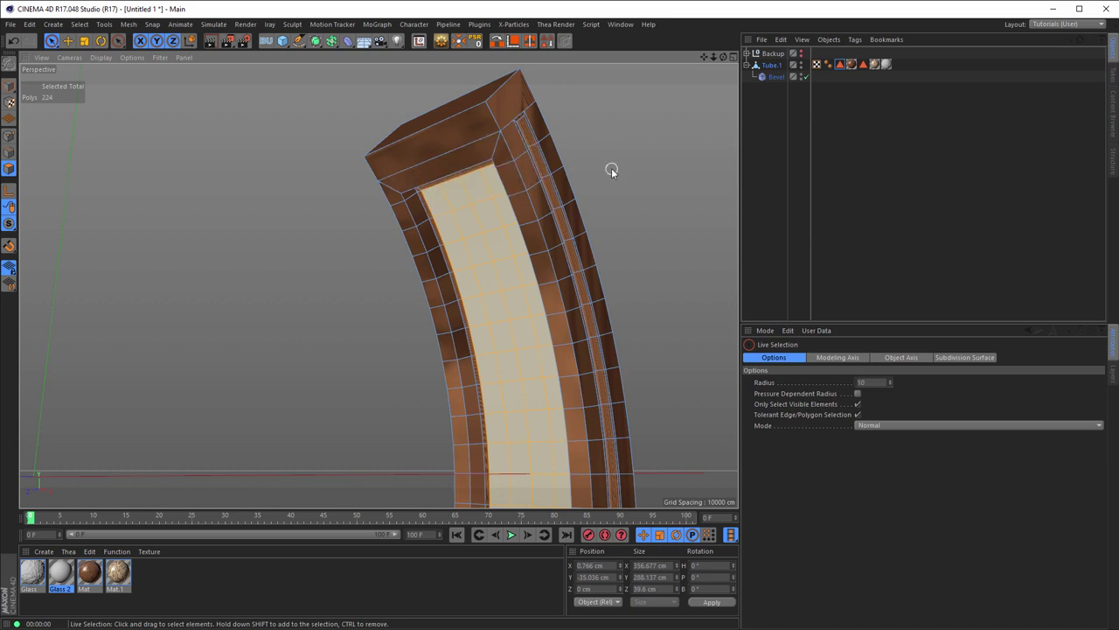
# Set Gouraud Shading (Lines) display and orbit close to the tube's end.
pyautogui.press('n')
pyautogui.press('d')
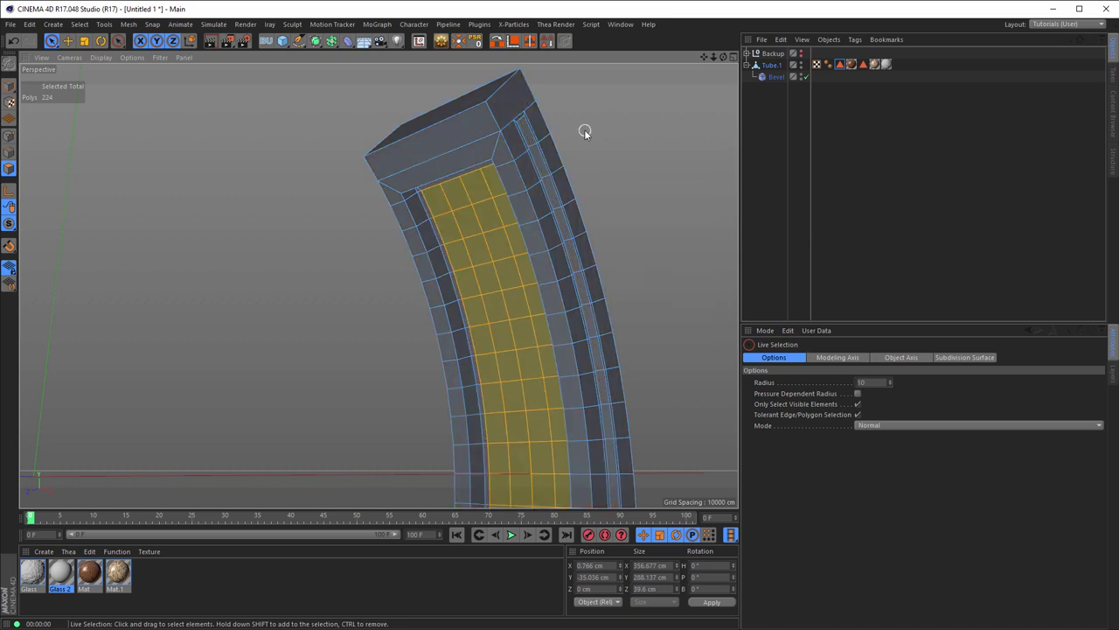
pyautogui.moveTo(547, 157)
pyautogui.keyDown('alt'); pyautogui.mouseDown()
pyautogui.moveTo(492, 200)
pyautogui.moveTo(326, 228)
pyautogui.mouseUp(); pyautogui.keyUp('alt')
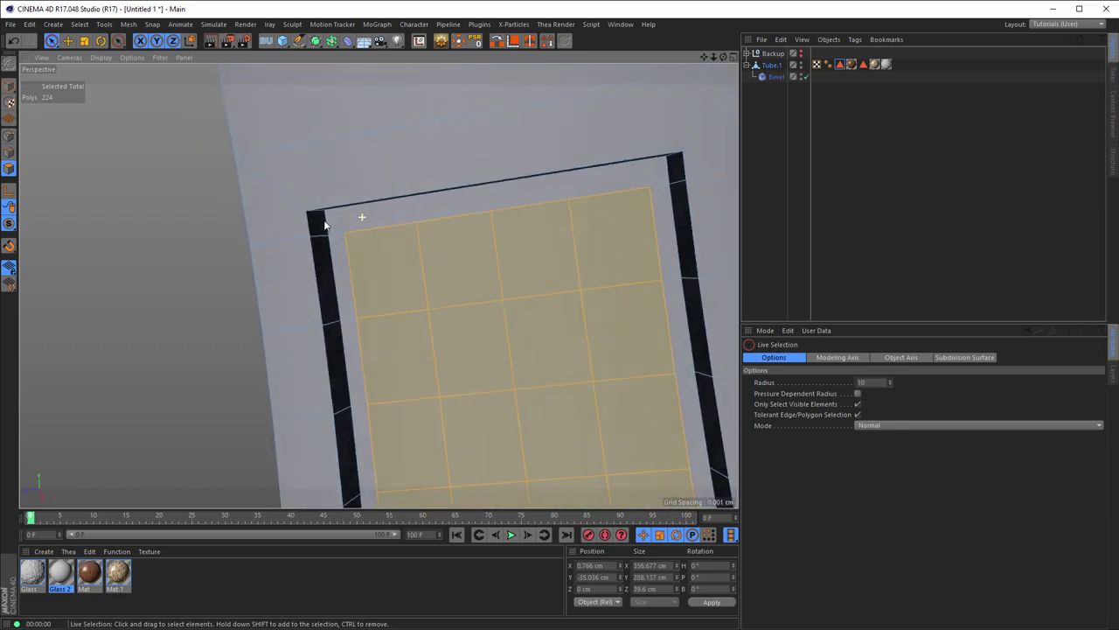
pyautogui.keyDown('alt'); pyautogui.moveTo(326, 228); pyautogui.dragTo(388, 265); pyautogui.keyUp('alt')
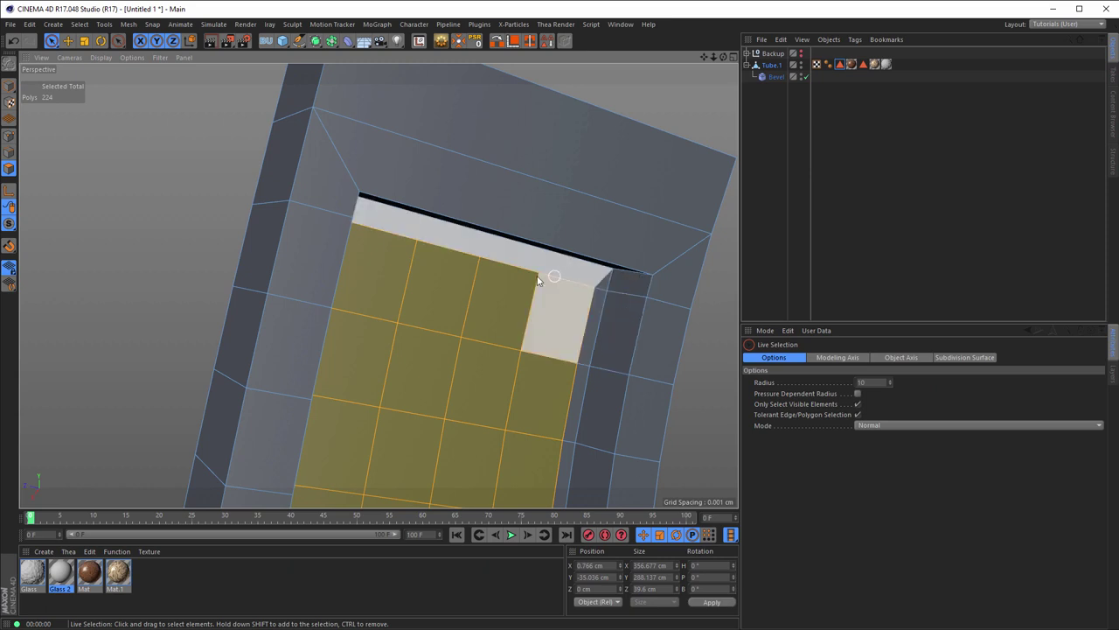
pyautogui.keyDown('alt'); pyautogui.moveTo(440, 260); pyautogui.dragTo(520, 250); pyautogui.keyUp('alt')
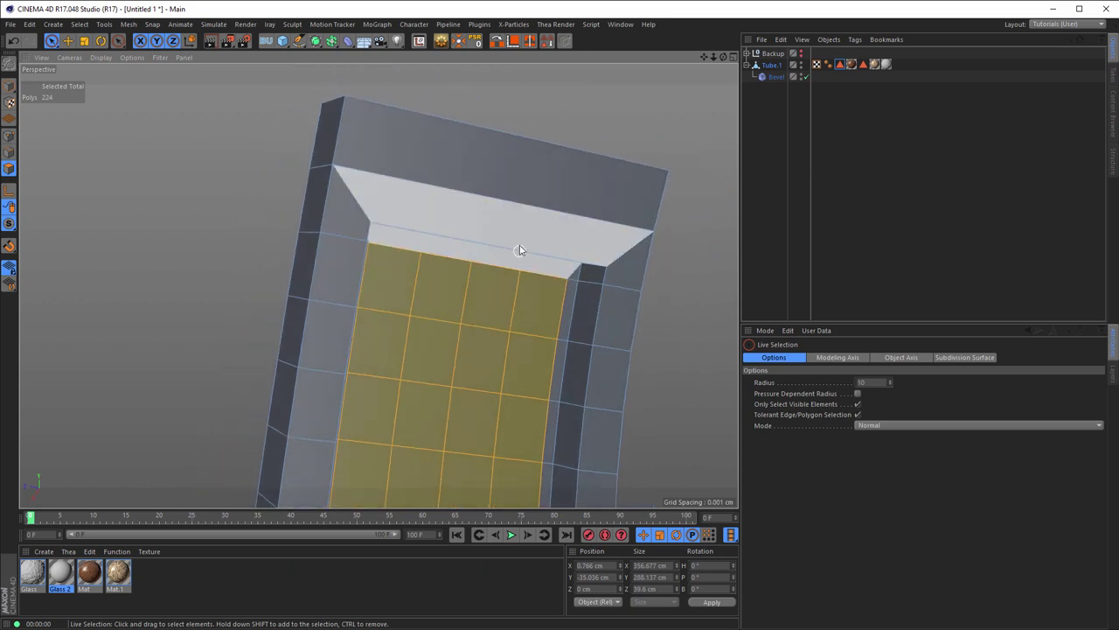
pyautogui.keyDown('alt'); pyautogui.moveTo(519, 250); pyautogui.dragTo(398, 230, button='middle'); pyautogui.keyUp('alt')
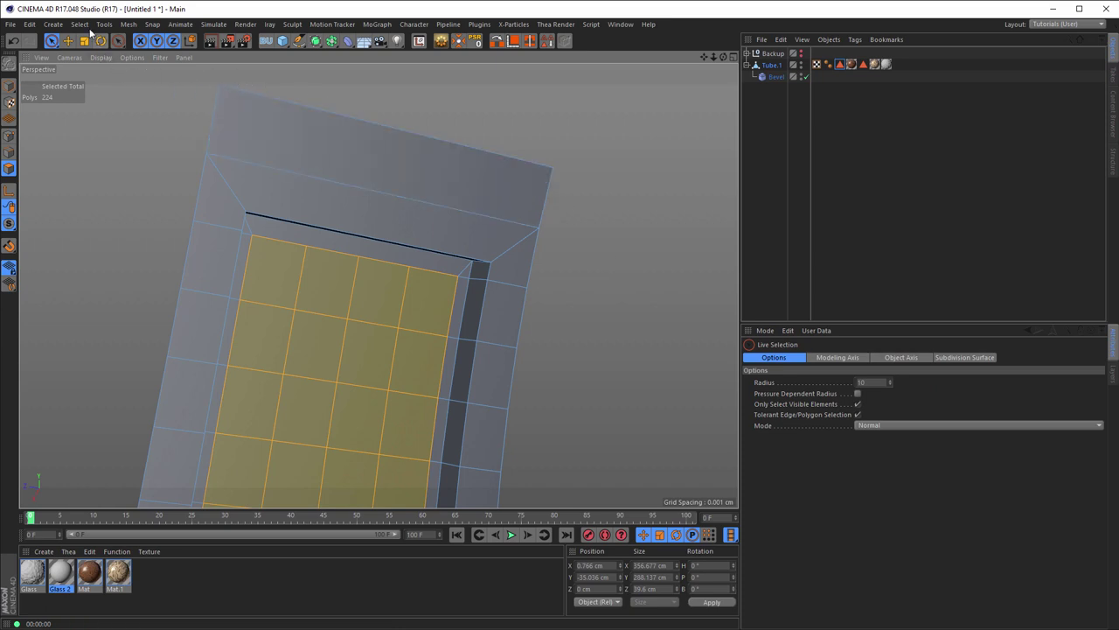
# Try growing the polygon selection, then revert to the stored Crystals selection.
pyautogui.click(80, 24)
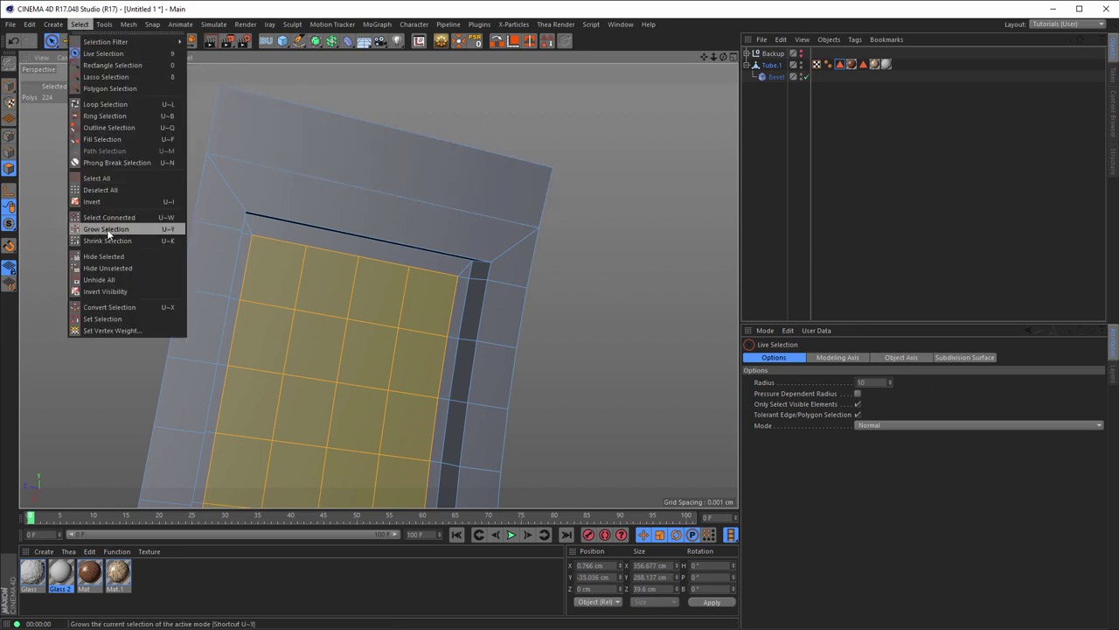
pyautogui.click(768, 23)
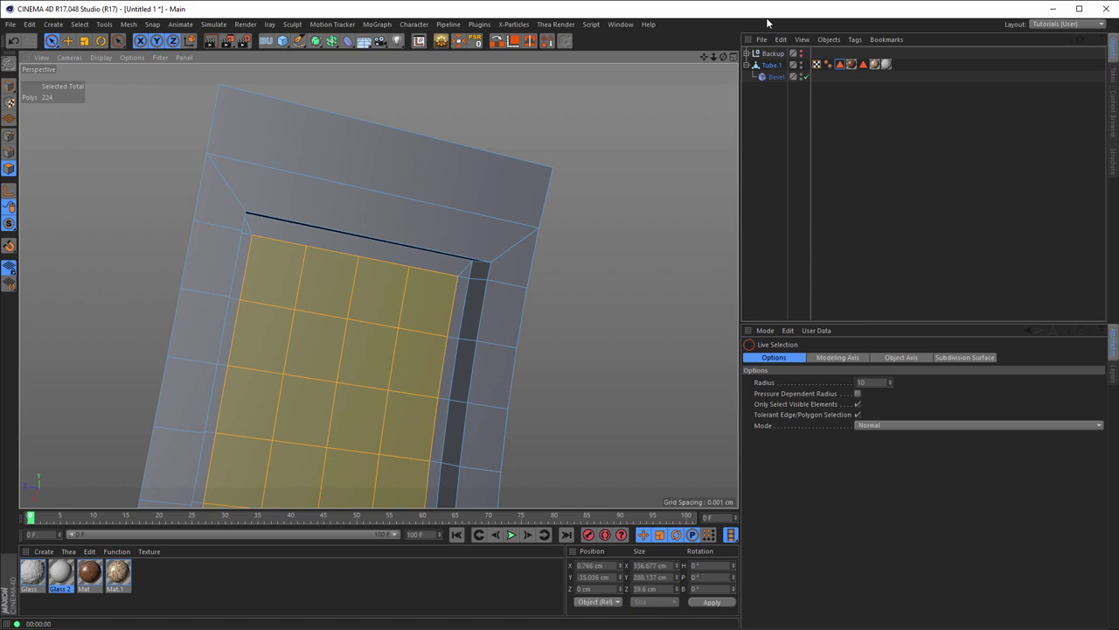
pyautogui.press('u')
pyautogui.press('g')
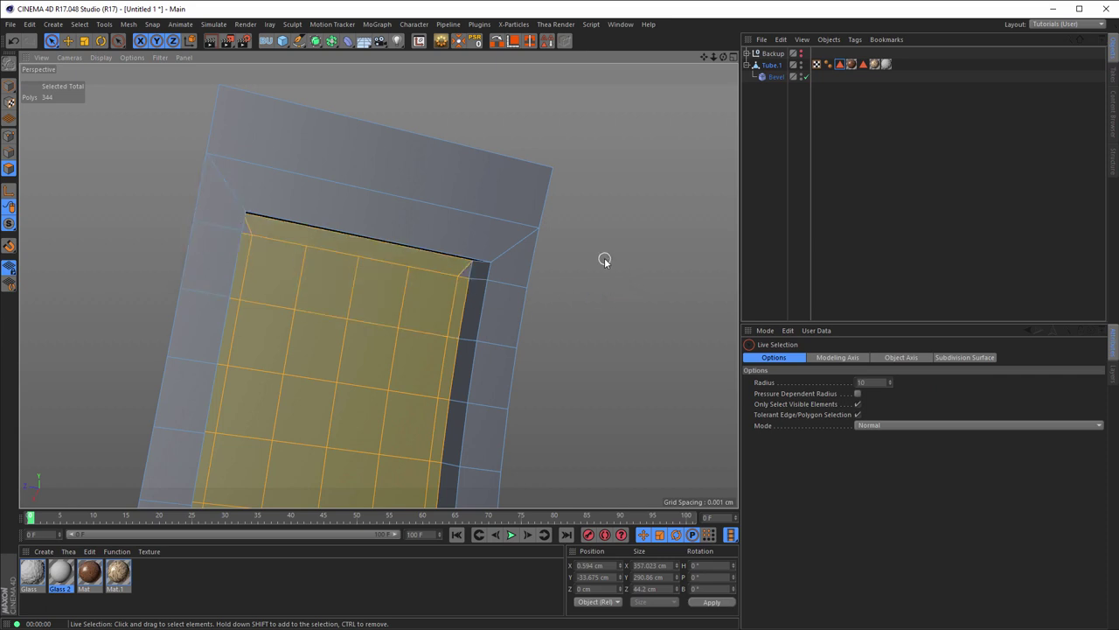
pyautogui.doubleClick(839, 65)
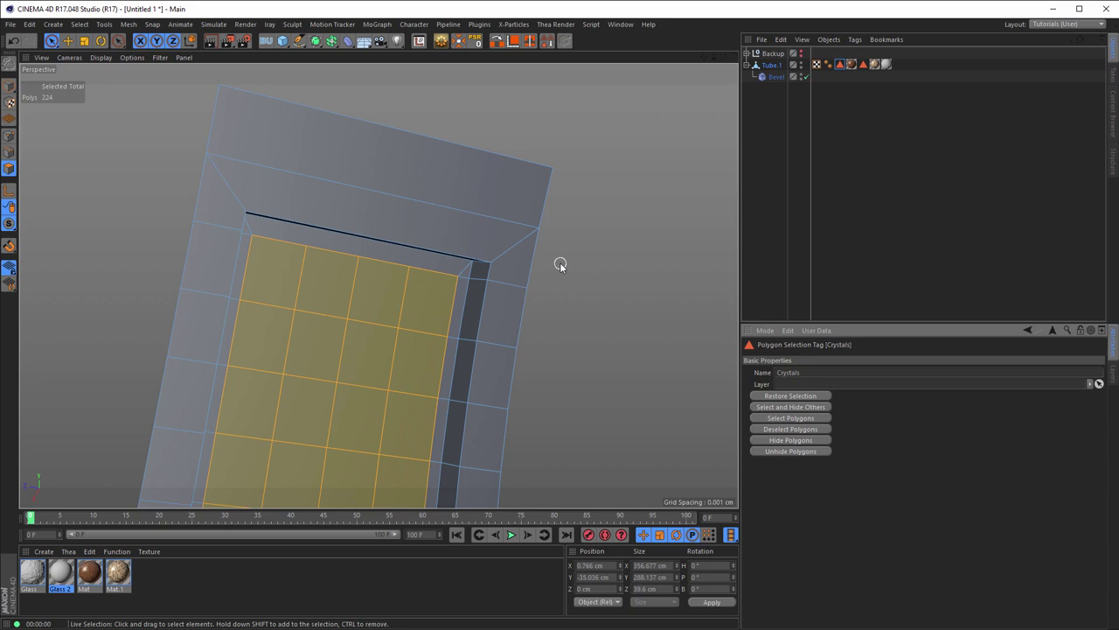
# Phong-break select the inner region, then deselect the Crystals polygons to leave the rim.
pyautogui.keyDown('alt'); pyautogui.moveTo(560, 265); pyautogui.dragTo(455, 238); pyautogui.keyUp('alt')
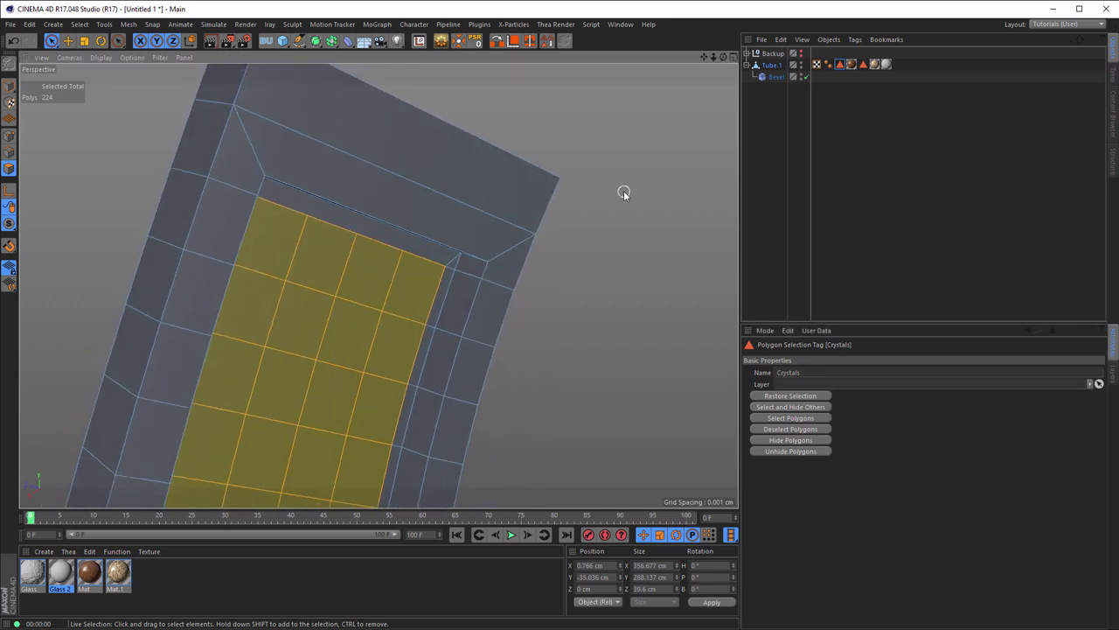
pyautogui.press('v')
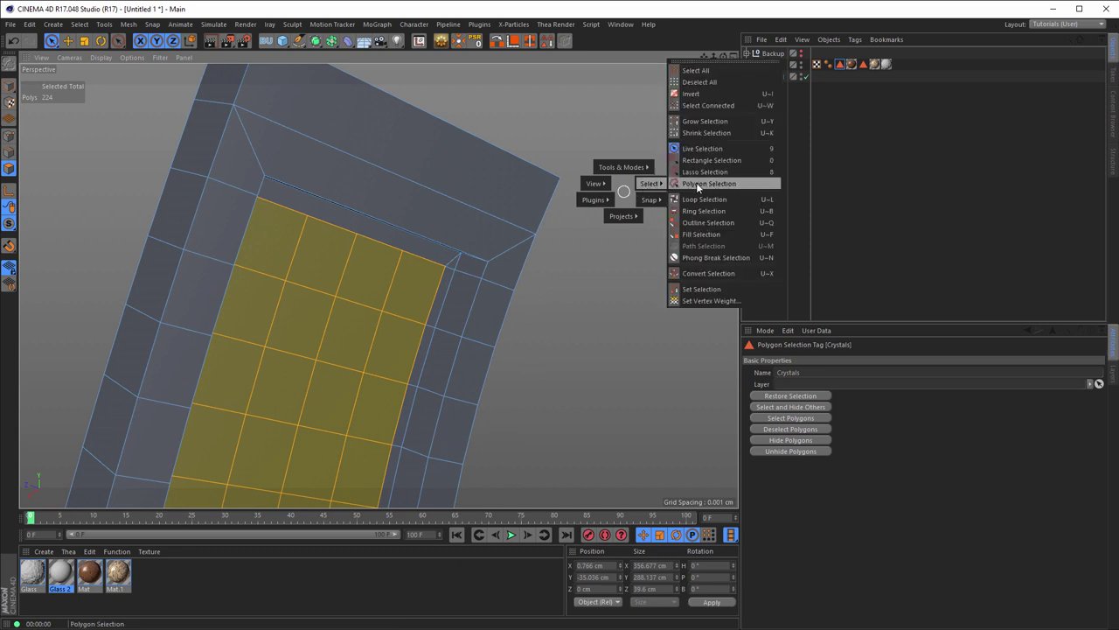
pyautogui.click(691, 258)
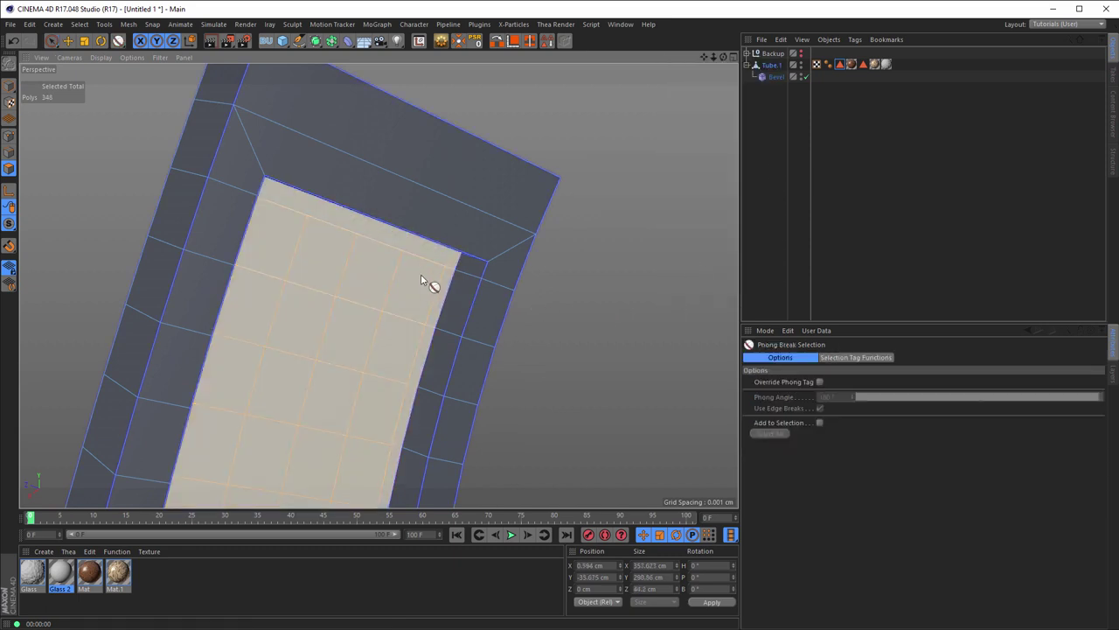
pyautogui.click(420, 273)
pyautogui.keyDown('alt'); pyautogui.moveTo(609, 285); pyautogui.dragTo(617, 286); pyautogui.keyUp('alt')
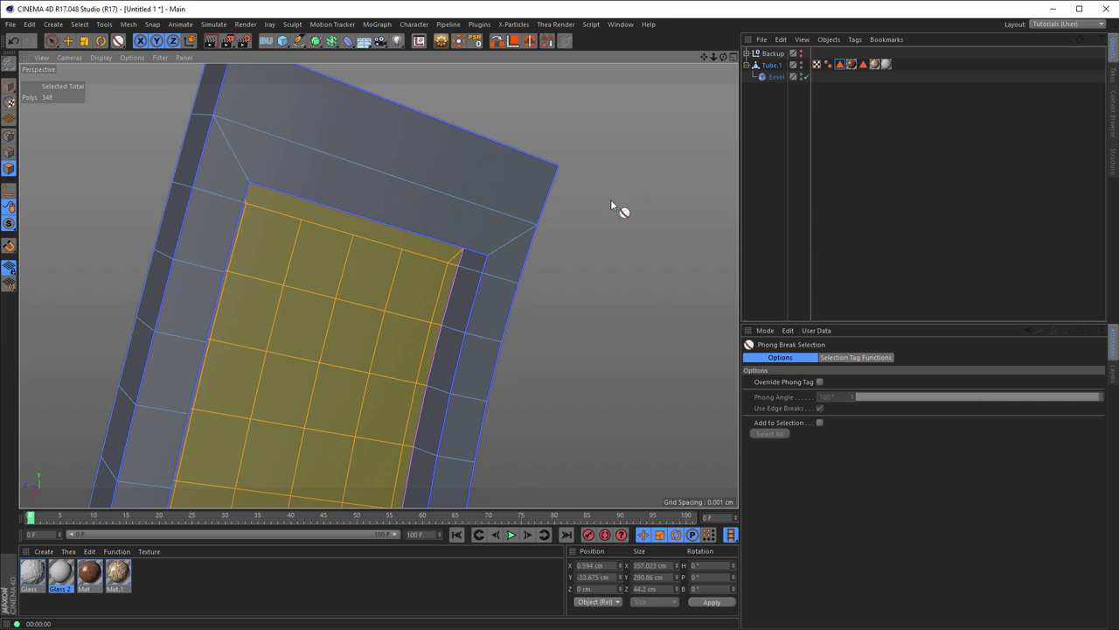
pyautogui.click(840, 65)
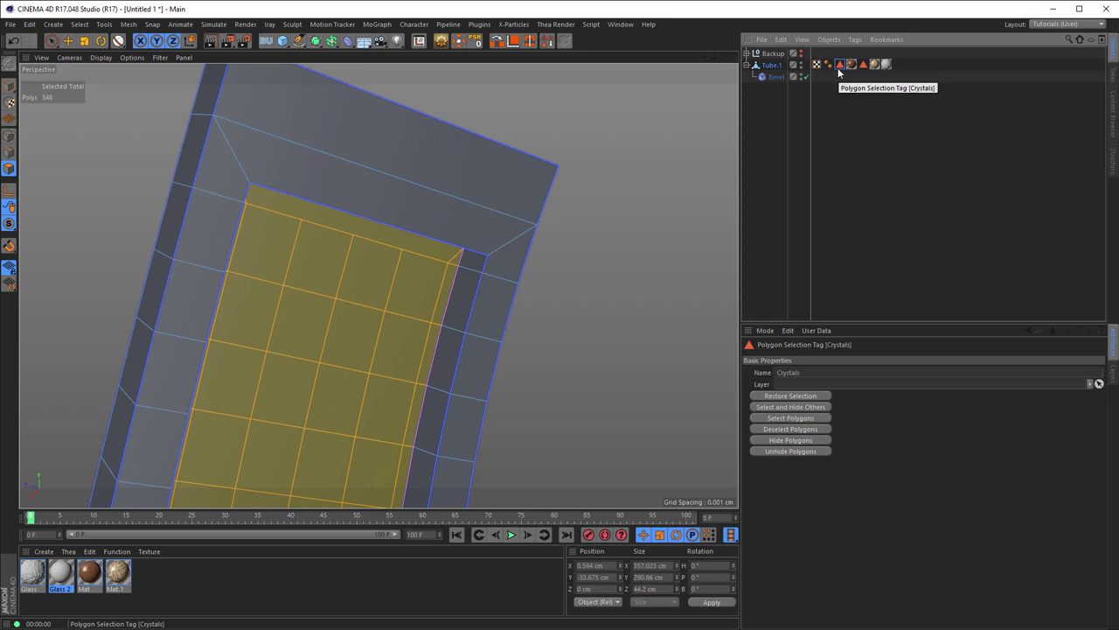
pyautogui.click(791, 430)
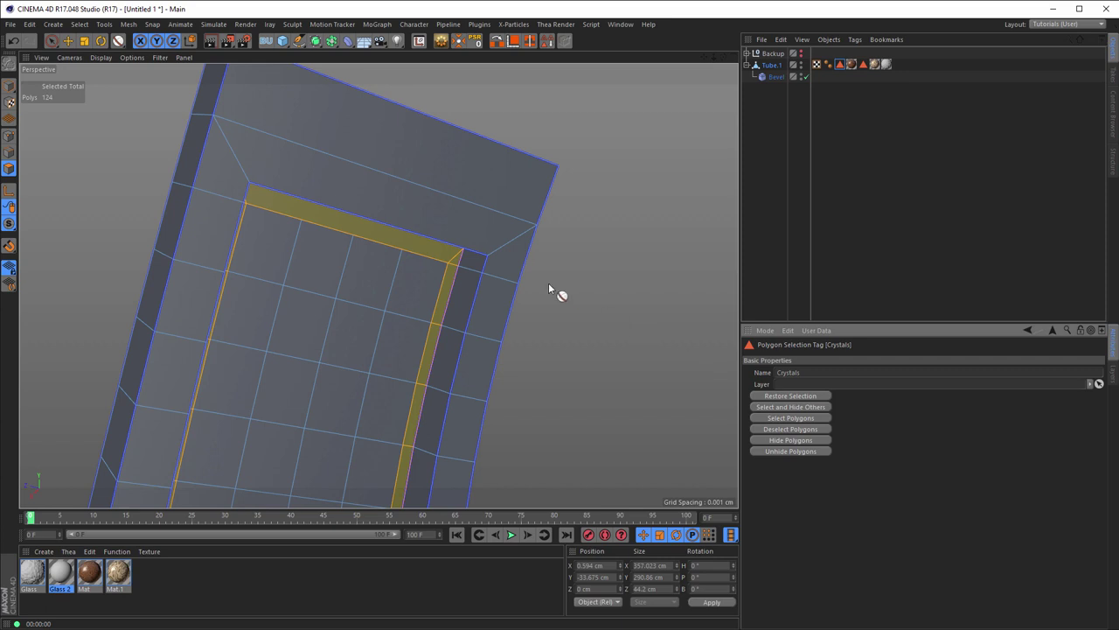
# Store the rim polygons on Tube.1 as a new selection tag named Frame.
pyautogui.moveTo(548, 283)
pyautogui.keyDown('alt'); pyautogui.mouseDown()
pyautogui.moveTo(526, 300)
pyautogui.moveTo(685, 249)
pyautogui.mouseUp(); pyautogui.keyUp('alt')
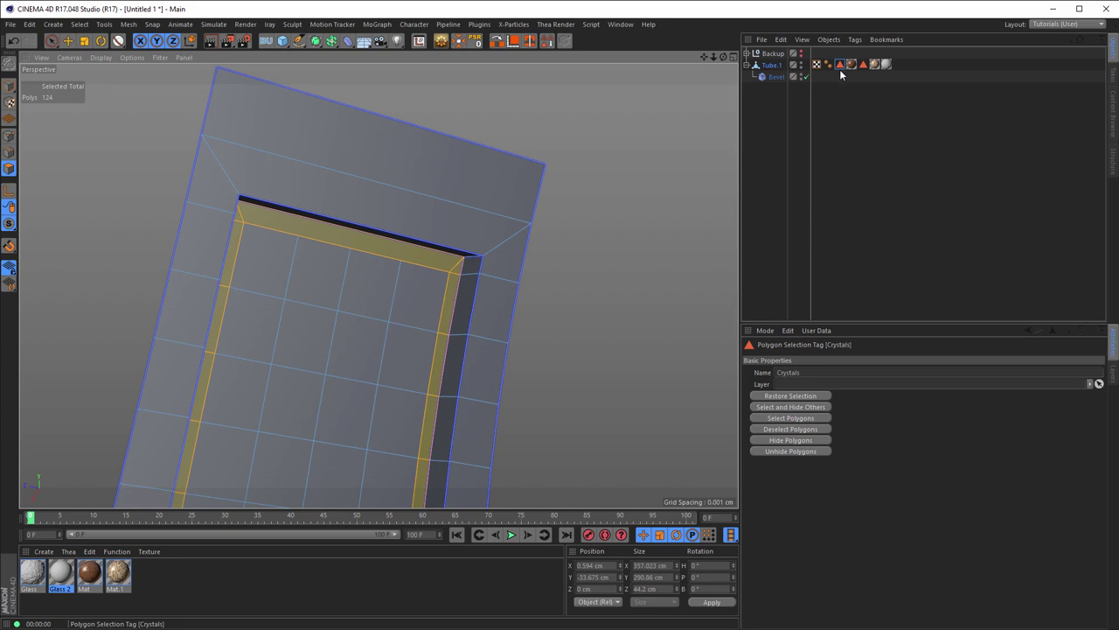
pyautogui.click(763, 119)
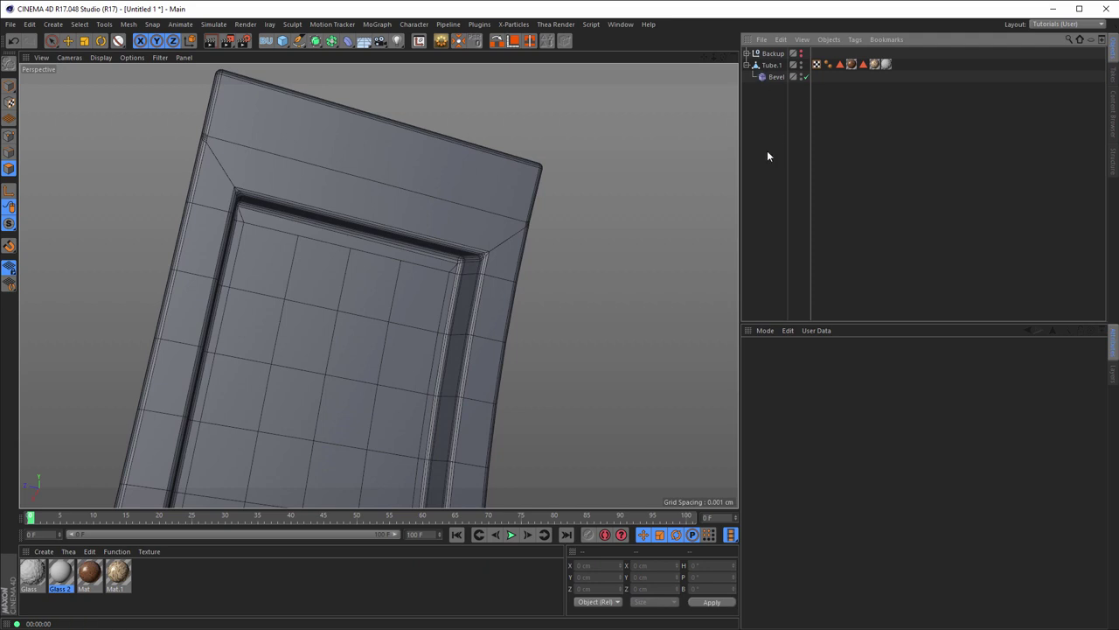
pyautogui.click(769, 64)
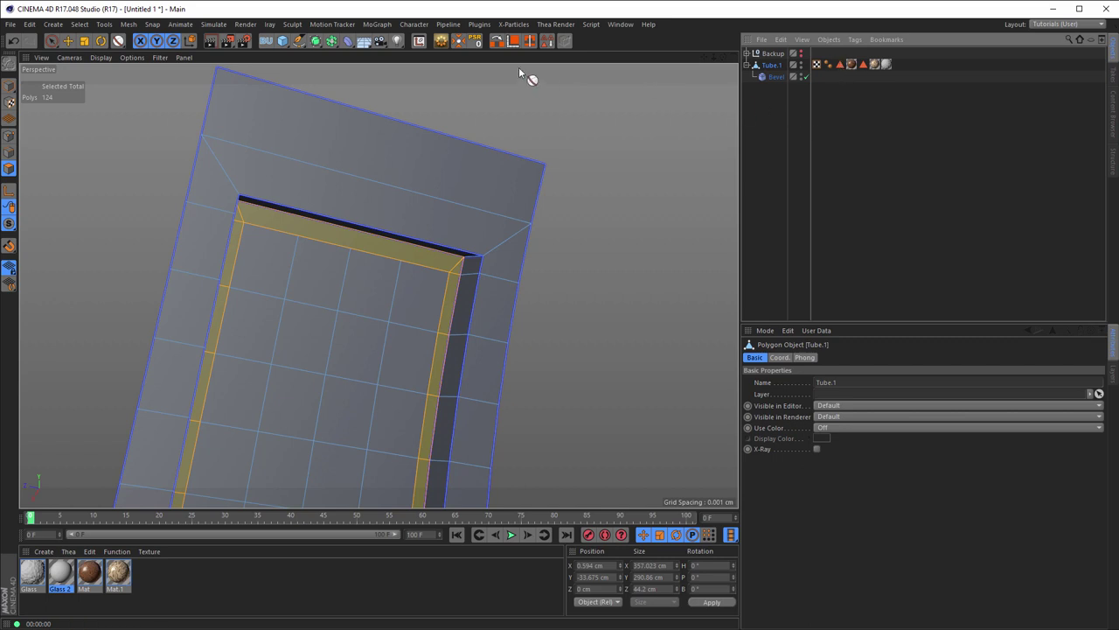
pyautogui.click(548, 41)
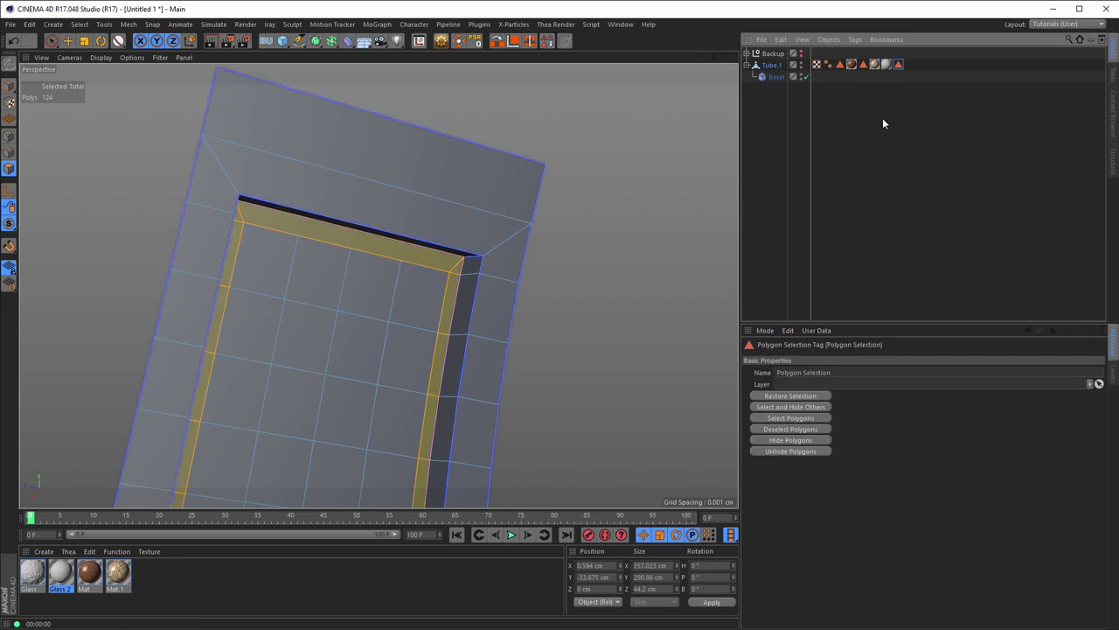
pyautogui.moveTo(832, 372); pyautogui.dragTo(753, 383)
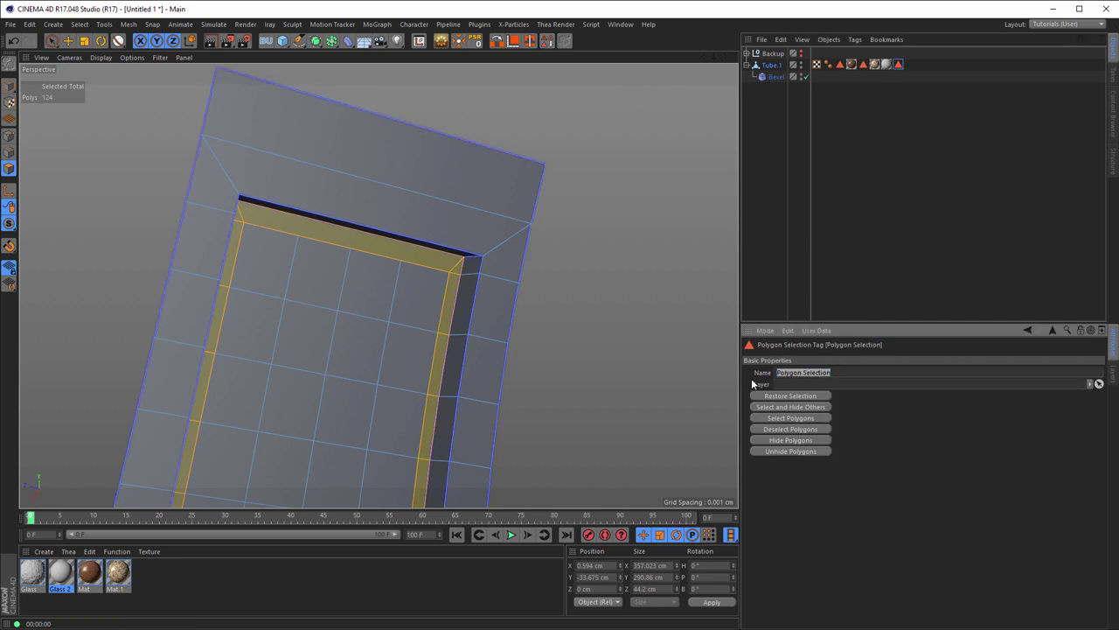
pyautogui.write('Fi')
pyautogui.press('Return')
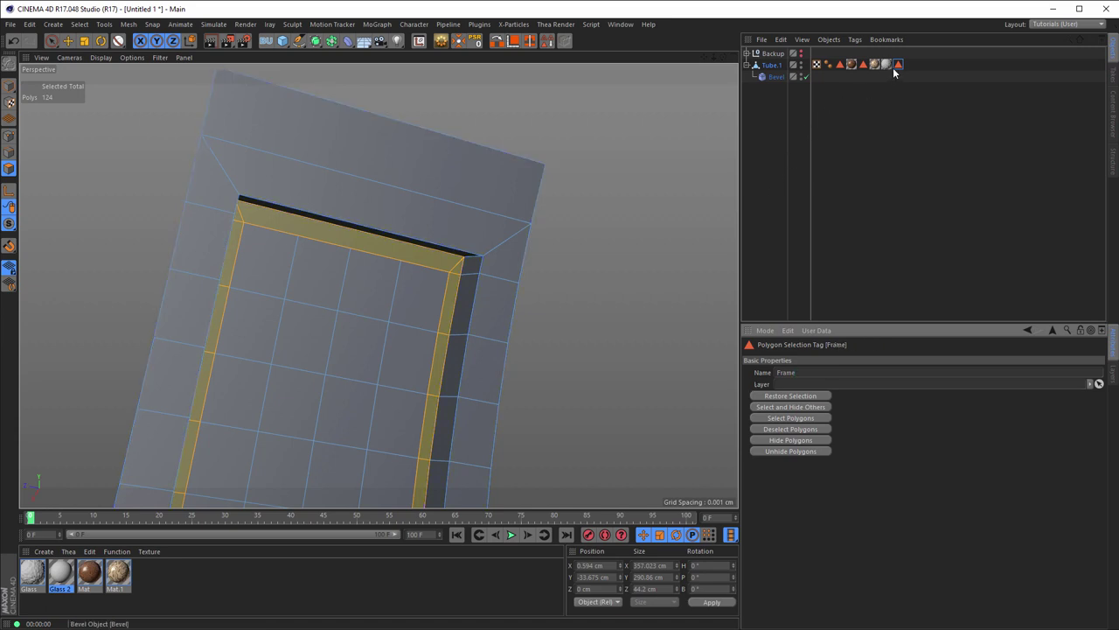
# Apply Glass 2 to Tube.1, restricted to the Frame selection.
pyautogui.click(60, 574)
pyautogui.moveTo(59, 574); pyautogui.dragTo(772, 70)
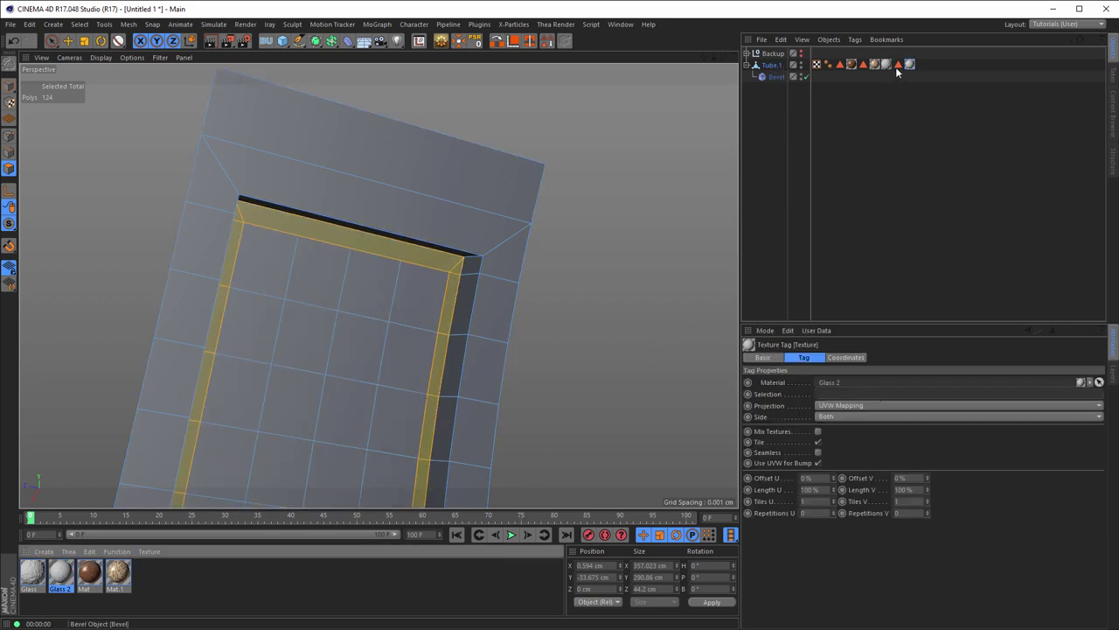
pyautogui.moveTo(898, 64)
pyautogui.mouseDown()
pyautogui.moveTo(881, 270)
pyautogui.moveTo(847, 396)
pyautogui.mouseUp()
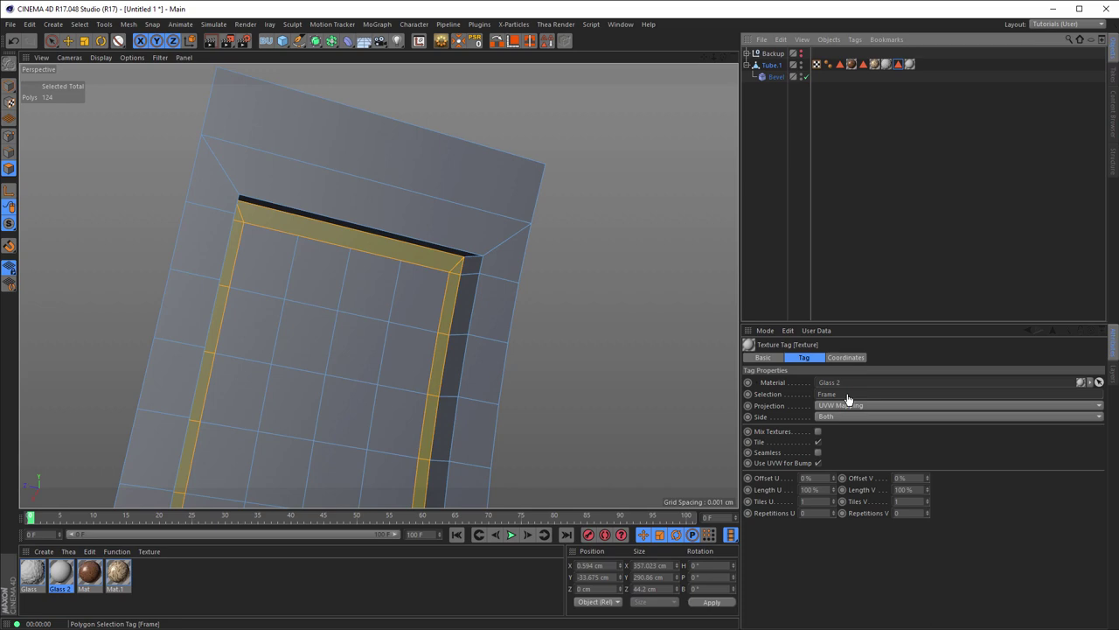
pyautogui.moveTo(463, 210)
pyautogui.keyDown('alt'); pyautogui.mouseDown()
pyautogui.moveTo(558, 190)
pyautogui.moveTo(422, 281)
pyautogui.moveTo(539, 300)
pyautogui.moveTo(544, 256)
pyautogui.mouseUp(); pyautogui.keyUp('alt')
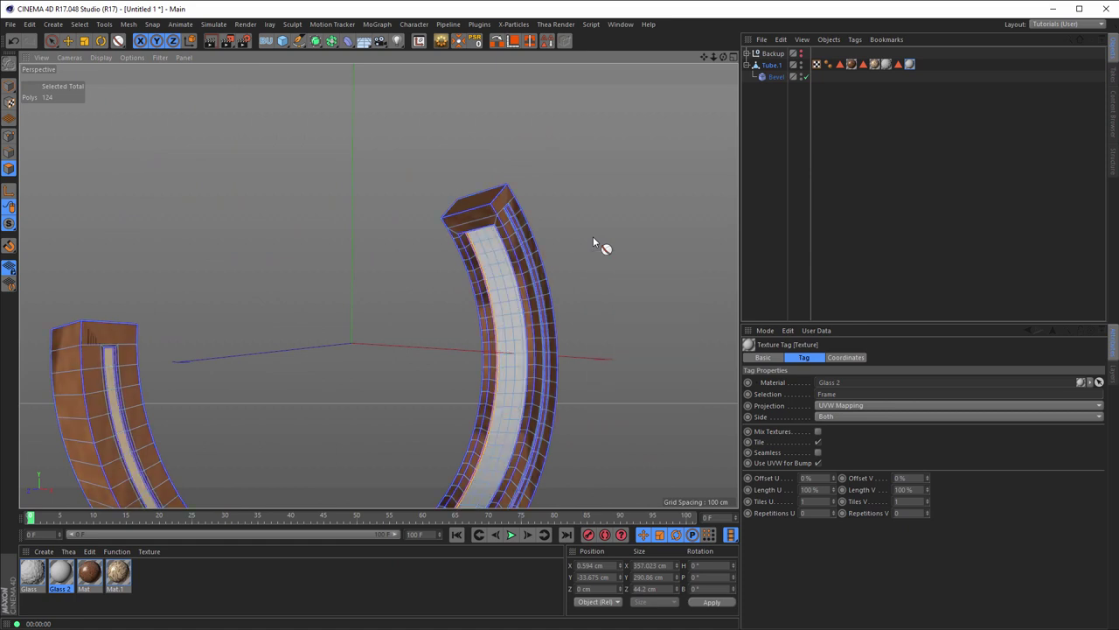
# Return to Model mode and orbit to see the whole arch.
pyautogui.click(51, 40)
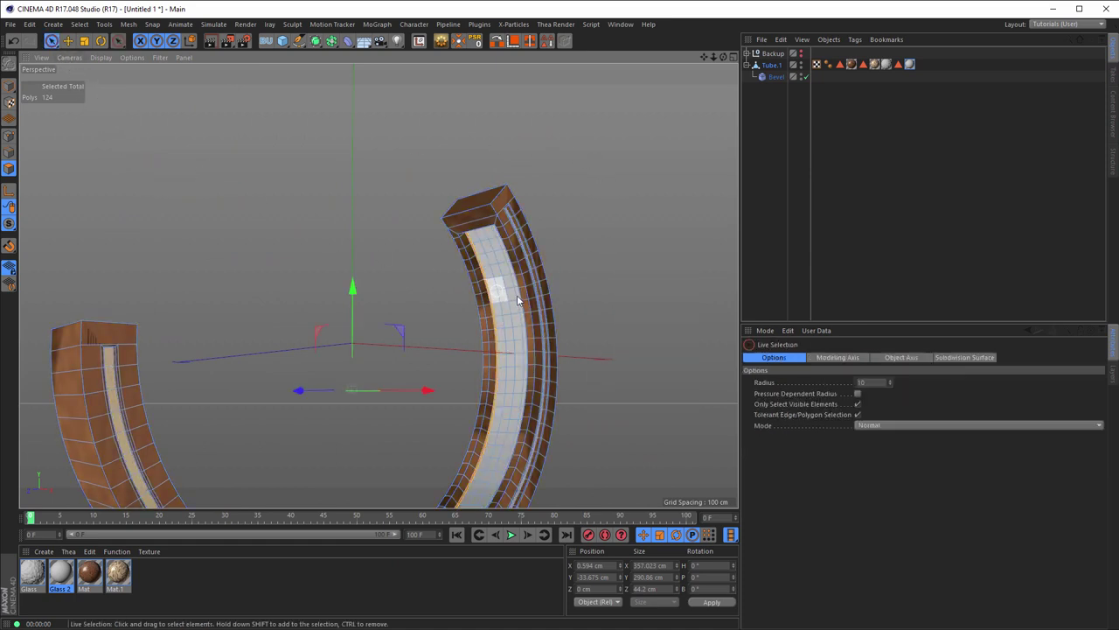
pyautogui.click(9, 85)
pyautogui.moveTo(542, 282)
pyautogui.keyDown('alt'); pyautogui.mouseDown()
pyautogui.moveTo(515, 251)
pyautogui.moveTo(528, 219)
pyautogui.mouseUp(); pyautogui.keyUp('alt')
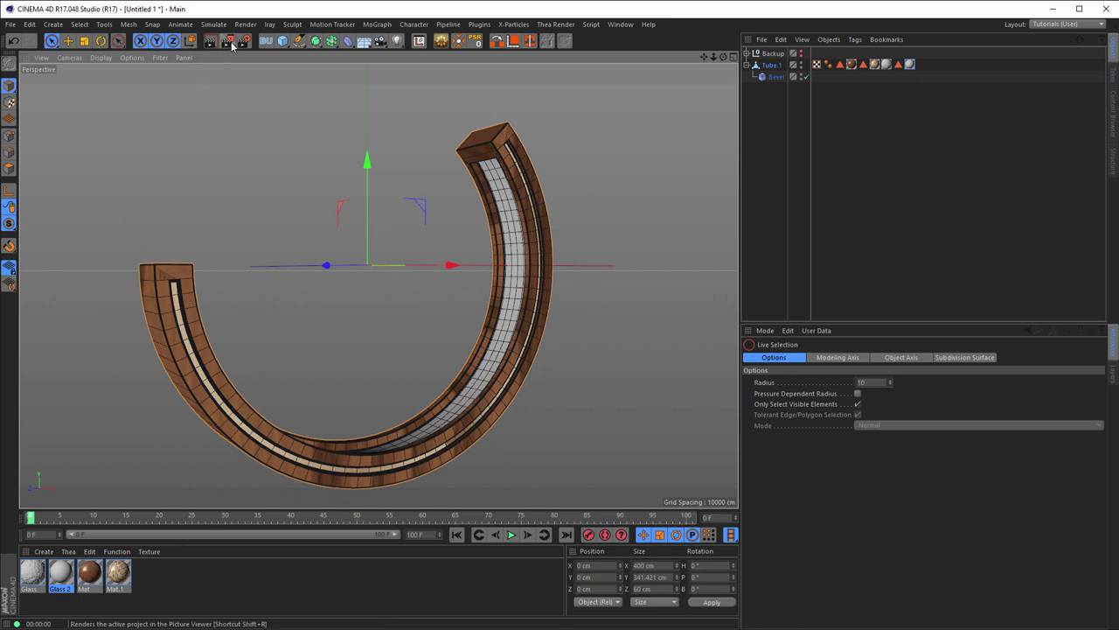
# Run an Interactive Render Region (Alt+R) sized over the arch and open the Glass material.
pyautogui.hotkey('alt', 'r')
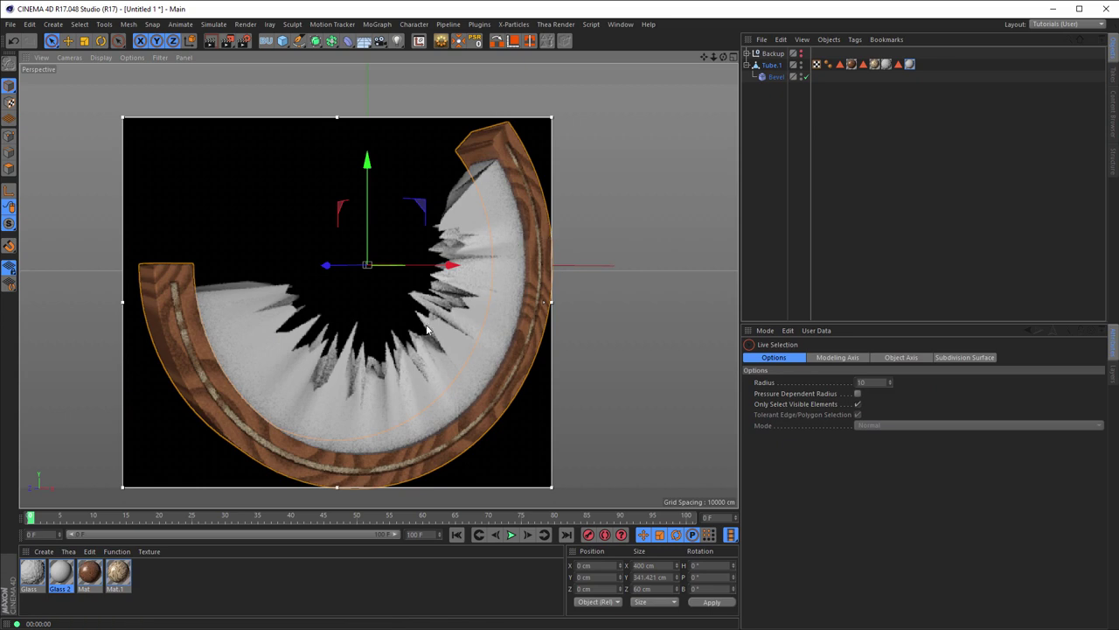
pyautogui.moveTo(552, 304); pyautogui.dragTo(596, 289)
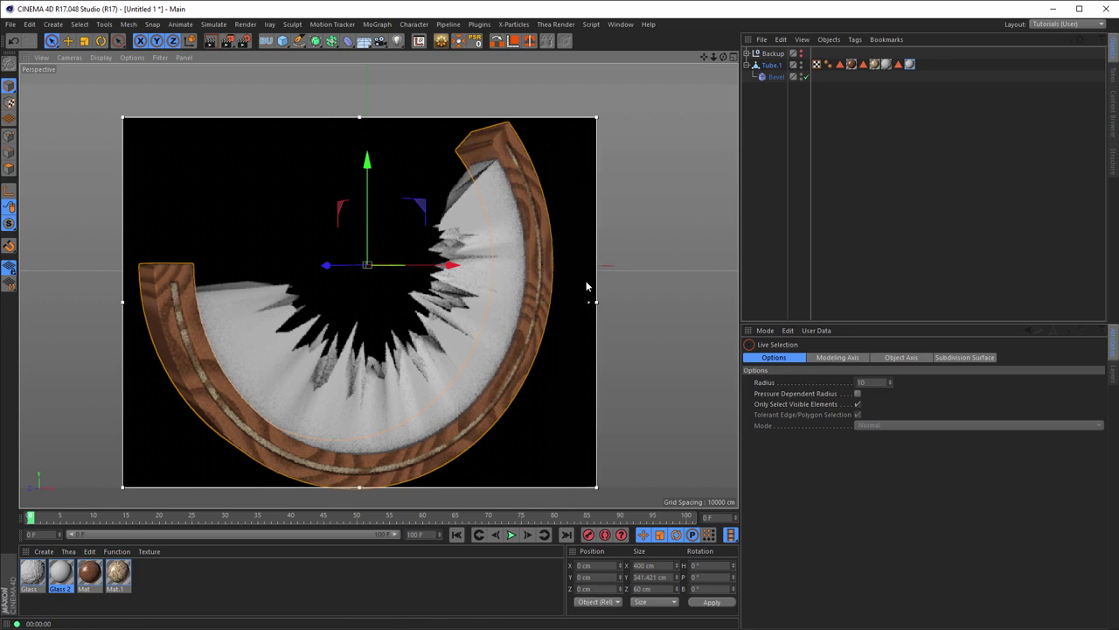
pyautogui.moveTo(361, 116); pyautogui.dragTo(357, 87)
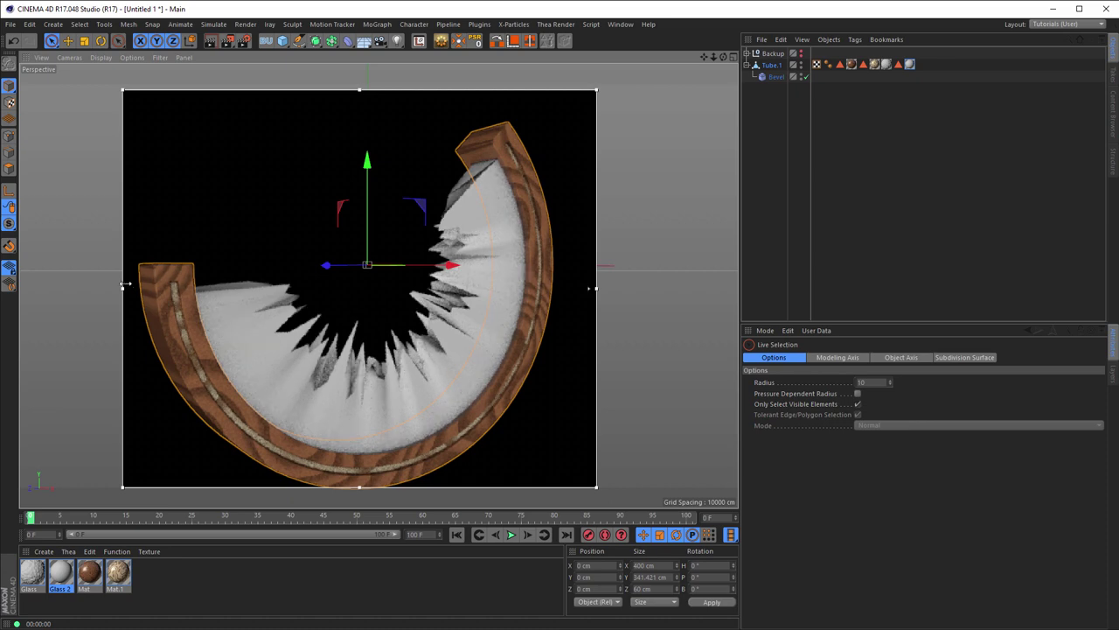
pyautogui.moveTo(123, 288); pyautogui.dragTo(107, 288)
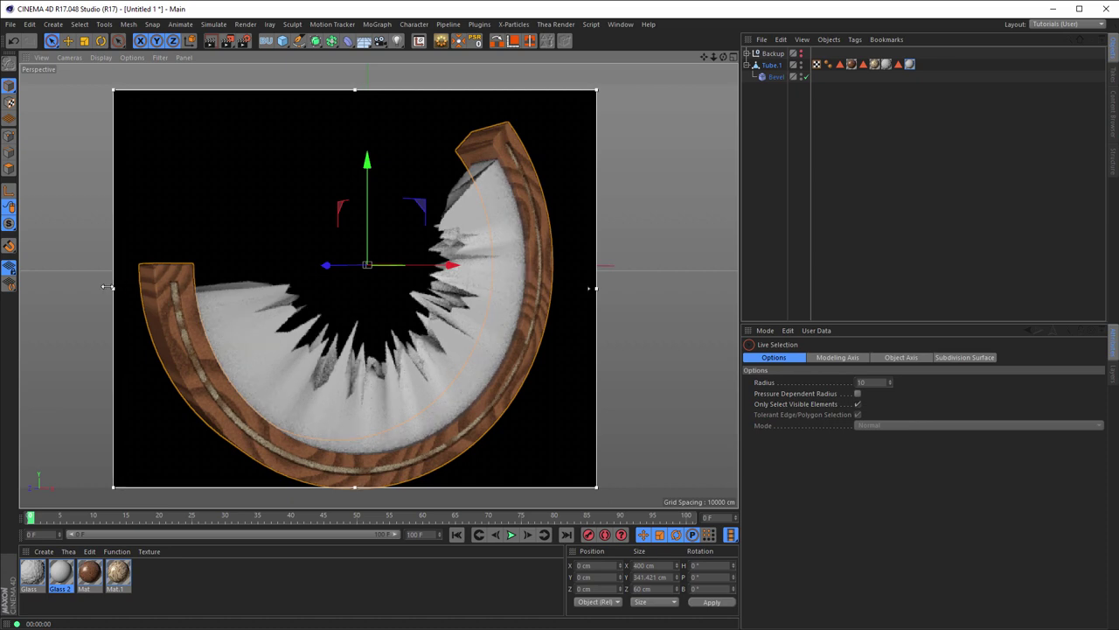
pyautogui.doubleClick(32, 574)
pyautogui.moveTo(150, 83)
pyautogui.mouseDown()
pyautogui.moveTo(662, 118)
pyautogui.moveTo(794, 111)
pyautogui.mouseUp()
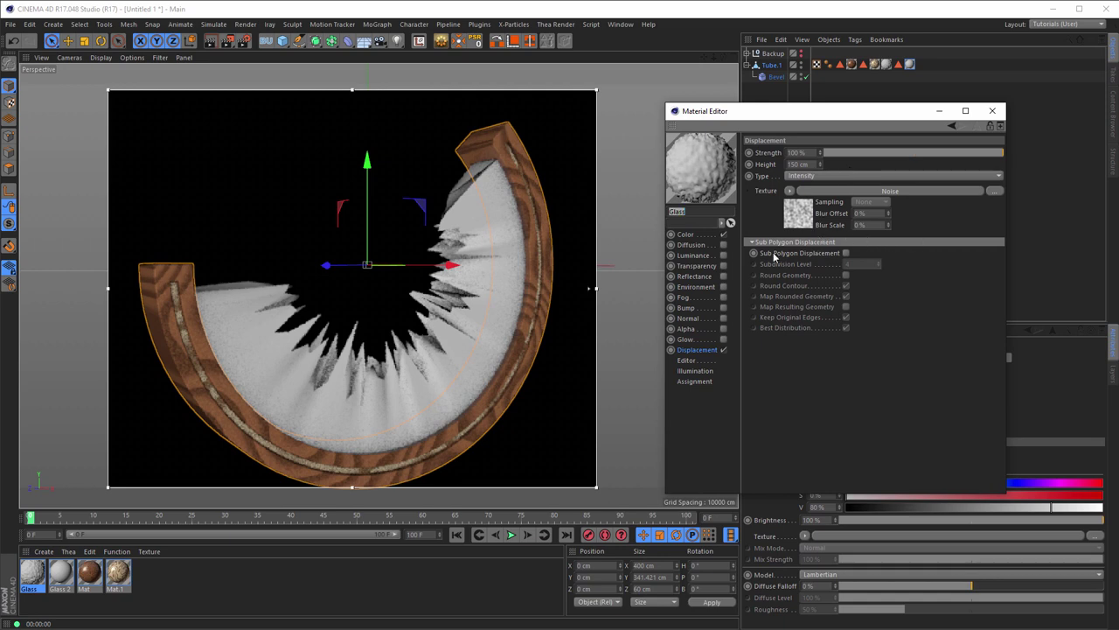
# Enable Sub Polygon Displacement at subdivision level 3 on Glass and show the Noise types.
pyautogui.click(845, 253)
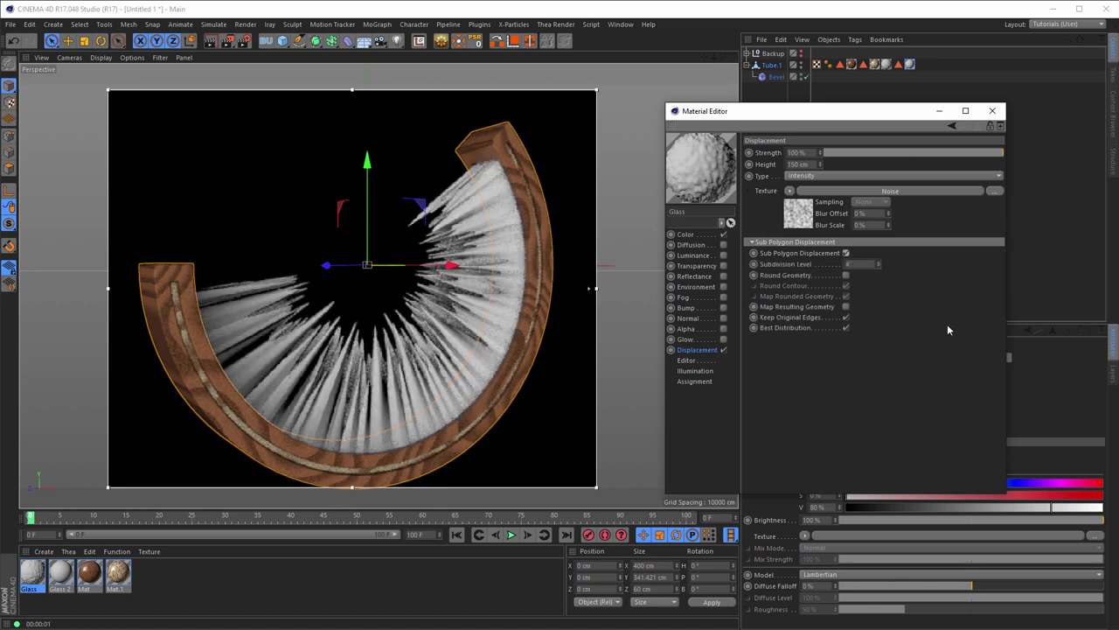
pyautogui.click(862, 264)
pyautogui.write('3')
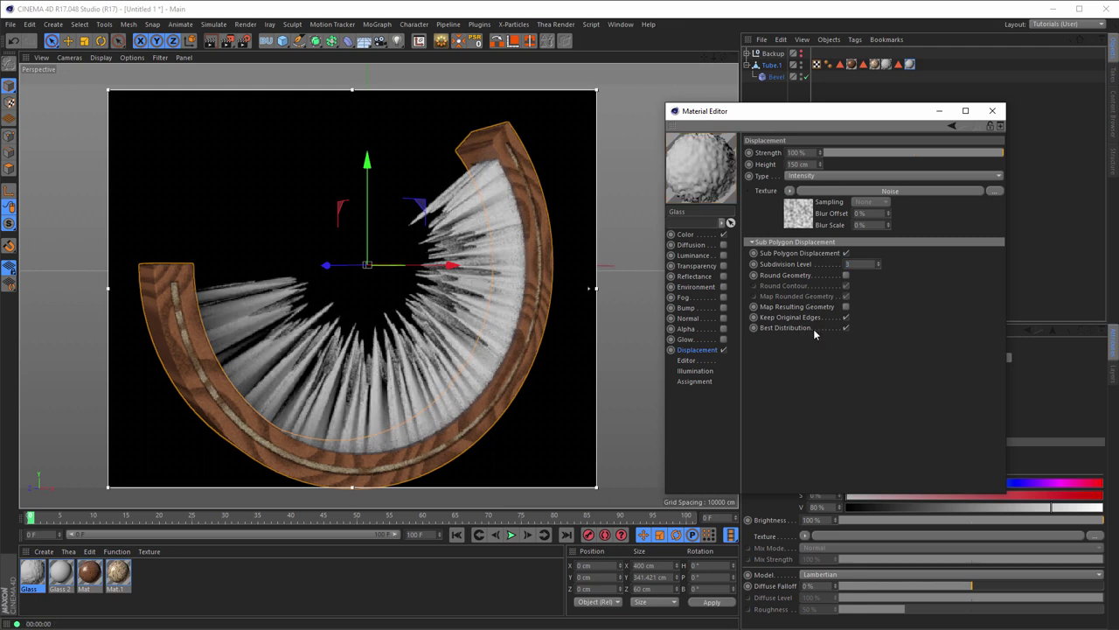
pyautogui.click(808, 217)
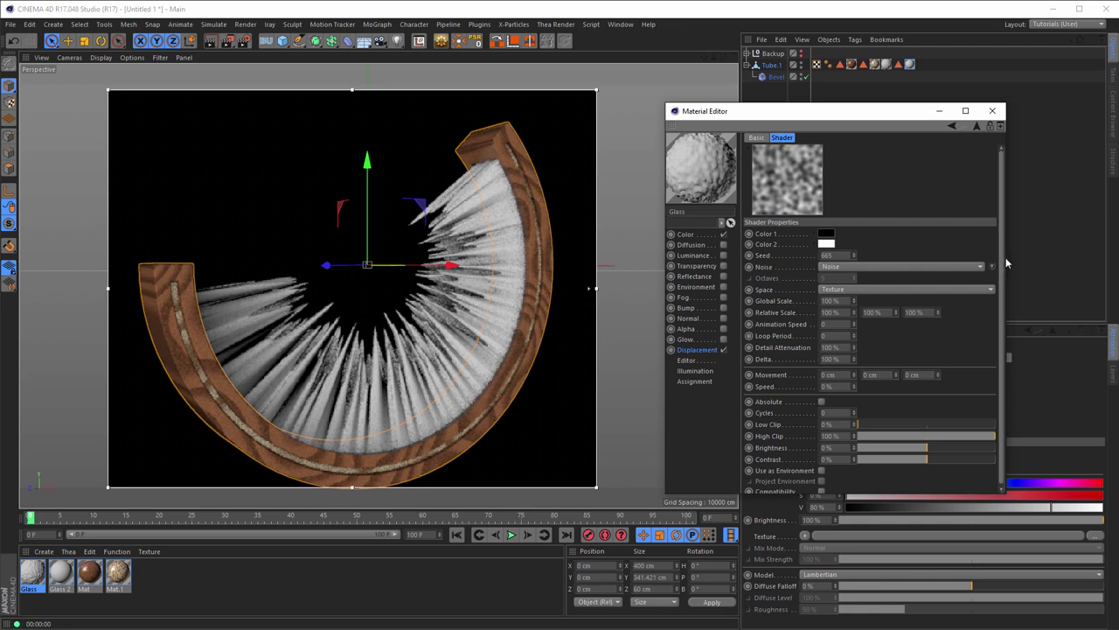
pyautogui.moveTo(1005, 263); pyautogui.dragTo(1053, 267)
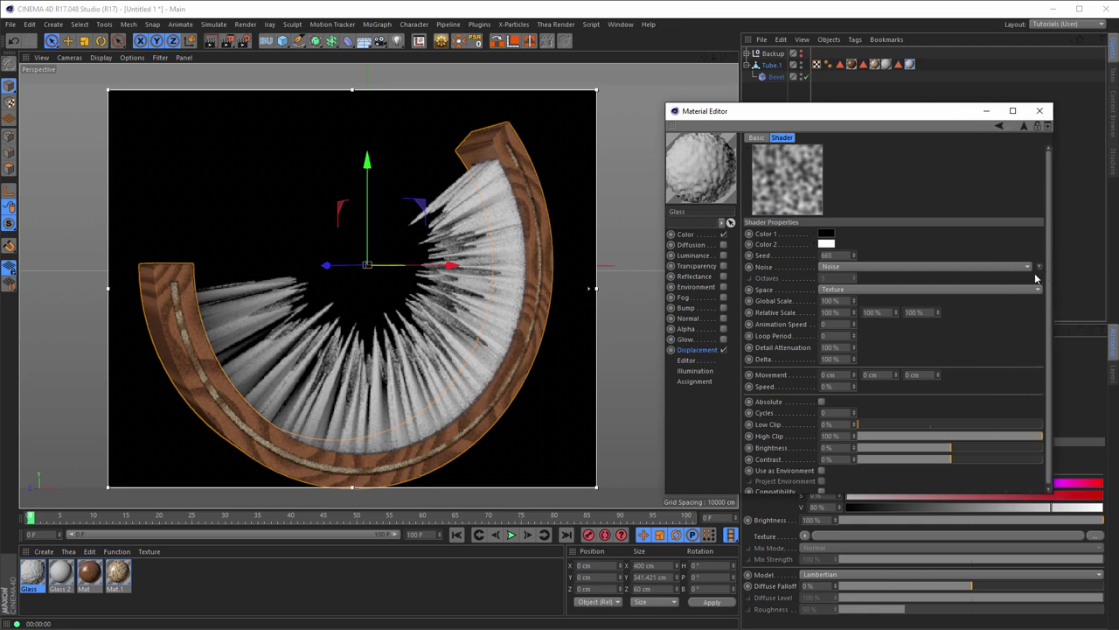
pyautogui.click(1041, 267)
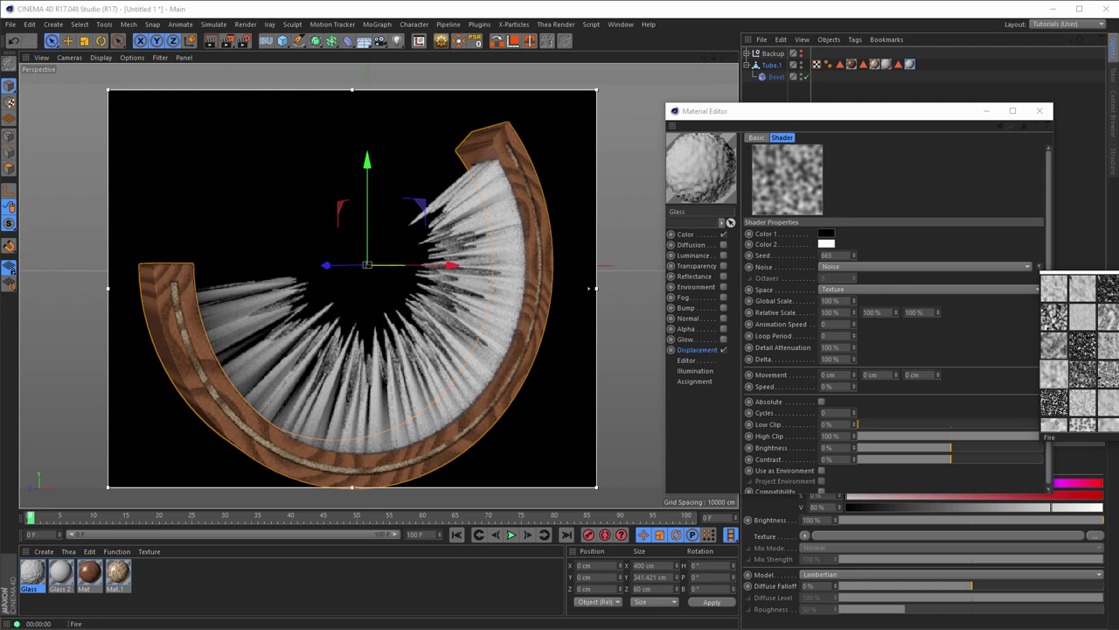
# Set the spike noise to Fire, with 200% global scale and 600% / 150% relative scale.
pyautogui.click(1054, 411)
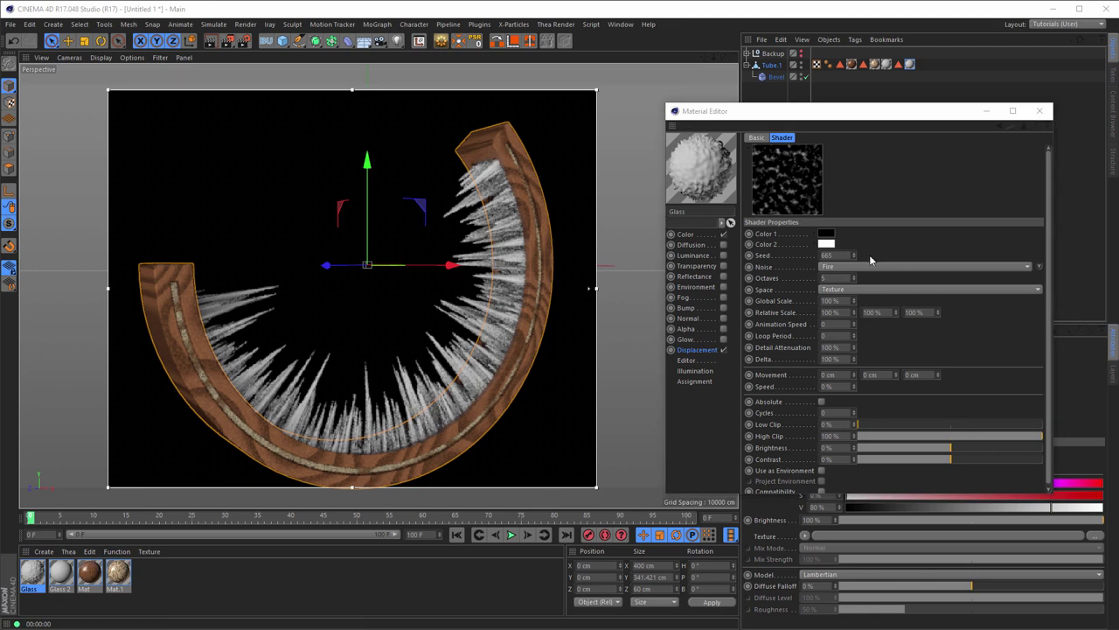
pyautogui.click(838, 300)
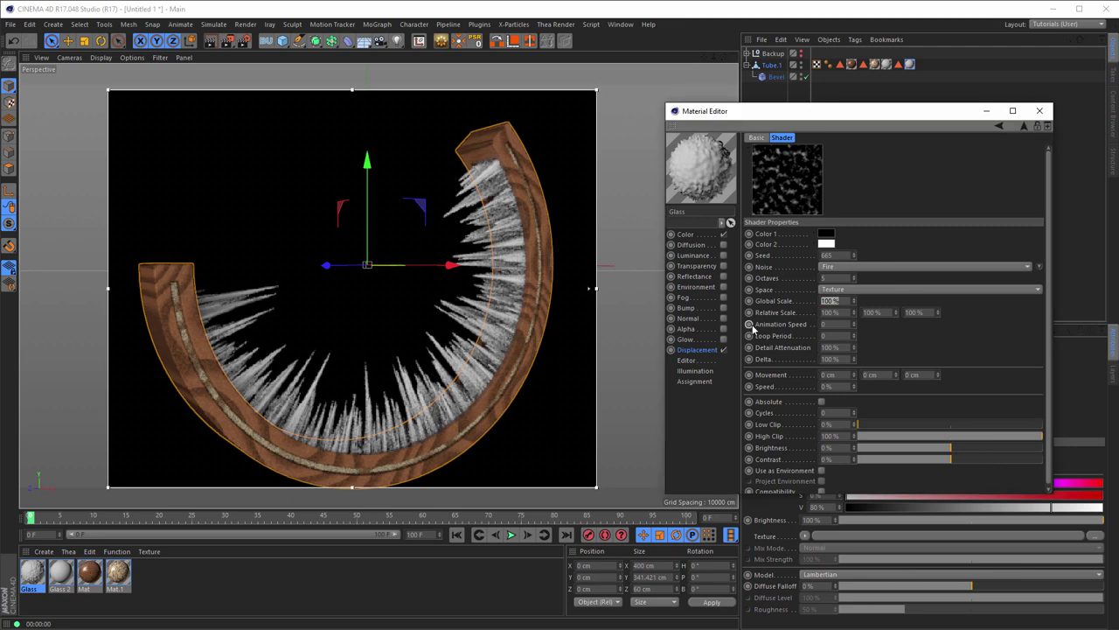
pyautogui.write('200')
pyautogui.press('Return')
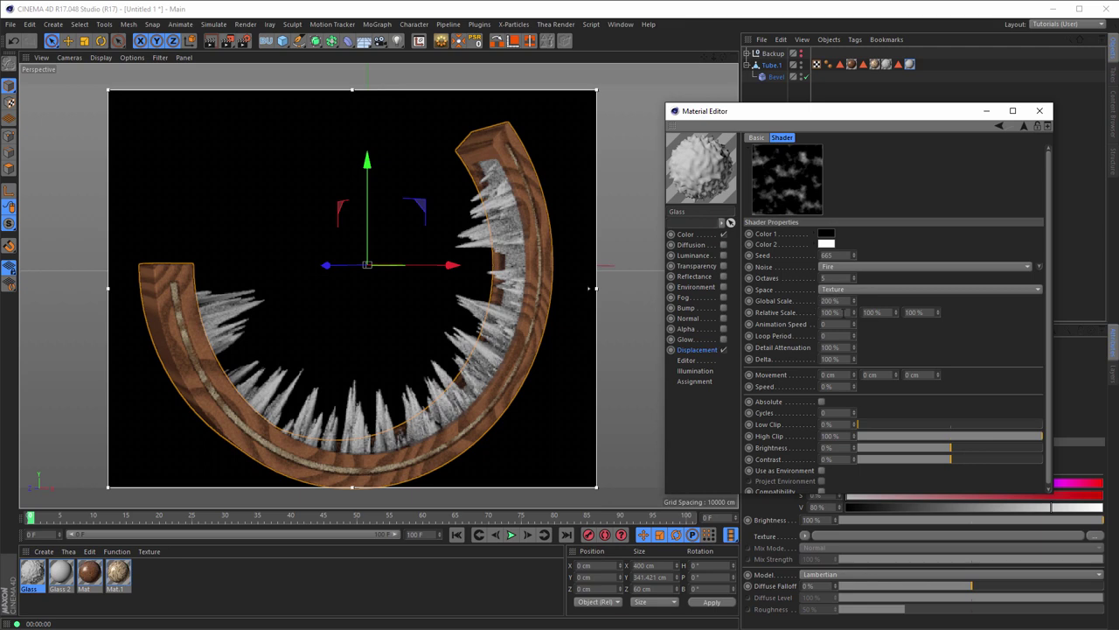
pyautogui.click(837, 312)
pyautogui.write('600')
pyautogui.press('Return')
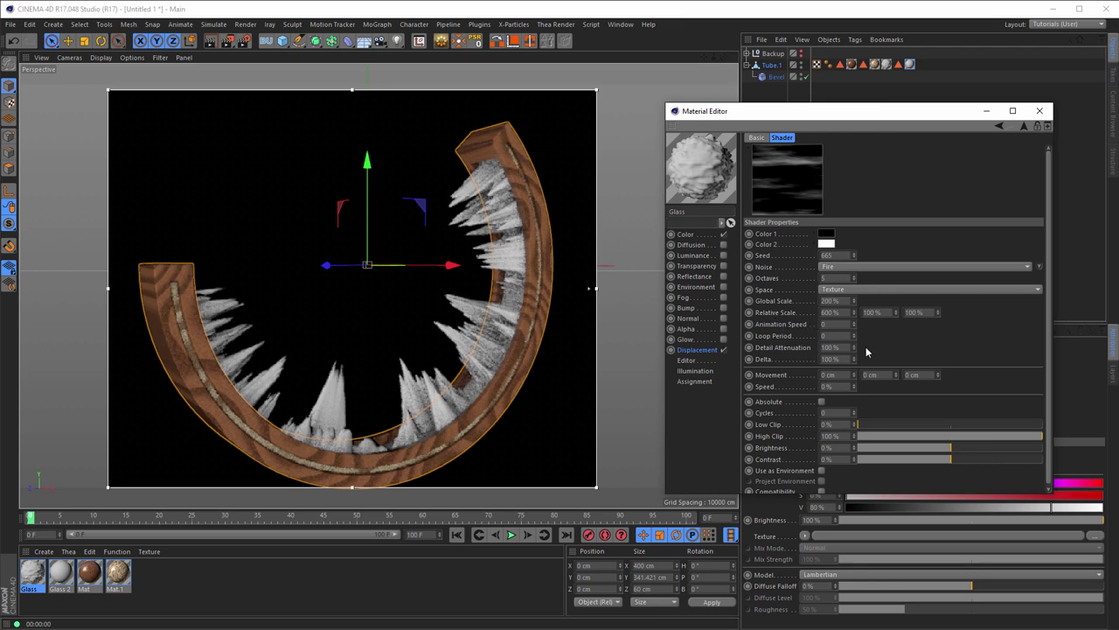
pyautogui.write('15')
pyautogui.write('0')
pyautogui.press('Return')
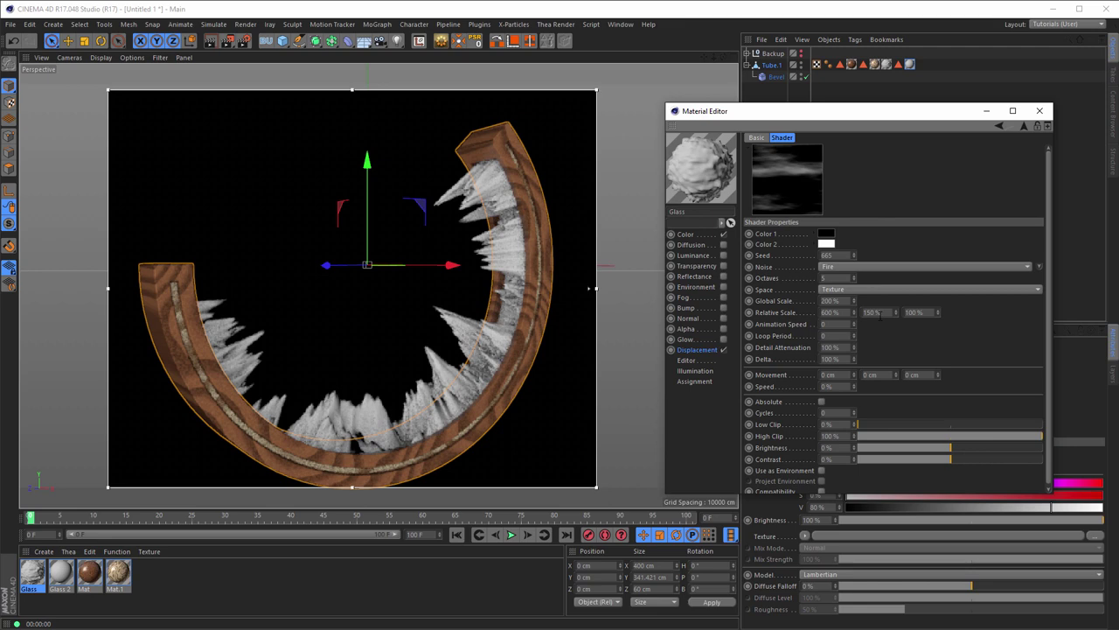
# Set the Glass material's displacement height to 170 cm.
pyautogui.moveTo(362, 413)
pyautogui.keyDown('alt'); pyautogui.mouseDown()
pyautogui.moveTo(372, 401)
pyautogui.moveTo(466, 398)
pyautogui.mouseUp(); pyautogui.keyUp('alt')
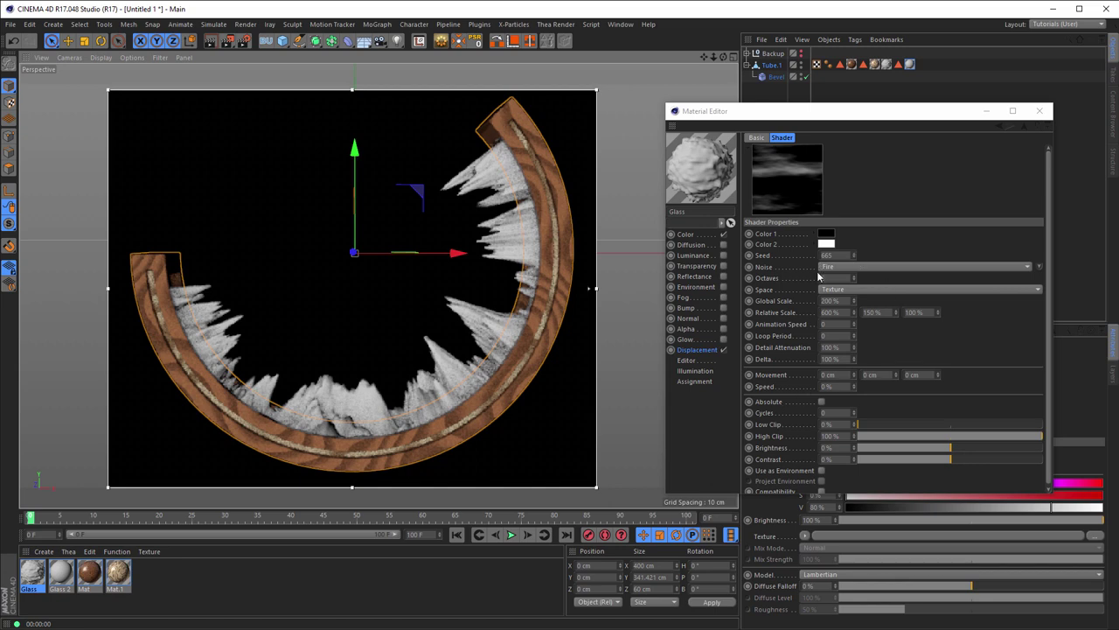
pyautogui.click(699, 351)
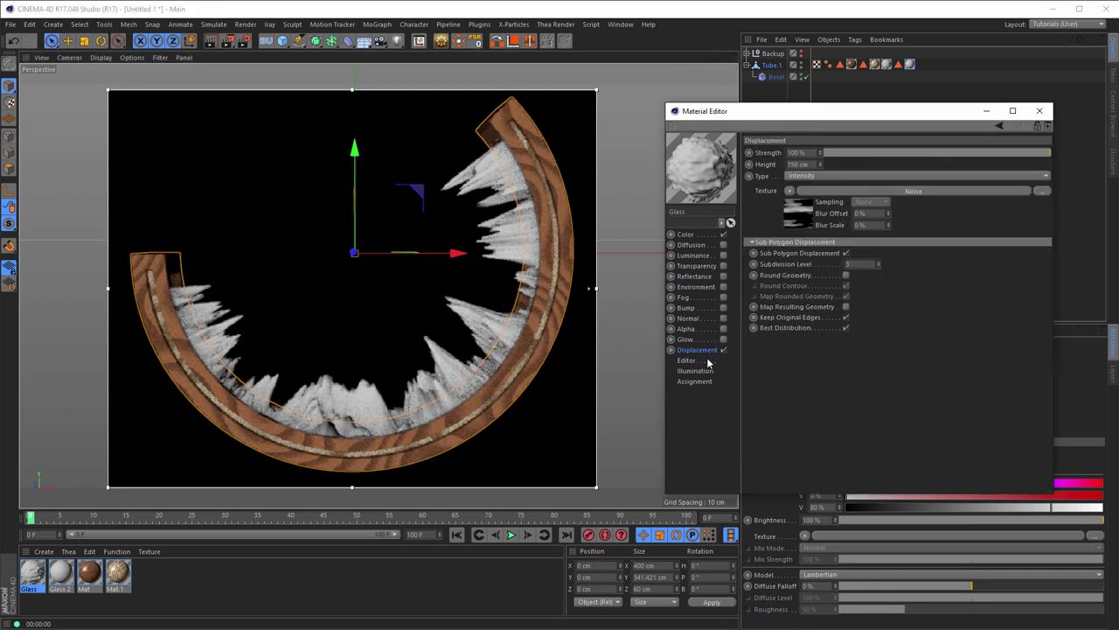
pyautogui.click(807, 164)
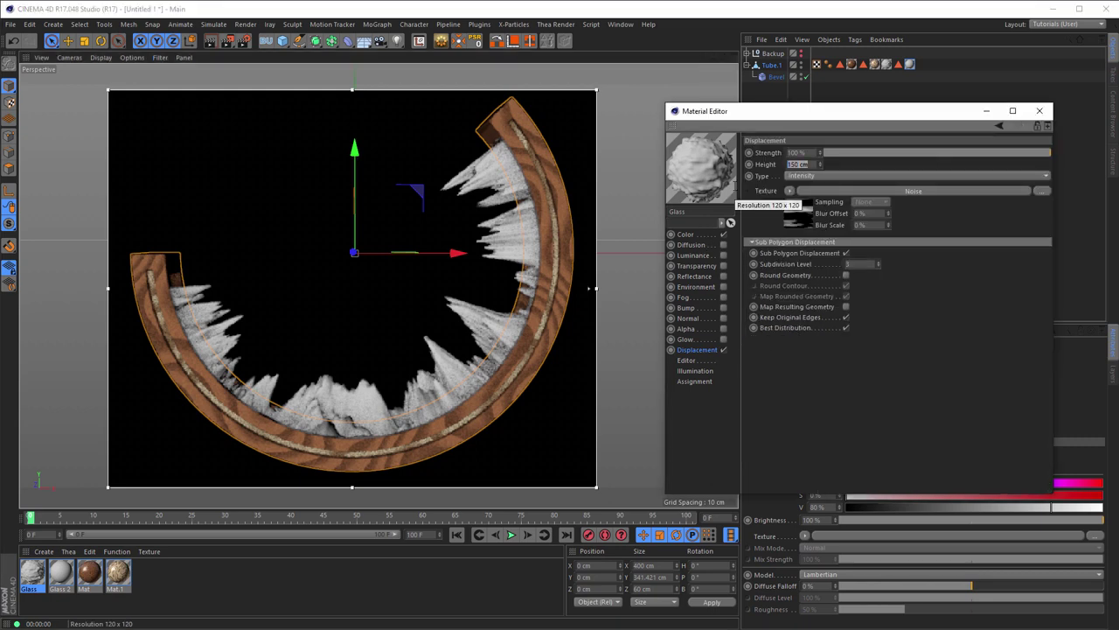
pyautogui.write('170')
pyautogui.press('Return')
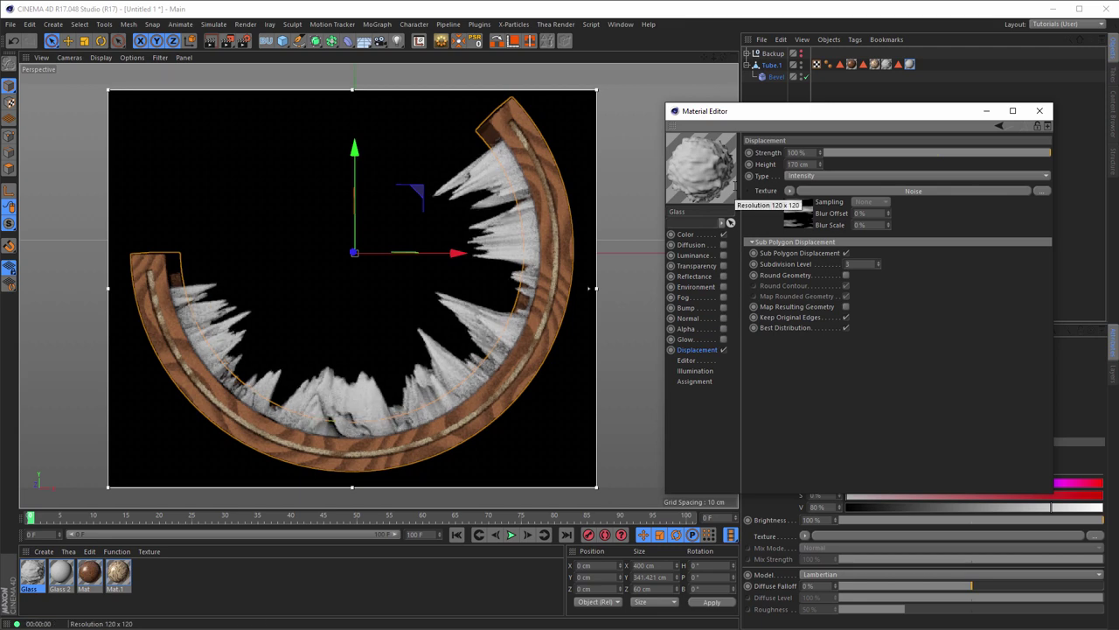
# Step the noise seed up repeatedly, past 671–675, to try new spike patterns.
pyautogui.click(801, 210)
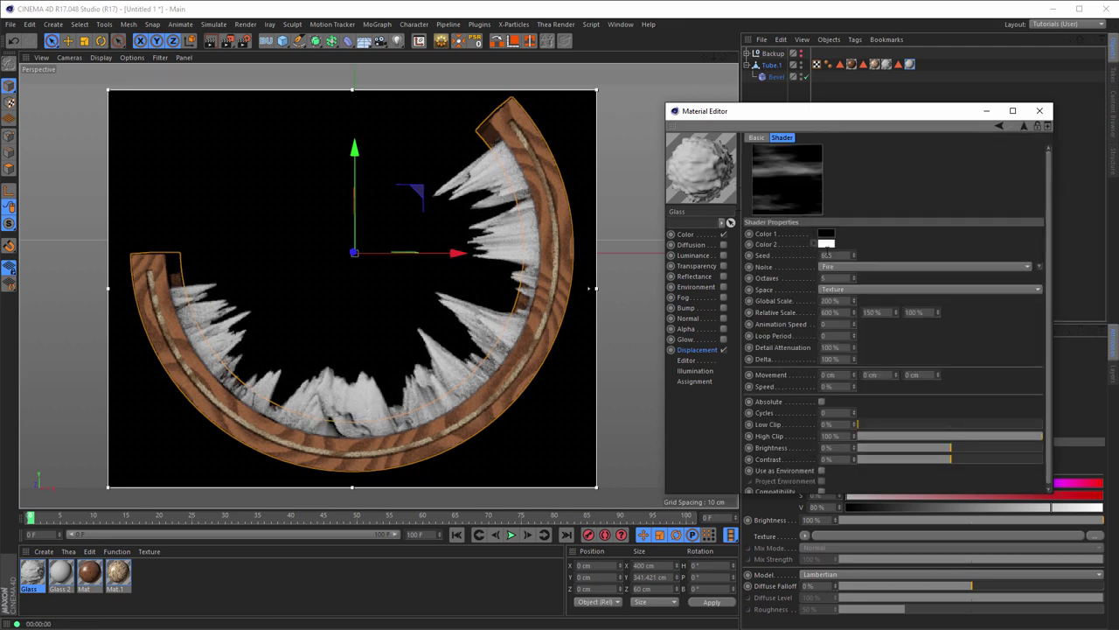
pyautogui.click(855, 253)
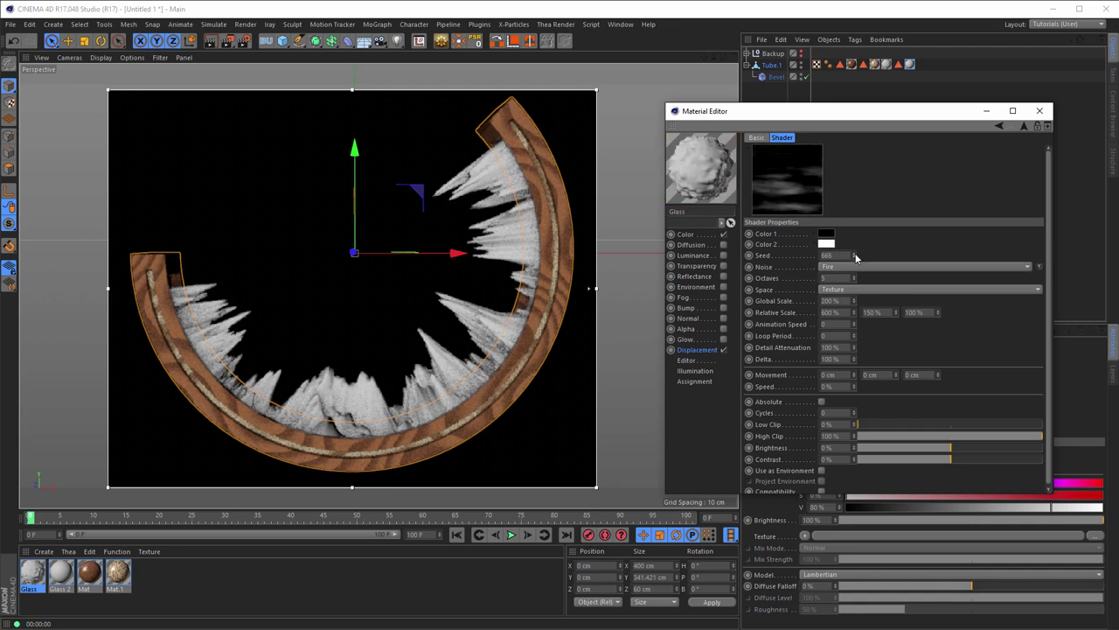
pyautogui.click(855, 252)
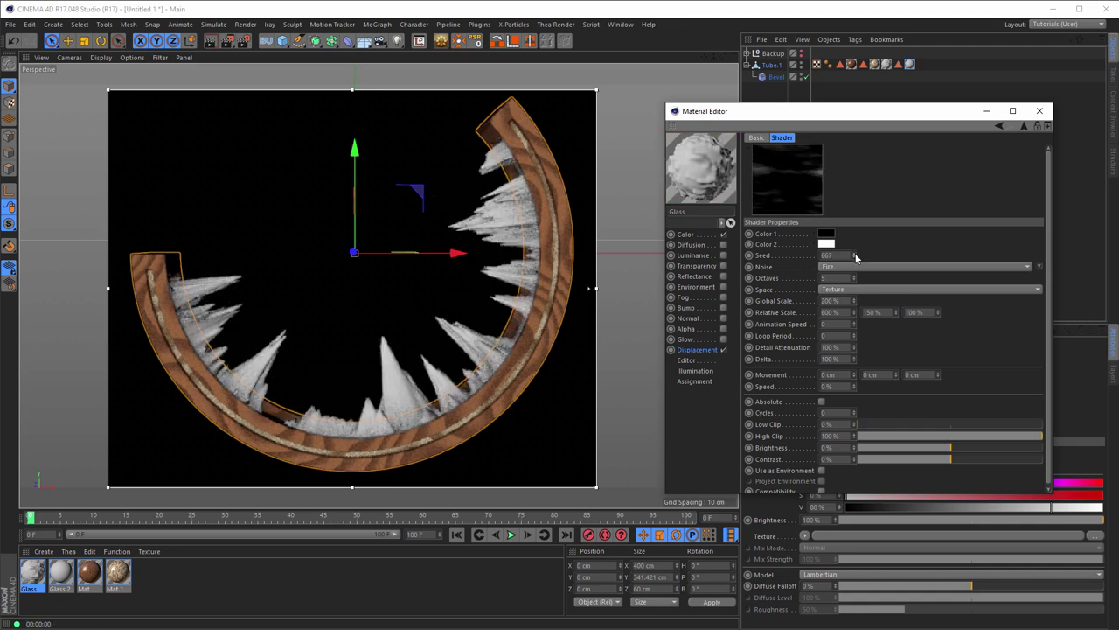
pyautogui.click(854, 253)
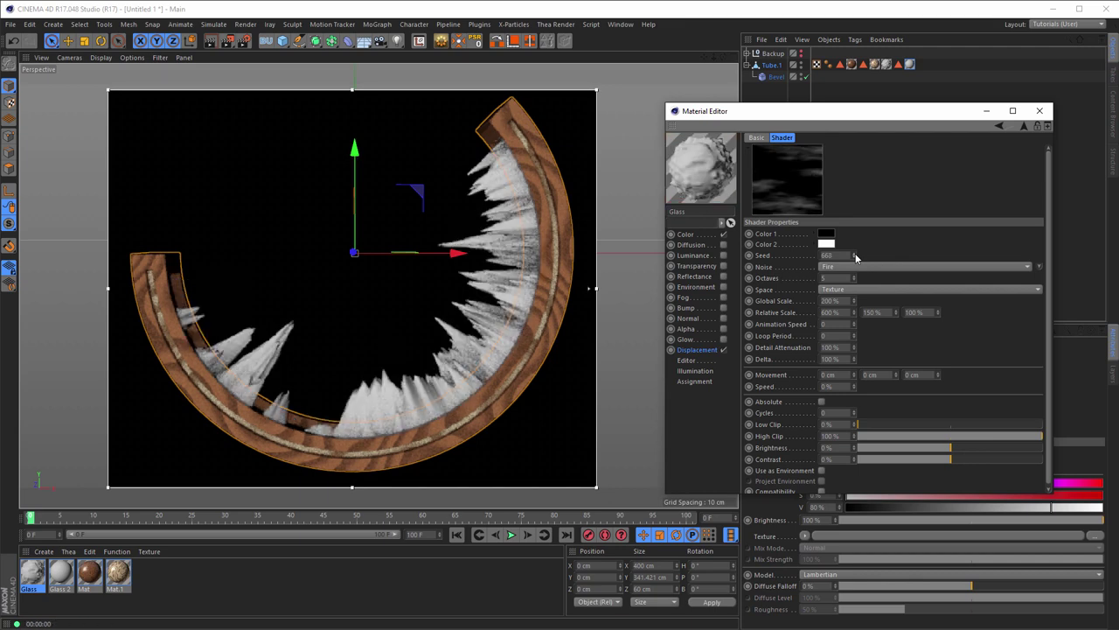
pyautogui.click(854, 253)
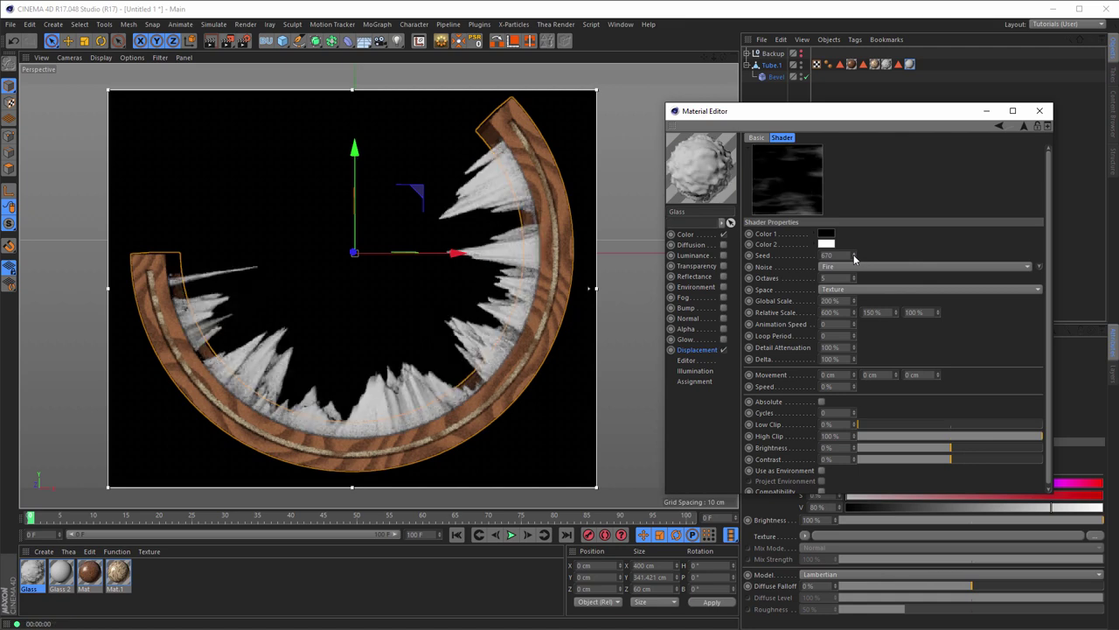
pyautogui.click(854, 256)
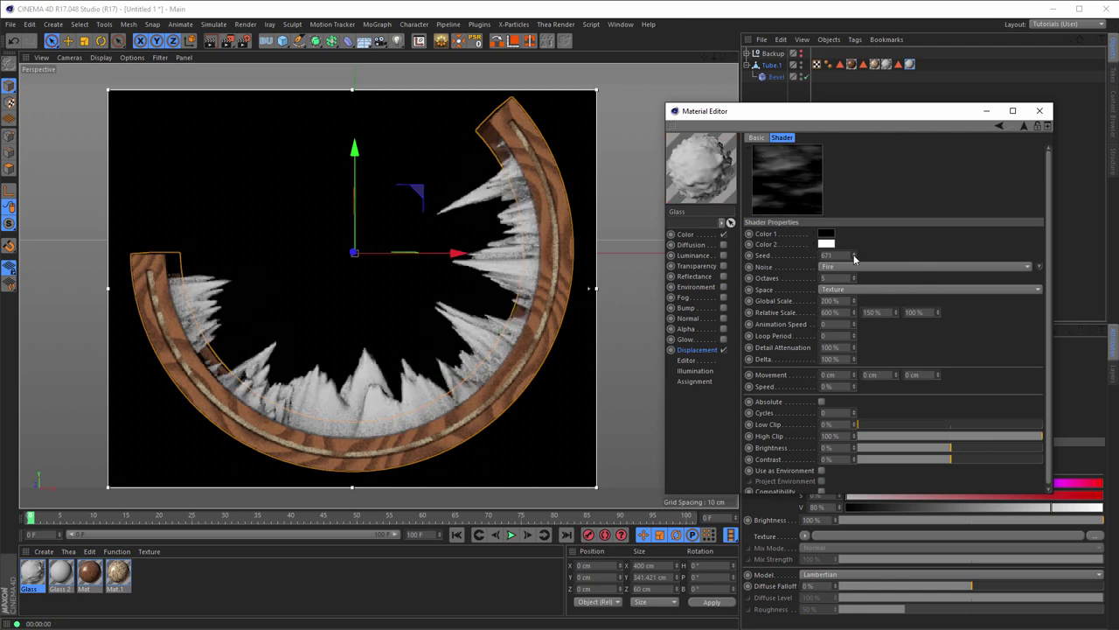
pyautogui.click(855, 257)
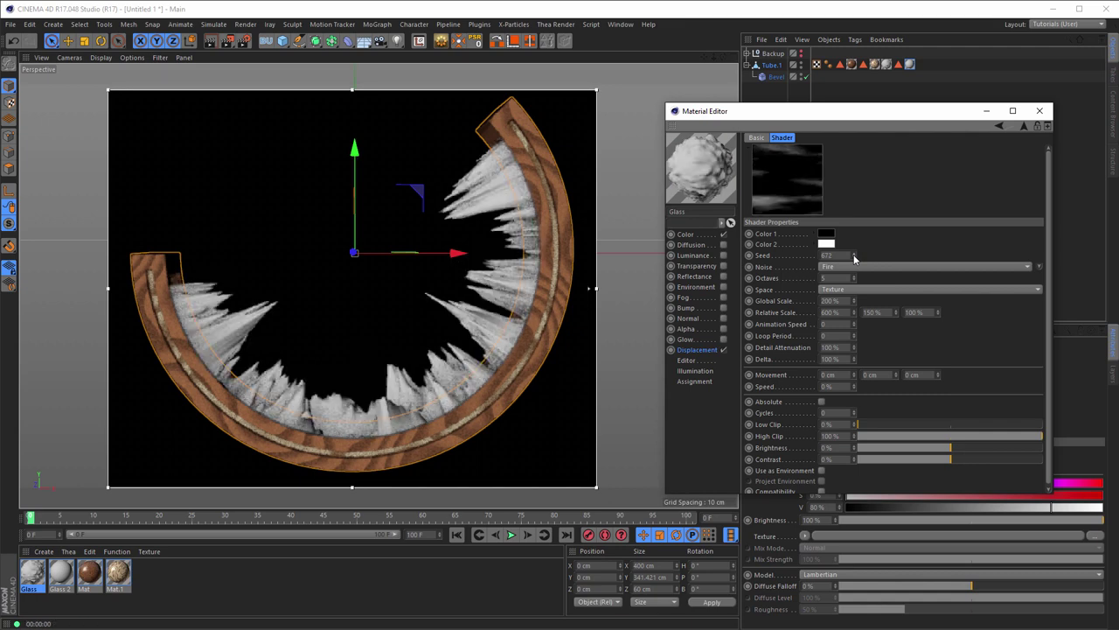
pyautogui.click(855, 256)
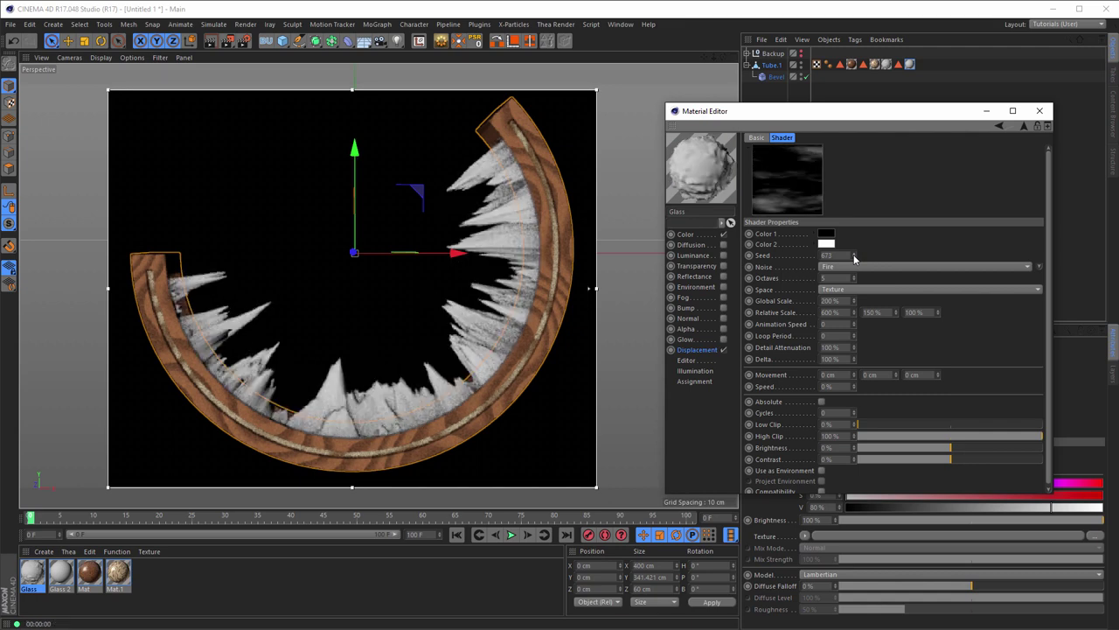
pyautogui.click(855, 256)
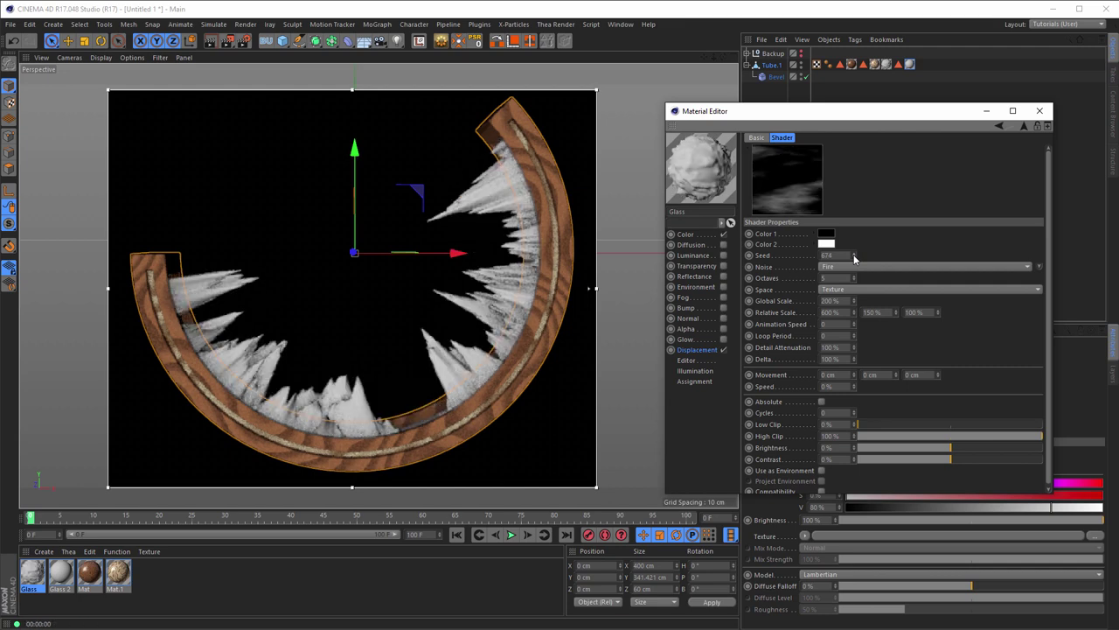
pyautogui.click(854, 256)
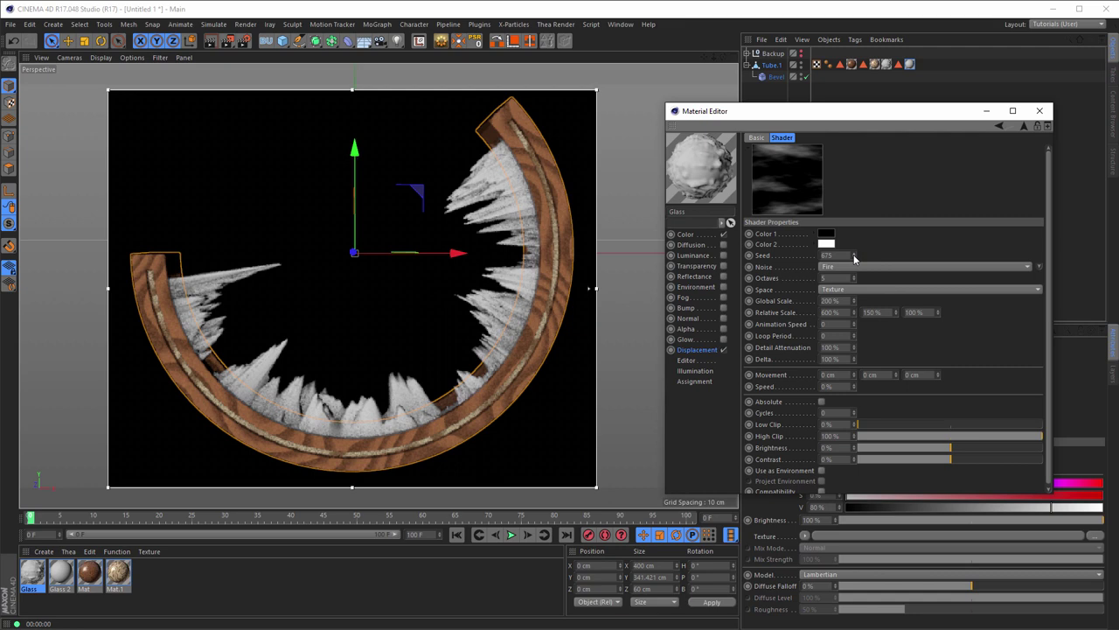
pyautogui.click(855, 256)
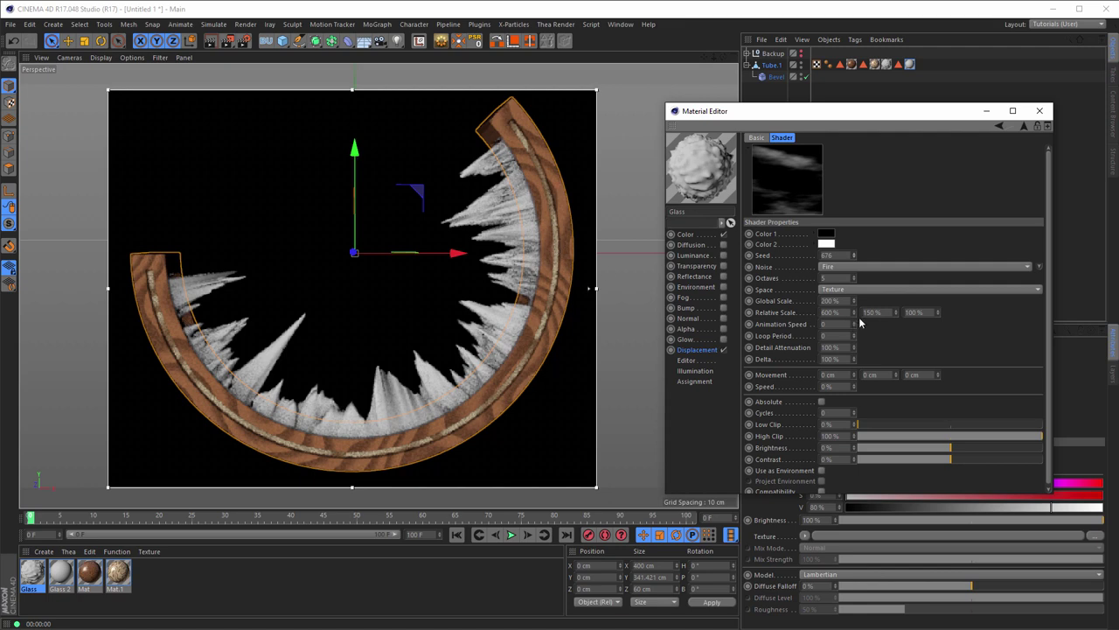
# Try 650% for the first Relative Scale, then return it to 600%.
pyautogui.click(830, 312)
pyautogui.write('650')
pyautogui.press('Return')
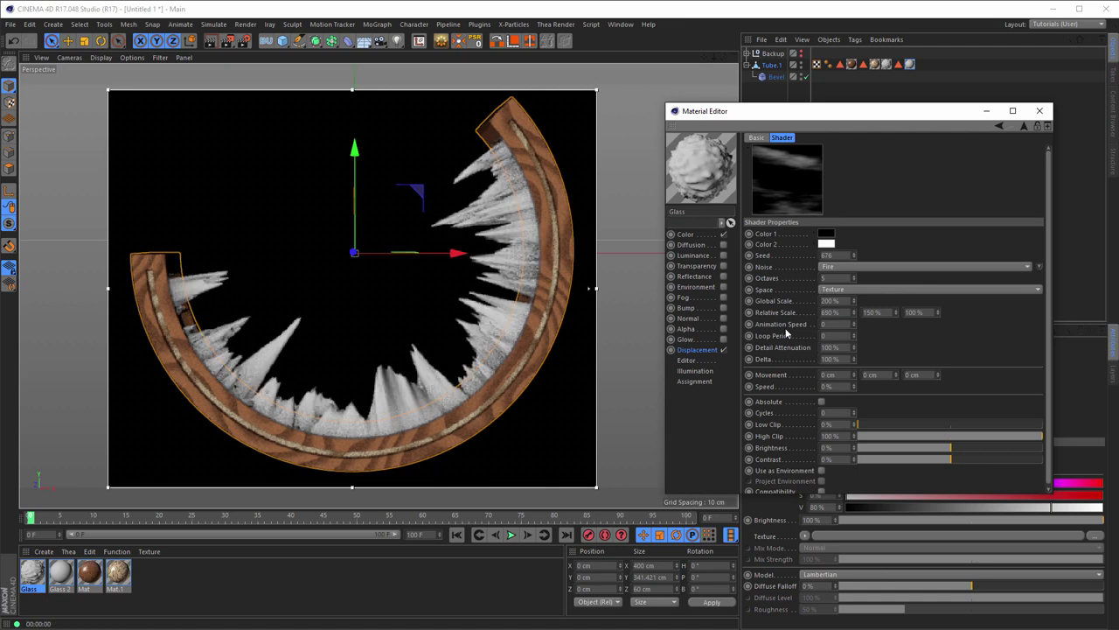
pyautogui.press('Up')
pyautogui.click(831, 312)
pyautogui.write('600')
pyautogui.press('Return')
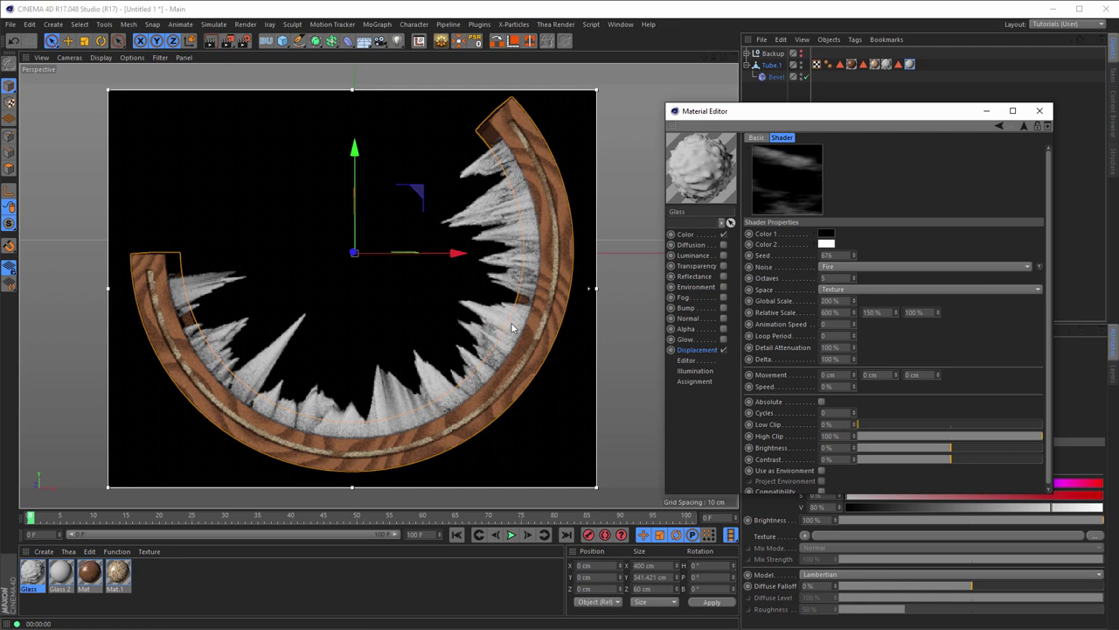
# Compare Round Geometry on and off in the Glass displacement channel, leaving it unchecked.
pyautogui.click(709, 350)
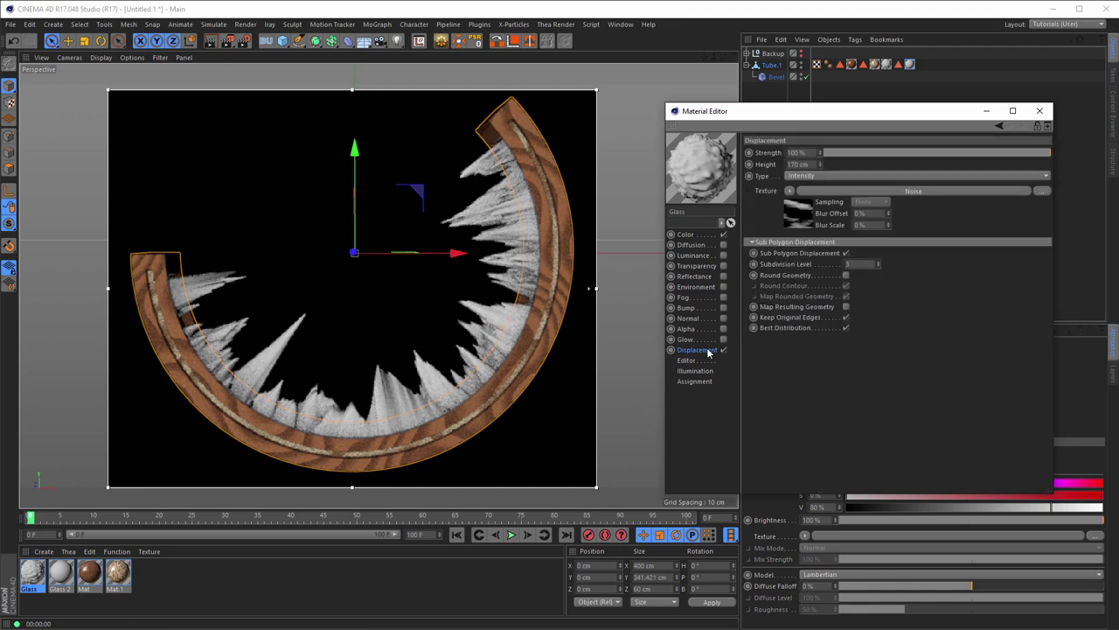
pyautogui.click(845, 275)
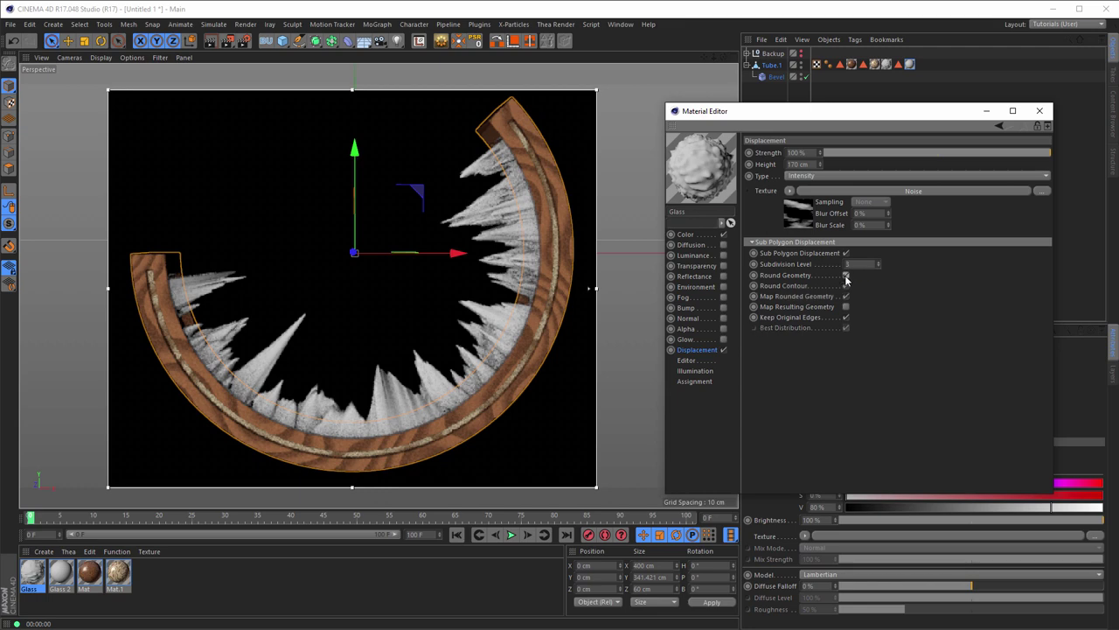
pyautogui.click(845, 275)
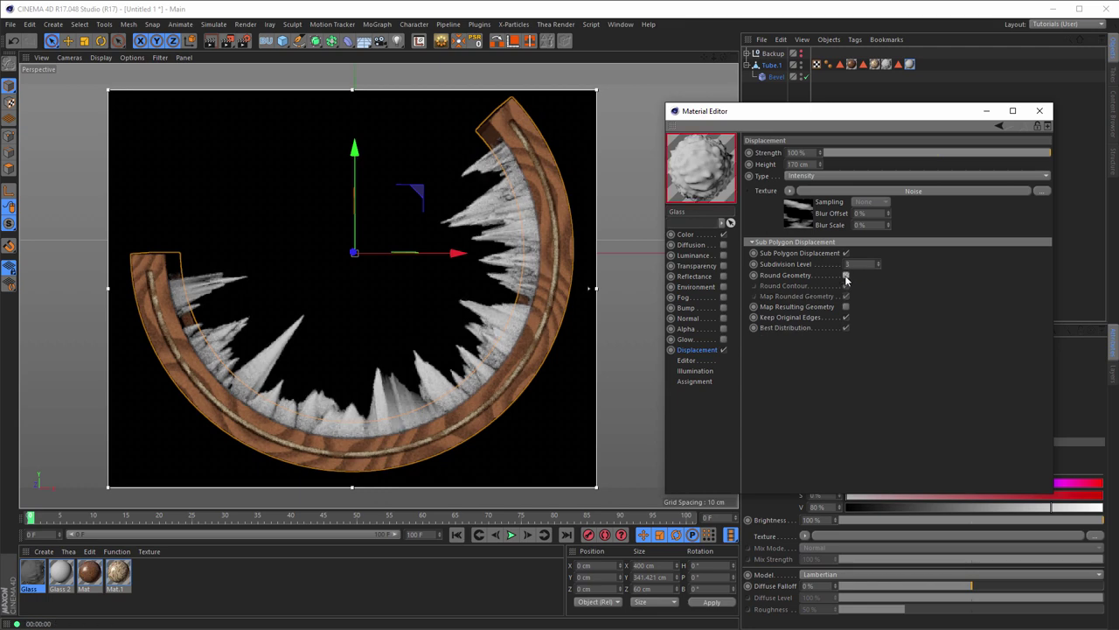
pyautogui.click(846, 275)
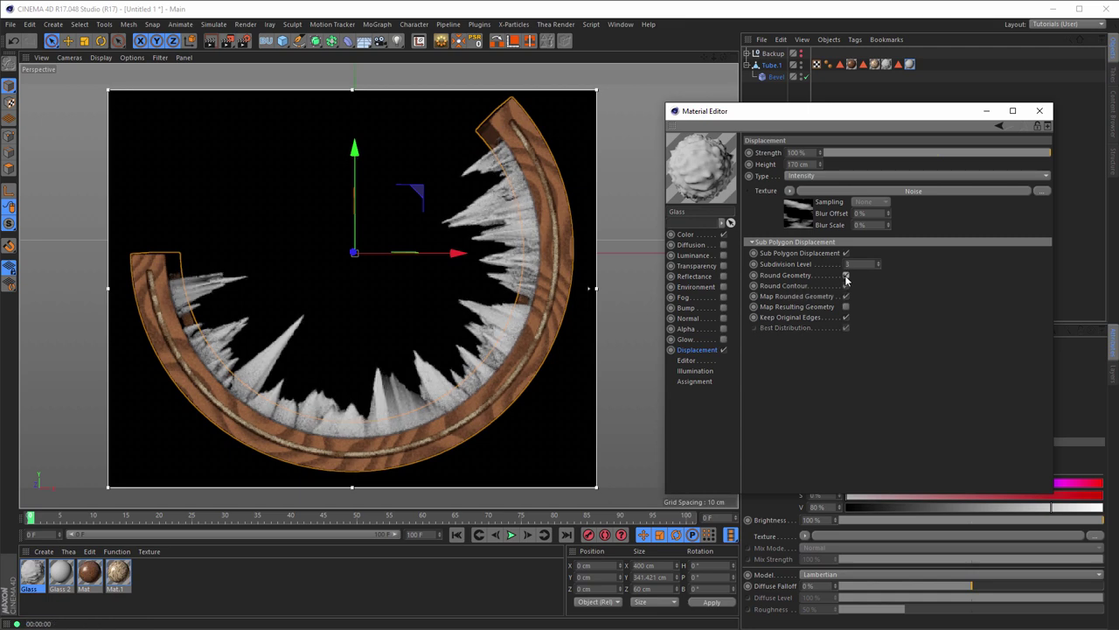
pyautogui.click(845, 276)
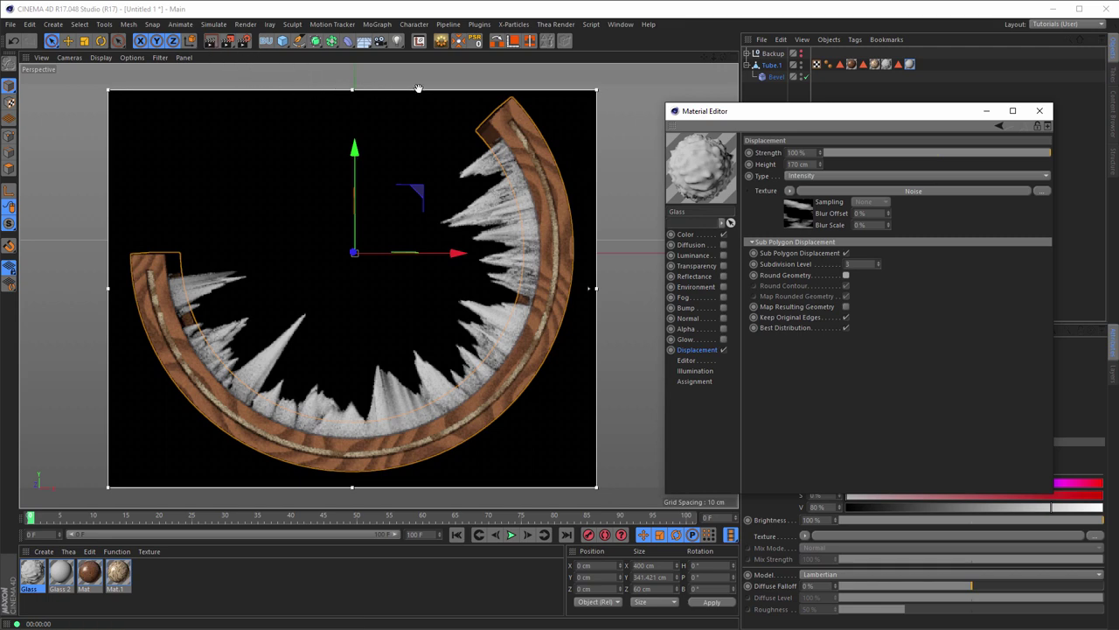
# Stop the interactive render preview and orbit the view to an angle.
pyautogui.click(645, 134)
pyautogui.hotkey('alt', 'r')
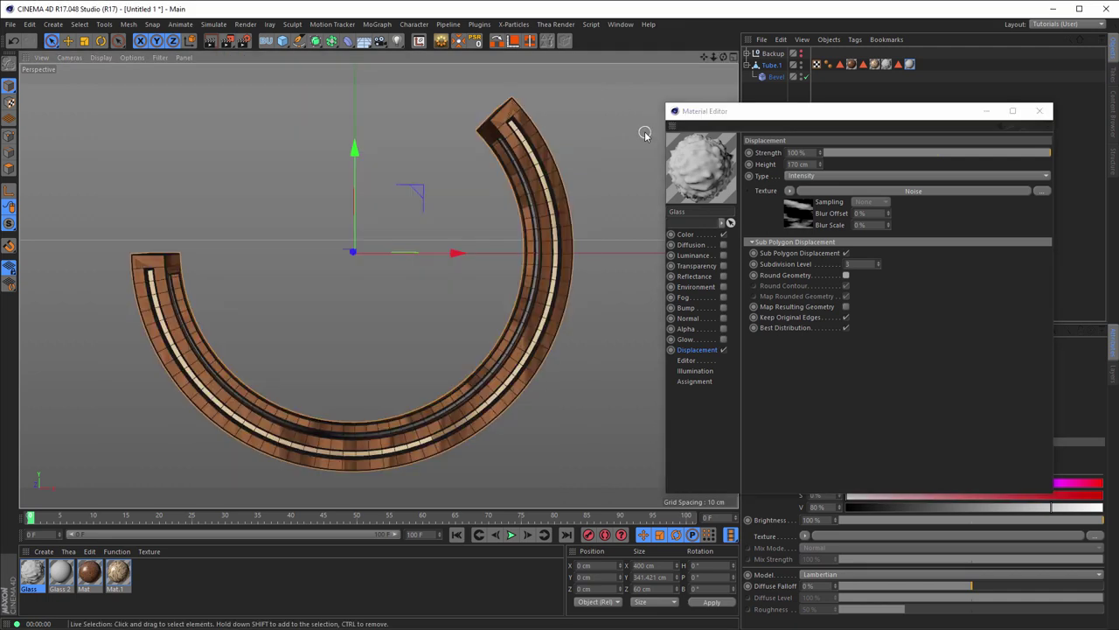
pyautogui.keyDown('alt'); pyautogui.moveTo(536, 231); pyautogui.dragTo(493, 226); pyautogui.keyUp('alt')
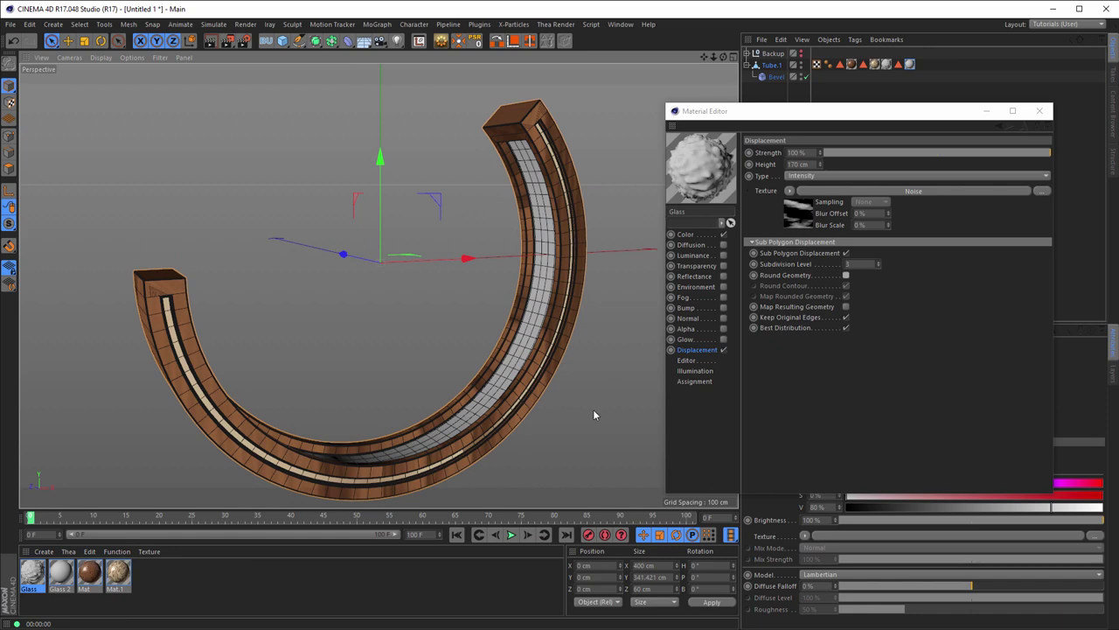
# Turn off Color, enable Transparency and set refraction to 1.5 on the Glass material.
pyautogui.click(713, 174)
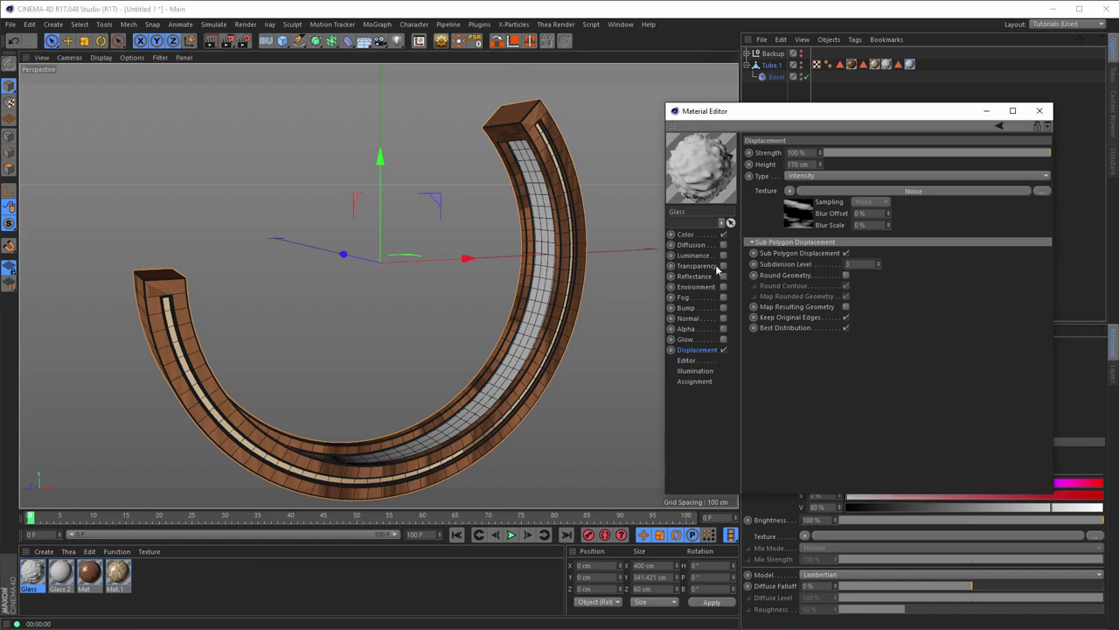
pyautogui.moveTo(717, 271); pyautogui.dragTo(592, 255)
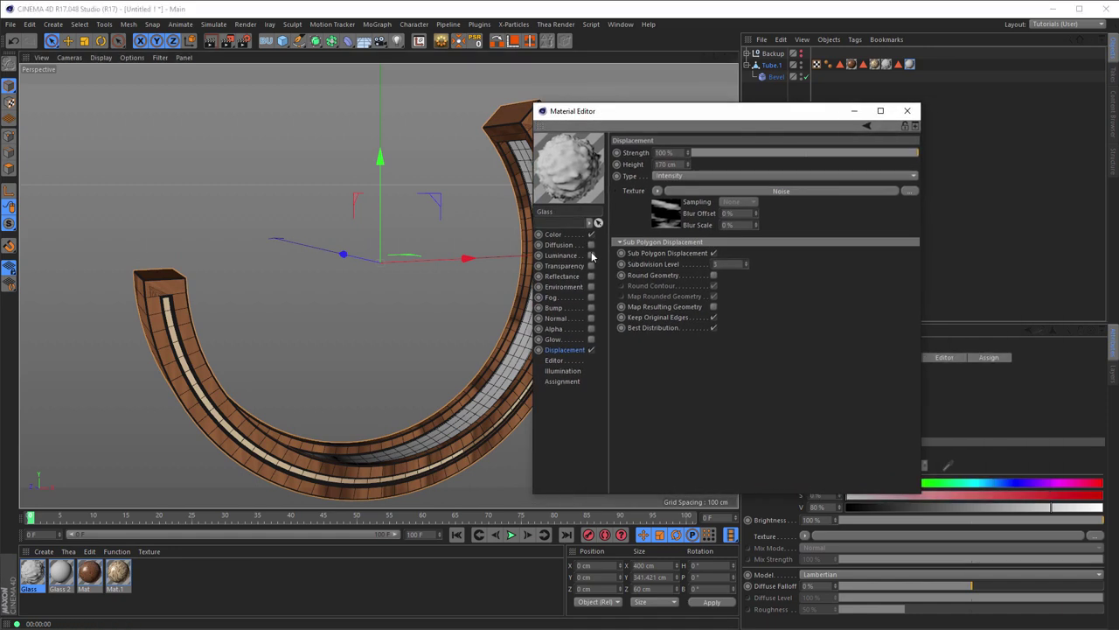
pyautogui.click(591, 235)
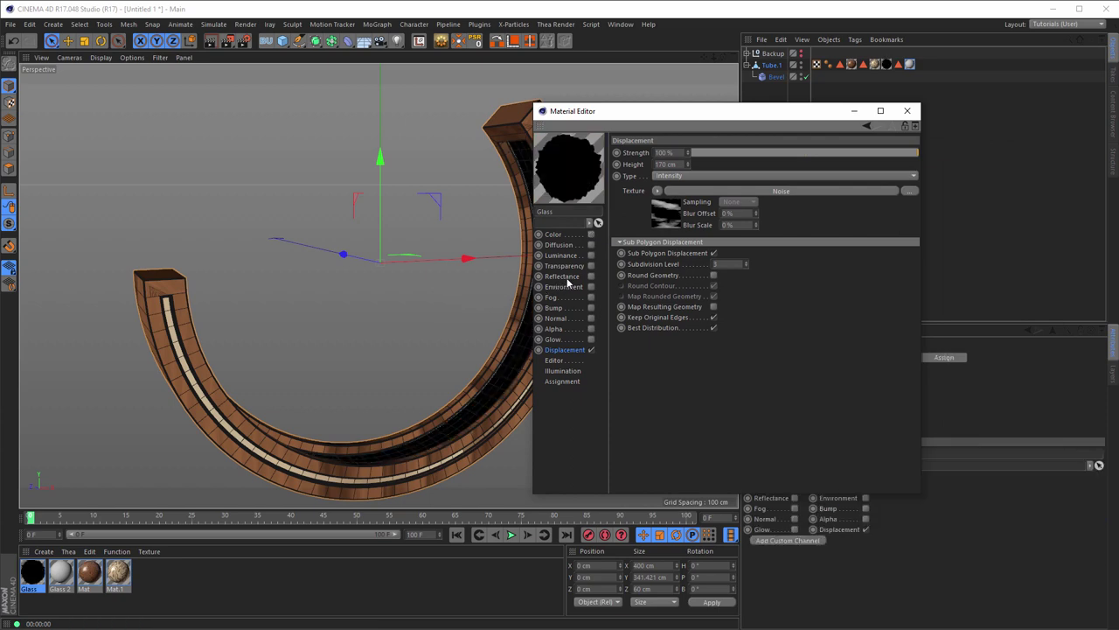
pyautogui.click(592, 266)
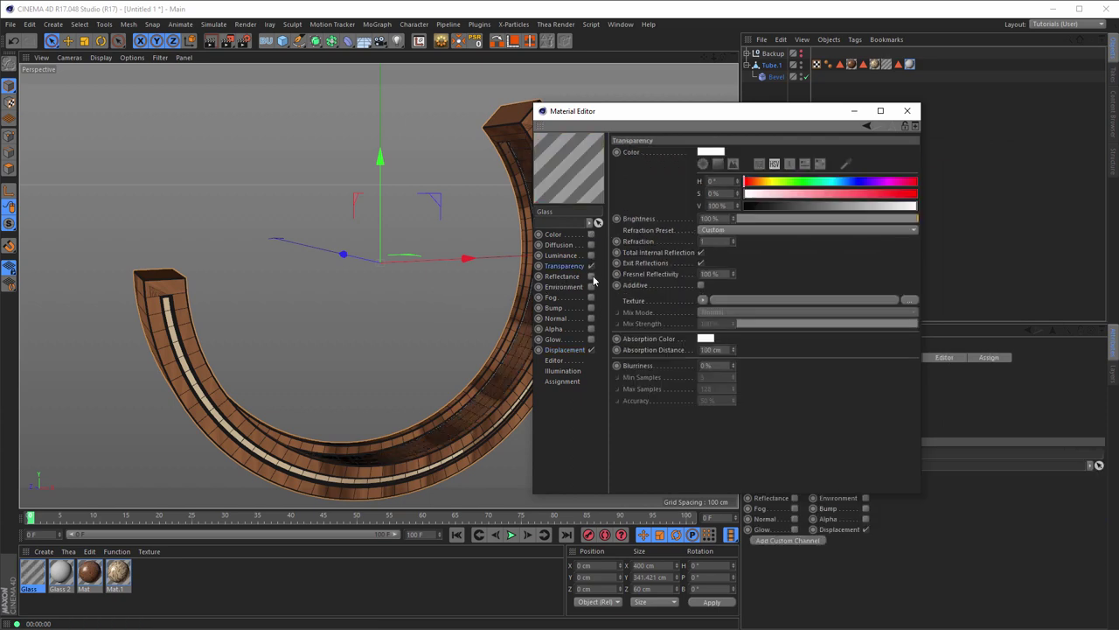
pyautogui.doubleClick(713, 241)
pyautogui.write('1,5')
pyautogui.press('Return')
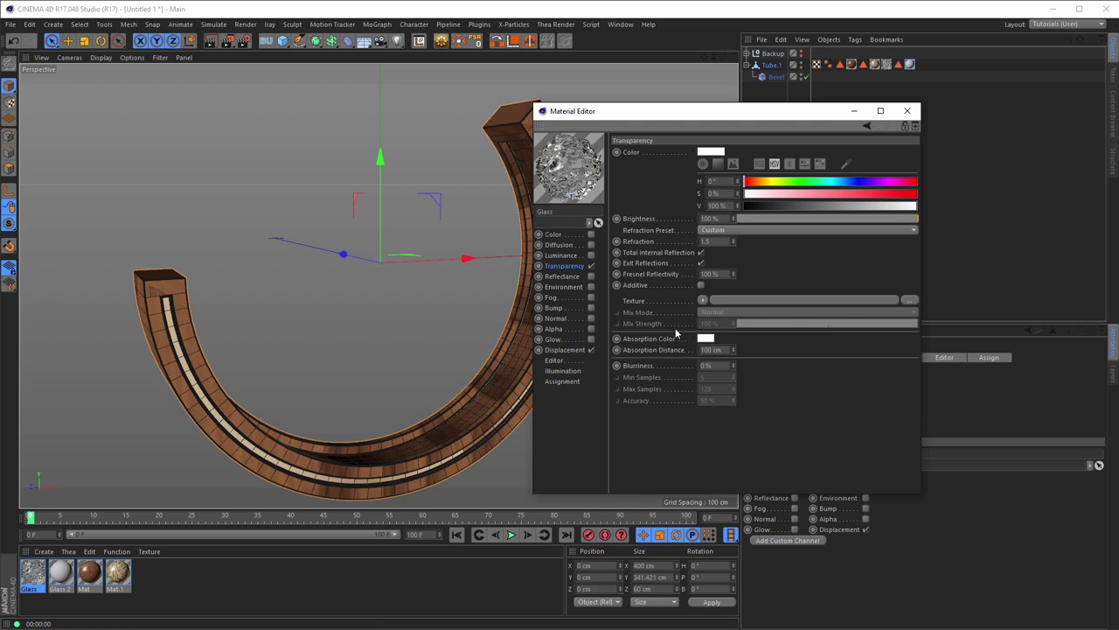
# Replace the Glass reflectance's Default Specular layer with a Beckmann layer.
pyautogui.click(564, 276)
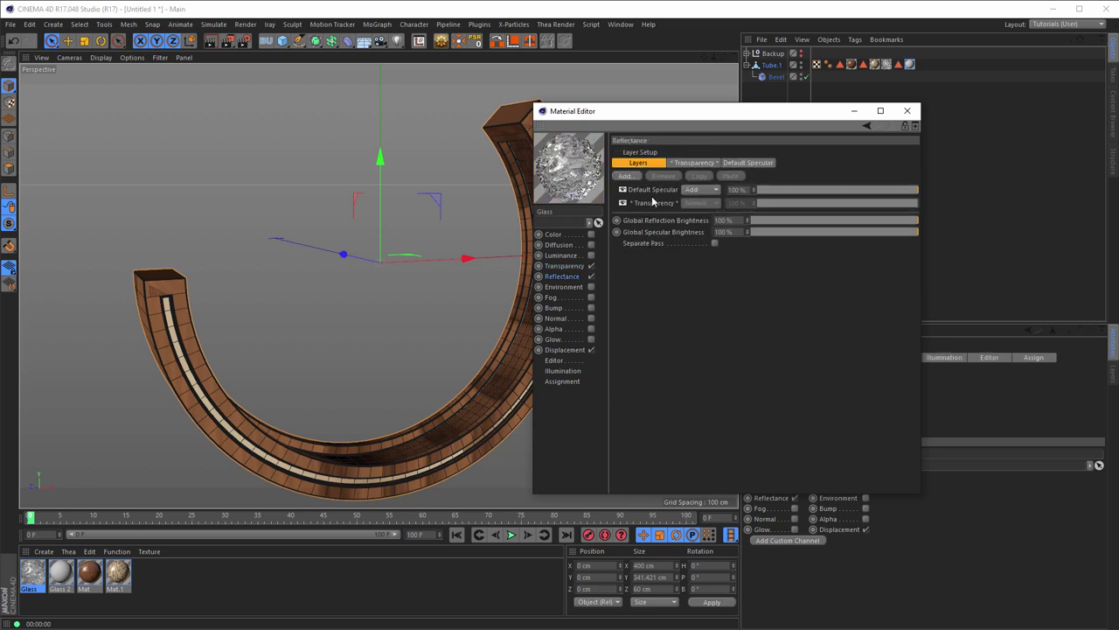
pyautogui.click(653, 189)
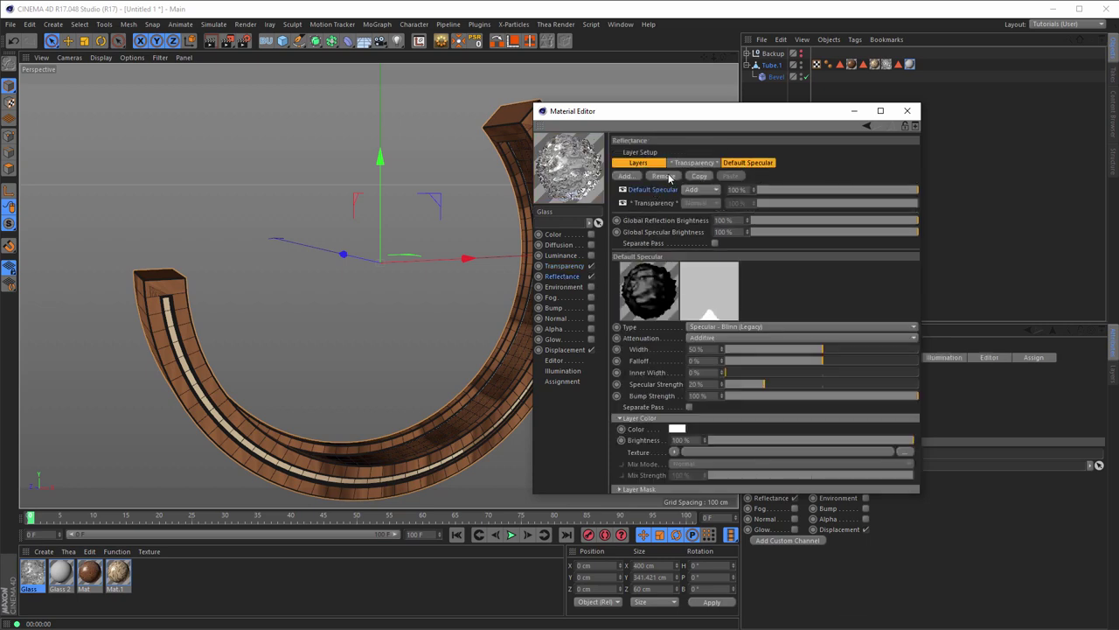
pyautogui.click(668, 176)
pyautogui.click(626, 175)
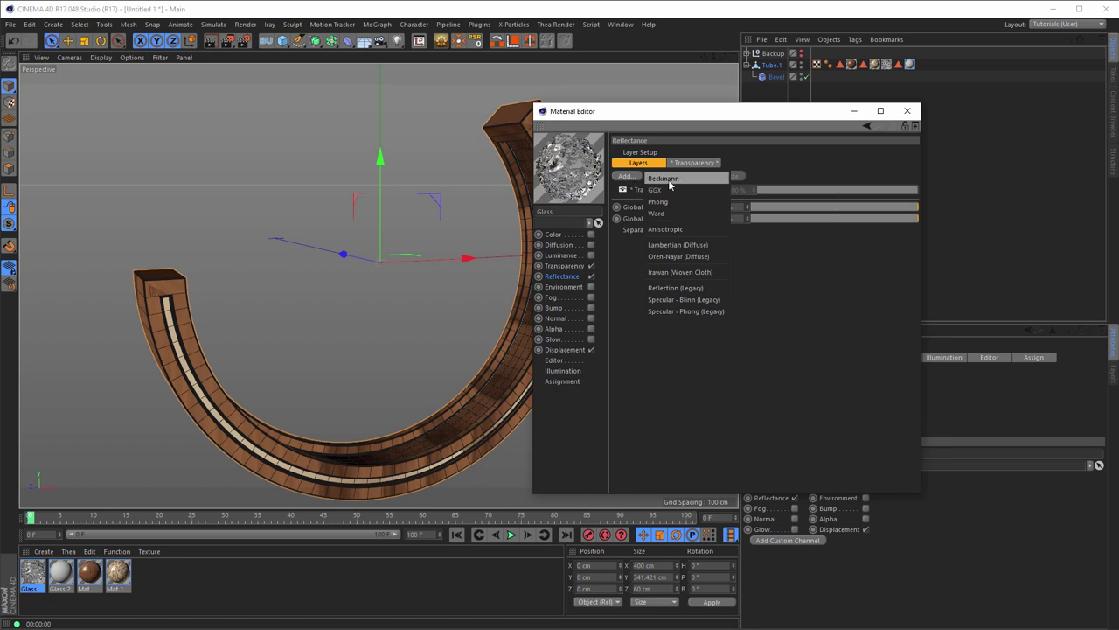
pyautogui.click(665, 179)
# Give the Beckmann layer Dielectric Fresnel with the Glass preset and 0% specular and bump strength.
pyautogui.click(682, 478)
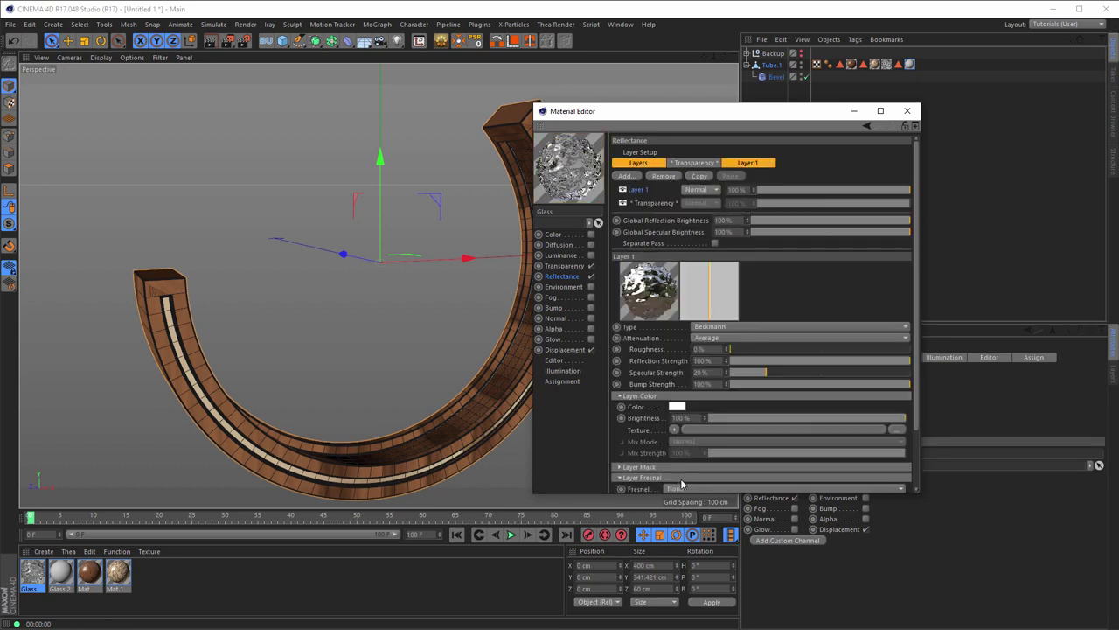
pyautogui.click(681, 488)
pyautogui.click(684, 514)
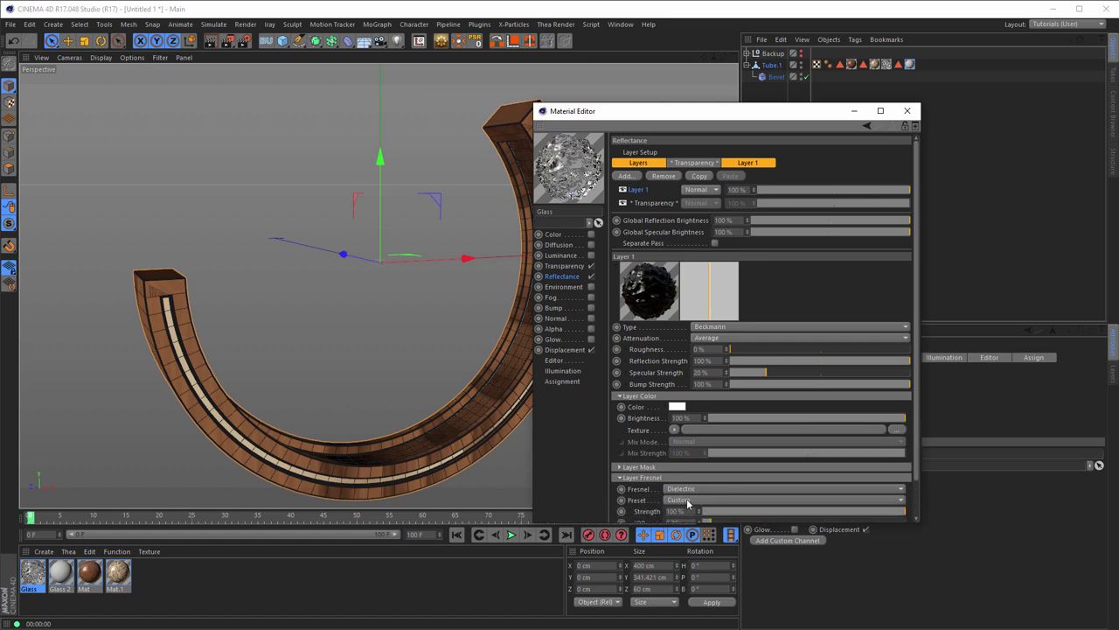
pyautogui.click(686, 500)
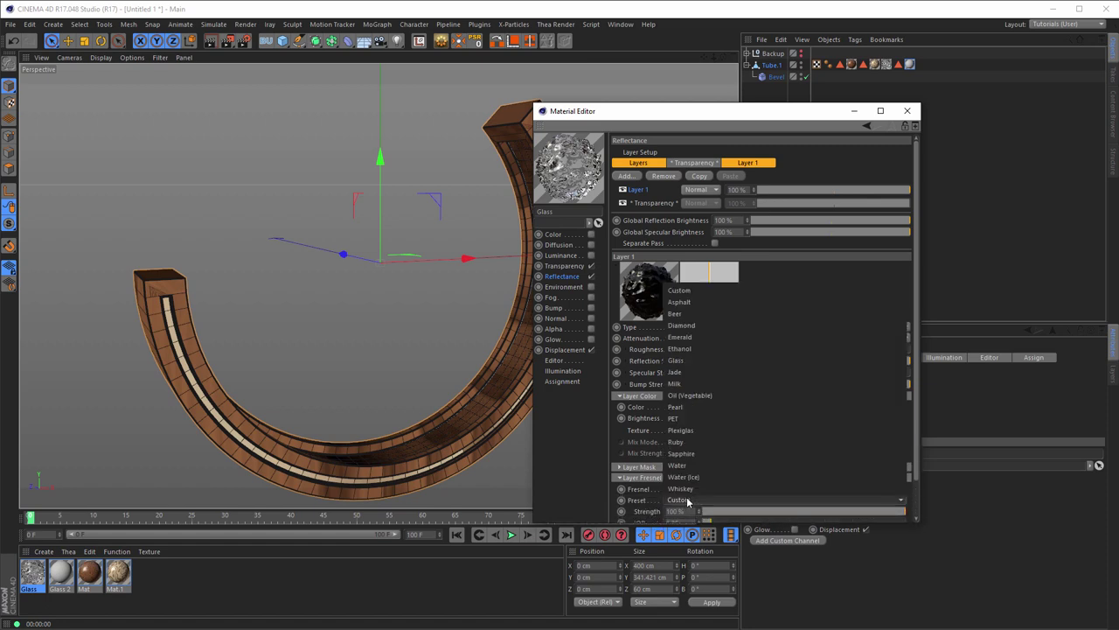
pyautogui.click(688, 360)
pyautogui.moveTo(766, 372)
pyautogui.mouseDown()
pyautogui.moveTo(729, 373)
pyautogui.moveTo(729, 384)
pyautogui.mouseUp()
pyautogui.moveTo(809, 111); pyautogui.dragTo(914, 96)
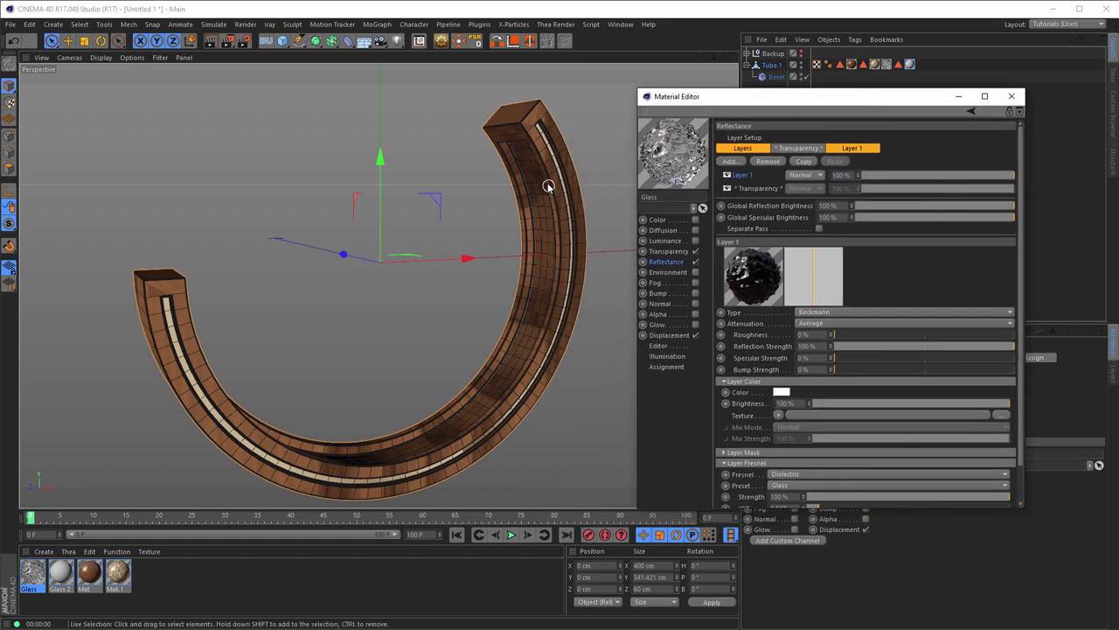
pyautogui.keyDown('alt'); pyautogui.moveTo(547, 181); pyautogui.dragTo(545, 172); pyautogui.keyUp('alt')
pyautogui.keyDown('alt'); pyautogui.moveTo(572, 188); pyautogui.dragTo(578, 183); pyautogui.keyUp('alt')
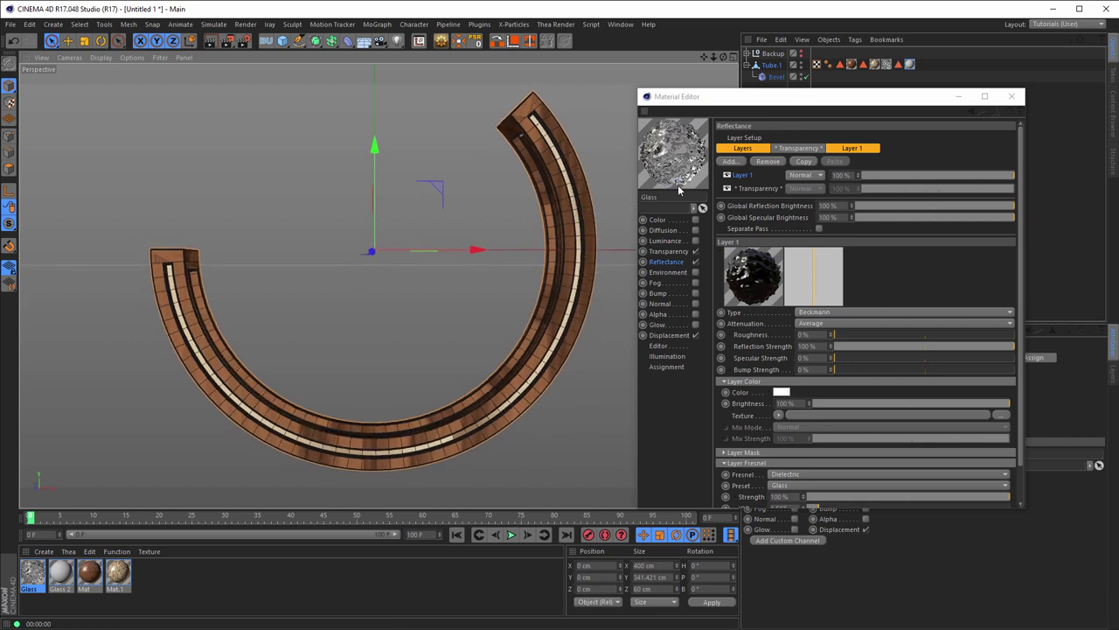
# Make Glass 2 transparent with Color off and refraction 1.5.
pyautogui.click(61, 573)
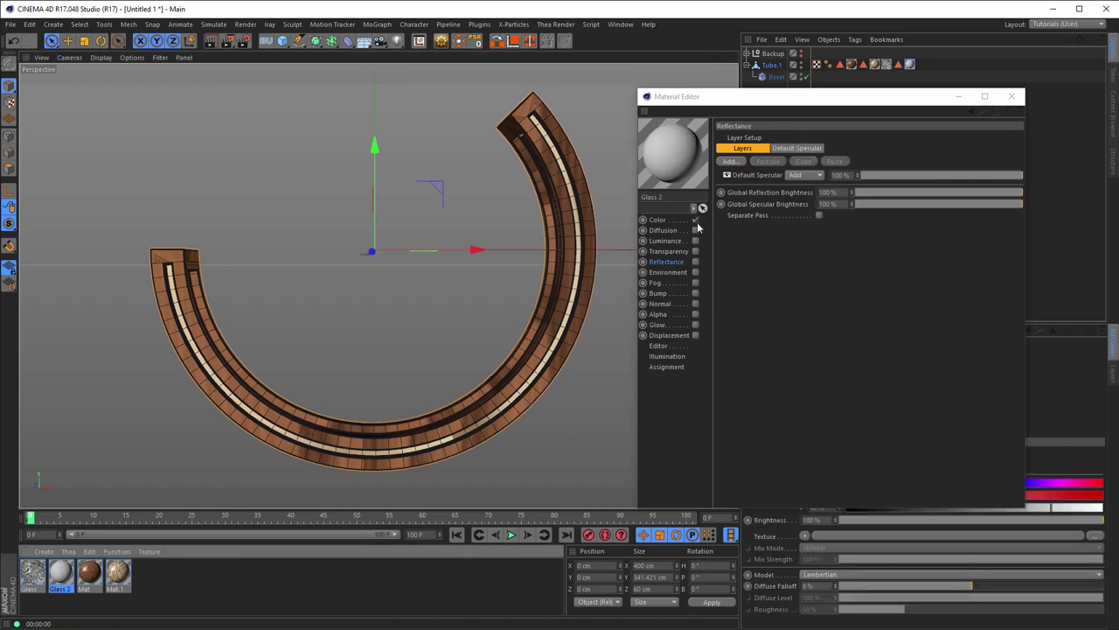
pyautogui.click(695, 220)
pyautogui.click(695, 251)
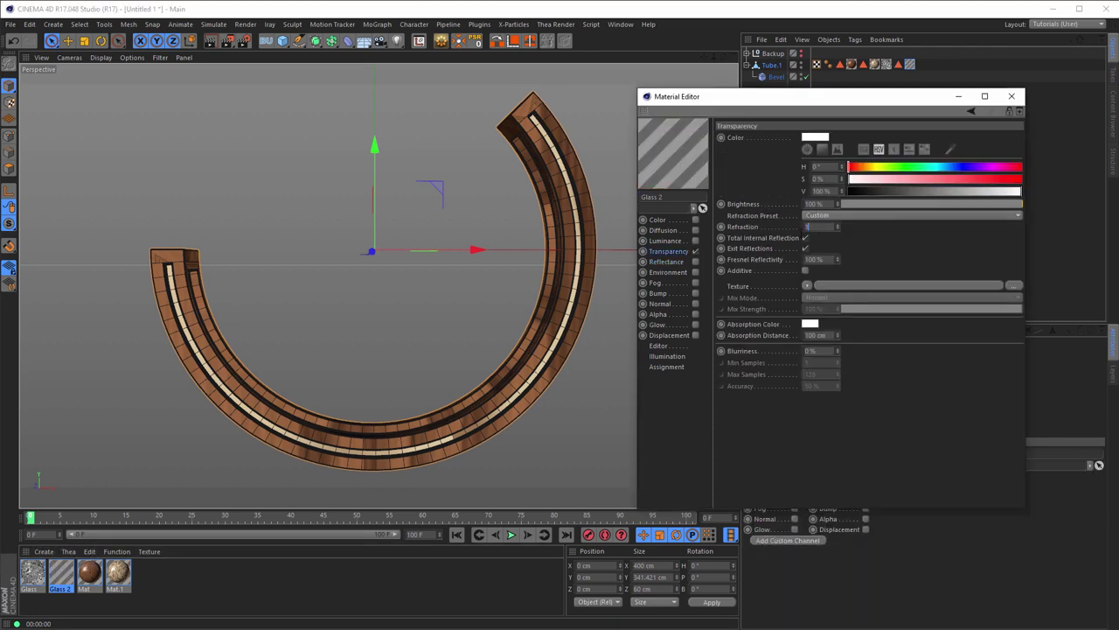
pyautogui.write('.5')
pyautogui.press('Return')
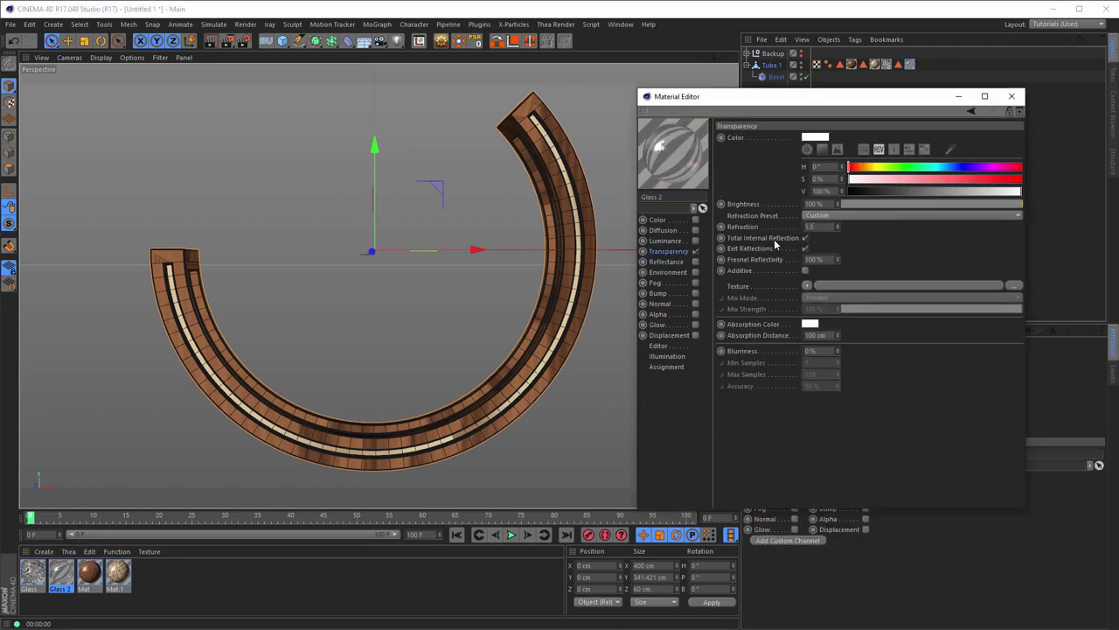
# Enable Glass 2's reflectance and replace Default Specular with a Beckmann layer.
pyautogui.click(695, 261)
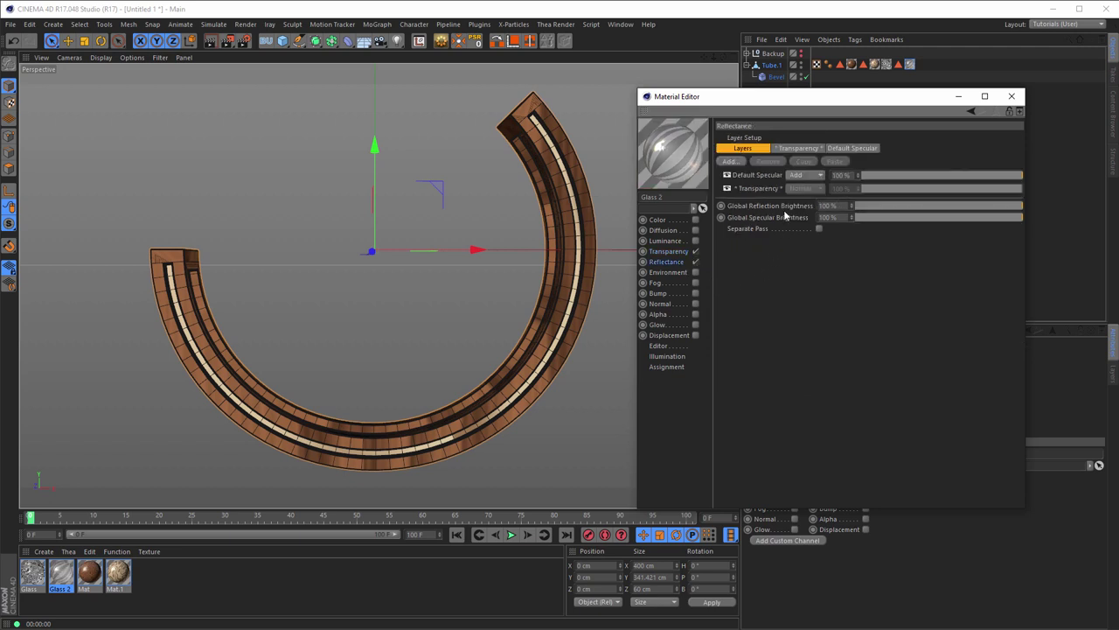
pyautogui.click(759, 177)
pyautogui.press('Delete')
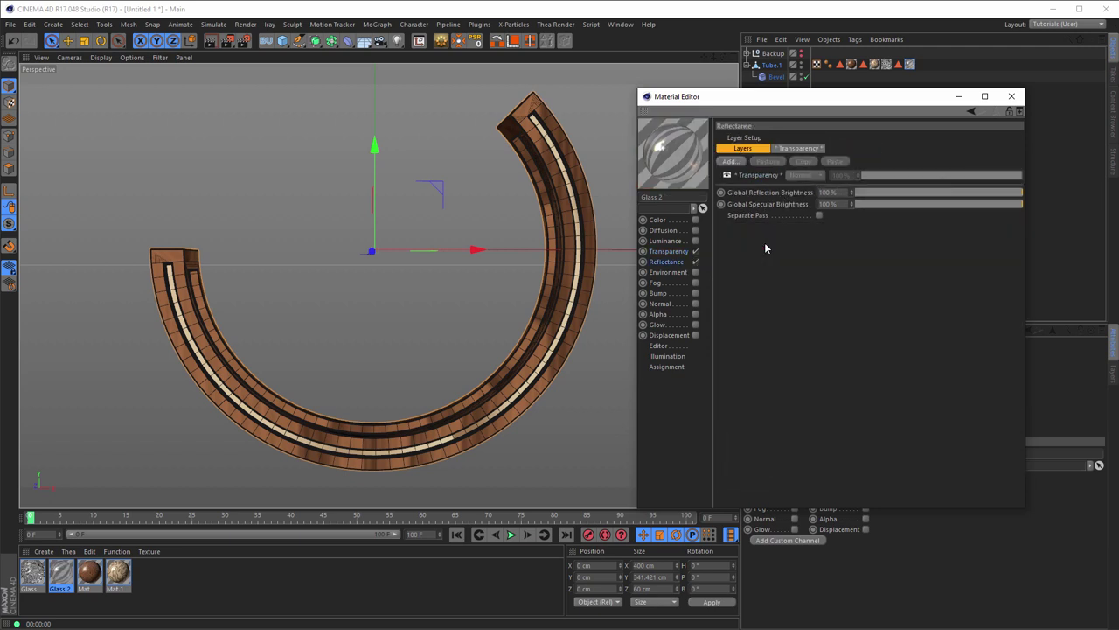
pyautogui.click(733, 162)
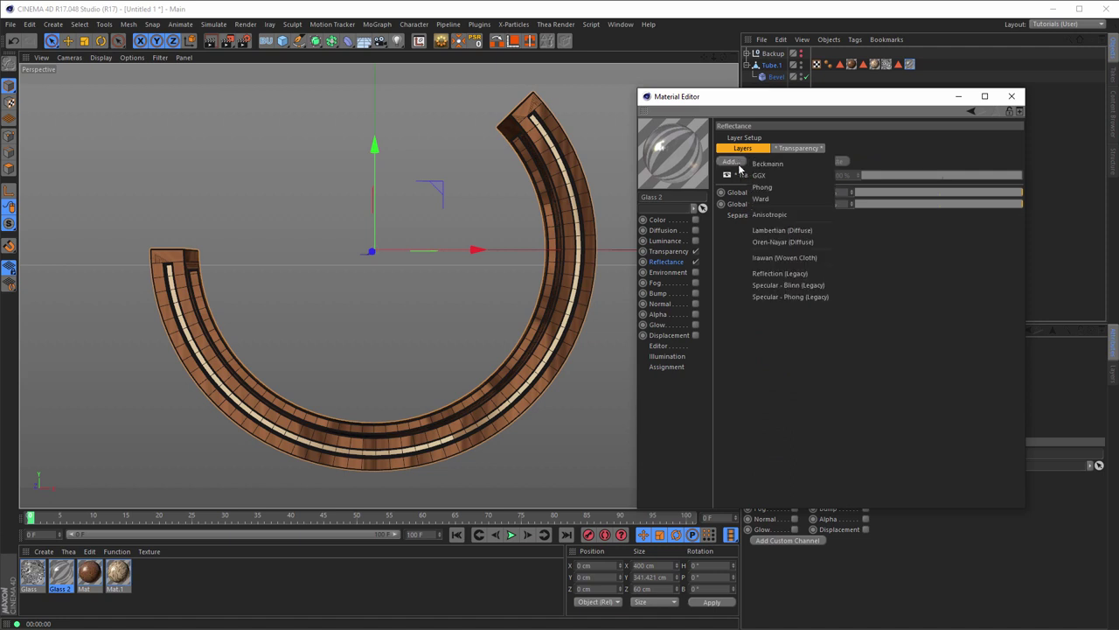
pyautogui.click(754, 188)
# Set the layer to Dielectric Glass Fresnel with 0% specular and bump, then test-render briefly.
pyautogui.click(782, 475)
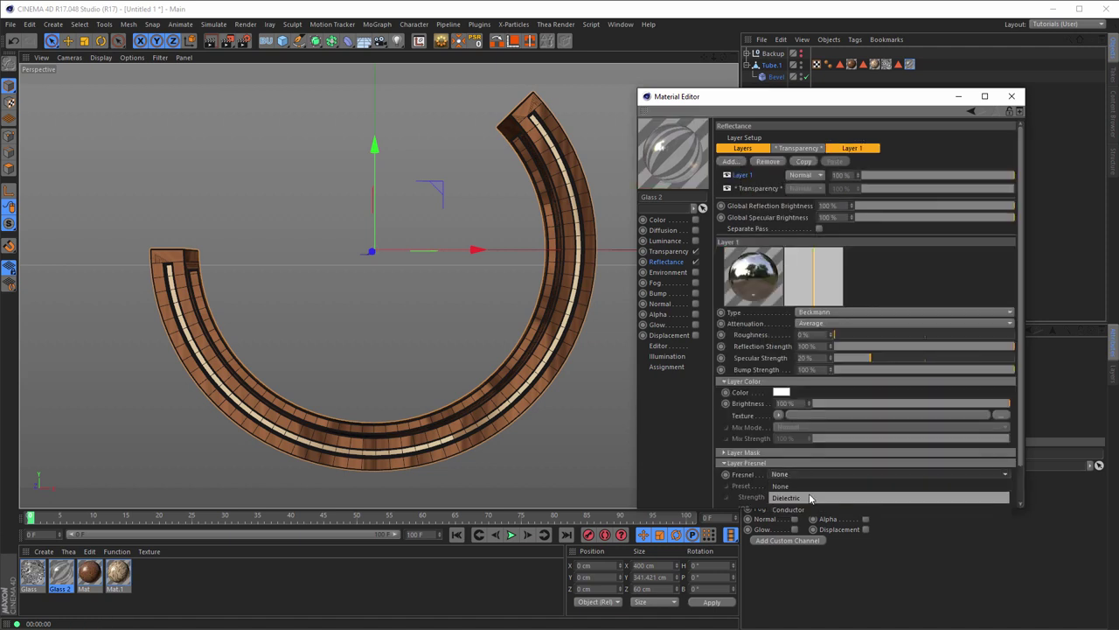
pyautogui.click(787, 497)
pyautogui.click(804, 487)
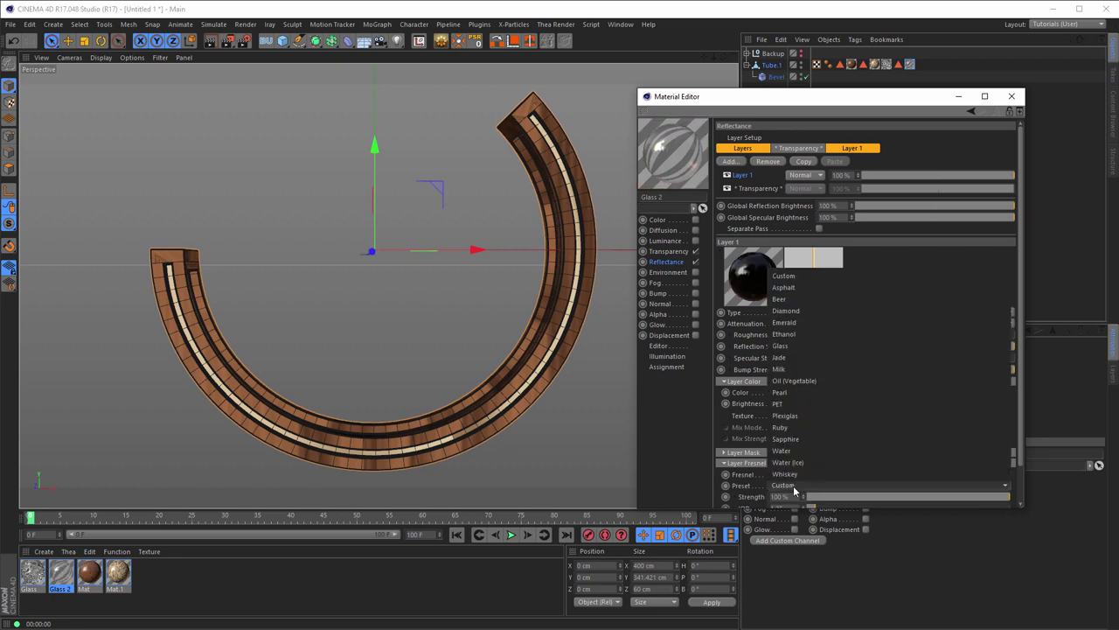
pyautogui.click(802, 345)
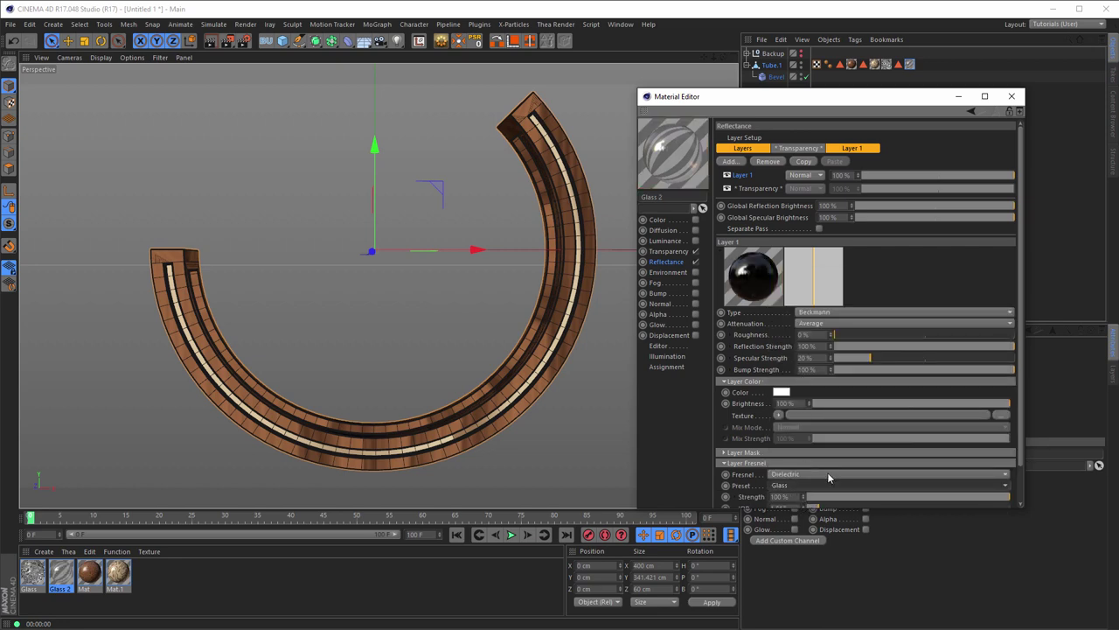
pyautogui.moveTo(845, 358); pyautogui.dragTo(832, 370)
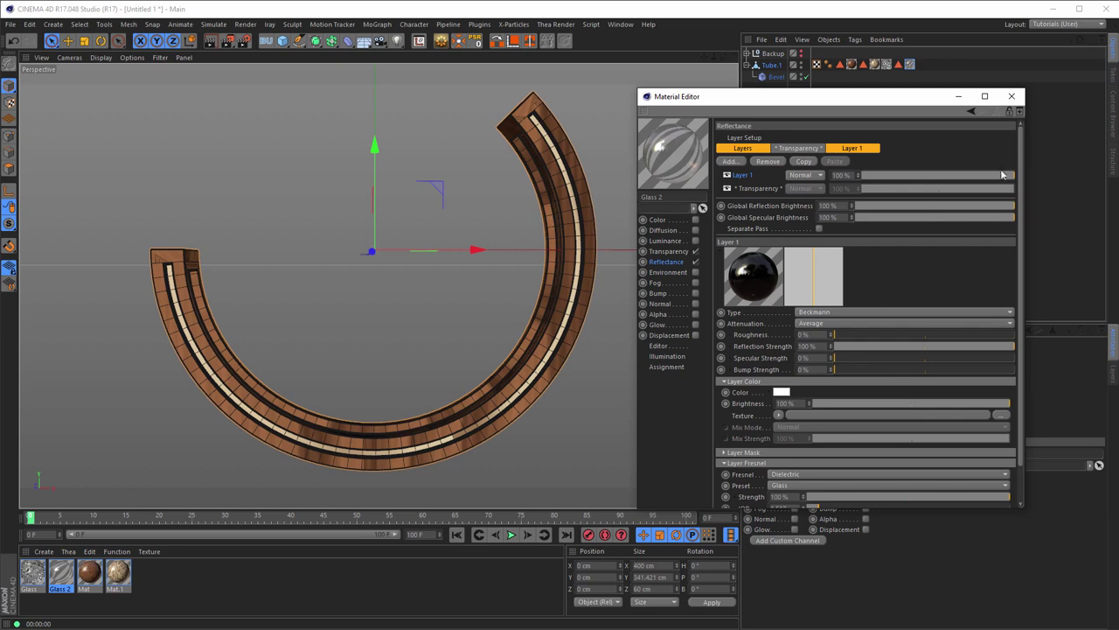
pyautogui.click(1012, 96)
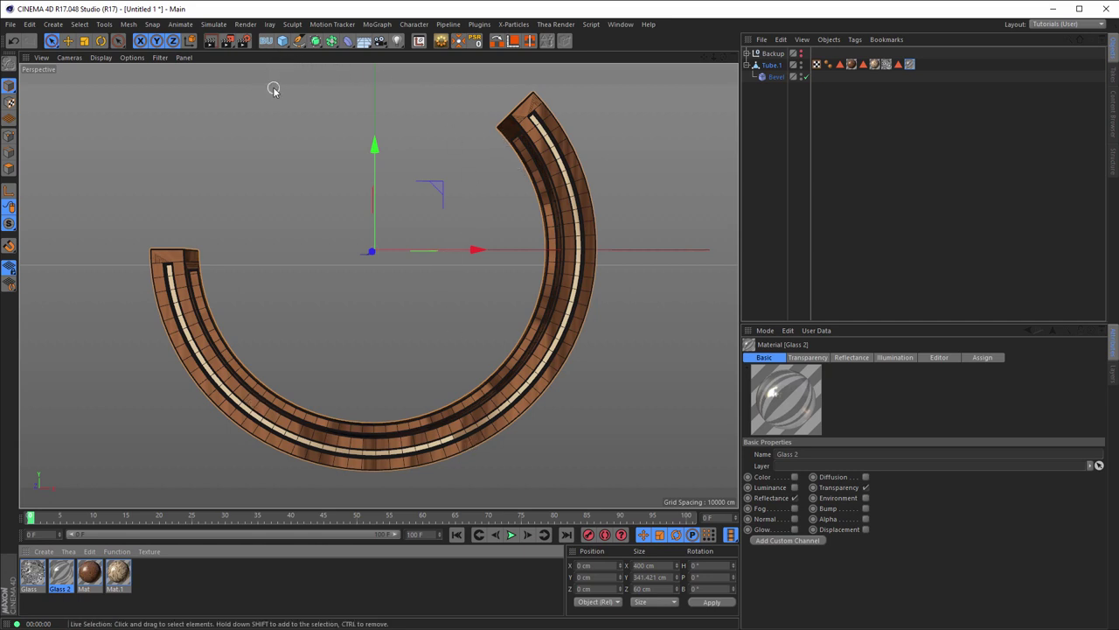
pyautogui.hotkey('alt', 'r')
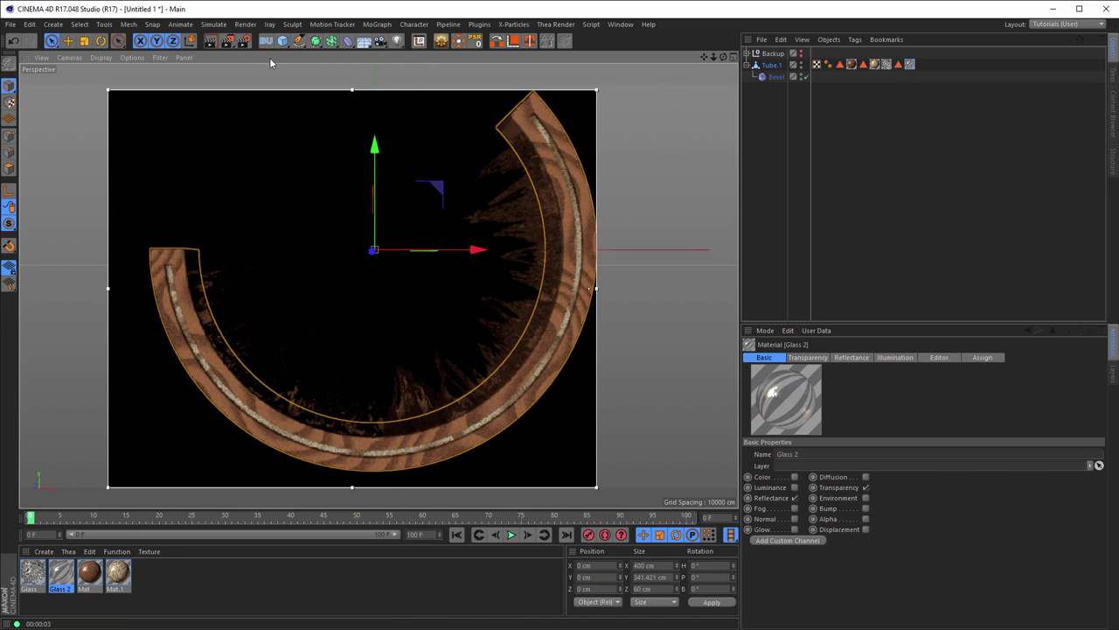
pyautogui.hotkey('alt', 'r')
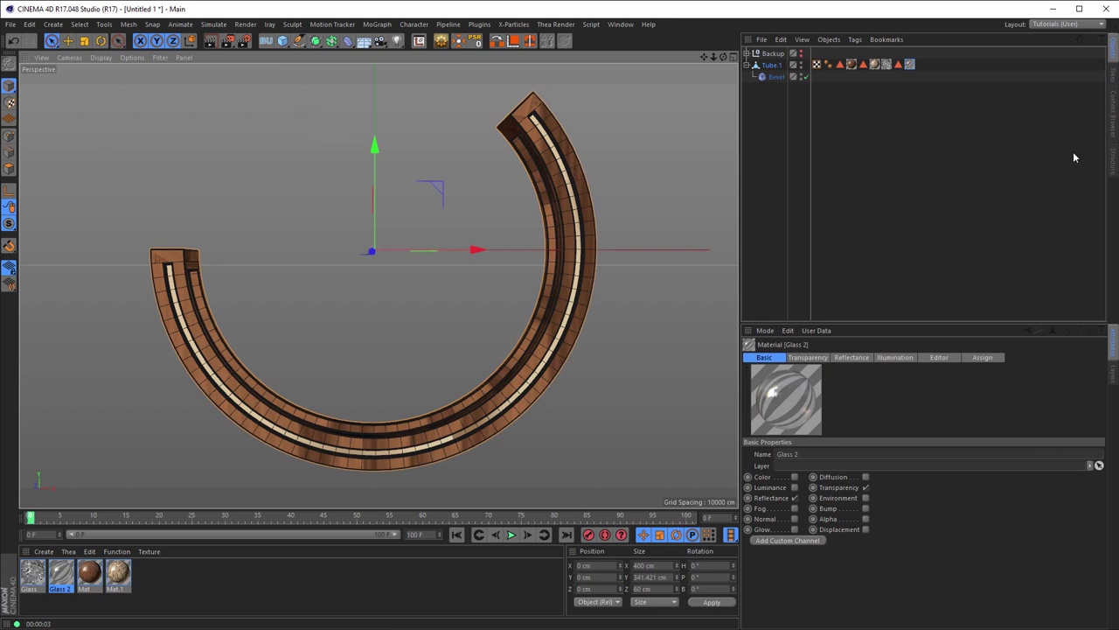
# Drag nikomedia_scene_rig_pro_v2.01.c4d from Presets > Nikomedias Scene Rig Pro 2.01 into the scene.
pyautogui.click(1116, 113)
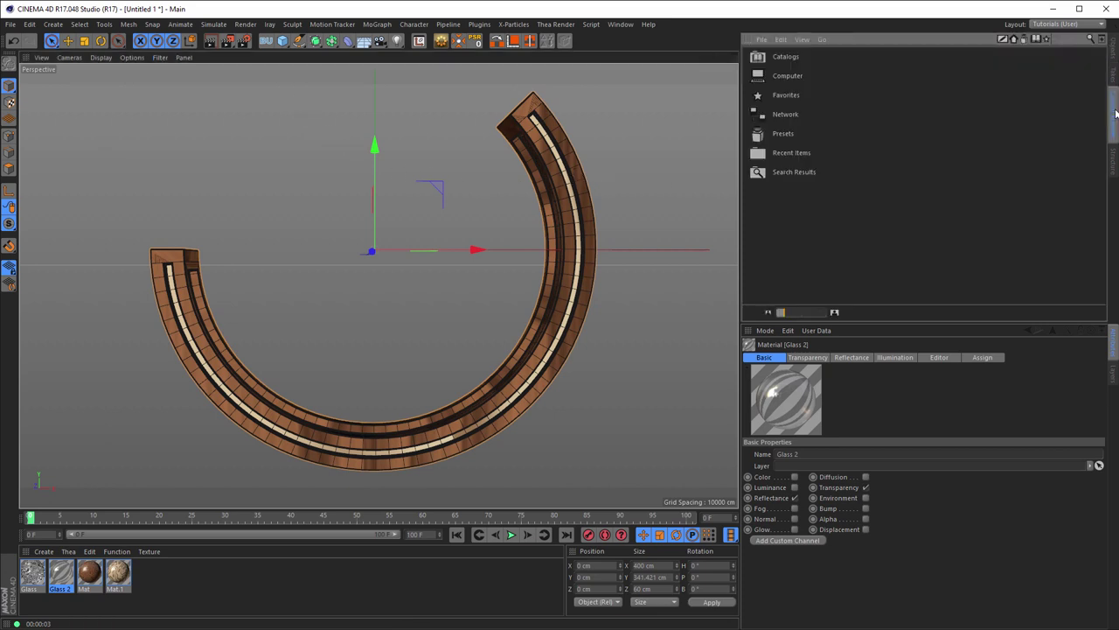
pyautogui.doubleClick(783, 133)
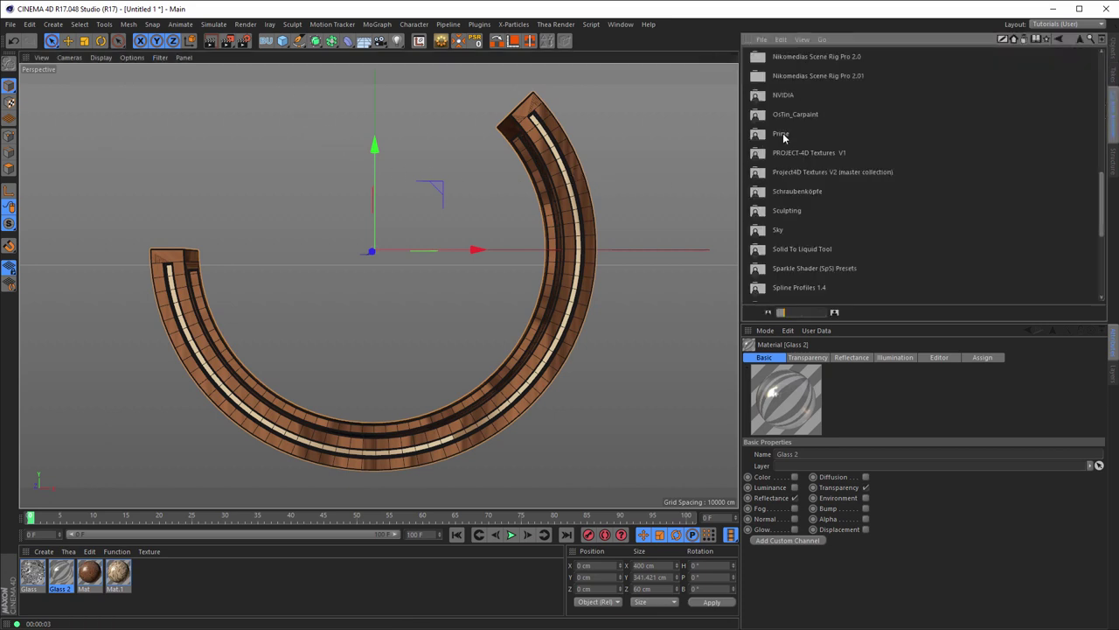
pyautogui.click(1043, 41)
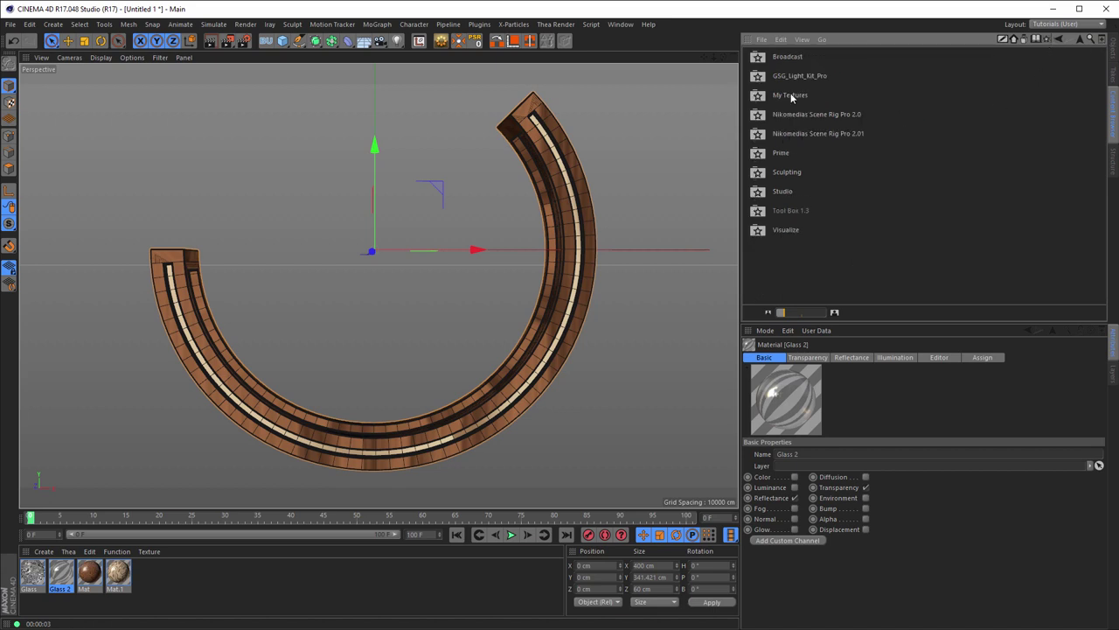
pyautogui.doubleClick(810, 134)
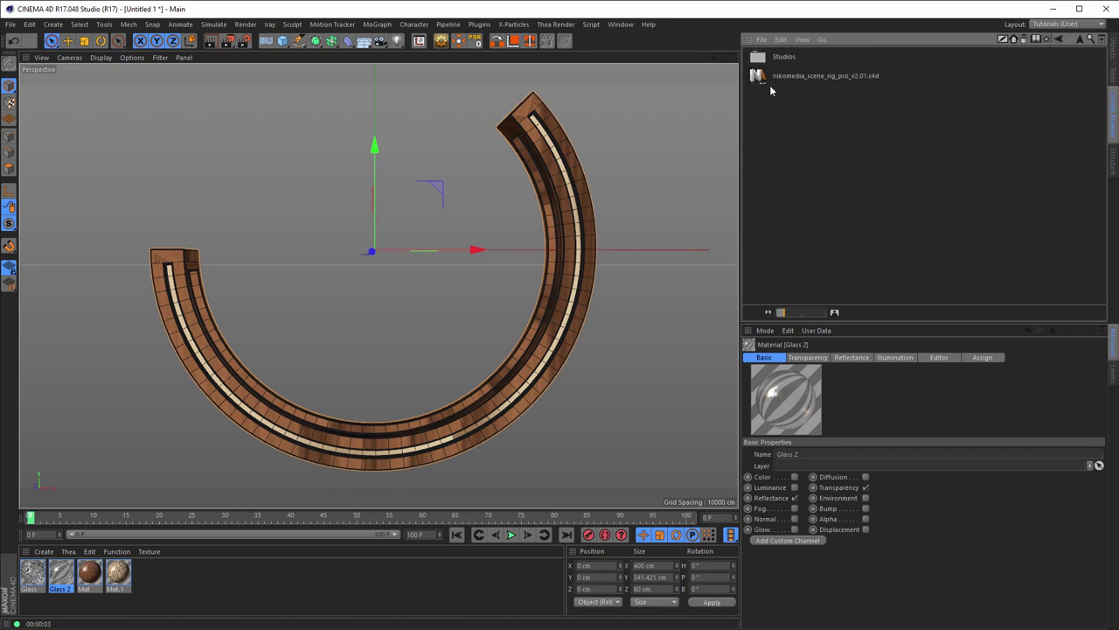
pyautogui.moveTo(762, 78)
pyautogui.mouseDown()
pyautogui.moveTo(191, 582)
pyautogui.moveTo(1100, 119)
pyautogui.mouseUp()
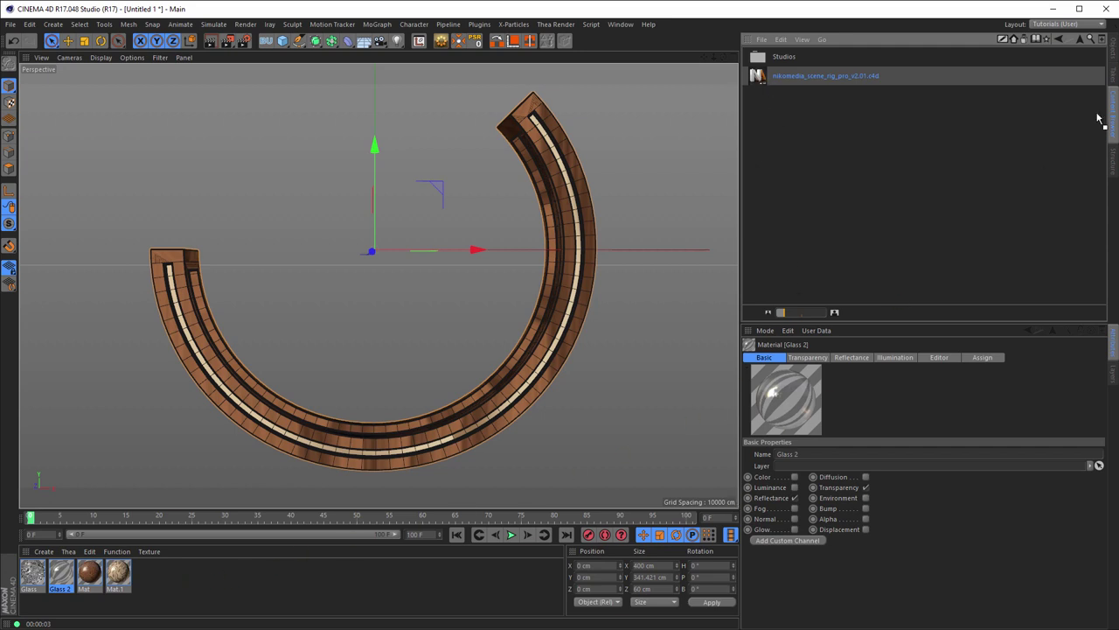
pyautogui.moveTo(1117, 54); pyautogui.dragTo(910, 190)
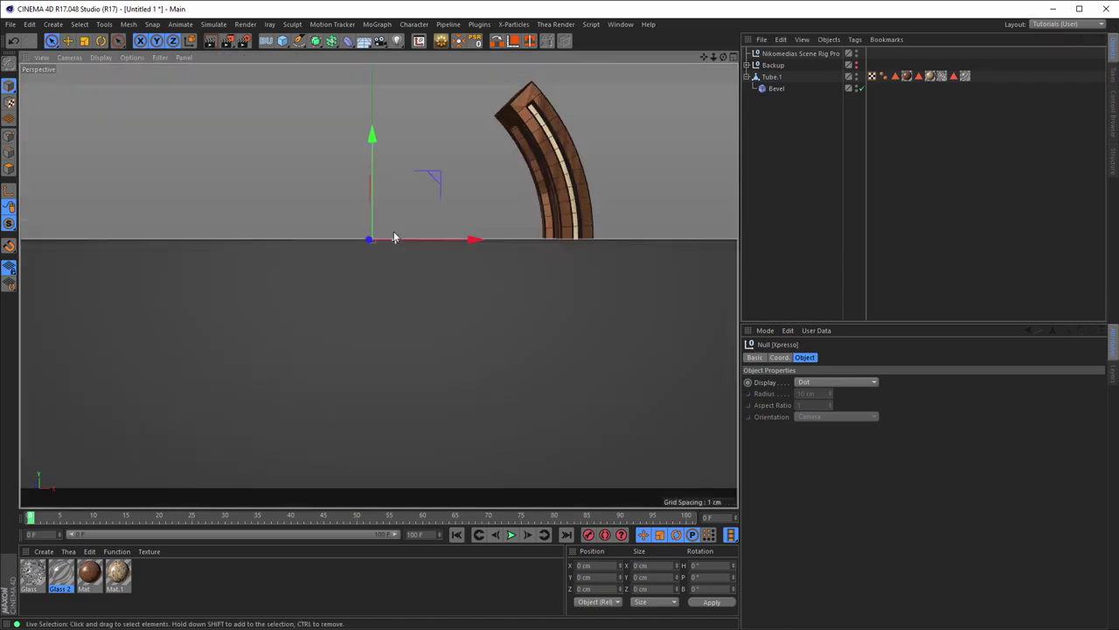
pyautogui.moveTo(455, 263)
pyautogui.keyDown('alt'); pyautogui.mouseDown()
pyautogui.moveTo(407, 234)
pyautogui.moveTo(369, 301)
pyautogui.moveTo(402, 289)
pyautogui.moveTo(379, 377)
pyautogui.moveTo(393, 339)
pyautogui.moveTo(380, 347)
pyautogui.moveTo(372, 319)
pyautogui.moveTo(405, 309)
pyautogui.mouseUp(); pyautogui.keyUp('alt')
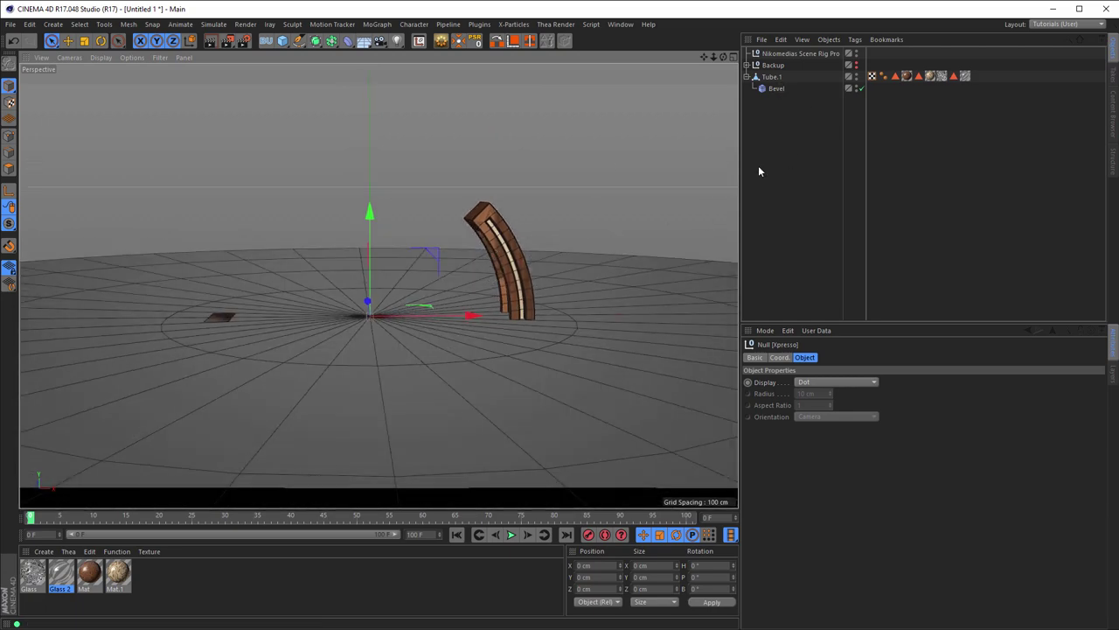
pyautogui.click(772, 77)
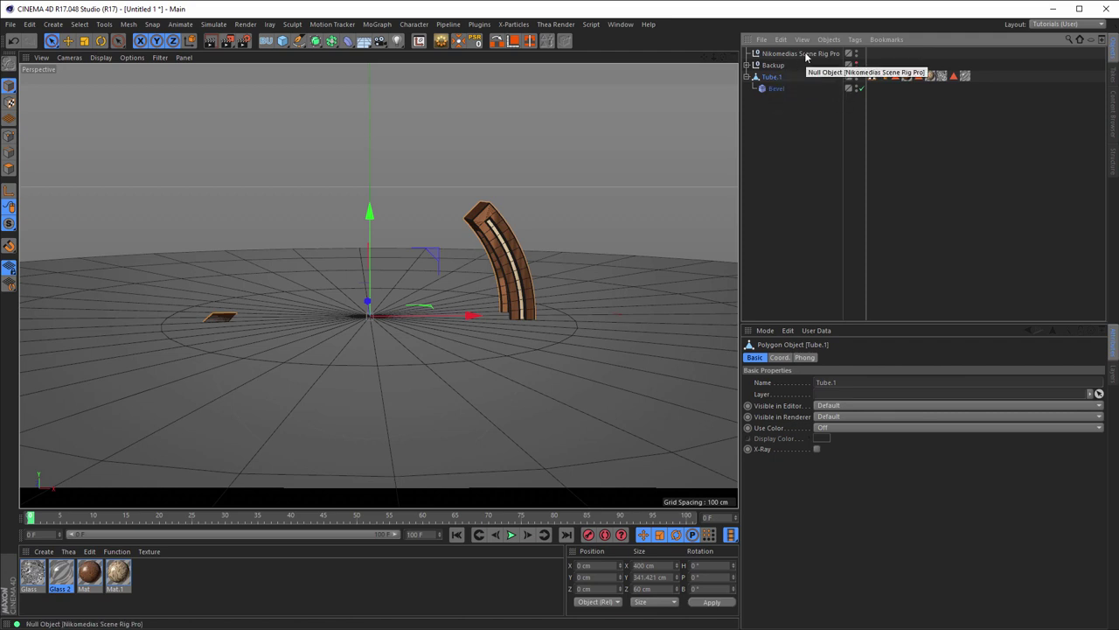
# Uncheck Floor On in the scene rig's Background & Floor settings, then reselect Tube.1.
pyautogui.click(797, 53)
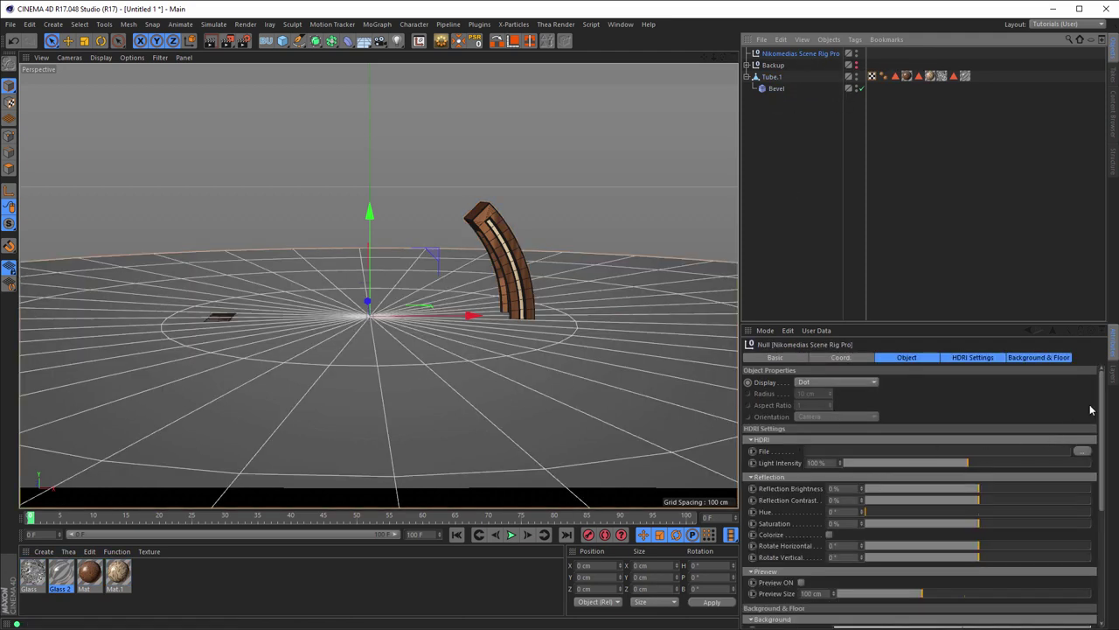
pyautogui.click(1027, 359)
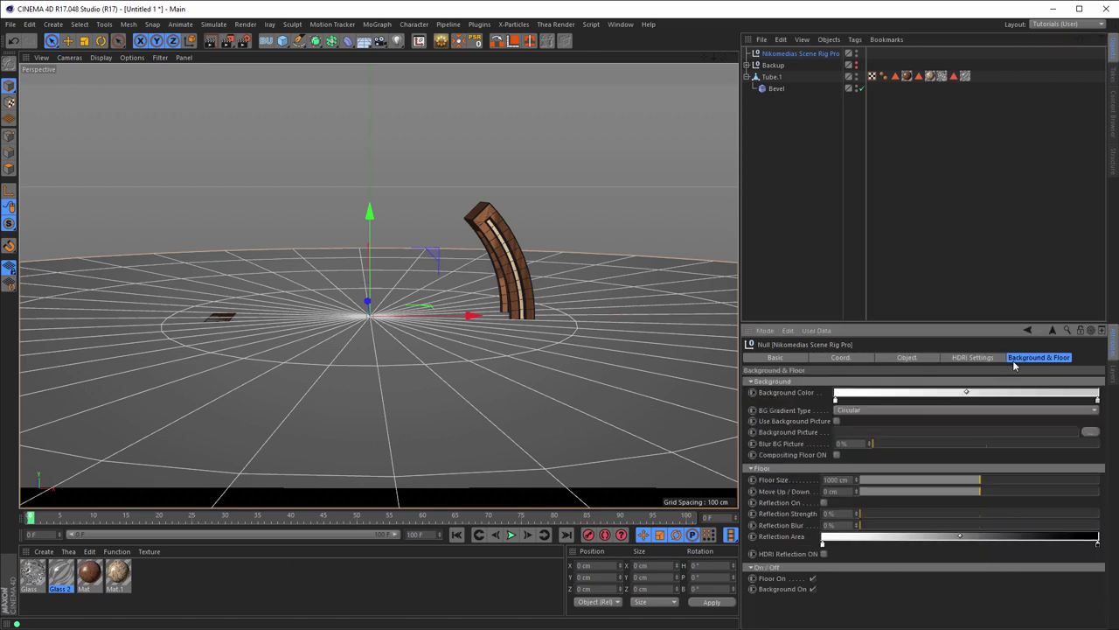
pyautogui.click(812, 579)
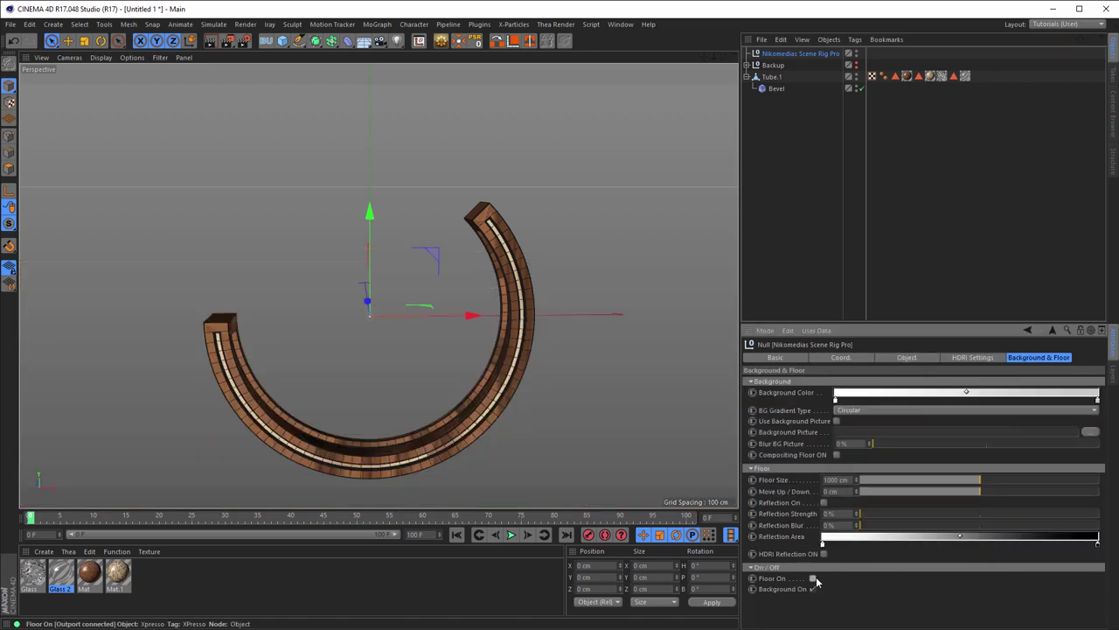
pyautogui.click(771, 77)
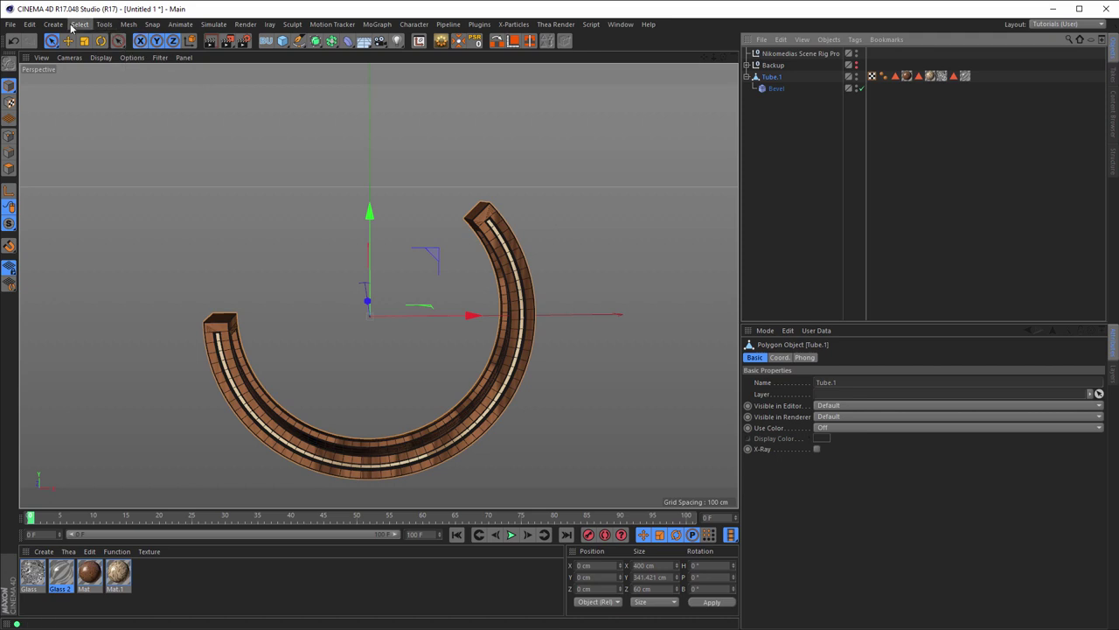
# Move Tube.1's axis to its bottom using Axis Center with Y -100% and Auto Update.
pyautogui.click(127, 25)
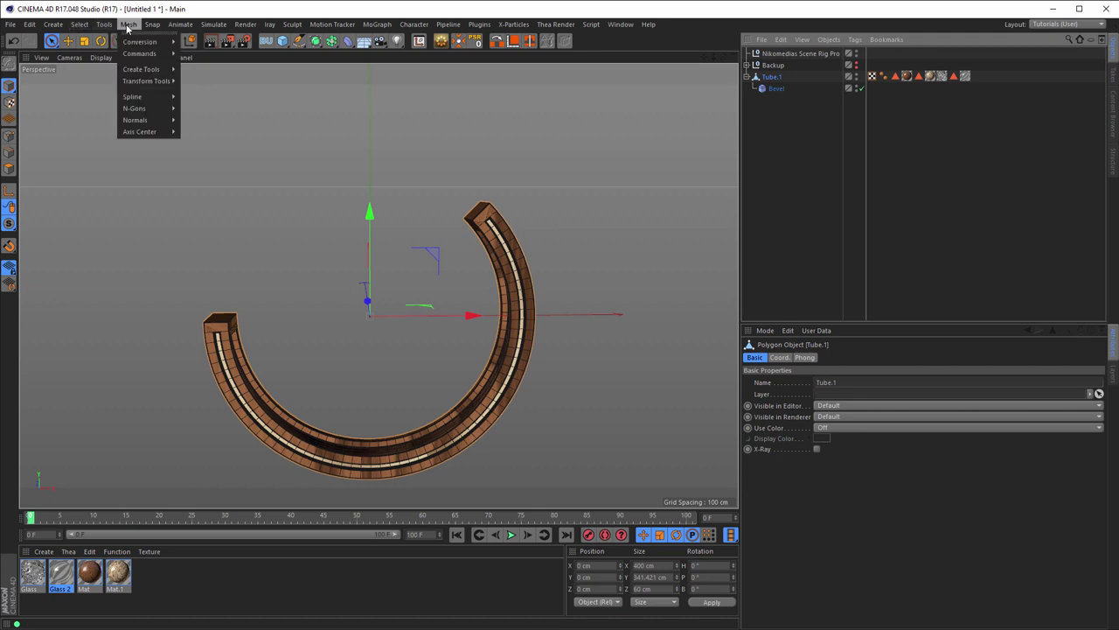
pyautogui.moveTo(140, 131)
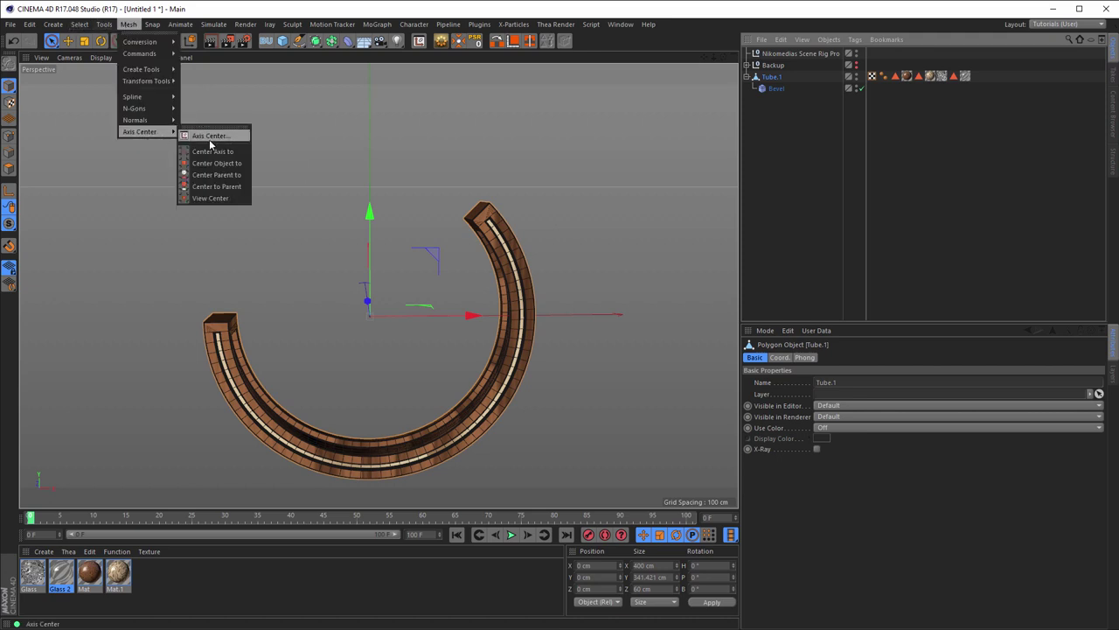
pyautogui.click(634, 57)
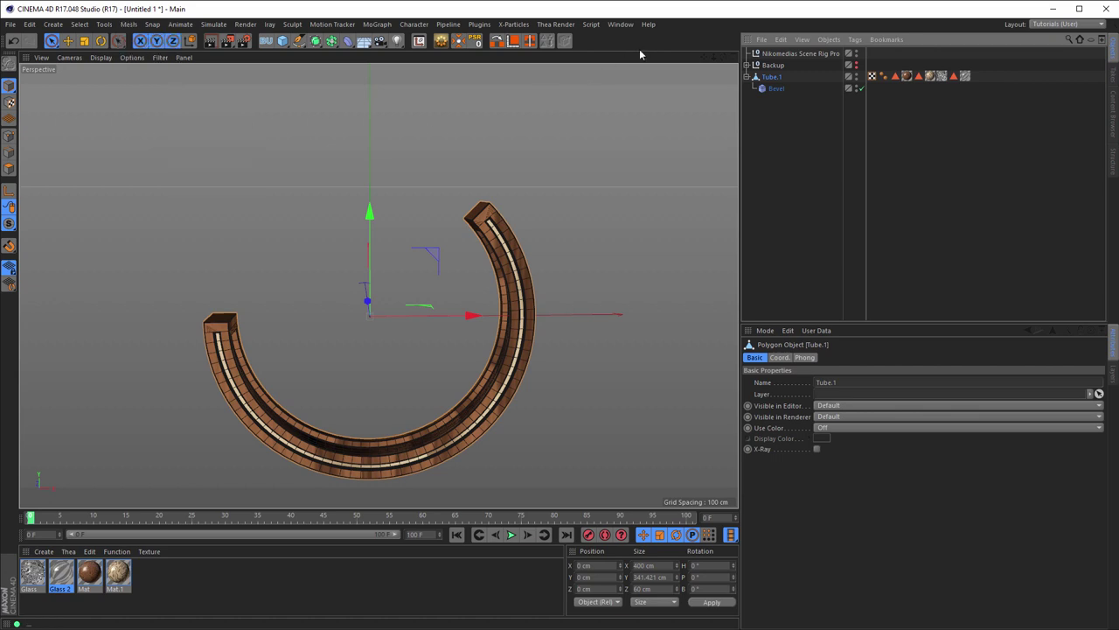
pyautogui.click(419, 41)
pyautogui.moveTo(427, 15); pyautogui.dragTo(720, 69)
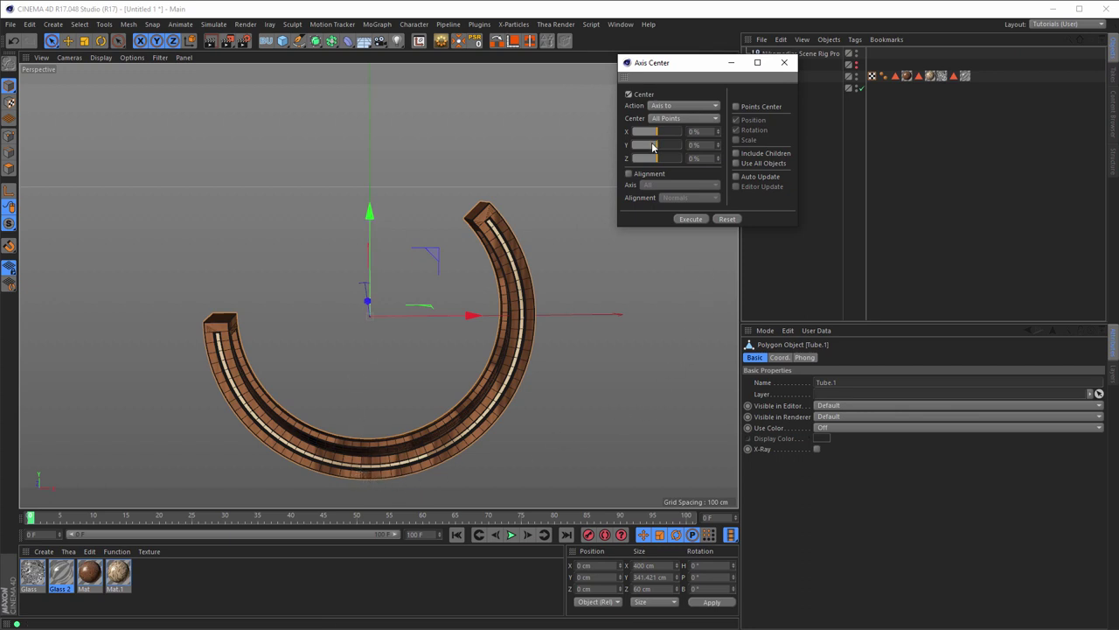
pyautogui.moveTo(652, 147); pyautogui.dragTo(589, 157)
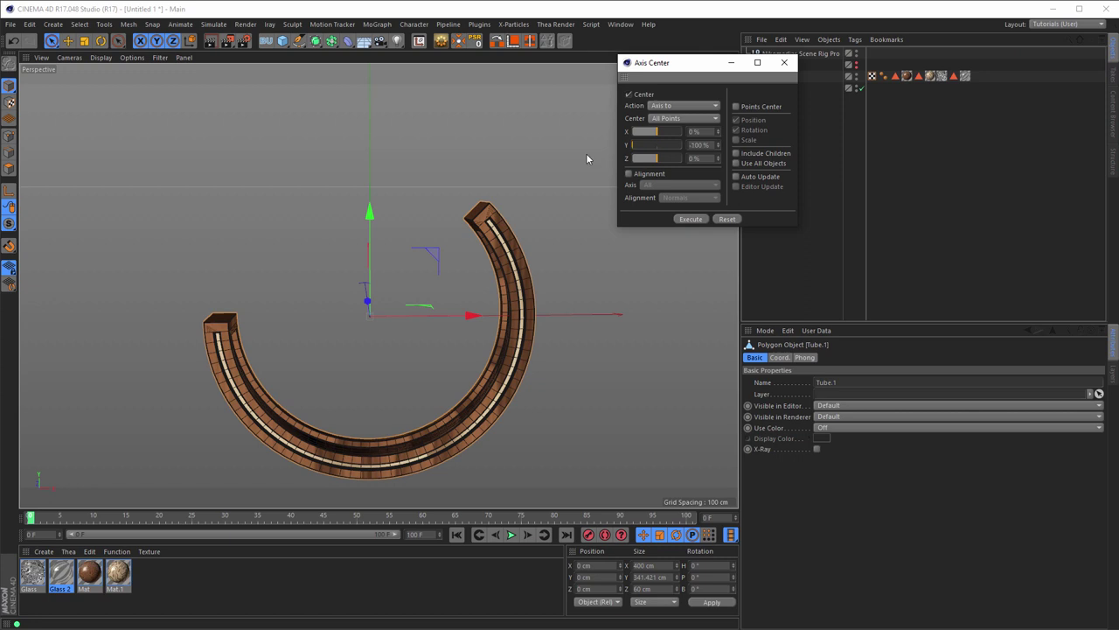
pyautogui.click(737, 177)
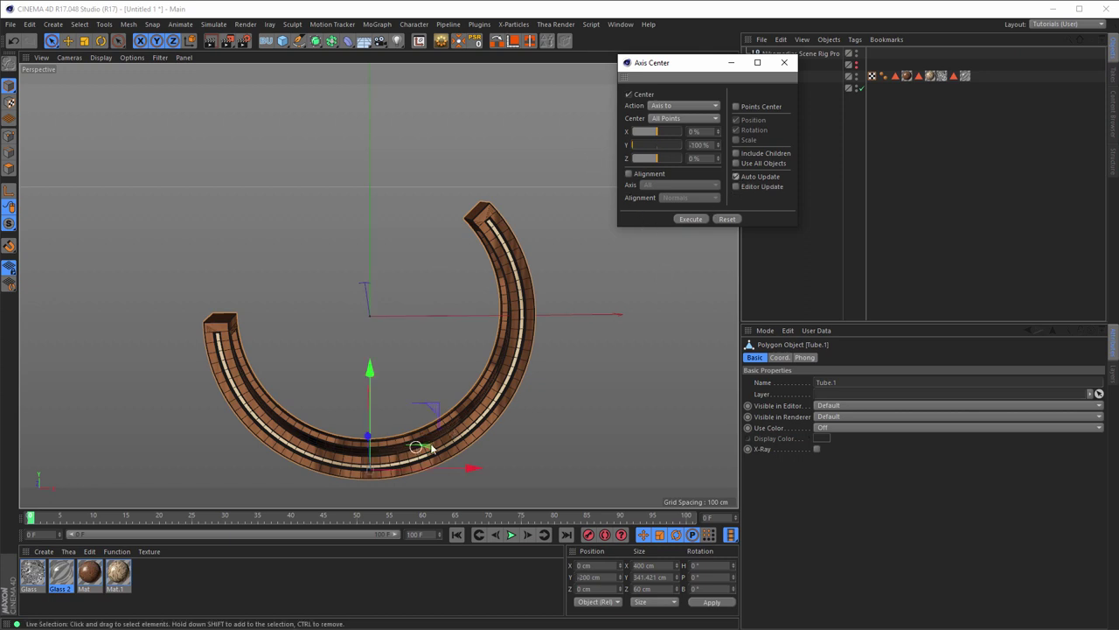
pyautogui.click(784, 62)
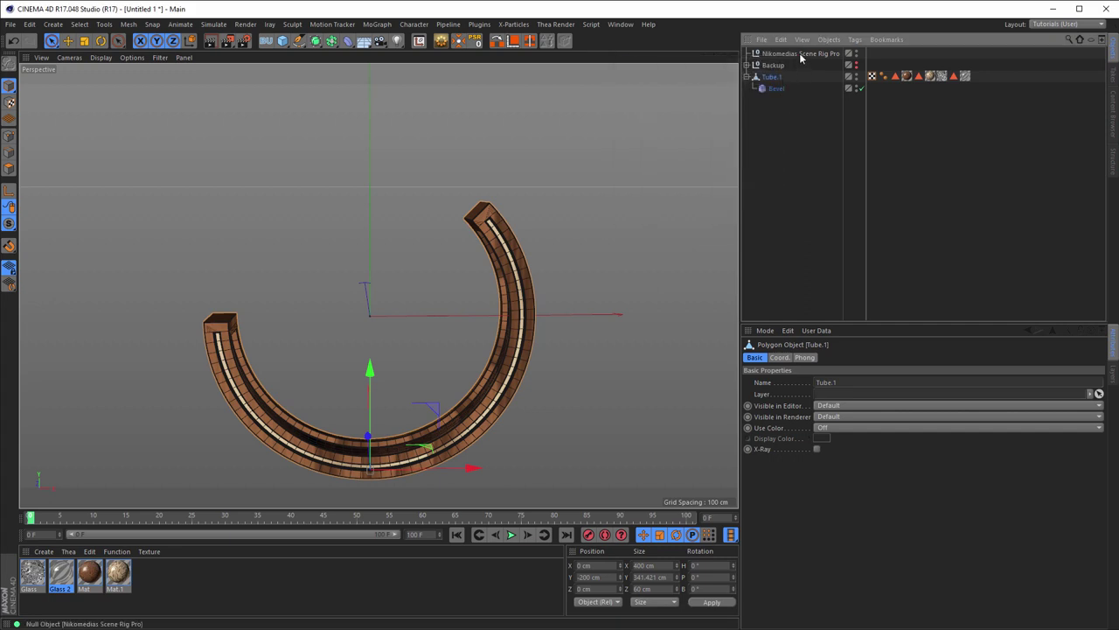
# Re-enable the rig's floor and set Tube.1's Y position to 0 cm.
pyautogui.click(800, 56)
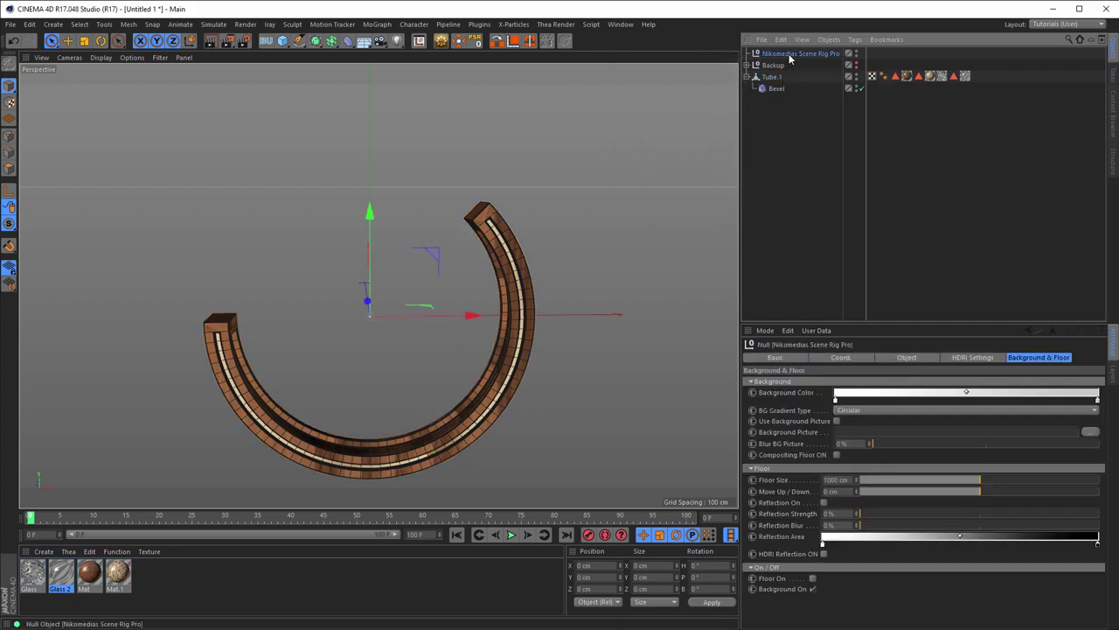
pyautogui.click(813, 578)
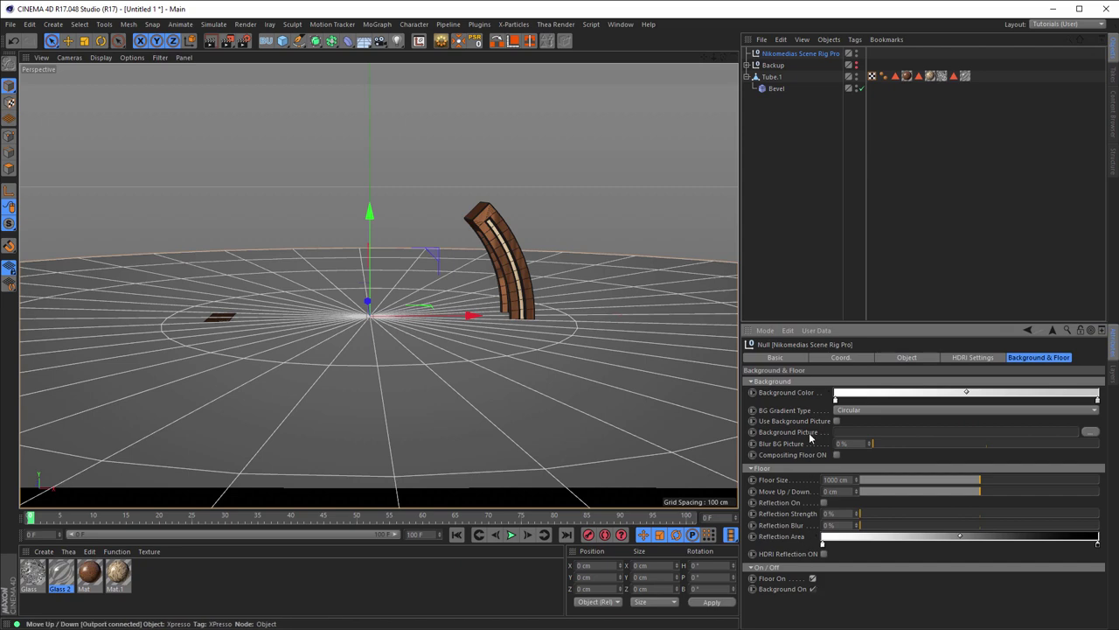
pyautogui.click(772, 77)
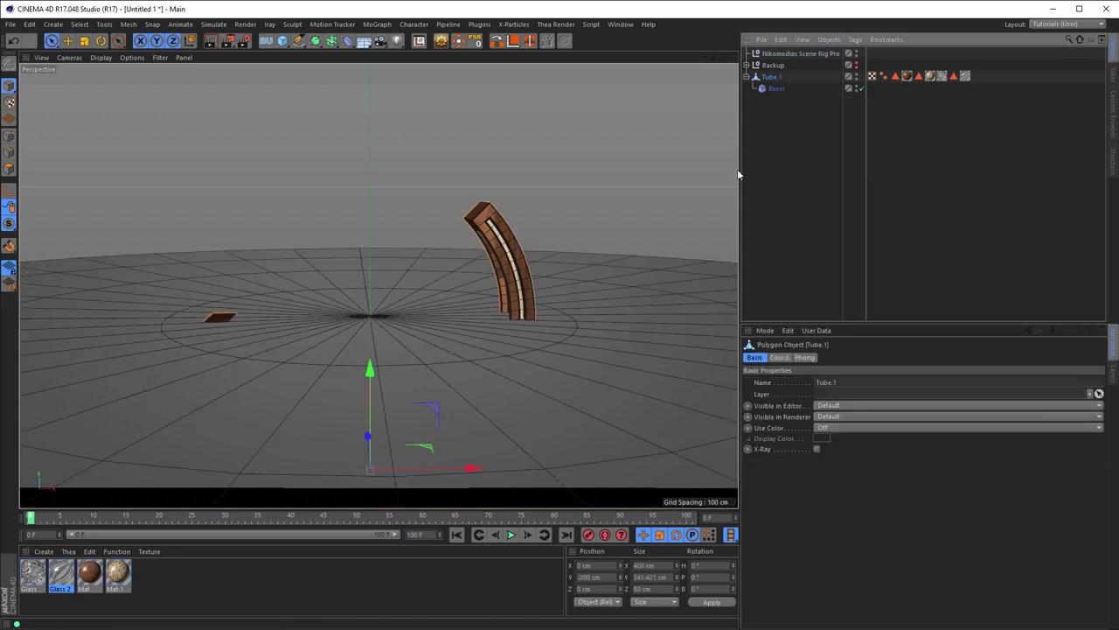
pyautogui.click(591, 577)
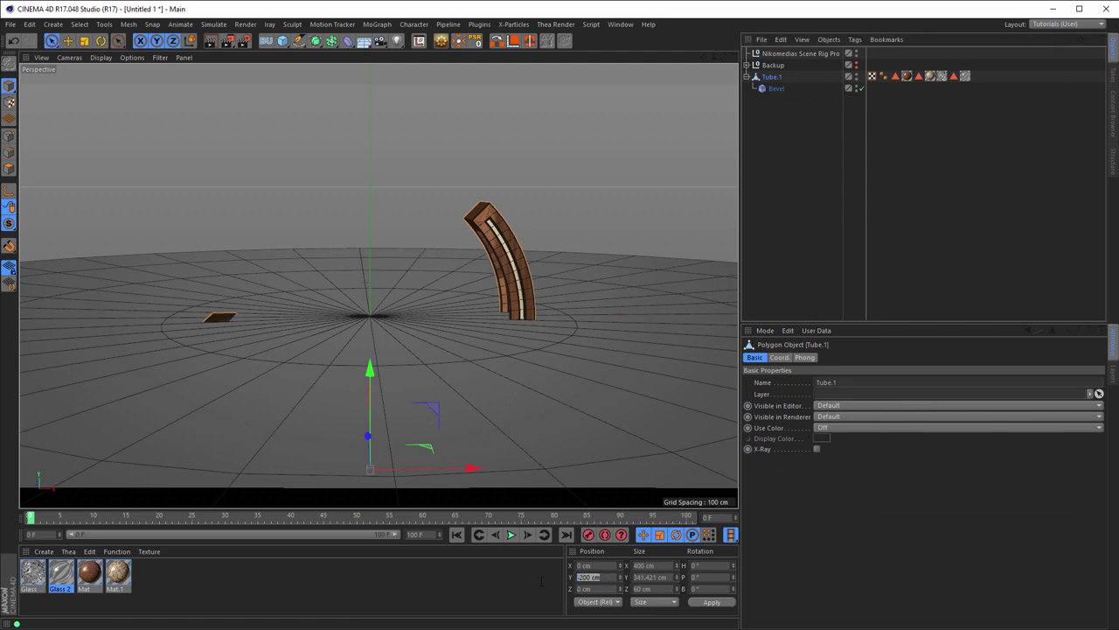
pyautogui.write('0')
pyautogui.press('Return')
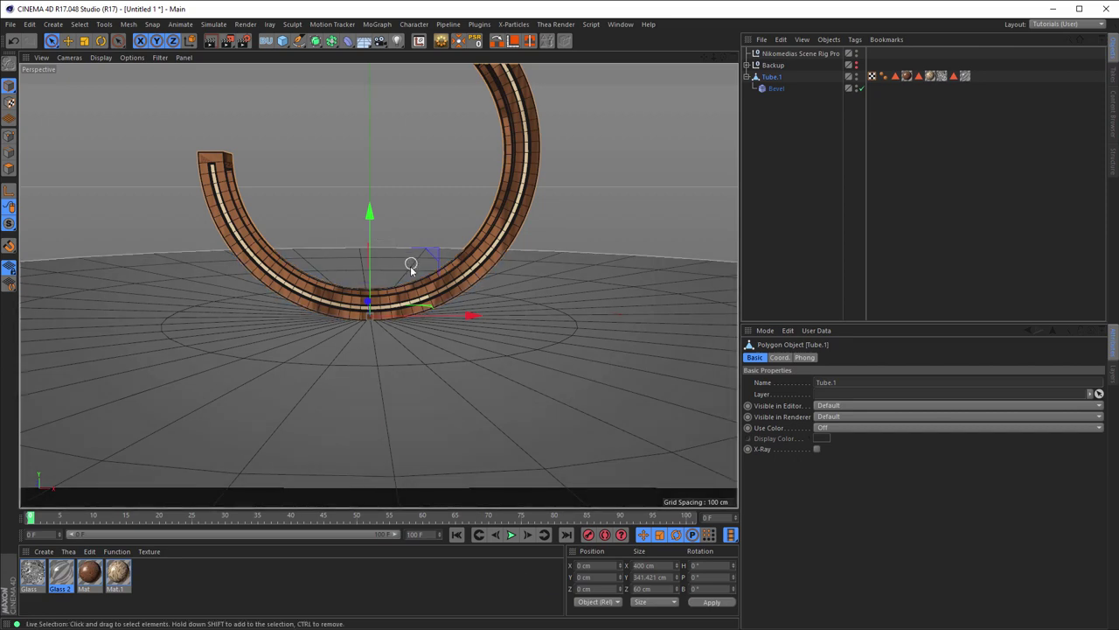
pyautogui.moveTo(414, 267)
pyautogui.keyDown('alt'); pyautogui.mouseDown()
pyautogui.moveTo(407, 341)
pyautogui.moveTo(409, 314)
pyautogui.moveTo(421, 317)
pyautogui.moveTo(417, 332)
pyautogui.moveTo(440, 301)
pyautogui.moveTo(439, 310)
pyautogui.mouseUp(); pyautogui.keyUp('alt')
pyautogui.click(796, 53)
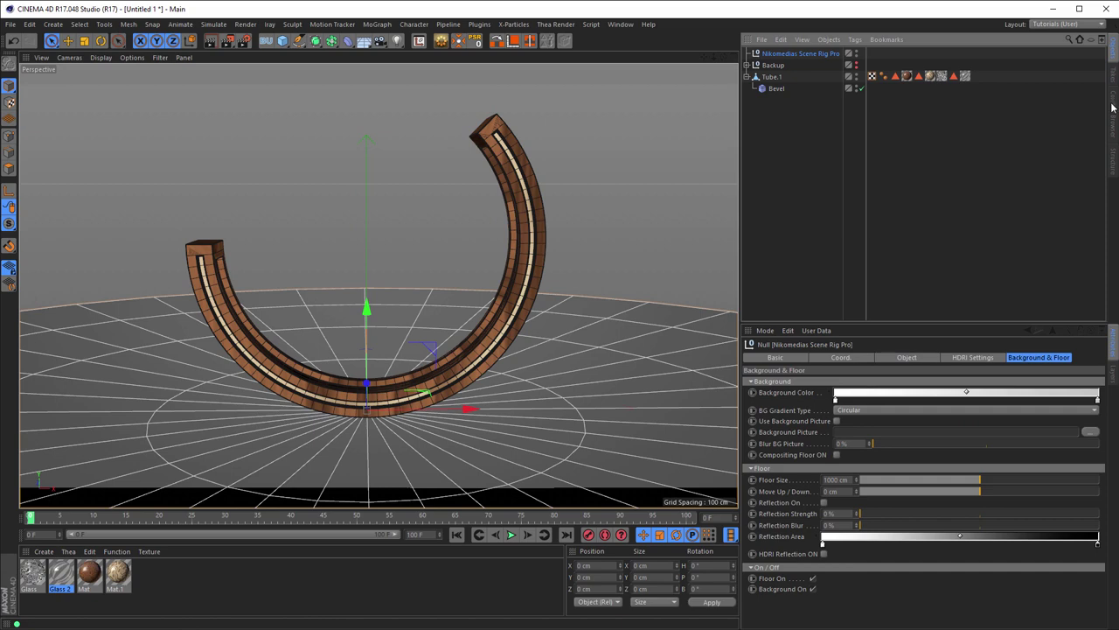
# Show the Studios HDR folder in the Content Browser as enlarged icon thumbnails.
pyautogui.click(971, 359)
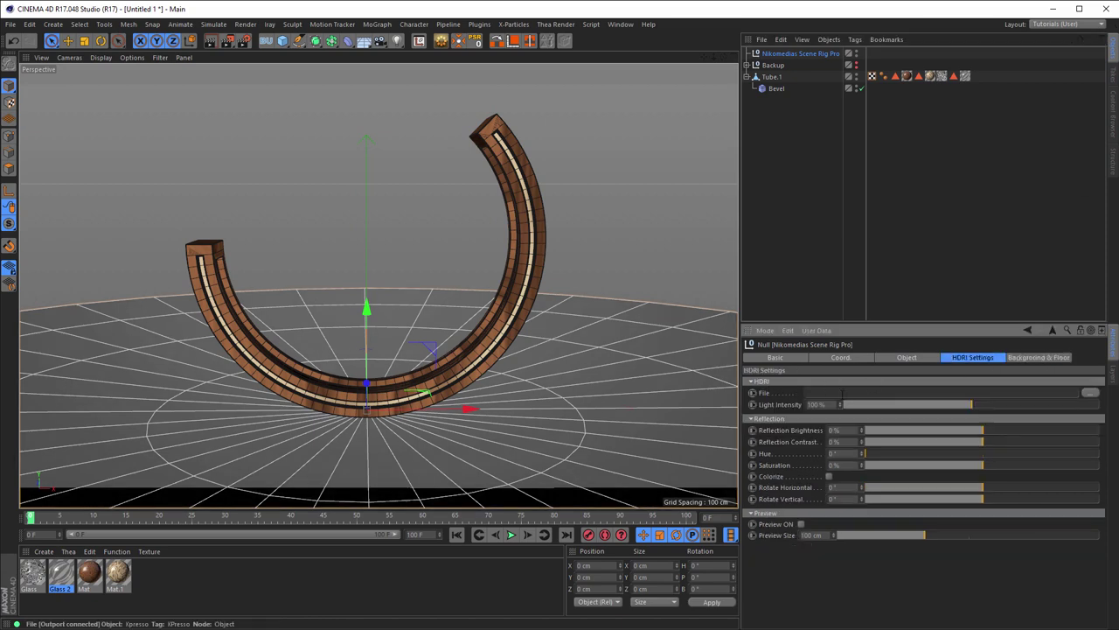
pyautogui.click(1114, 119)
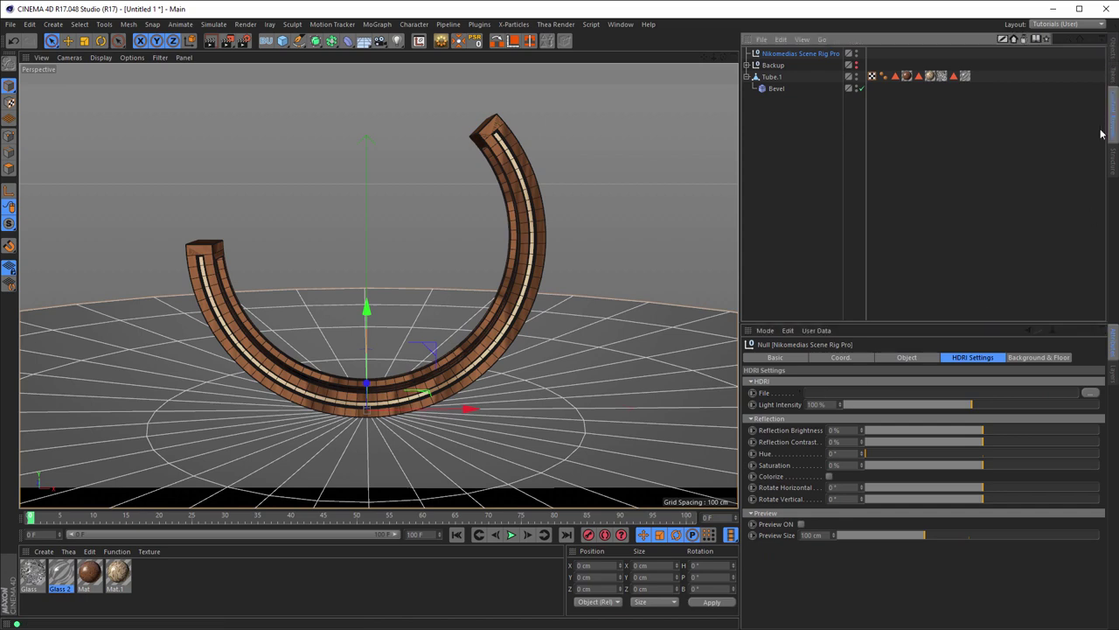
pyautogui.doubleClick(784, 60)
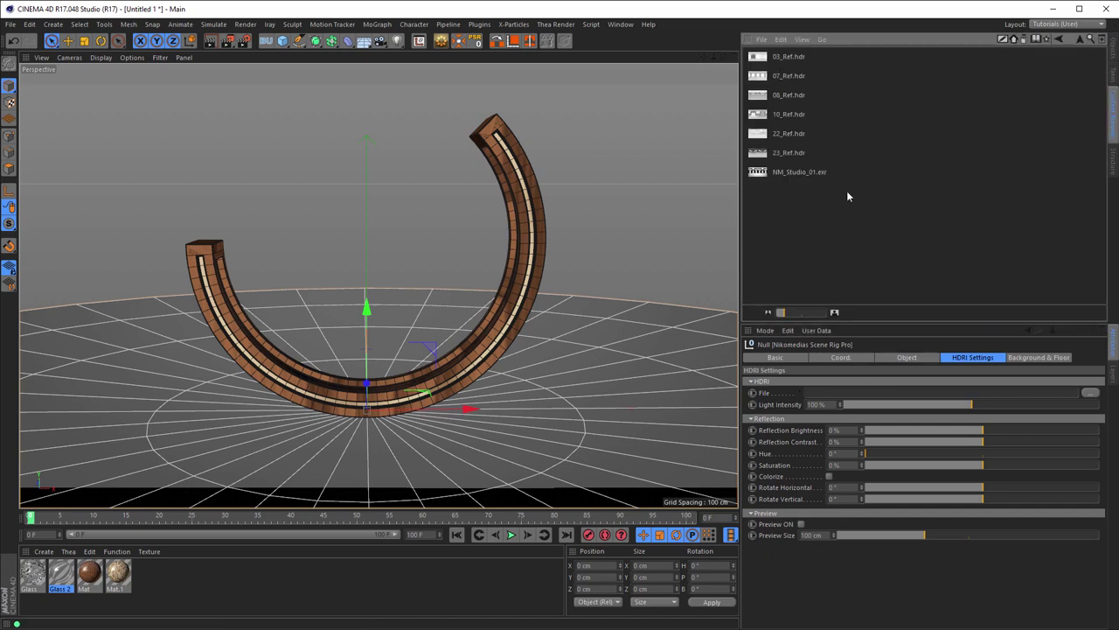
pyautogui.rightClick(928, 253)
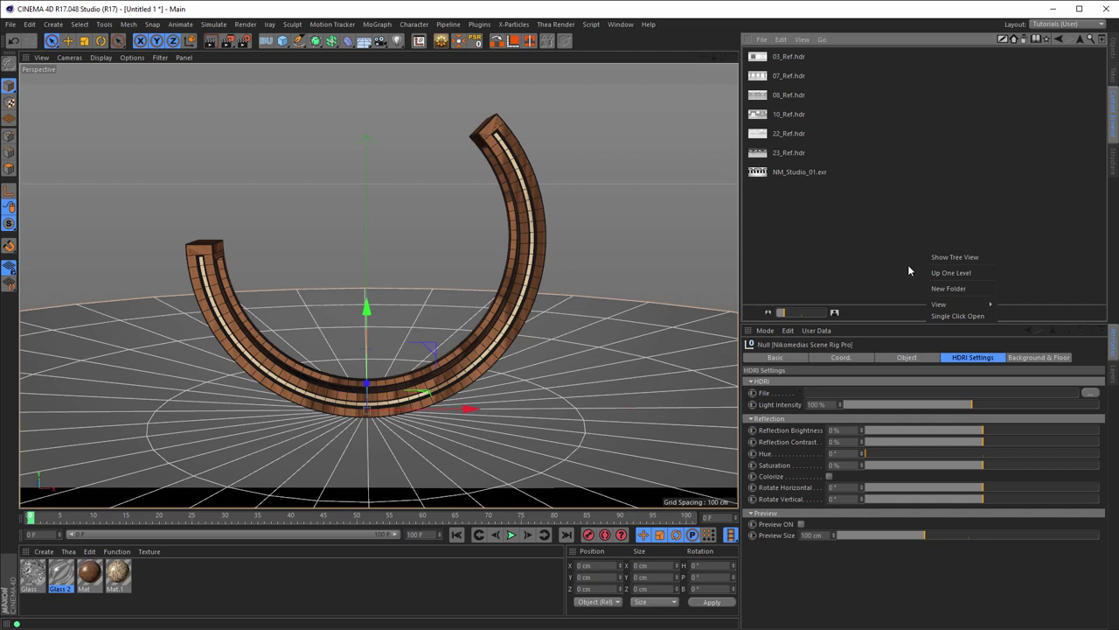
pyautogui.rightClick(900, 276)
pyautogui.moveTo(931, 329)
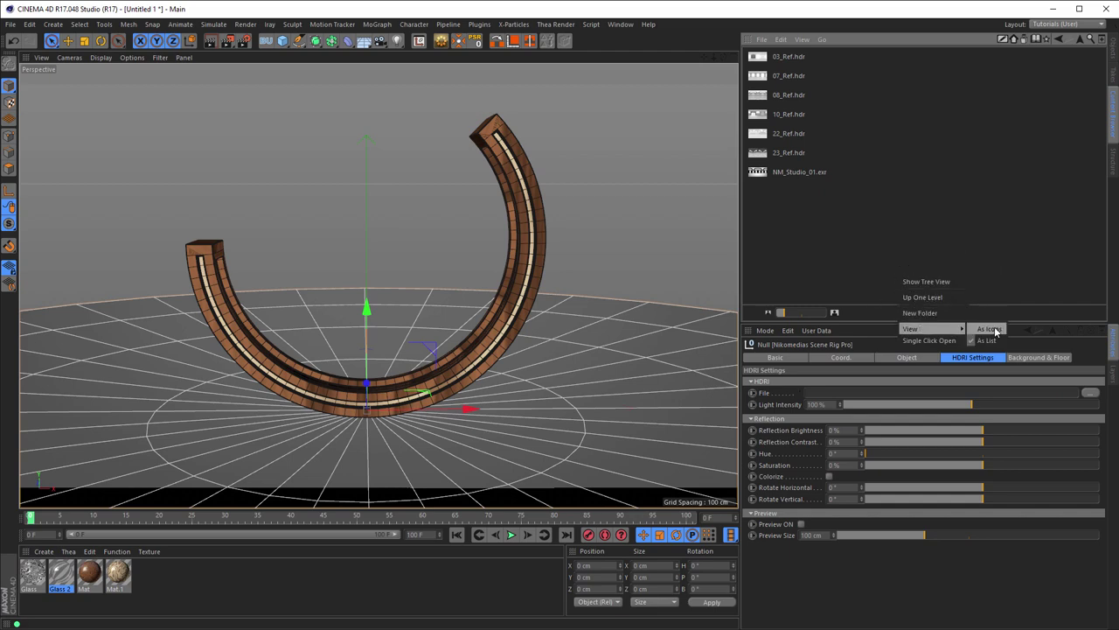
pyautogui.click(991, 330)
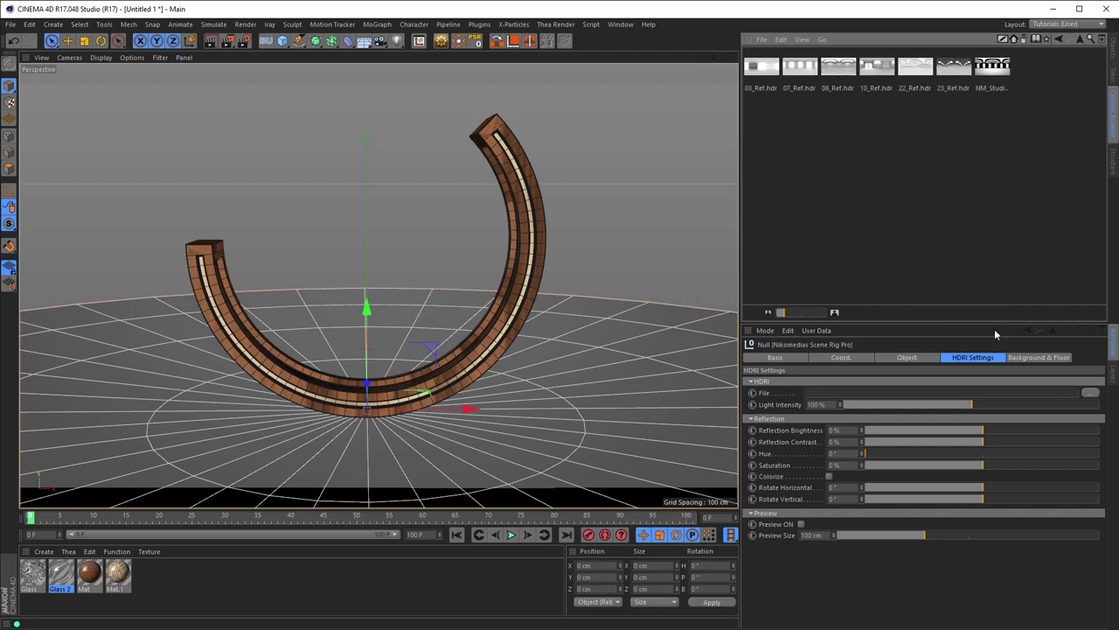
pyautogui.click(806, 313)
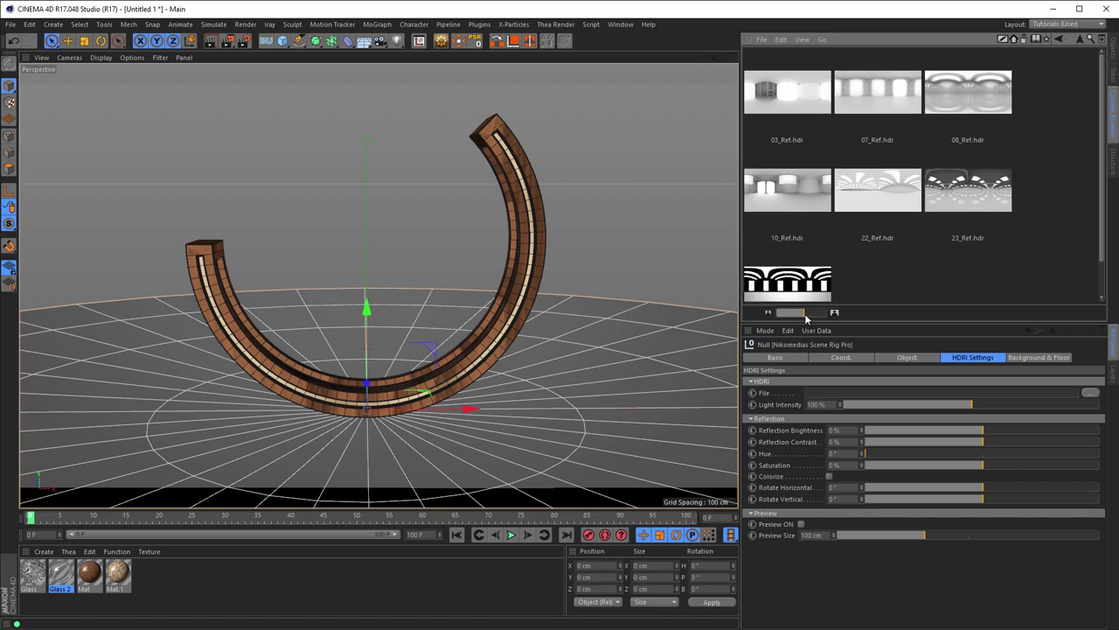
pyautogui.moveTo(1102, 164)
pyautogui.mouseDown()
pyautogui.moveTo(1102, 218)
pyautogui.moveTo(1100, 140)
pyautogui.mouseUp()
pyautogui.scroll(-1, 1083, 210)
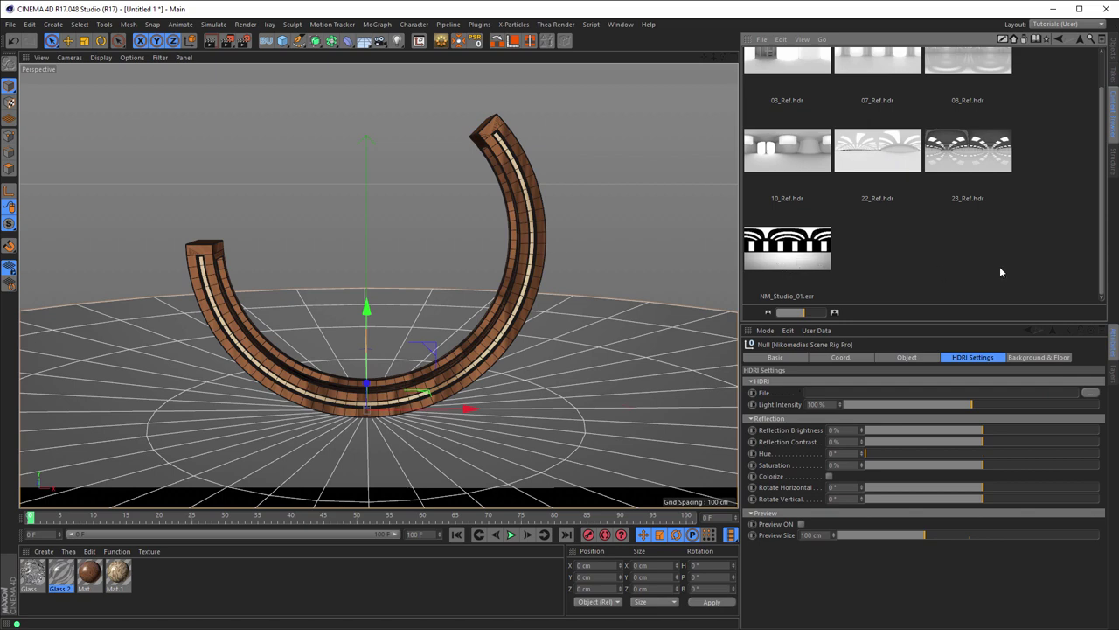
pyautogui.moveTo(1103, 245)
pyautogui.mouseDown()
pyautogui.moveTo(1103, 210)
pyautogui.moveTo(1096, 263)
pyautogui.mouseUp()
pyautogui.moveTo(1100, 181); pyautogui.dragTo(1106, 131)
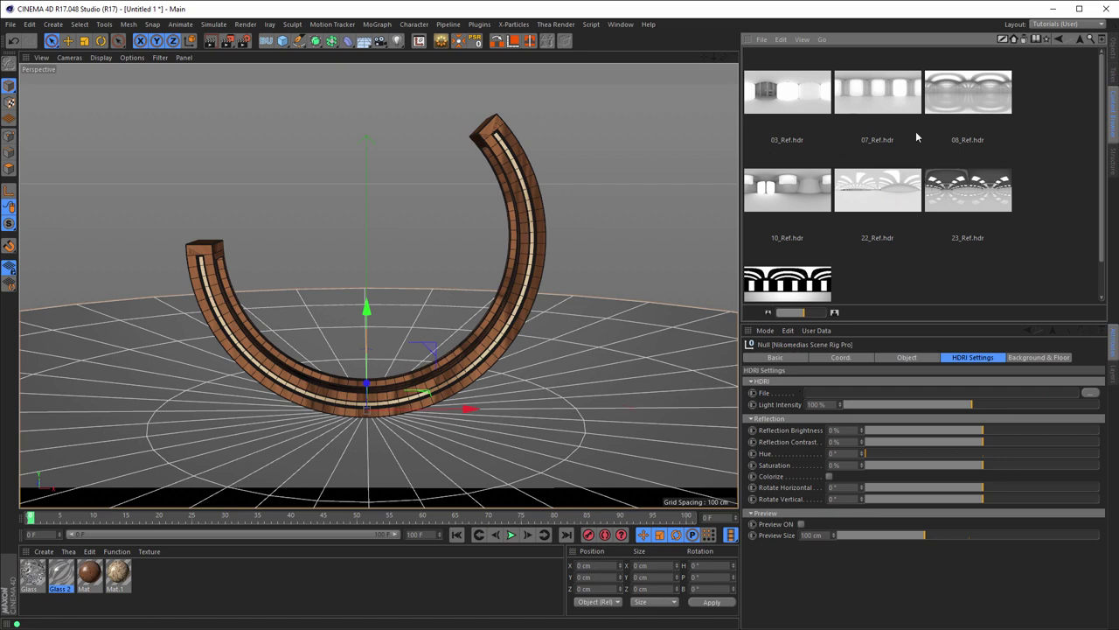
pyautogui.moveTo(1104, 122); pyautogui.dragTo(1105, 170)
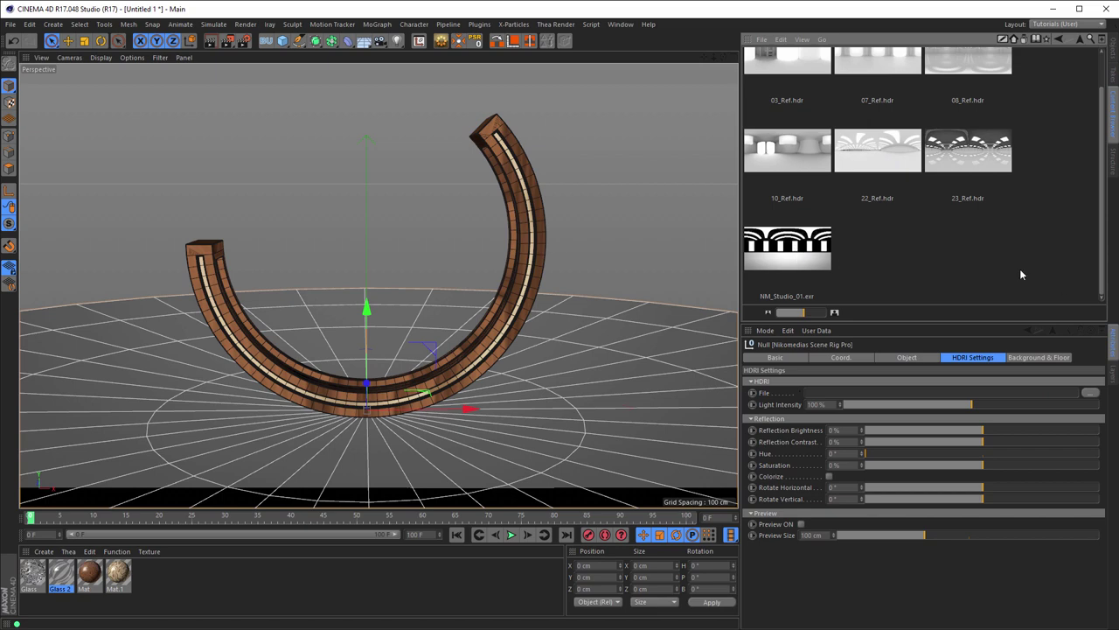
pyautogui.scroll(2, 962, 183)
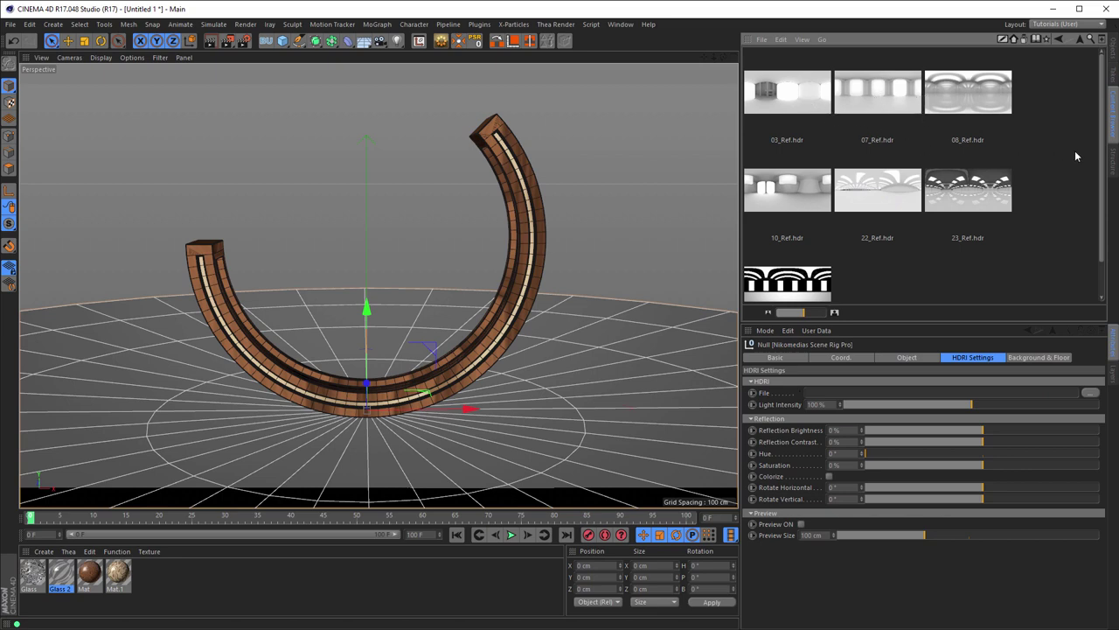
pyautogui.moveTo(1106, 146); pyautogui.dragTo(1110, 192)
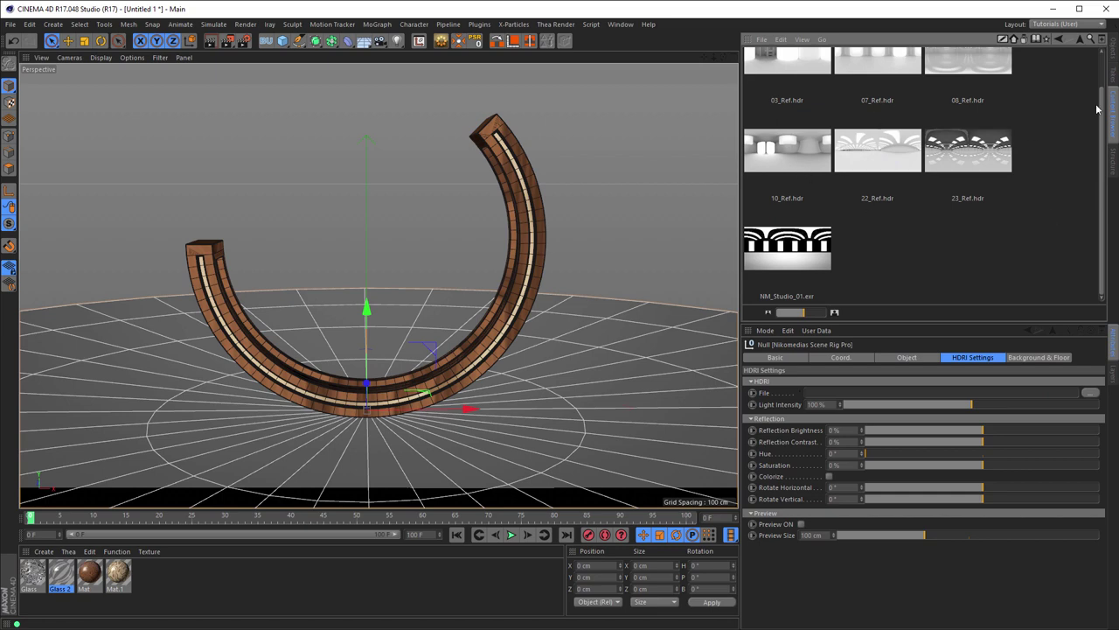
pyautogui.moveTo(1109, 103); pyautogui.dragTo(1105, 58)
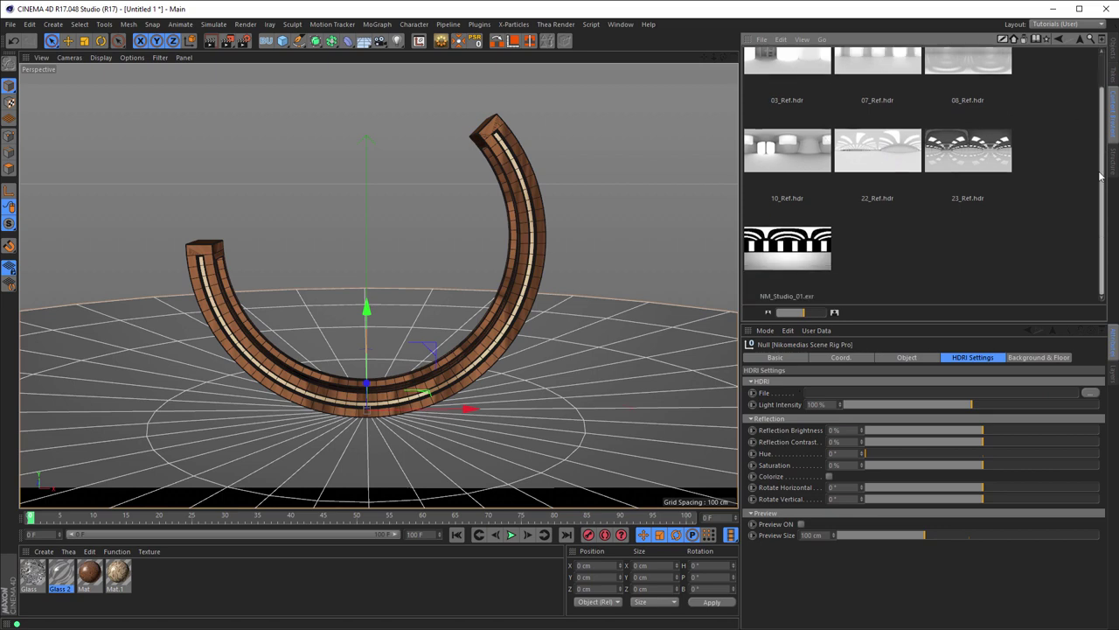
pyautogui.moveTo(1101, 133); pyautogui.dragTo(1099, 184)
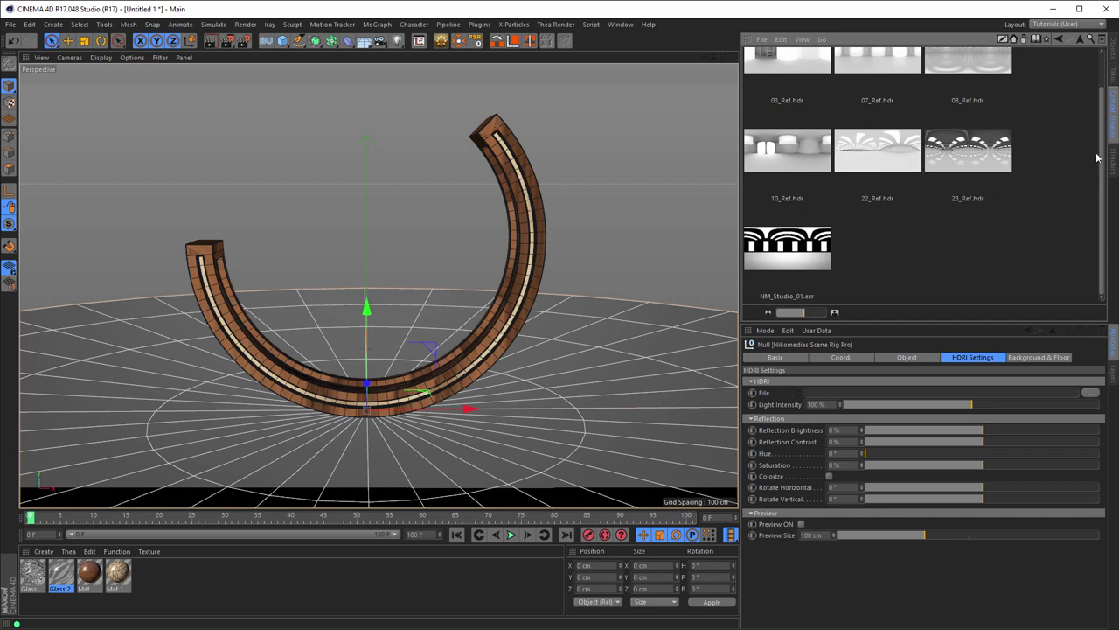
pyautogui.moveTo(1103, 153); pyautogui.dragTo(1103, 94)
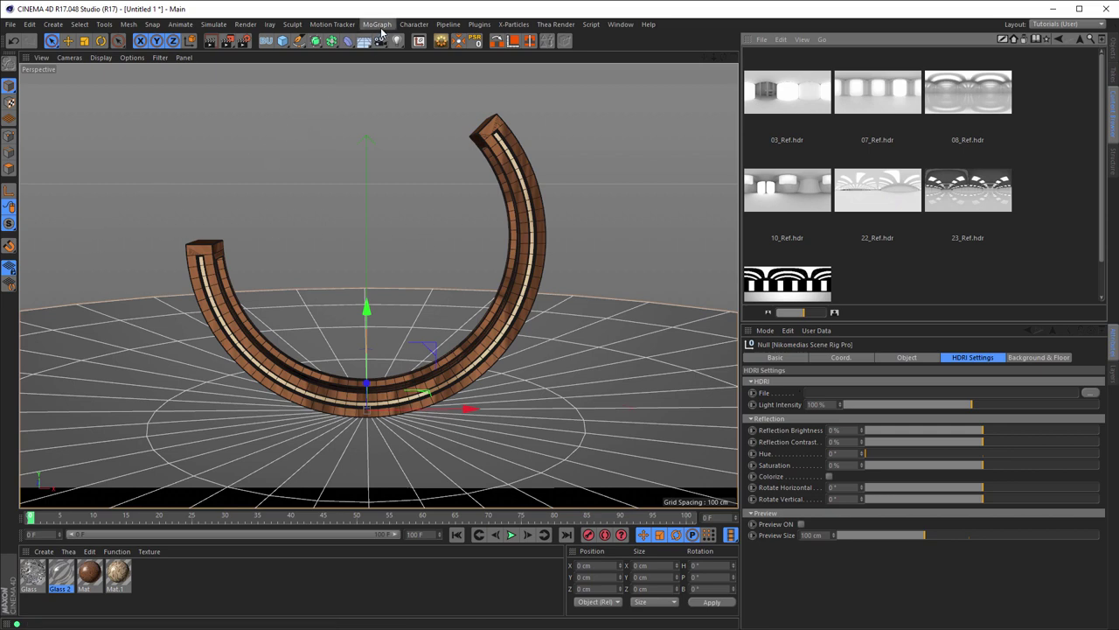
# Drag 10_Ref.hdr from the Studios maps into the scene rig's HDRI File field.
pyautogui.click(478, 24)
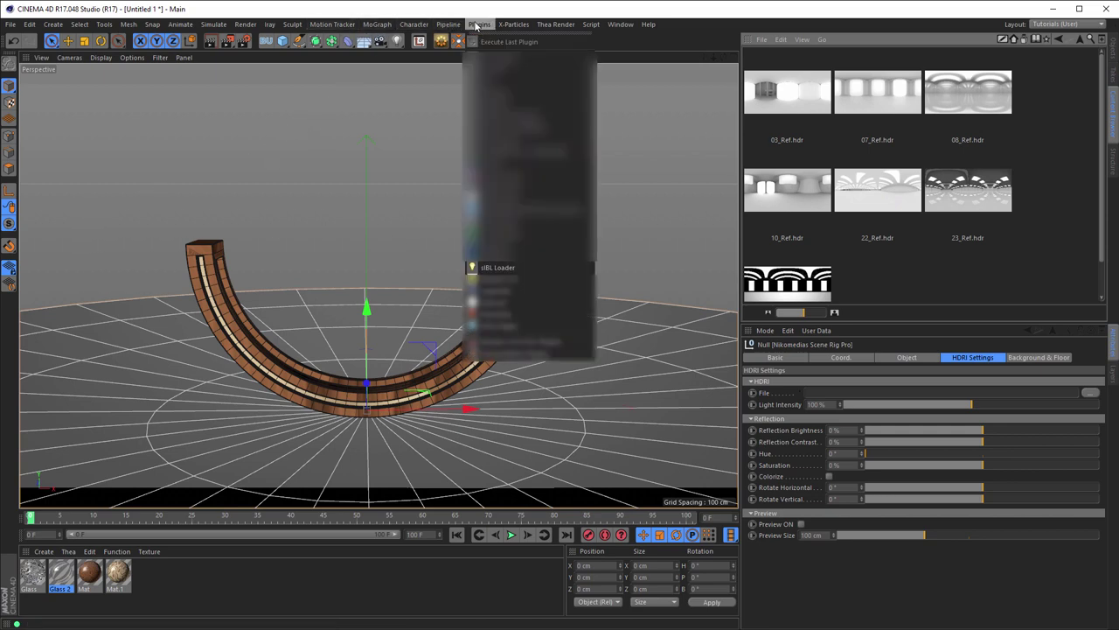
pyautogui.click(512, 270)
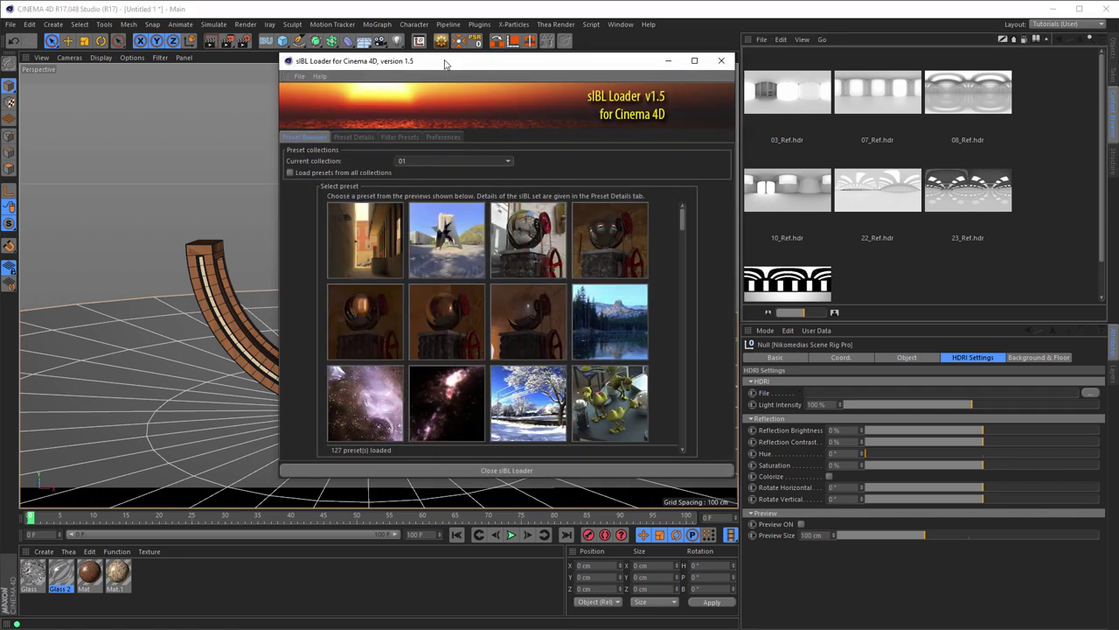
pyautogui.moveTo(444, 64); pyautogui.dragTo(419, 86)
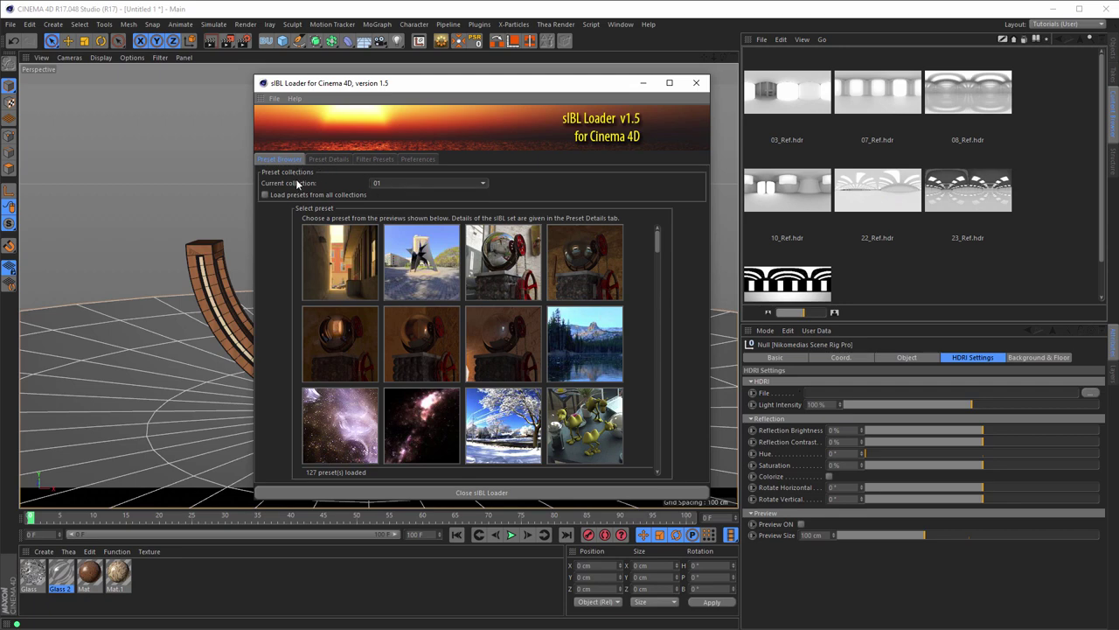
pyautogui.moveTo(658, 239)
pyautogui.mouseDown()
pyautogui.moveTo(666, 458)
pyautogui.moveTo(668, 227)
pyautogui.mouseUp()
pyautogui.click(777, 194)
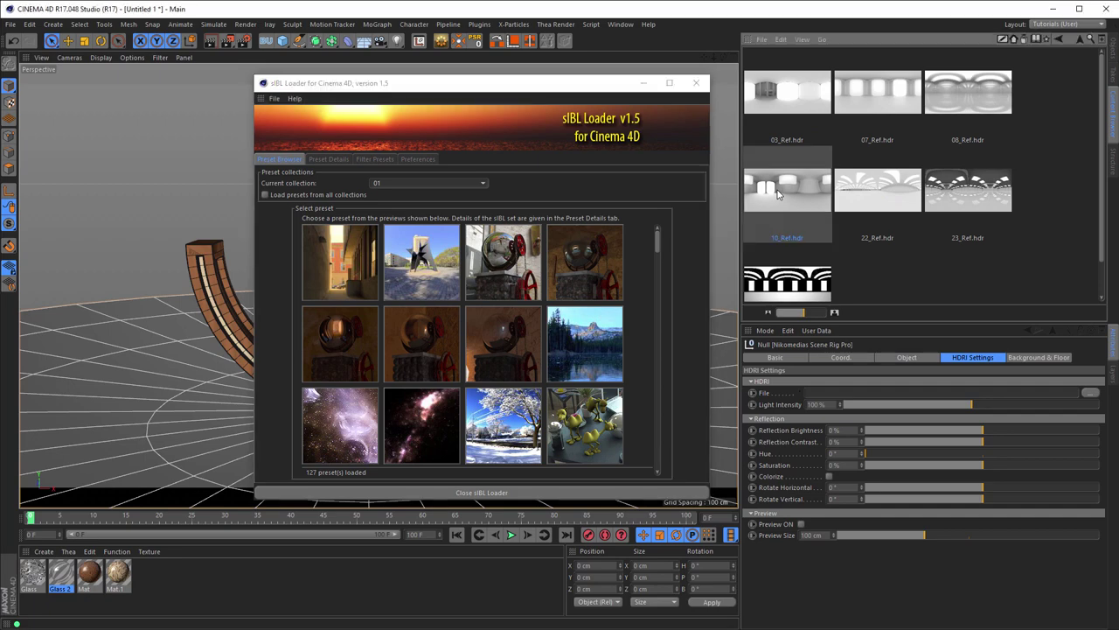
pyautogui.moveTo(778, 194); pyautogui.dragTo(829, 398)
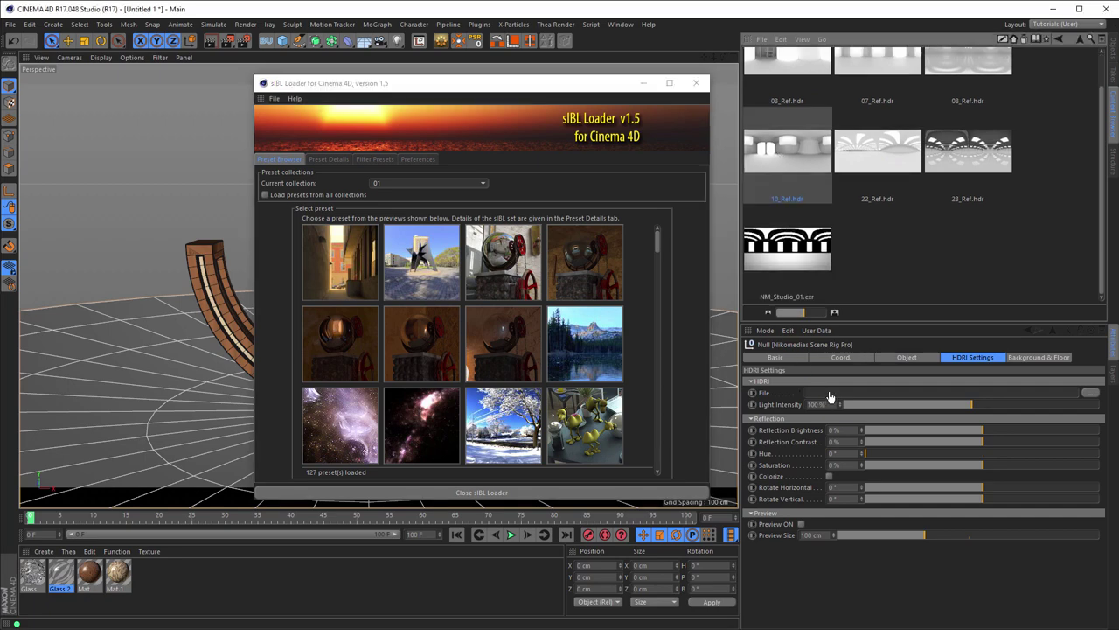
pyautogui.click(696, 83)
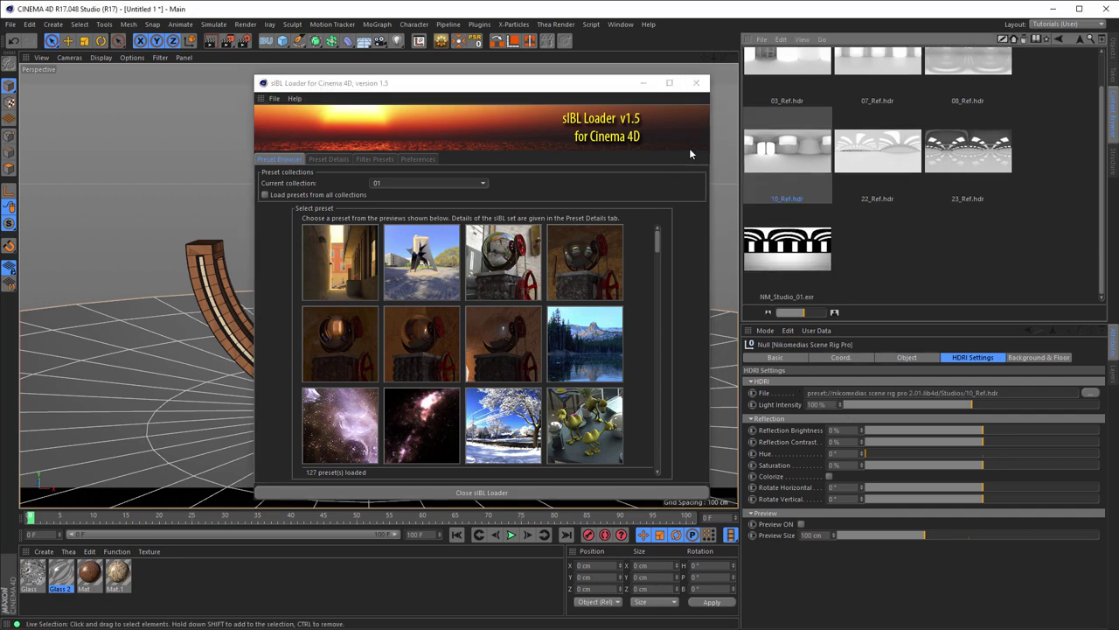
pyautogui.click(1115, 48)
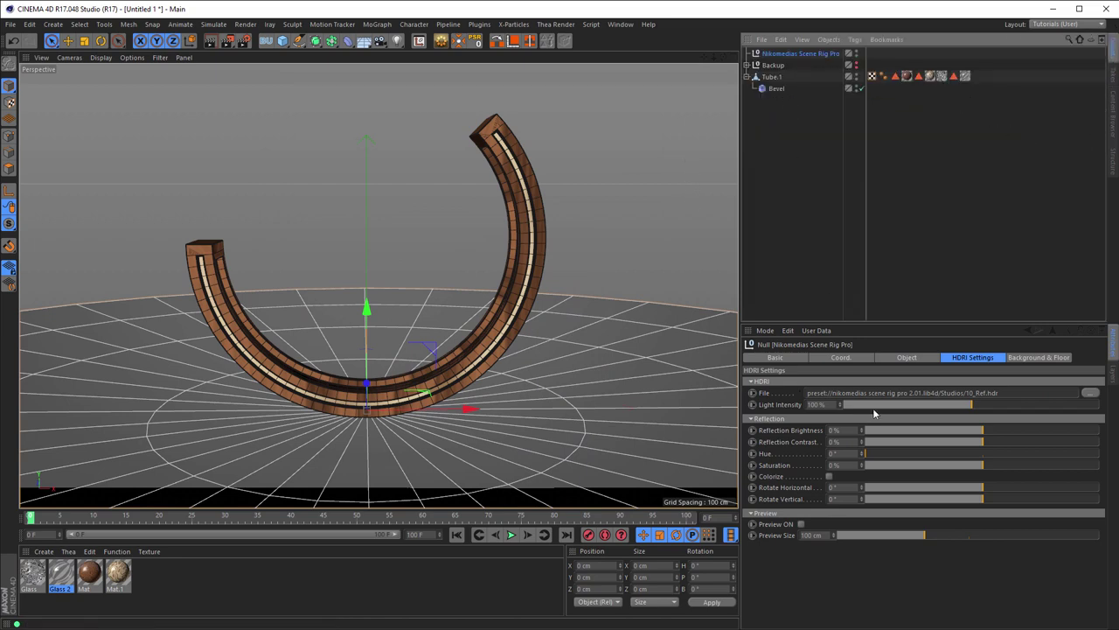
# Turn on the HDRI preview dome, rotate the HDRI 180° horizontally, and preview-render the viewport.
pyautogui.click(802, 525)
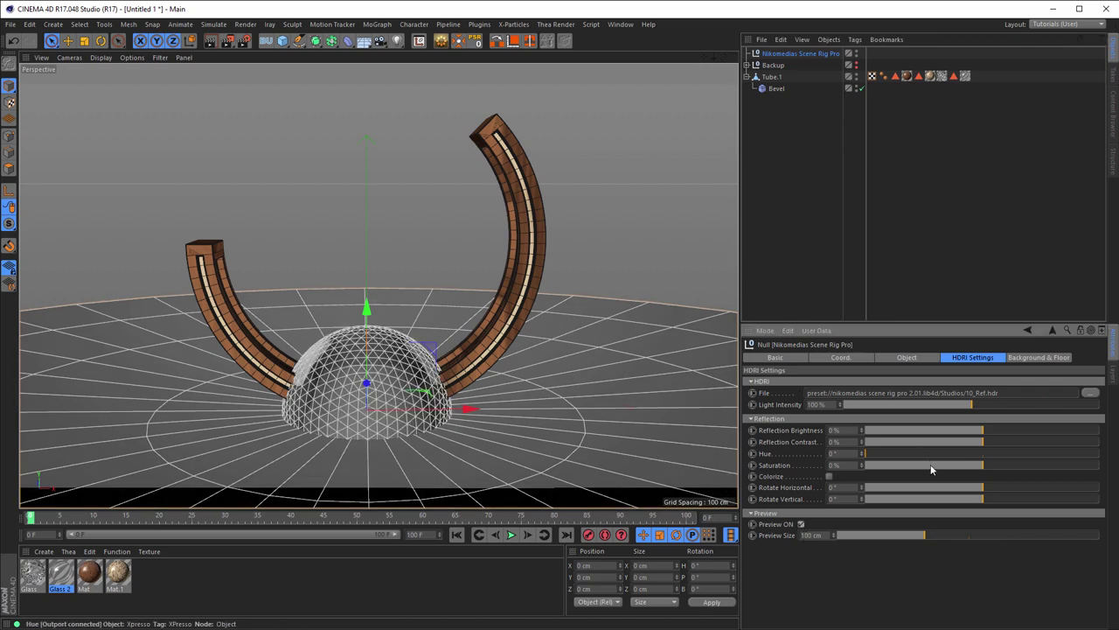
pyautogui.moveTo(983, 492)
pyautogui.mouseDown()
pyautogui.moveTo(940, 492)
pyautogui.moveTo(1108, 480)
pyautogui.mouseUp()
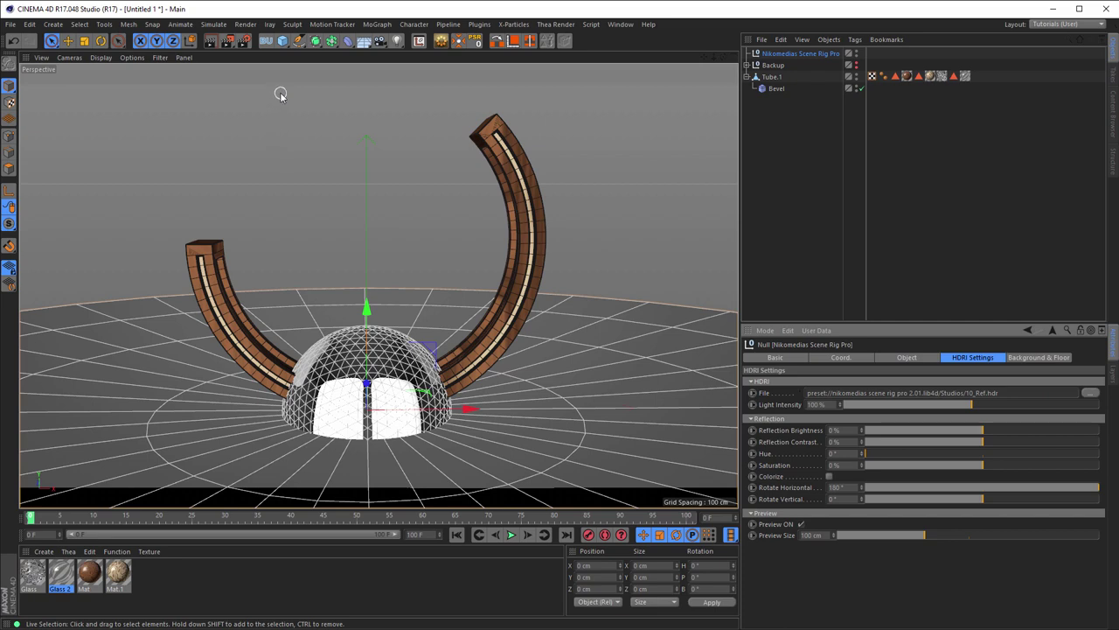
pyautogui.hotkey('ctrl', 'r')
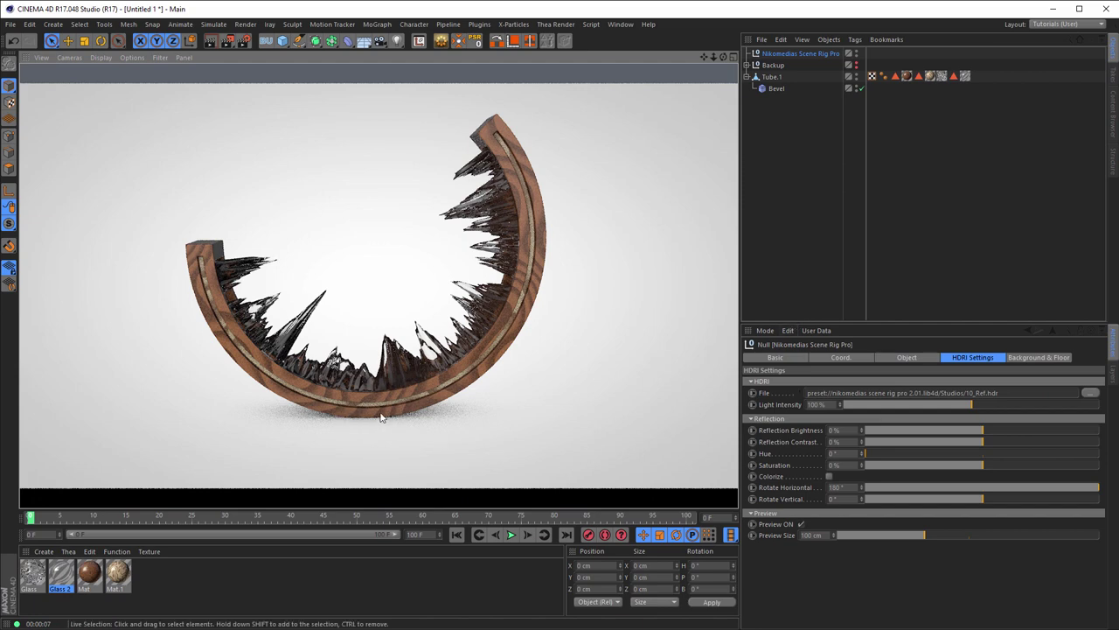
# Raise the arch Tube.1 to a Y position of 26.251 cm.
pyautogui.click(771, 77)
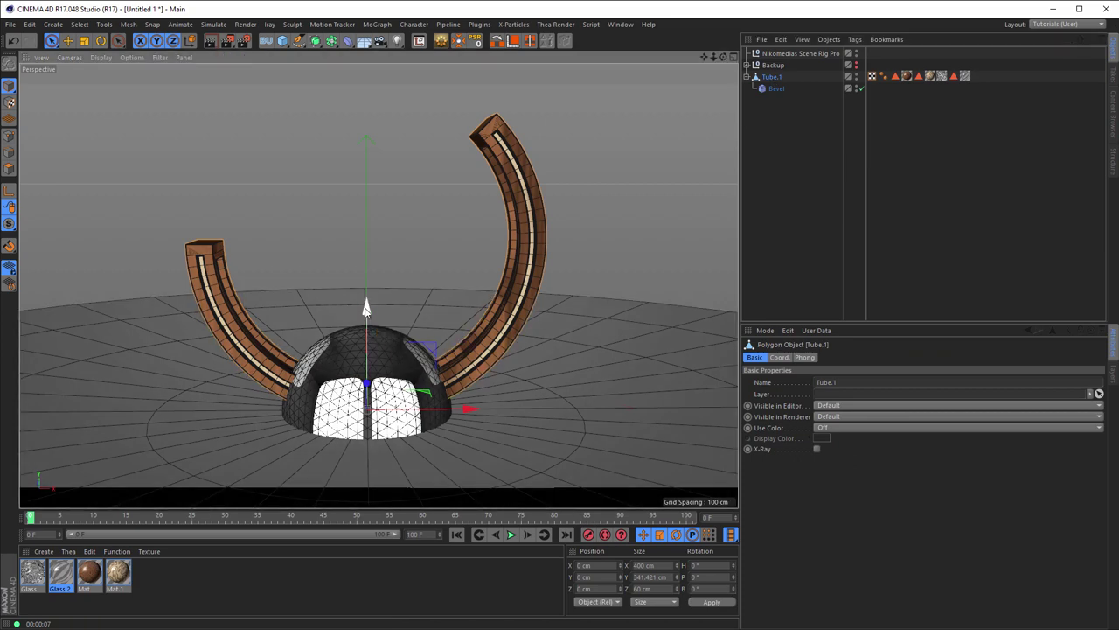
pyautogui.moveTo(368, 306); pyautogui.dragTo(368, 282)
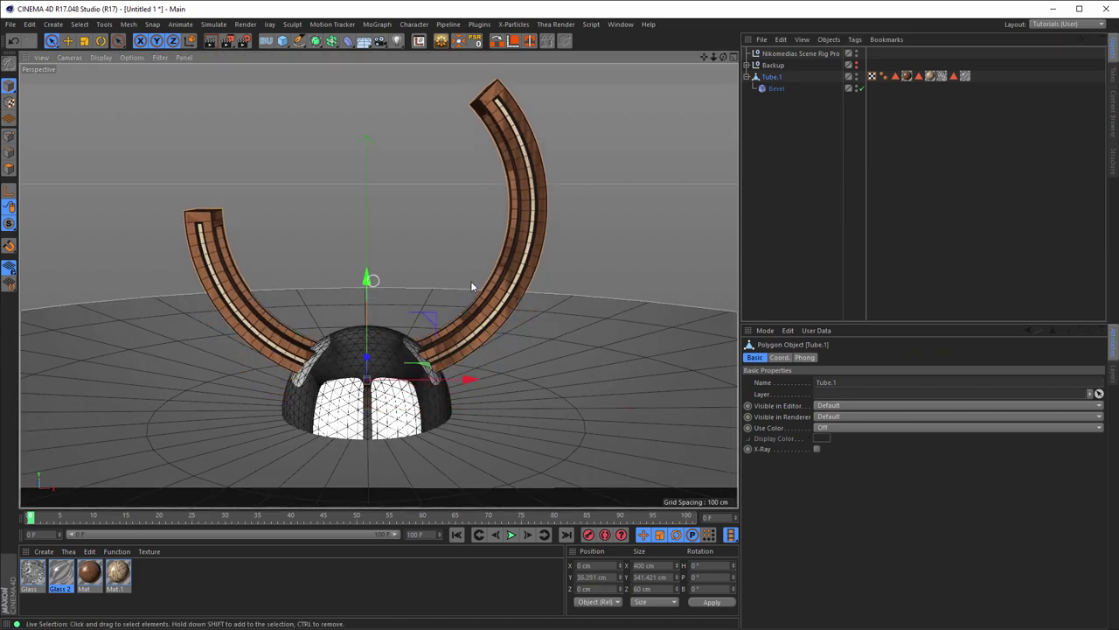
pyautogui.keyDown('alt'); pyautogui.moveTo(502, 282); pyautogui.dragTo(501, 295); pyautogui.keyUp('alt')
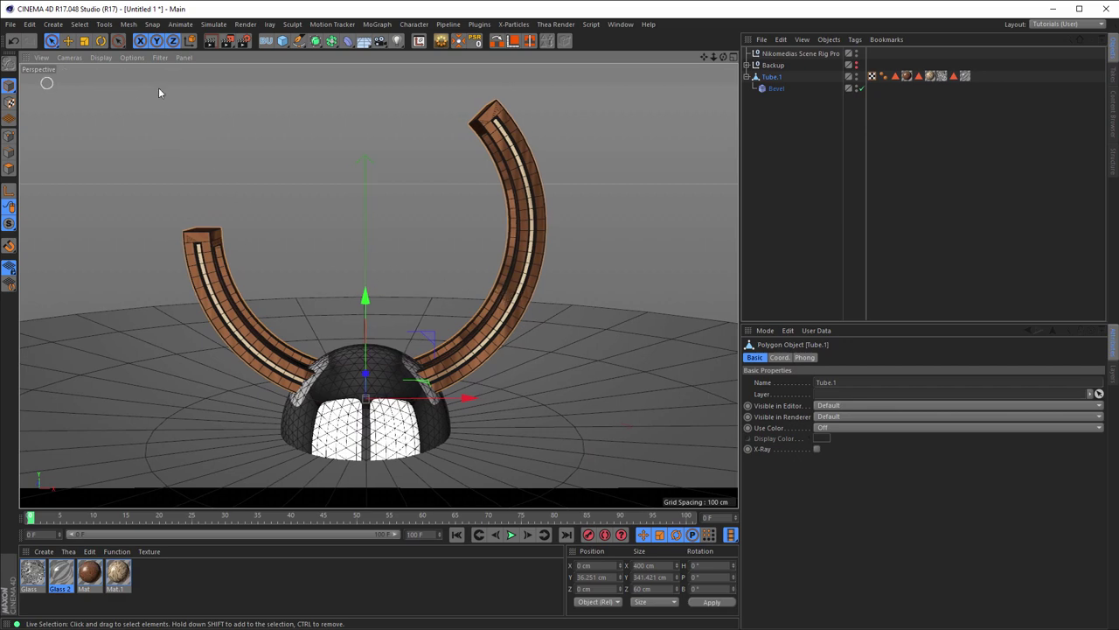
# Set the render width to 1000 pixels and render a test image to the Picture Viewer.
pyautogui.click(239, 41)
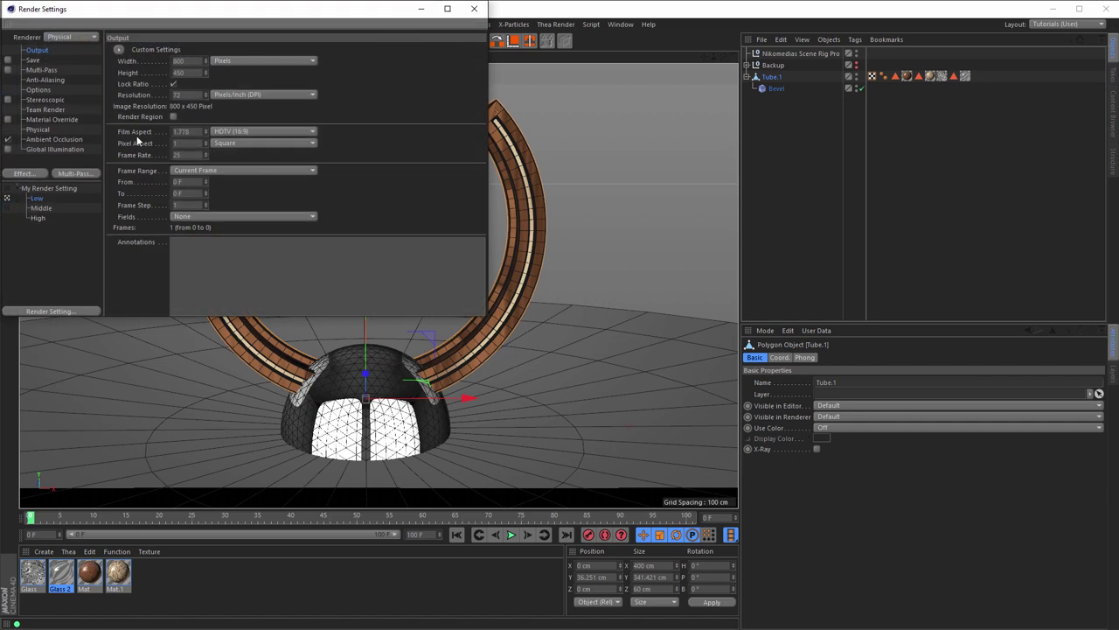
pyautogui.moveTo(195, 17); pyautogui.dragTo(383, 137)
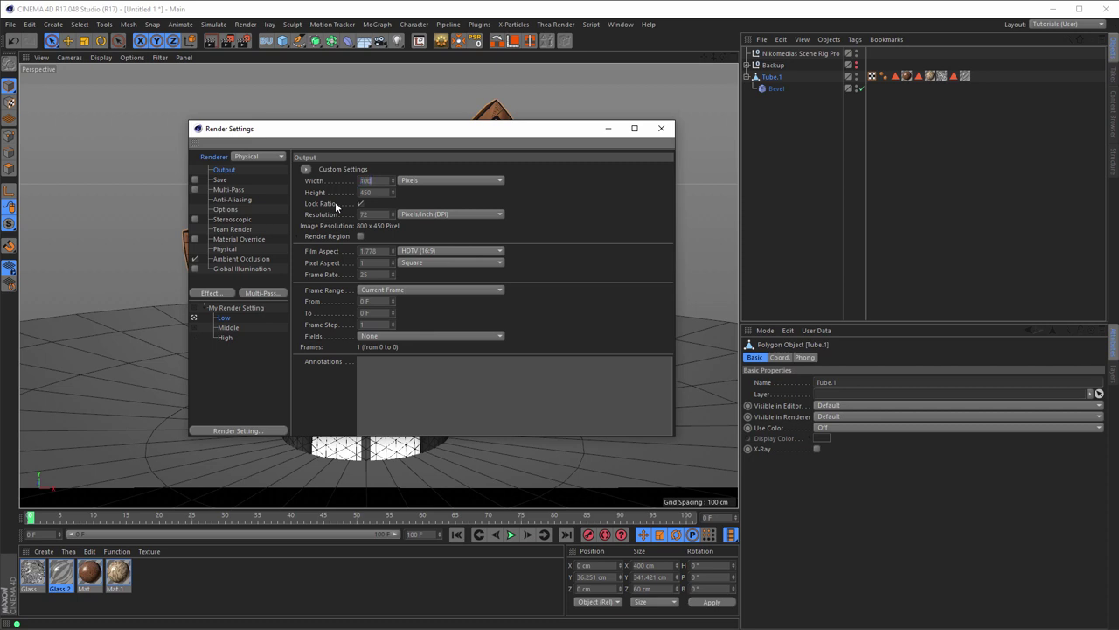
pyautogui.write('1000')
pyautogui.press('Return')
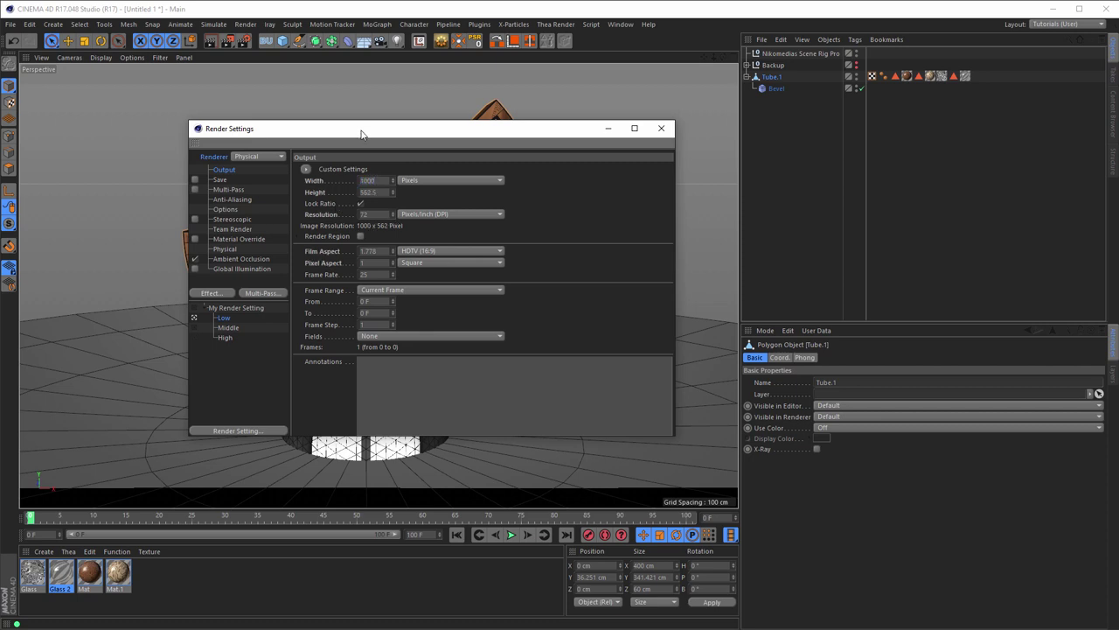
pyautogui.moveTo(358, 134); pyautogui.dragTo(388, 133)
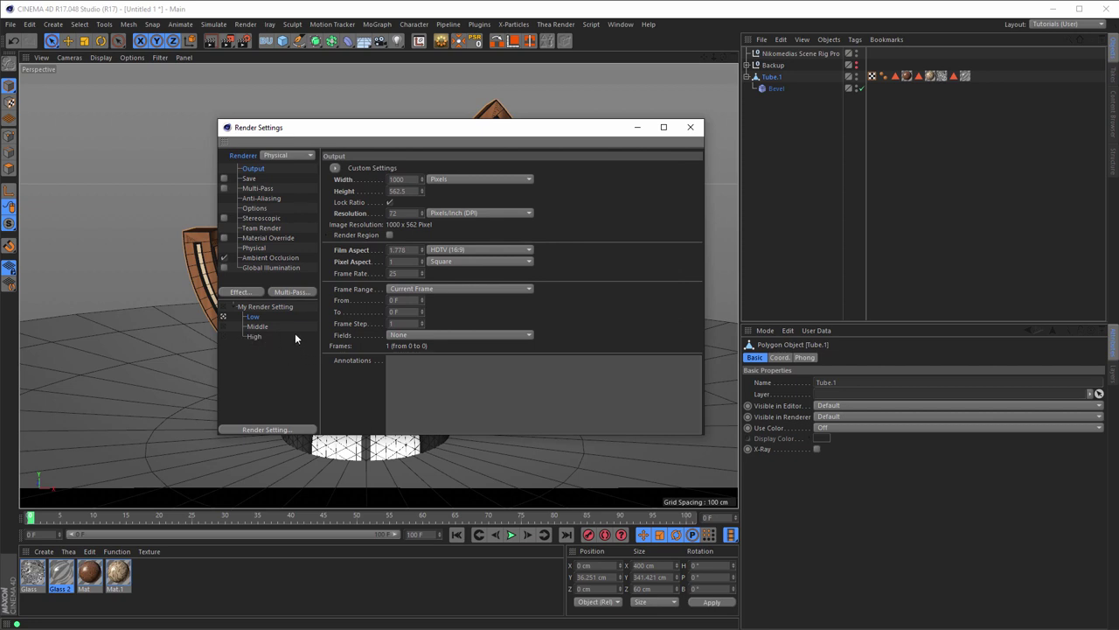
pyautogui.moveTo(463, 137)
pyautogui.mouseDown()
pyautogui.moveTo(658, 133)
pyautogui.moveTo(649, 128)
pyautogui.mouseUp()
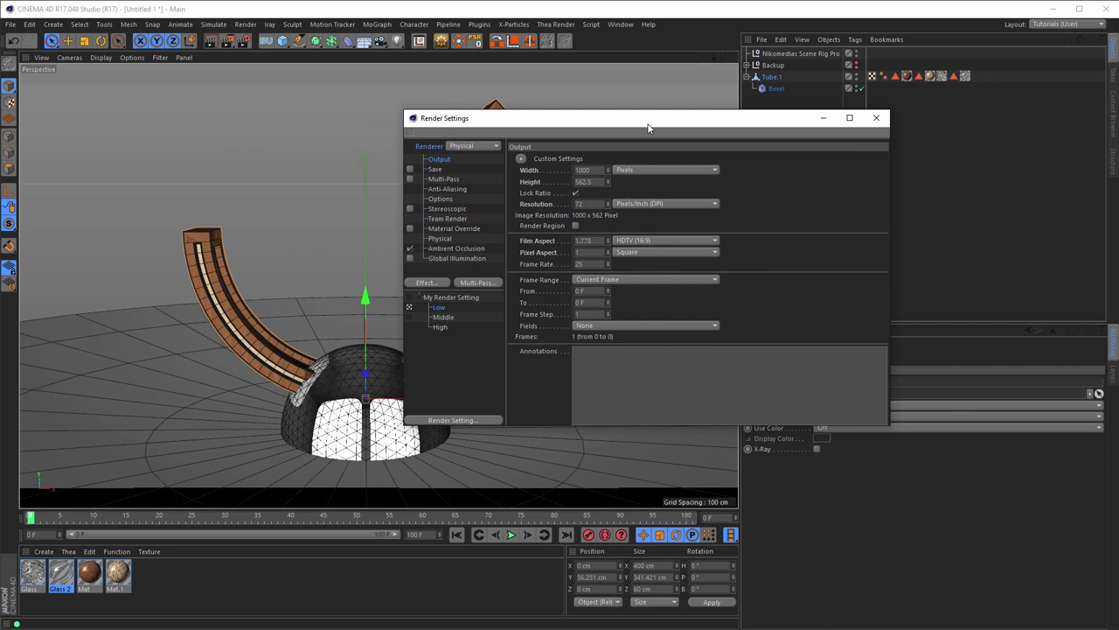
pyautogui.moveTo(648, 128); pyautogui.dragTo(564, 120)
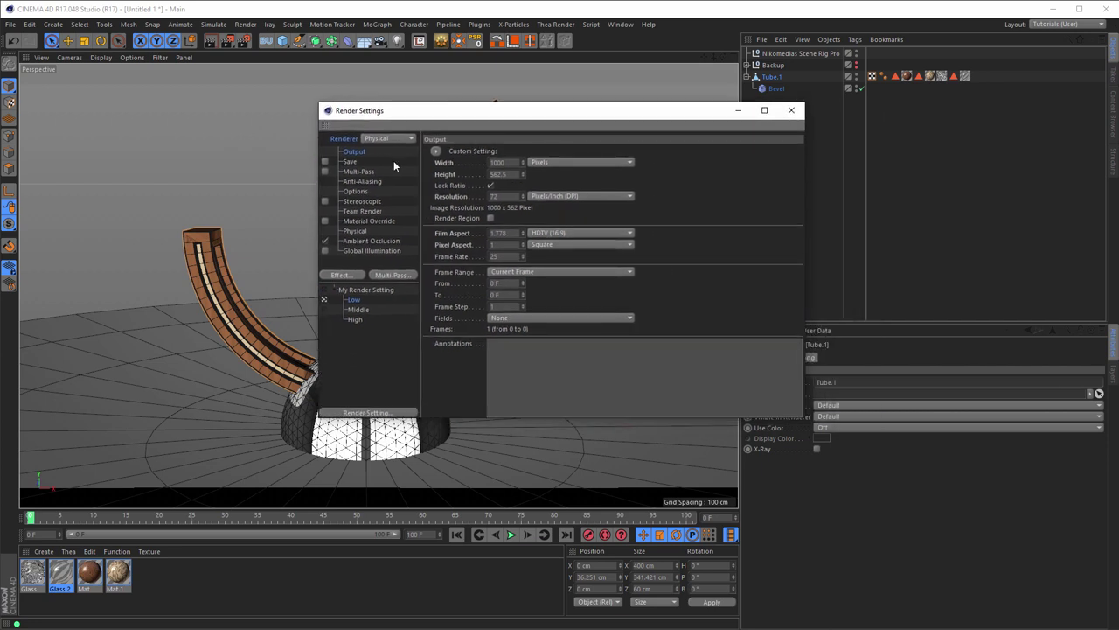
pyautogui.click(794, 114)
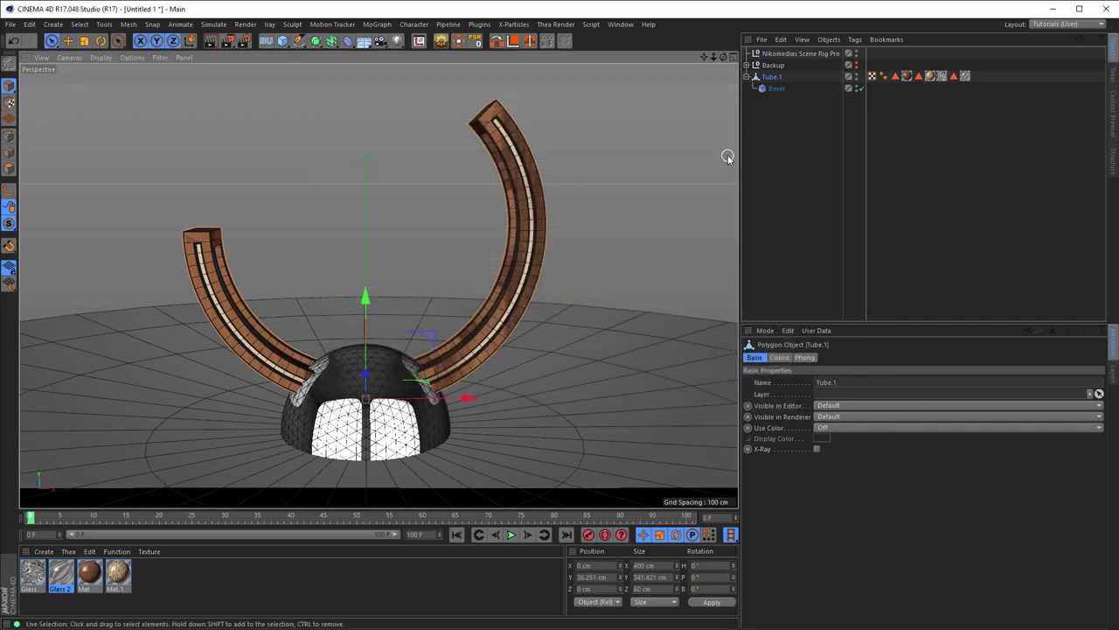
pyautogui.hotkey('shift', 'r')
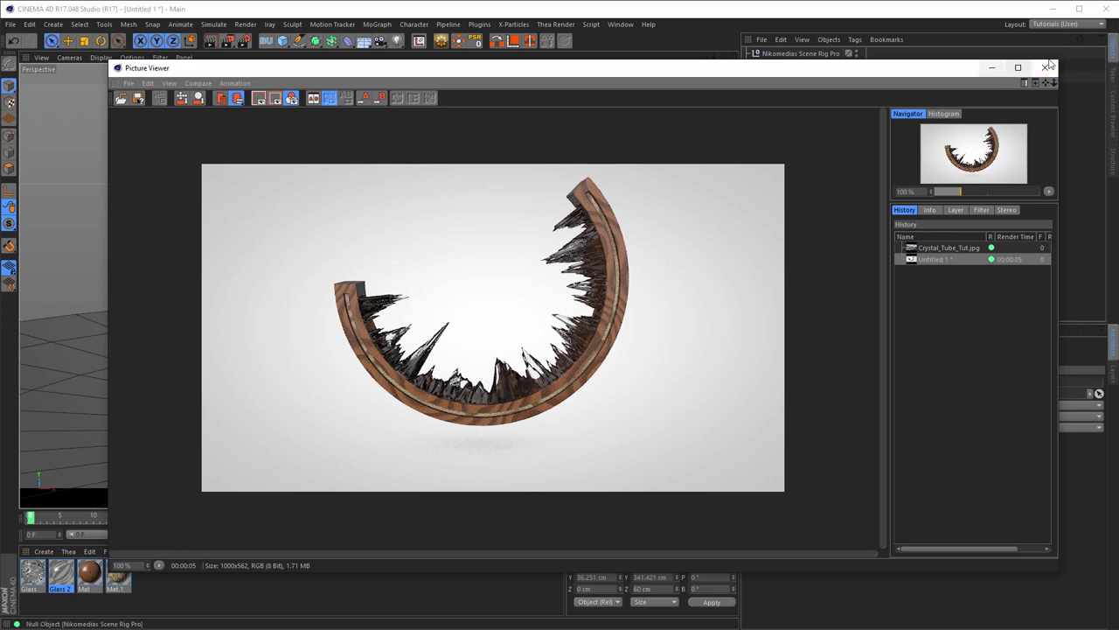
pyautogui.click(1045, 67)
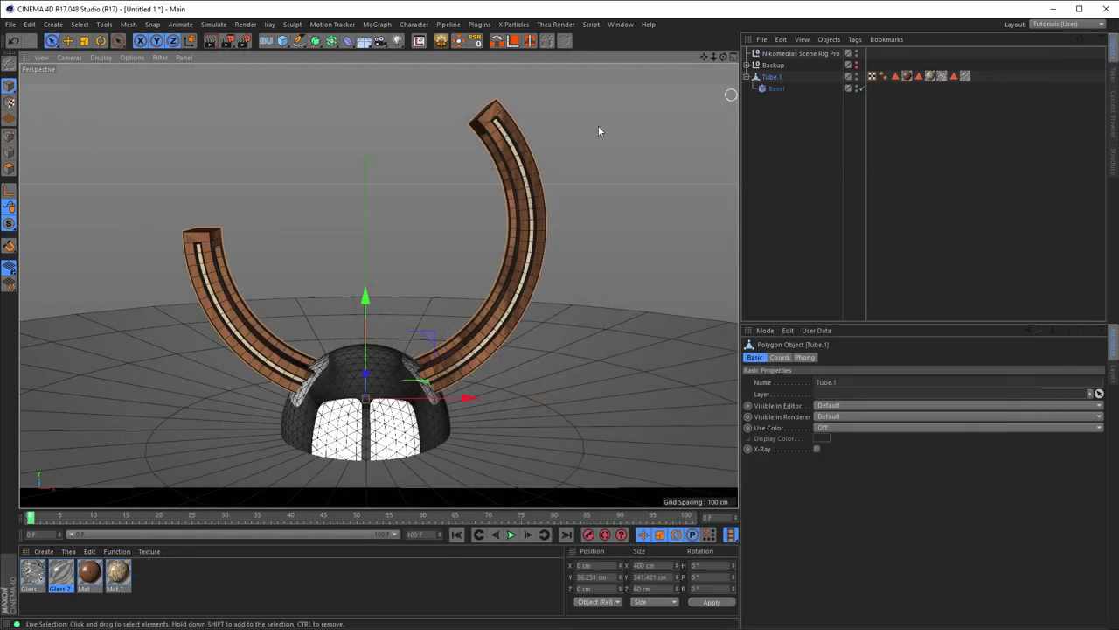
# Enable Evaluate Transparency in the Ambient Occlusion render settings.
pyautogui.click(244, 41)
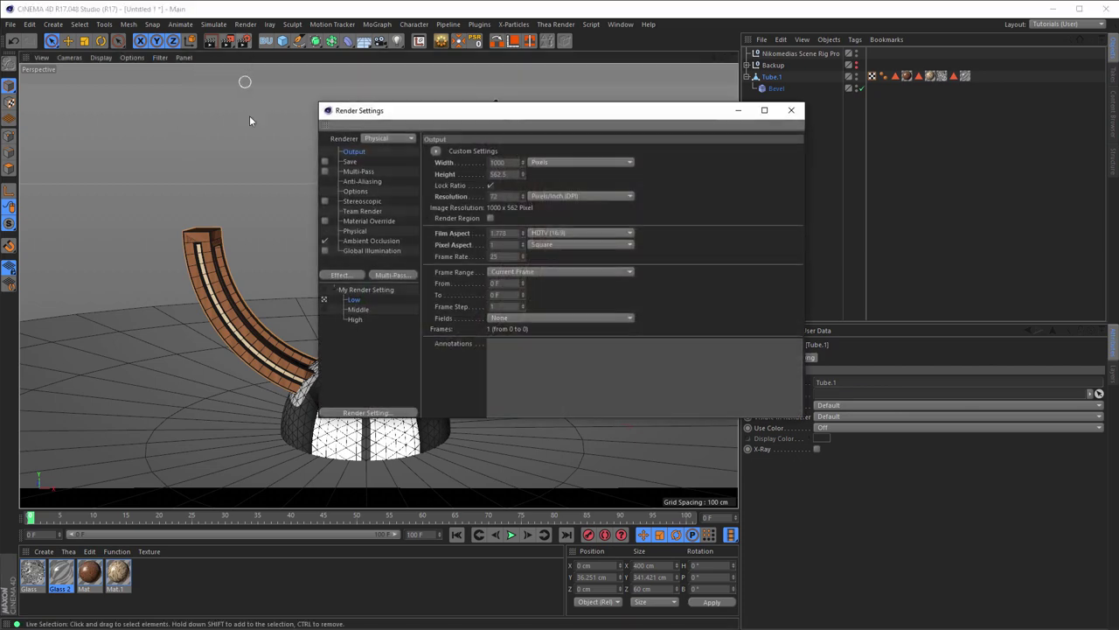
pyautogui.click(359, 241)
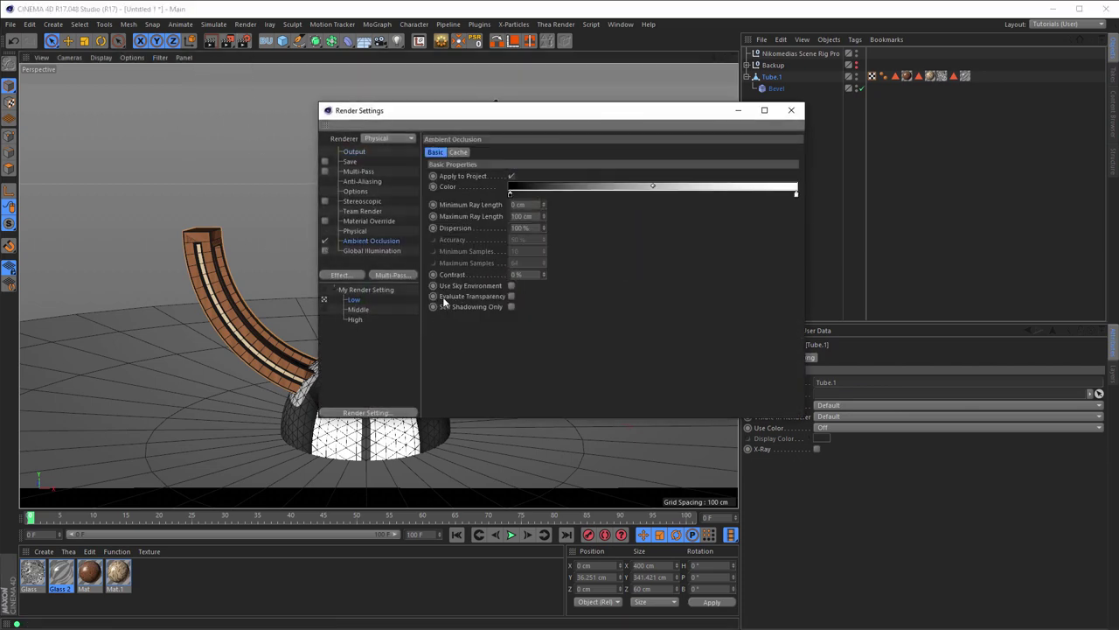
pyautogui.click(513, 296)
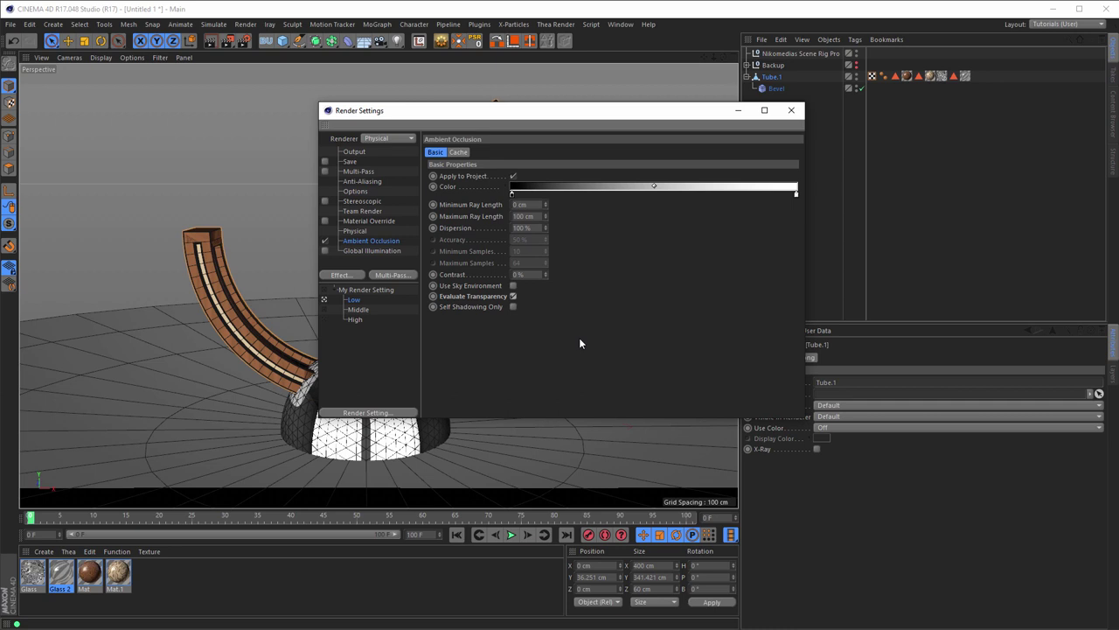
pyautogui.click(793, 111)
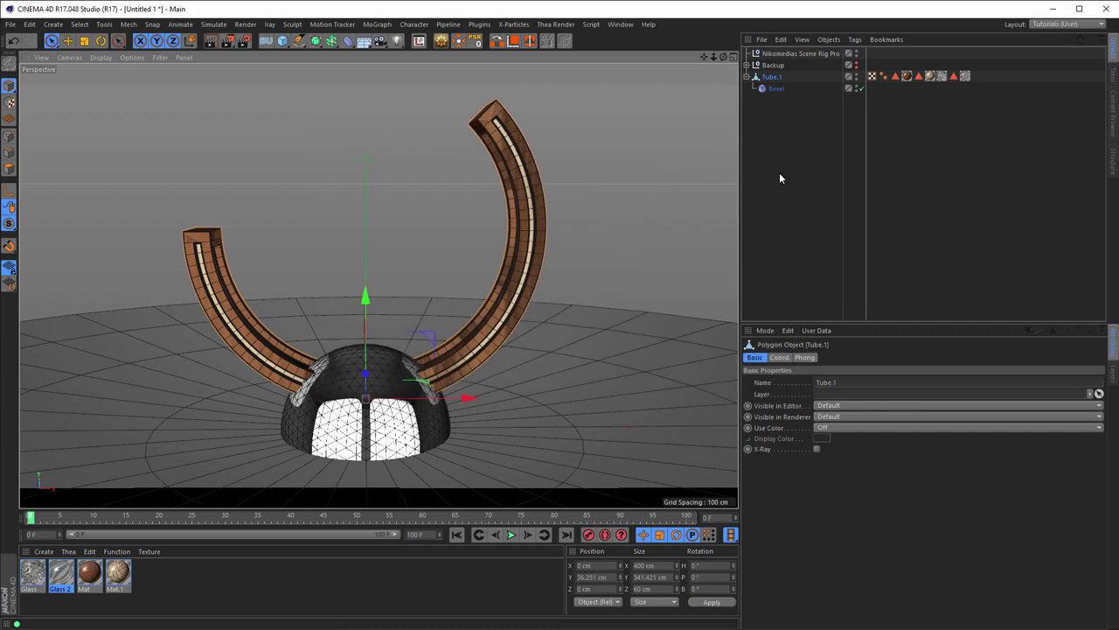
# Apply the Dark Floor gradient preset to the scene rig's background and floor.
pyautogui.click(799, 54)
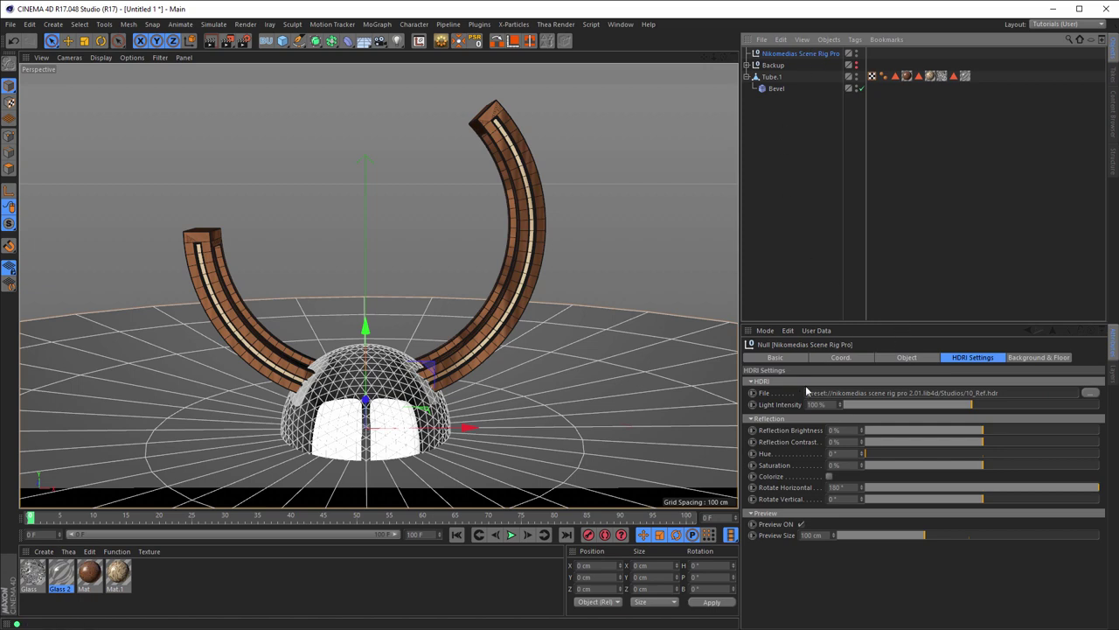
pyautogui.click(1040, 357)
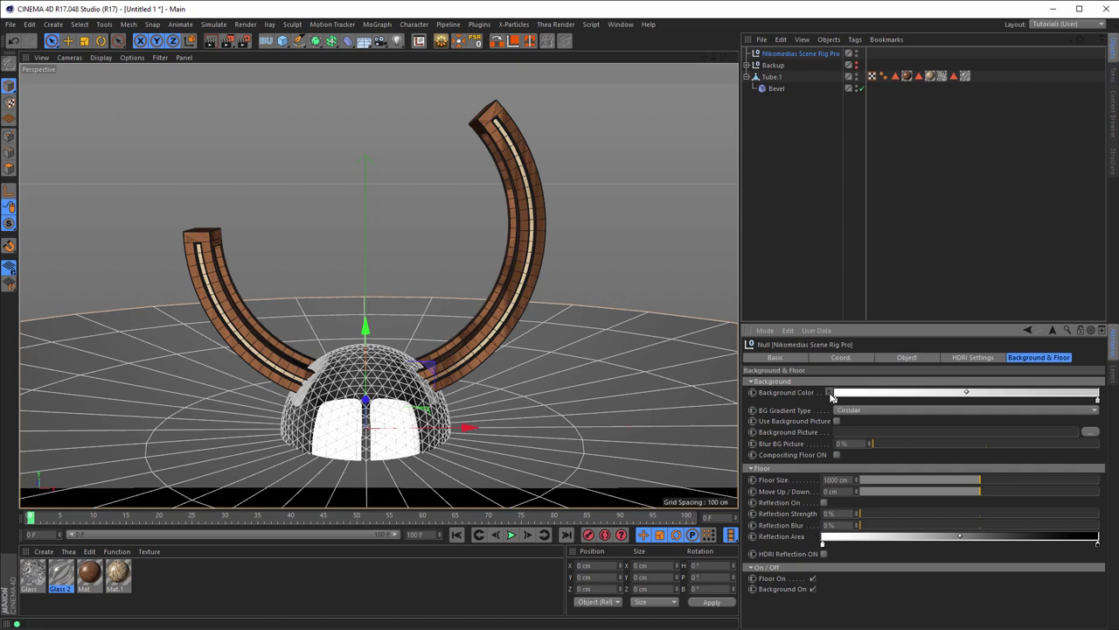
pyautogui.click(829, 391)
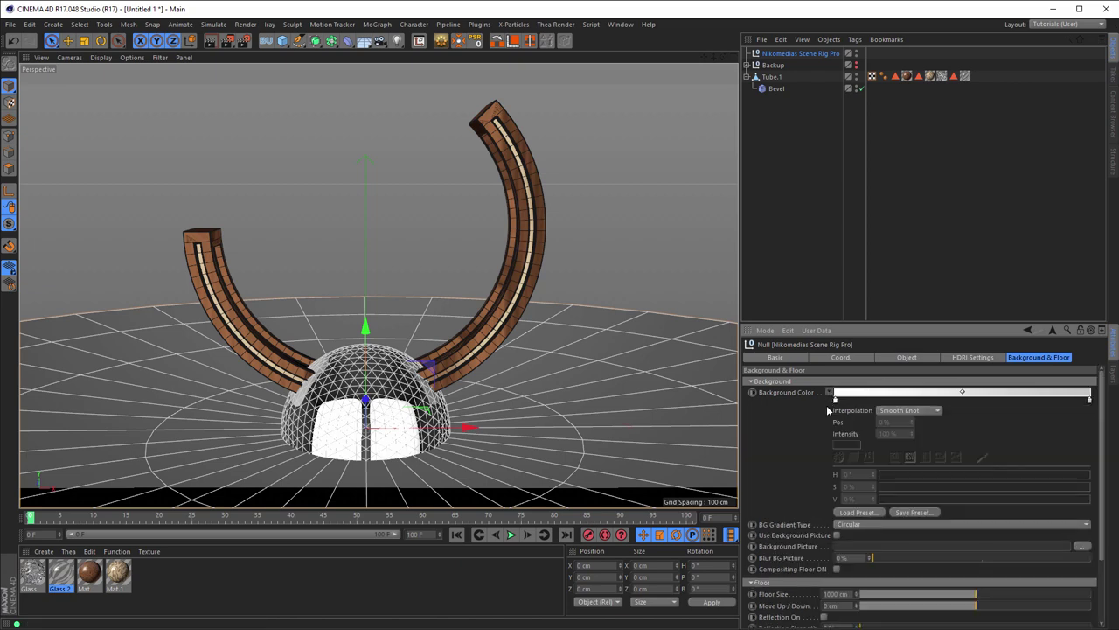
pyautogui.click(850, 514)
pyautogui.click(810, 280)
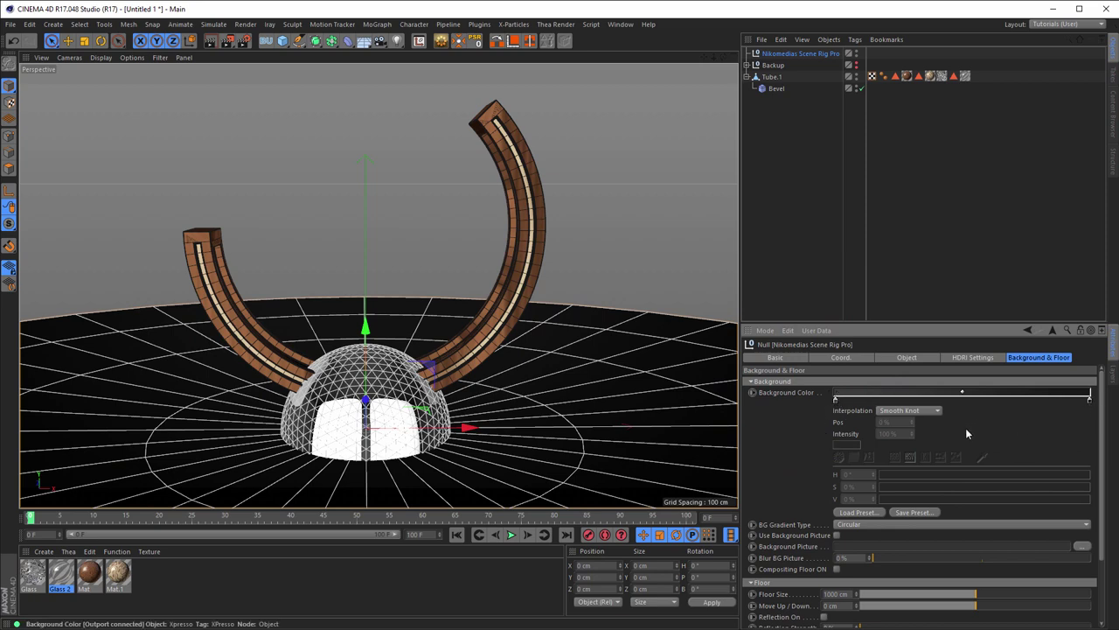
pyautogui.click(831, 392)
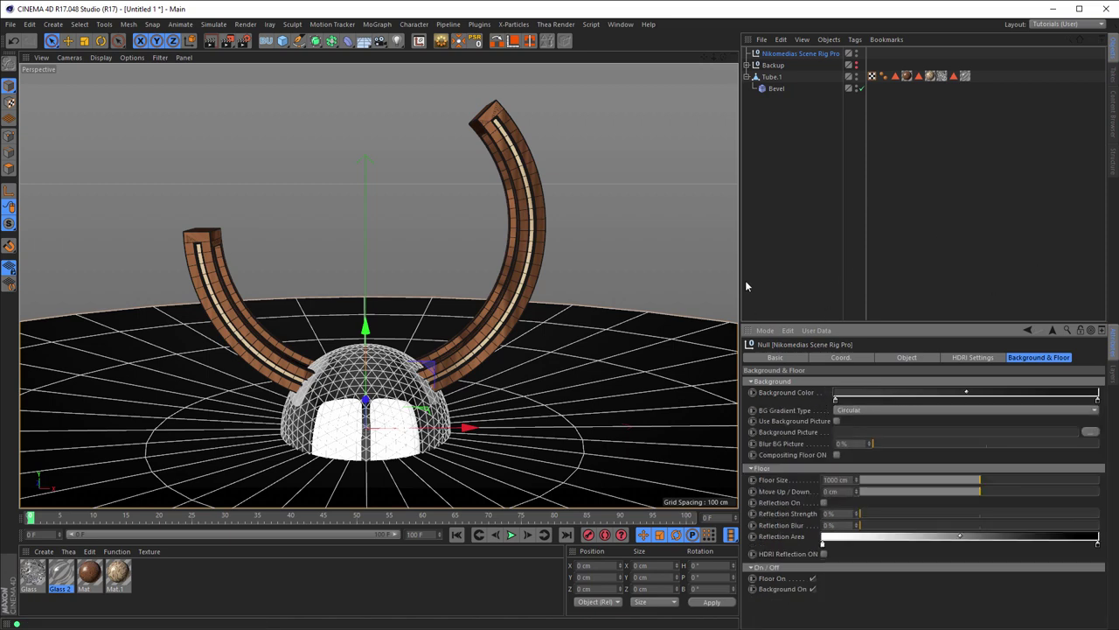
# Test-render the dark floor, then orbit lower to view the arches.
pyautogui.hotkey('shift', 'r')
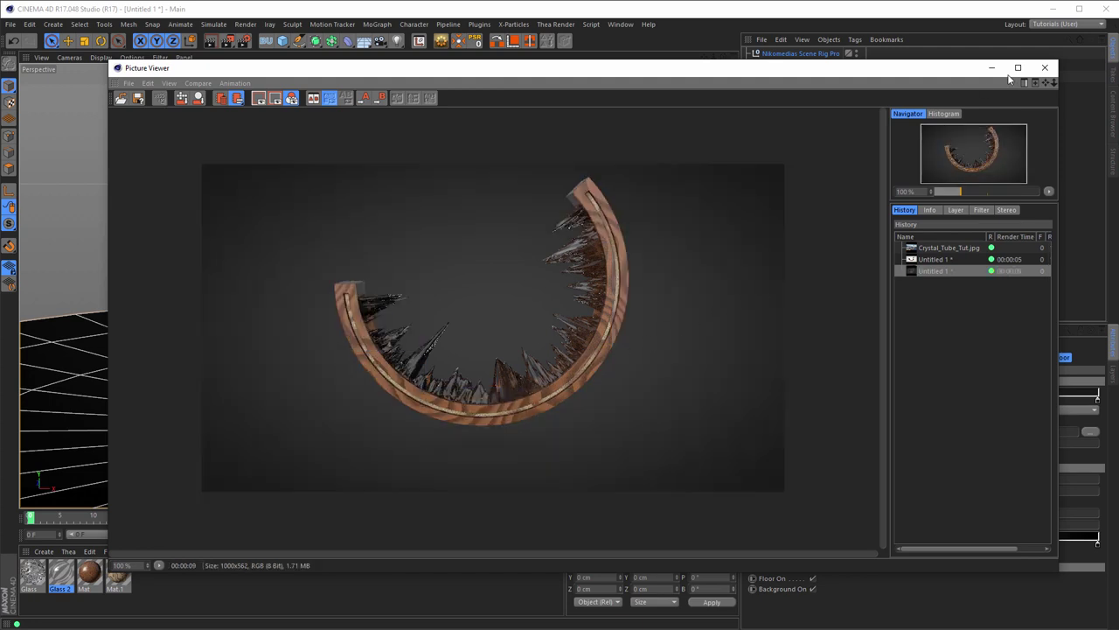
pyautogui.click(1045, 68)
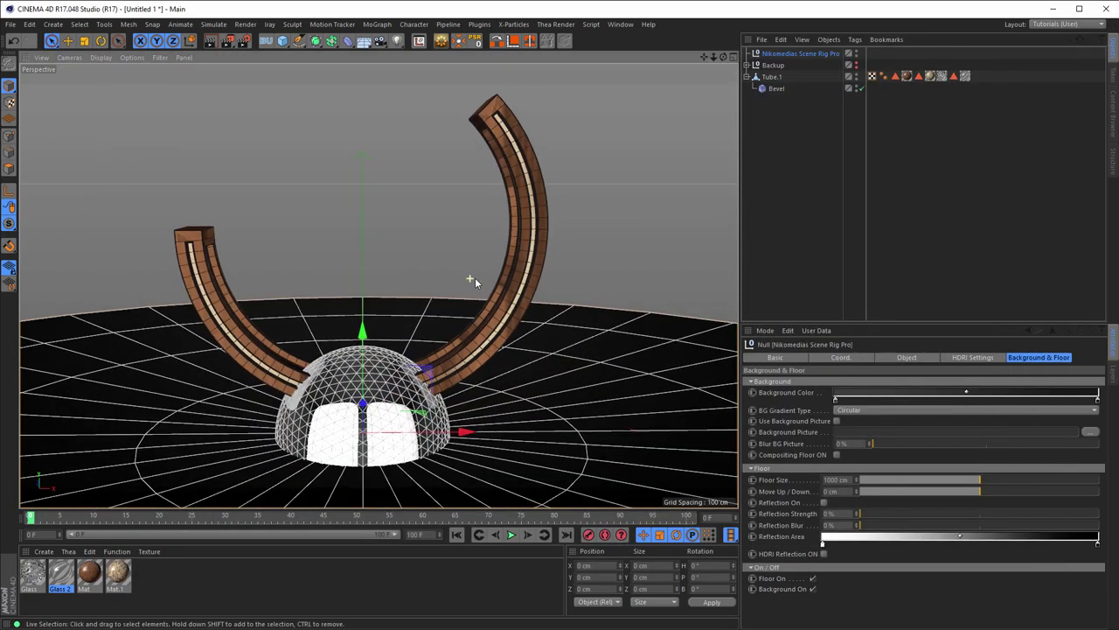
pyautogui.keyDown('alt'); pyautogui.moveTo(475, 277); pyautogui.dragTo(527, 313); pyautogui.keyUp('alt')
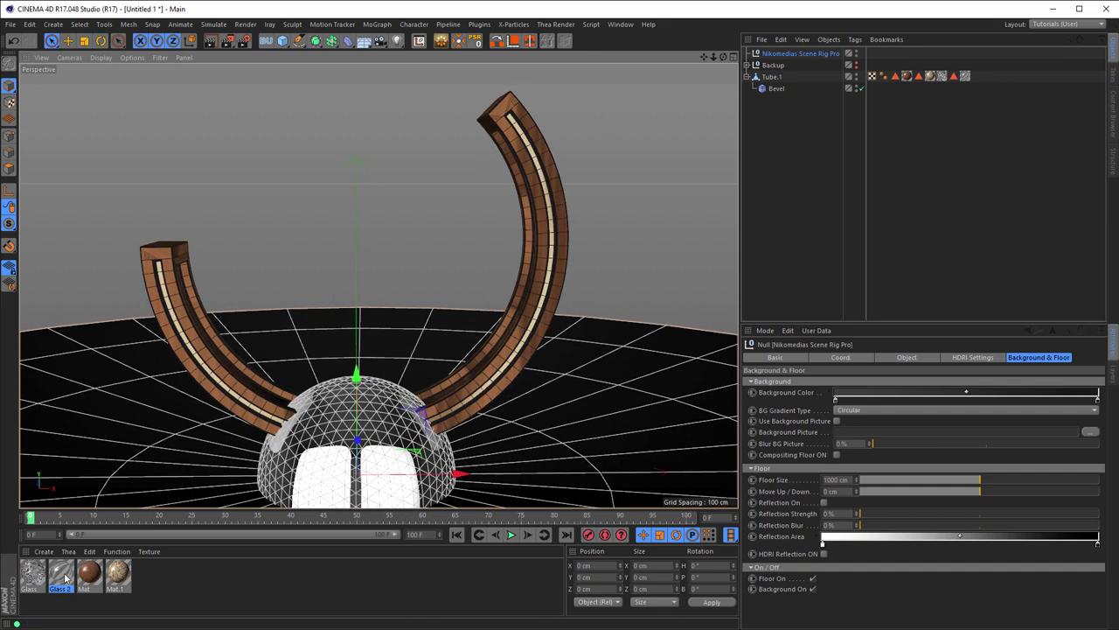
# Enable Bump on the Glass material and load a Noise texture into it.
pyautogui.doubleClick(33, 575)
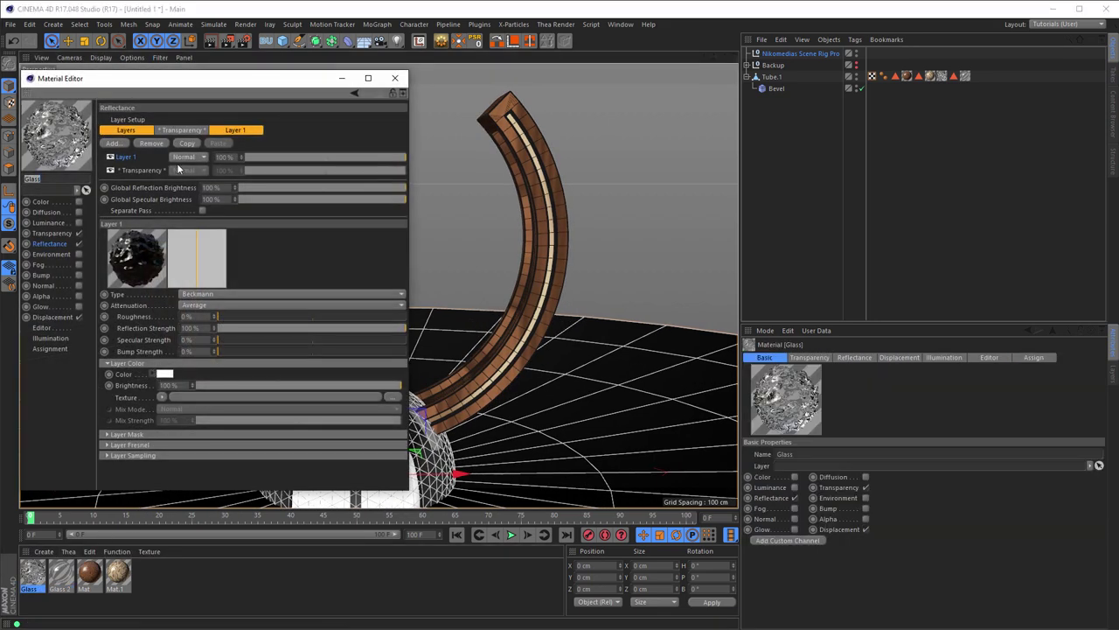
pyautogui.moveTo(179, 77); pyautogui.dragTo(798, 98)
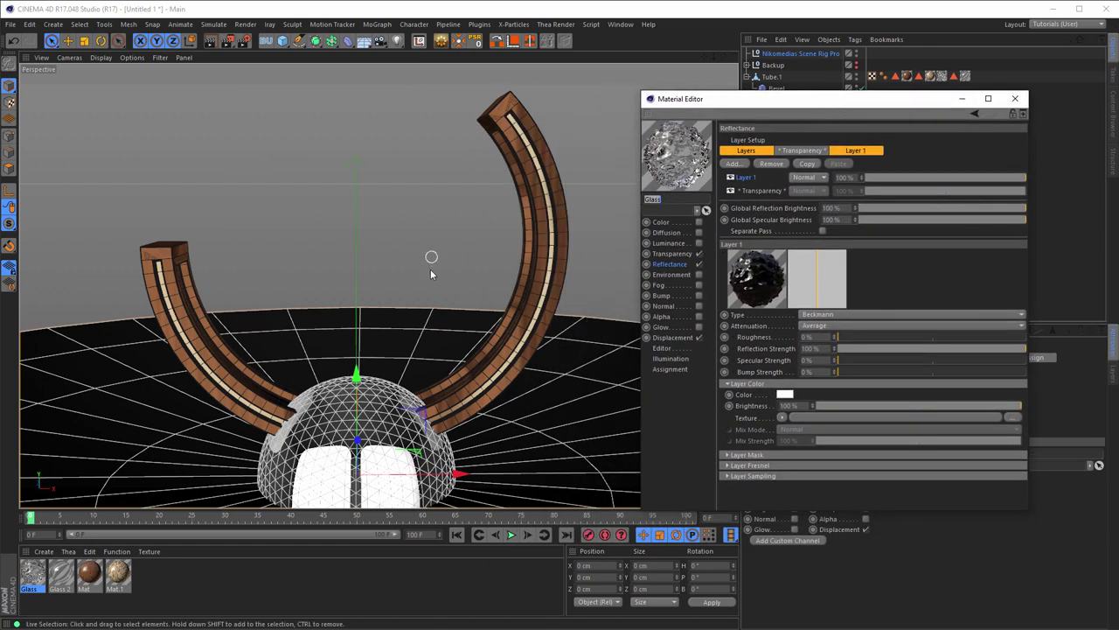
pyautogui.click(675, 295)
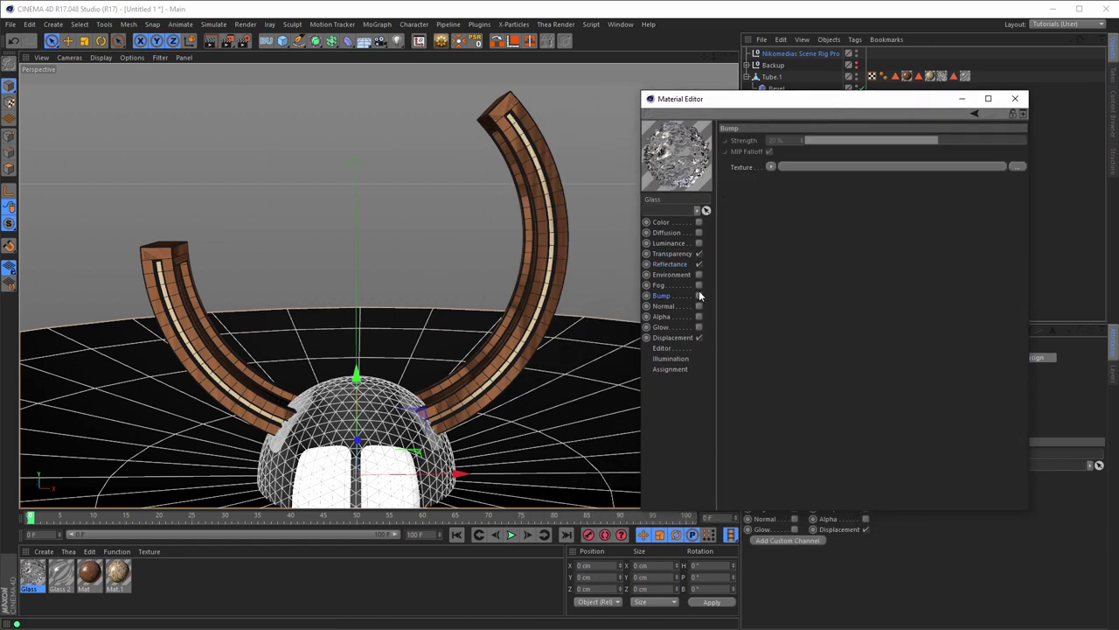
pyautogui.click(699, 295)
pyautogui.click(772, 167)
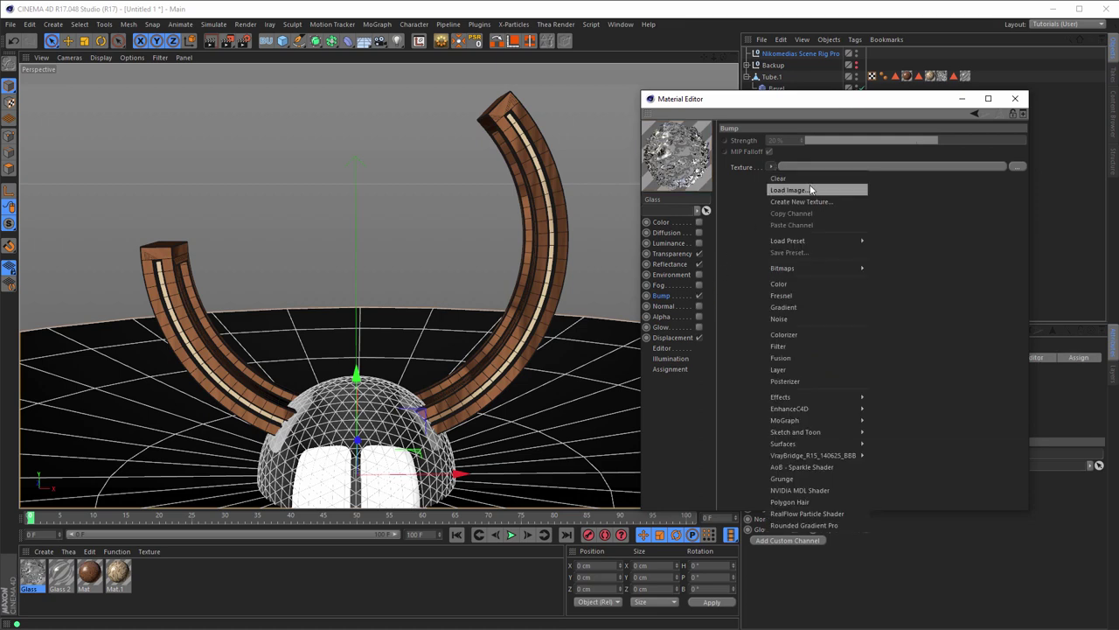
pyautogui.click(791, 323)
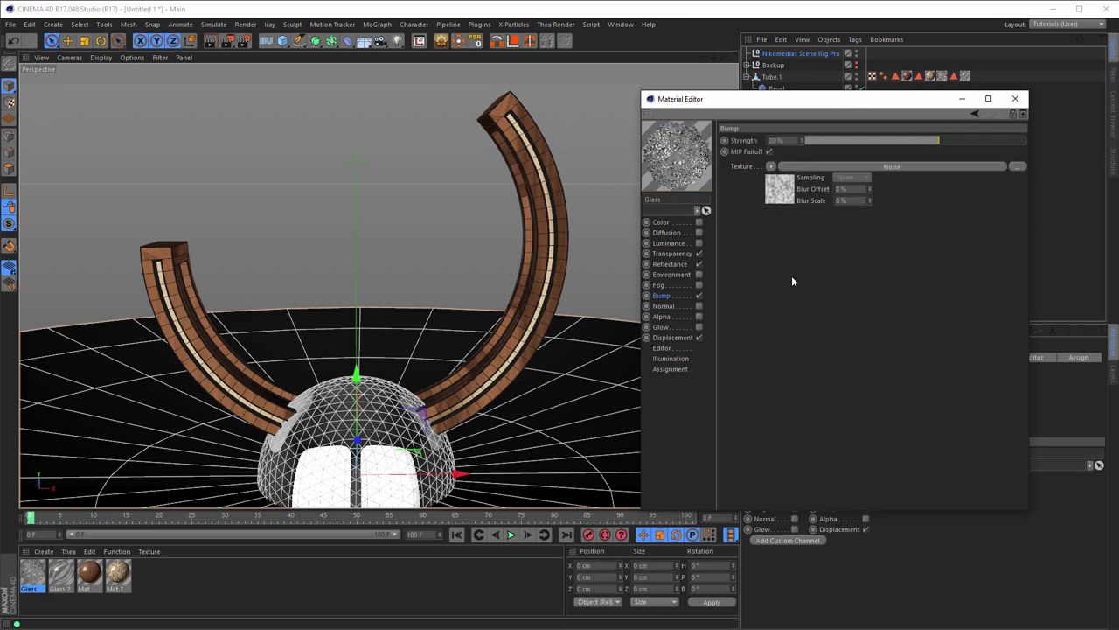
pyautogui.click(775, 197)
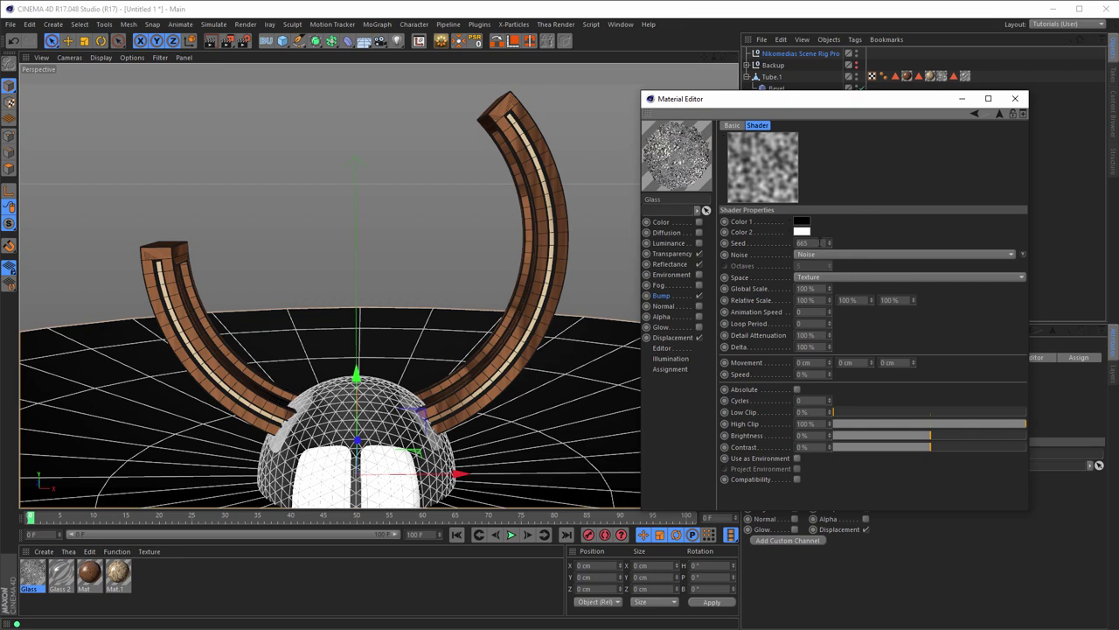
# Set the Noise global scale and delta to 5%, and reflectance bump strength to 51%.
pyautogui.doubleClick(807, 288)
pyautogui.write('5')
pyautogui.press('Return')
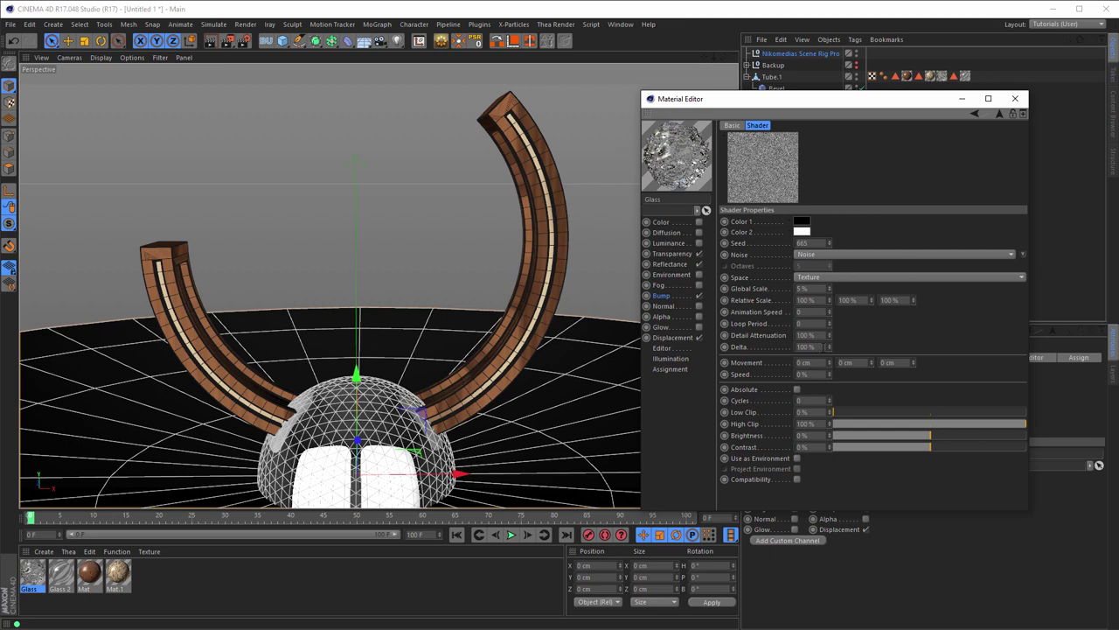
pyautogui.doubleClick(806, 346)
pyautogui.write('5')
pyautogui.press('Return')
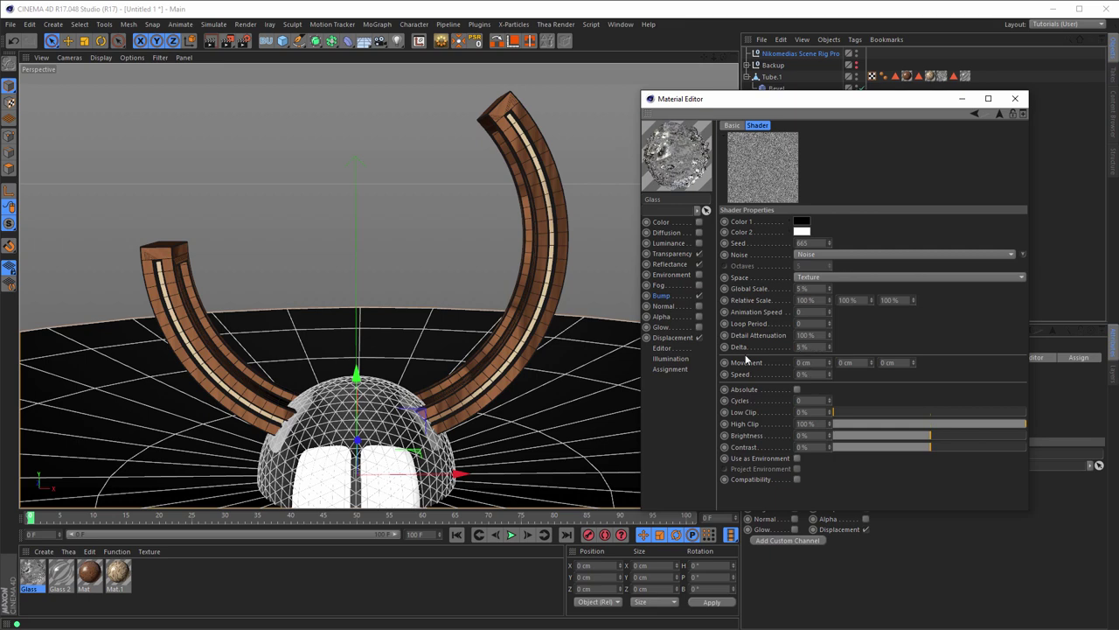
pyautogui.click(674, 265)
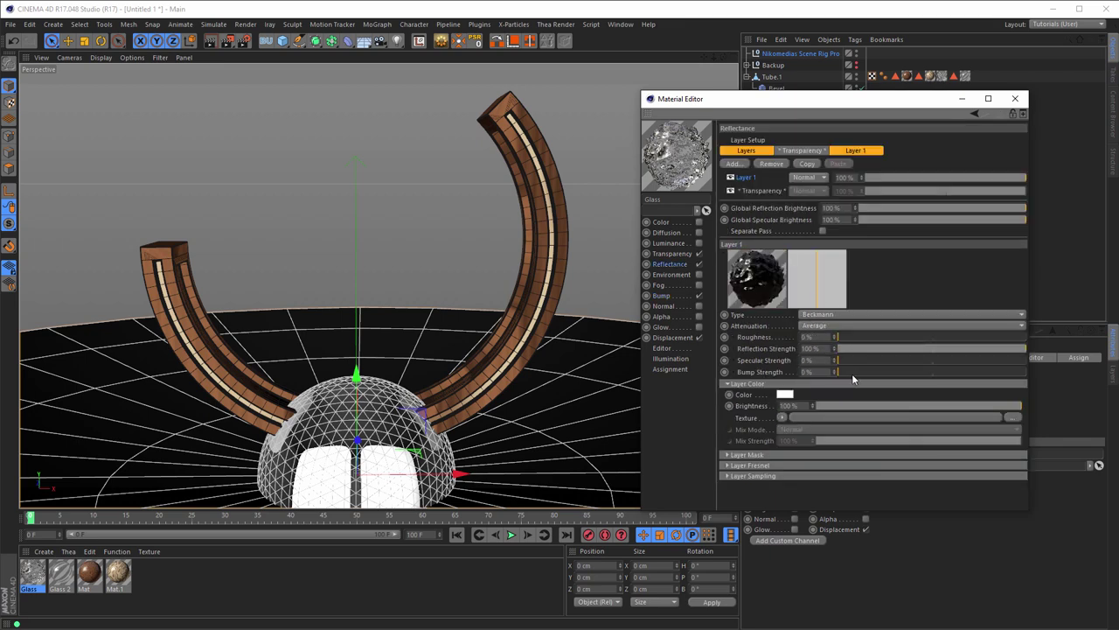
pyautogui.moveTo(852, 377); pyautogui.dragTo(934, 378)
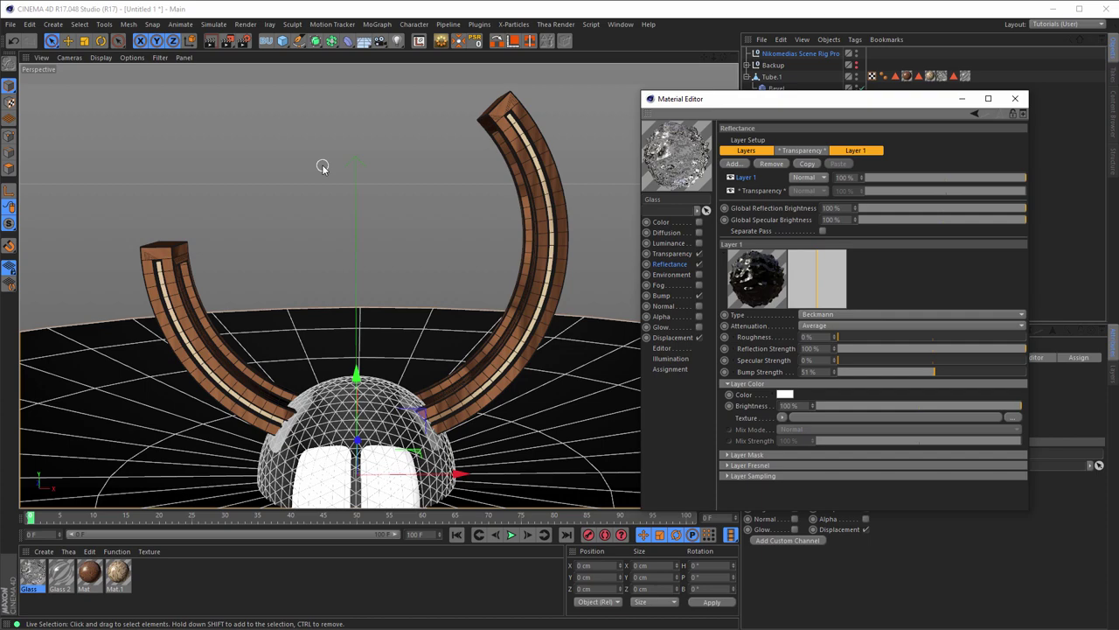
pyautogui.hotkey('shift', 'r')
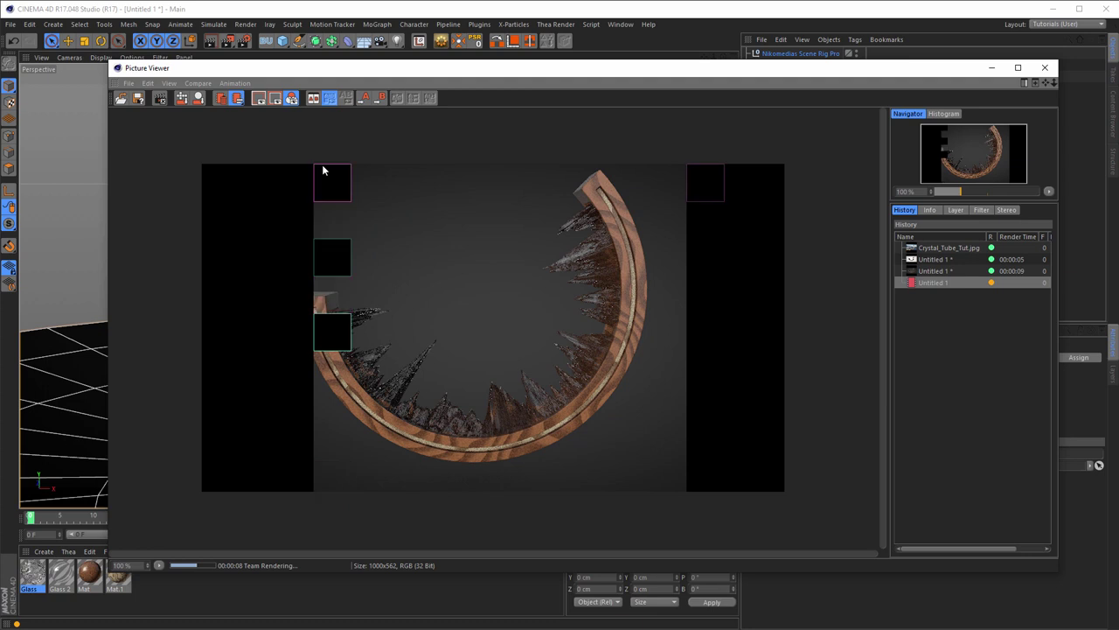
pyautogui.click(933, 272)
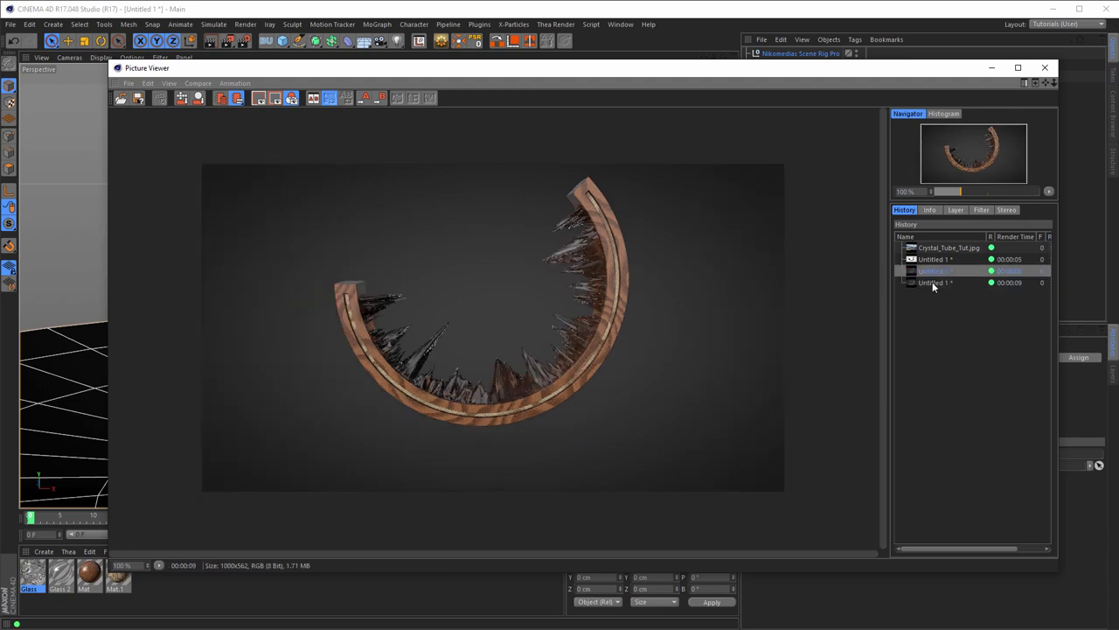
pyautogui.click(932, 282)
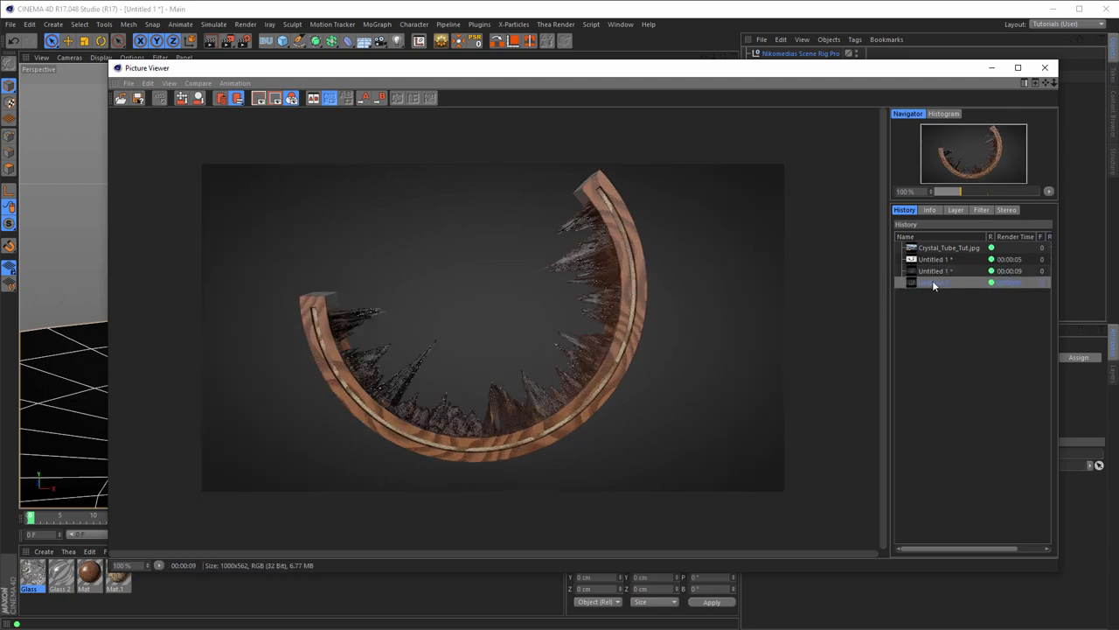
pyautogui.click(1044, 70)
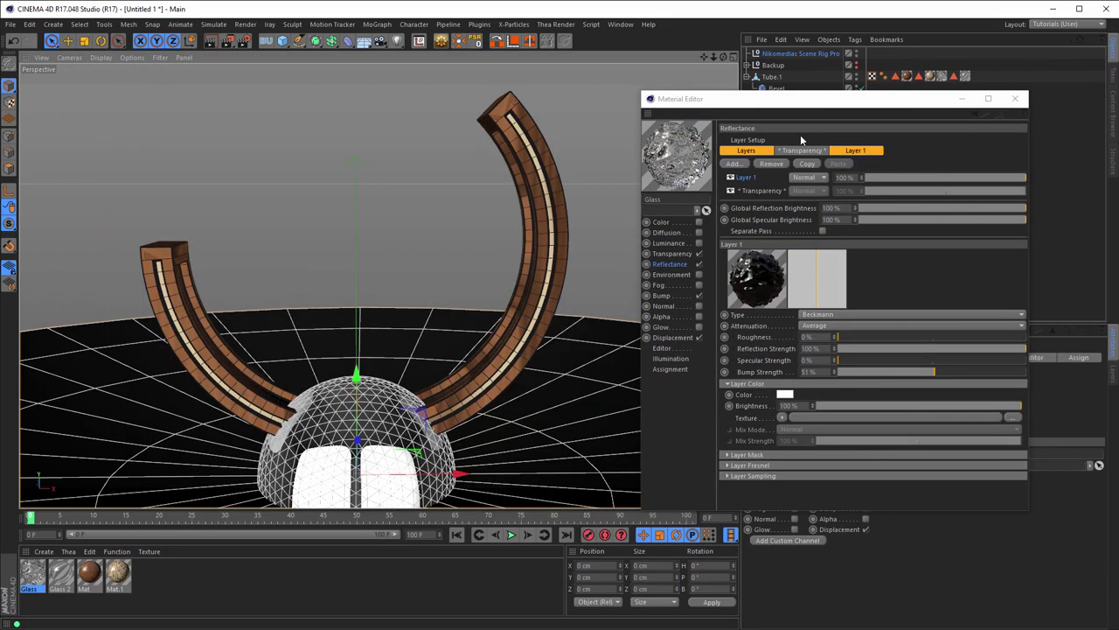
# Check the output settings in the Render Settings window.
pyautogui.click(245, 42)
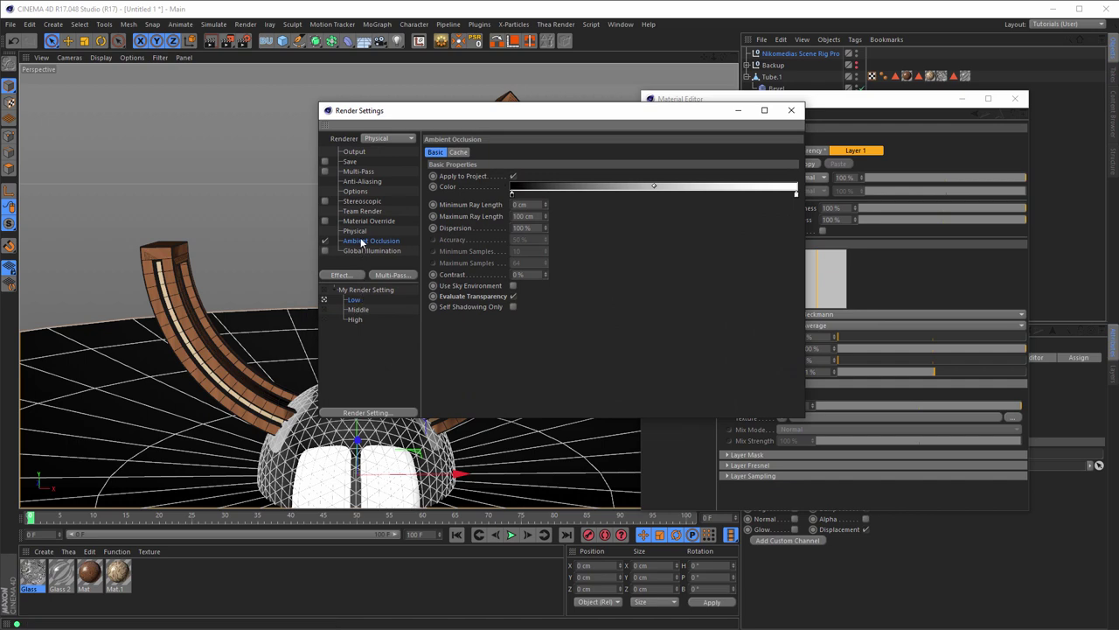
pyautogui.click(359, 152)
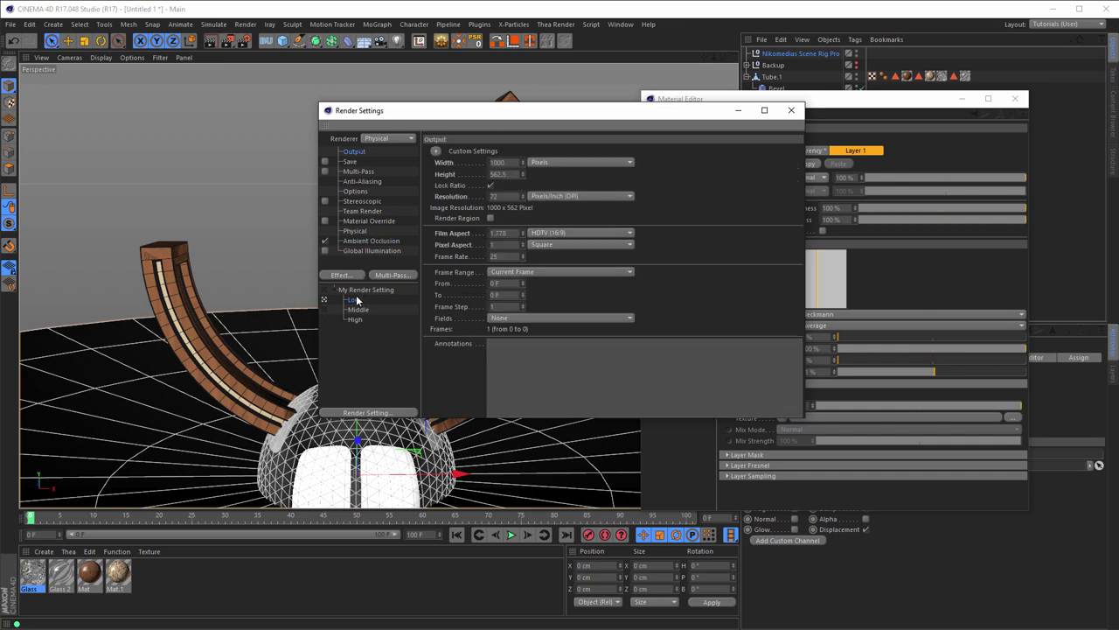
pyautogui.click(791, 110)
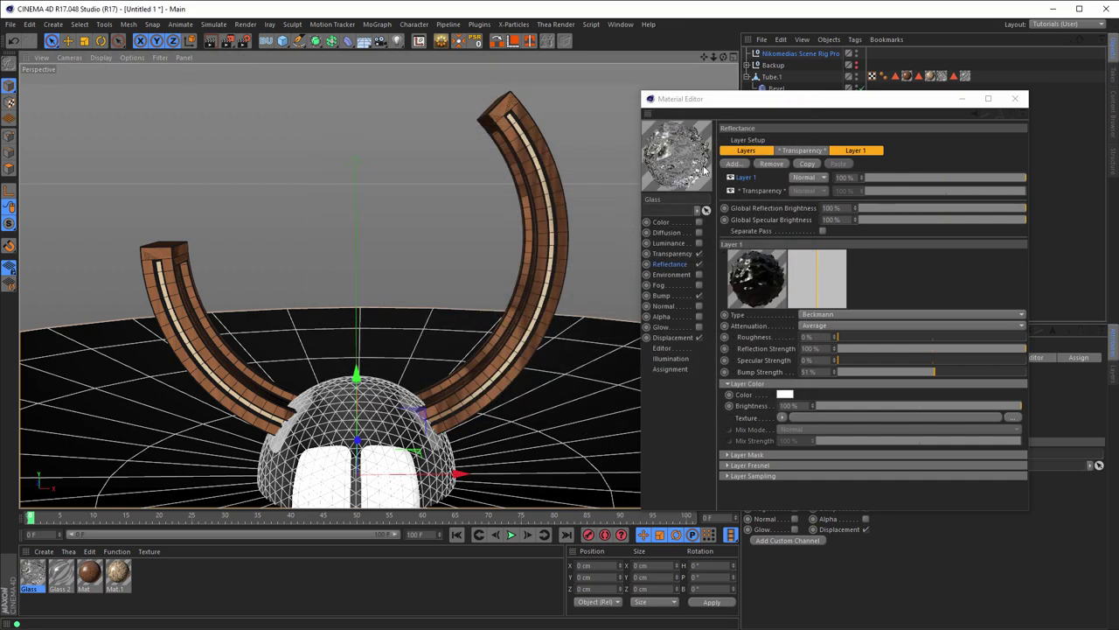
# Re-render the arch, compare it with the earlier render, and close the Glass material editor.
pyautogui.moveTo(678, 156)
pyautogui.hotkey('shift', 'r')
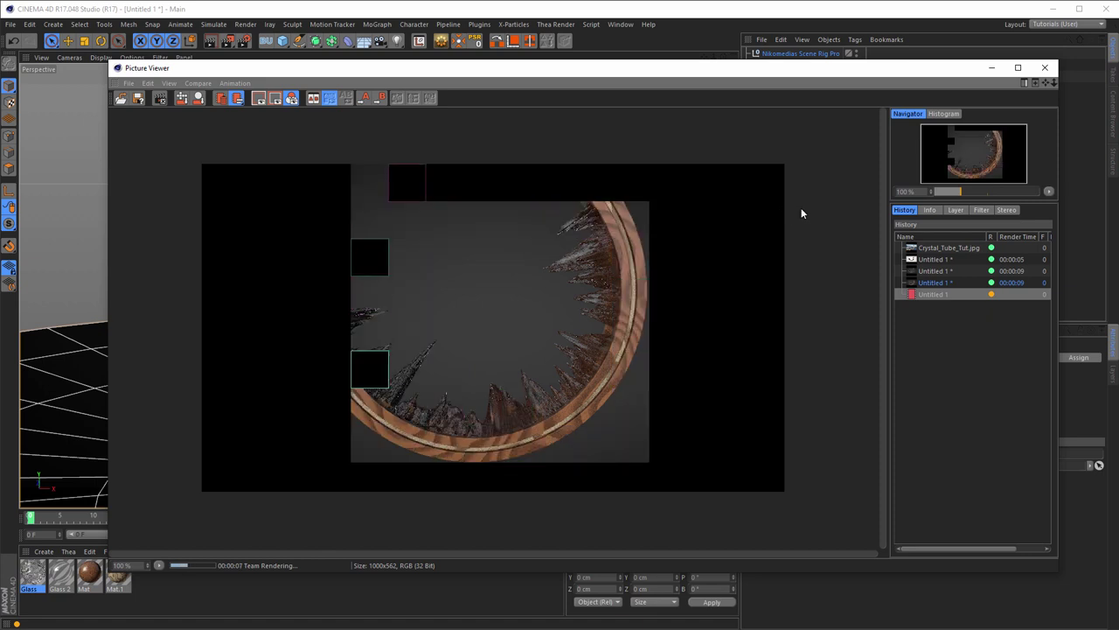
pyautogui.click(937, 277)
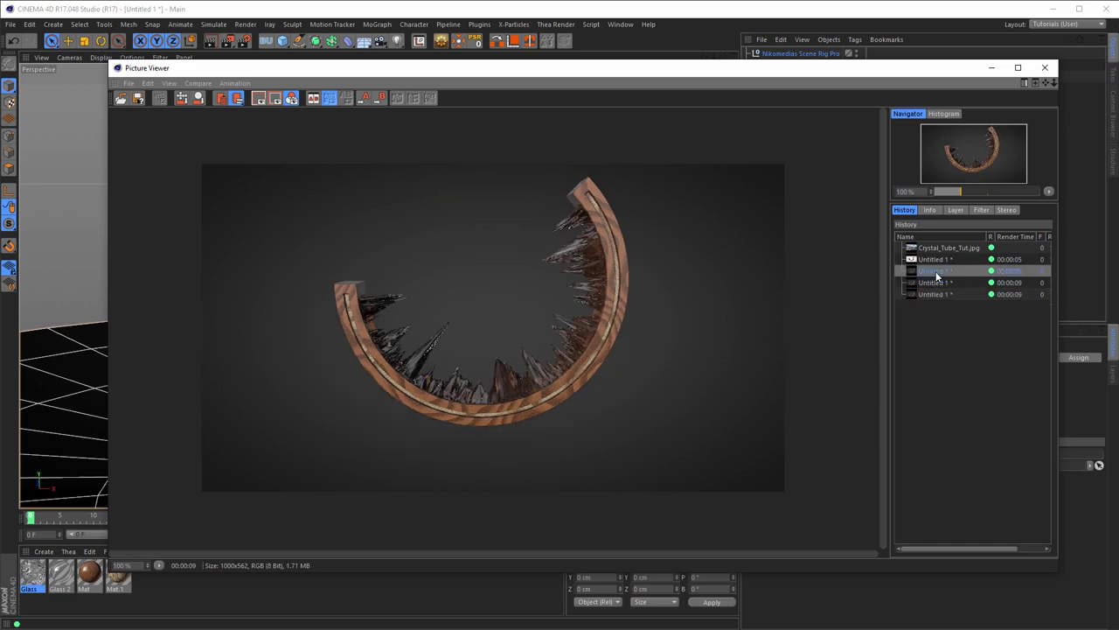
pyautogui.click(937, 294)
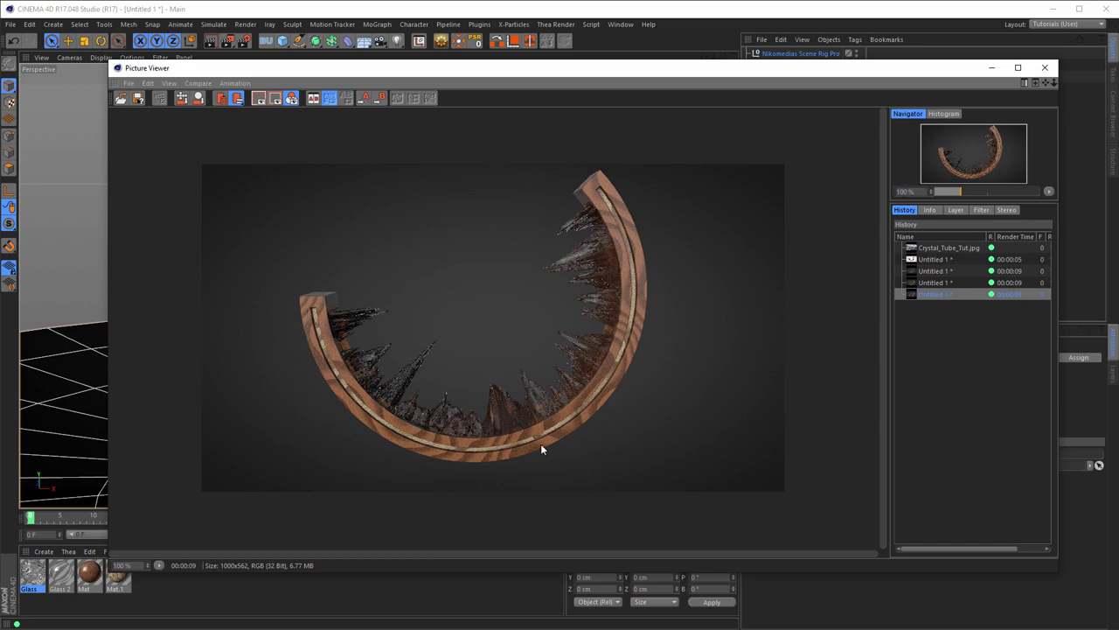
pyautogui.click(1047, 69)
pyautogui.moveTo(933, 102); pyautogui.dragTo(916, 117)
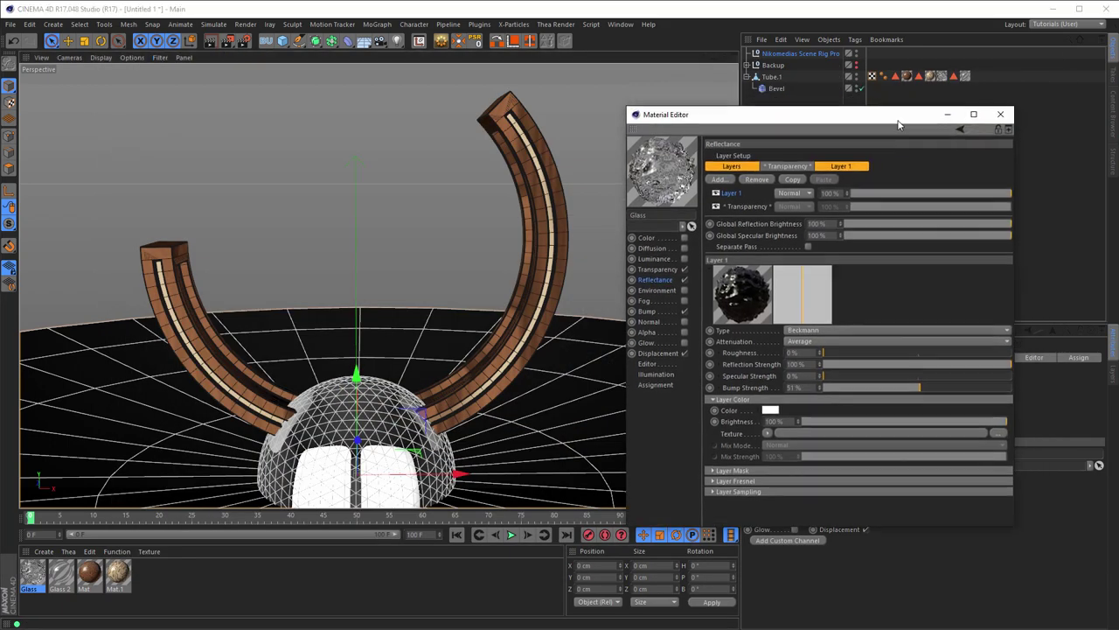
# Close the Glass material editor and start the Interactive Render Region preview.
pyautogui.click(998, 113)
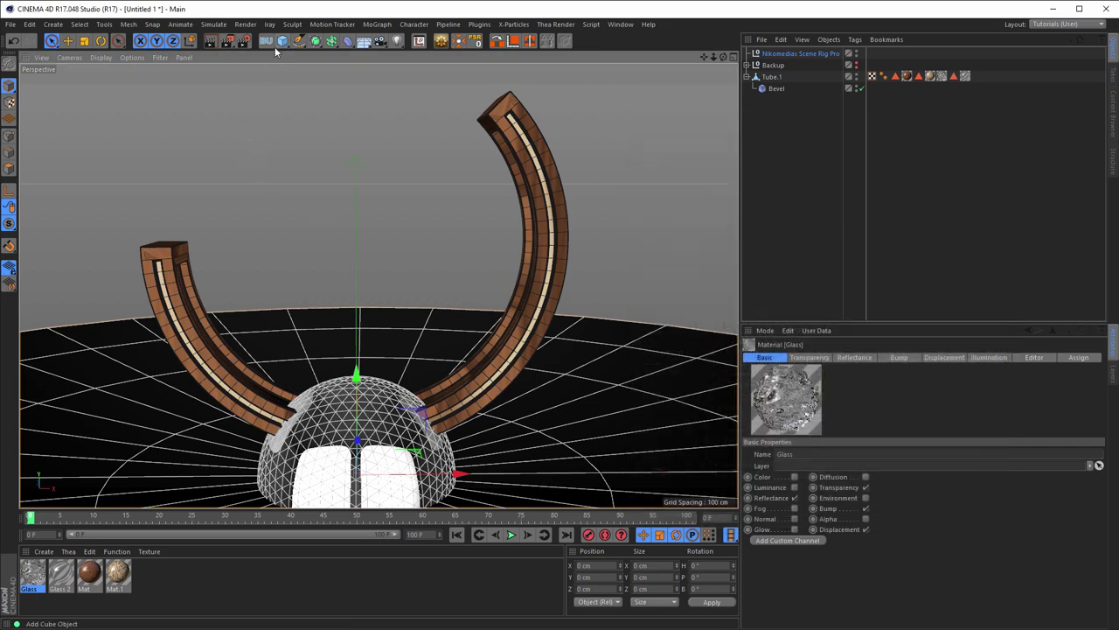
pyautogui.click(244, 40)
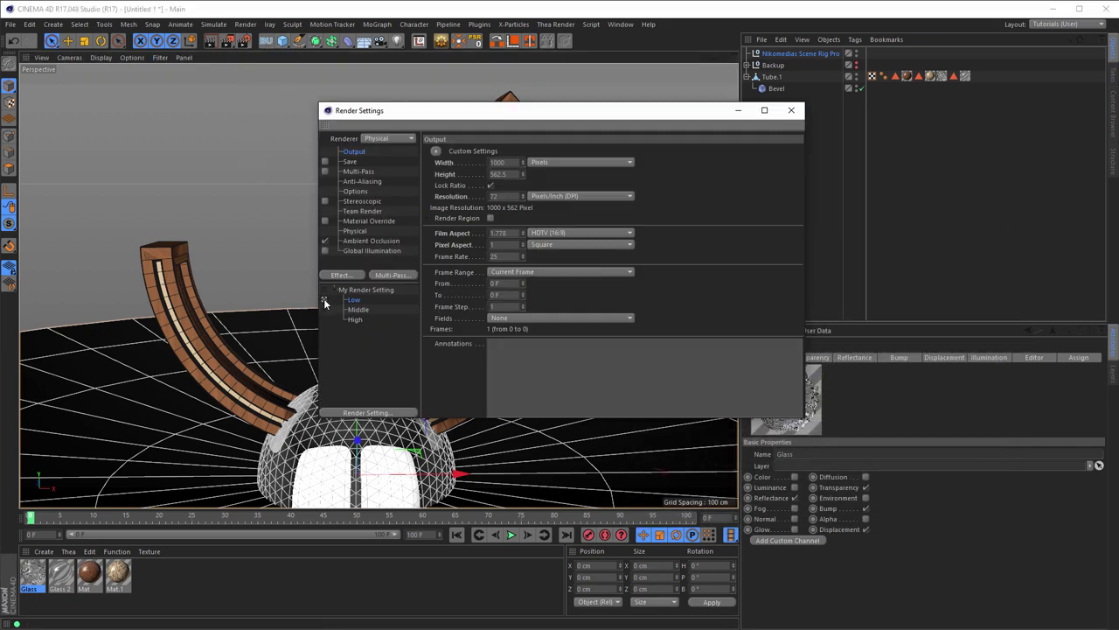
pyautogui.click(789, 113)
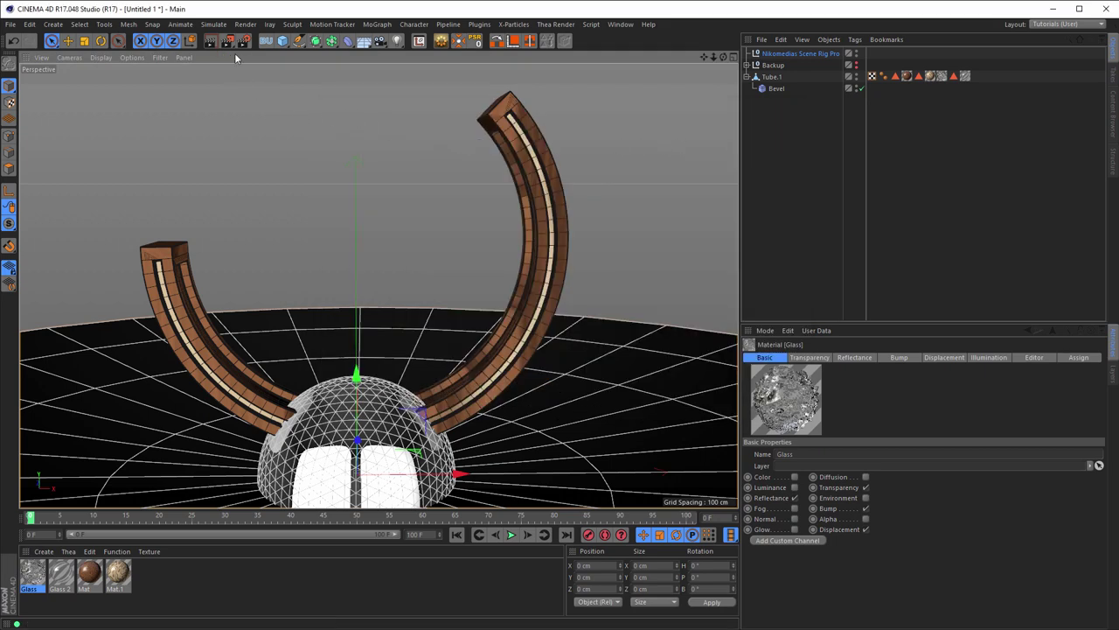
pyautogui.hotkey('alt', 'r')
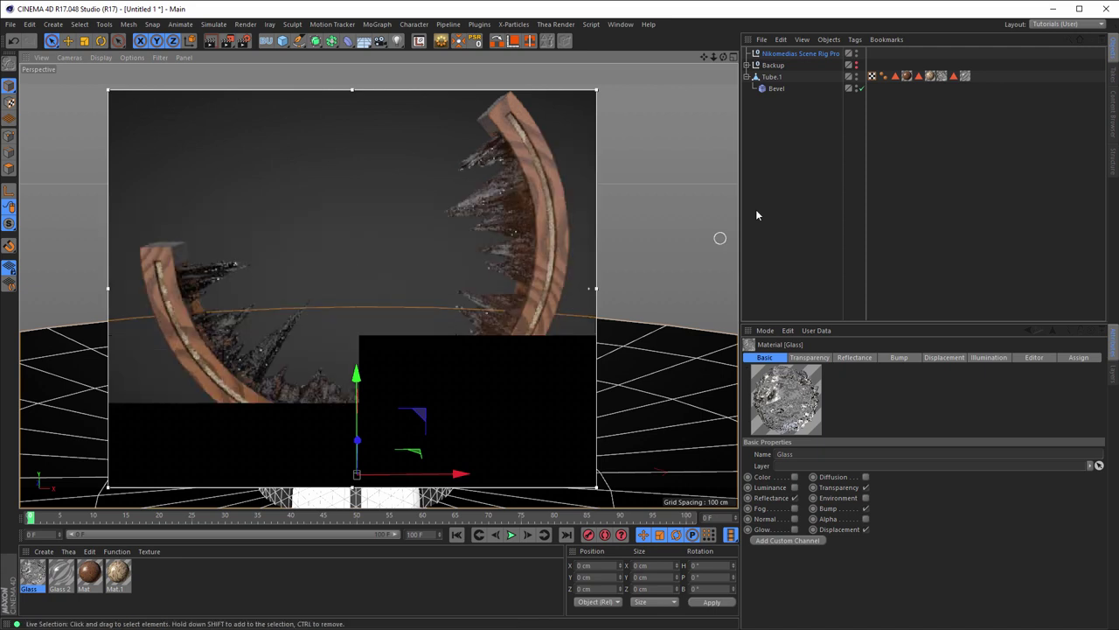
# Set the scene rig's HDRI Reflection Brightness to 20% and Light Intensity to 200%.
pyautogui.click(796, 54)
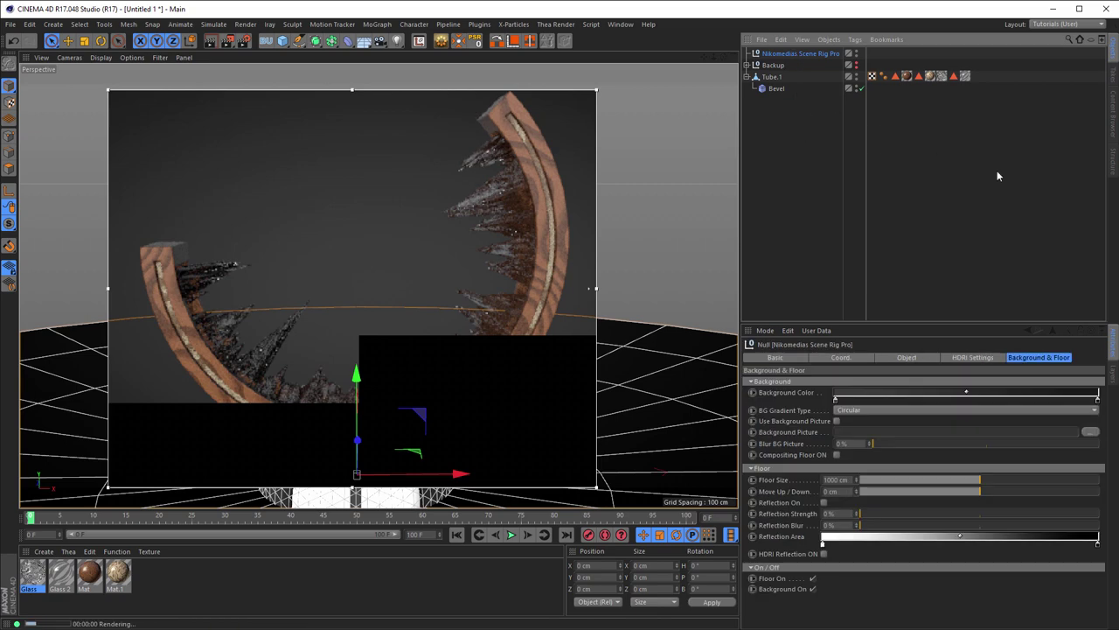
pyautogui.click(970, 358)
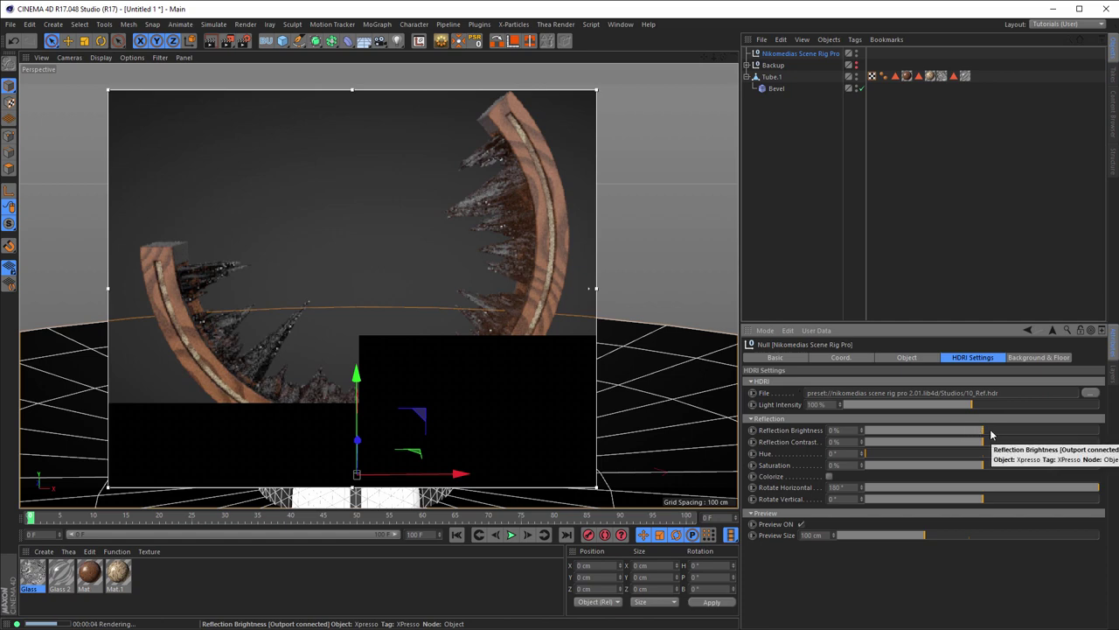
pyautogui.moveTo(991, 433); pyautogui.dragTo(1020, 431)
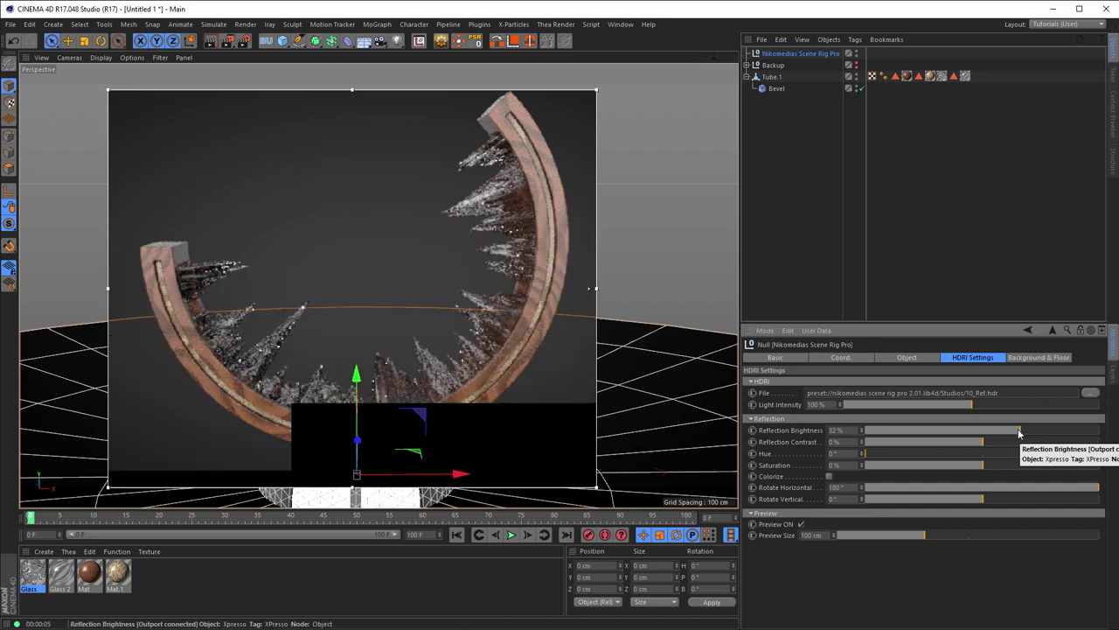
pyautogui.moveTo(1019, 433); pyautogui.dragTo(1007, 435)
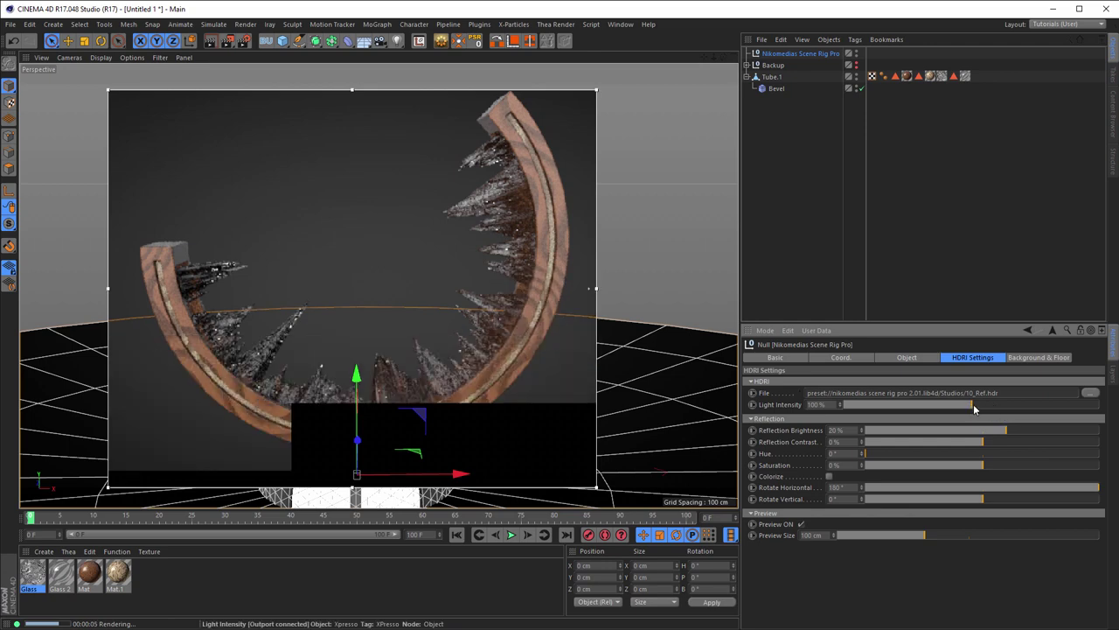
pyautogui.moveTo(975, 407); pyautogui.dragTo(1099, 405)
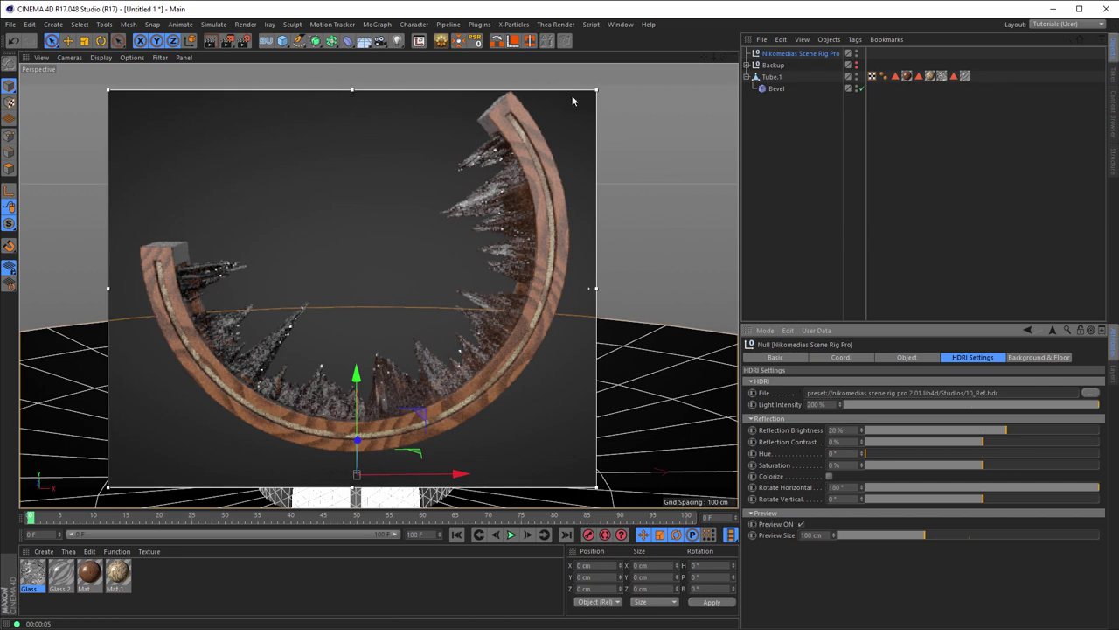
pyautogui.hotkey('alt', 'r')
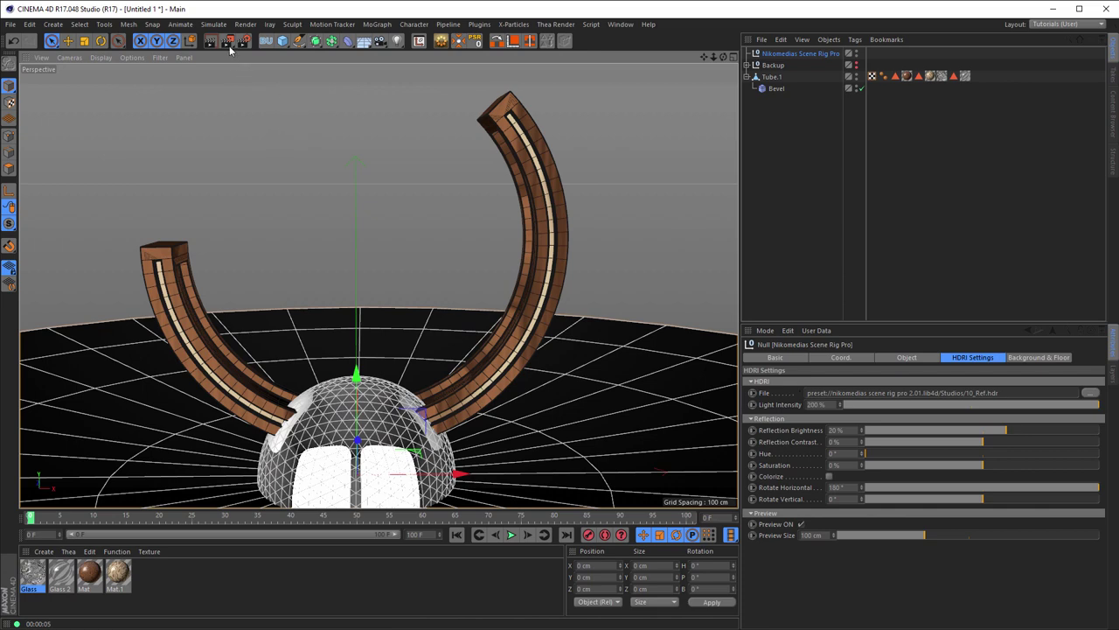
# Turn on Global Illumination and render, comparing the brighter image with the previous render.
pyautogui.click(242, 42)
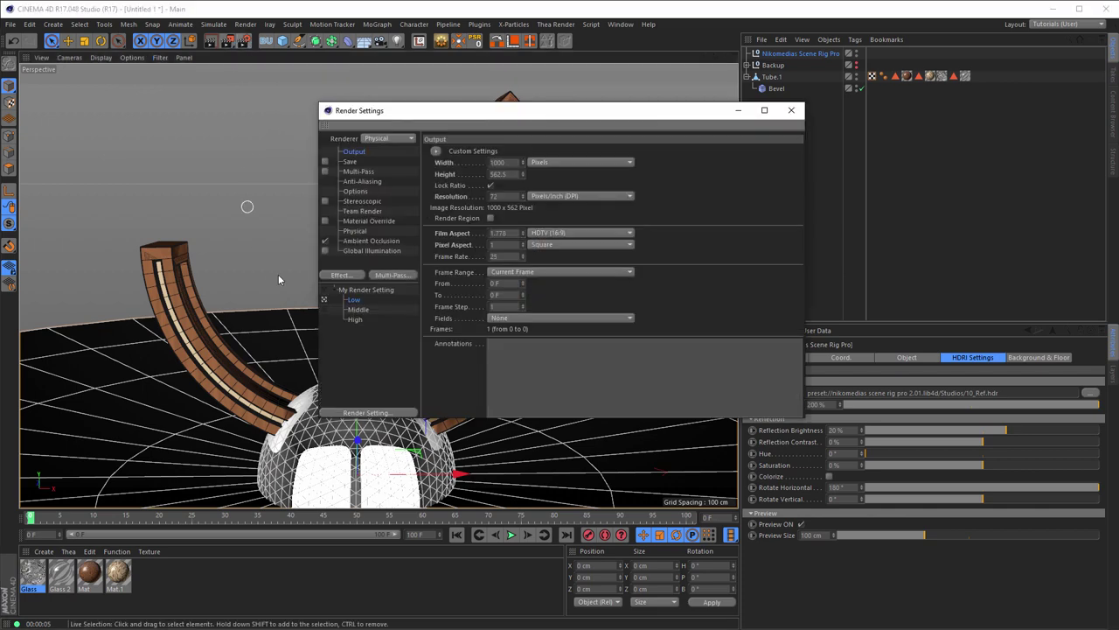
pyautogui.click(325, 251)
pyautogui.hotkey('shift', 'r')
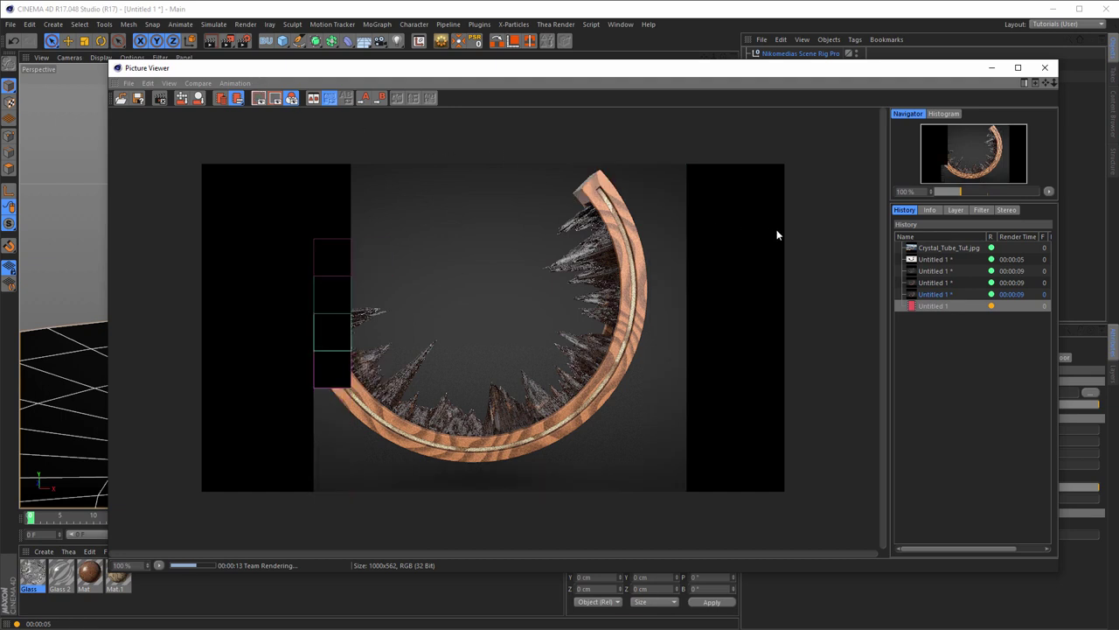
pyautogui.click(939, 295)
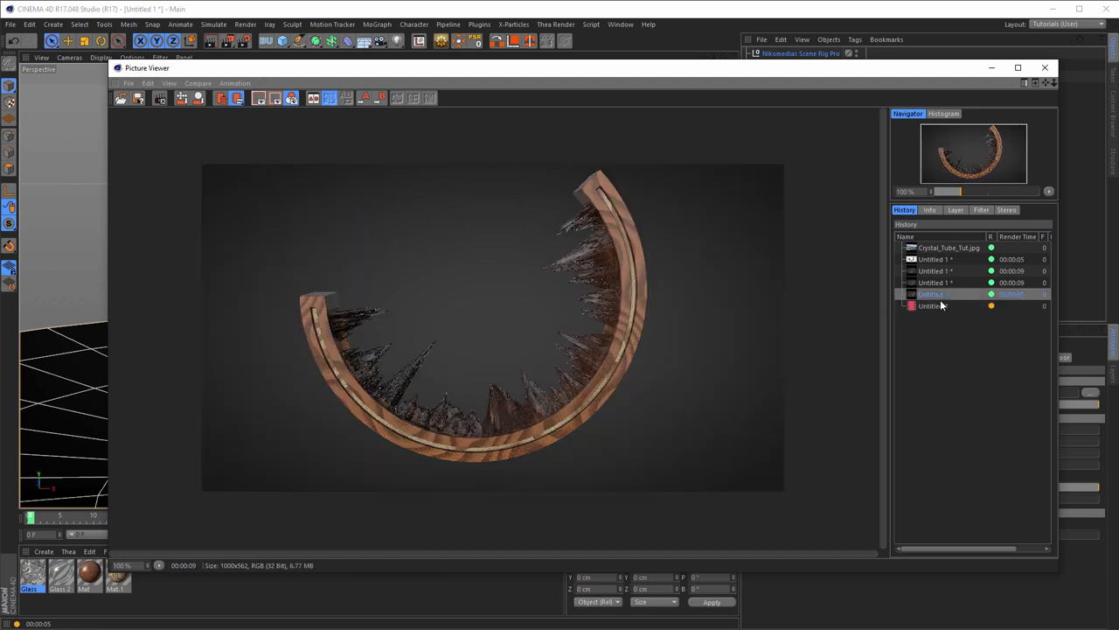
pyautogui.click(938, 306)
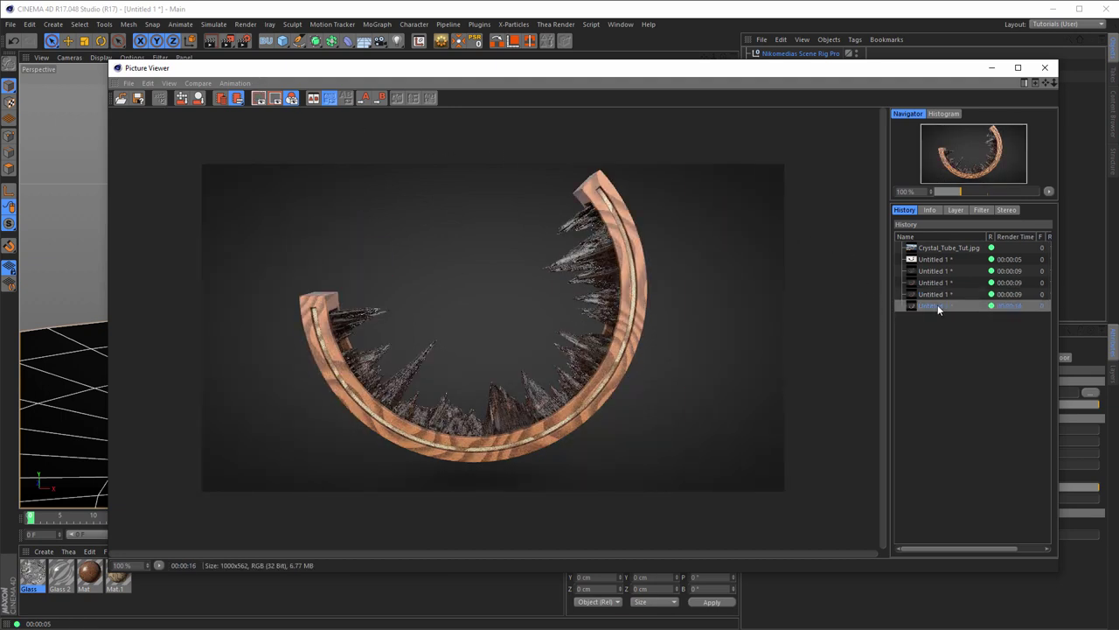
pyautogui.click(938, 295)
pyautogui.click(937, 306)
pyautogui.click(1044, 68)
pyautogui.click(796, 111)
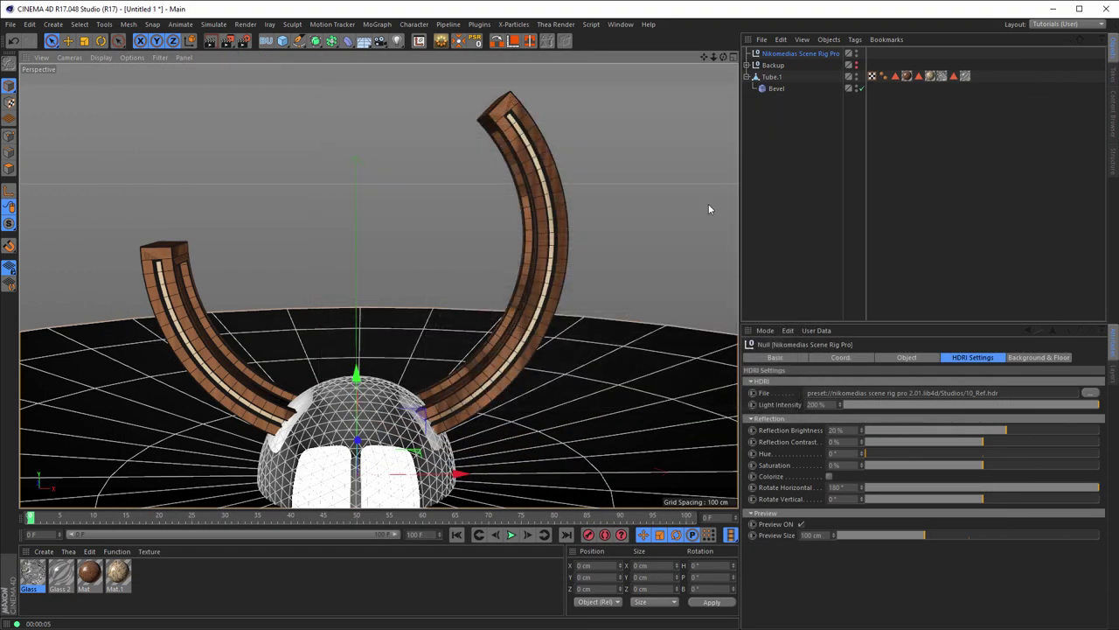
# Add a camera with heading 0°, pitch 0°, X 0 cm, and slightly lowered height.
pyautogui.click(380, 41)
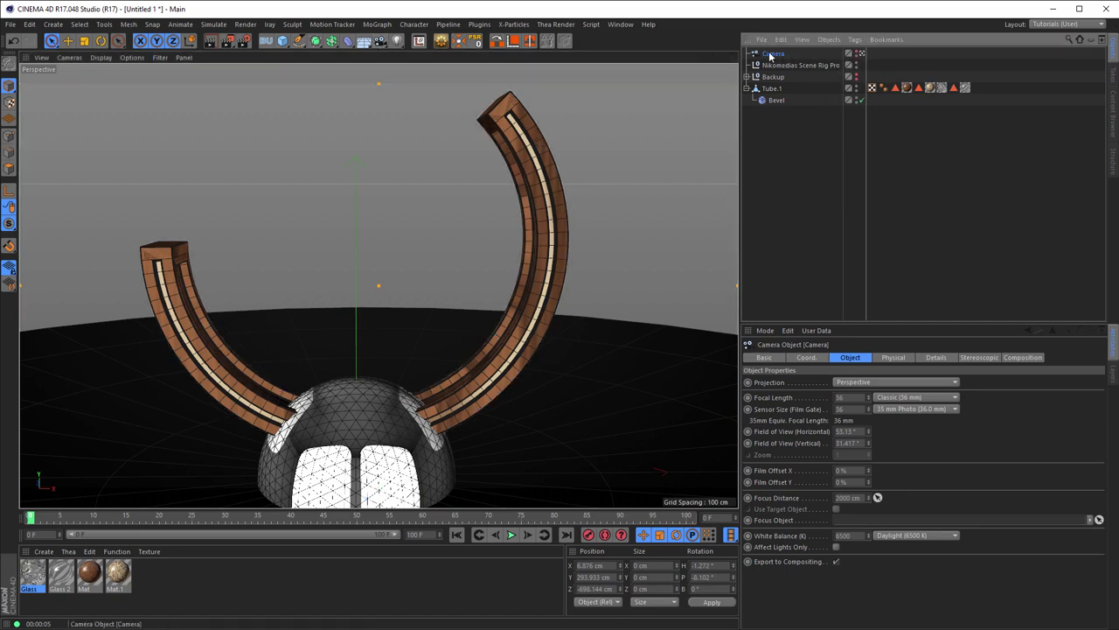
pyautogui.click(808, 358)
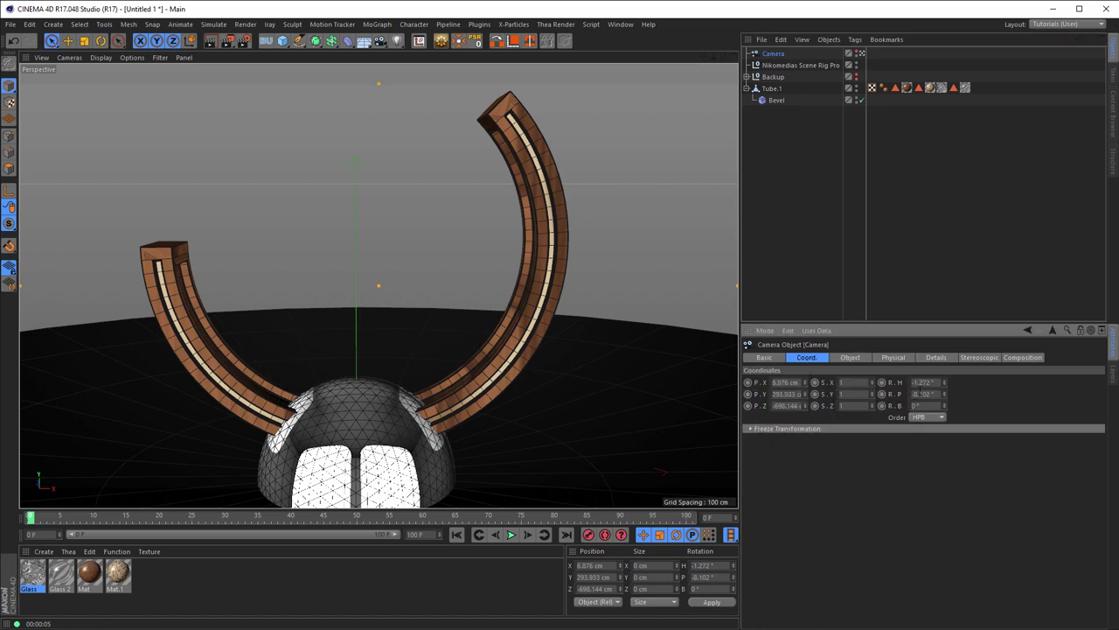
pyautogui.doubleClick(923, 382)
pyautogui.write('0')
pyautogui.press('Tab')
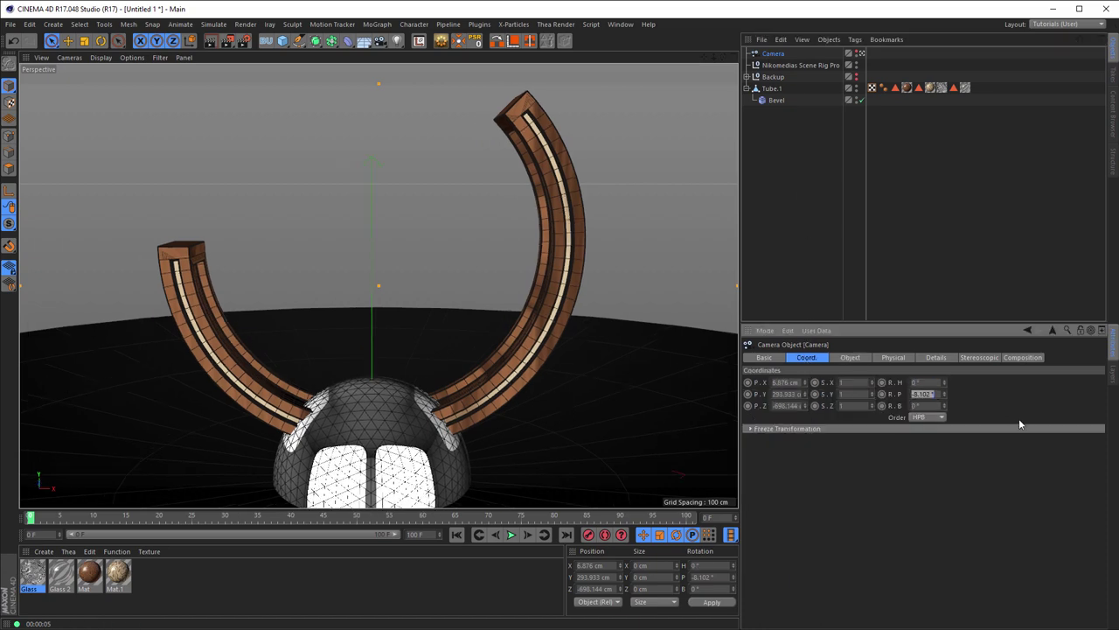
pyautogui.write('0')
pyautogui.press('Return')
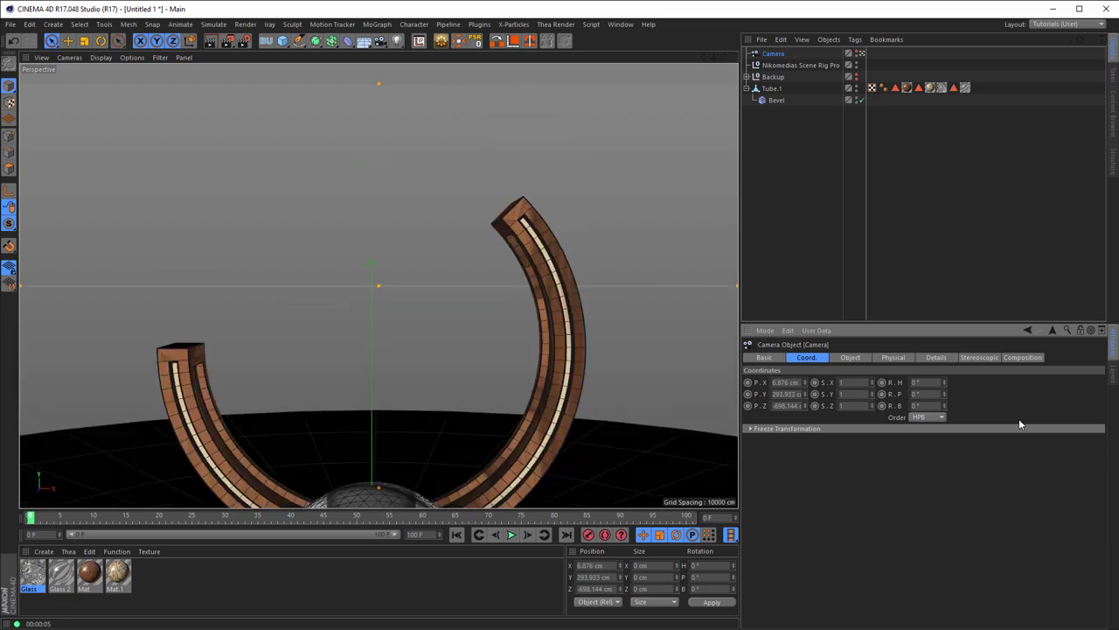
pyautogui.doubleClick(785, 382)
pyautogui.write('0')
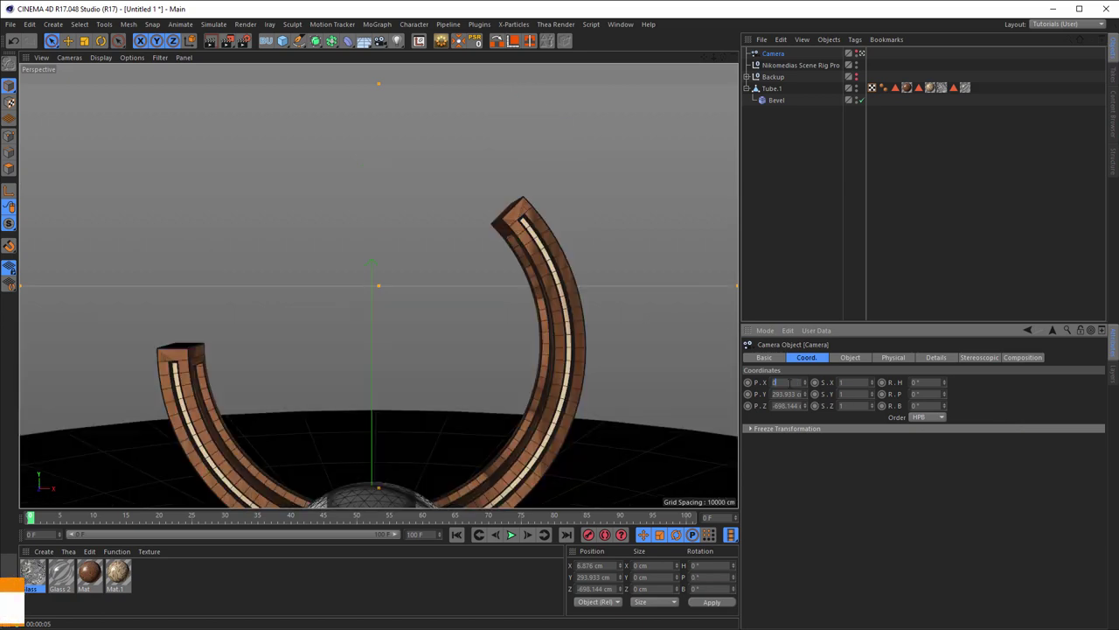
pyautogui.press('Return')
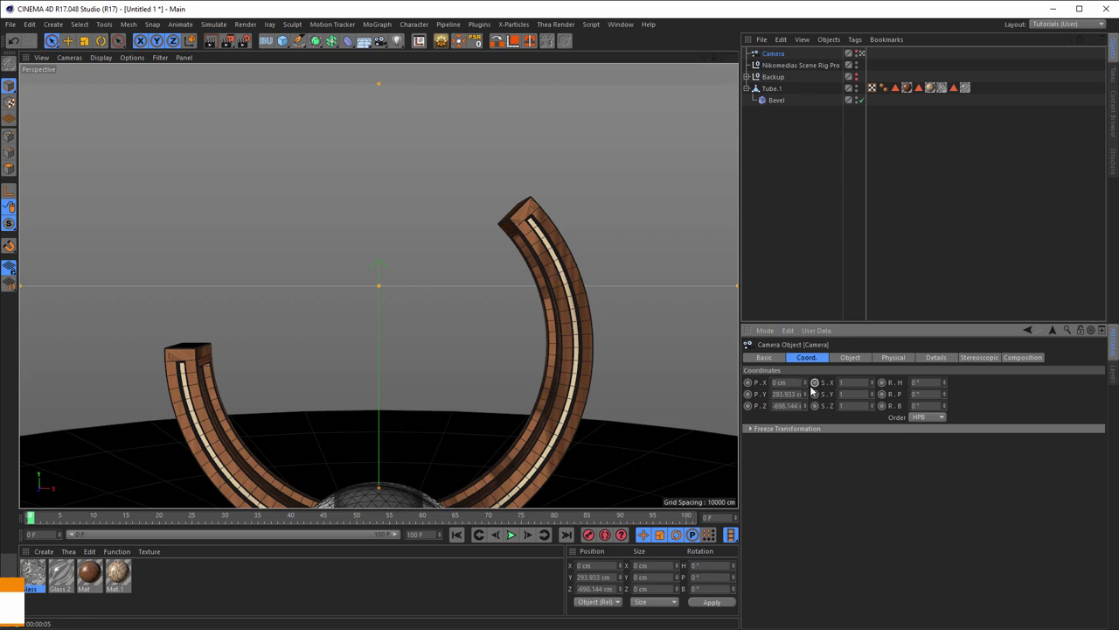
pyautogui.moveTo(806, 393)
pyautogui.mouseDown()
pyautogui.moveTo(806, 415)
pyautogui.moveTo(806, 399)
pyautogui.mouseUp()
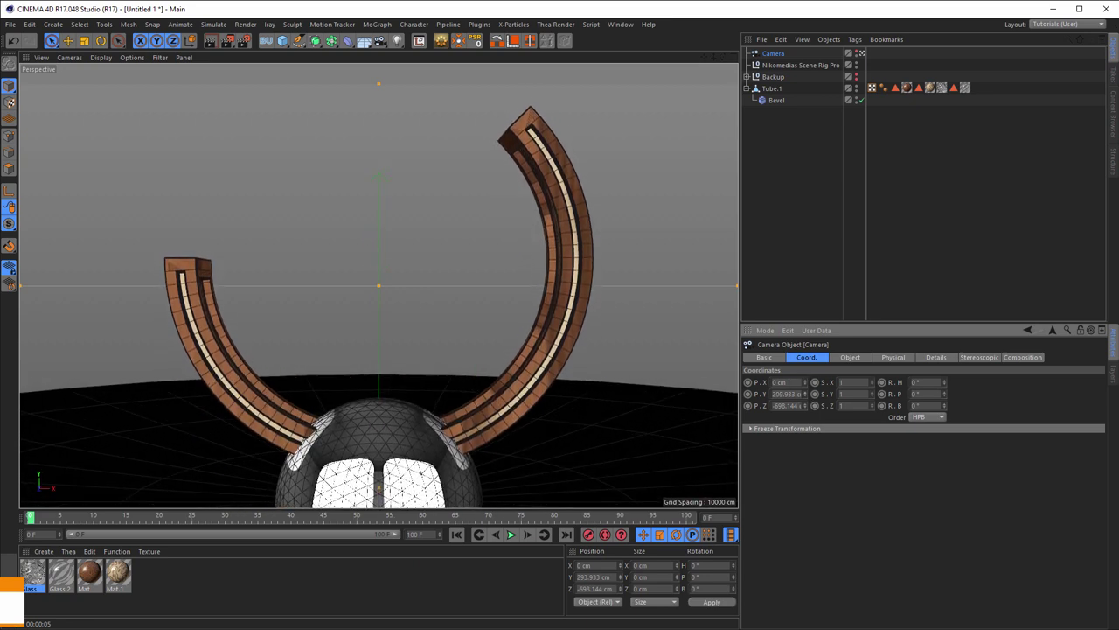
pyautogui.moveTo(805, 394); pyautogui.dragTo(805, 394)
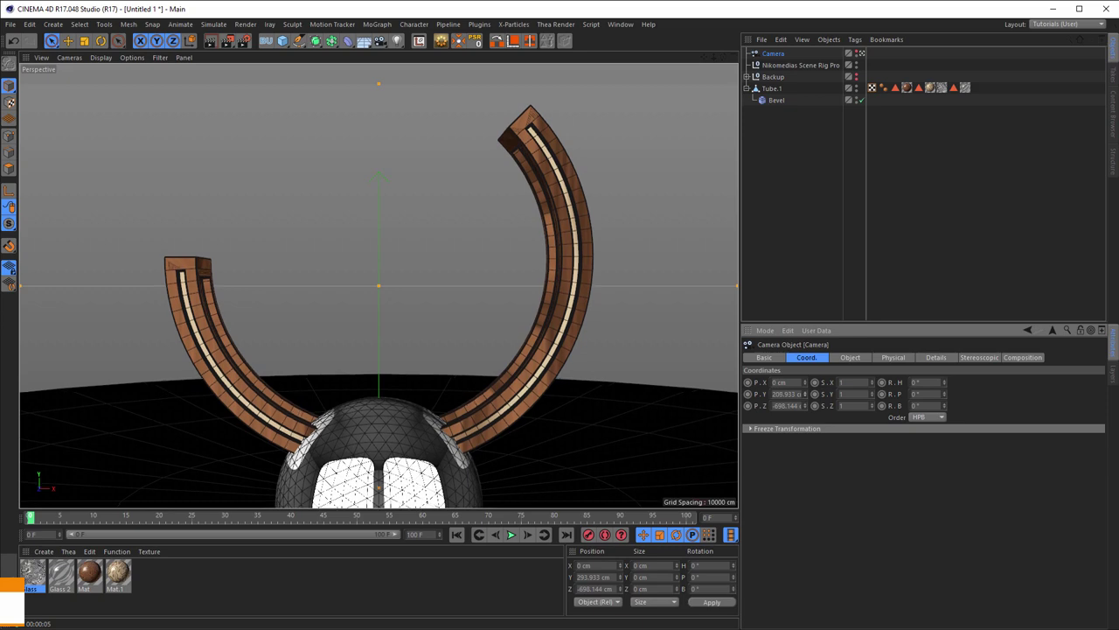
# Lock the camera with a Protection tag and render through it.
pyautogui.rightClick(768, 57)
pyautogui.moveTo(818, 64)
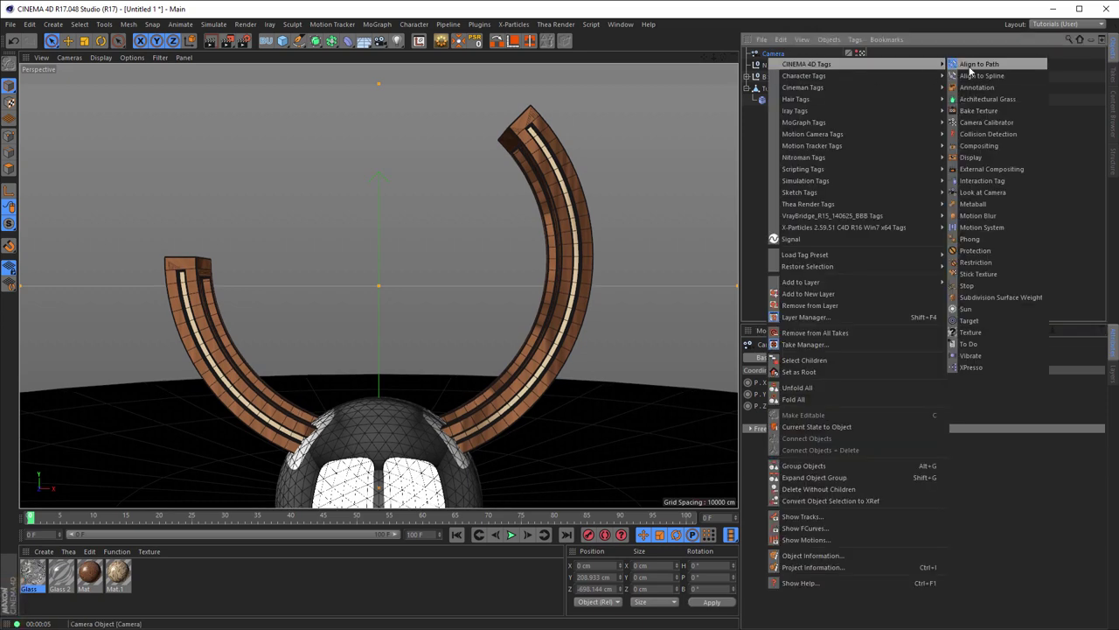
pyautogui.click(977, 251)
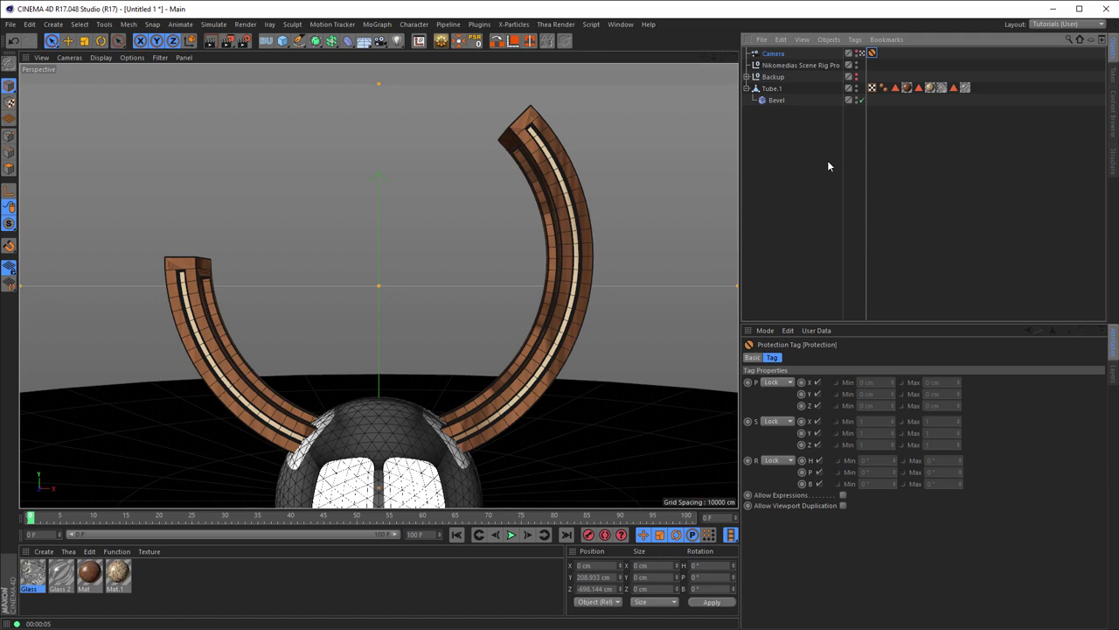
pyautogui.hotkey('shift', 'r')
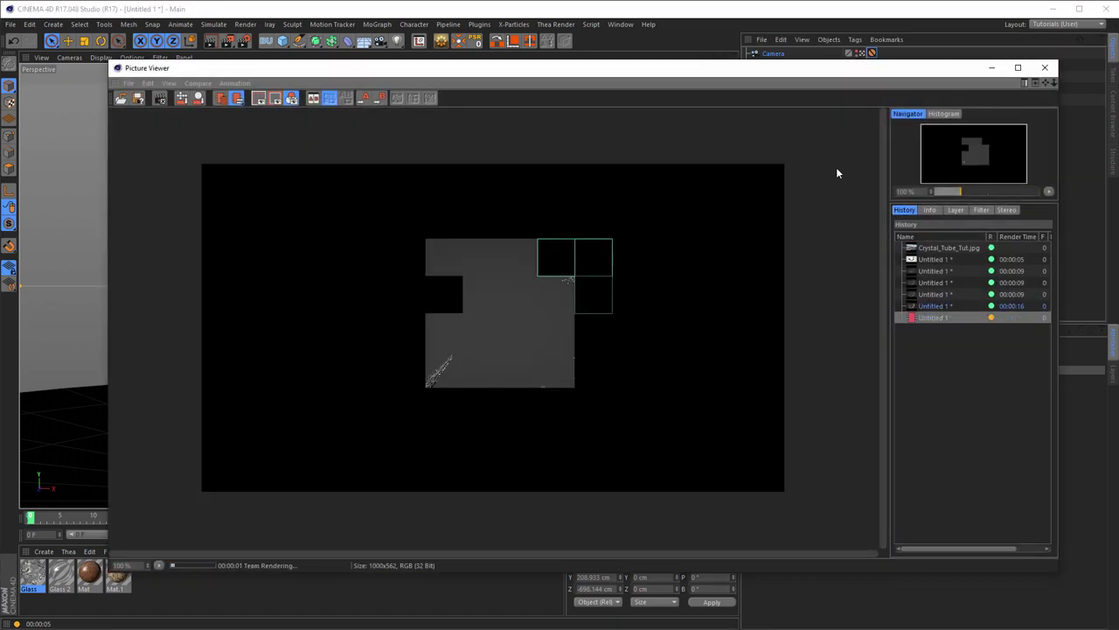
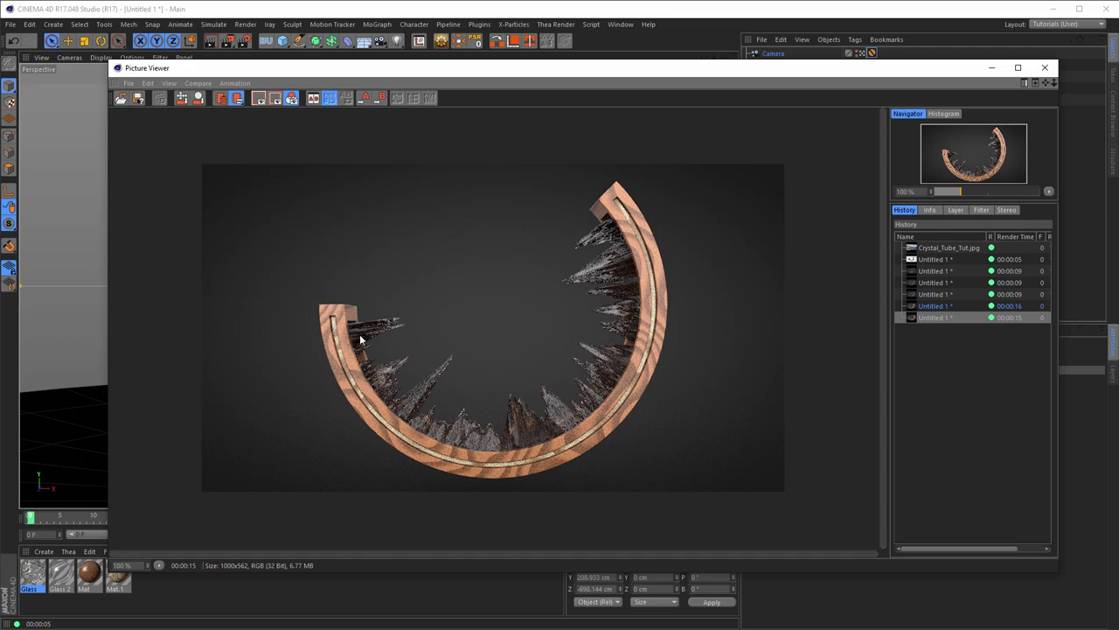
# Close the finished render and leave the camera for the free editor view of the tube.
pyautogui.click(1047, 67)
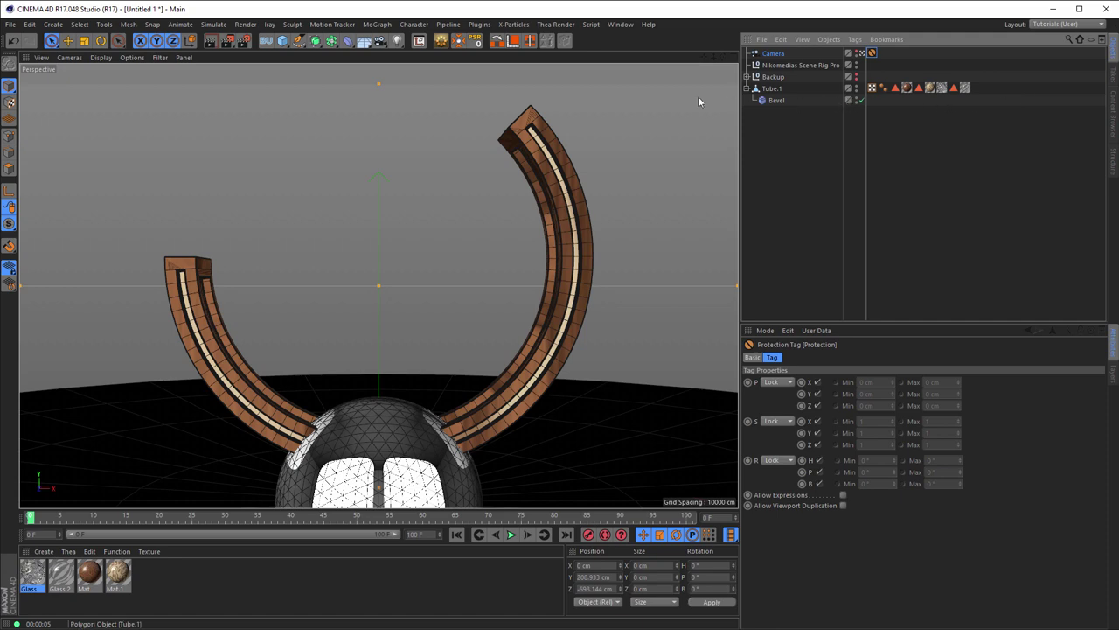
pyautogui.click(861, 53)
pyautogui.click(861, 54)
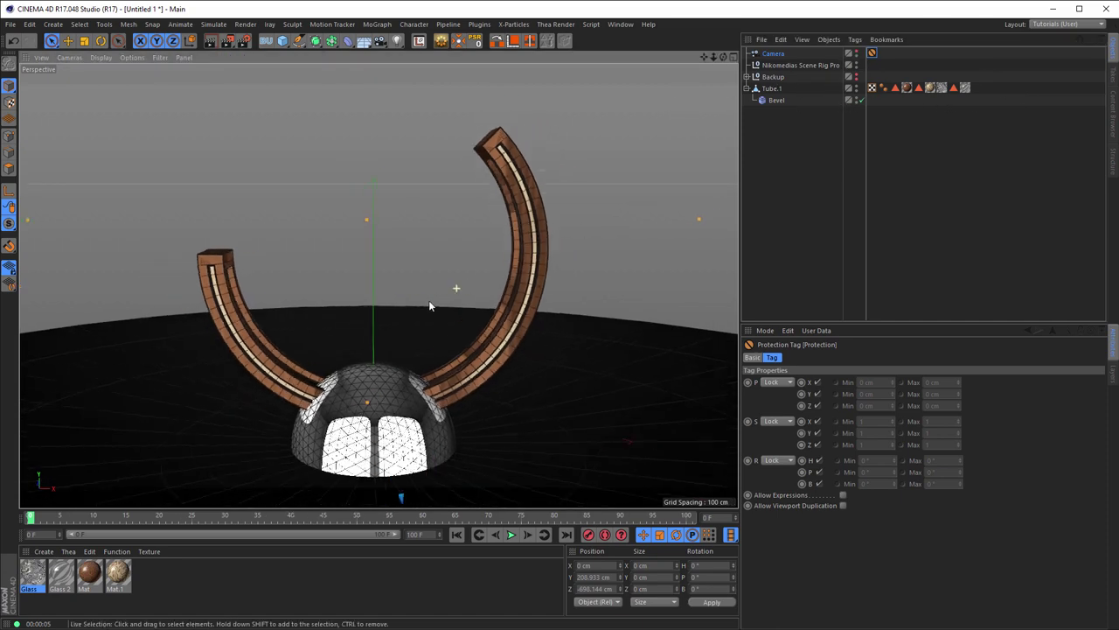
pyautogui.keyDown('alt'); pyautogui.moveTo(429, 300); pyautogui.dragTo(327, 348); pyautogui.keyUp('alt')
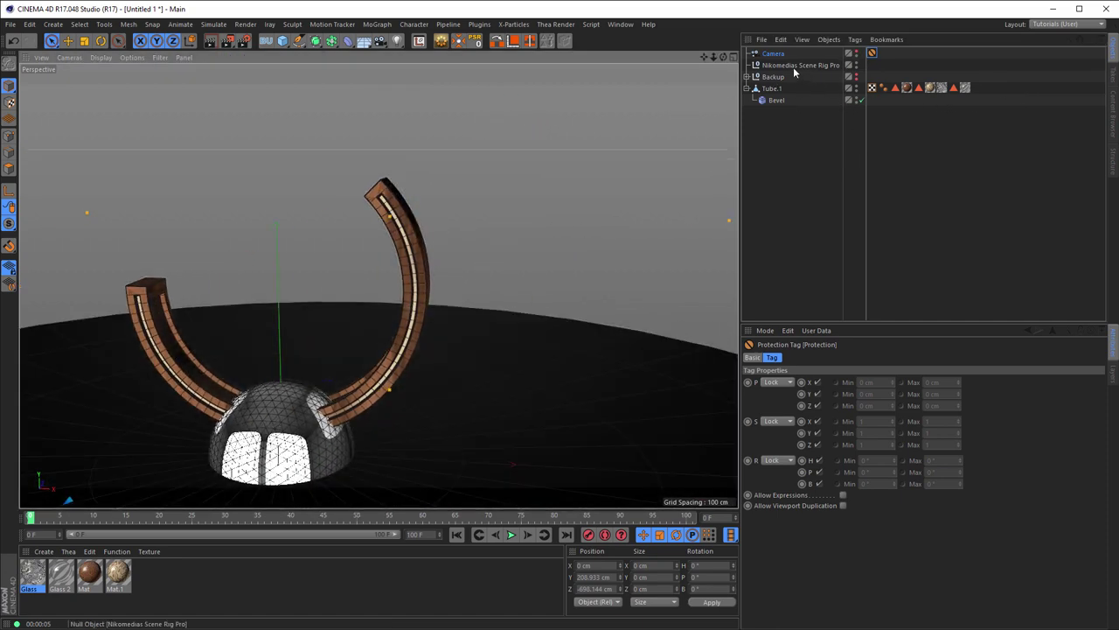
# Turn off Preview ON for the Nikomedias Scene Rig Pro's HDRI dome.
pyautogui.click(800, 65)
pyautogui.click(973, 357)
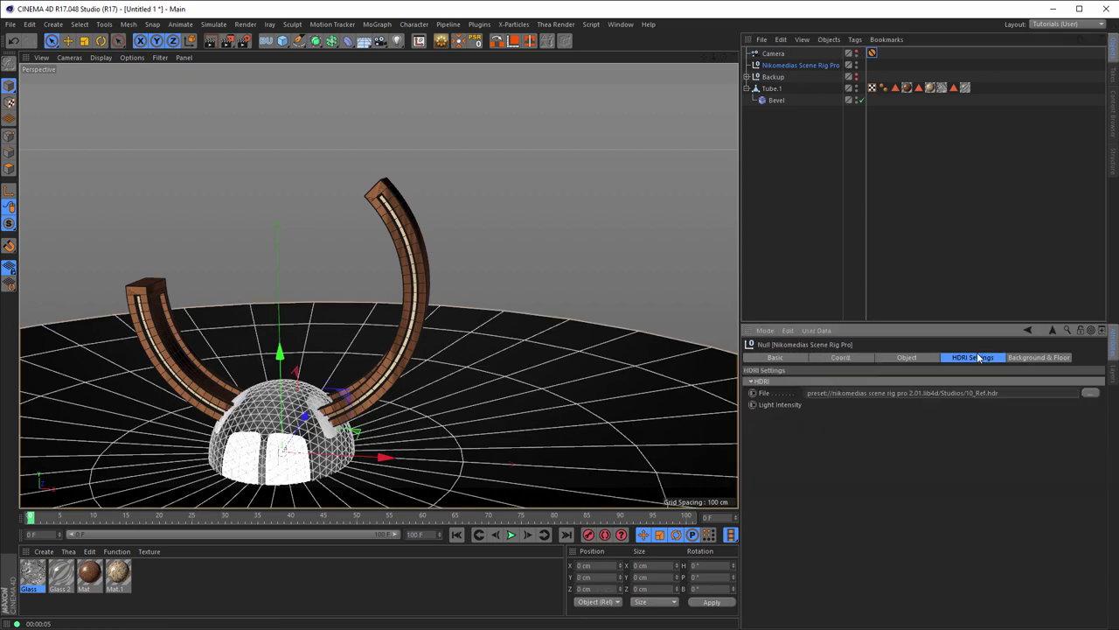
pyautogui.click(802, 522)
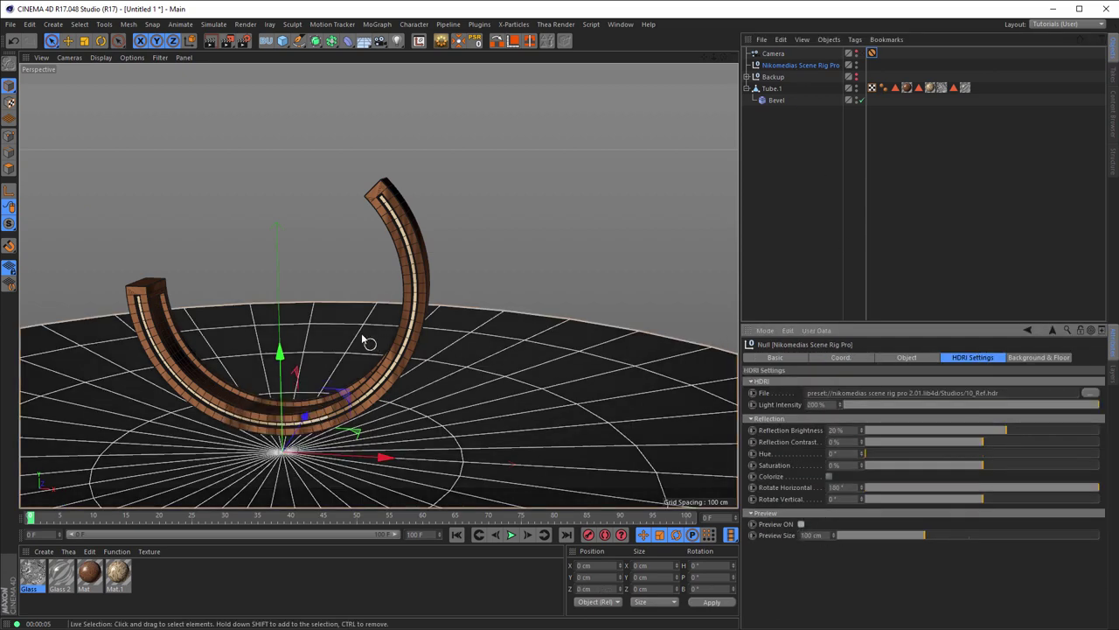
pyautogui.moveTo(367, 337)
pyautogui.keyDown('alt'); pyautogui.mouseDown()
pyautogui.moveTo(423, 287)
pyautogui.moveTo(455, 292)
pyautogui.moveTo(420, 288)
pyautogui.moveTo(411, 315)
pyautogui.mouseUp(); pyautogui.keyUp('alt')
pyautogui.scroll(-3, 420, 288)
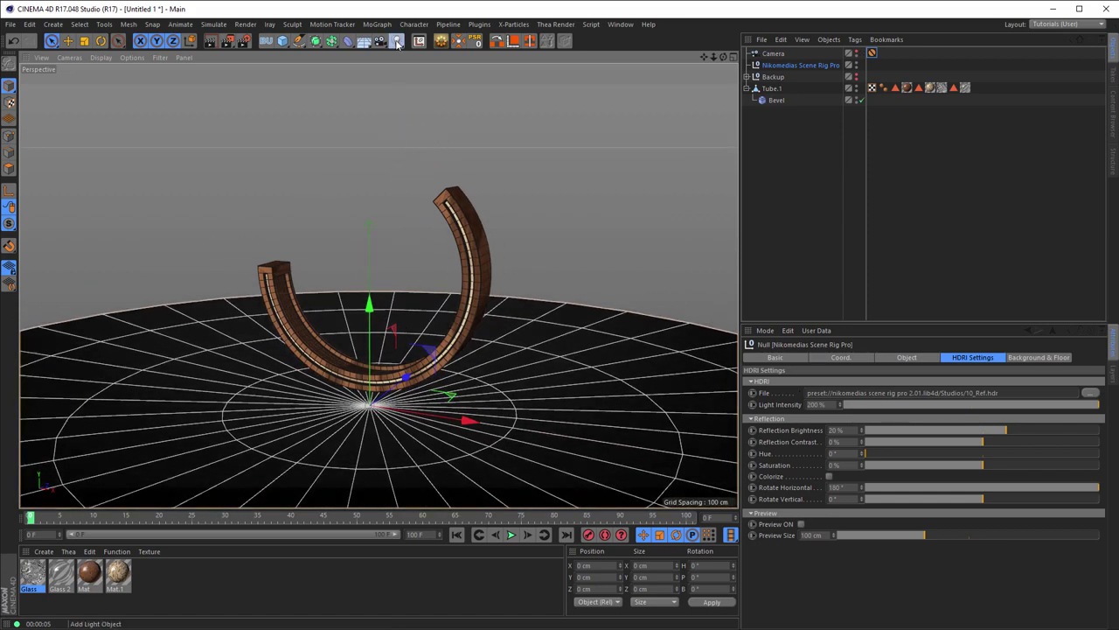
# Add an area light left of the tube, make its panel taller, and angle it toward the tube.
pyautogui.moveTo(403, 44); pyautogui.dragTo(494, 80)
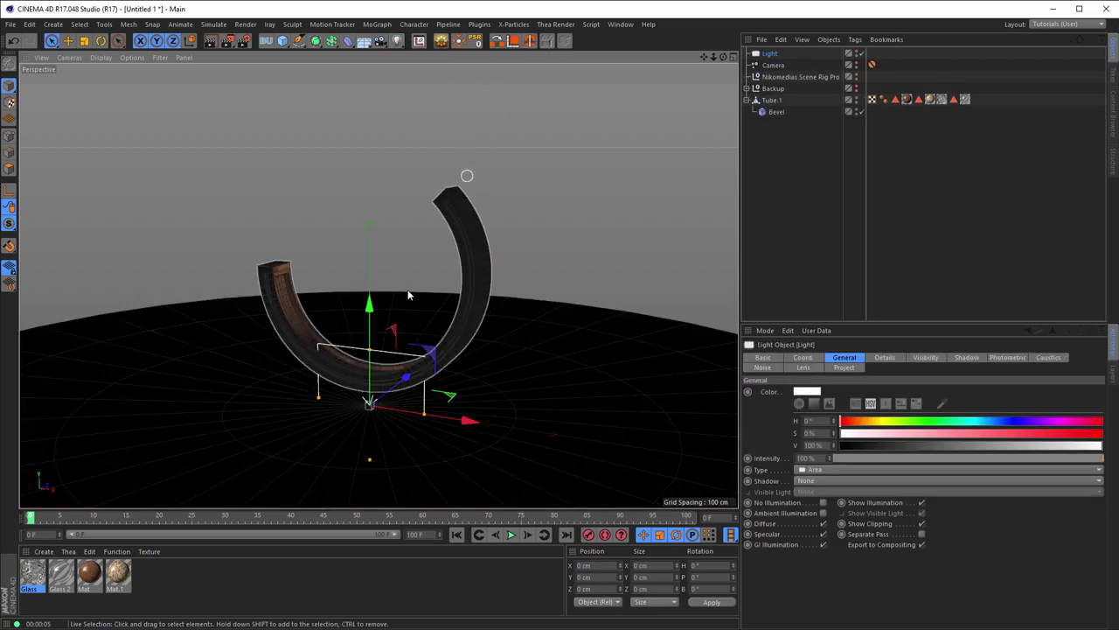
pyautogui.moveTo(370, 306); pyautogui.dragTo(365, 175)
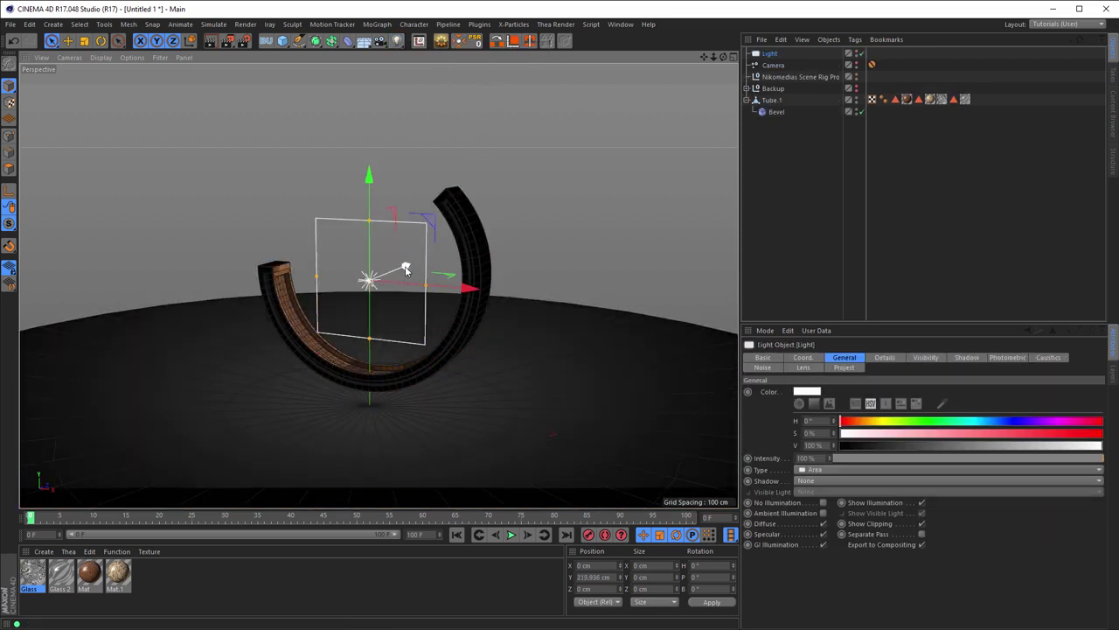
pyautogui.moveTo(407, 267); pyautogui.dragTo(330, 308)
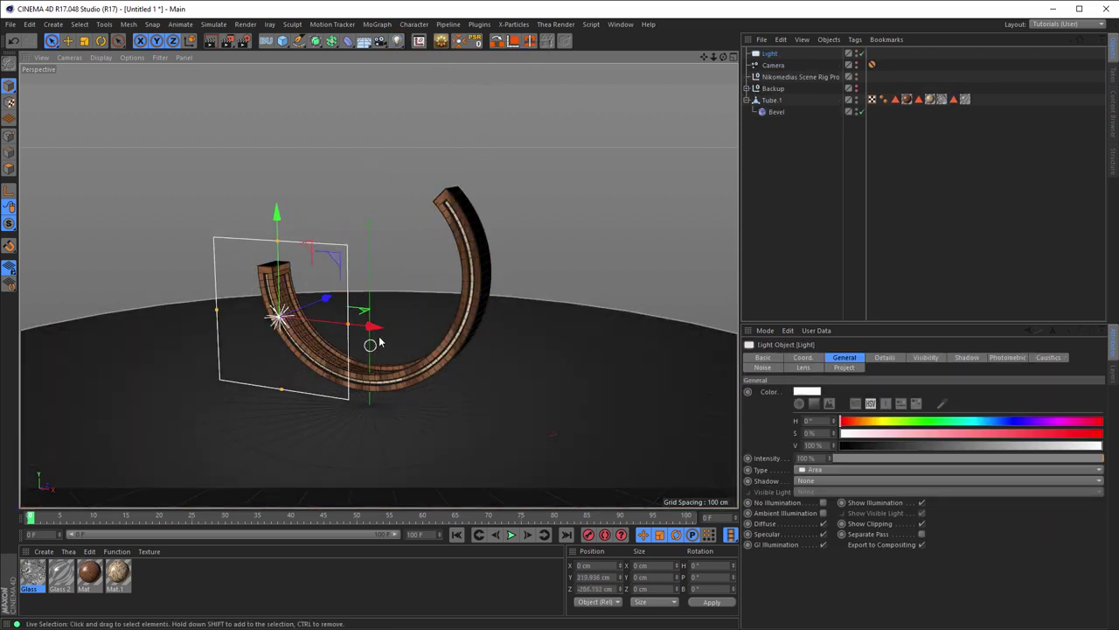
pyautogui.moveTo(237, 312)
pyautogui.mouseDown()
pyautogui.moveTo(162, 313)
pyautogui.moveTo(178, 313)
pyautogui.mouseUp()
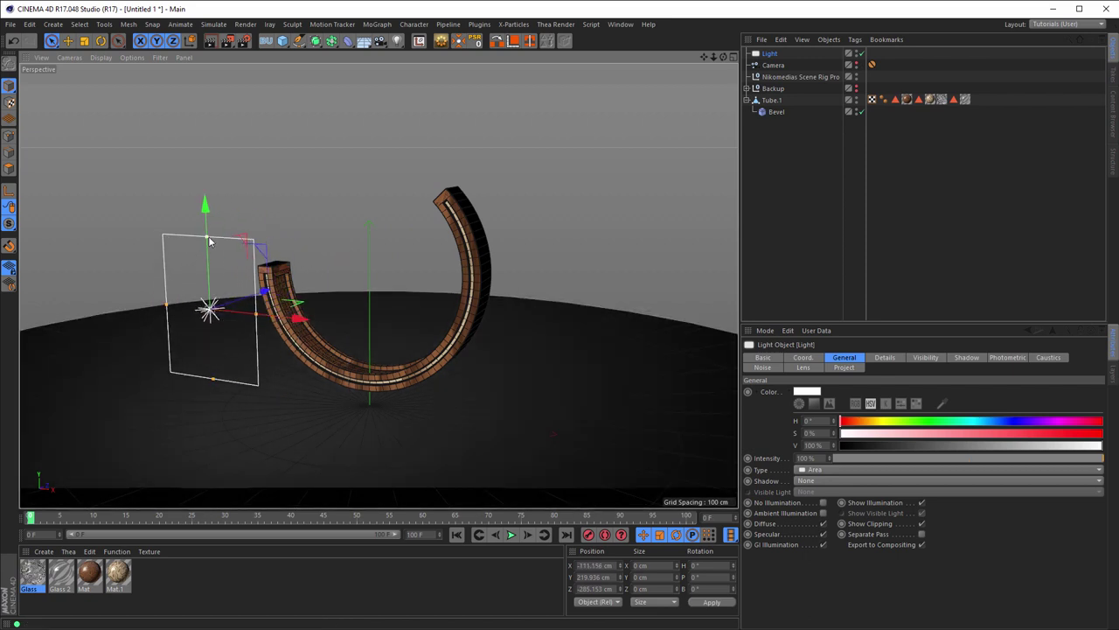
pyautogui.moveTo(208, 236)
pyautogui.mouseDown()
pyautogui.moveTo(204, 204)
pyautogui.moveTo(194, 247)
pyautogui.mouseUp()
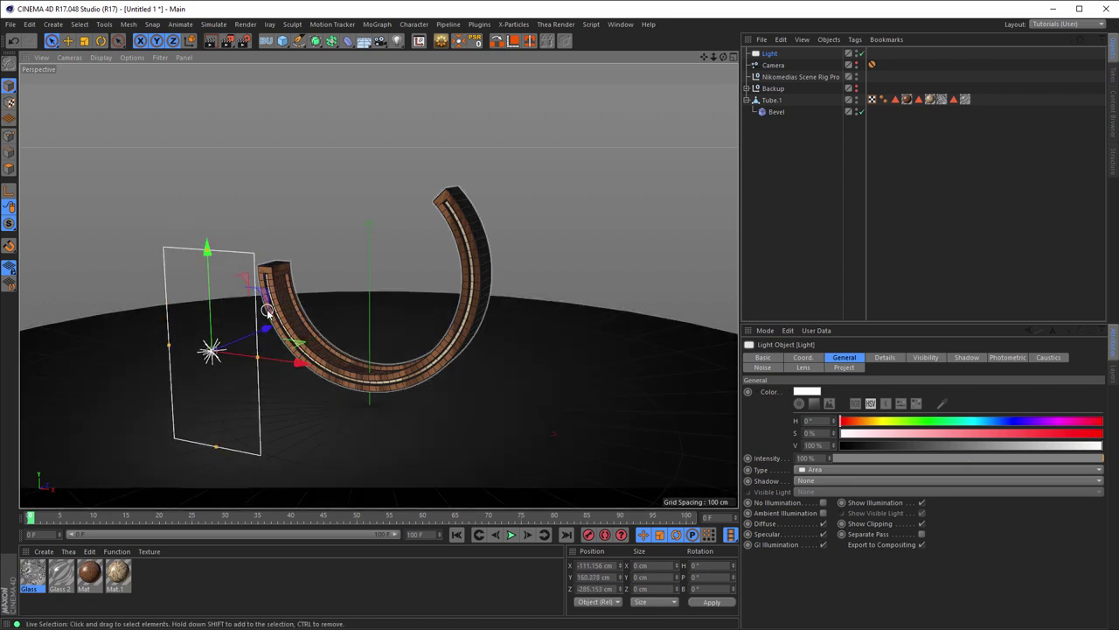
pyautogui.press('r')
pyautogui.moveTo(263, 341); pyautogui.dragTo(220, 369)
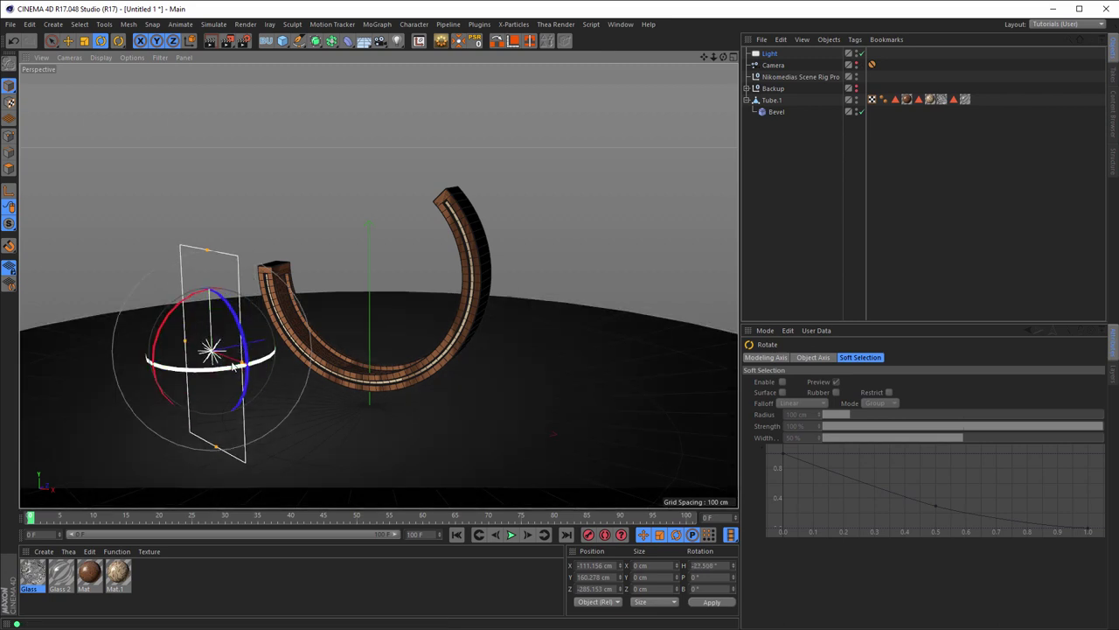
# In Top view, shift the light further left and Ctrl-drag a copy to the right side.
pyautogui.middleClick(234, 366)
pyautogui.middleClick(411, 262)
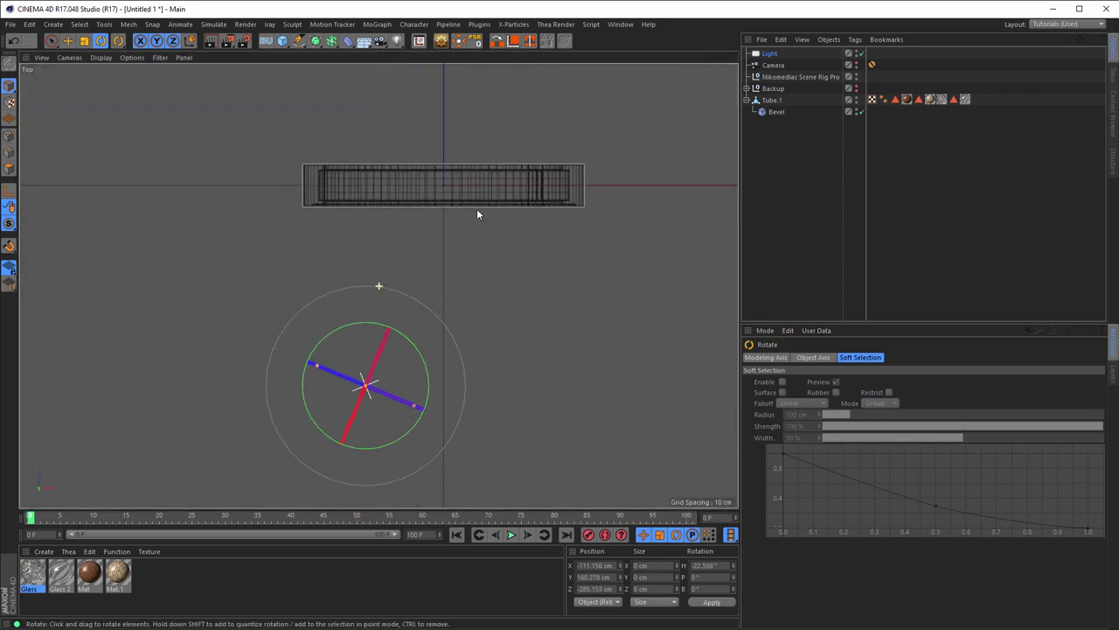
pyautogui.scroll(-2, 450, 242)
pyautogui.press('e')
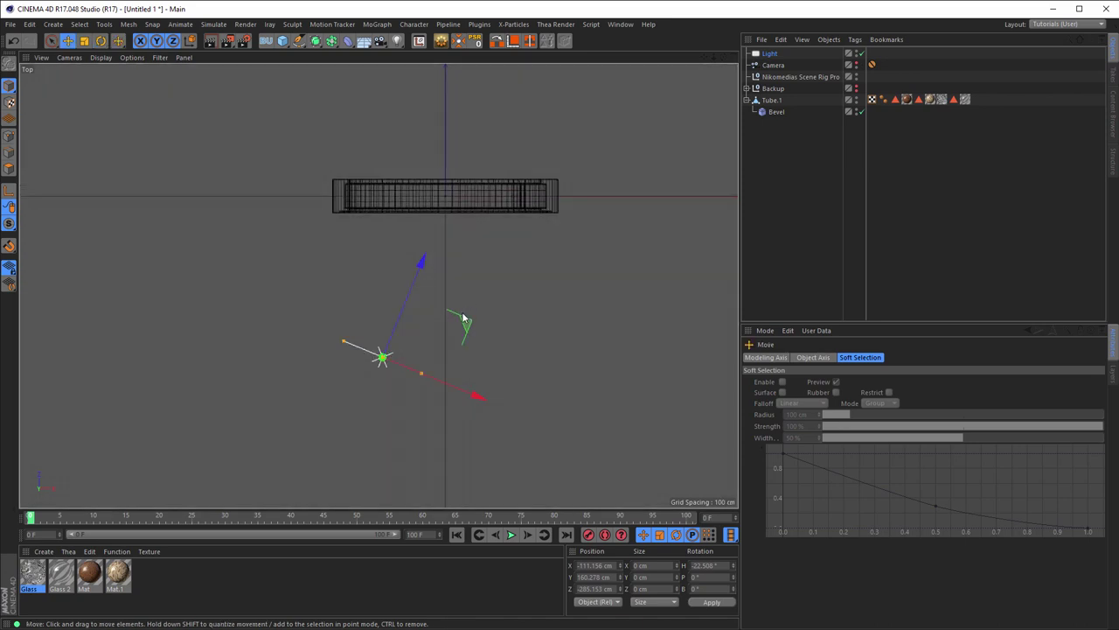
pyautogui.moveTo(464, 319)
pyautogui.mouseDown()
pyautogui.moveTo(391, 334)
pyautogui.moveTo(414, 334)
pyautogui.mouseUp()
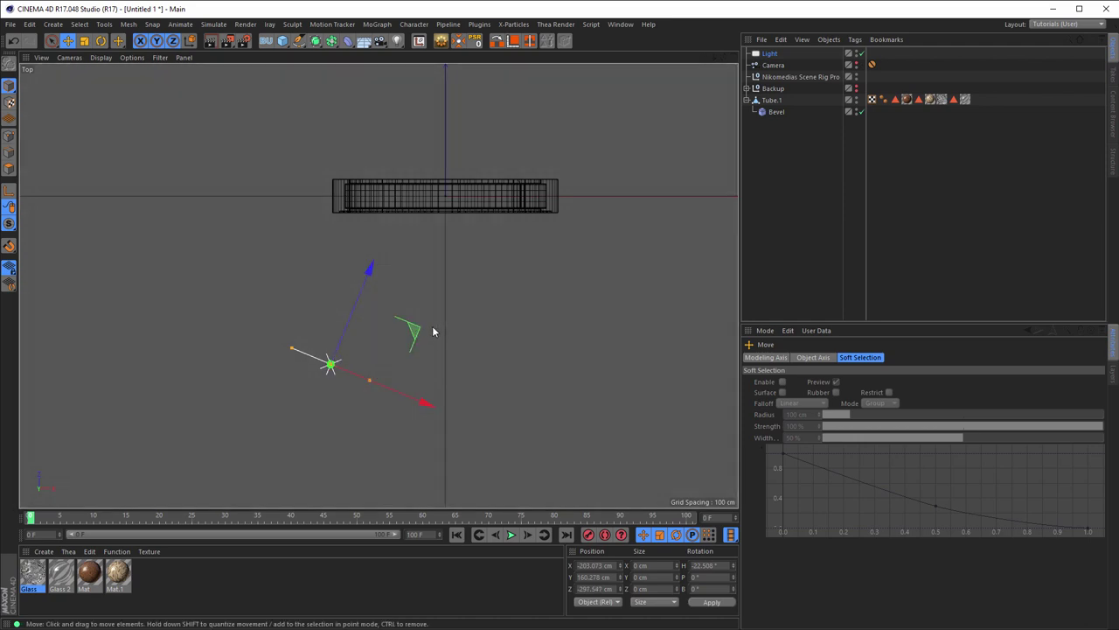
pyautogui.moveTo(419, 329); pyautogui.dragTo(619, 343)
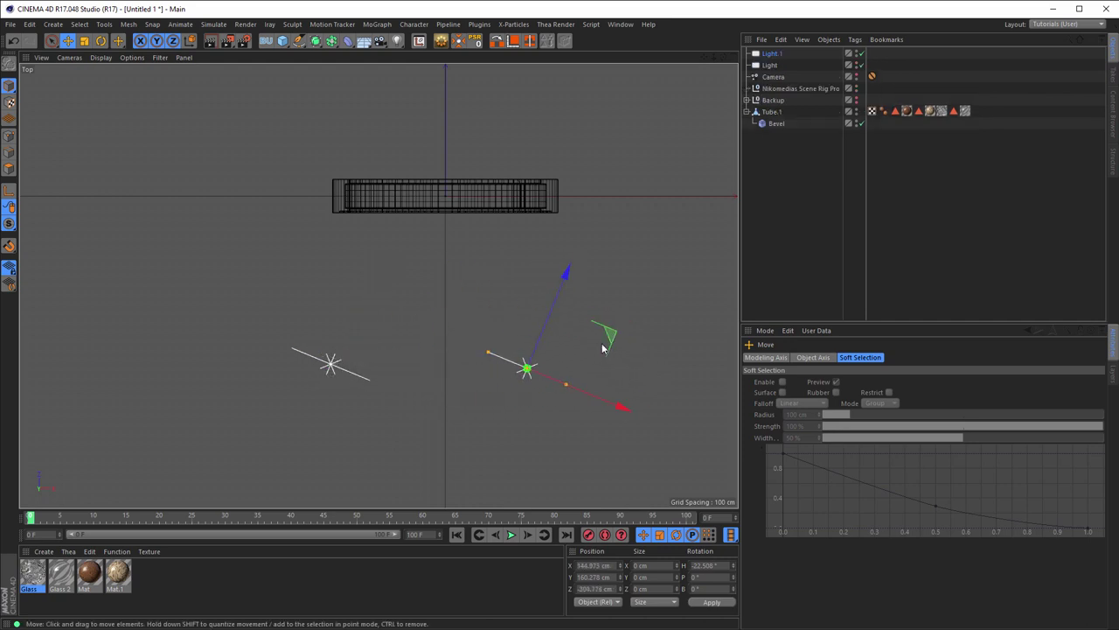
# Rotate Light.1 60° so it faces the tube.
pyautogui.press('r')
pyautogui.moveTo(590, 363)
pyautogui.mouseDown()
pyautogui.moveTo(549, 308)
pyautogui.moveTo(553, 261)
pyautogui.mouseUp()
pyautogui.press('e')
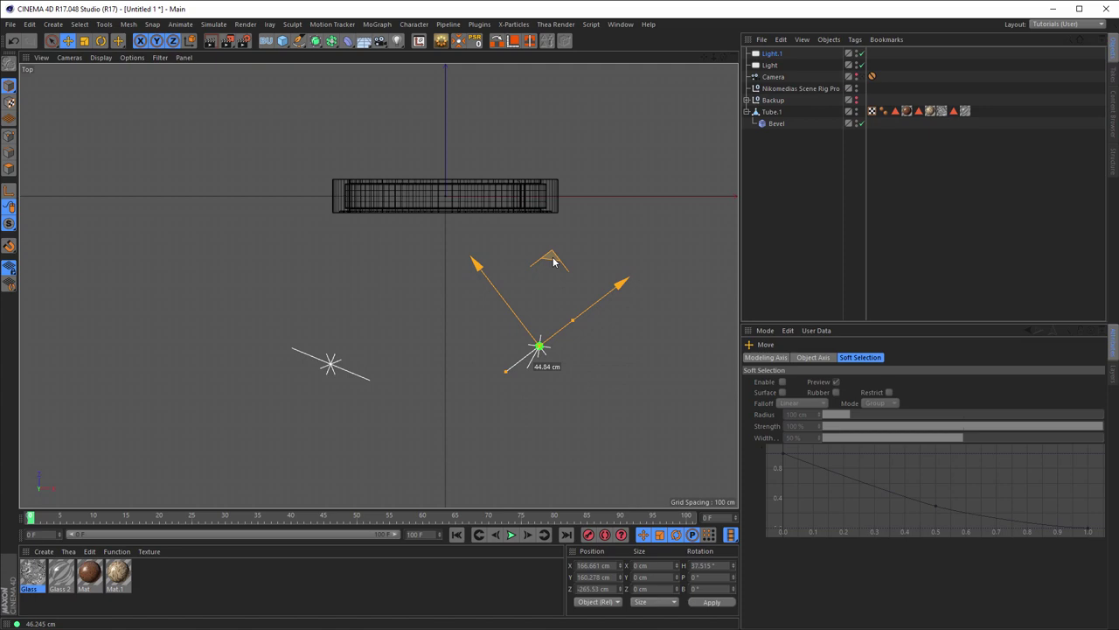
# Return to the perspective camera view, raise Light.1 slightly, and render a preview.
pyautogui.middleClick(458, 319)
pyautogui.middleClick(309, 217)
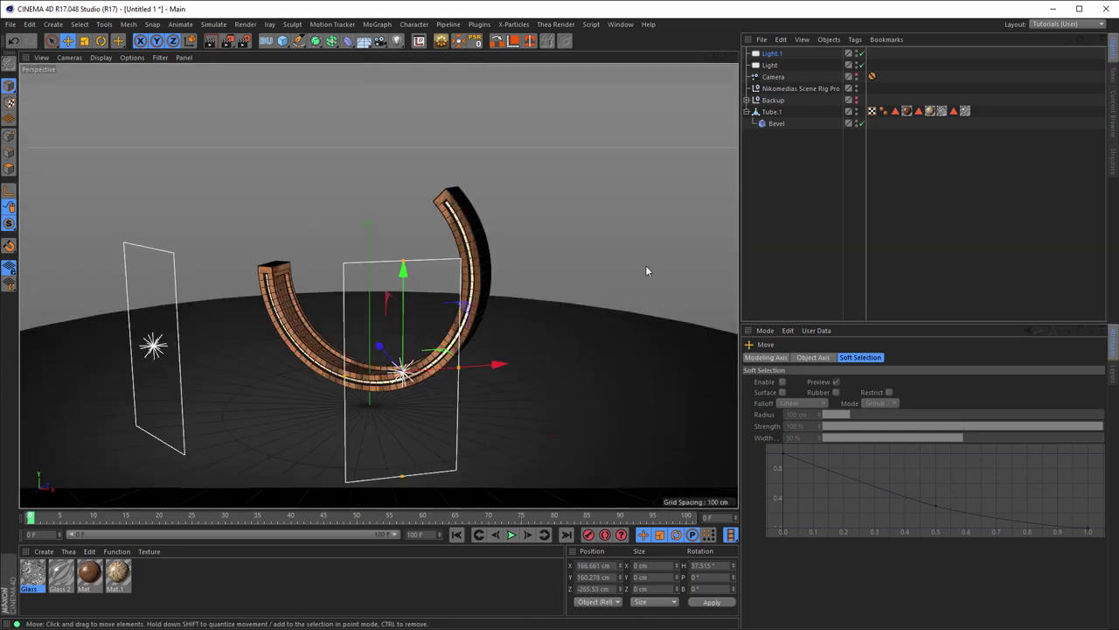
pyautogui.click(860, 76)
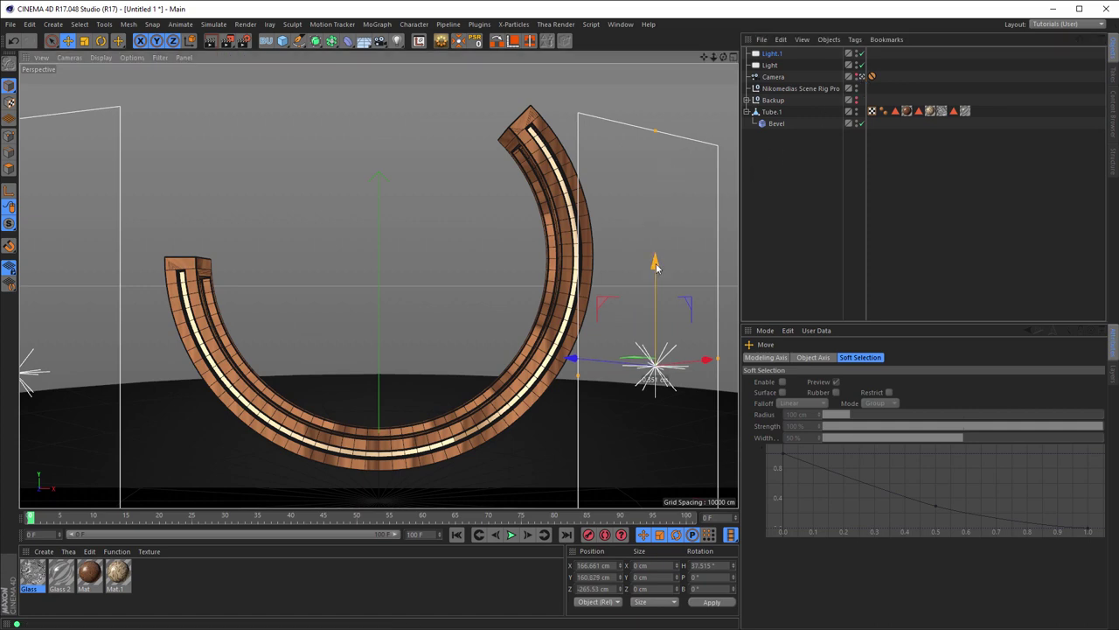
pyautogui.moveTo(655, 266); pyautogui.dragTo(657, 246)
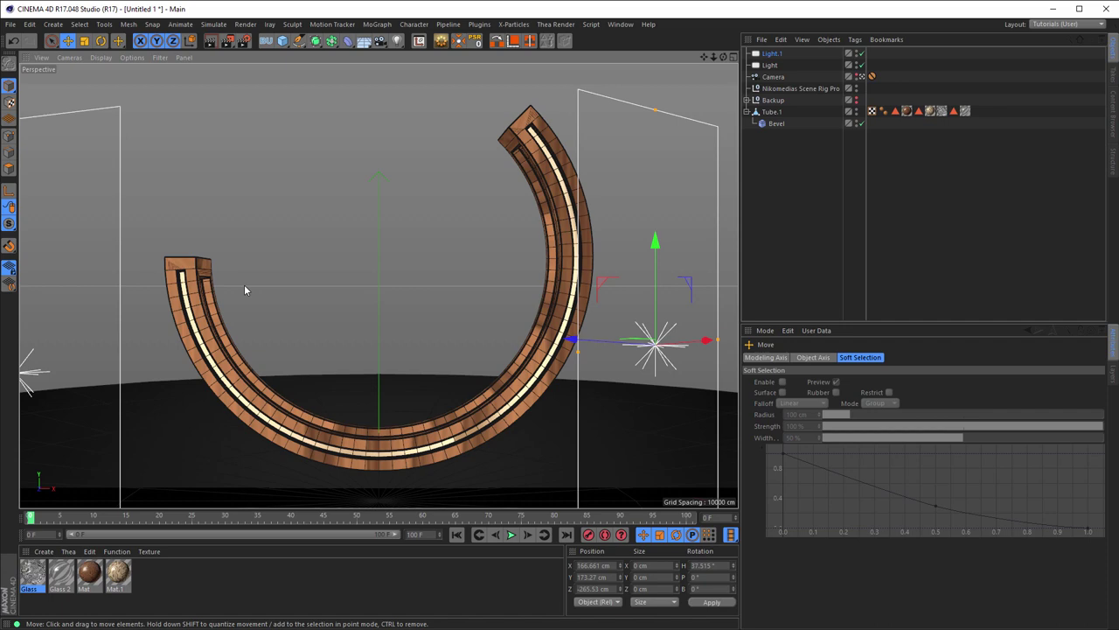
pyautogui.hotkey('ctrl', 'shift', 'r')
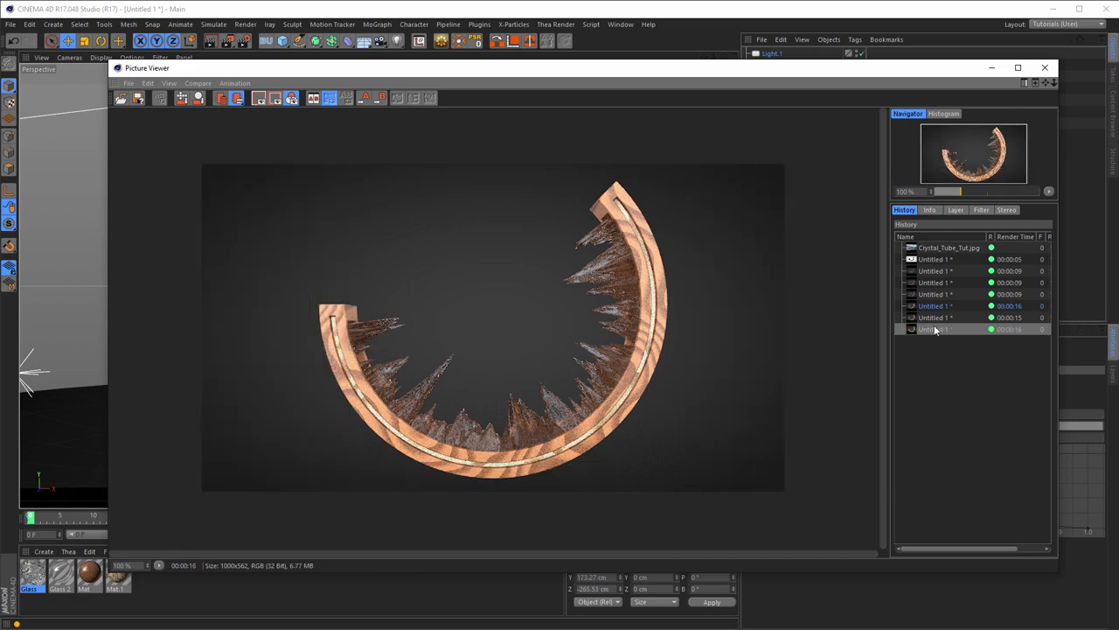
# Set both Light and Light.1 to 50% intensity.
pyautogui.click(1044, 67)
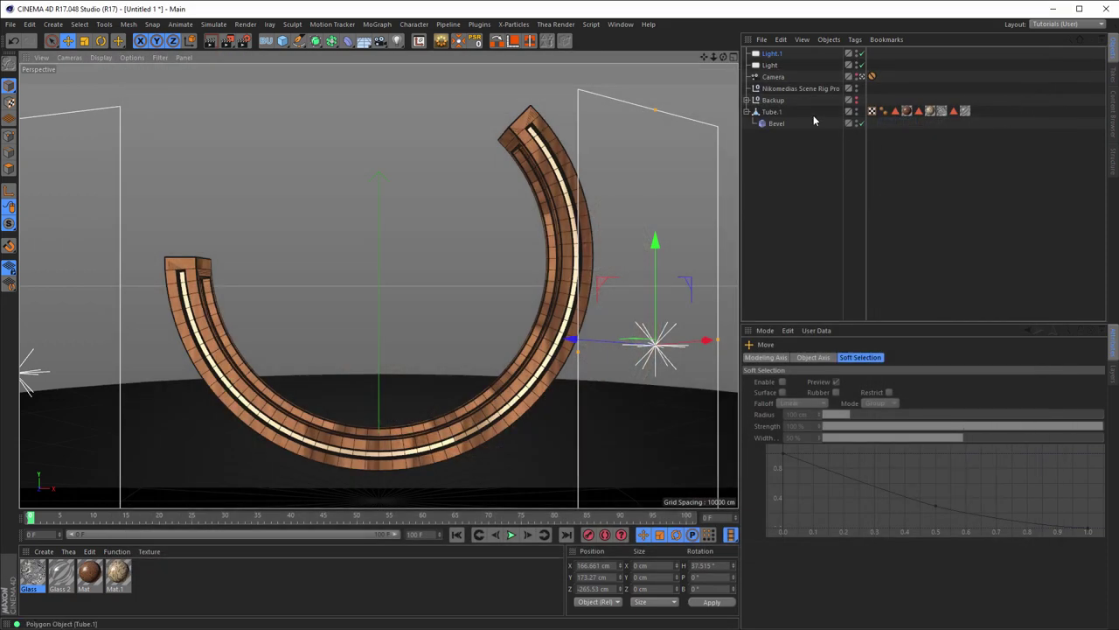
pyautogui.click(772, 54)
pyautogui.keyDown('ctrl'); pyautogui.click(770, 66); pyautogui.keyUp('ctrl')
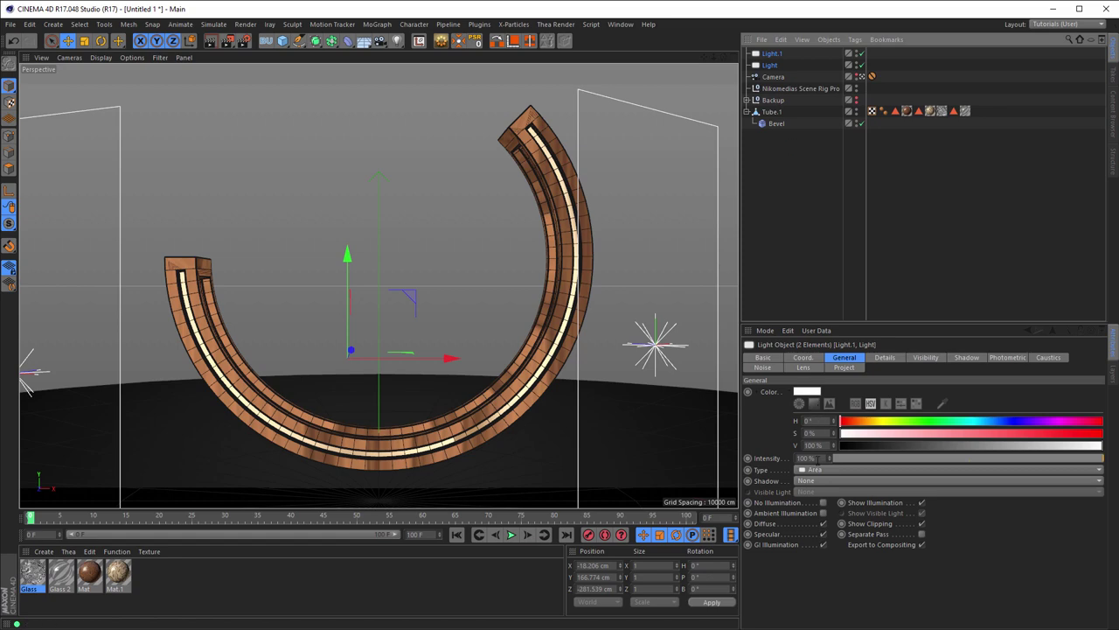
pyautogui.write('50')
pyautogui.press('Return')
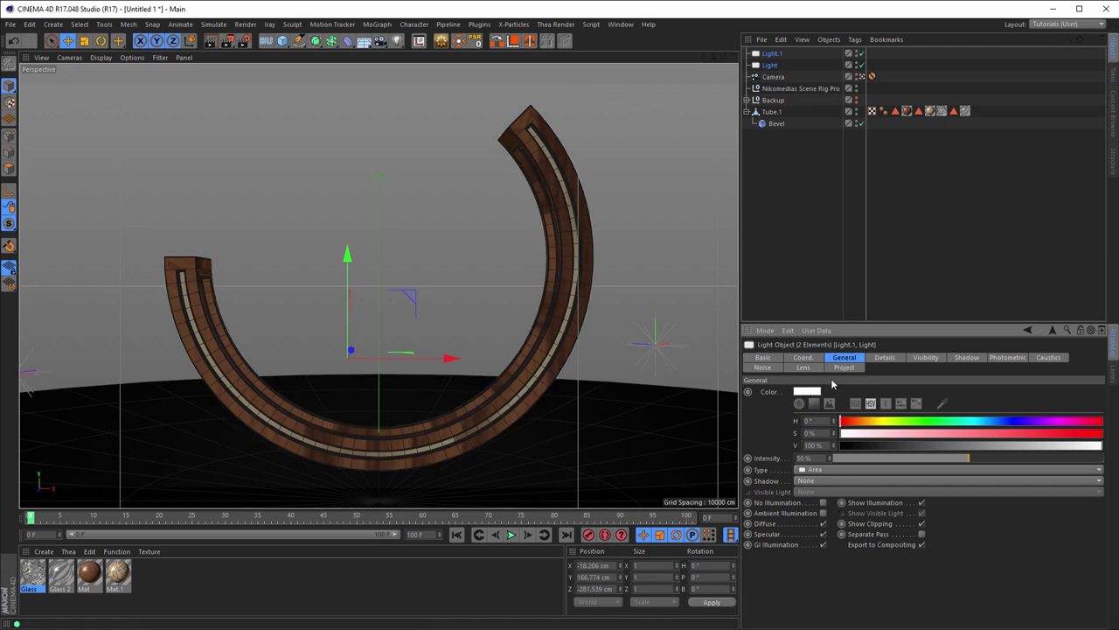
# Enable Show in Reflection for both lights, render a check image, and close it.
pyautogui.click(885, 359)
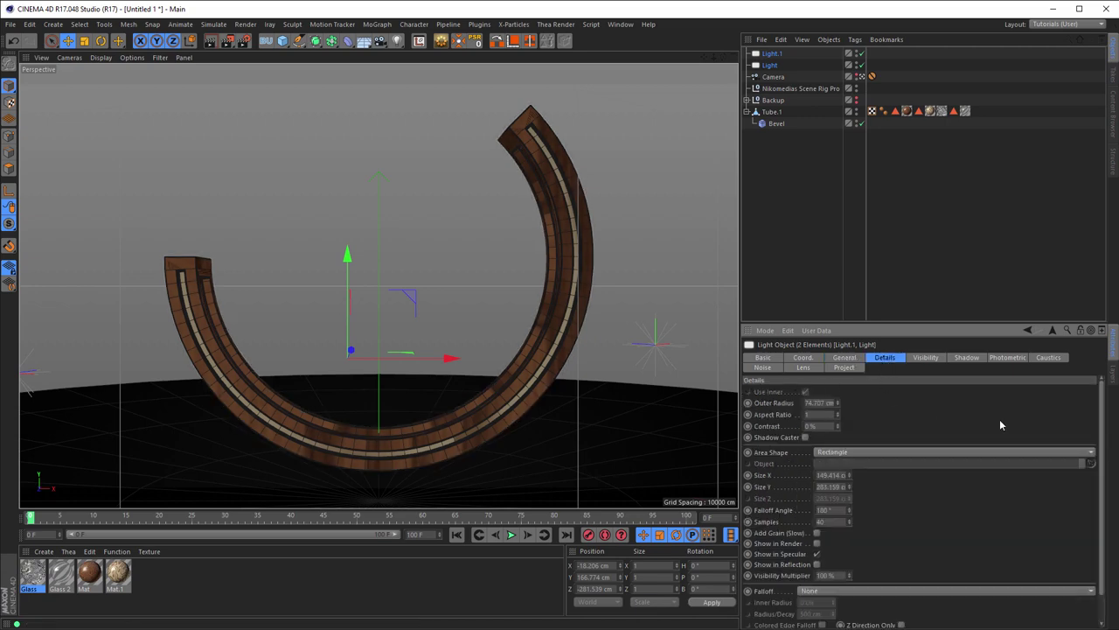
pyautogui.scroll(-1, 1104, 401)
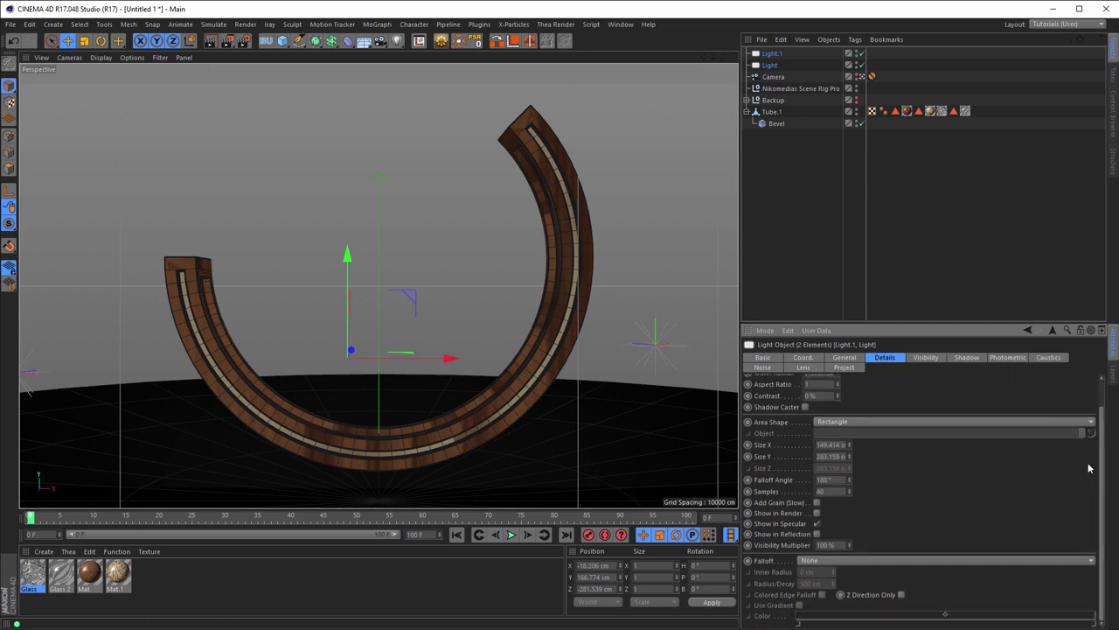
pyautogui.click(816, 533)
pyautogui.hotkey('shift', 'r')
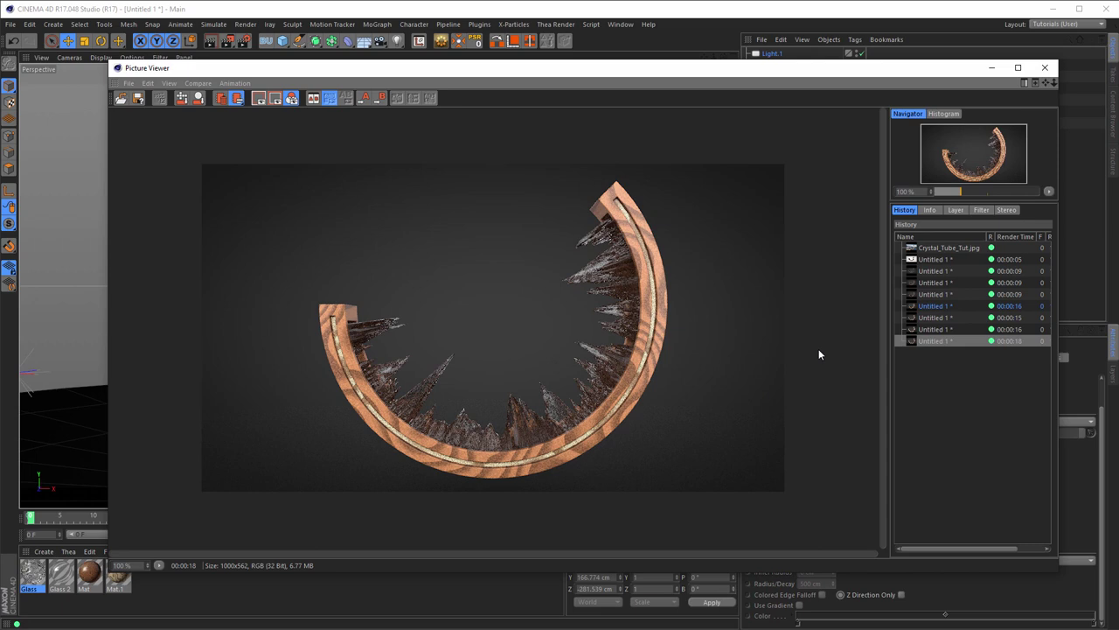
pyautogui.click(1044, 67)
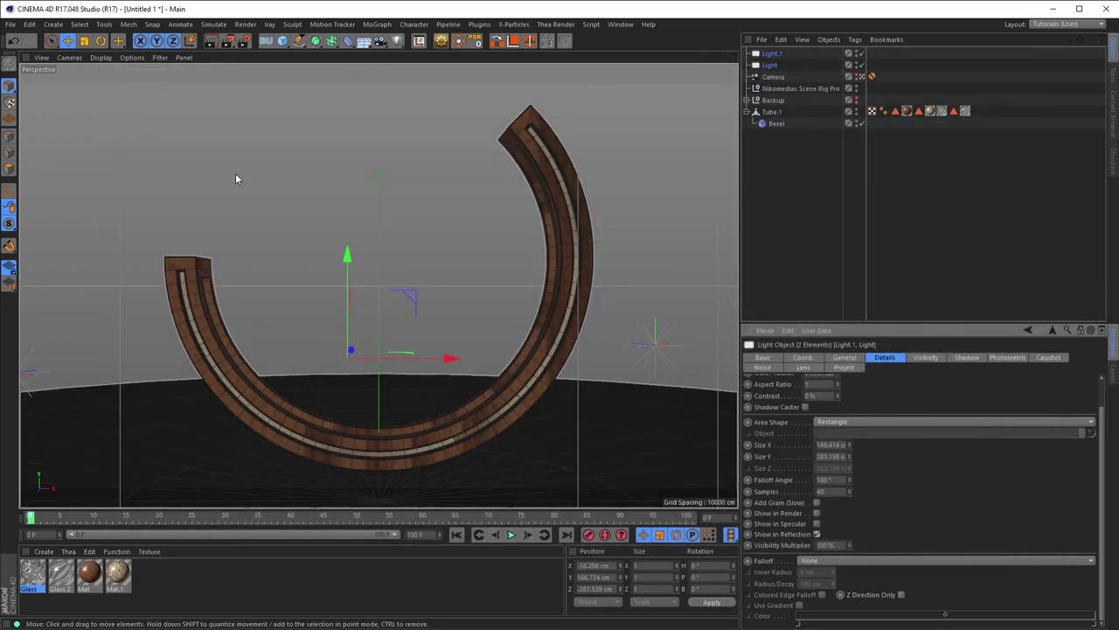
# Make the Middle render setting active with a 1000 px output width.
pyautogui.click(243, 43)
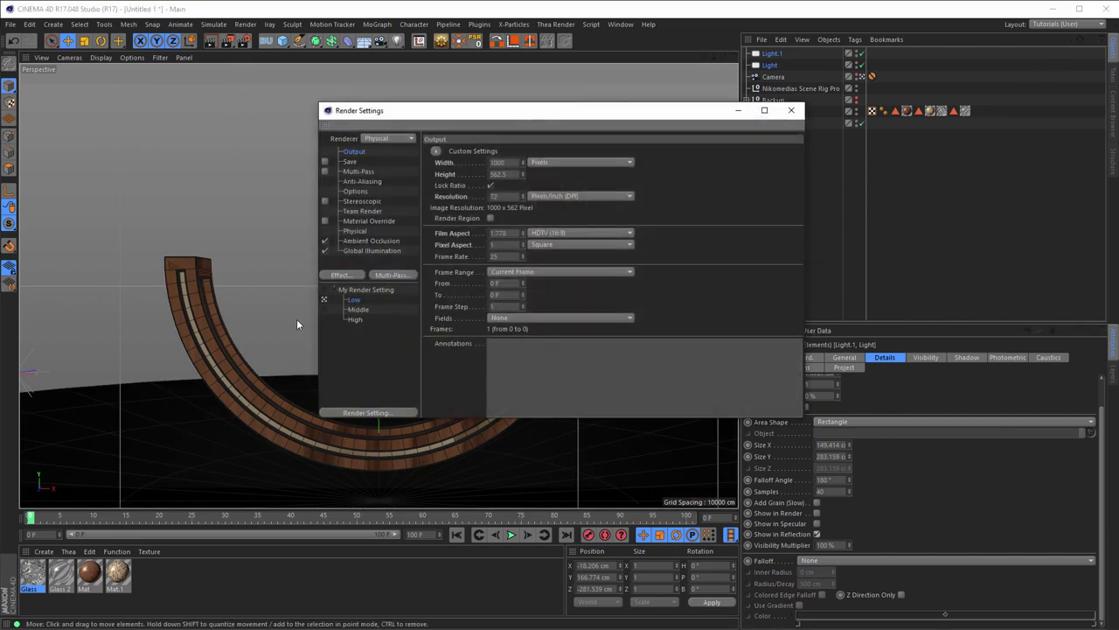
pyautogui.click(355, 231)
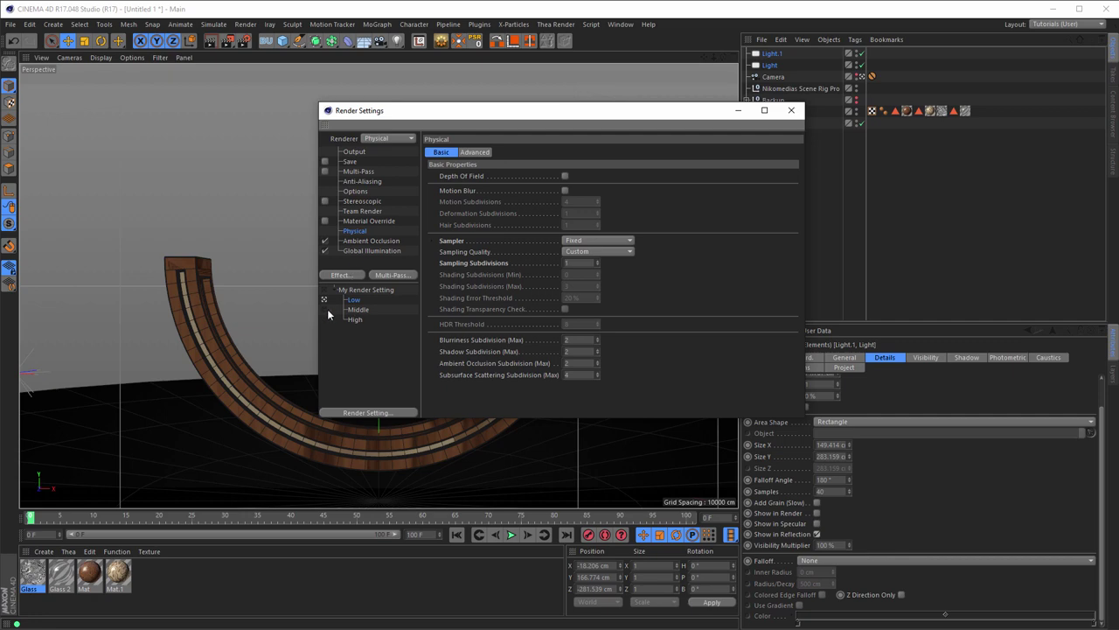
pyautogui.click(355, 311)
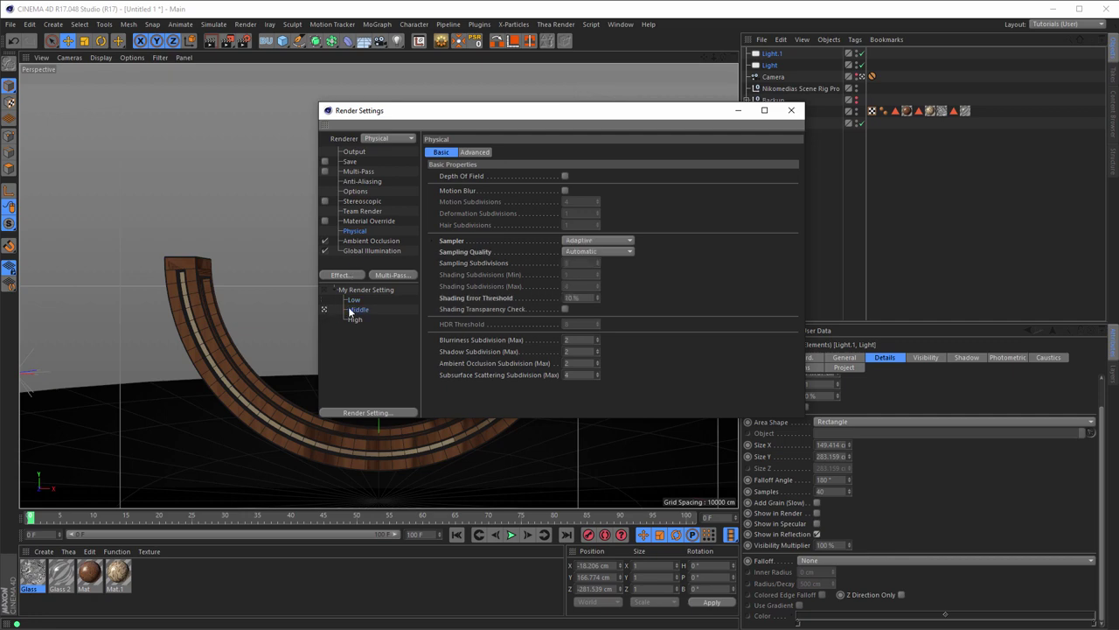
pyautogui.click(354, 153)
pyautogui.write('10')
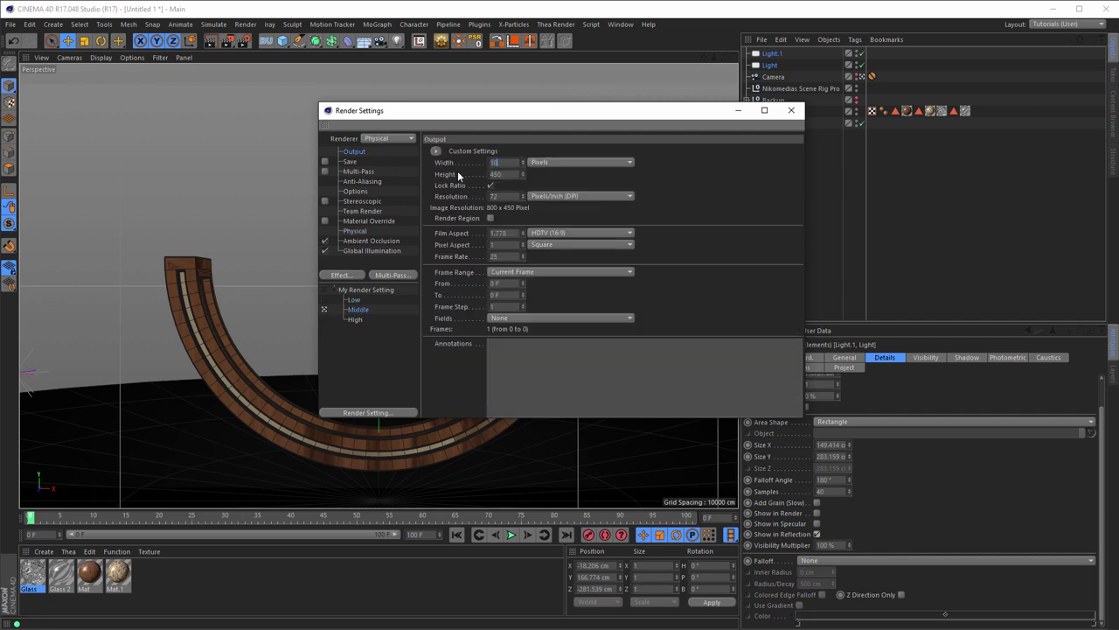
pyautogui.write('0')
pyautogui.press('Return')
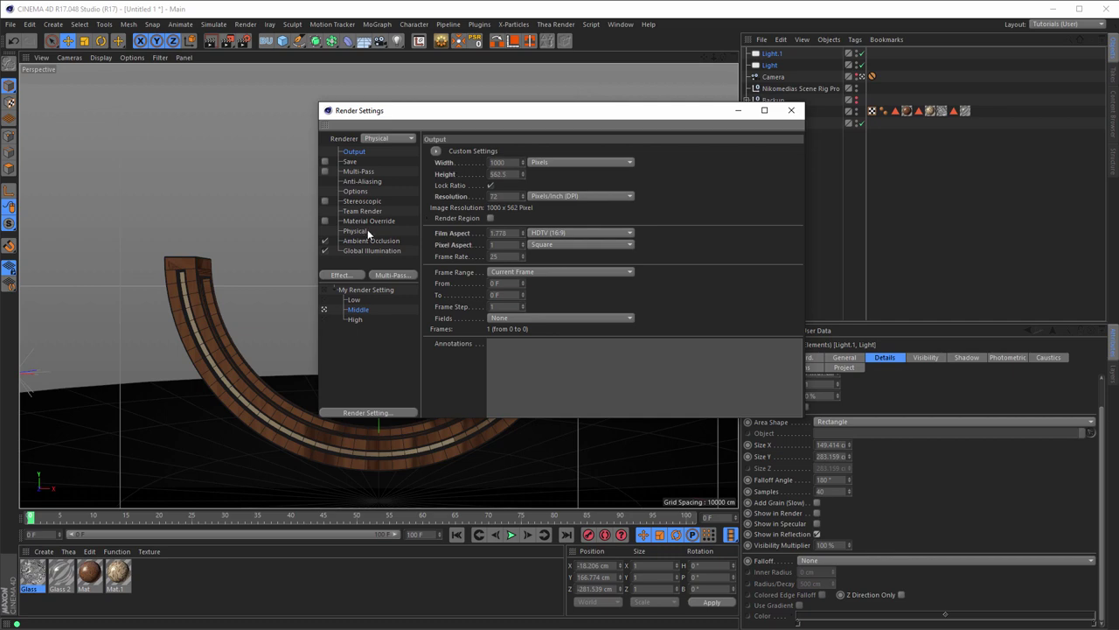
# Turn on Evaluate Transparency for ambient occlusion in the Physical renderer settings.
pyautogui.click(366, 232)
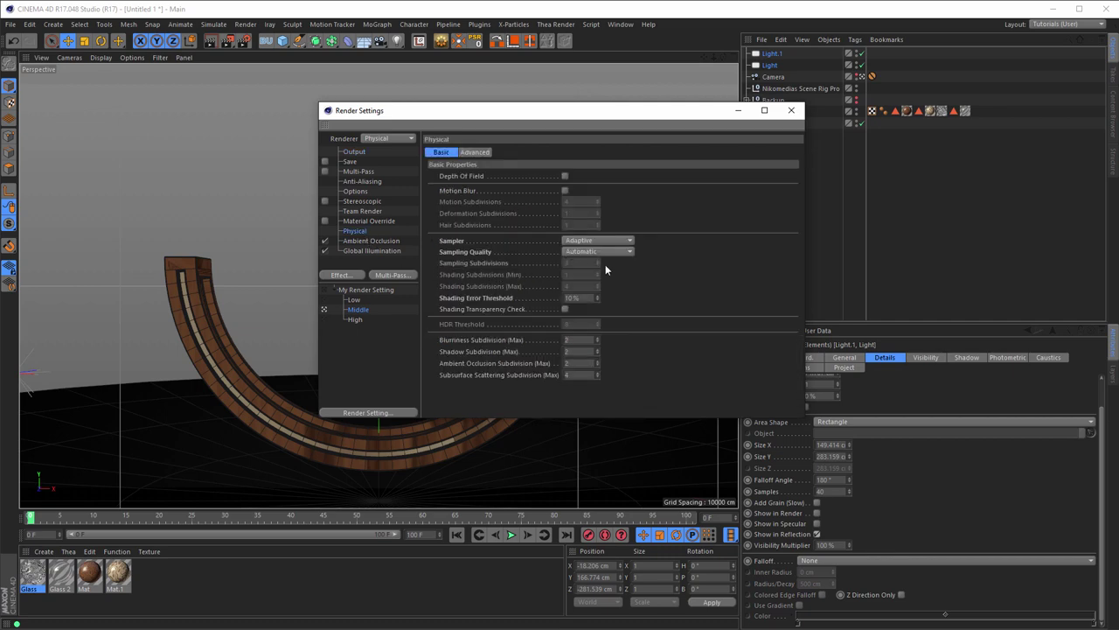
pyautogui.click(374, 241)
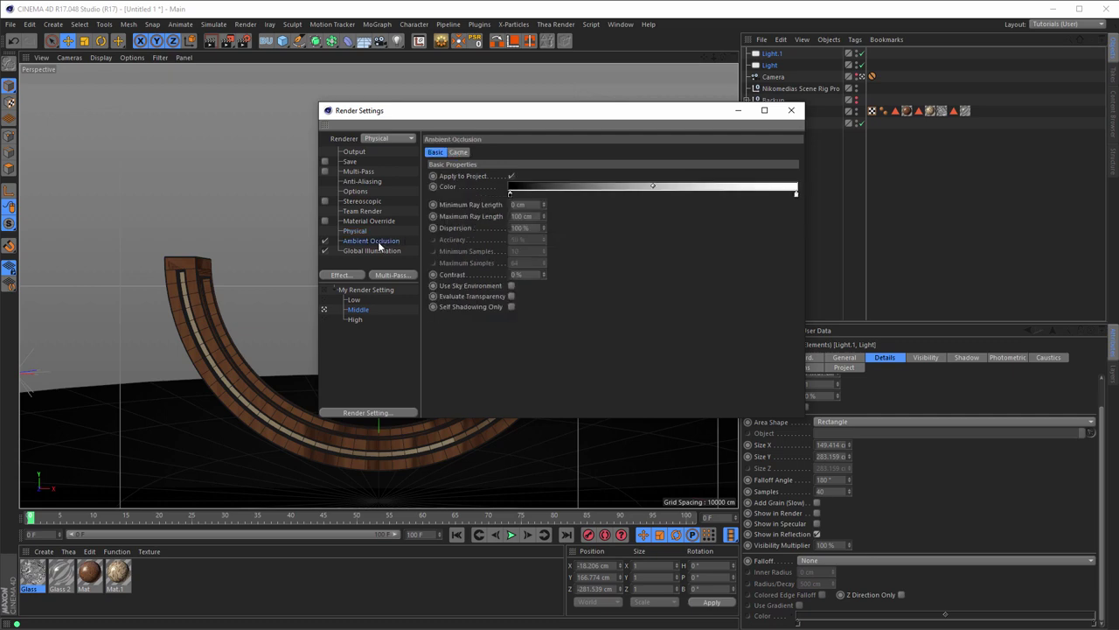
pyautogui.click(513, 296)
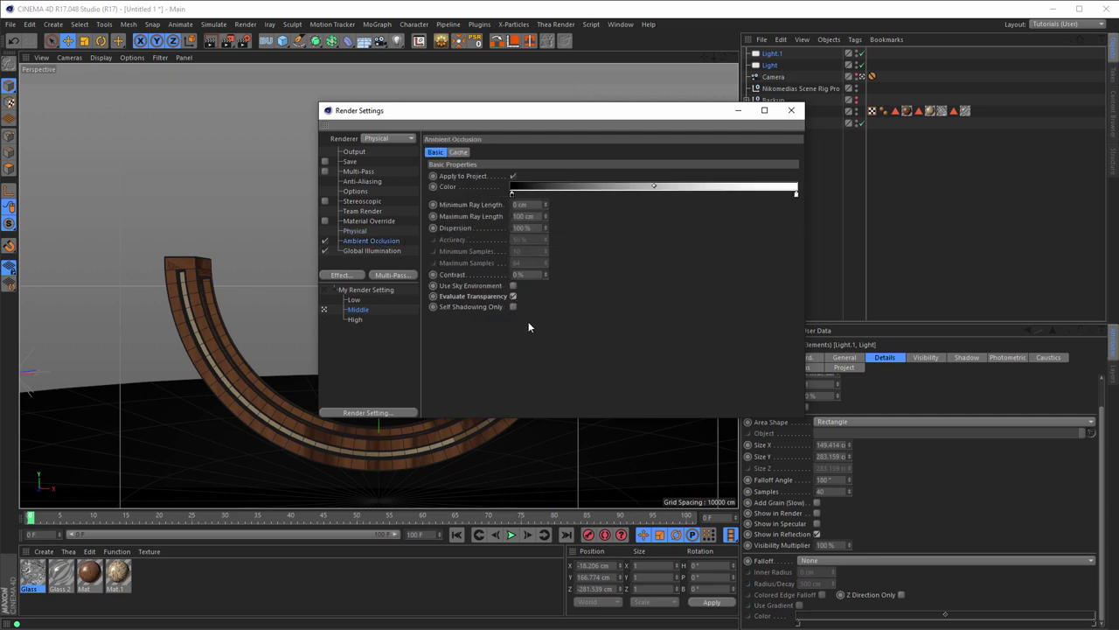
pyautogui.click(353, 252)
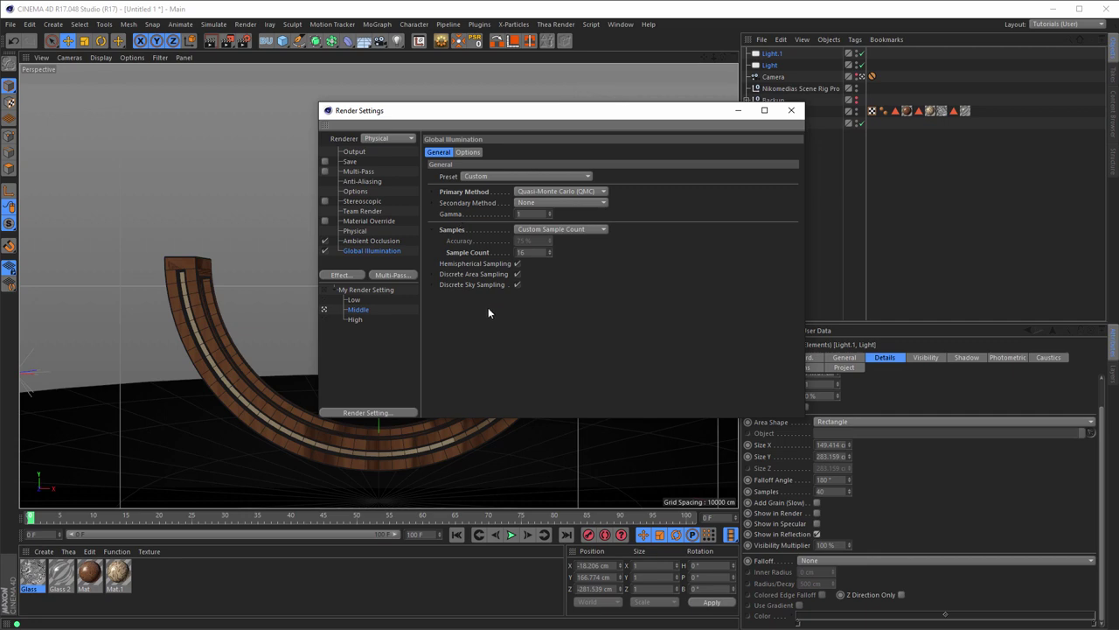
pyautogui.moveTo(532, 115); pyautogui.dragTo(483, 128)
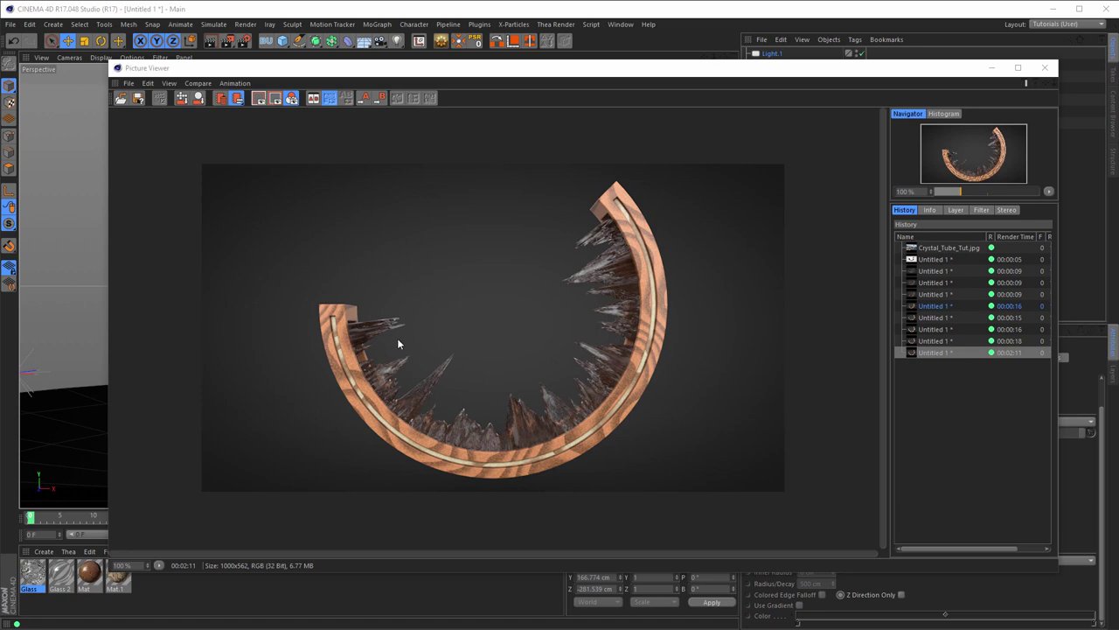
# Close the render viewer, make the Low render setting active, and close Render Settings.
pyautogui.click(1045, 68)
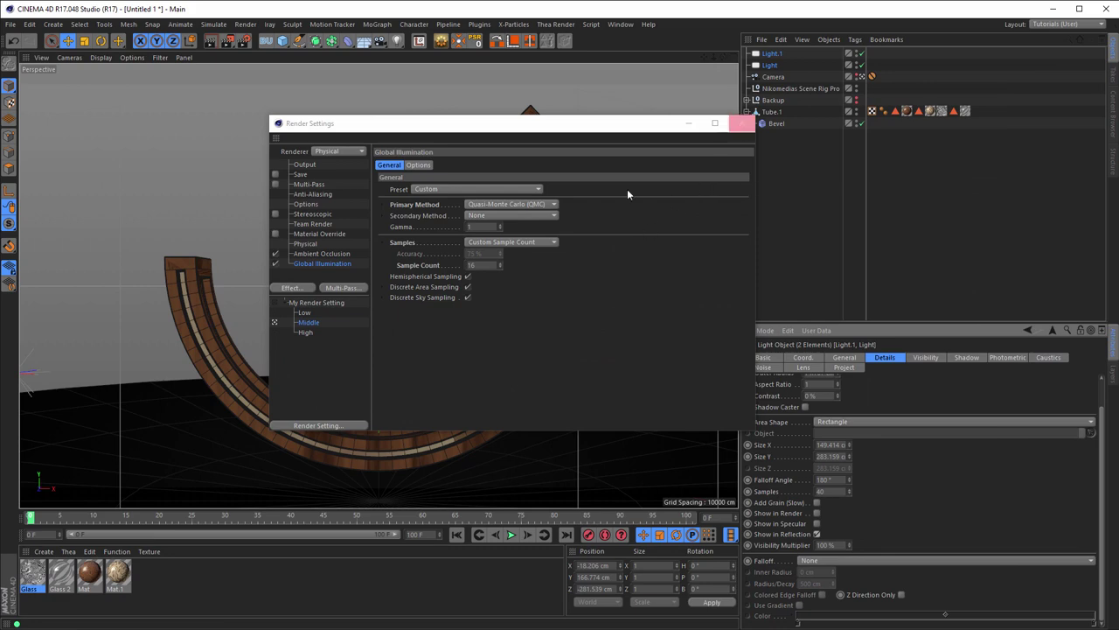
pyautogui.click(304, 312)
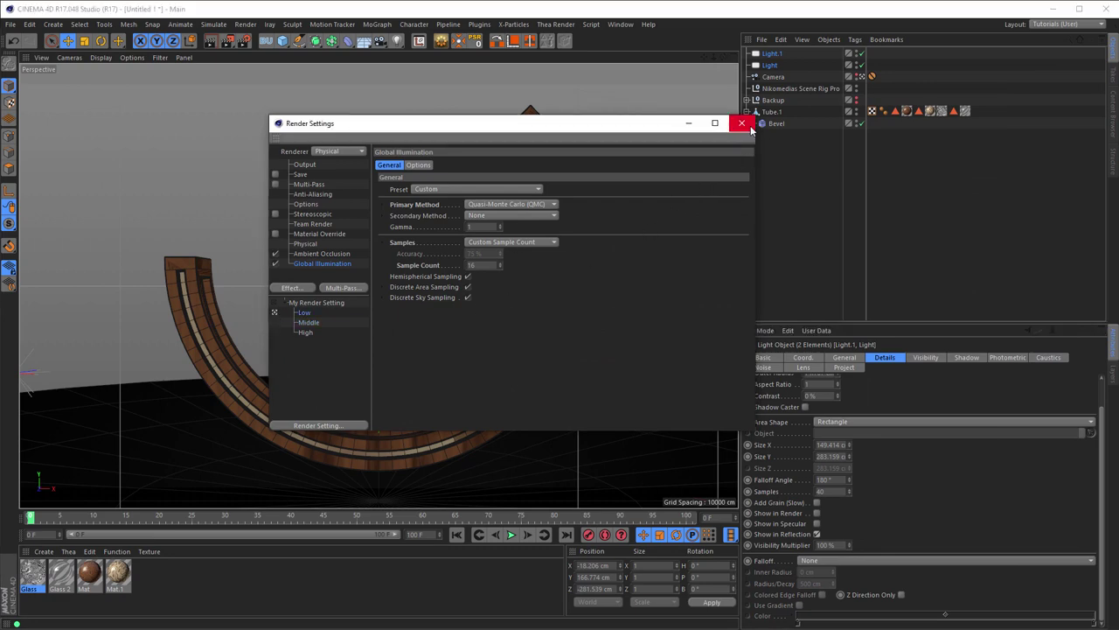
pyautogui.click(741, 124)
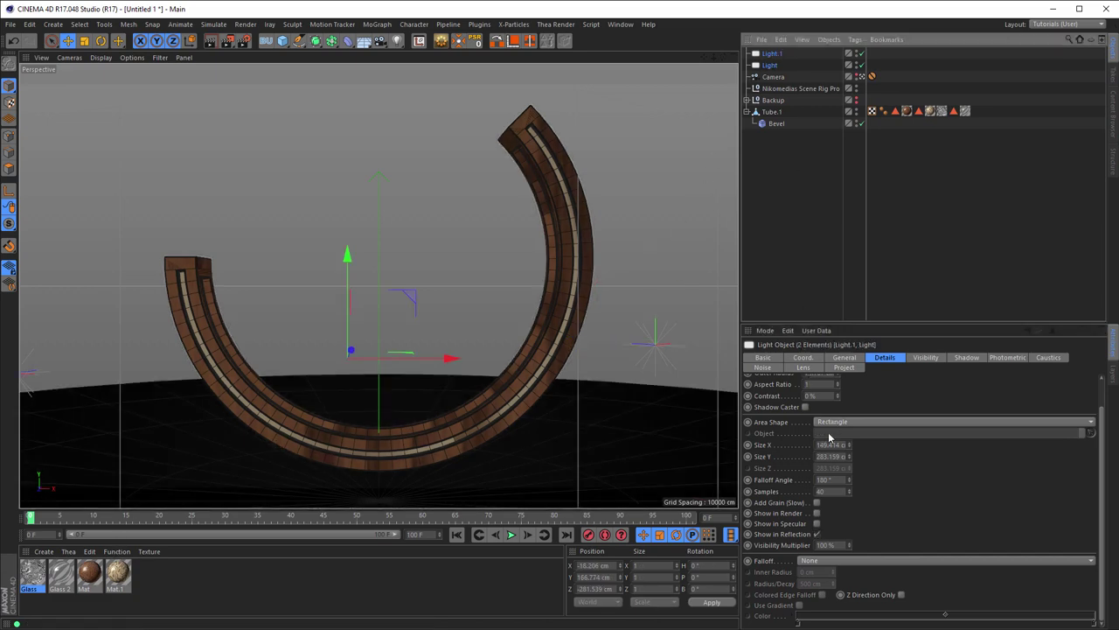
# Set the two area lights' intensity to 70%.
pyautogui.click(843, 358)
pyautogui.doubleClick(819, 460)
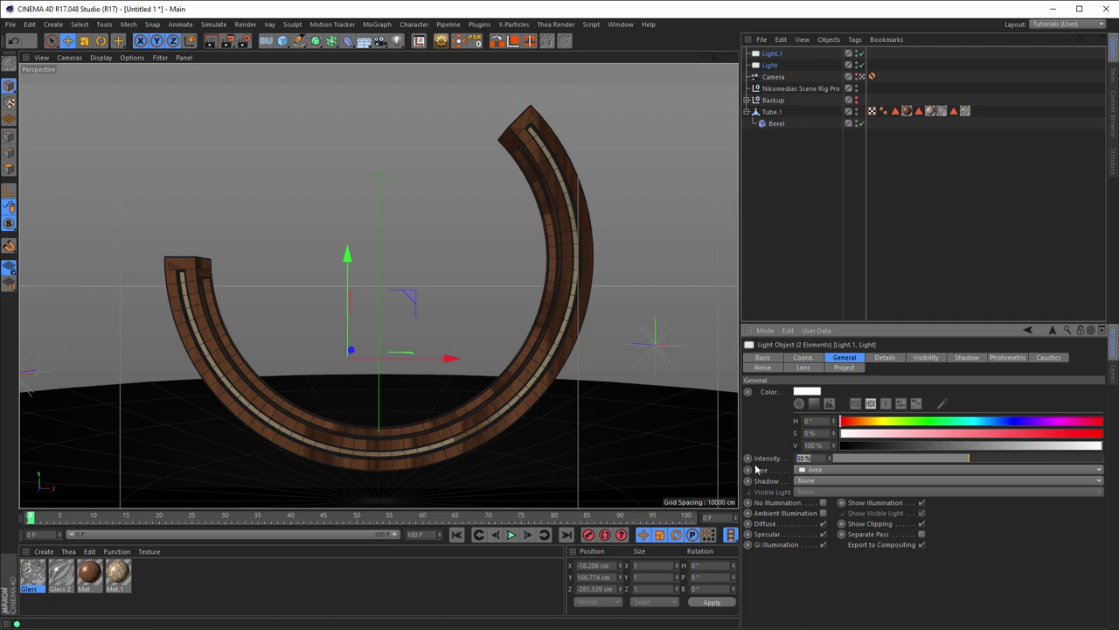
pyautogui.write('70')
pyautogui.press('Return')
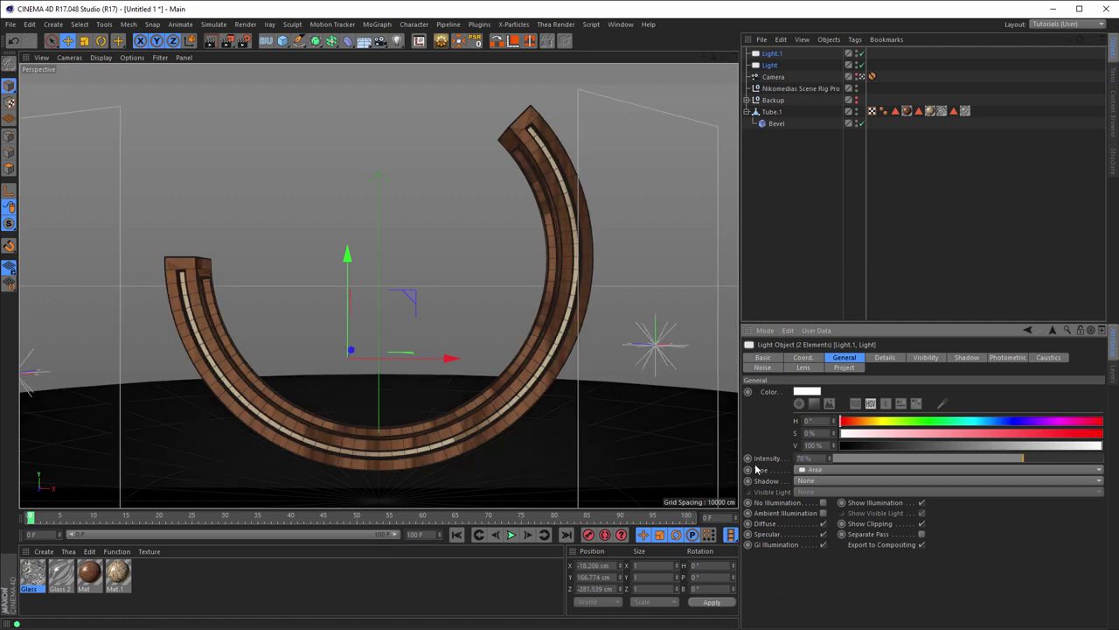
# Set the Glass material's Reflectance Layer 1 reflection strength to 110%.
pyautogui.click(32, 577)
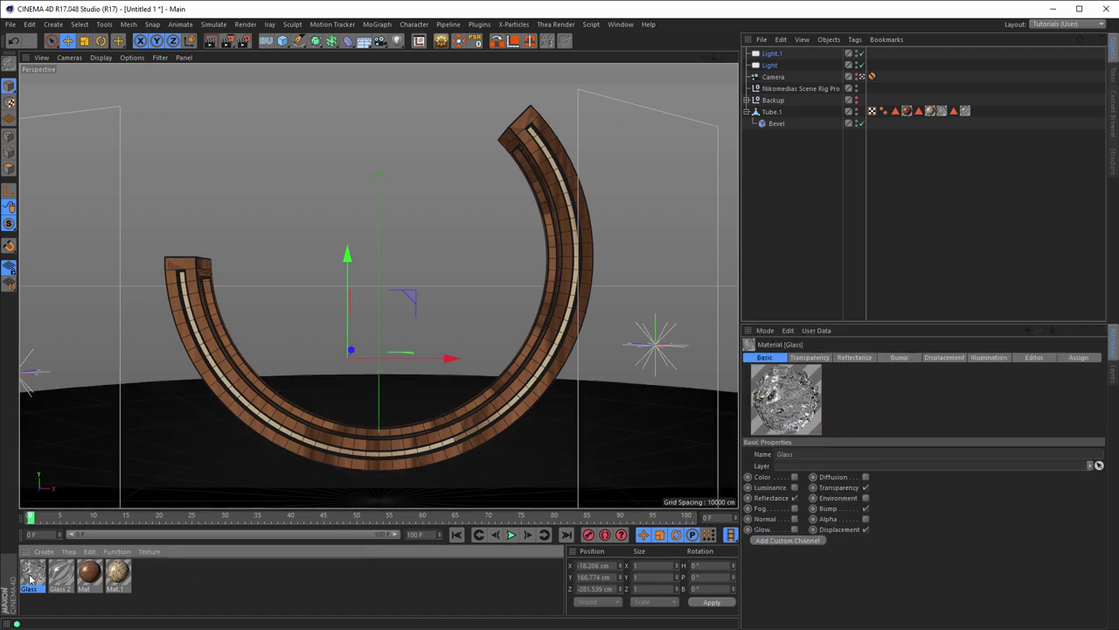
pyautogui.doubleClick(31, 577)
pyautogui.moveTo(262, 84); pyautogui.dragTo(752, 86)
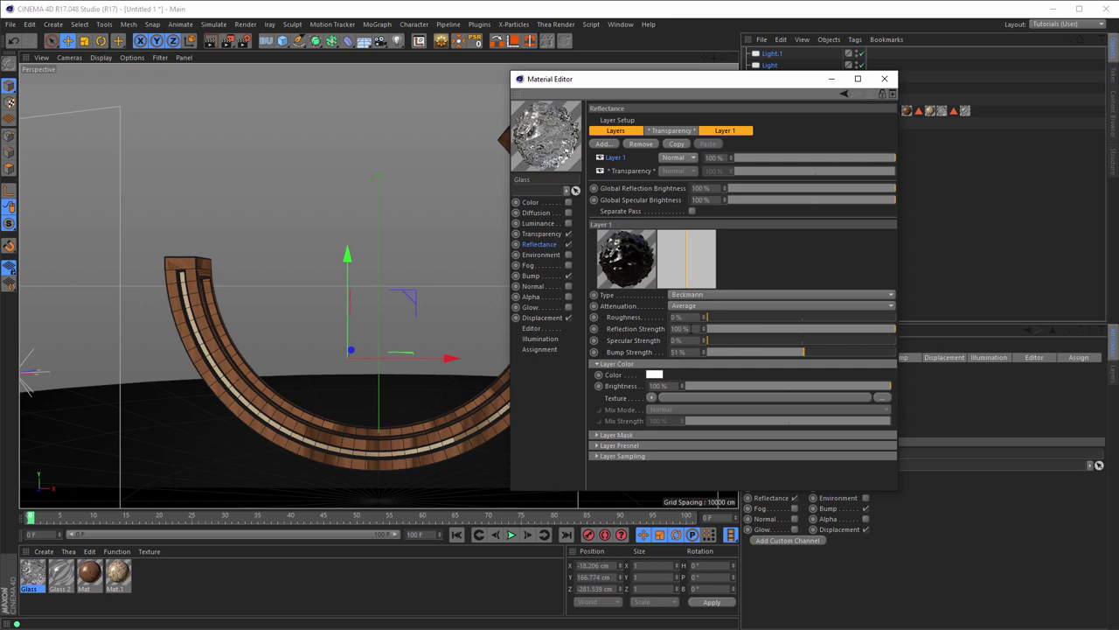
pyautogui.click(691, 328)
pyautogui.write('110')
pyautogui.press('Return')
# Set the Glass layer colour brightness to 110%, view Transparency, and render a test.
pyautogui.click(660, 386)
pyautogui.write('110')
pyautogui.press('Return')
pyautogui.click(544, 234)
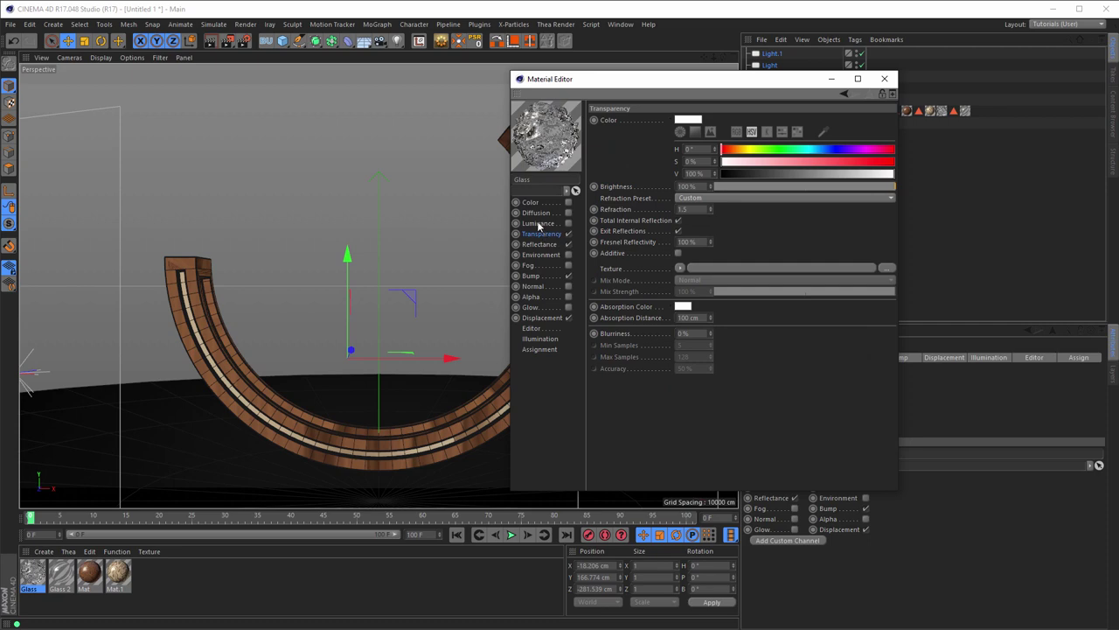
pyautogui.hotkey('shift', 'r')
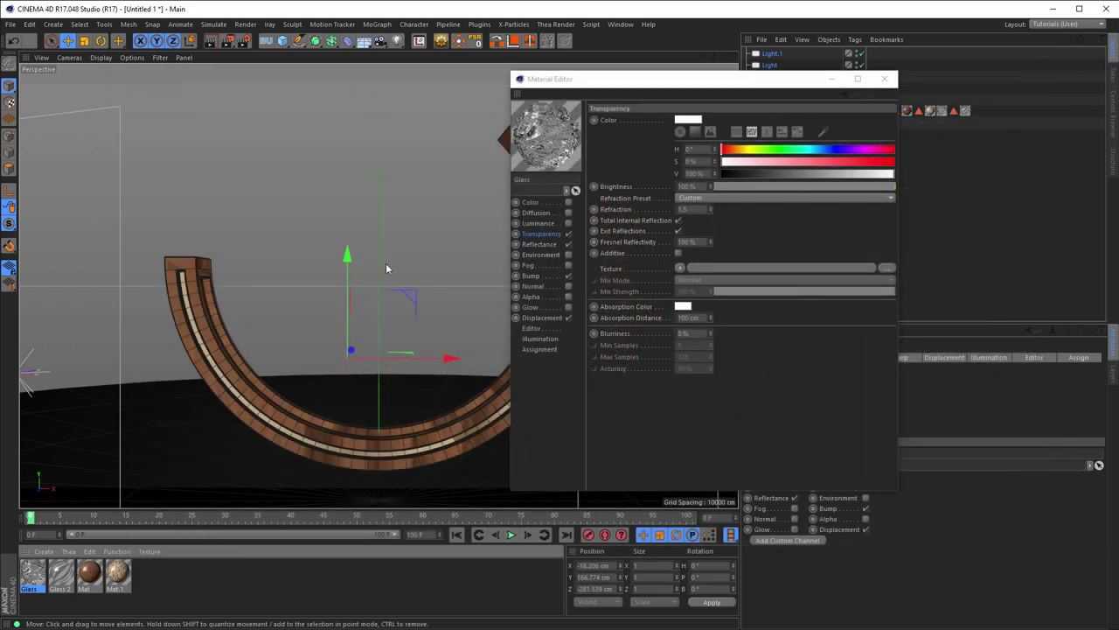
# Uncheck Global Illumination in Render Settings and render a quicker test image.
pyautogui.click(244, 41)
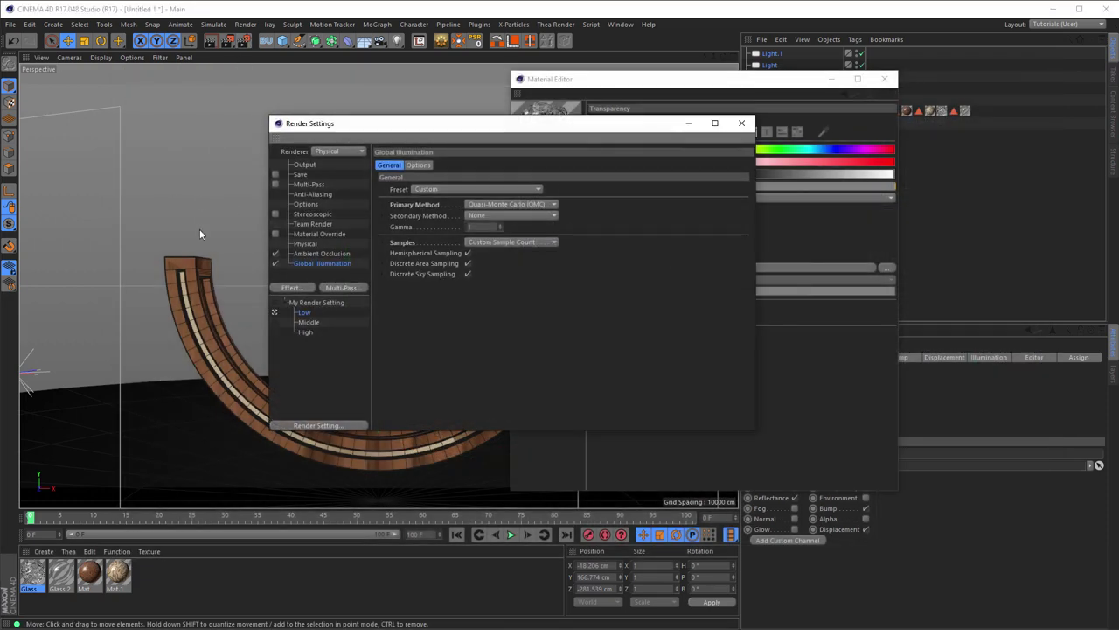
pyautogui.click(276, 264)
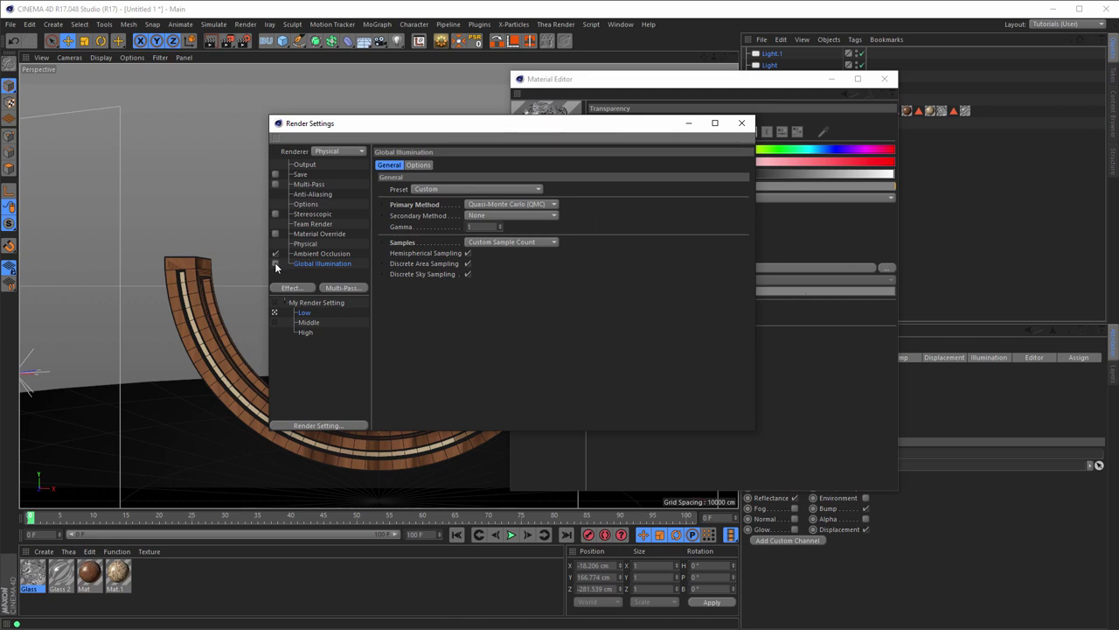
pyautogui.click(275, 264)
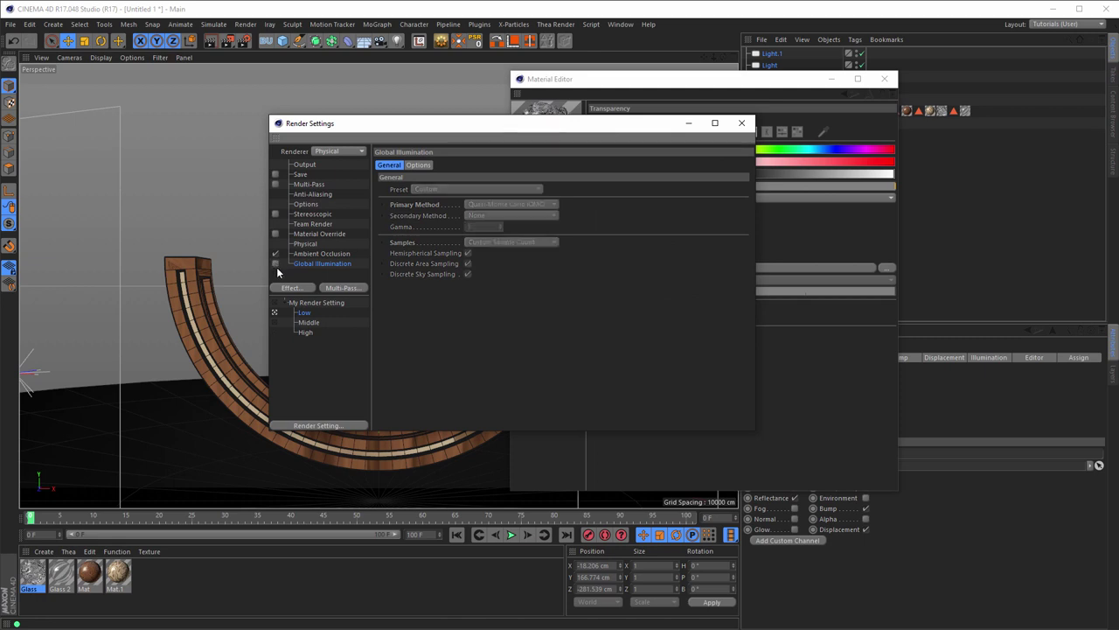
pyautogui.hotkey('shift', 'r')
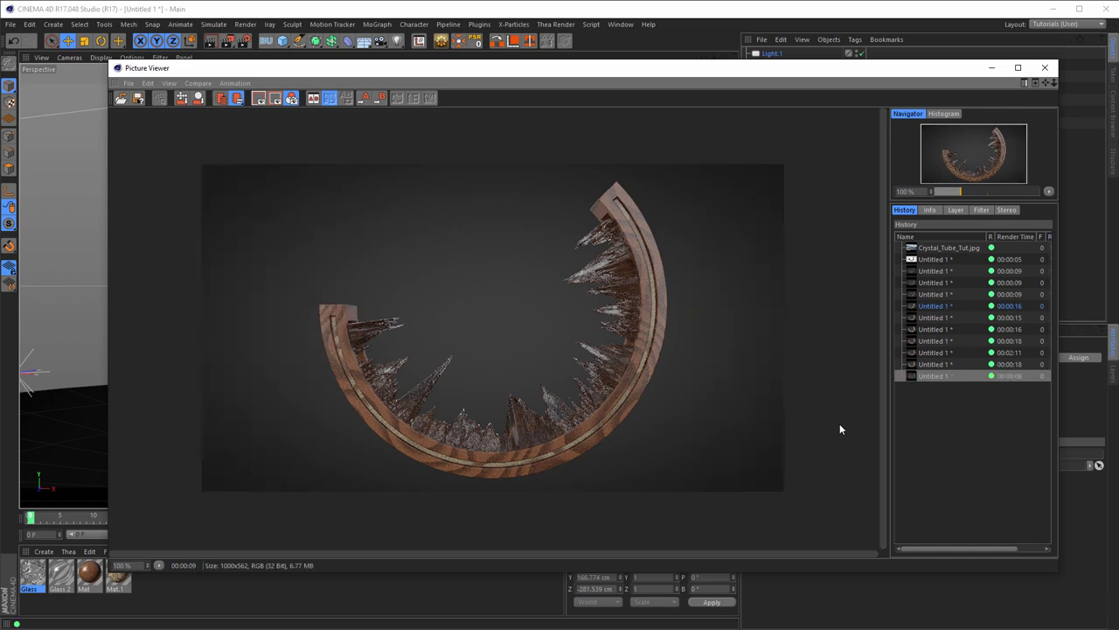
# Compare the earlier brighter render with the latest darker one in the Picture Viewer history.
pyautogui.click(926, 366)
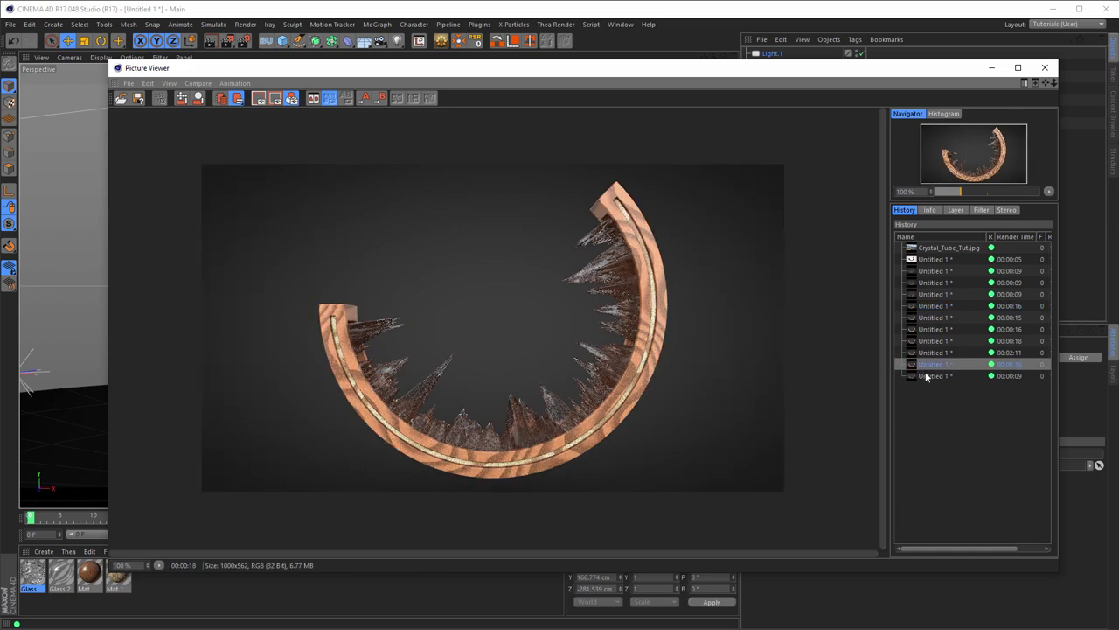
pyautogui.click(927, 376)
pyautogui.click(928, 353)
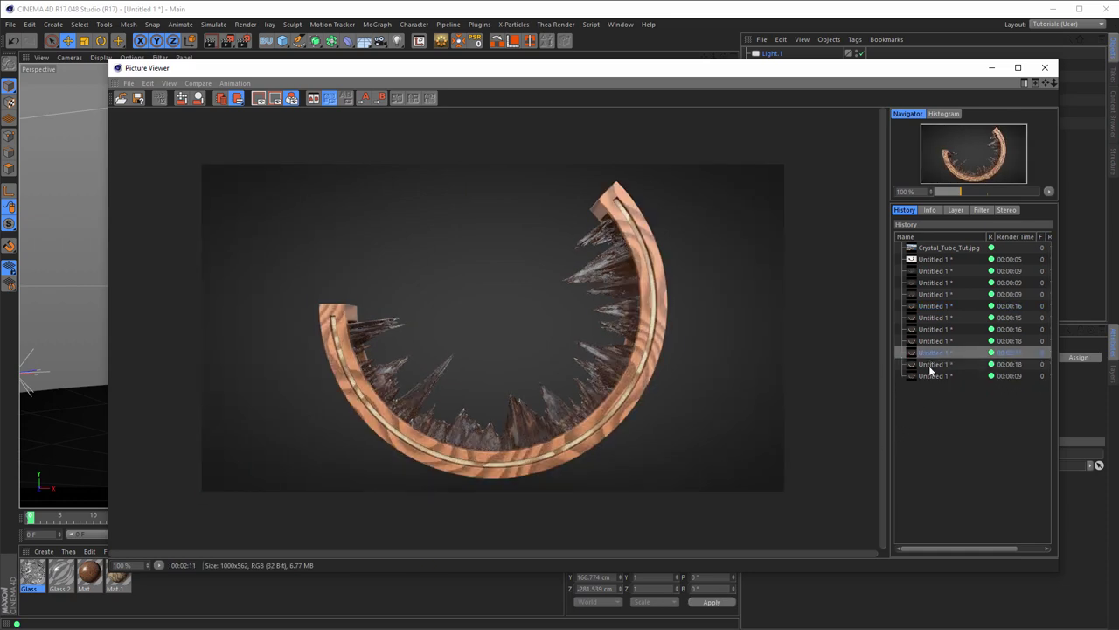
pyautogui.click(929, 364)
pyautogui.click(929, 376)
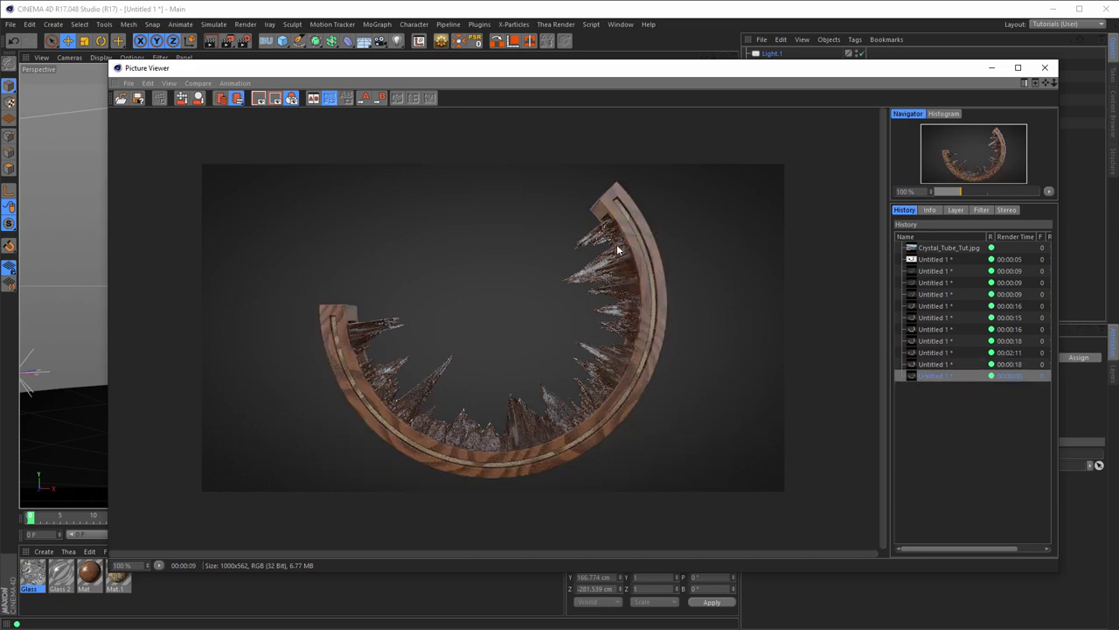
# Re-enable Global Illumination, disable ambient occlusion, and render the scene again.
pyautogui.moveTo(632, 67); pyautogui.dragTo(847, 50)
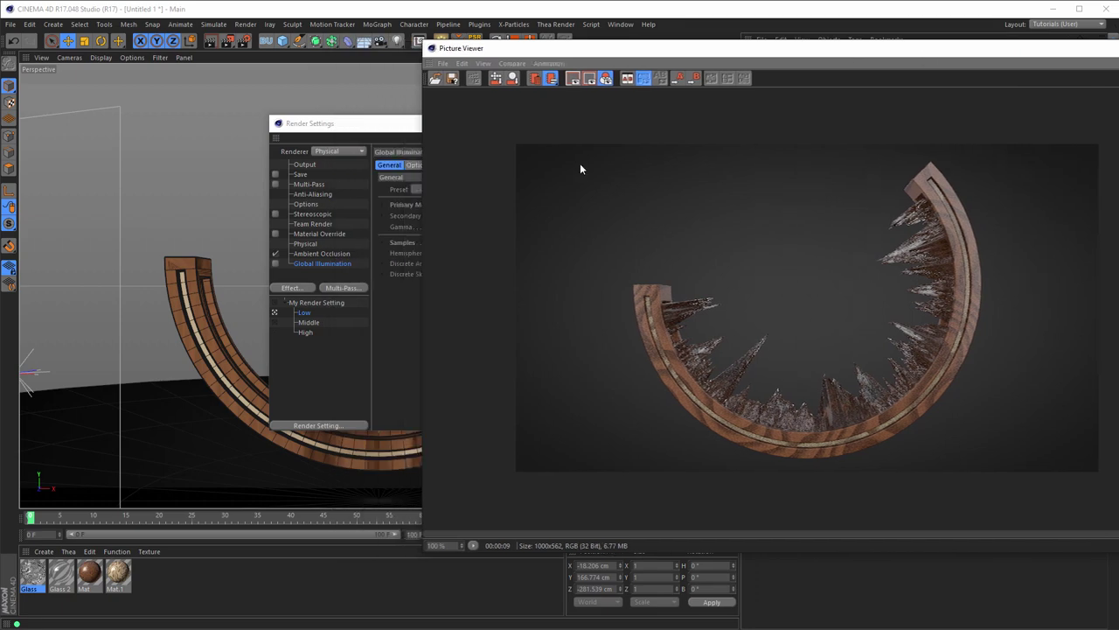
pyautogui.click(278, 268)
pyautogui.click(275, 254)
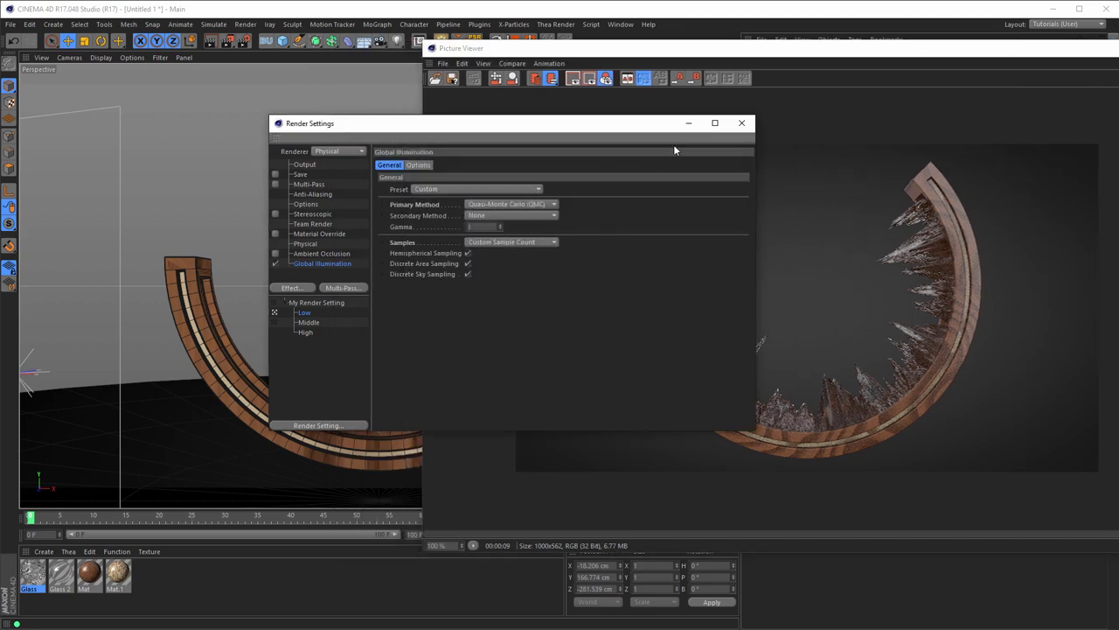
pyautogui.moveTo(809, 63); pyautogui.dragTo(561, 48)
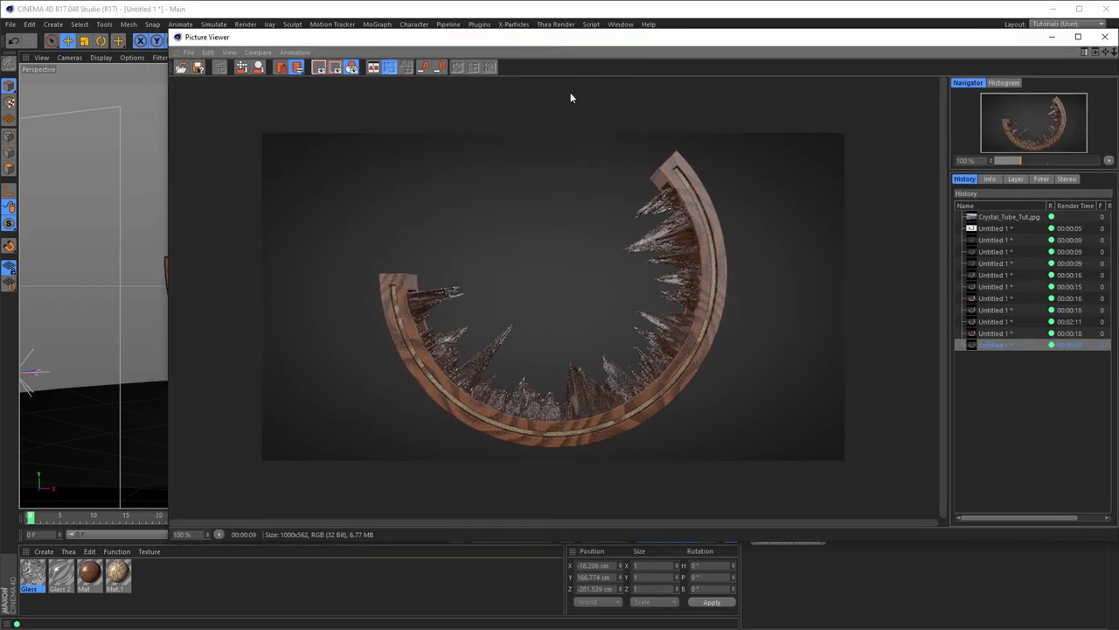
pyautogui.hotkey('shift', 'r')
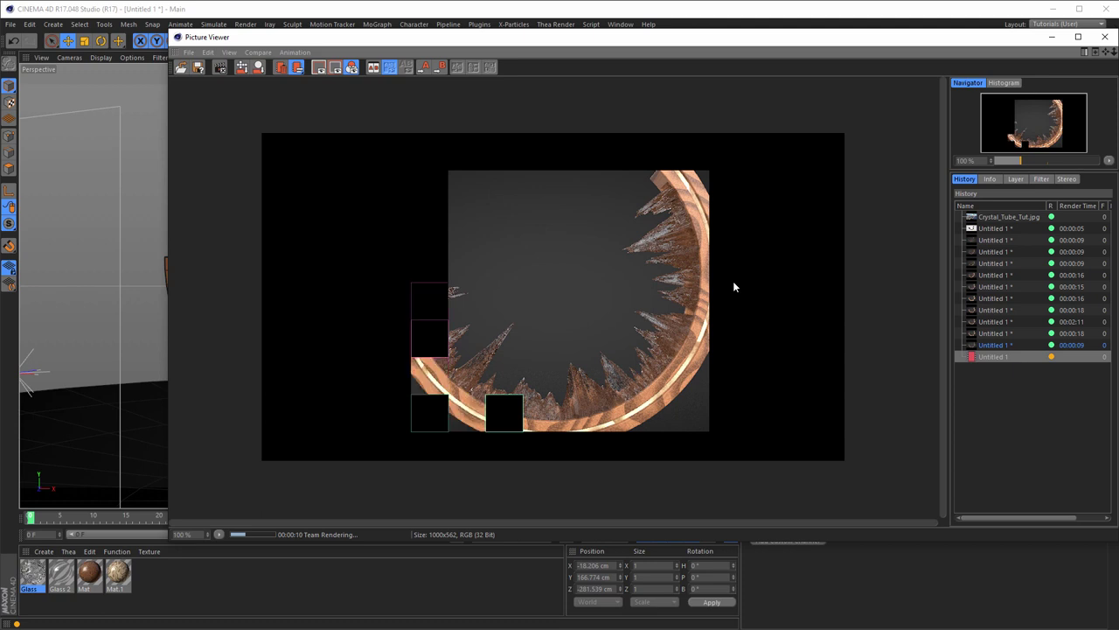
# Compare the new render against an earlier history entry, then close the Picture Viewer.
pyautogui.click(999, 336)
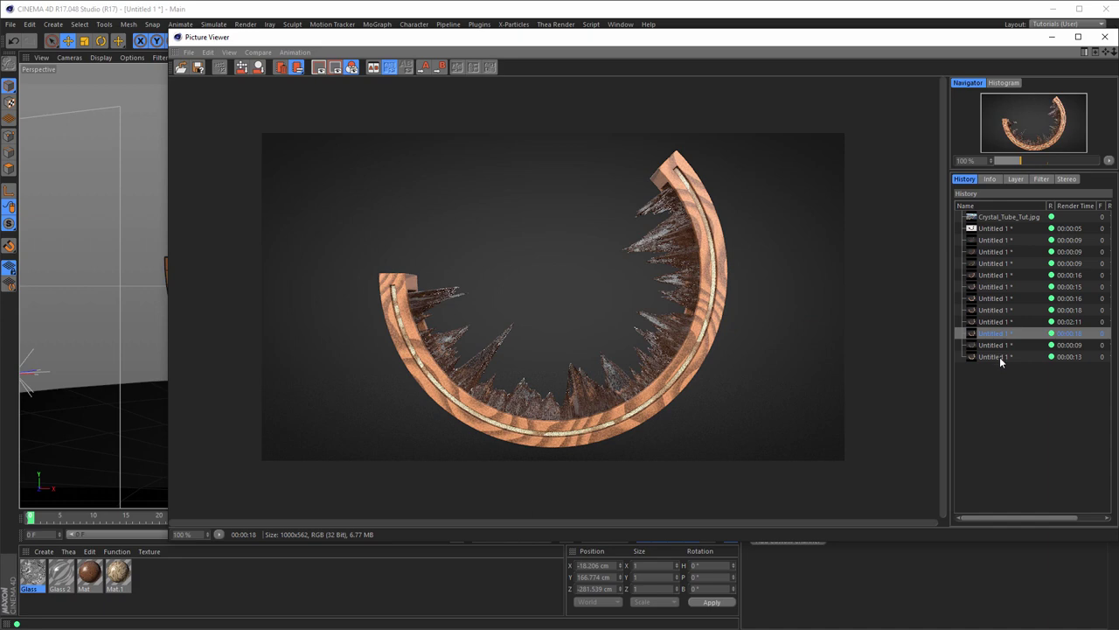
pyautogui.click(1002, 359)
pyautogui.click(998, 335)
pyautogui.click(1104, 38)
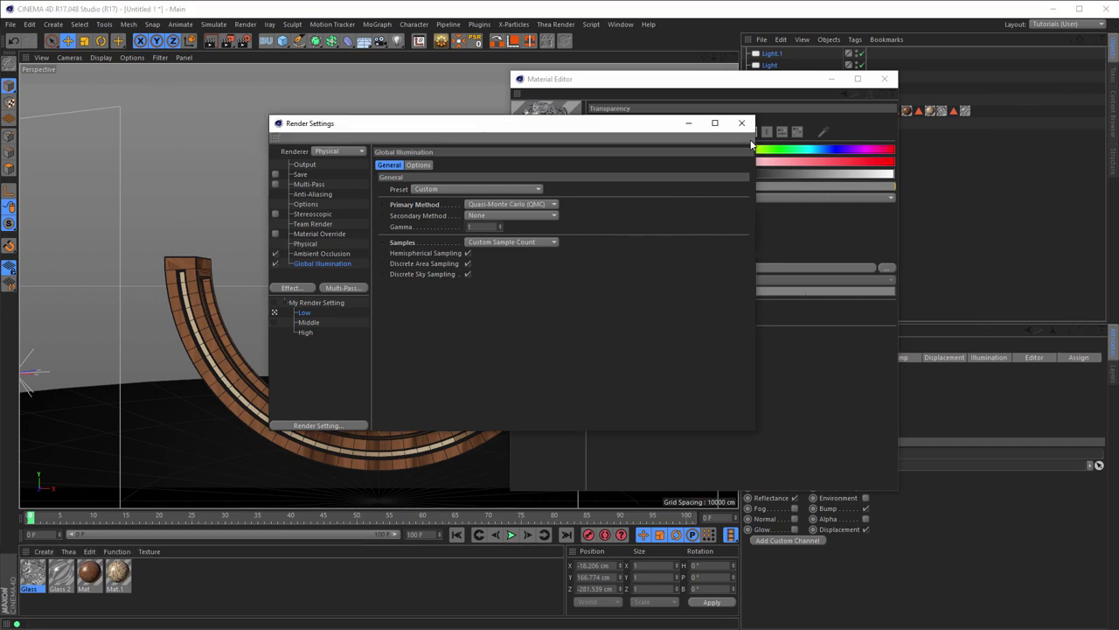
# Close the Render Settings and Material Editor windows.
pyautogui.click(742, 123)
pyautogui.moveTo(691, 86); pyautogui.dragTo(757, 99)
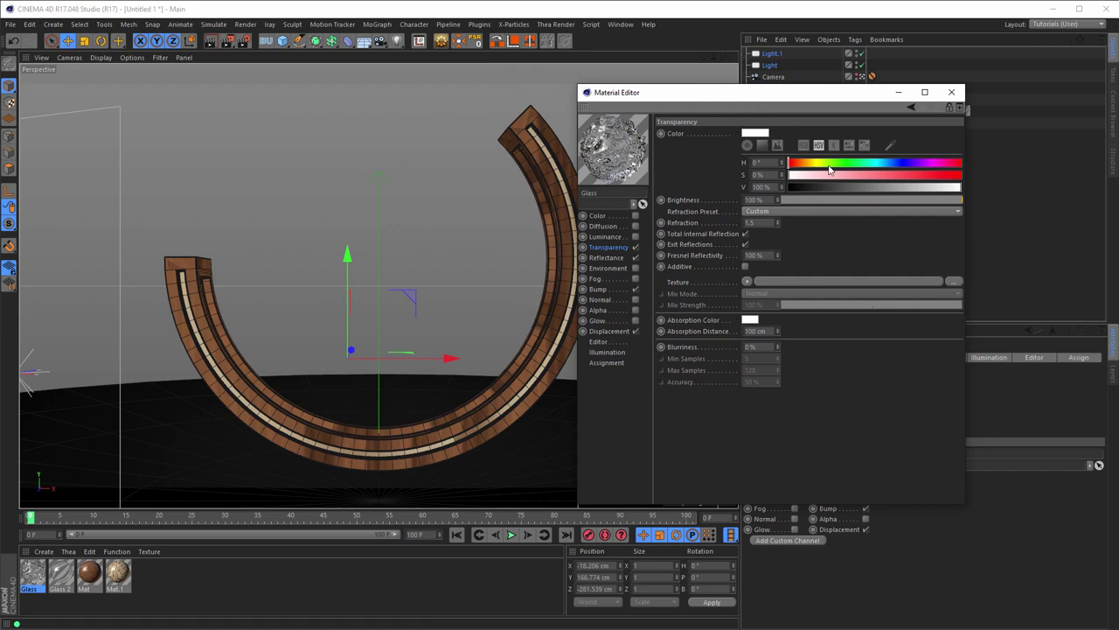
pyautogui.click(951, 92)
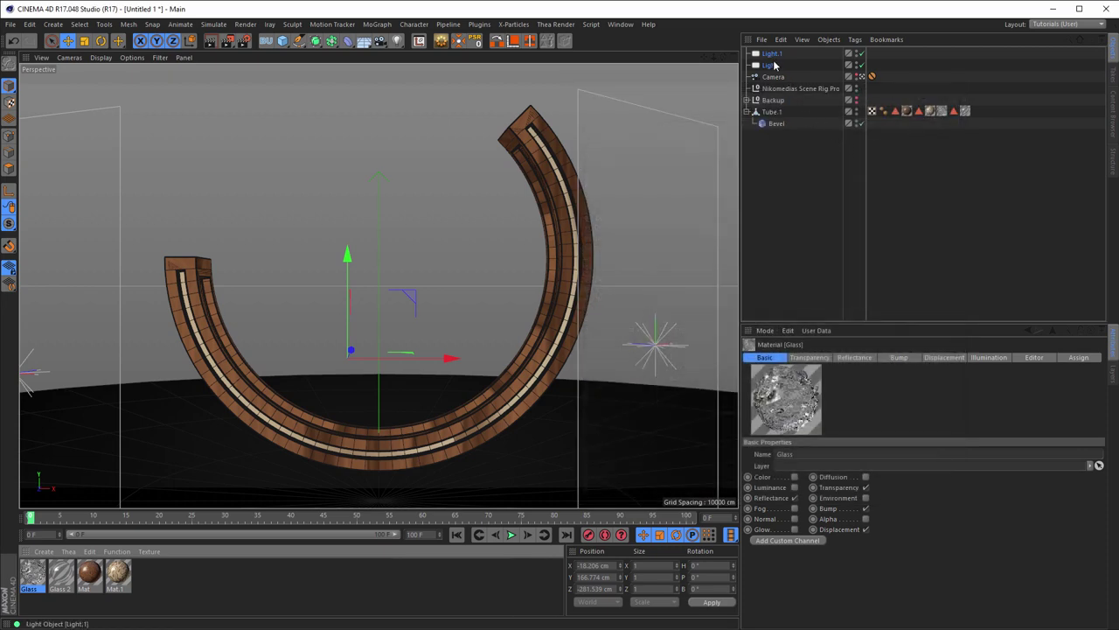
# Set the scene rig's HDRI Reflection Brightness to 40% and start a new render.
pyautogui.click(785, 91)
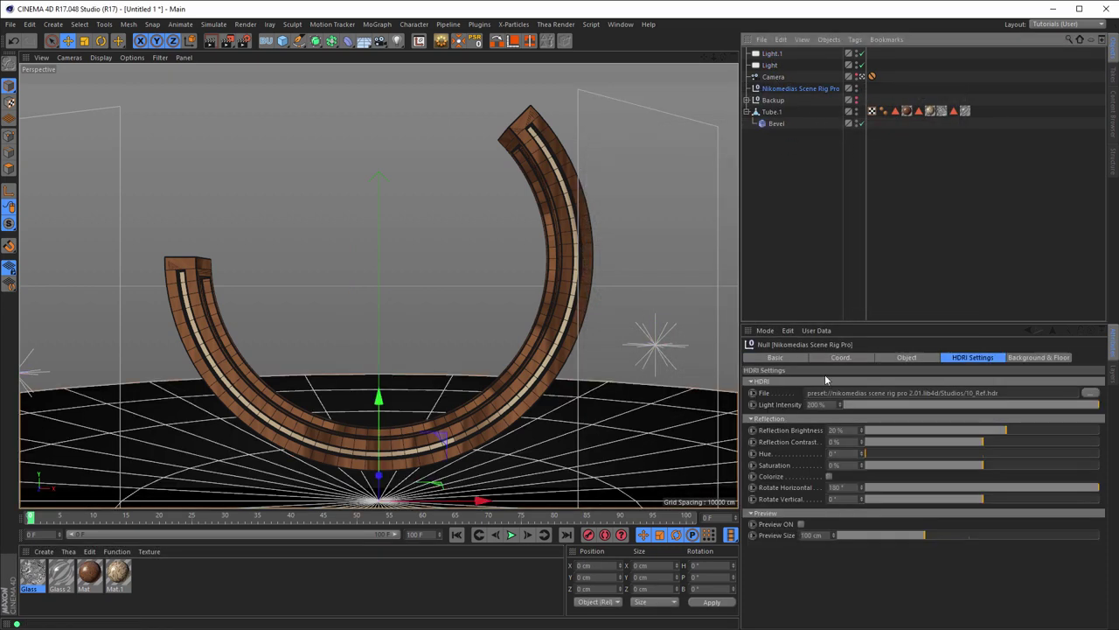
pyautogui.click(864, 432)
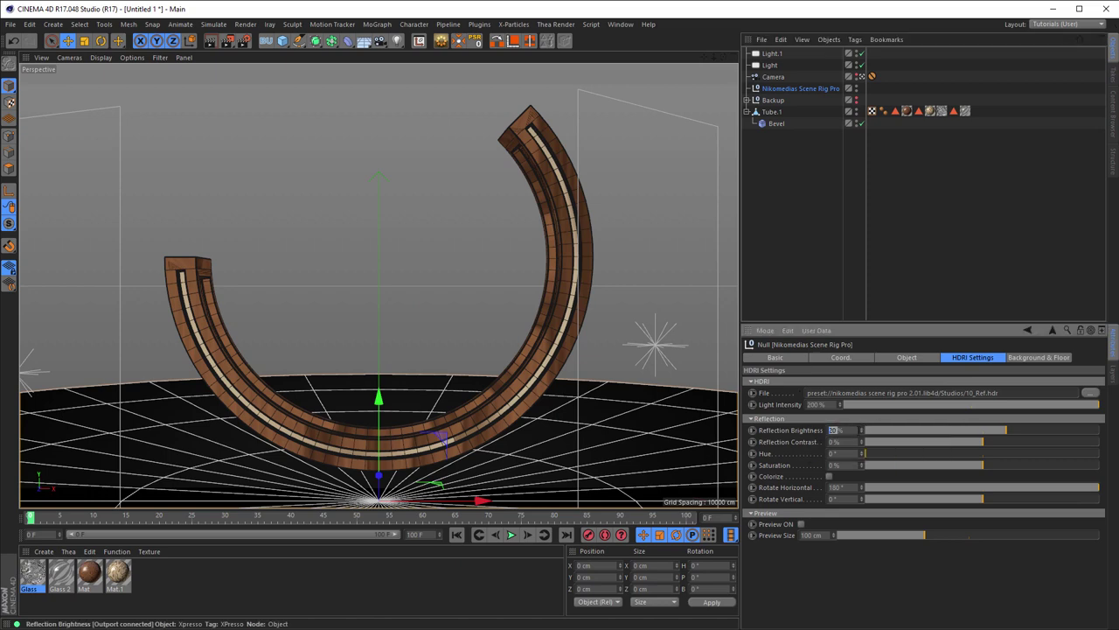
pyautogui.write('40')
pyautogui.press('Return')
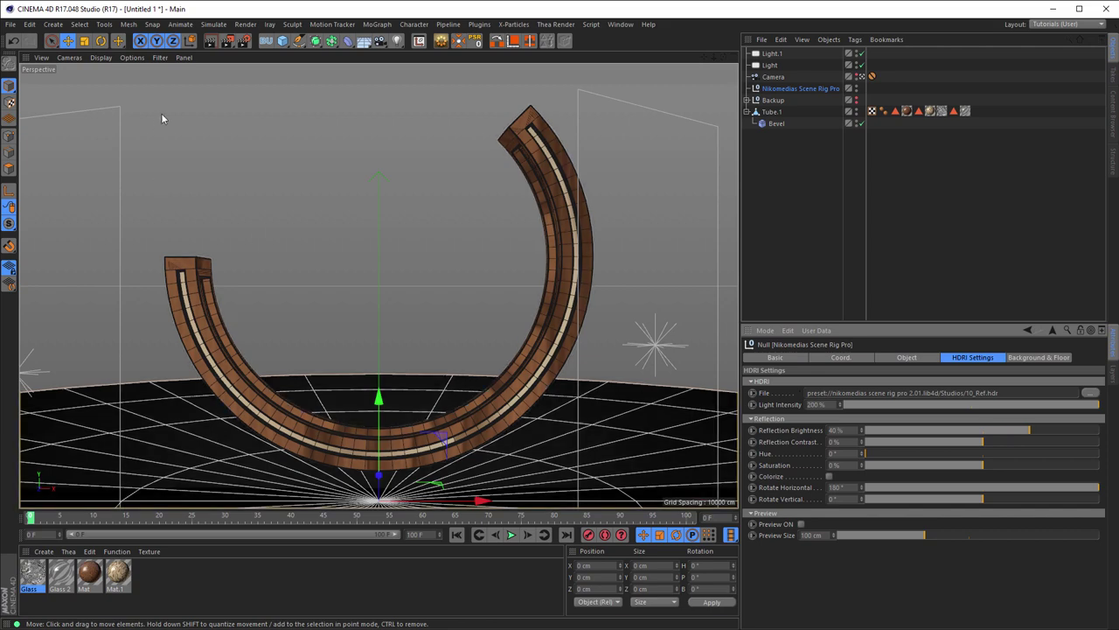
pyautogui.hotkey('shift', 'r')
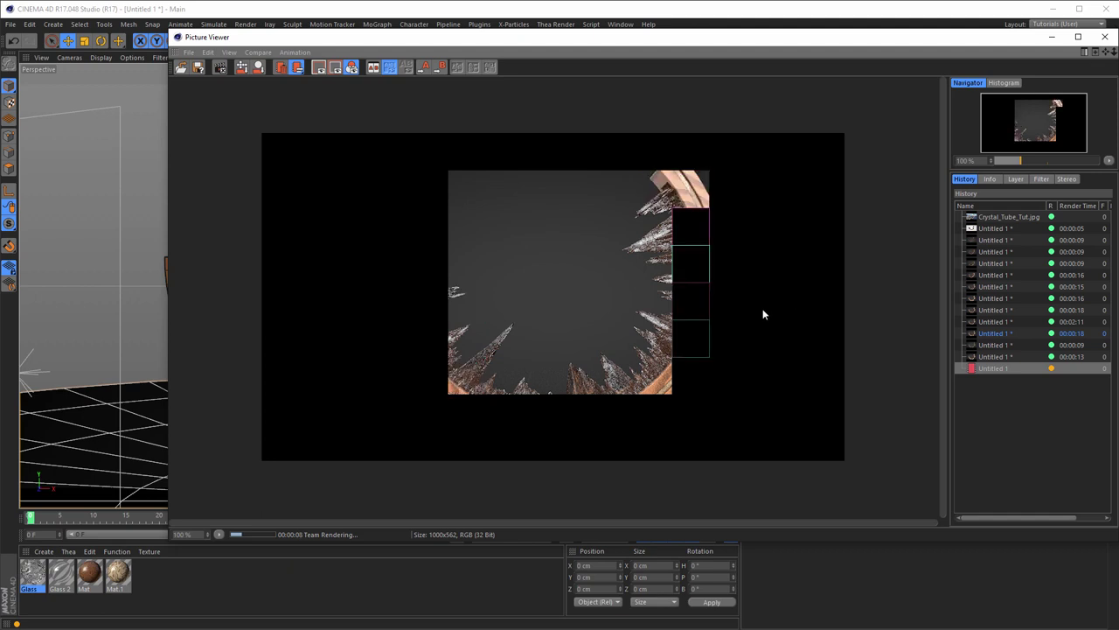
# Compare the in-progress render with the earlier 00:00:18 render, ending on the latest 00:00:19 render.
pyautogui.click(984, 357)
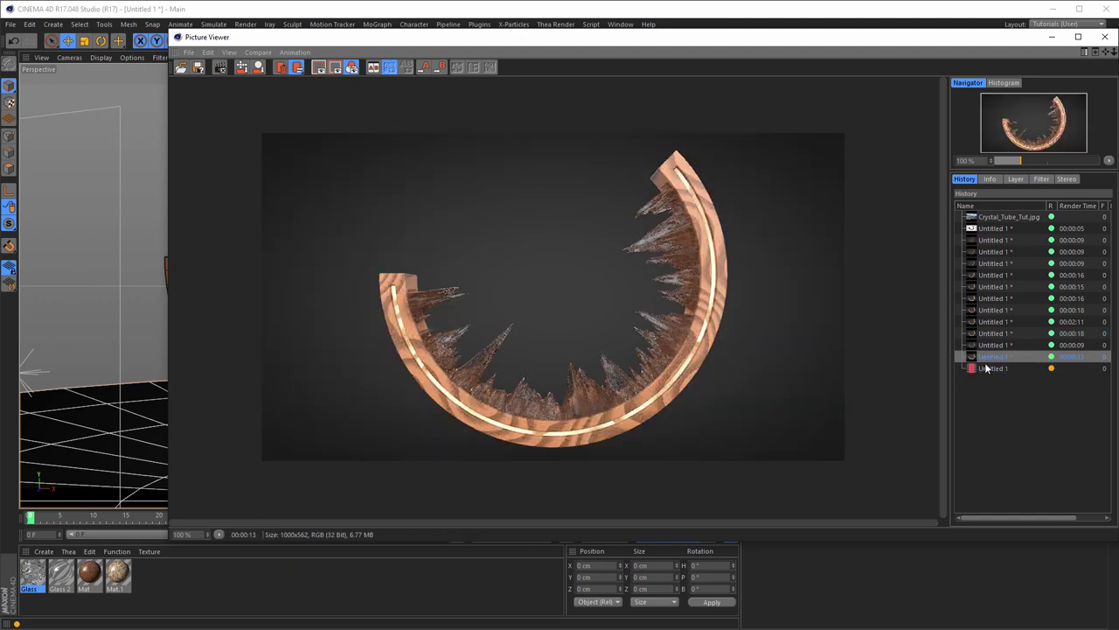
pyautogui.click(987, 369)
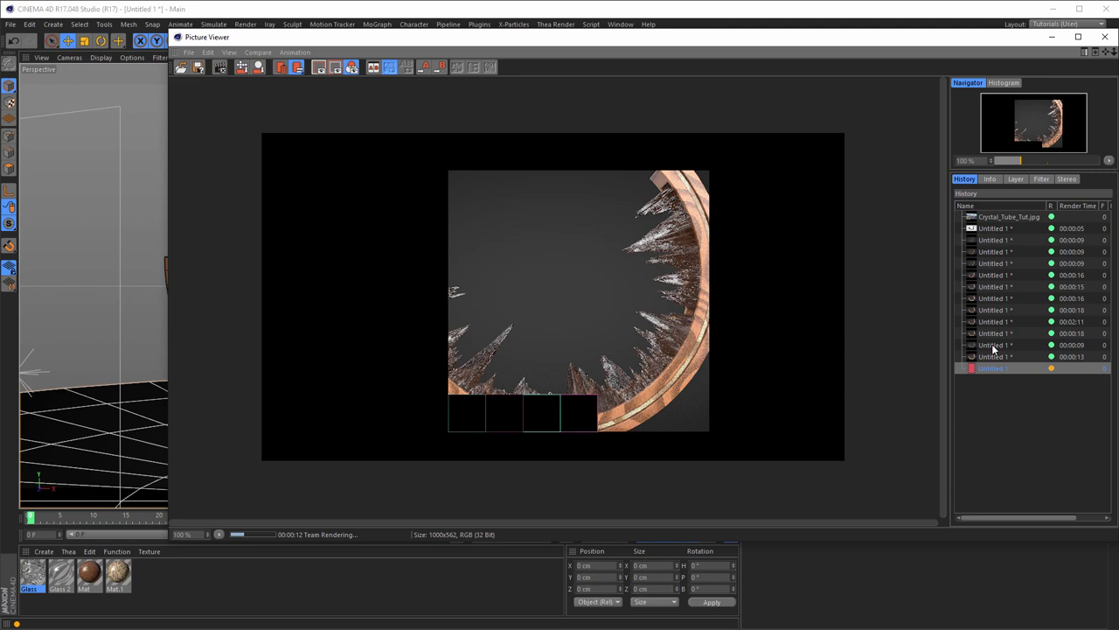
pyautogui.click(992, 345)
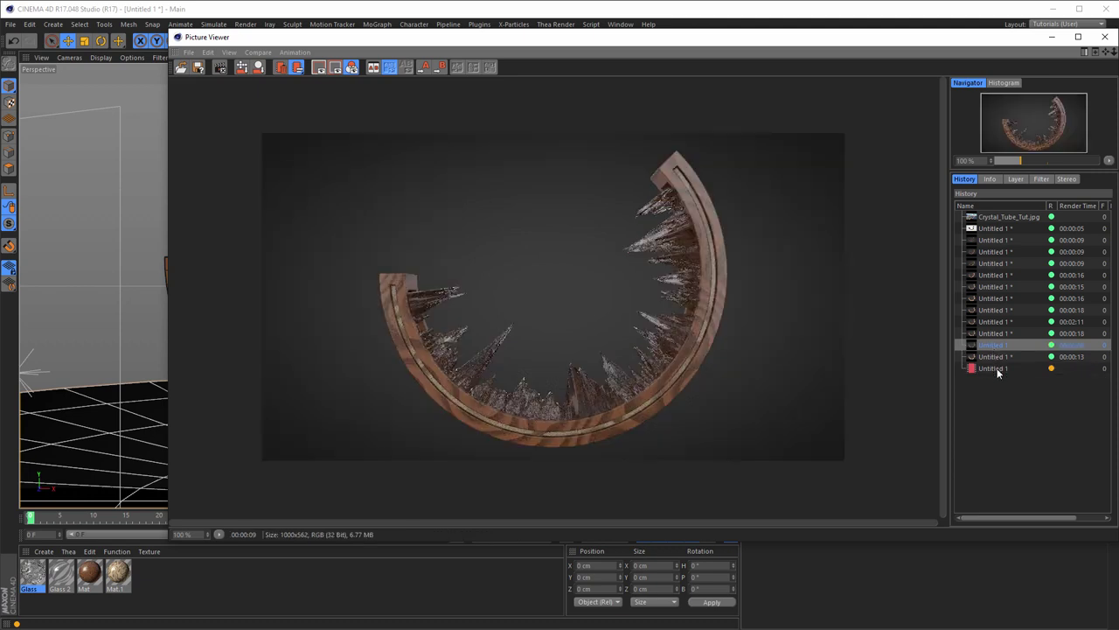
pyautogui.click(998, 368)
pyautogui.doubleClick(997, 333)
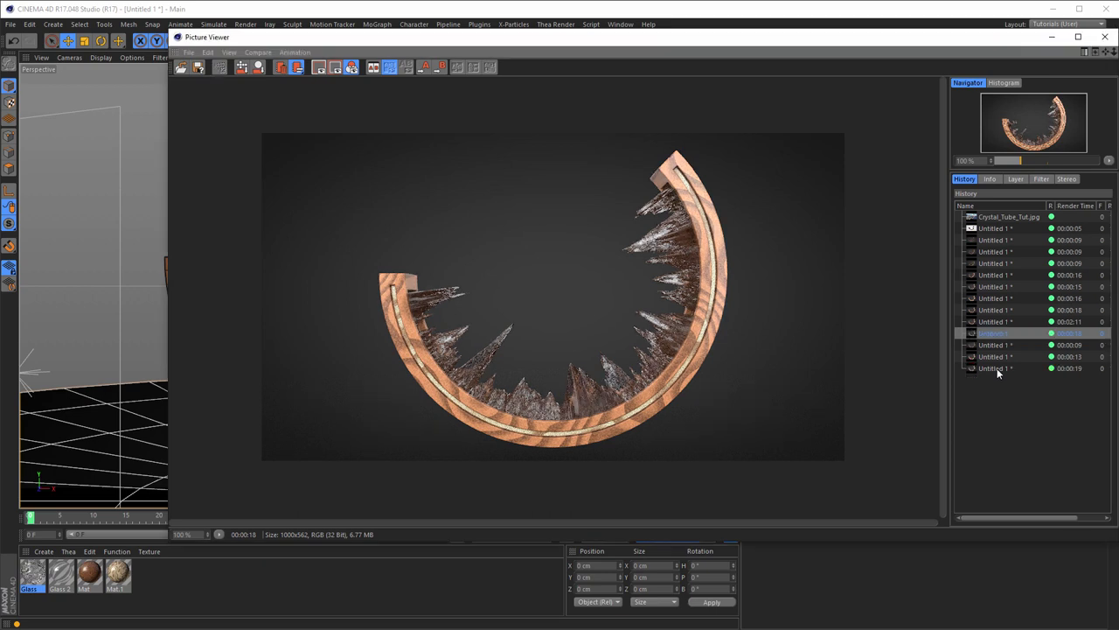
pyautogui.click(996, 335)
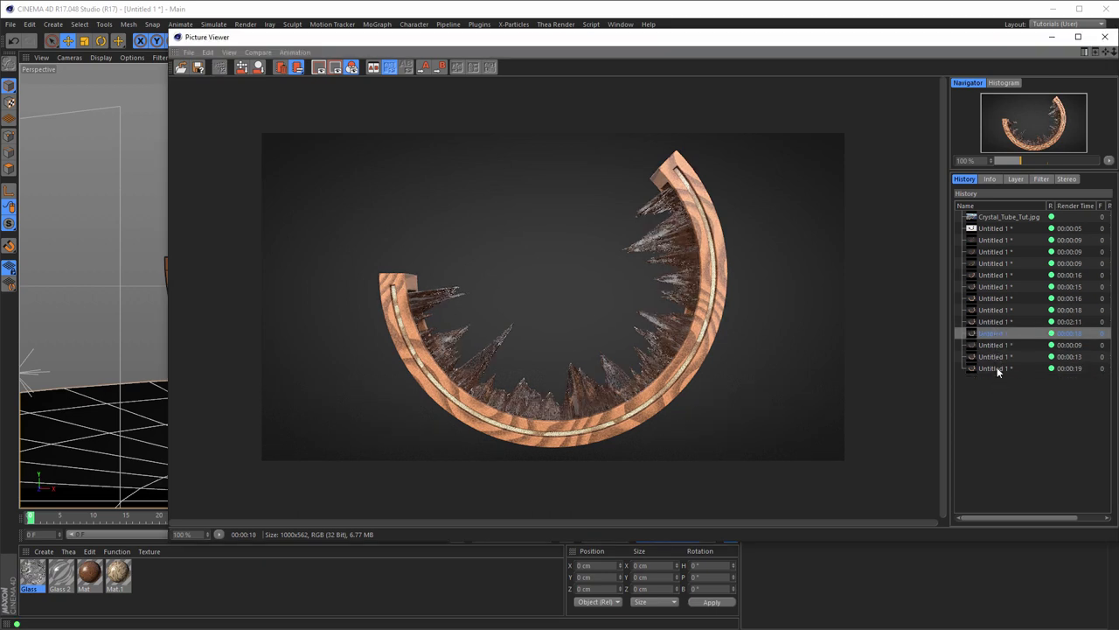
pyautogui.click(998, 368)
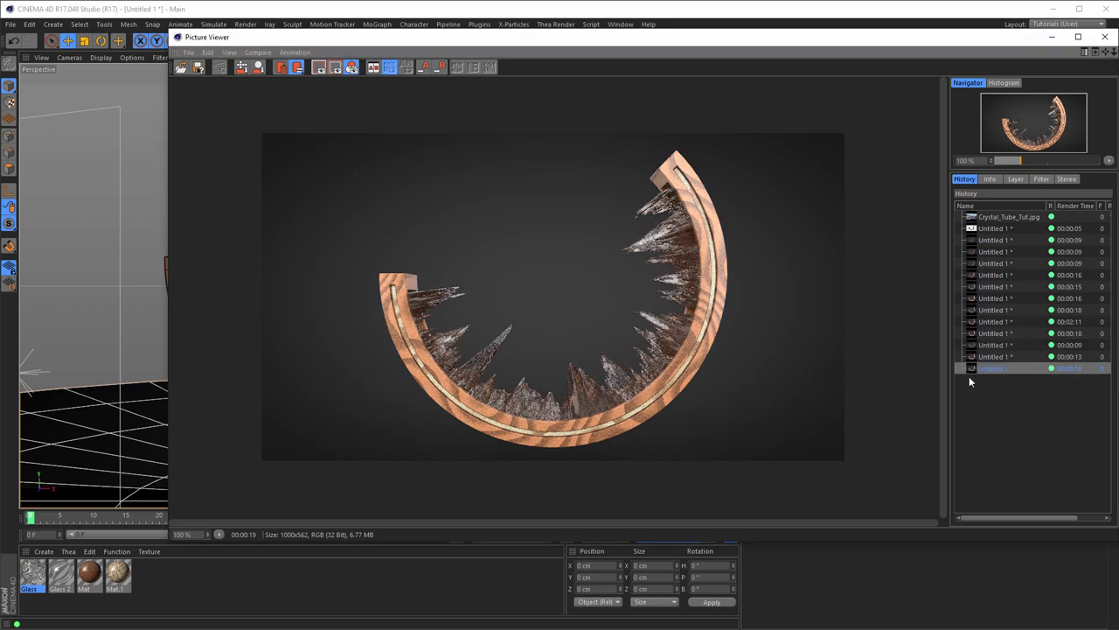
pyautogui.click(1104, 36)
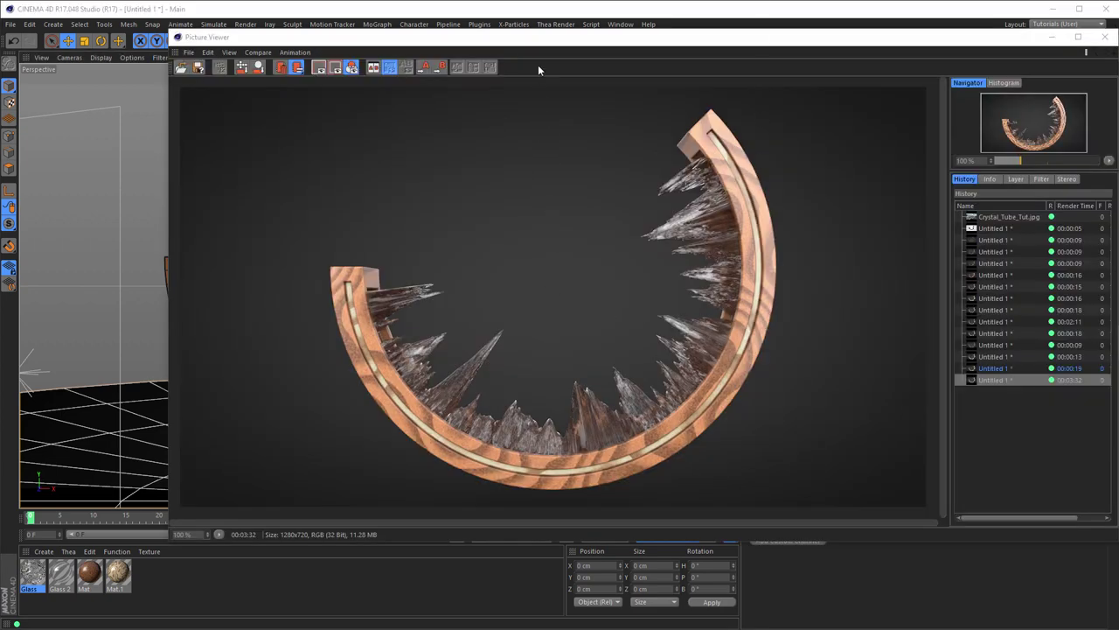
pyautogui.moveTo(534, 39); pyautogui.dragTo(478, 44)
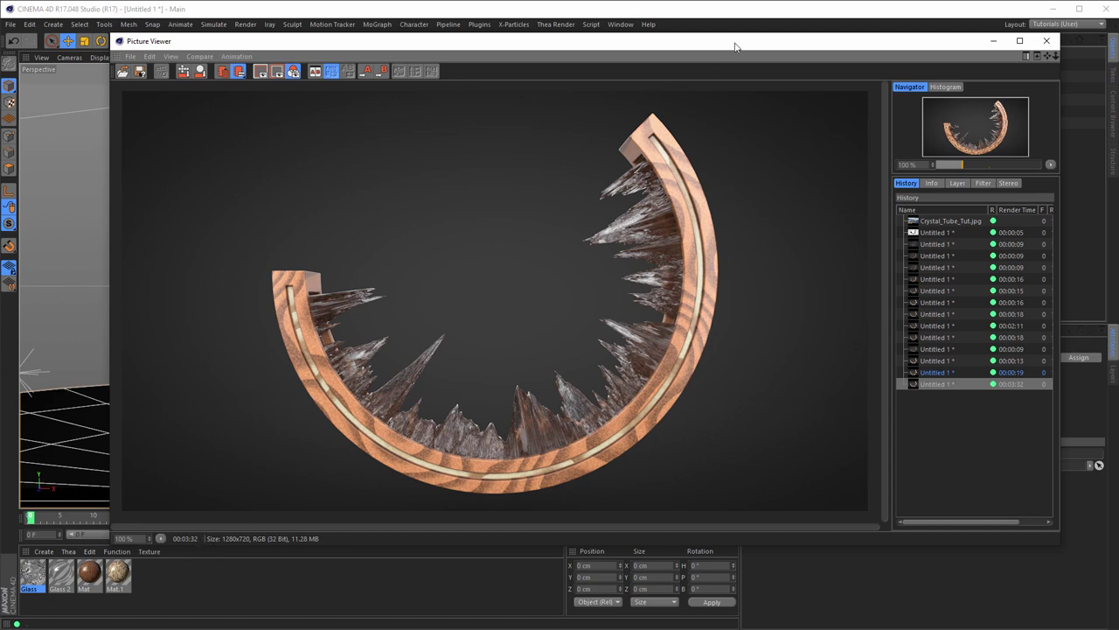
pyautogui.moveTo(735, 46); pyautogui.dragTo(713, 46)
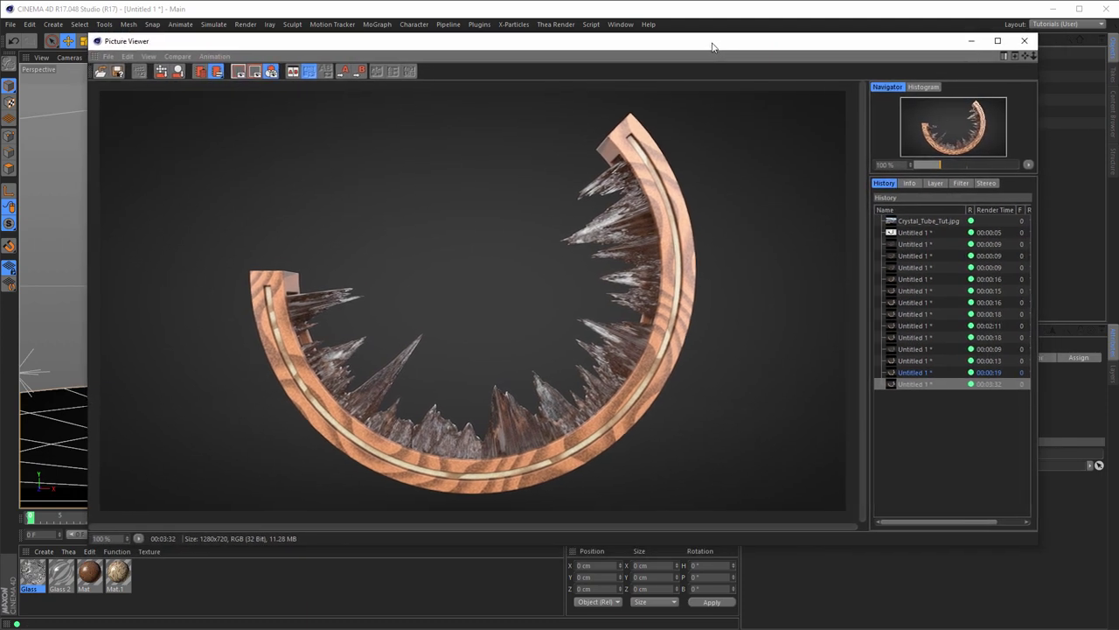
pyautogui.moveTo(713, 46); pyautogui.dragTo(715, 49)
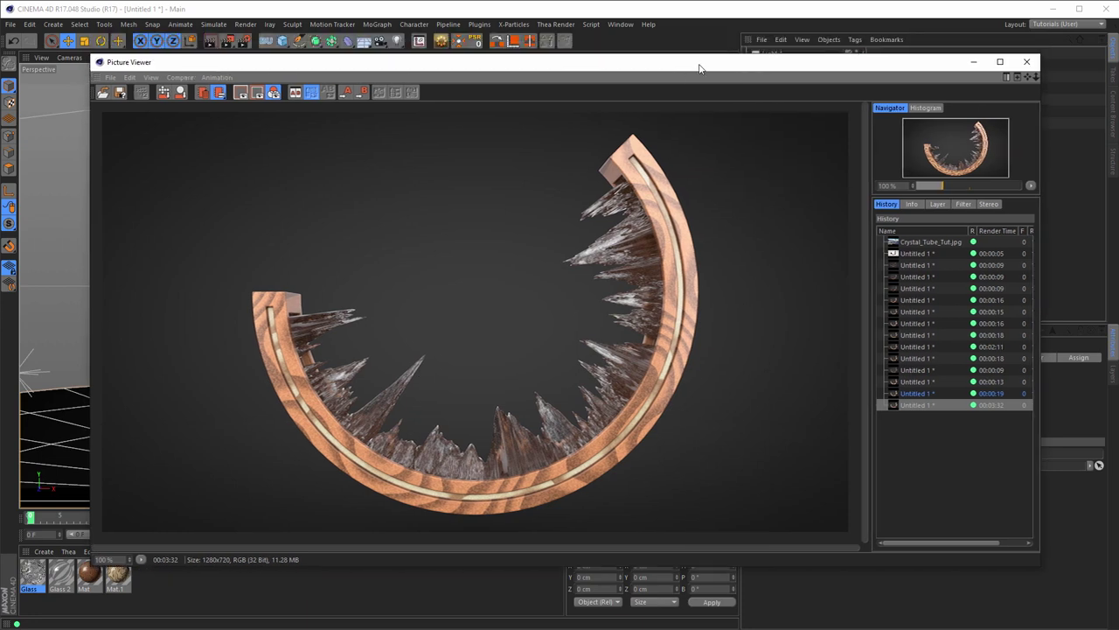
pyautogui.moveTo(700, 47)
pyautogui.mouseDown()
pyautogui.moveTo(690, 77)
pyautogui.moveTo(645, 76)
pyautogui.mouseUp()
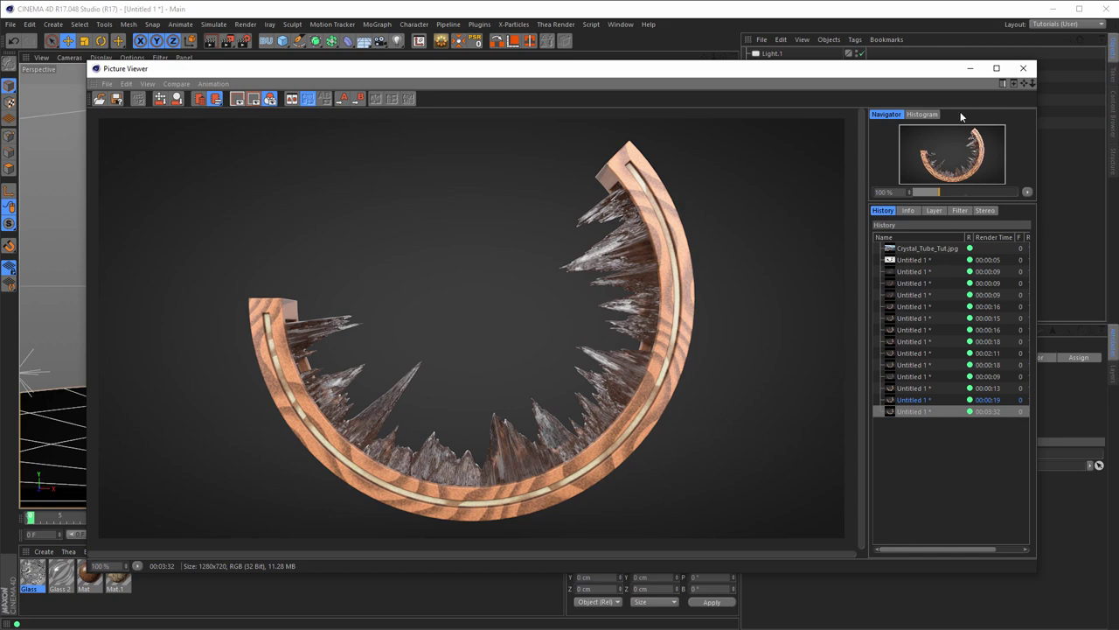
# Add a Compositing tag to Tube.1 with Object Buffer 1 enabled.
pyautogui.click(1025, 69)
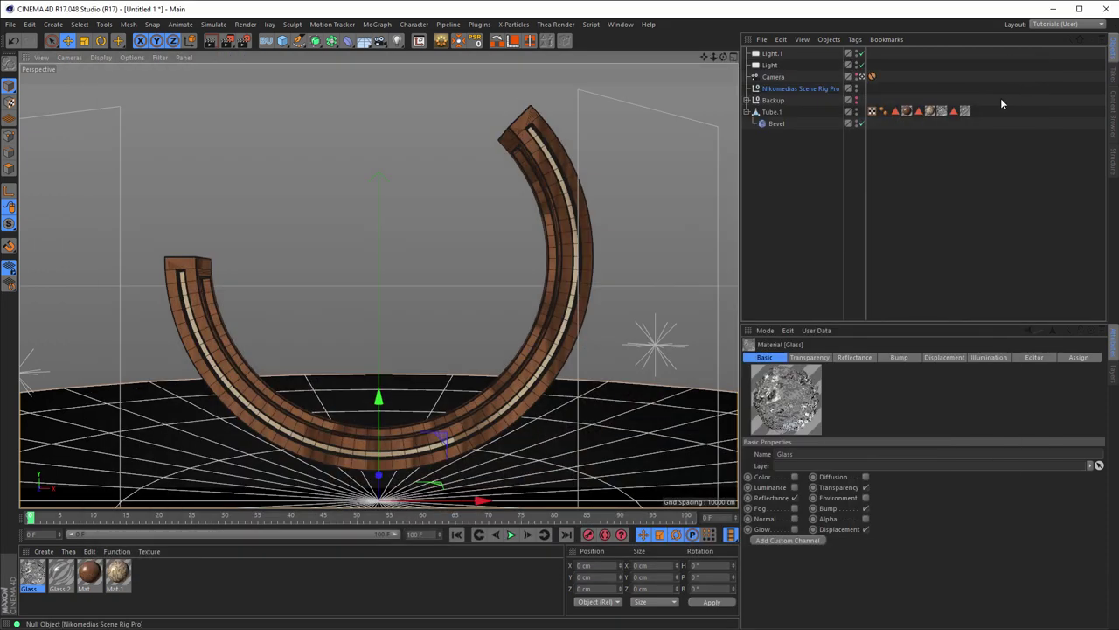
pyautogui.click(775, 115)
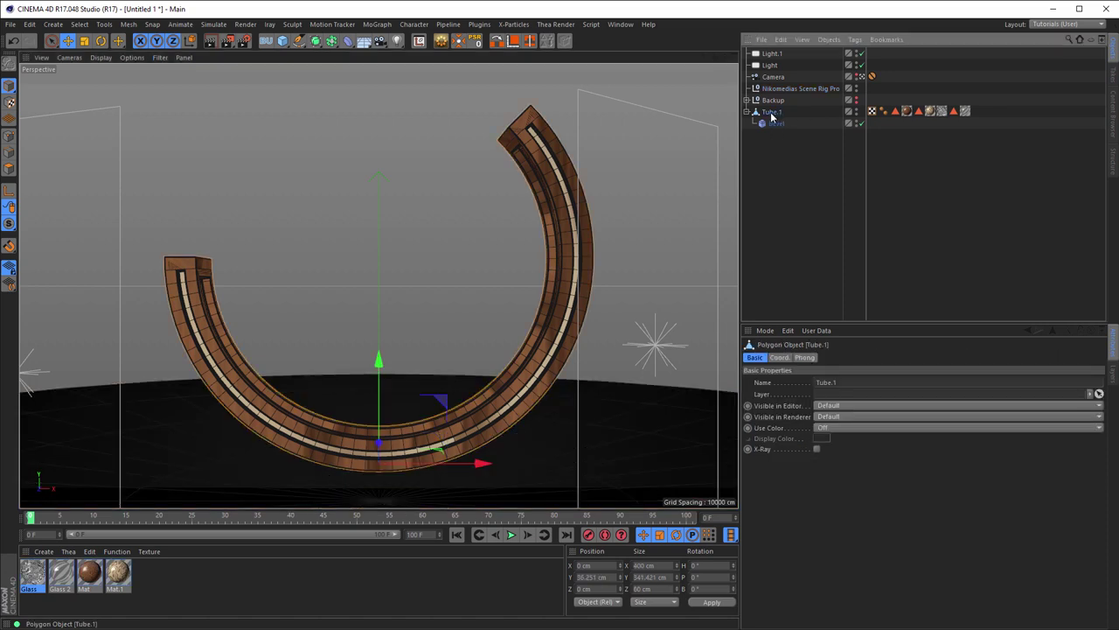
pyautogui.rightClick(773, 117)
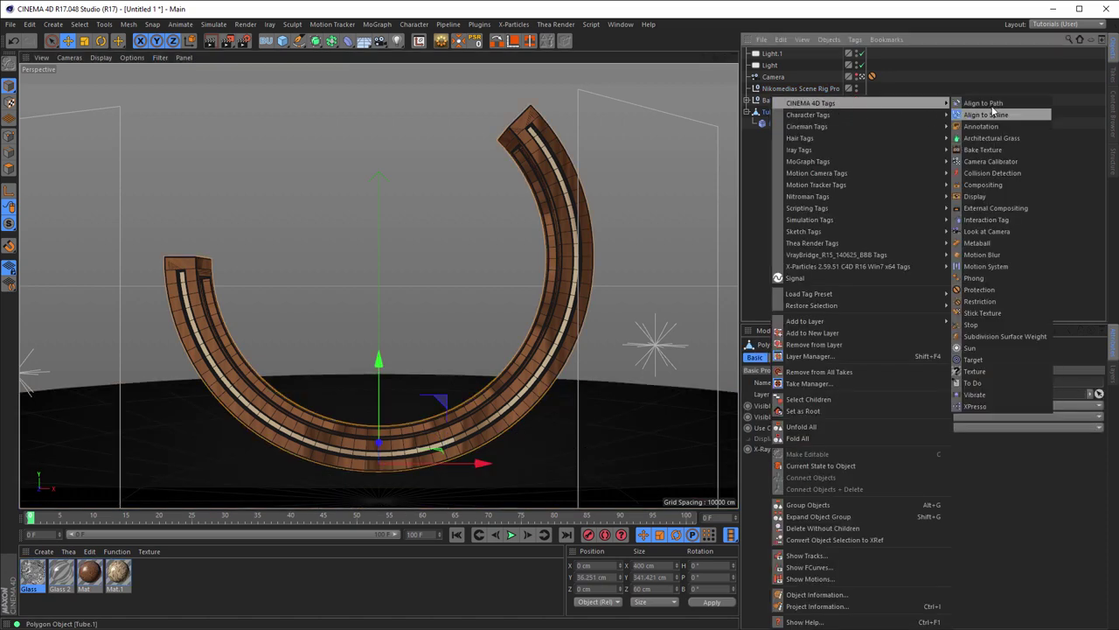
pyautogui.moveTo(810, 103)
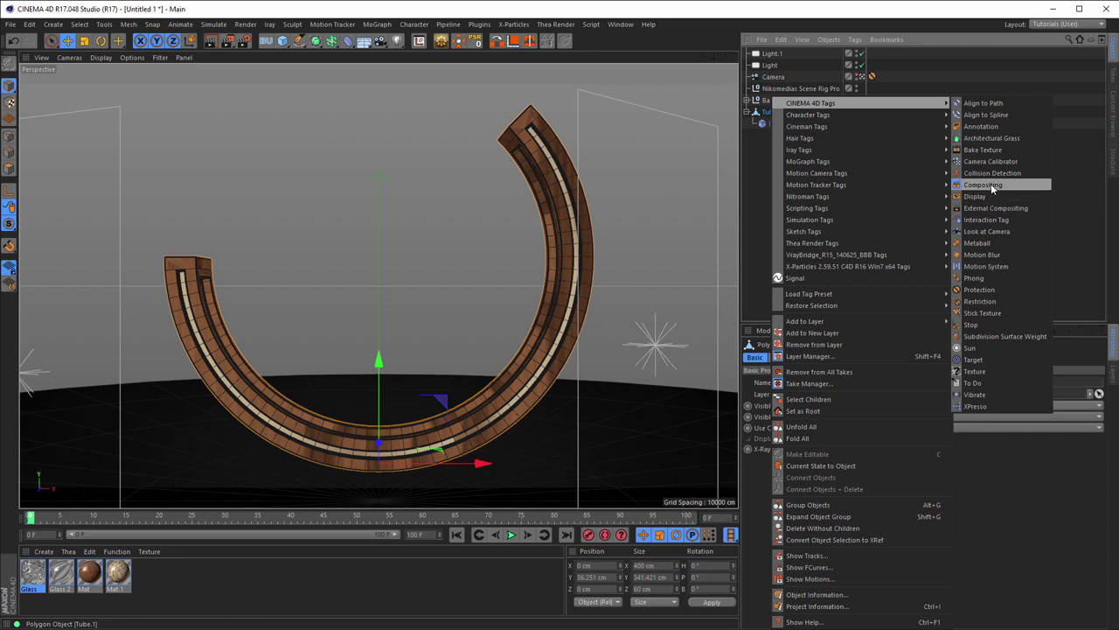
pyautogui.click(982, 184)
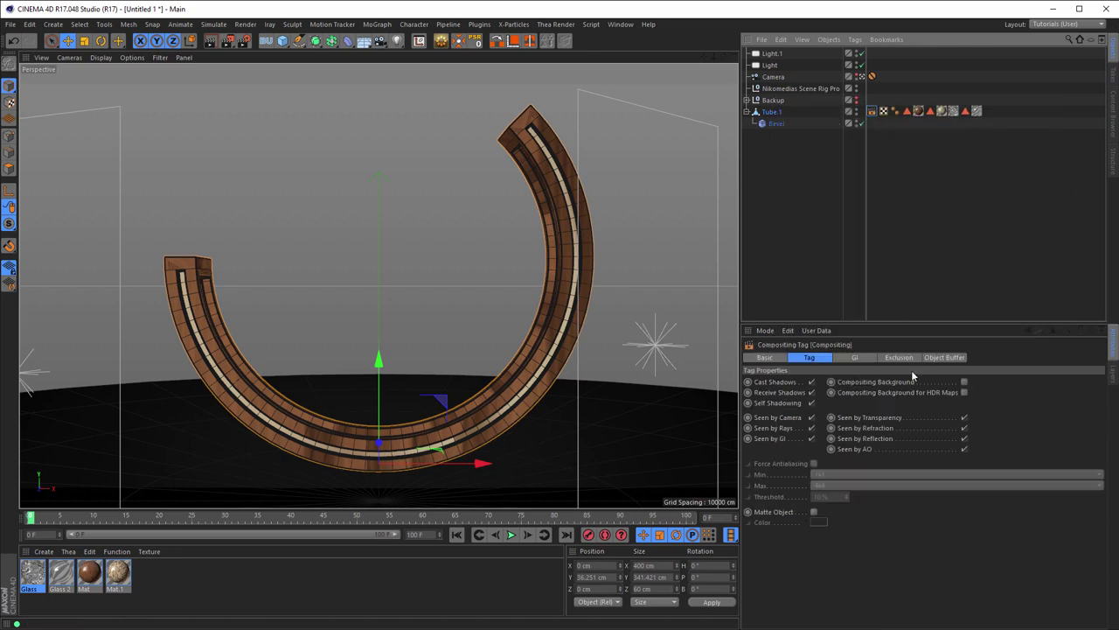
pyautogui.click(944, 357)
pyautogui.click(780, 383)
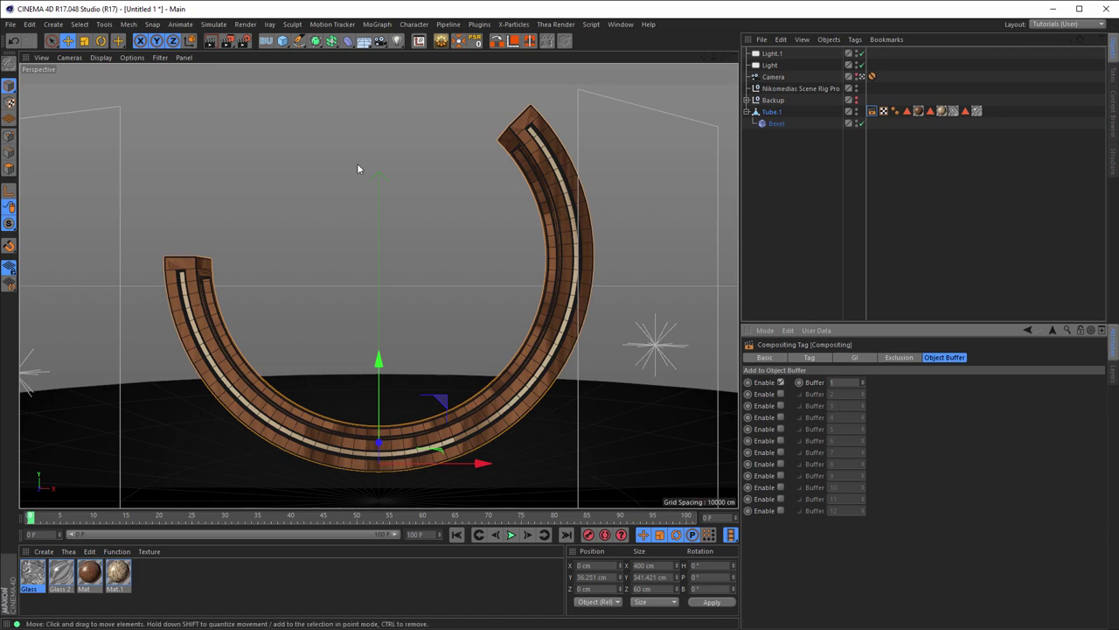
pyautogui.click(243, 41)
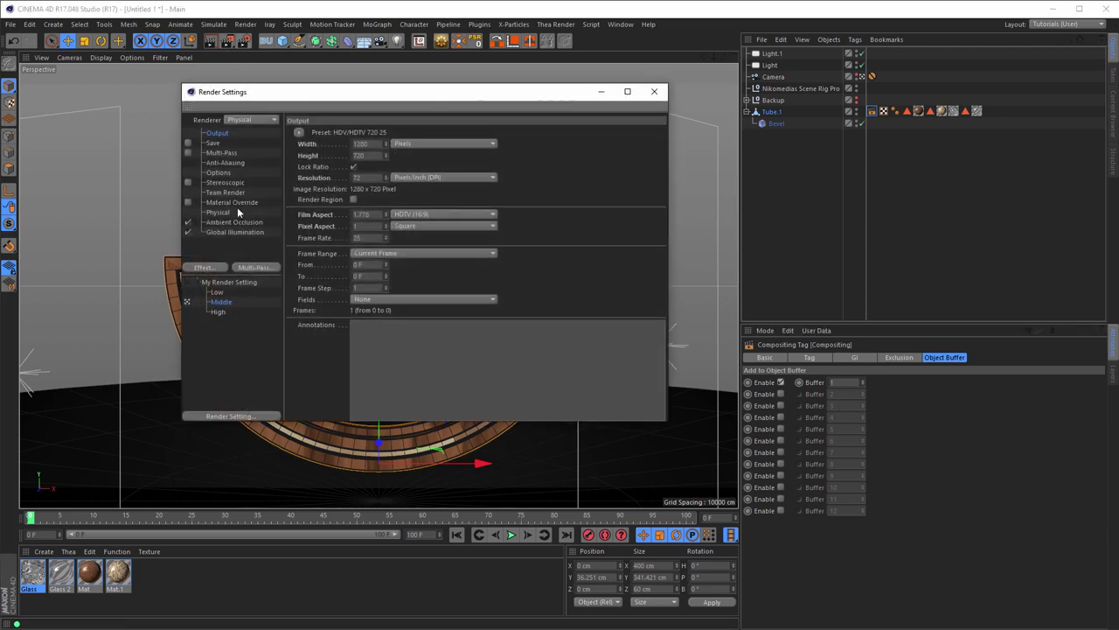
# Enable Multi-Pass with an Object Buffer pass, then move the Render Settings window aside.
pyautogui.click(220, 153)
pyautogui.click(187, 153)
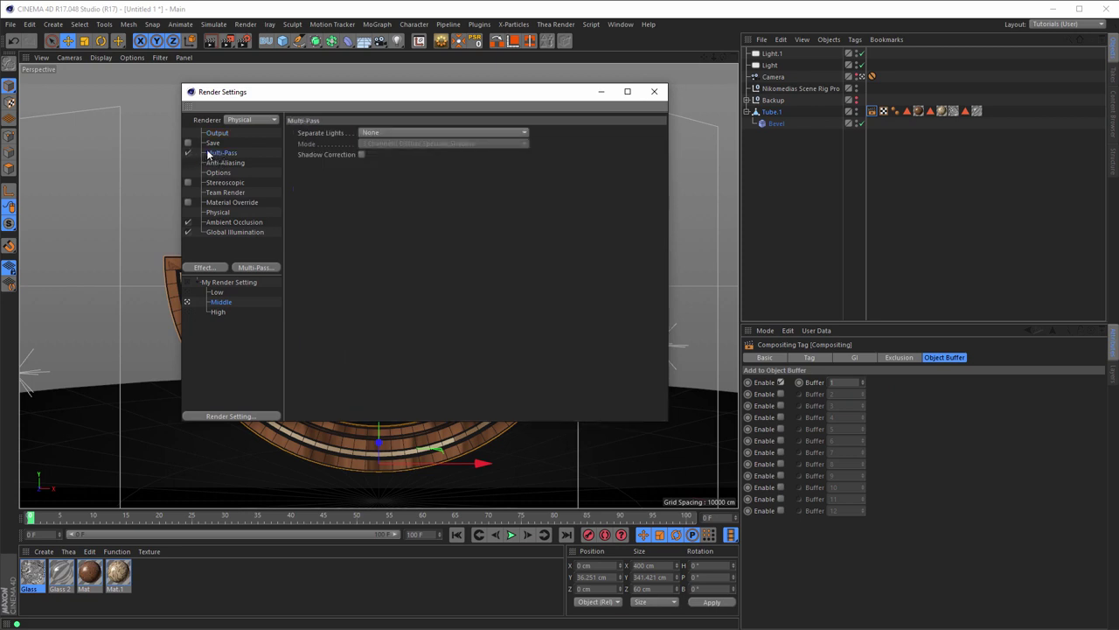
pyautogui.rightClick(218, 154)
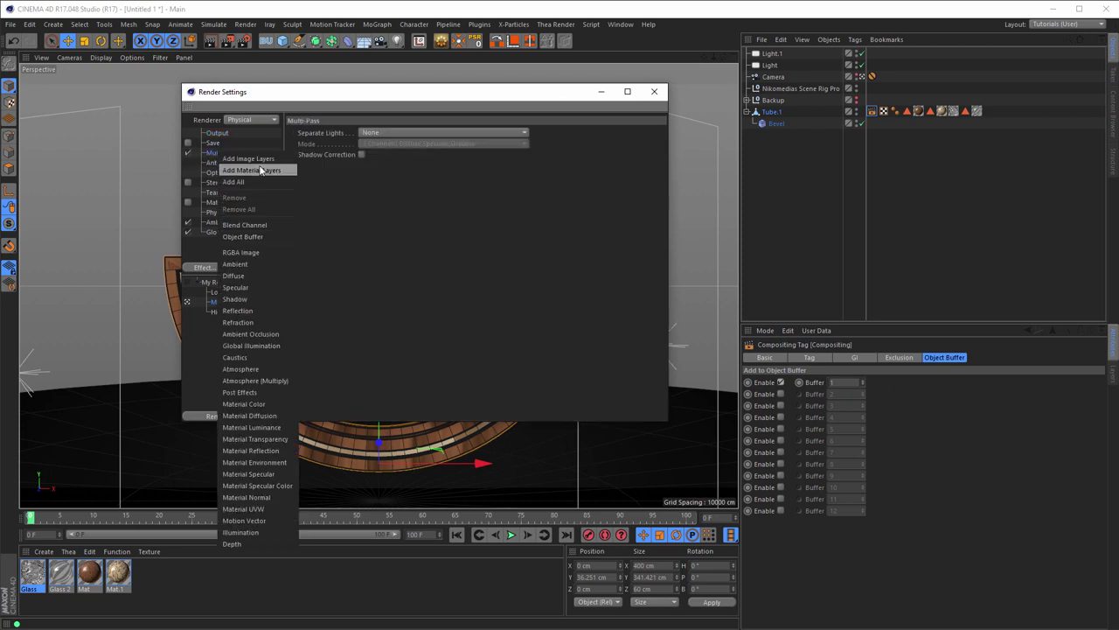
pyautogui.click(256, 238)
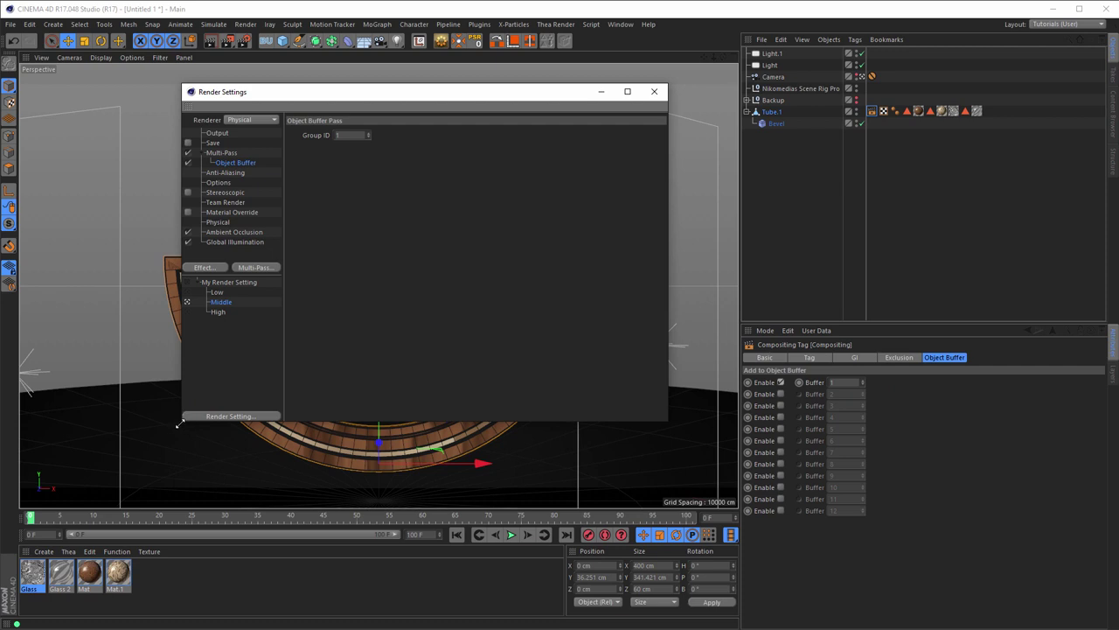
pyautogui.moveTo(183, 421); pyautogui.dragTo(121, 457)
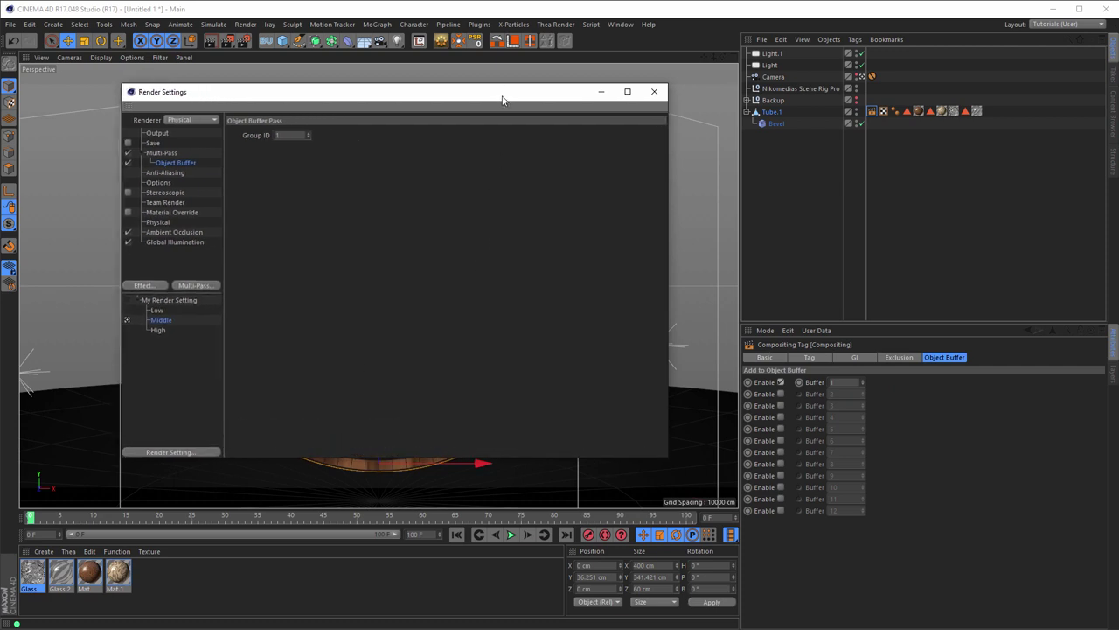
pyautogui.moveTo(505, 100); pyautogui.dragTo(834, 122)
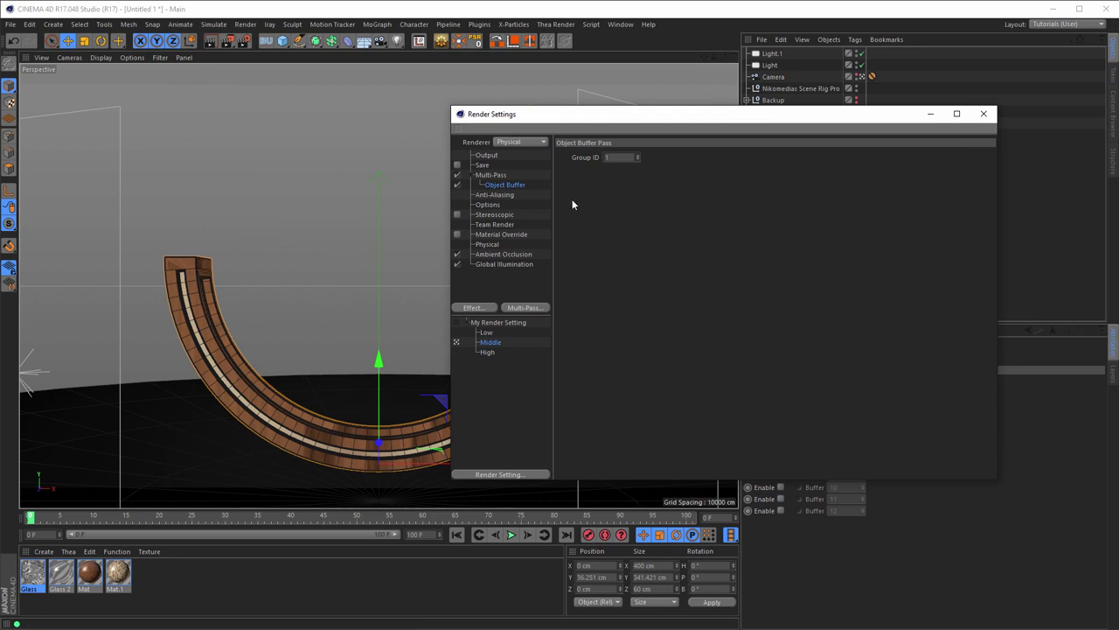
pyautogui.moveTo(619, 119); pyautogui.dragTo(451, 124)
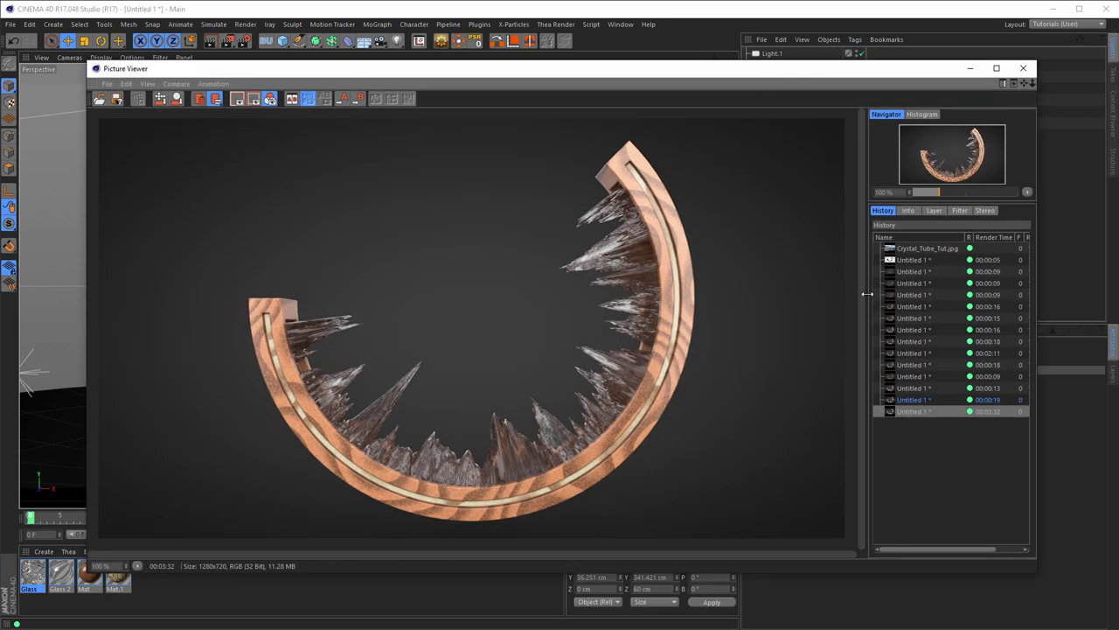
# View Crystal_Tube_Tut.jpg from history, close both render windows, and select Nikomedias Scene Rig Pro.
pyautogui.click(915, 250)
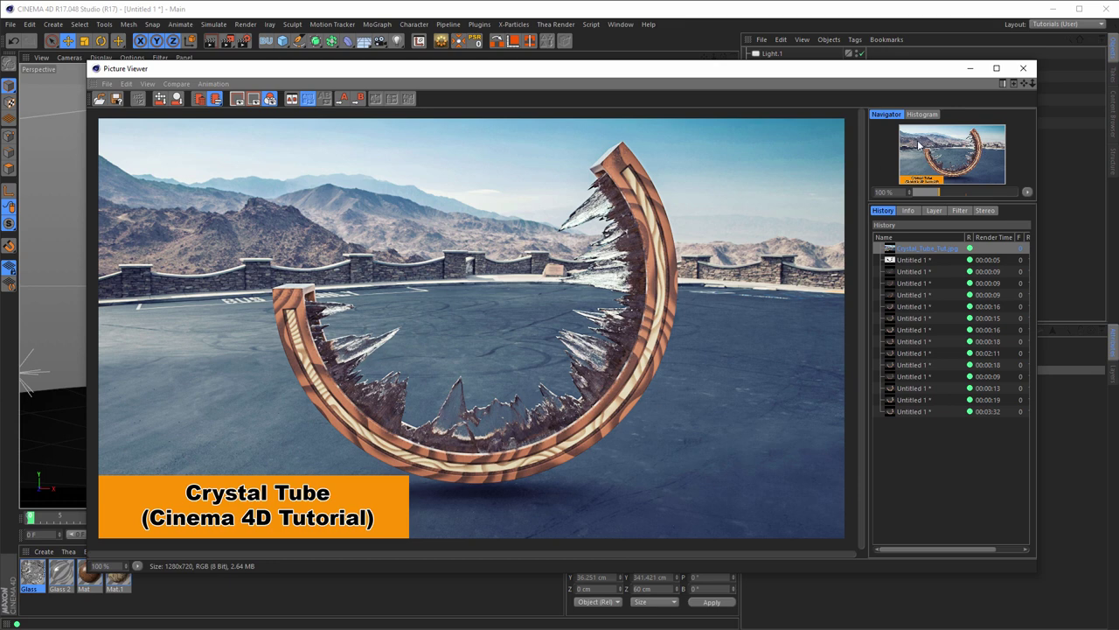
pyautogui.click(1024, 68)
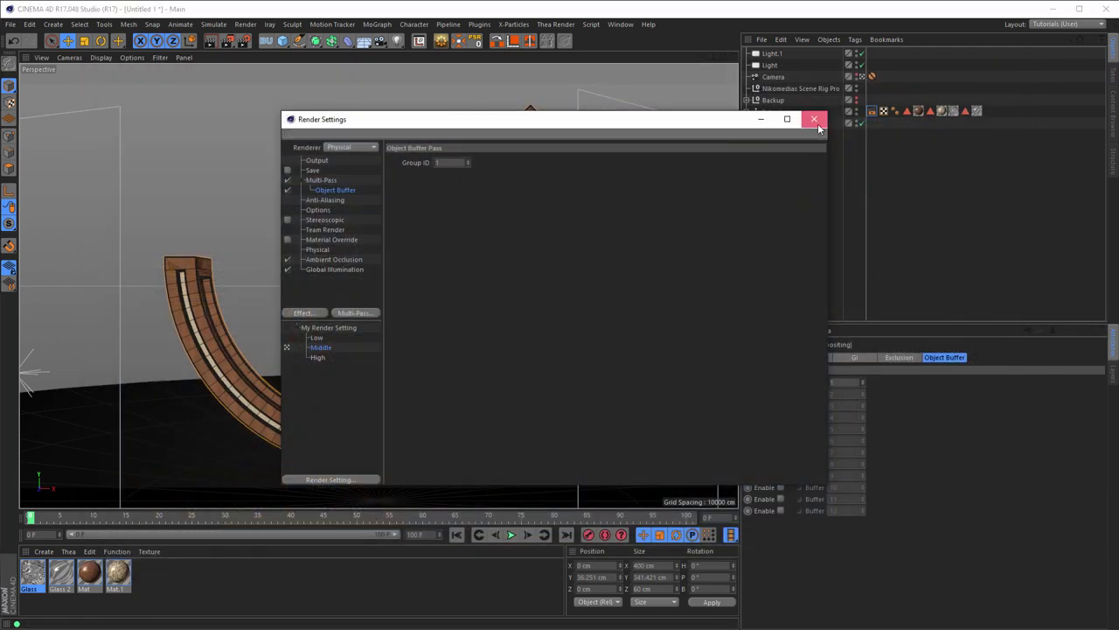
pyautogui.click(812, 117)
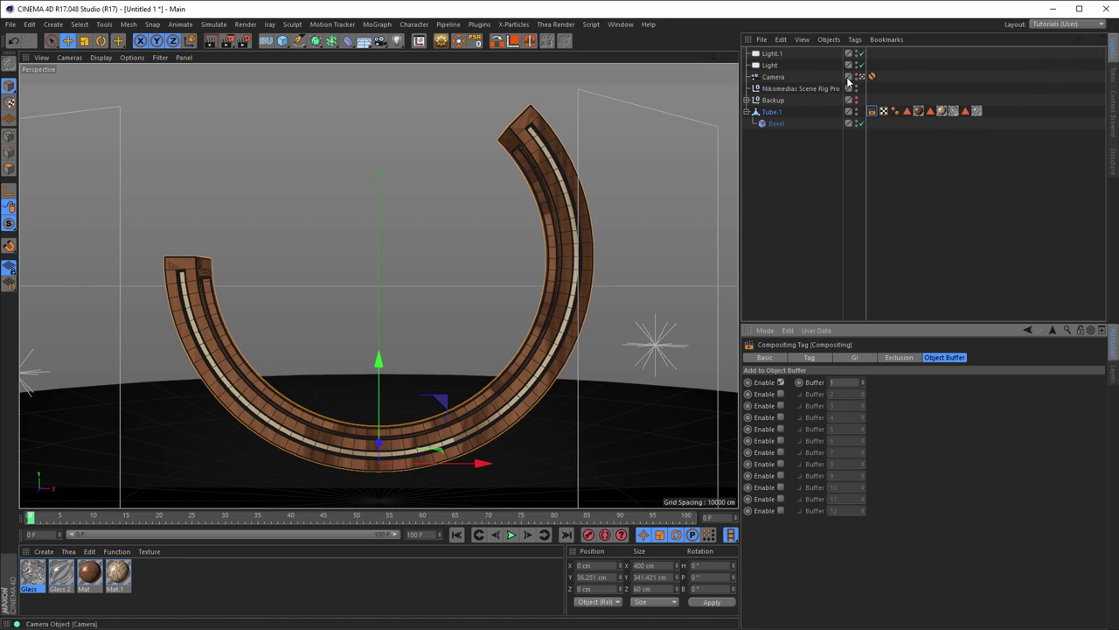
pyautogui.click(798, 88)
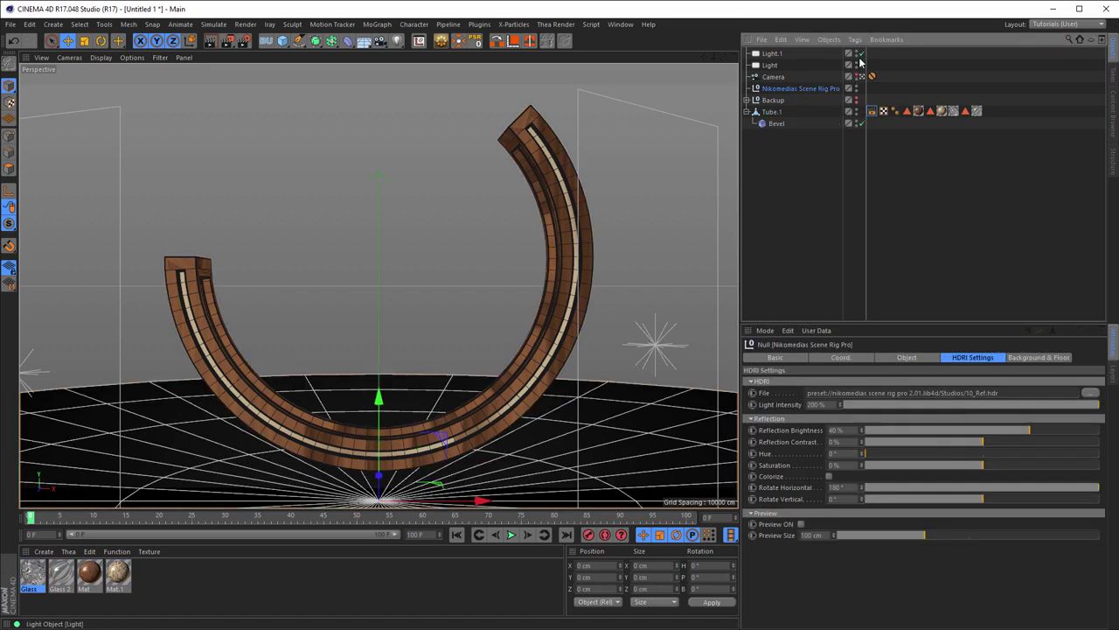
# Disable Light.1 and Light, and stack the scene rig, Camera and Backup at the top.
pyautogui.moveTo(864, 55); pyautogui.dragTo(863, 66)
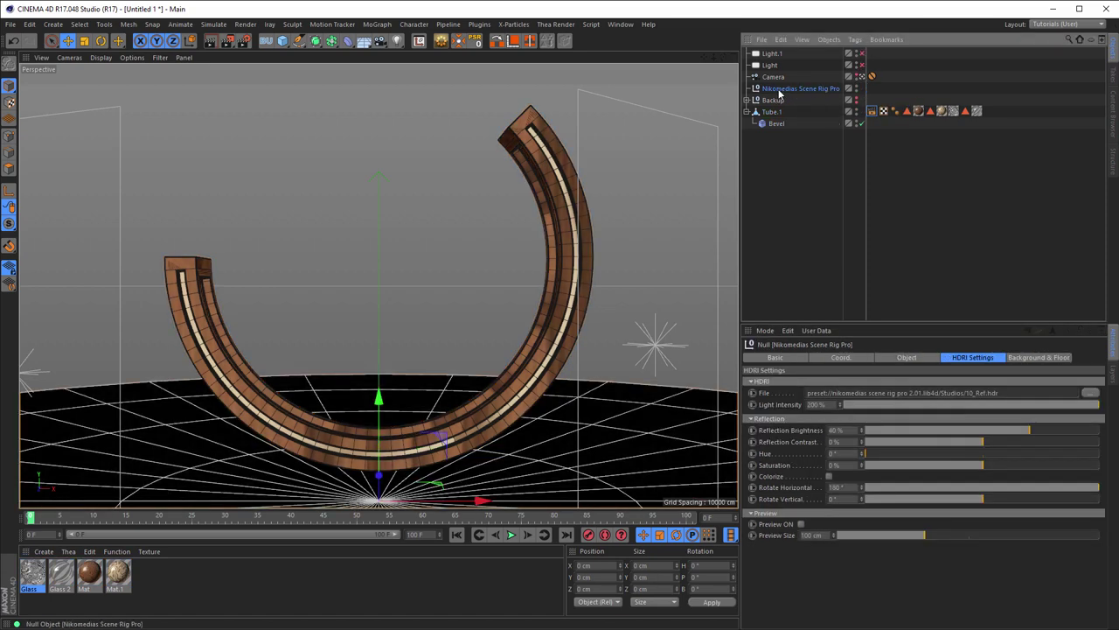
pyautogui.moveTo(794, 78); pyautogui.dragTo(800, 50)
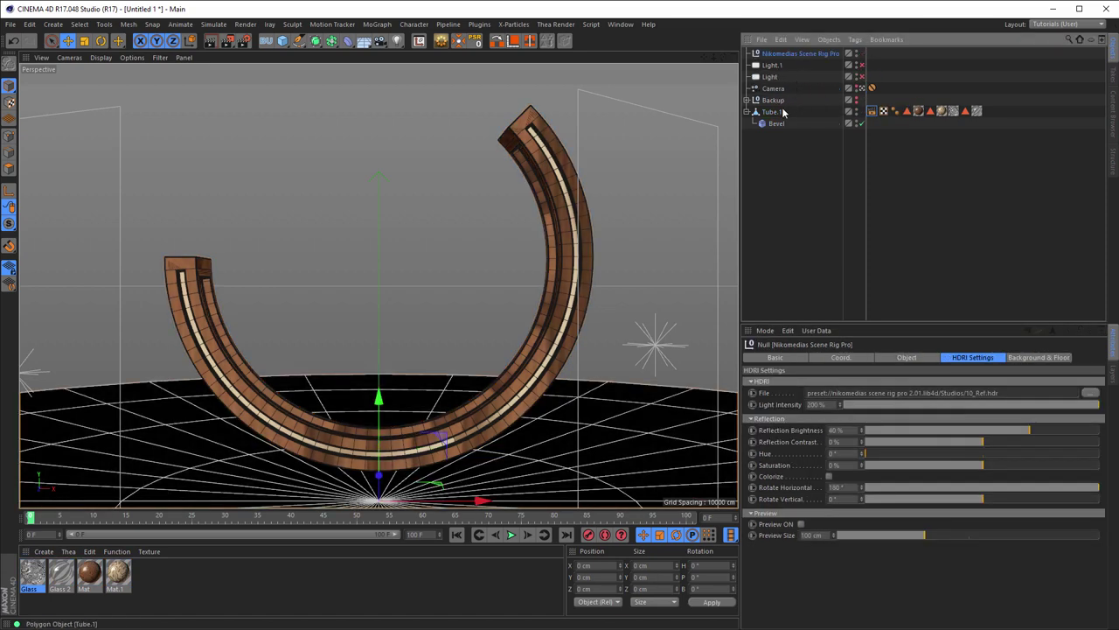
pyautogui.moveTo(774, 88); pyautogui.dragTo(791, 60)
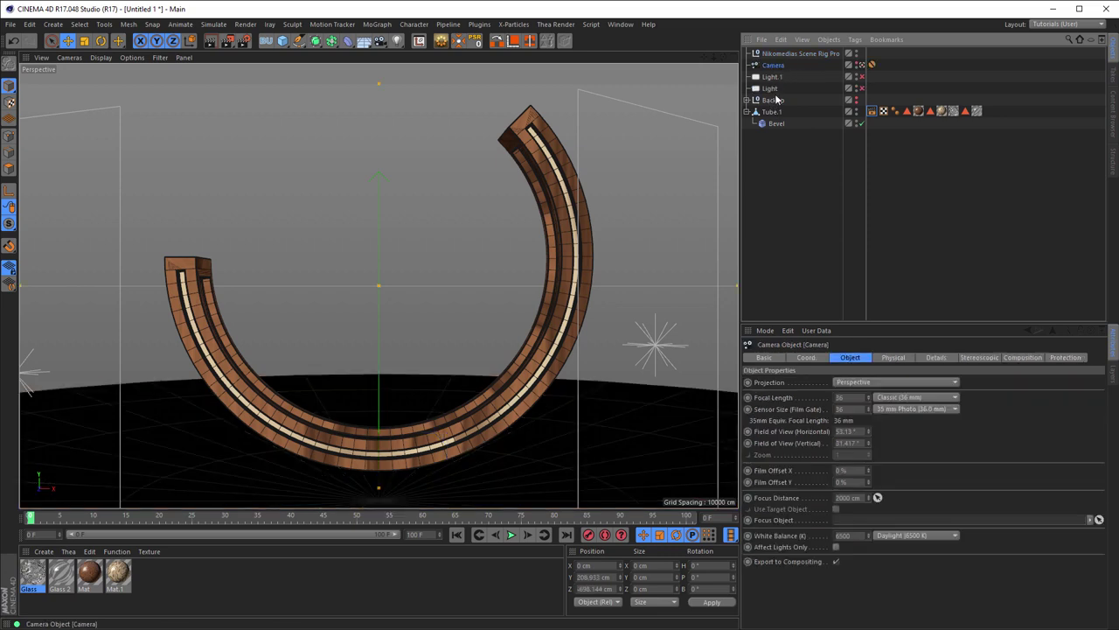
pyautogui.moveTo(773, 100); pyautogui.dragTo(779, 71)
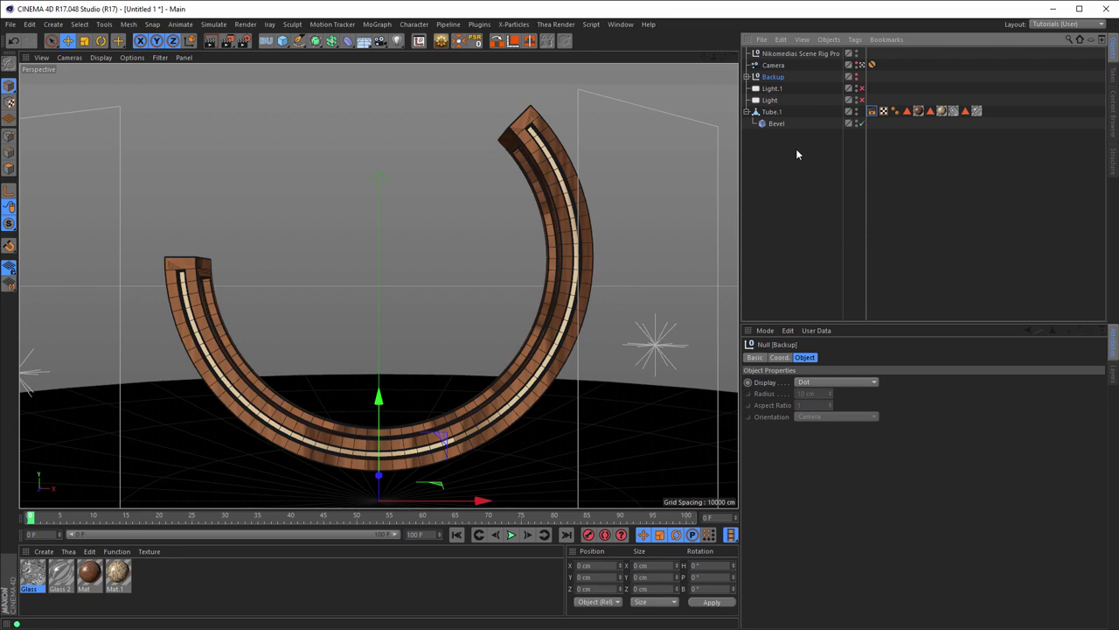
pyautogui.click(803, 53)
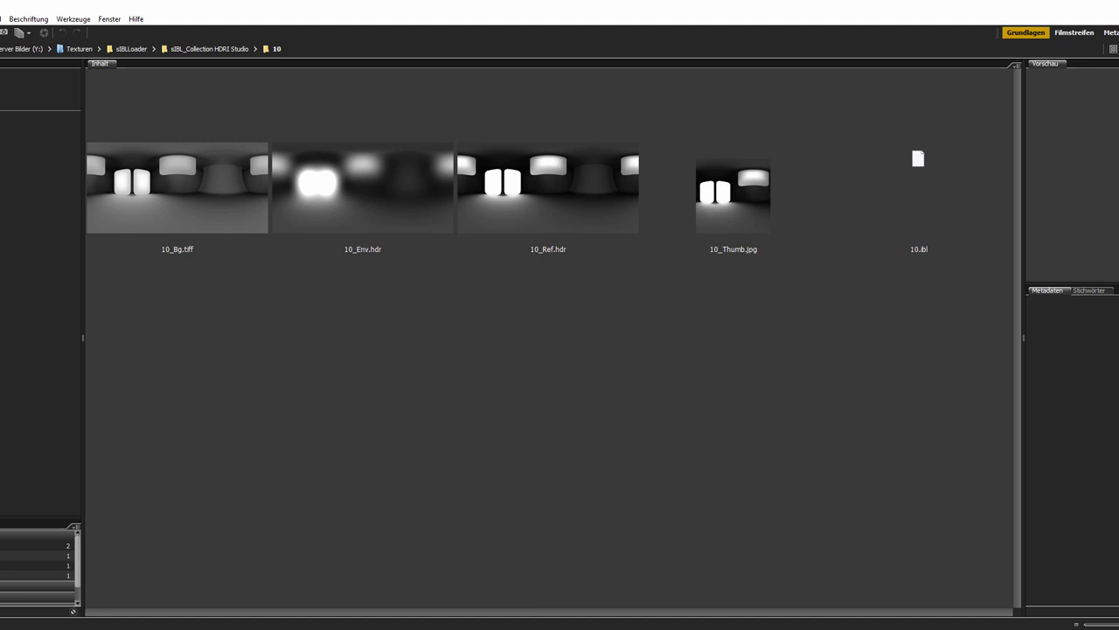
# Open the Bilder > Backgrounds folder on DATA1 (D:) and scroll through its thumbnails.
pyautogui.click(39, 245)
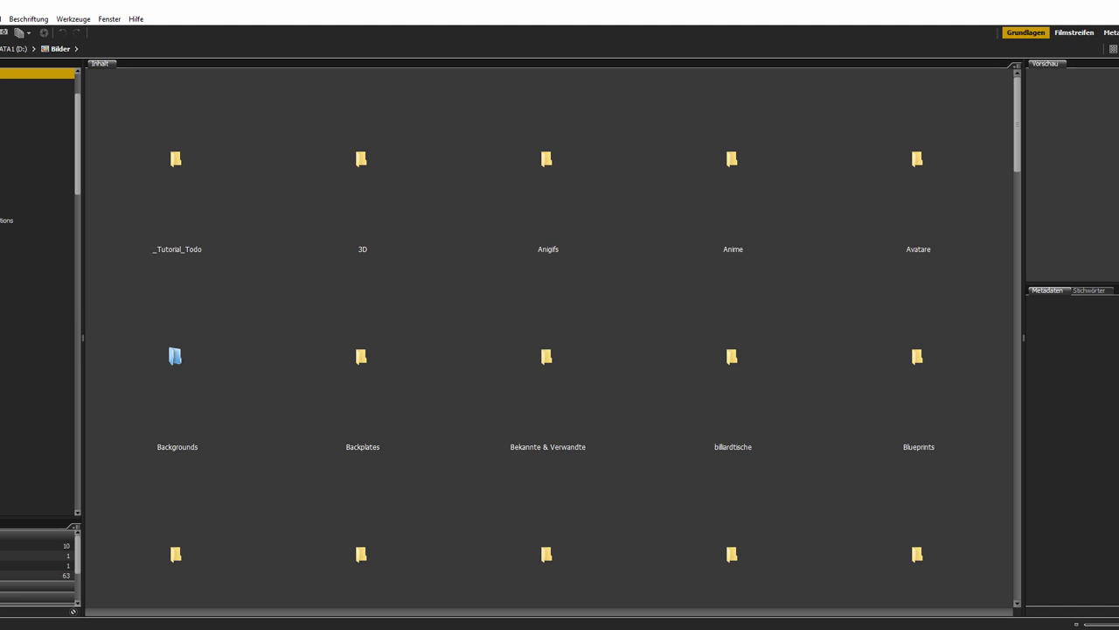
pyautogui.doubleClick(175, 356)
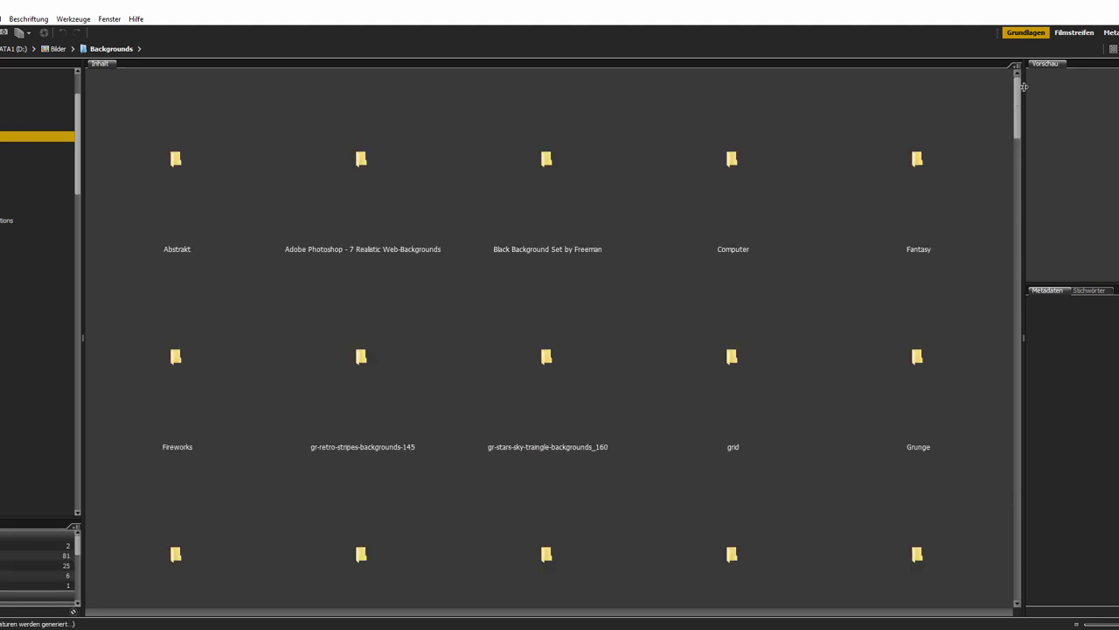
pyautogui.scroll(-5, 1011, 207)
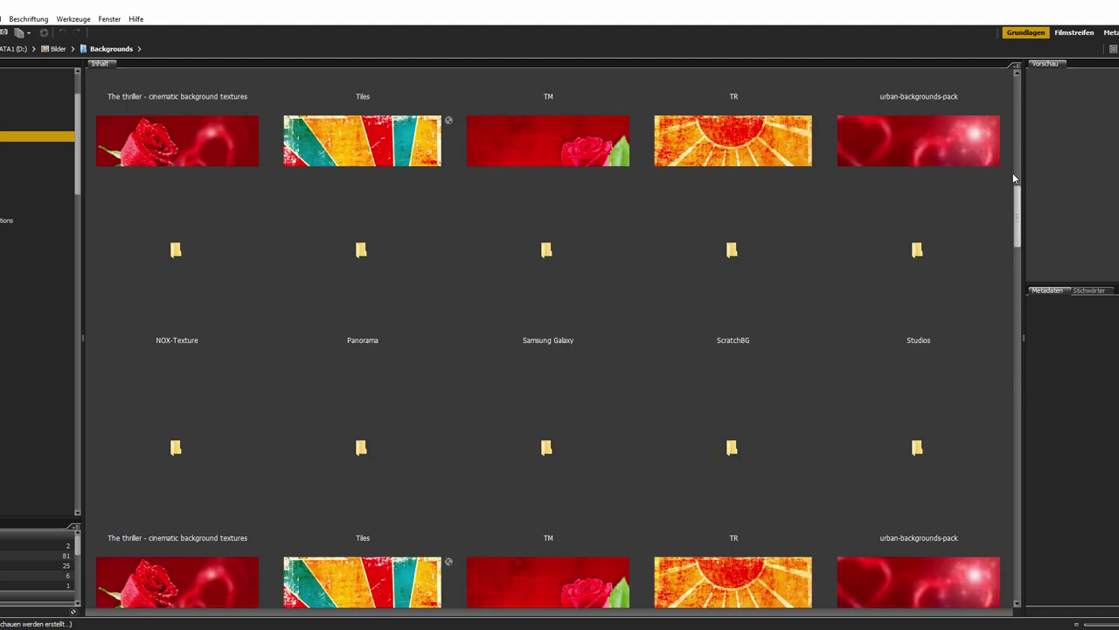
pyautogui.scroll(-3, 1014, 240)
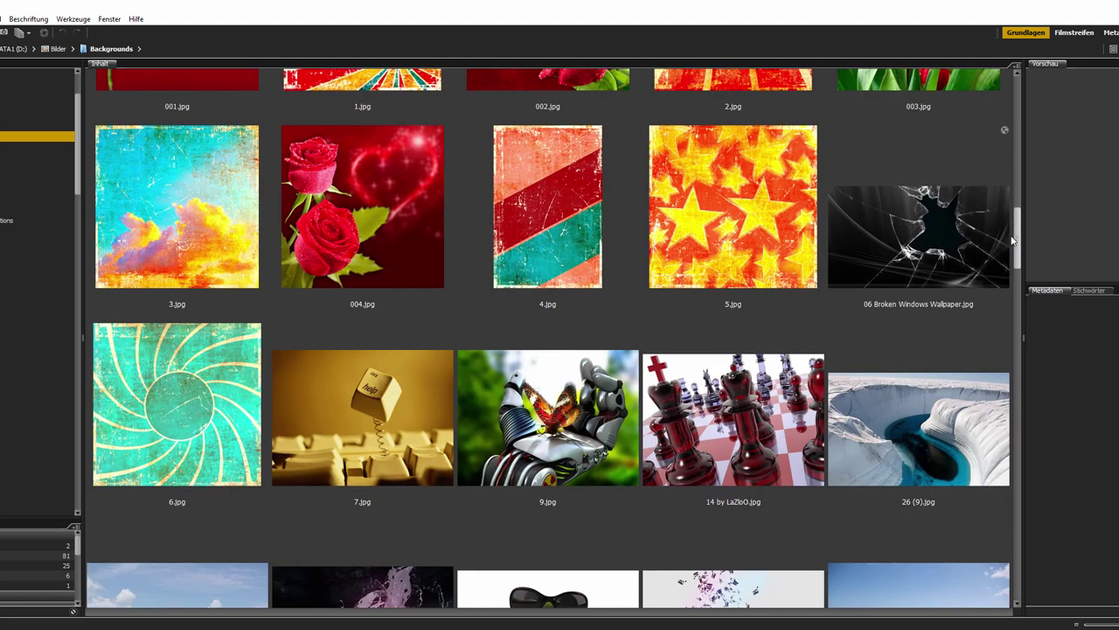
pyautogui.scroll(-2, 1007, 264)
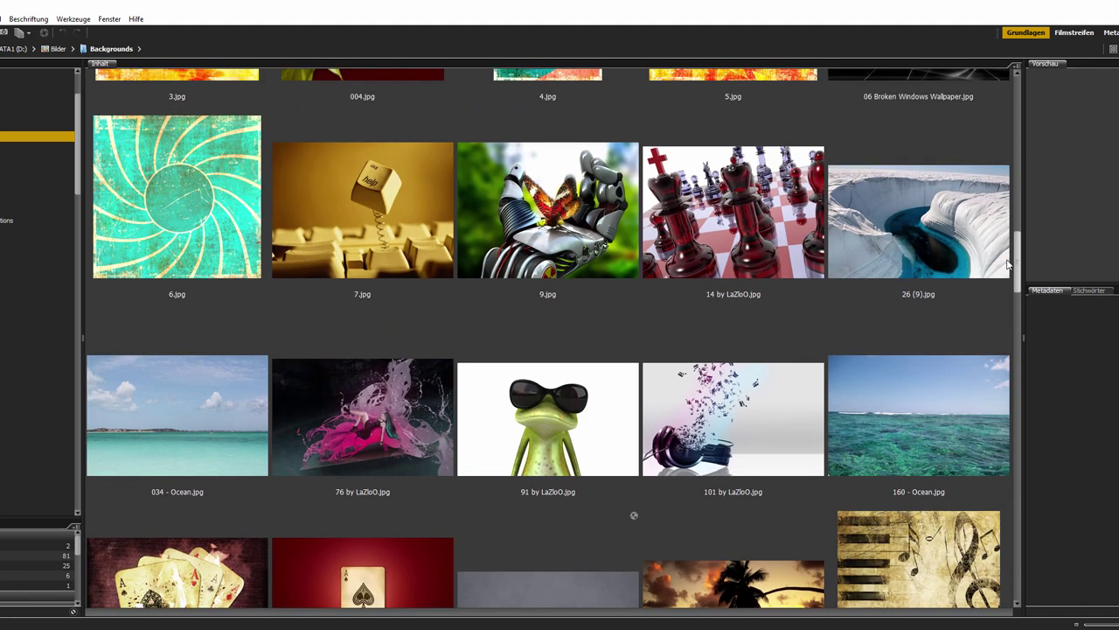
pyautogui.scroll(-6, 1008, 264)
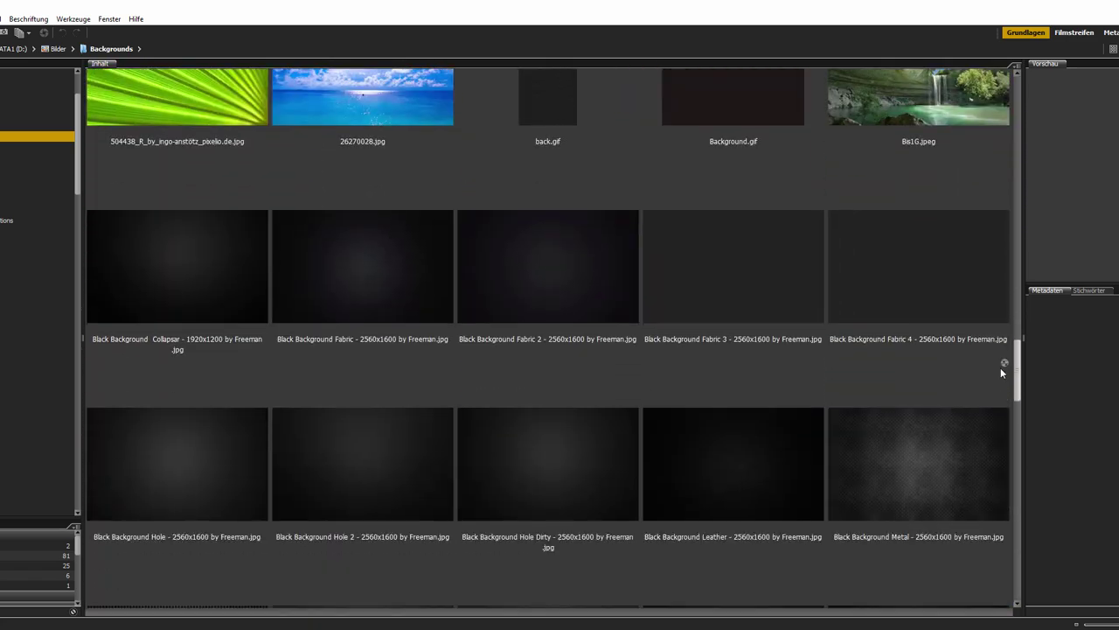
pyautogui.scroll(5, 1003, 367)
pyautogui.moveTo(1004, 263); pyautogui.dragTo(1007, 93)
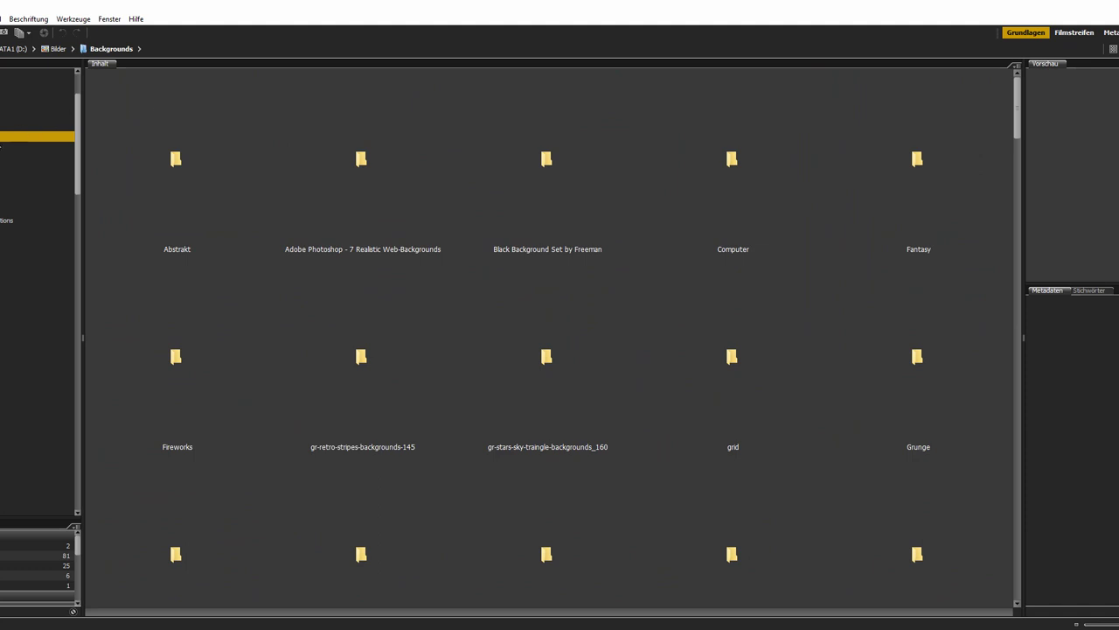
# Move to the Backplates folder, scroll its thumbnails, and select vista_point_110mm_72_after_16-9.
pyautogui.press('Down')
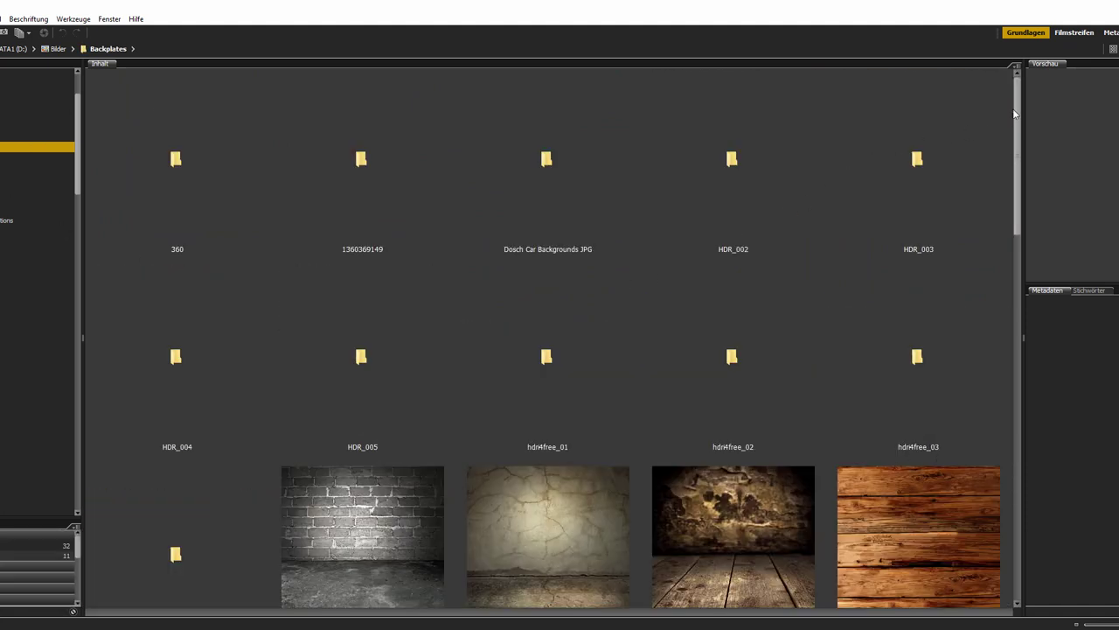
pyautogui.moveTo(1014, 128); pyautogui.dragTo(1002, 273)
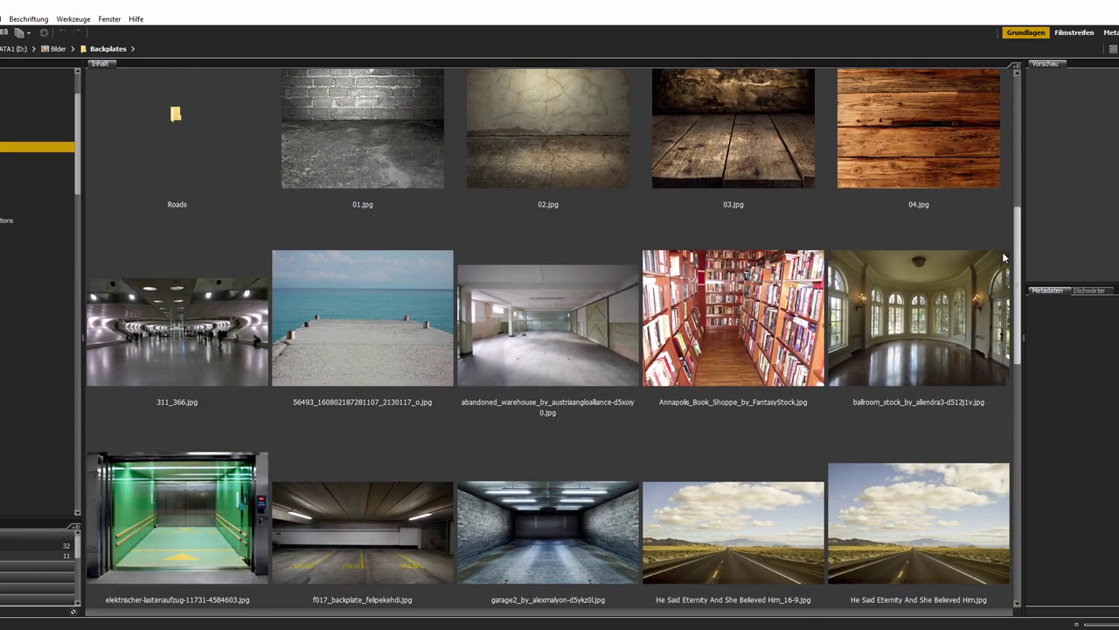
pyautogui.scroll(-3, 1003, 273)
pyautogui.scroll(-1, 992, 331)
pyautogui.scroll(-2, 992, 331)
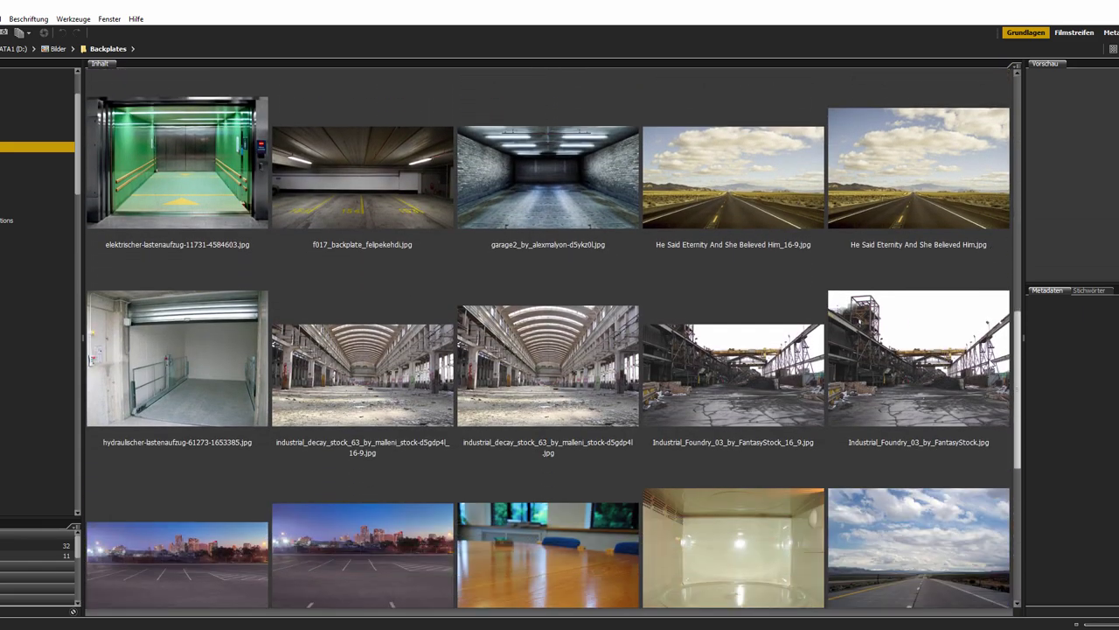
pyautogui.scroll(-1, 988, 389)
pyautogui.scroll(-1, 990, 389)
pyautogui.scroll(-1, 992, 408)
pyautogui.scroll(-1, 994, 422)
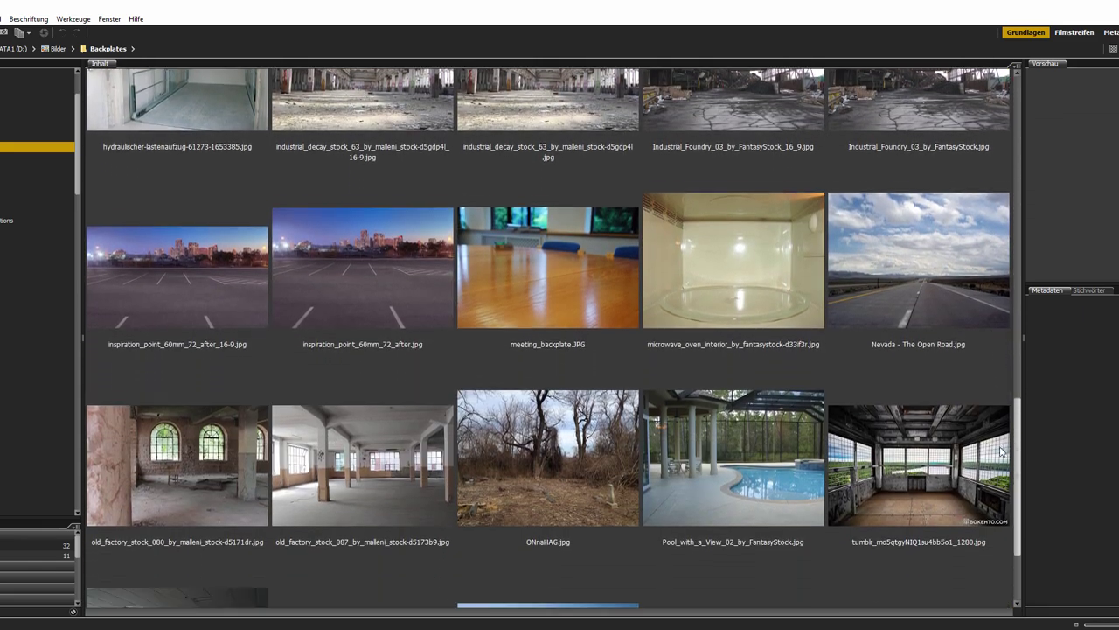
pyautogui.scroll(-1, 1002, 446)
pyautogui.scroll(-1, 1006, 473)
pyautogui.click(373, 517)
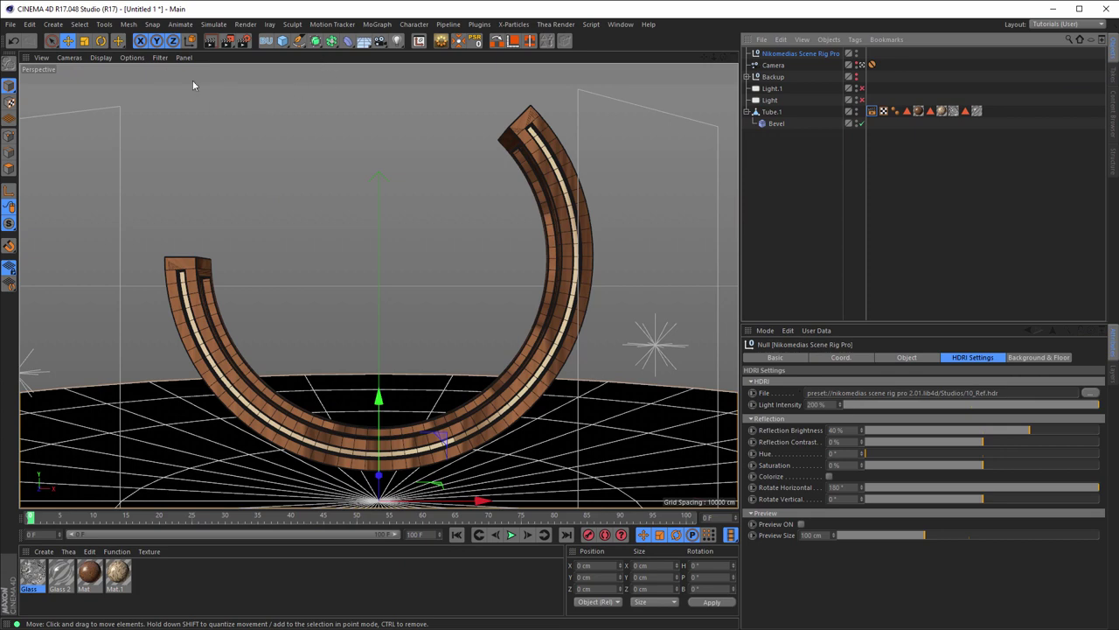
pyautogui.click(240, 40)
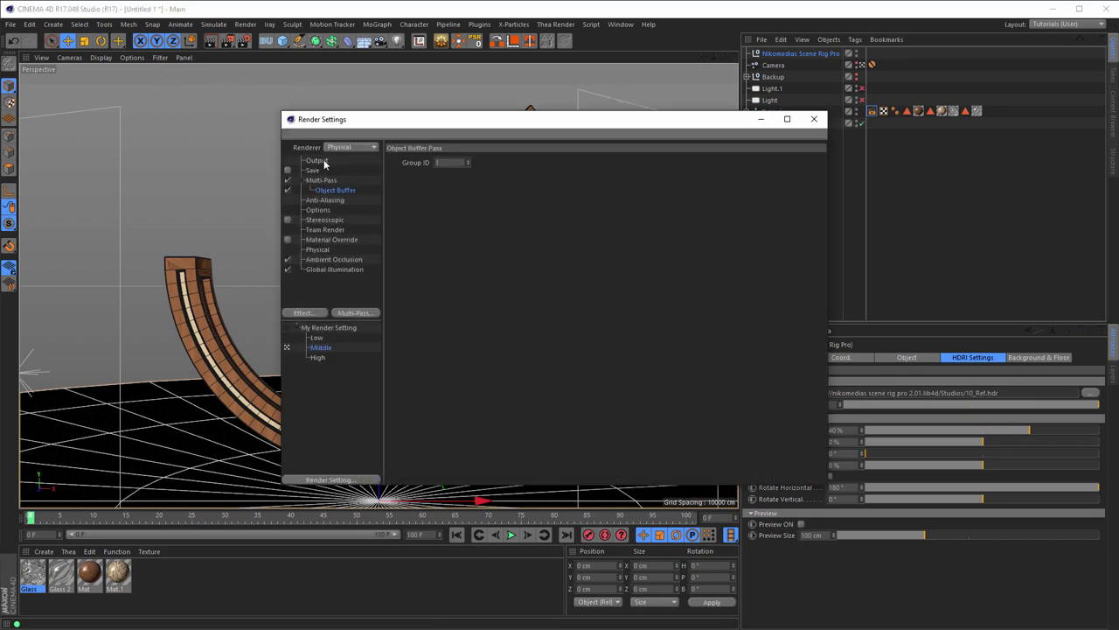
pyautogui.click(319, 163)
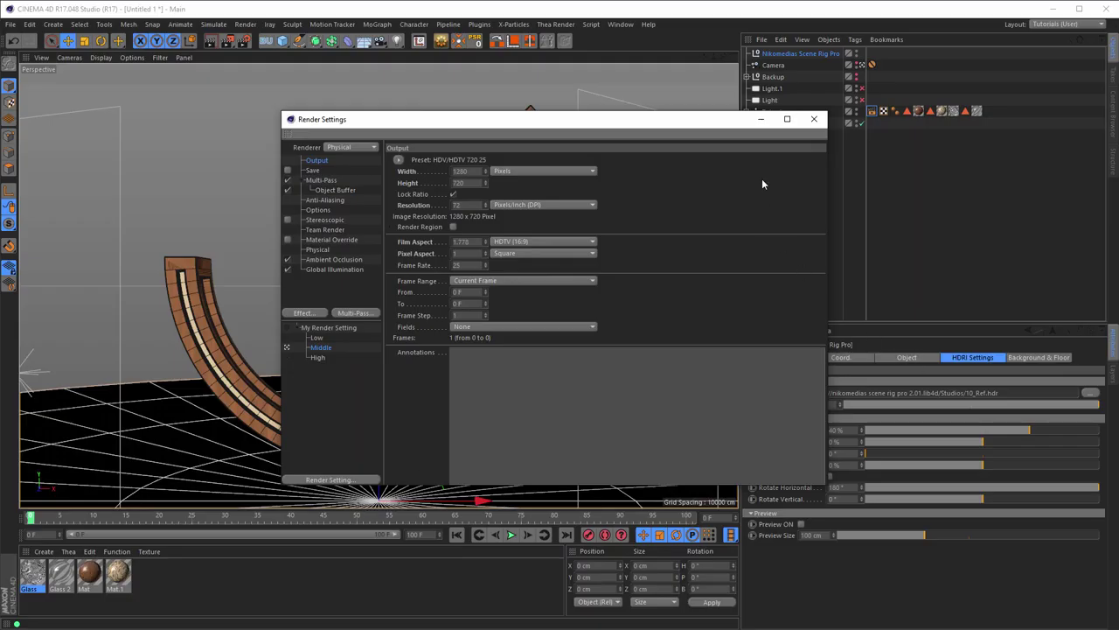
pyautogui.click(815, 120)
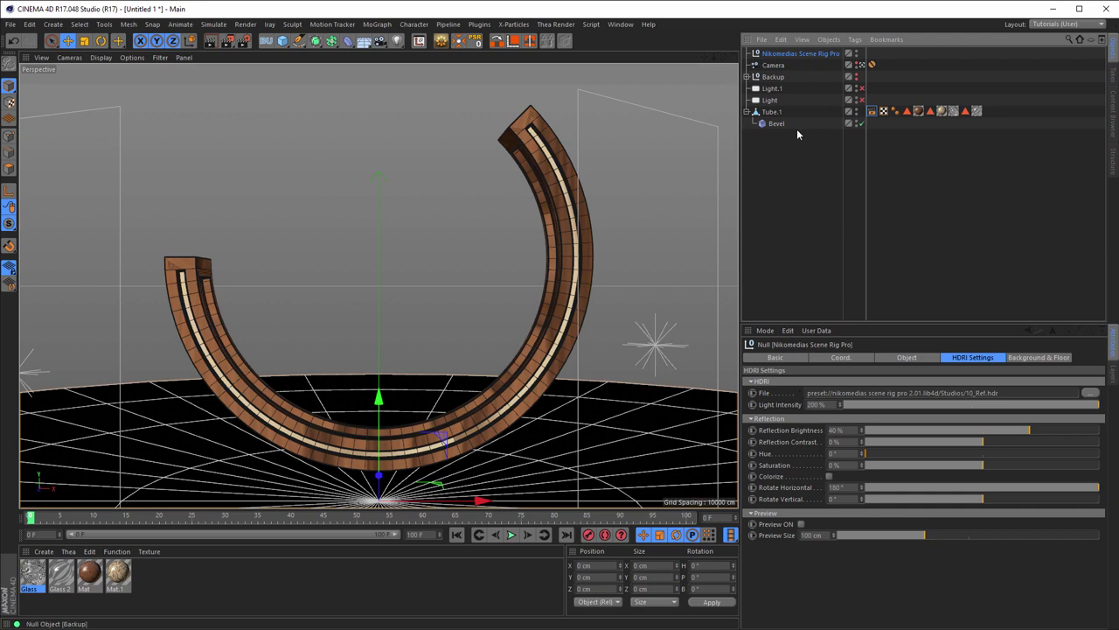
# Turn off the rig's Floor and Background and set vista_point_110mm_72_after_16-9.jpg as Background Picture.
pyautogui.click(1029, 357)
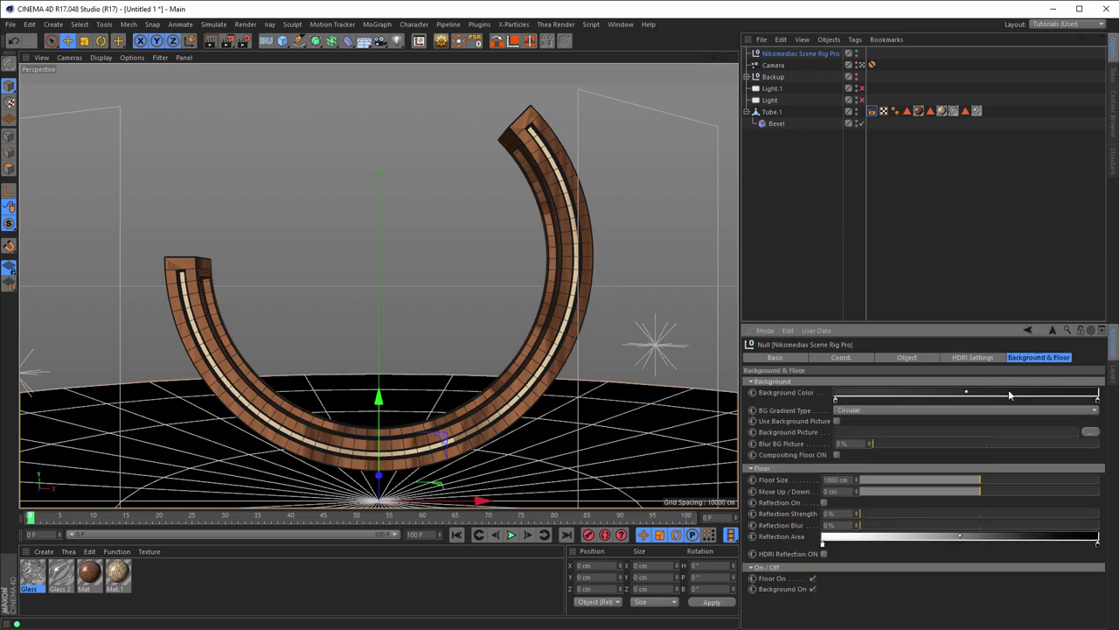
pyautogui.click(812, 578)
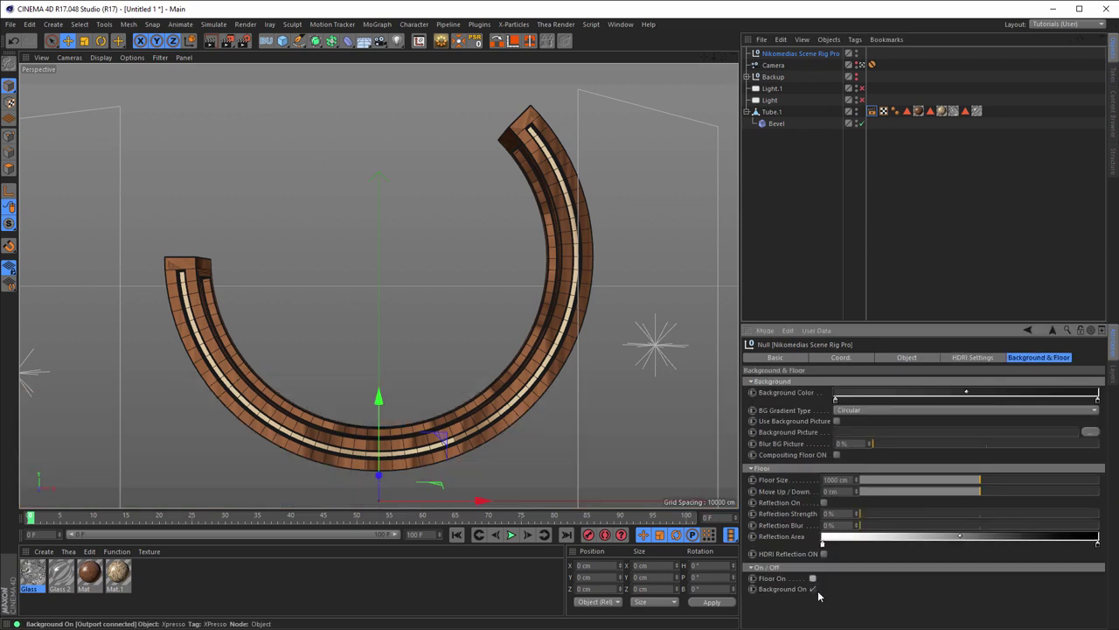
pyautogui.click(813, 589)
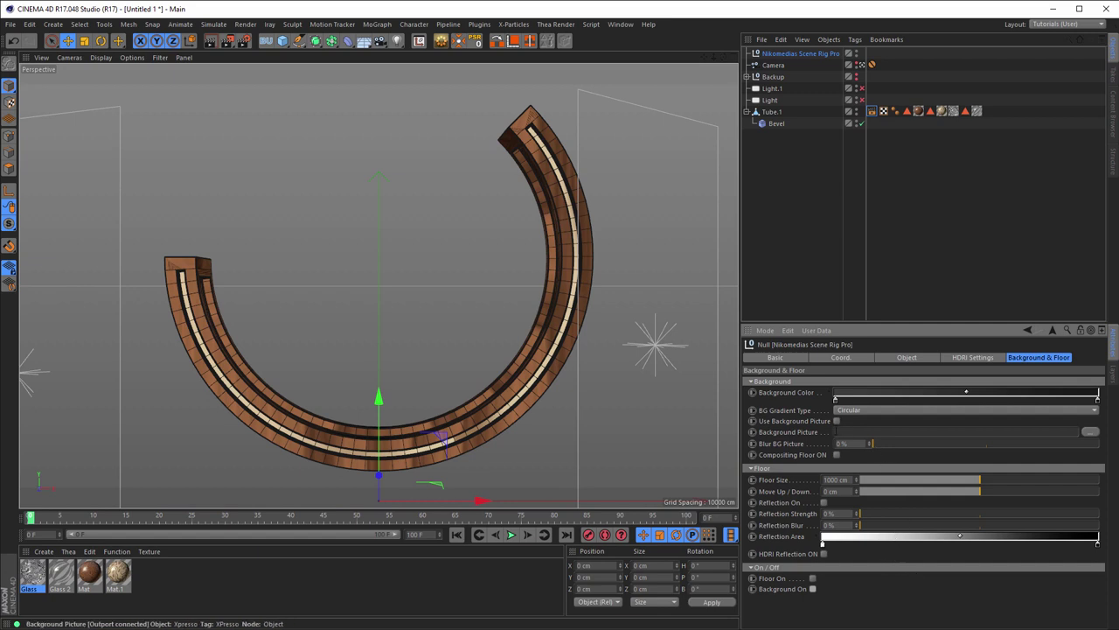
pyautogui.click(836, 421)
pyautogui.moveTo(871, 434); pyautogui.dragTo(871, 433)
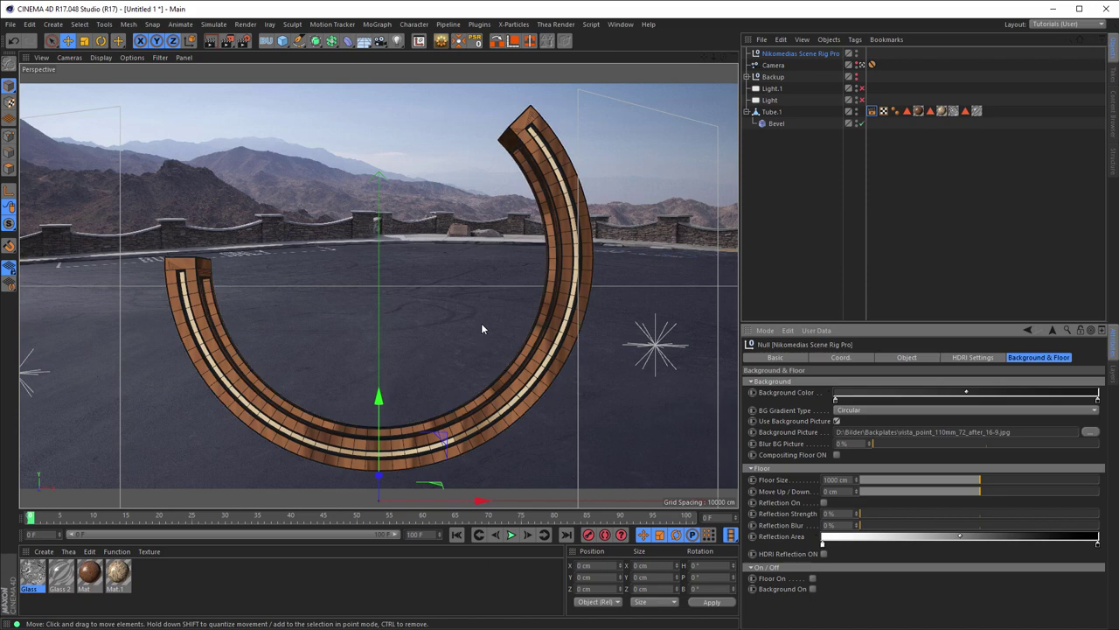
# Render a Shift+R test of the tube over the desert backplate, then close the Picture Viewer.
pyautogui.click(244, 41)
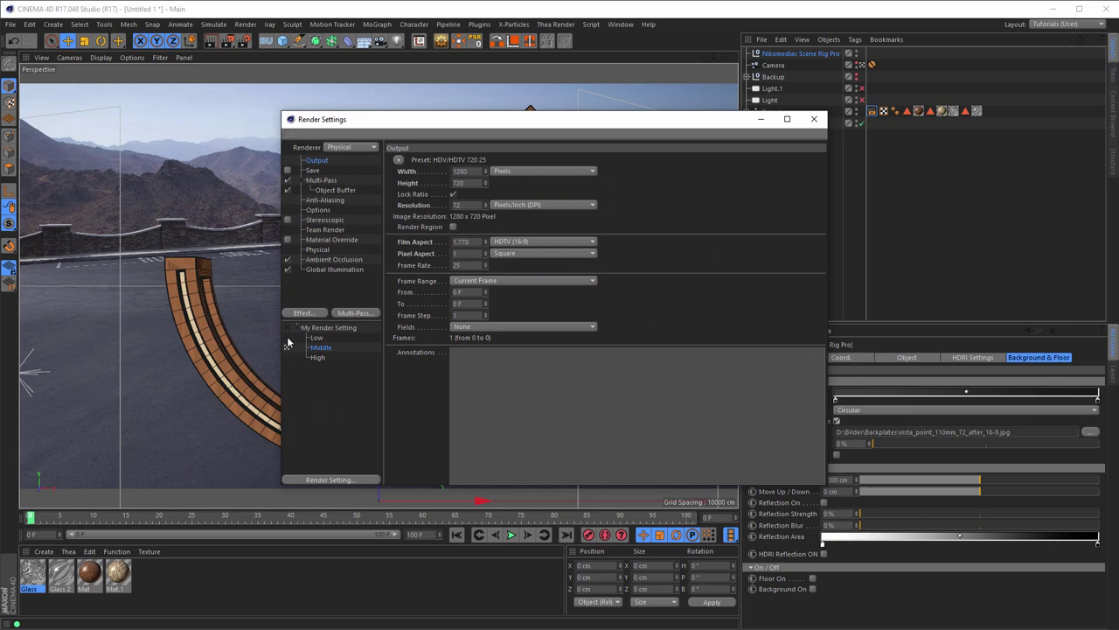
pyautogui.click(814, 118)
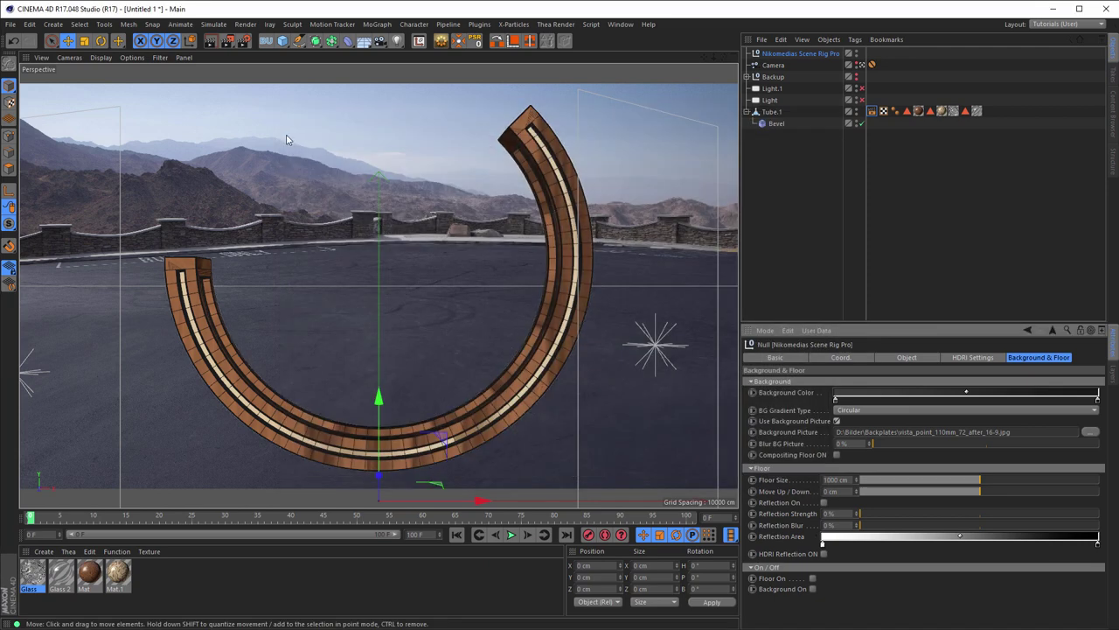
pyautogui.hotkey('shift', 'r')
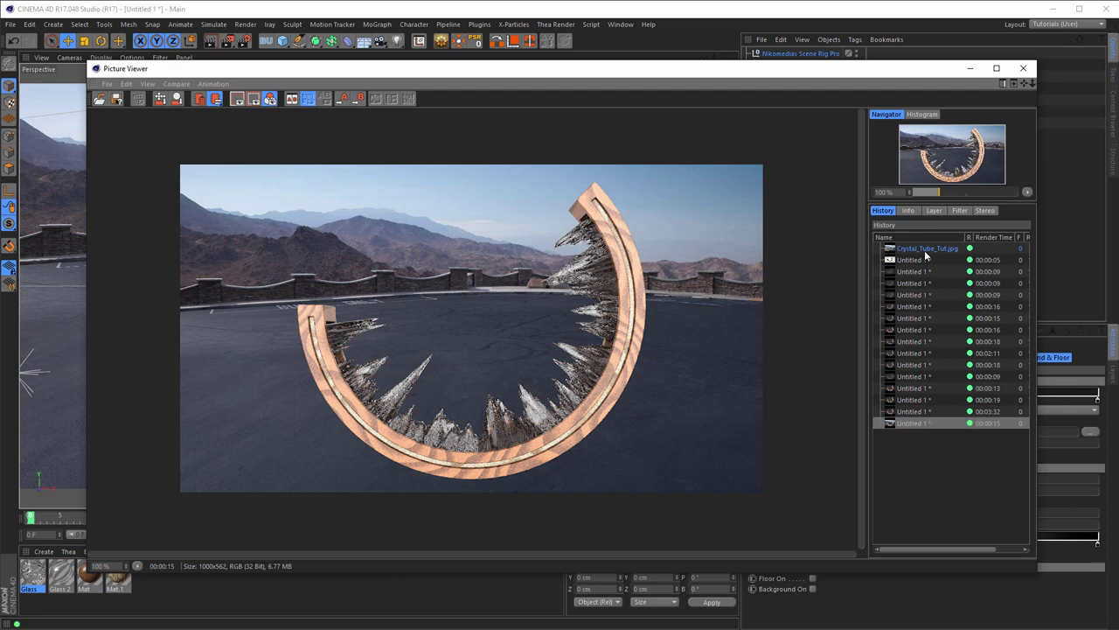
pyautogui.click(1025, 70)
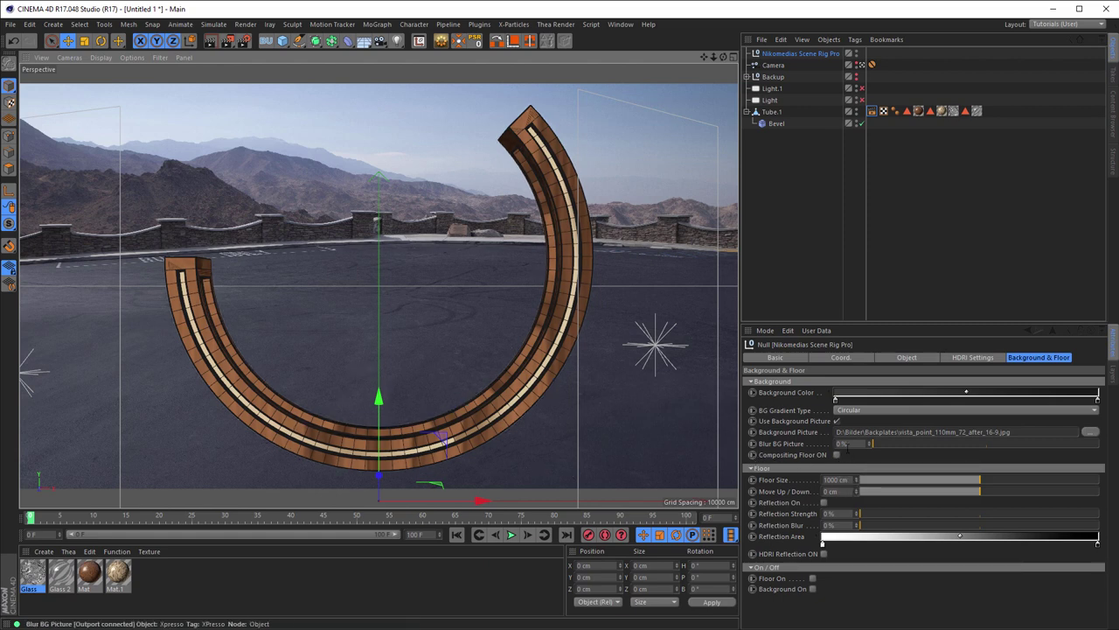
# Turn on Compositing Floor and move the Protection tag from Camera to Backup.
pyautogui.click(836, 455)
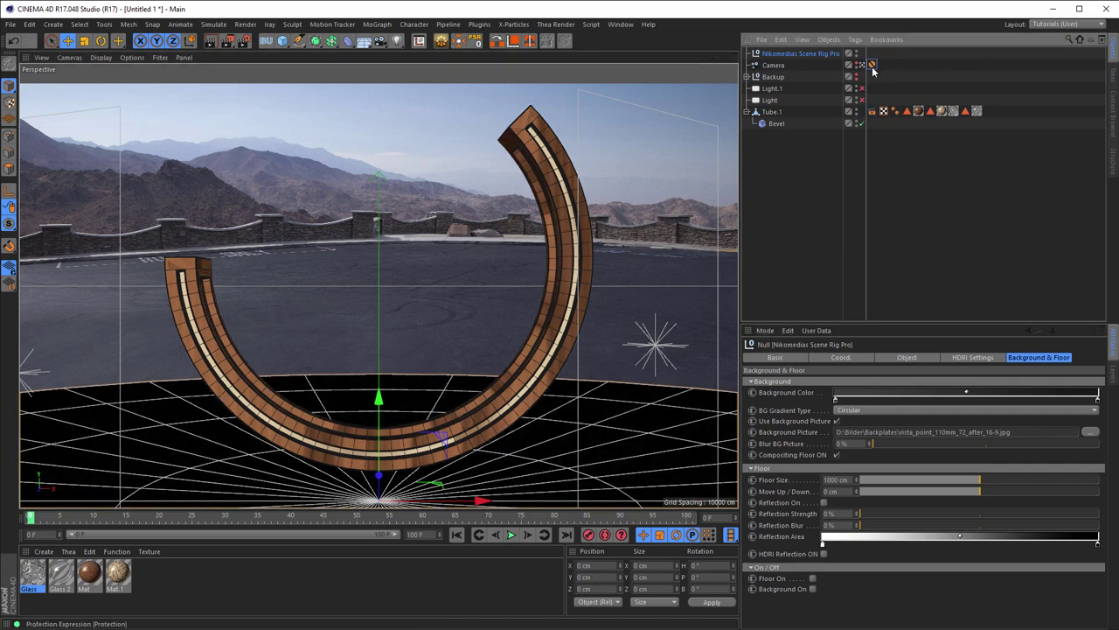
pyautogui.moveTo(872, 64); pyautogui.dragTo(872, 76)
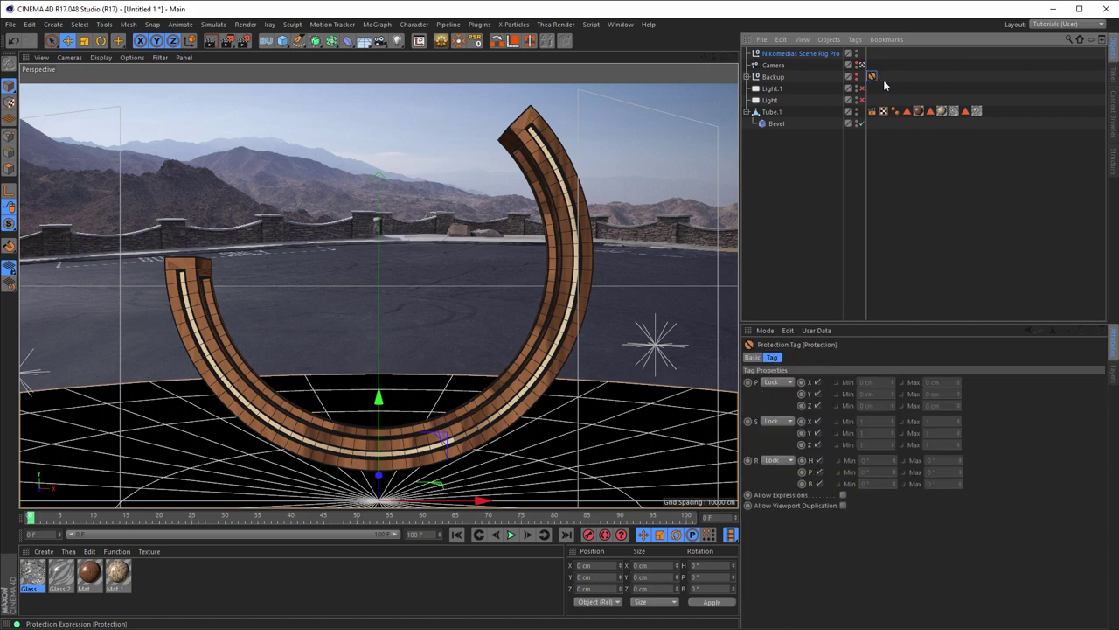
pyautogui.click(773, 64)
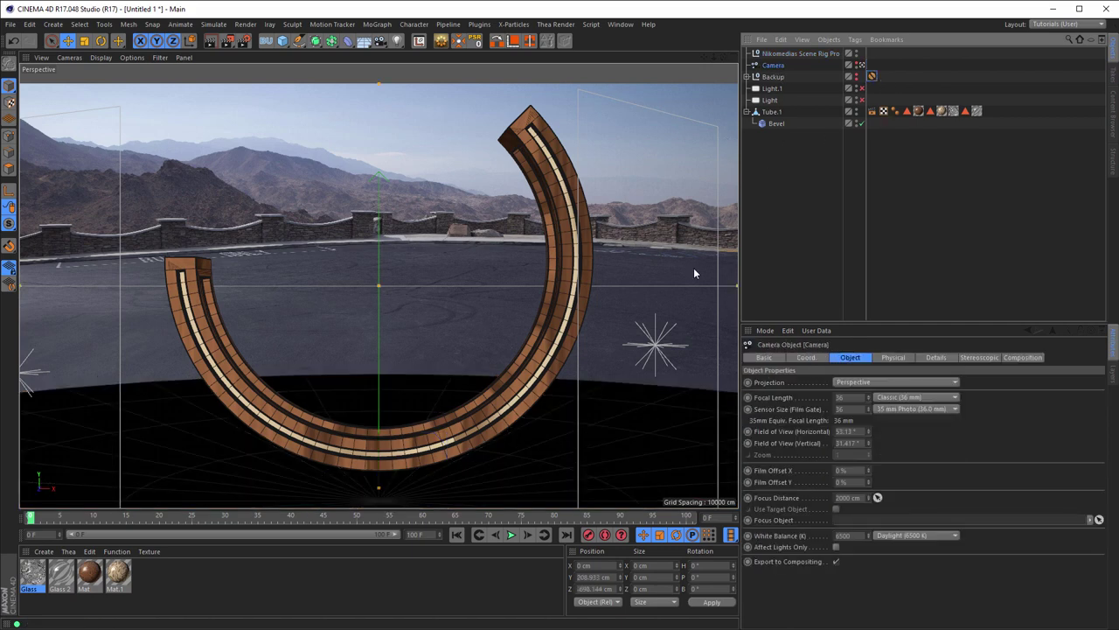
# Reframe the camera closer on the arc tube against the desert overlook.
pyautogui.moveTo(447, 381)
pyautogui.keyDown('alt'); pyautogui.mouseDown()
pyautogui.moveTo(413, 383)
pyautogui.moveTo(437, 379)
pyautogui.moveTo(417, 367)
pyautogui.mouseUp(); pyautogui.keyUp('alt')
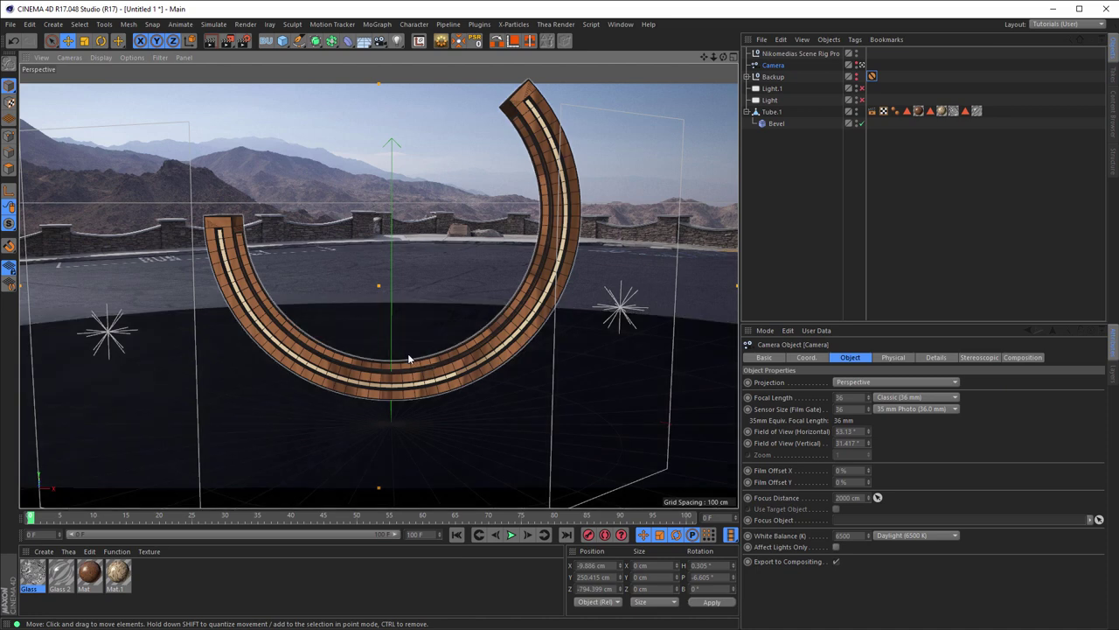
pyautogui.keyDown('alt'); pyautogui.moveTo(403, 359); pyautogui.dragTo(403, 353, button='middle'); pyautogui.keyUp('alt')
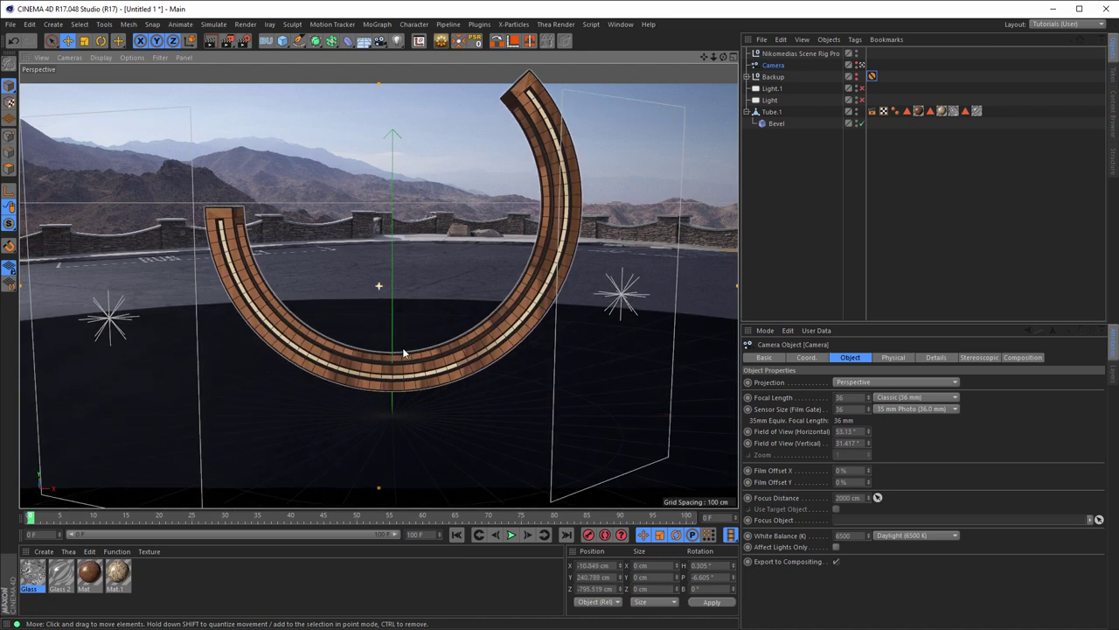
pyautogui.keyDown('alt'); pyautogui.moveTo(403, 352); pyautogui.dragTo(402, 351); pyautogui.keyUp('alt')
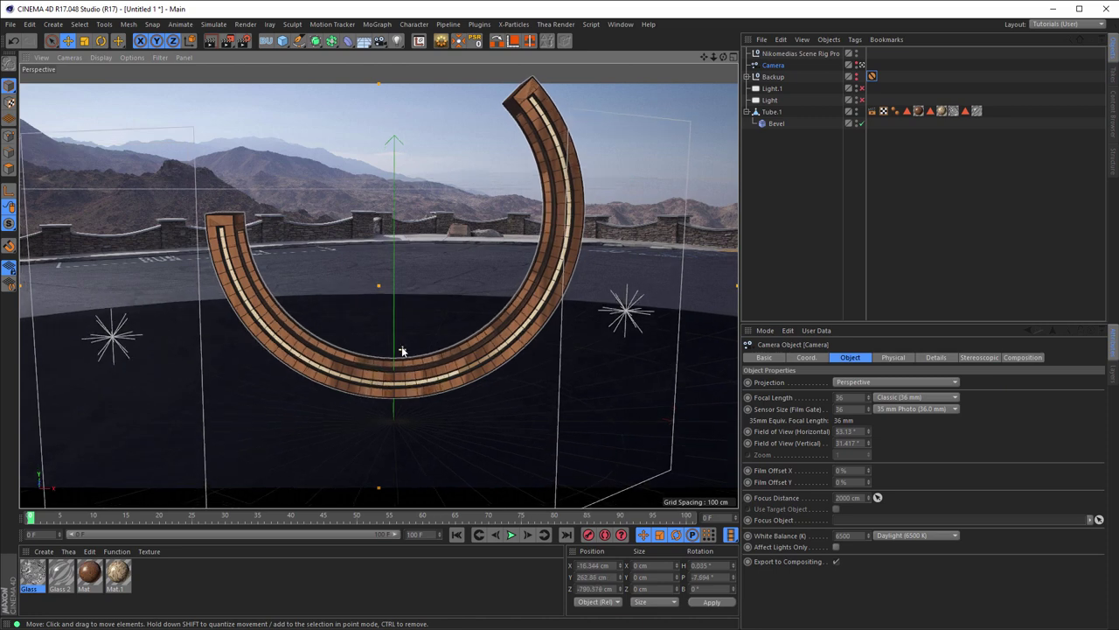
pyautogui.moveTo(403, 351)
pyautogui.keyDown('alt'); pyautogui.mouseDown(button='middle')
pyautogui.moveTo(392, 383)
pyautogui.moveTo(390, 374)
pyautogui.mouseUp(button='middle'); pyautogui.keyUp('alt')
pyautogui.keyDown('alt'); pyautogui.moveTo(390, 367); pyautogui.dragTo(390, 365); pyautogui.keyUp('alt')
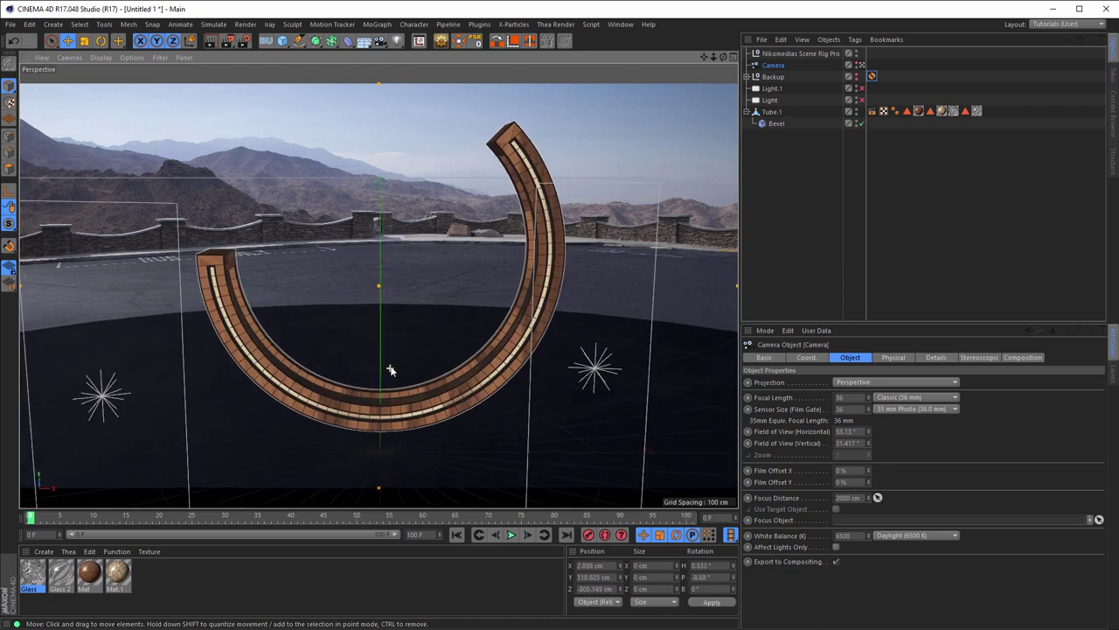
pyautogui.keyDown('alt'); pyautogui.moveTo(391, 371); pyautogui.dragTo(393, 372, button='right'); pyautogui.keyUp('alt')
pyautogui.keyDown('alt'); pyautogui.moveTo(396, 373); pyautogui.dragTo(393, 377, button='middle'); pyautogui.keyUp('alt')
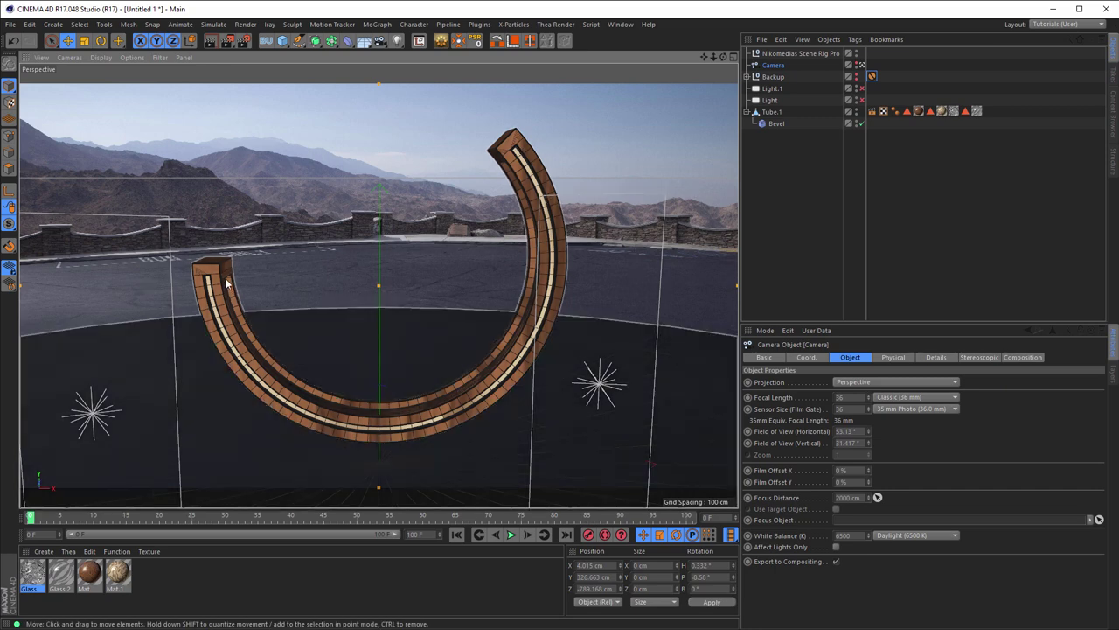
# Load the vista_point JPG as the Scene Rig's HDRI image, without copying it, and render.
pyautogui.click(801, 54)
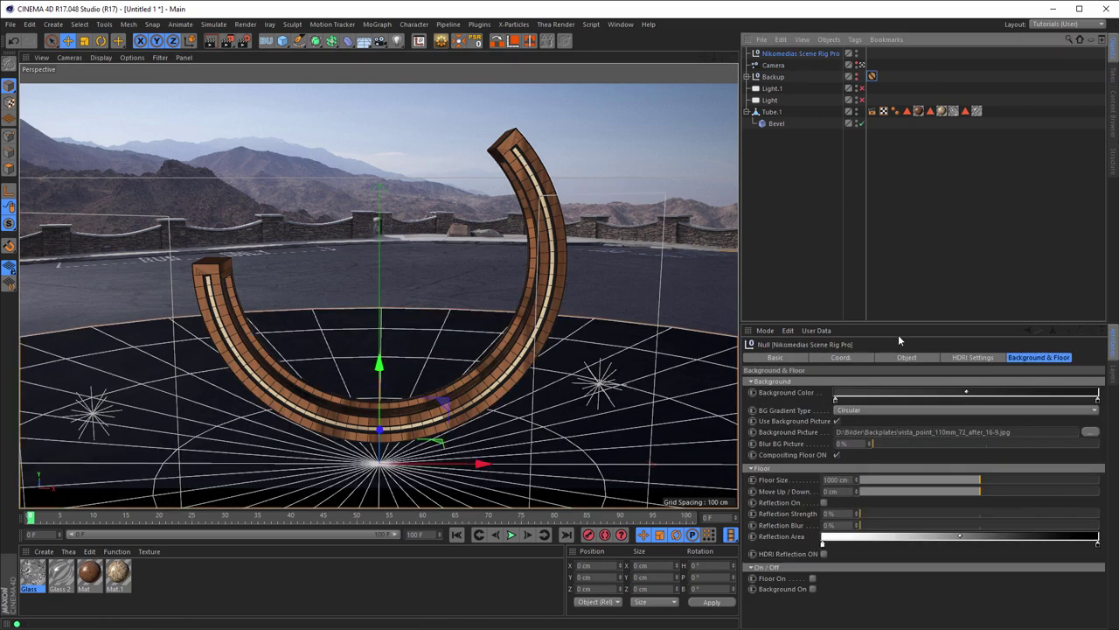
pyautogui.click(971, 358)
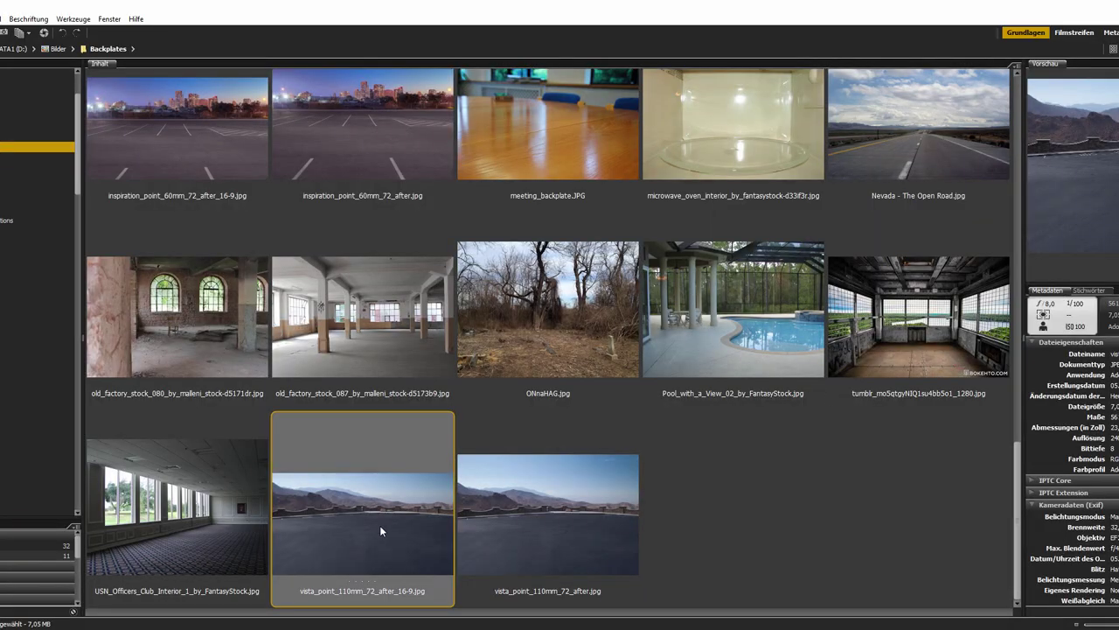
pyautogui.moveTo(380, 529); pyautogui.dragTo(922, 393)
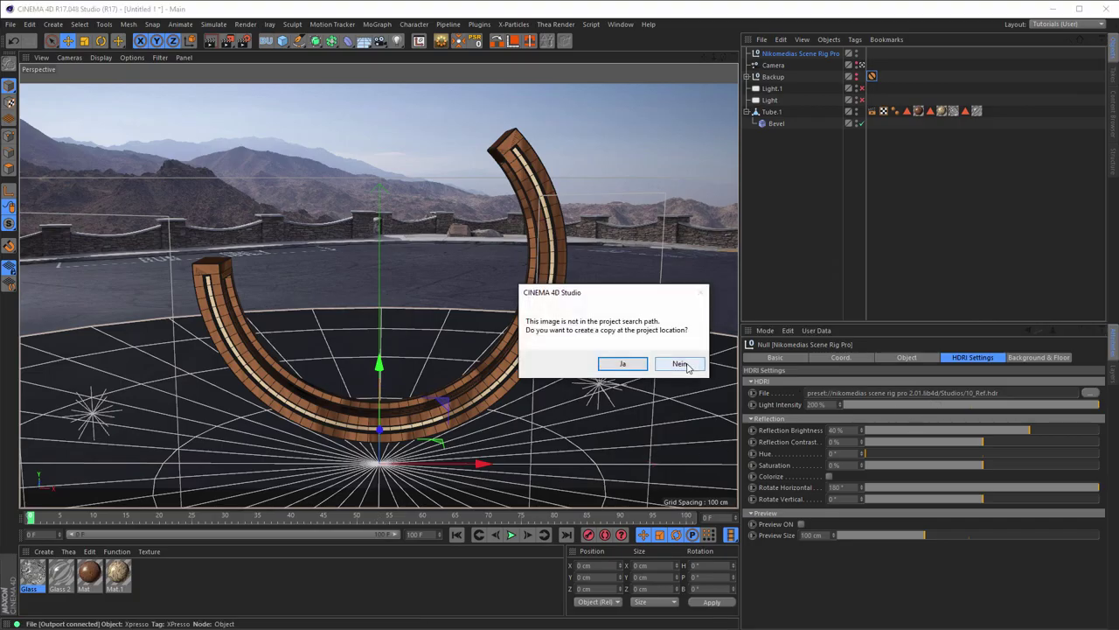
pyautogui.click(681, 363)
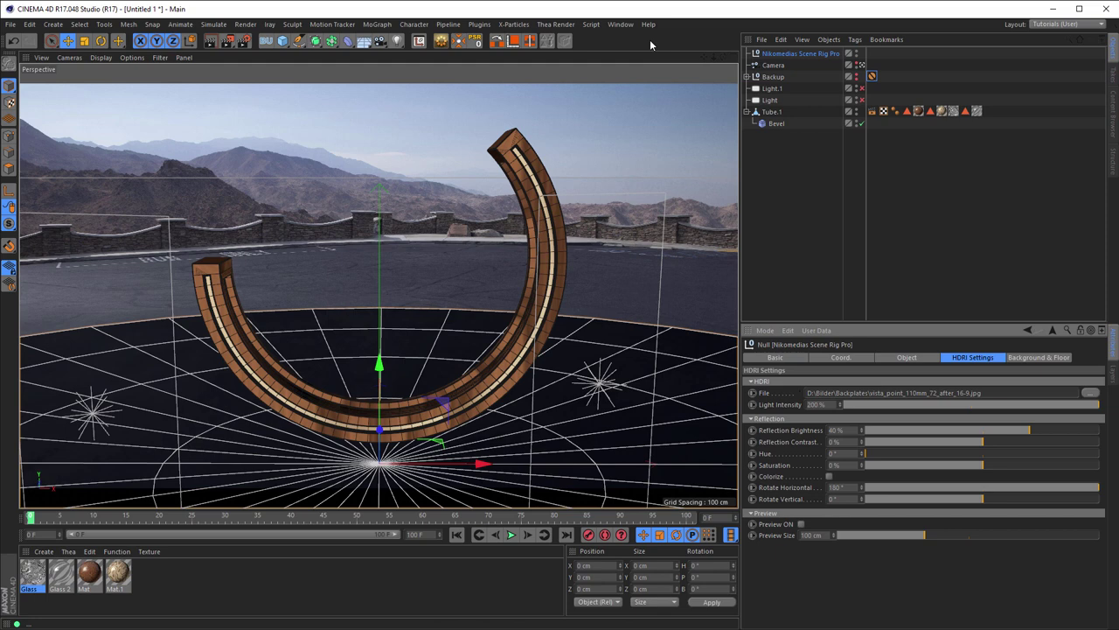
pyautogui.hotkey('shift', 'r')
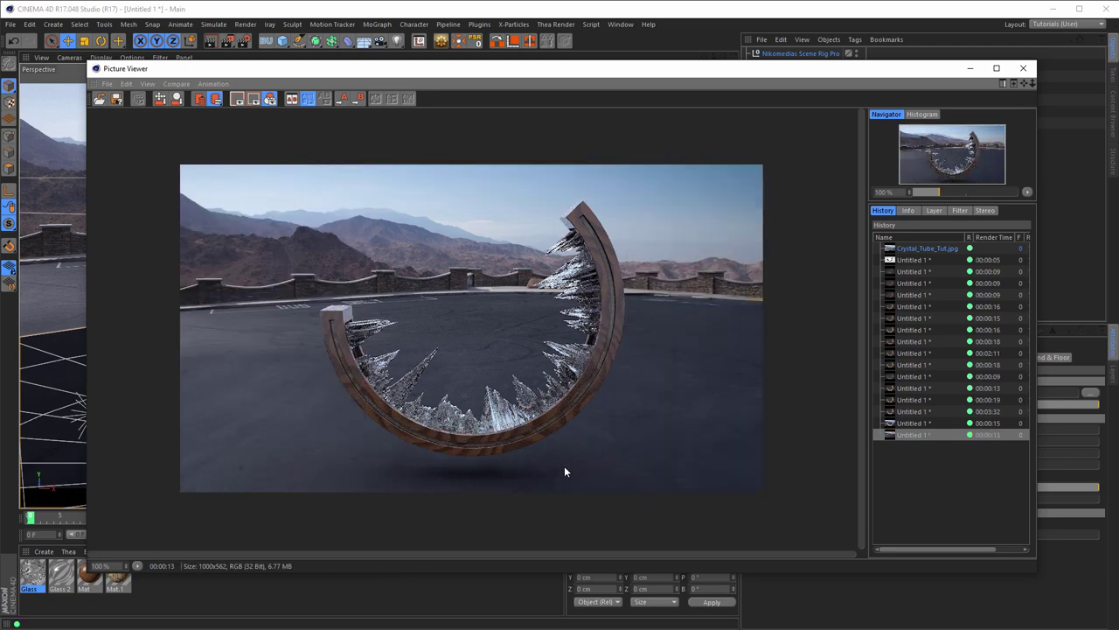
# Compare earlier renders in the Picture Viewer History, ending on the latest one.
pyautogui.click(909, 423)
pyautogui.click(910, 434)
pyautogui.click(909, 426)
pyautogui.click(910, 434)
# Render again with Light and Light.1 on, then close the Picture Viewer.
pyautogui.moveTo(889, 72); pyautogui.dragTo(881, 159)
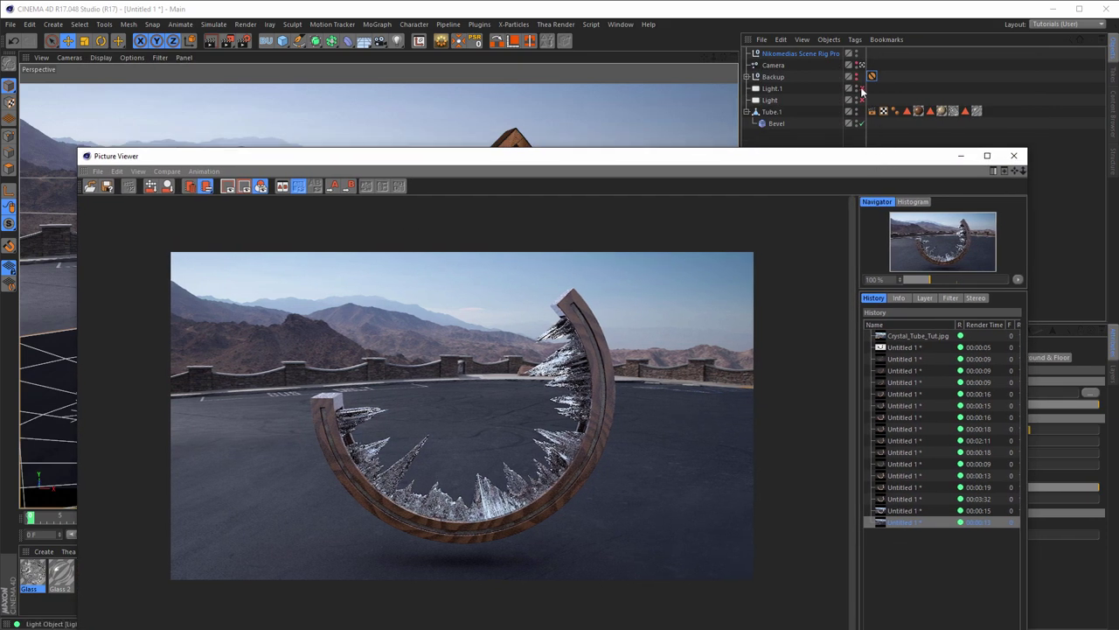
pyautogui.moveTo(840, 151); pyautogui.dragTo(846, 65)
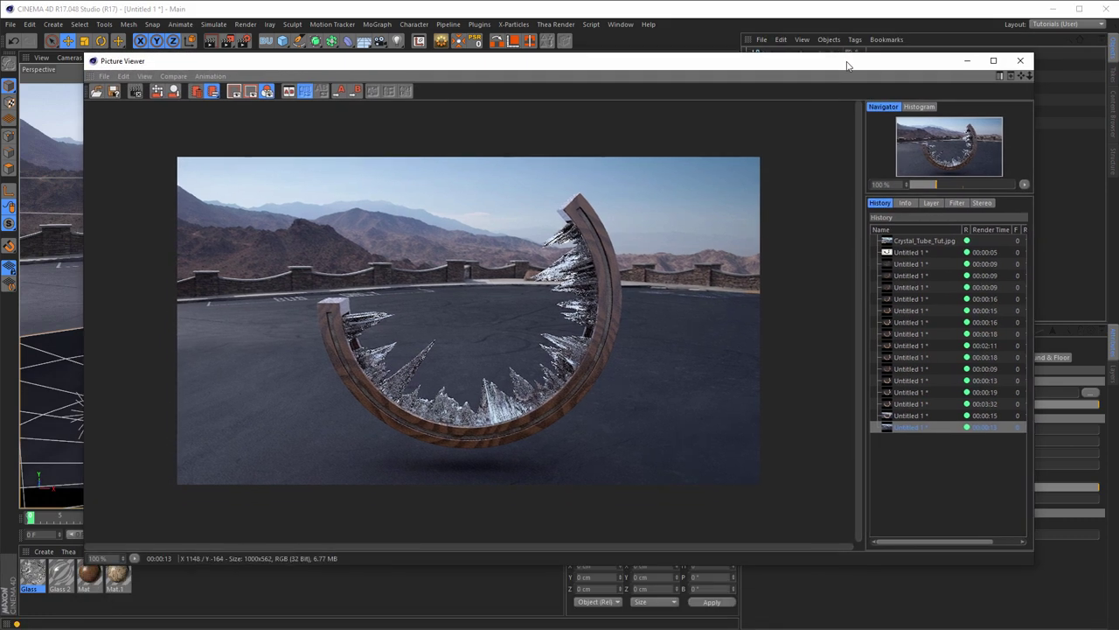
pyautogui.hotkey('shift', 'r')
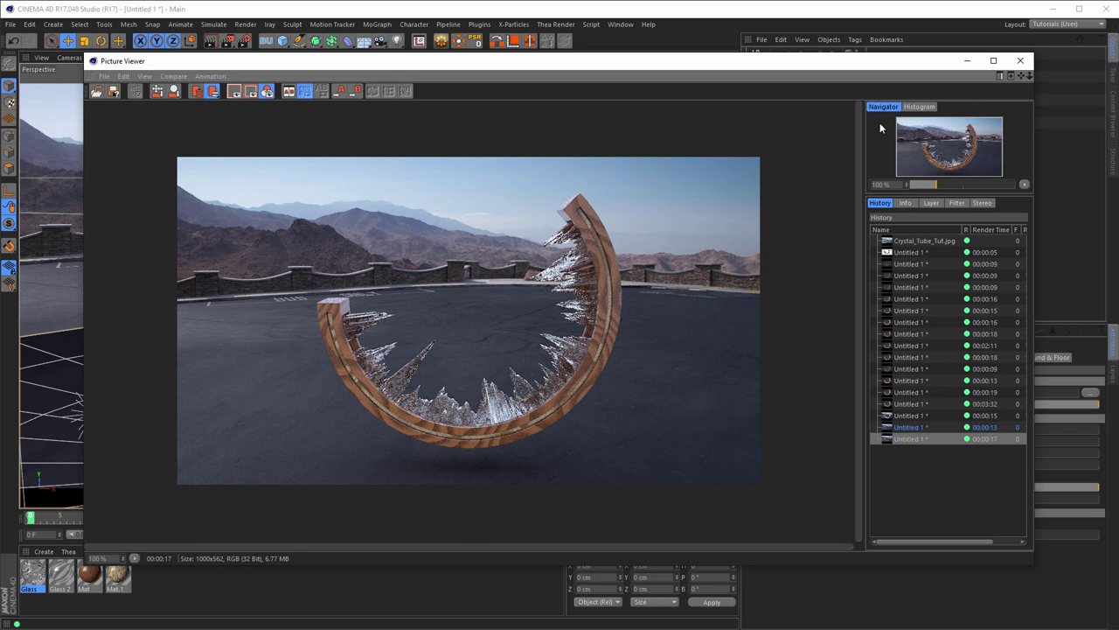
pyautogui.click(1020, 60)
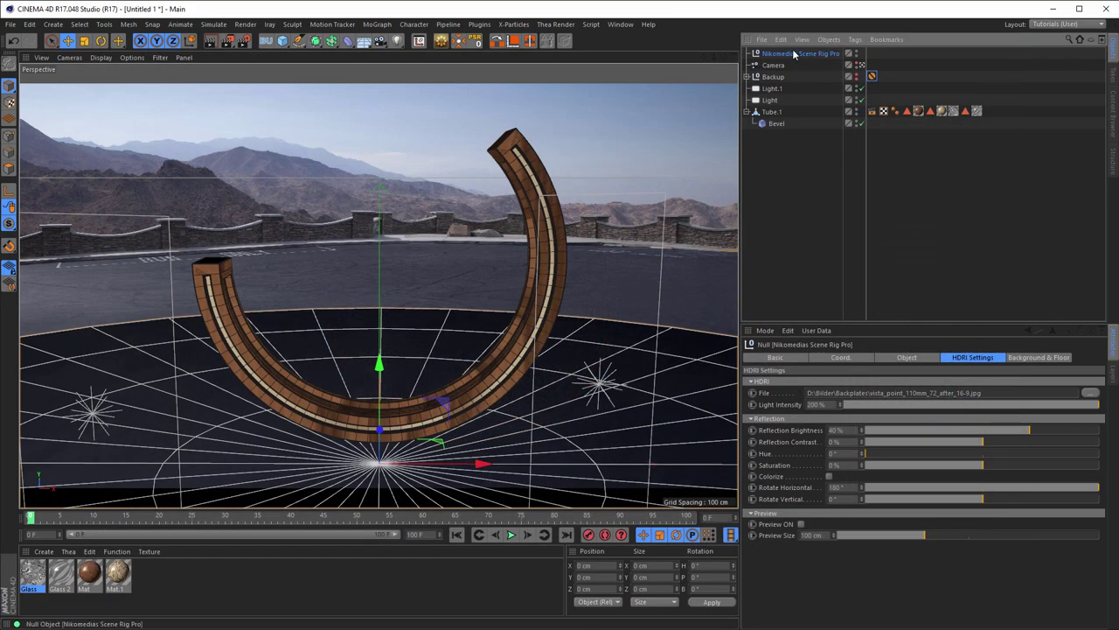
# Set the HDRI Reflection Brightness to 30% and render a fresh preview.
pyautogui.click(862, 432)
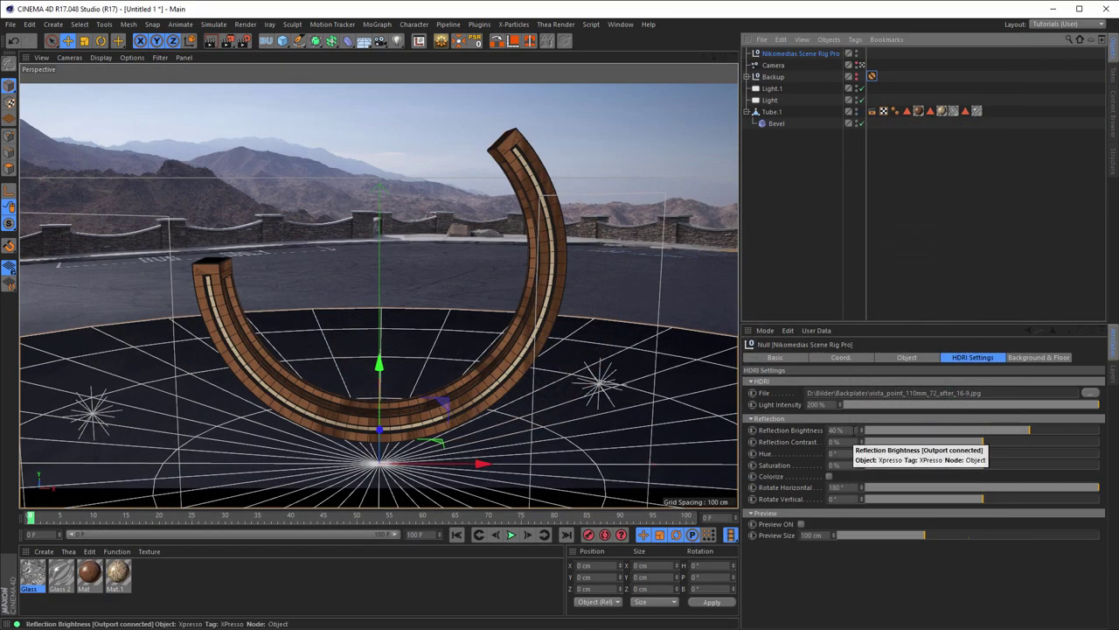
pyautogui.click(840, 430)
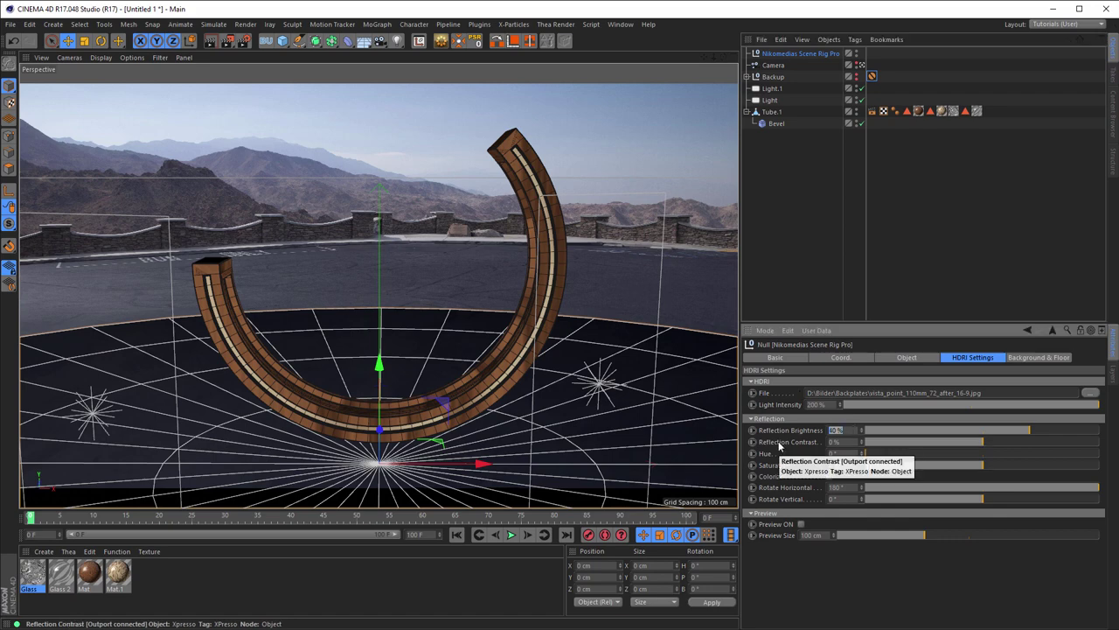
pyautogui.write('30')
pyautogui.press('Return')
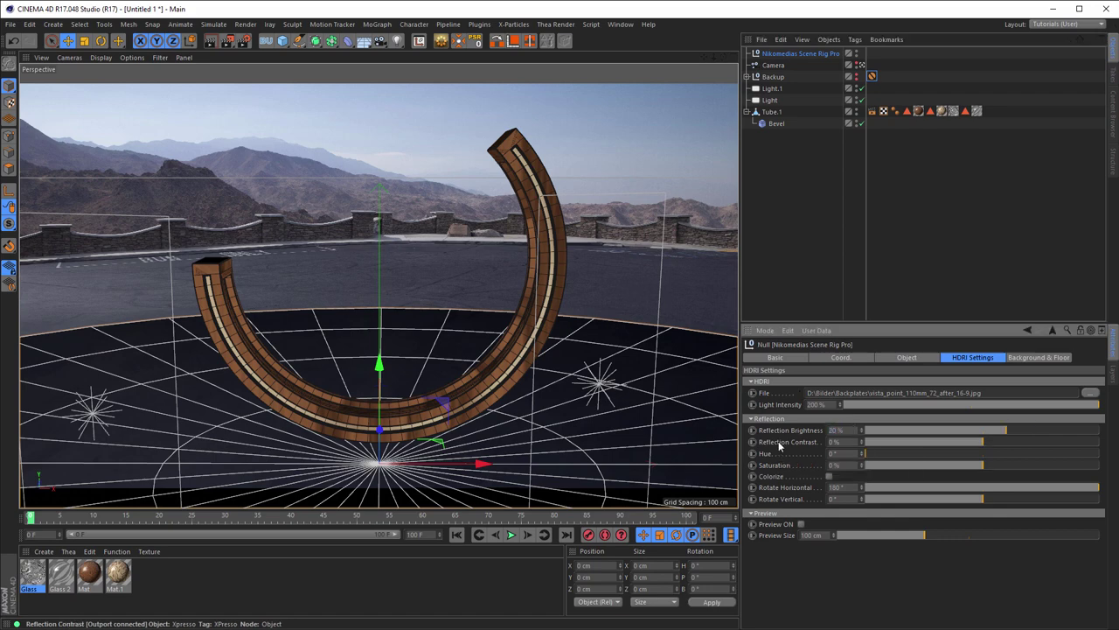
pyautogui.hotkey('shift', 'r')
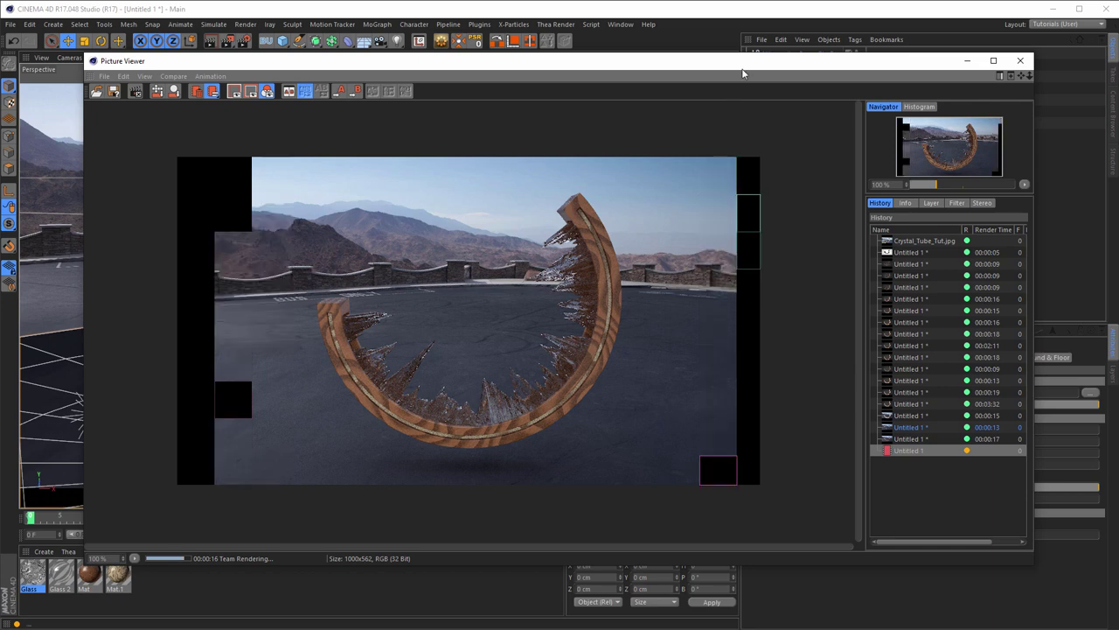
# Check the ambient occlusion and physical renderer settings, then close Render Settings and the render preview.
pyautogui.moveTo(744, 70); pyautogui.dragTo(943, 69)
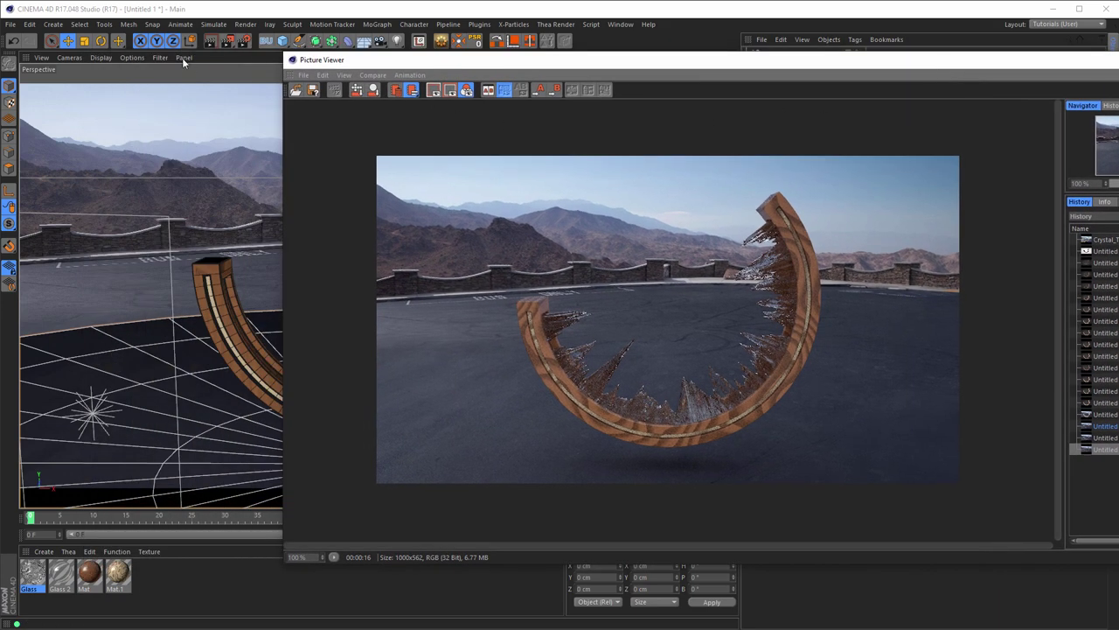
pyautogui.click(228, 41)
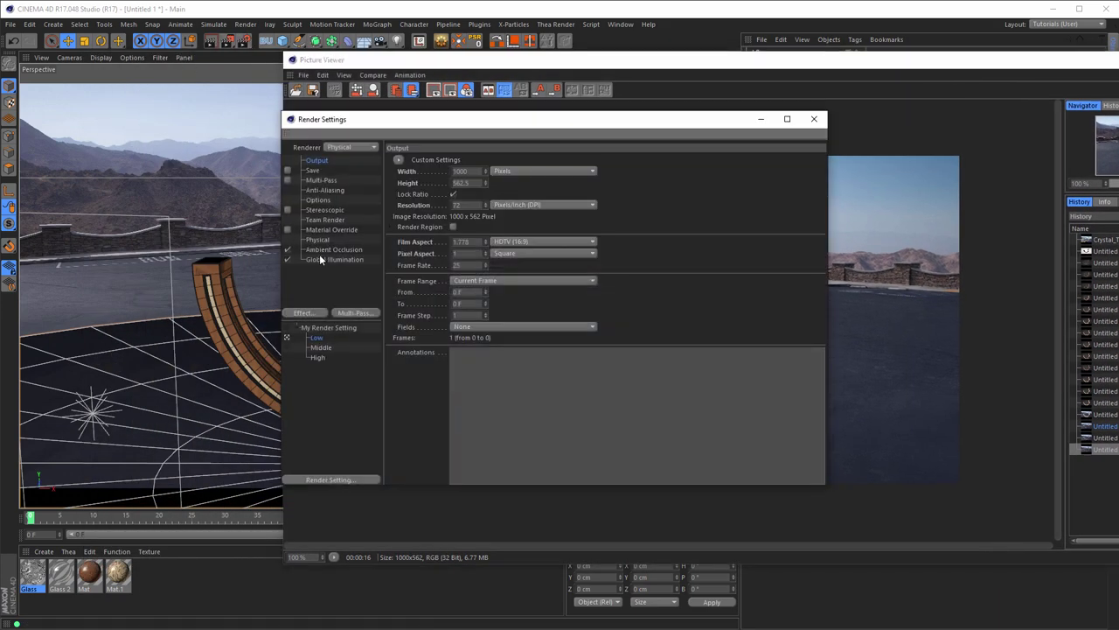
pyautogui.click(329, 250)
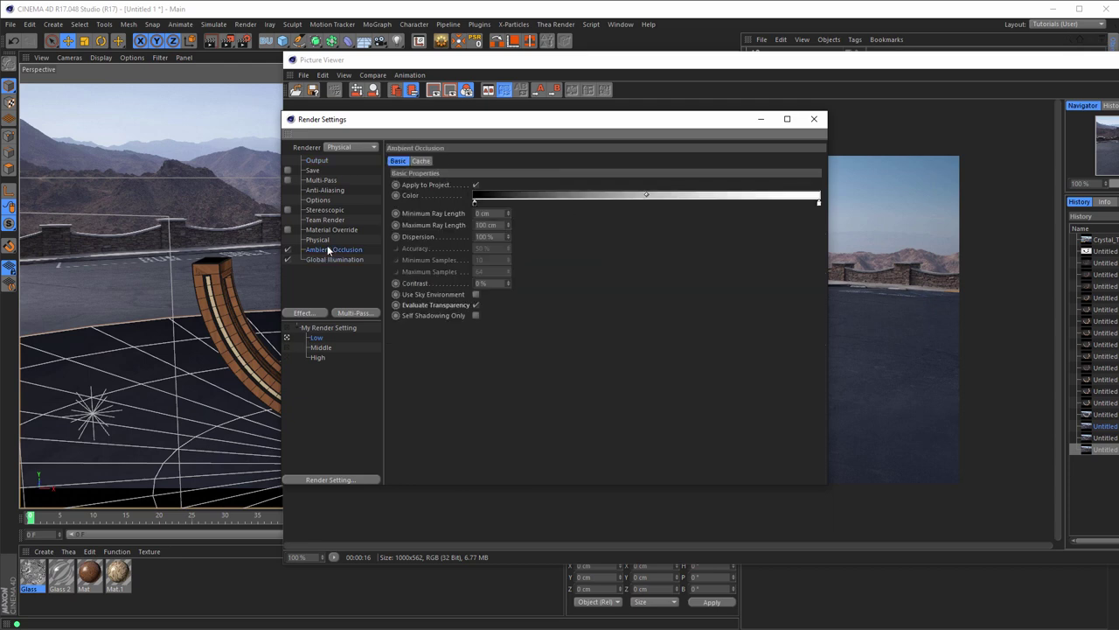
pyautogui.click(328, 257)
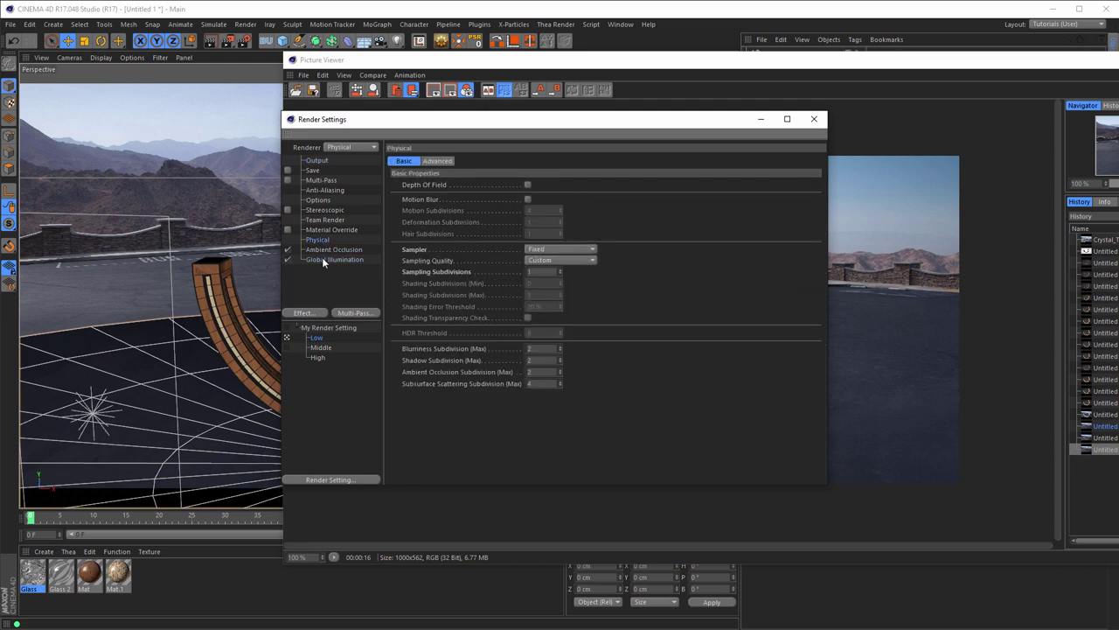
pyautogui.click(814, 119)
pyautogui.moveTo(884, 61); pyautogui.dragTo(673, 60)
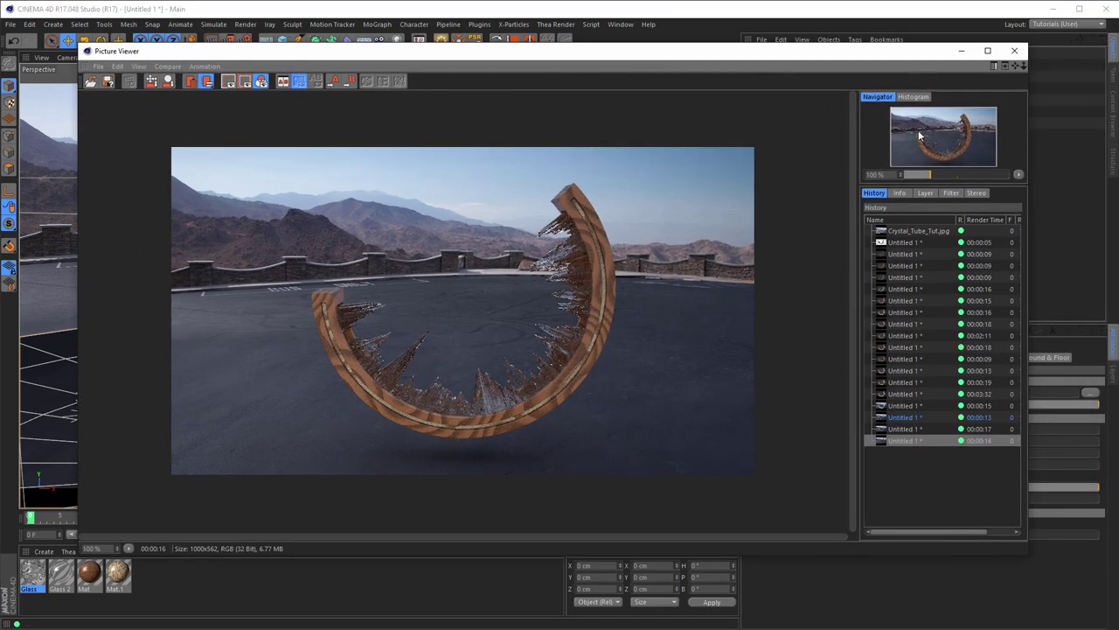
pyautogui.click(1014, 50)
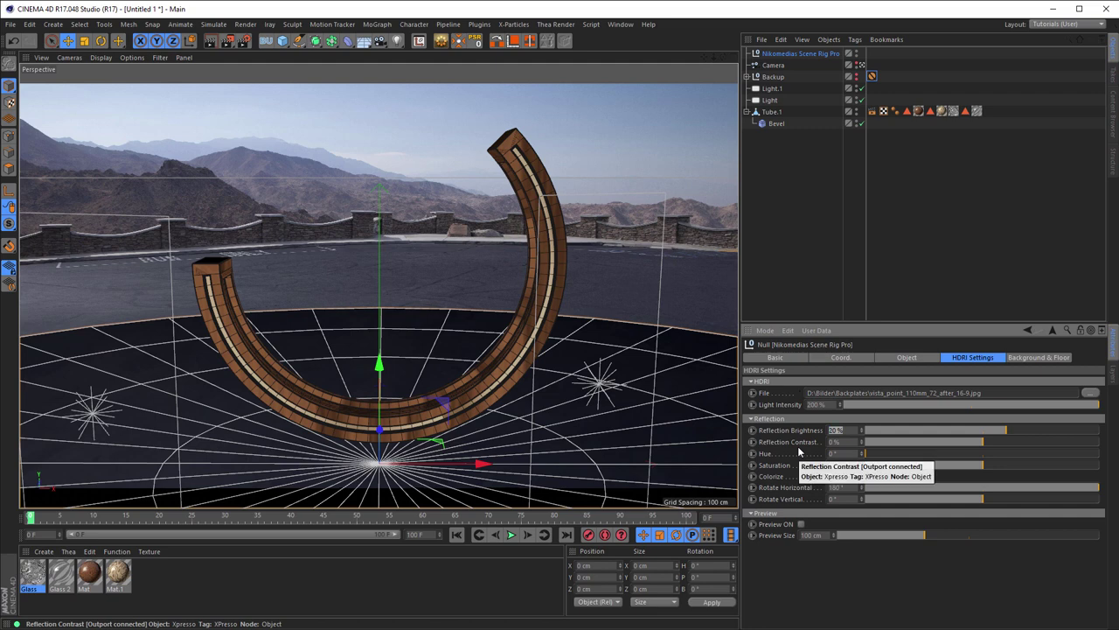
# Enter 30 % Reflection Brightness and render the crystal tube to the Picture Viewer.
pyautogui.write('30')
pyautogui.press('Return')
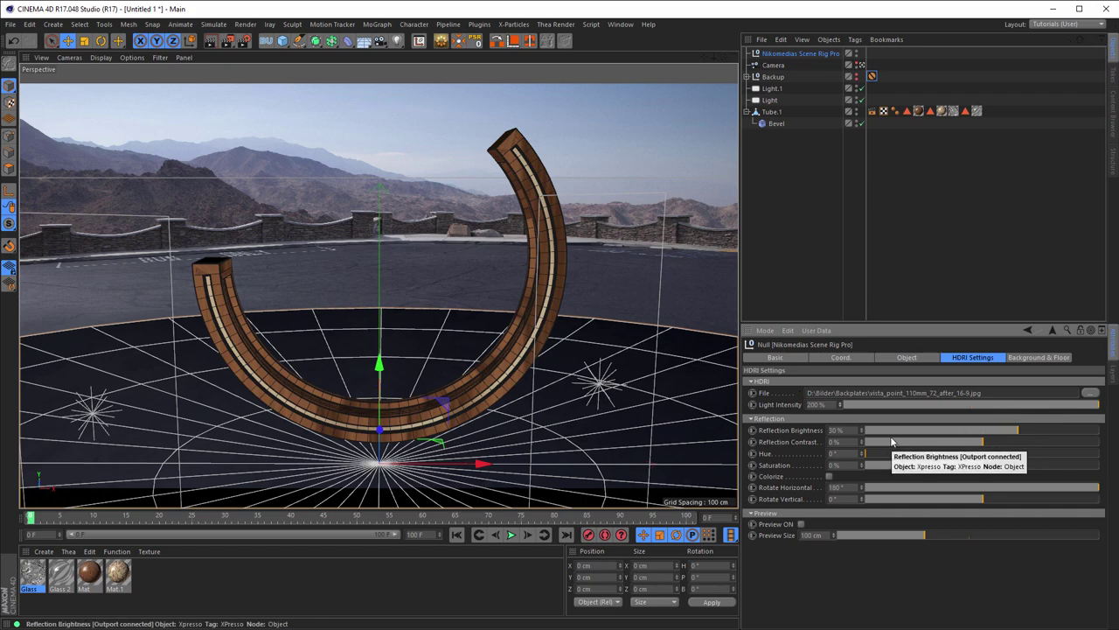
pyautogui.hotkey('shift', 'r')
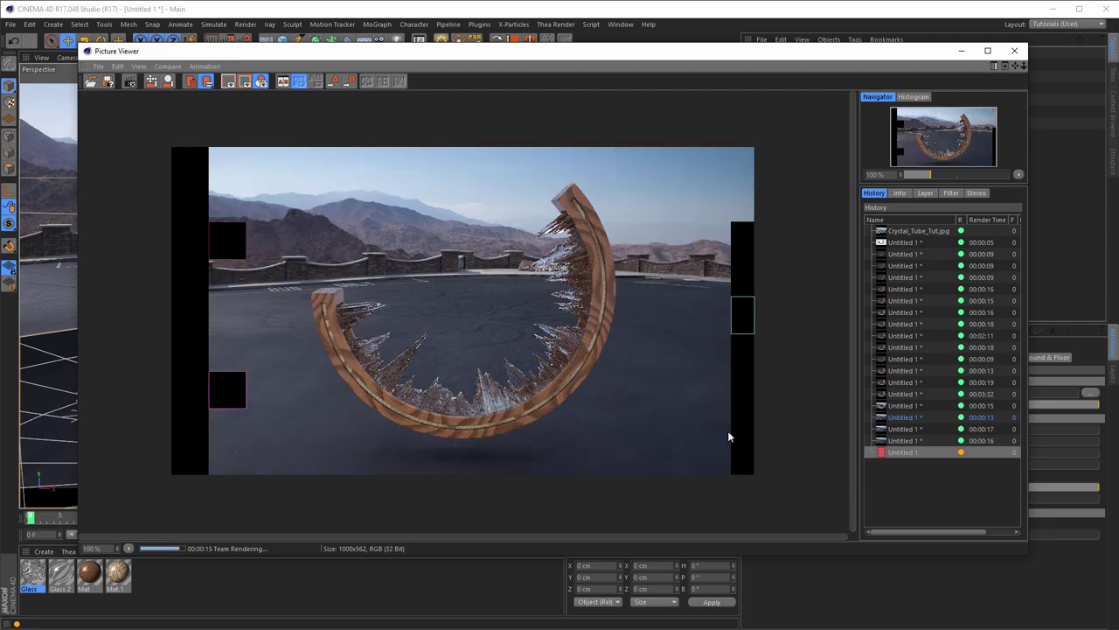
# Toggle between the previous render and the newest Untitled 1 render in History.
pyautogui.click(904, 440)
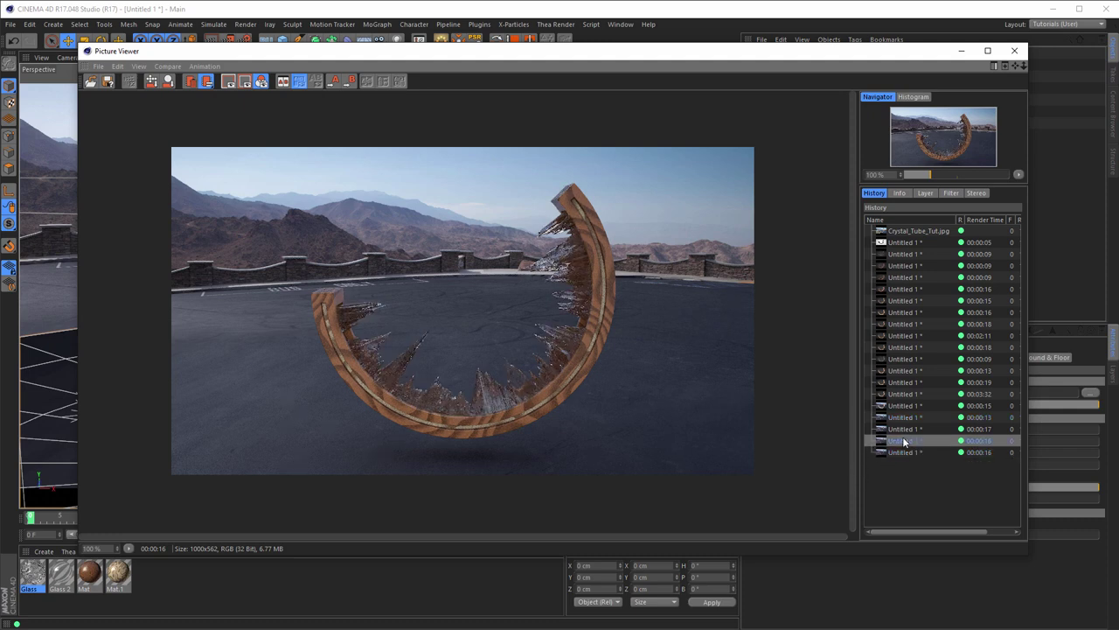
pyautogui.click(908, 428)
pyautogui.click(902, 444)
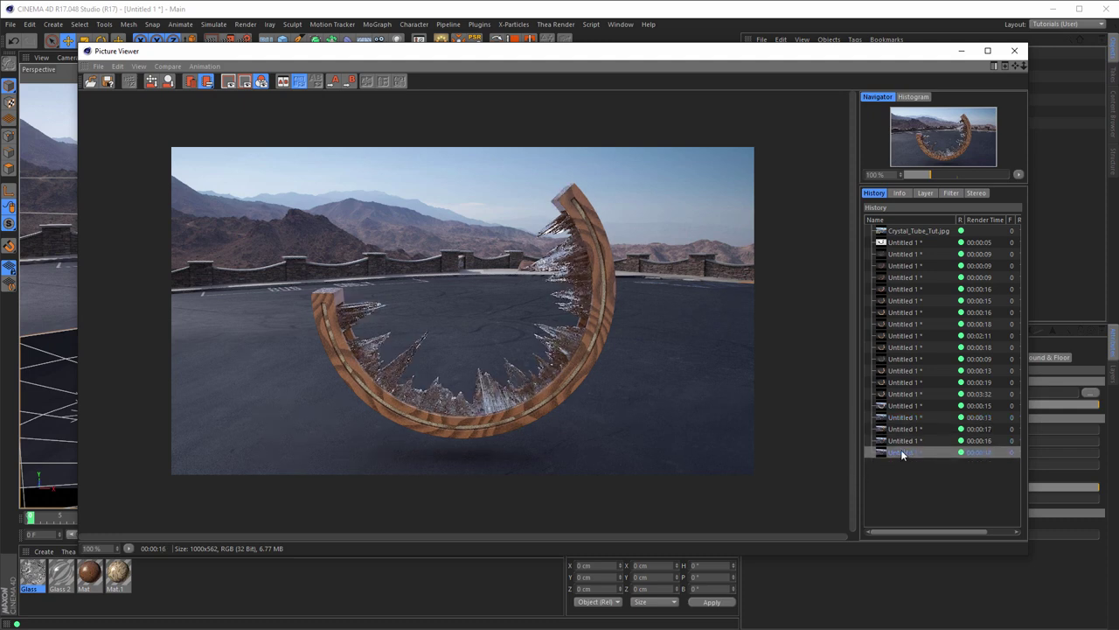
pyautogui.click(901, 451)
# Compare the 00:02:43 and final 00:06:30 renders, then inspect the Glass material's Bump settings.
pyautogui.click(1013, 52)
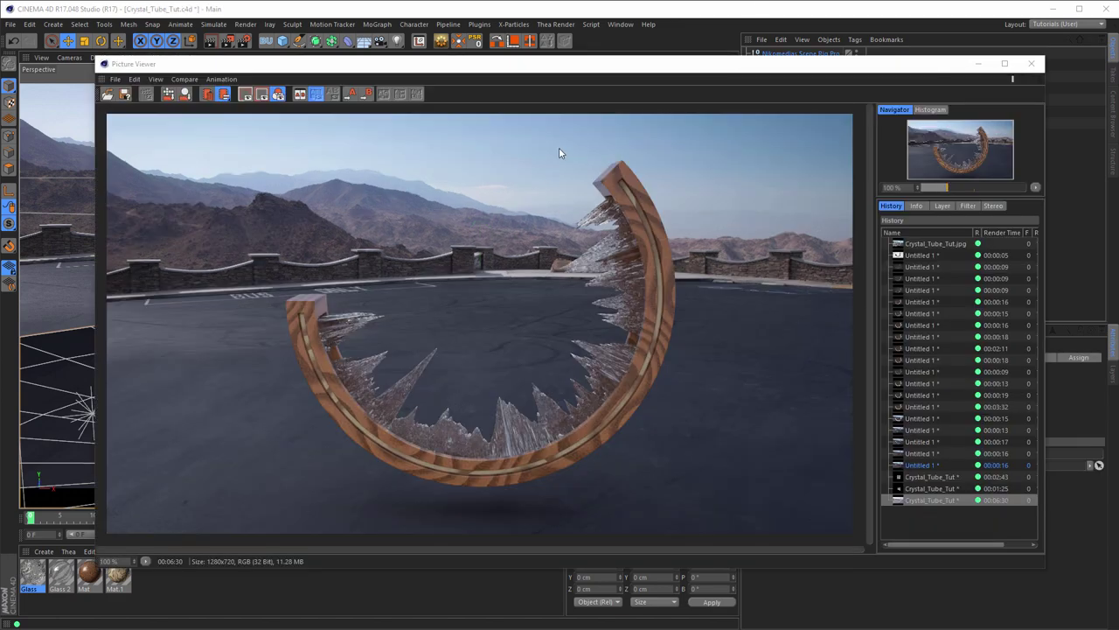
pyautogui.moveTo(590, 73); pyautogui.dragTo(579, 51)
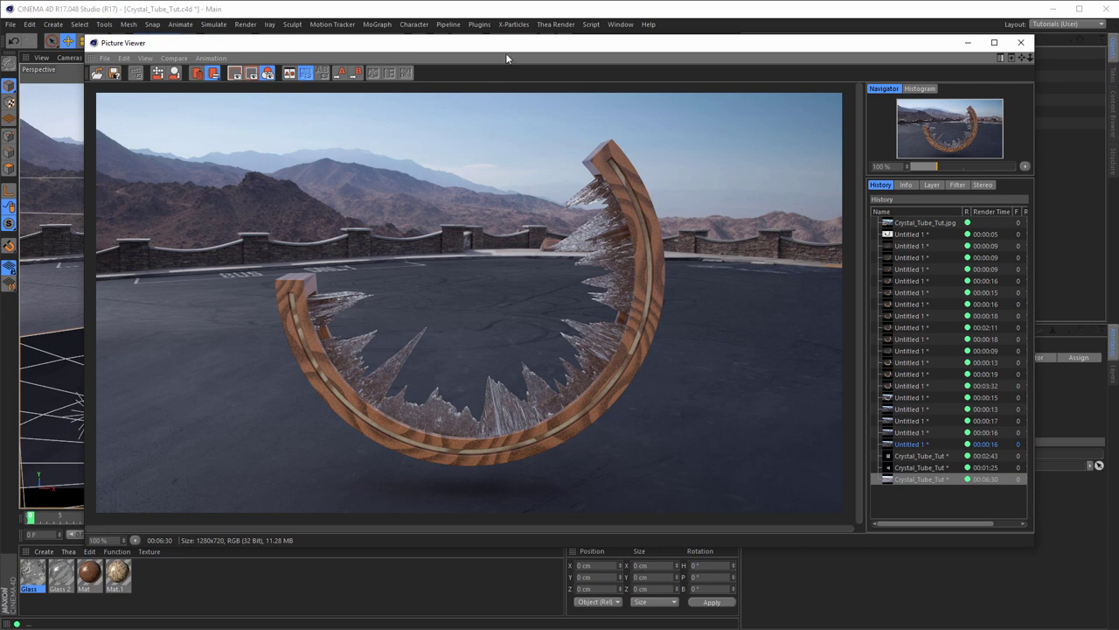
pyautogui.moveTo(522, 41); pyautogui.dragTo(541, 66)
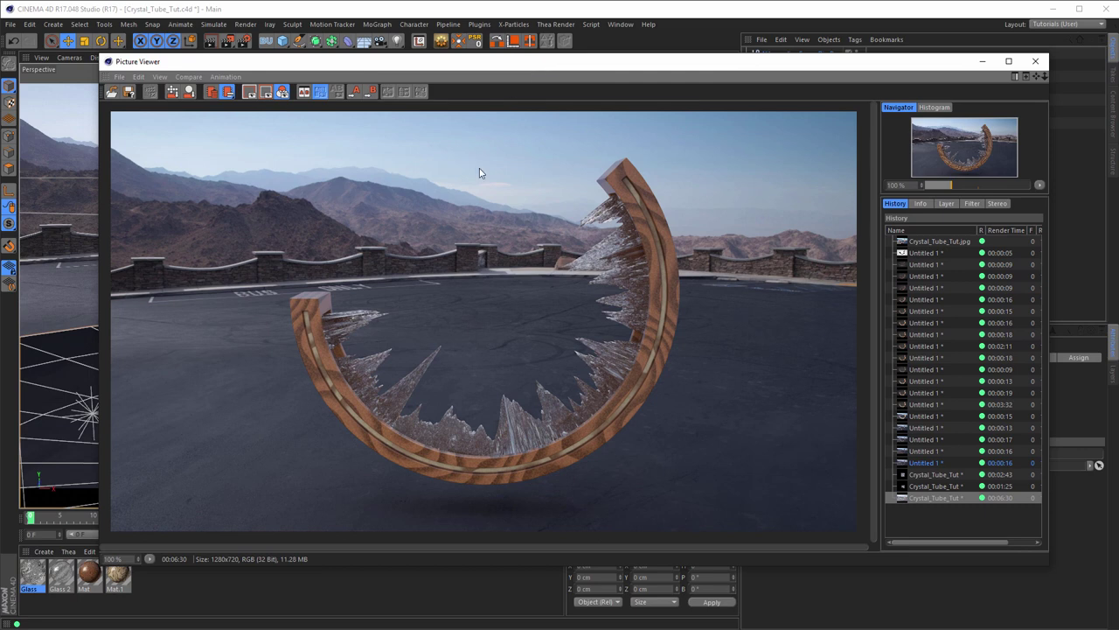
pyautogui.click(928, 474)
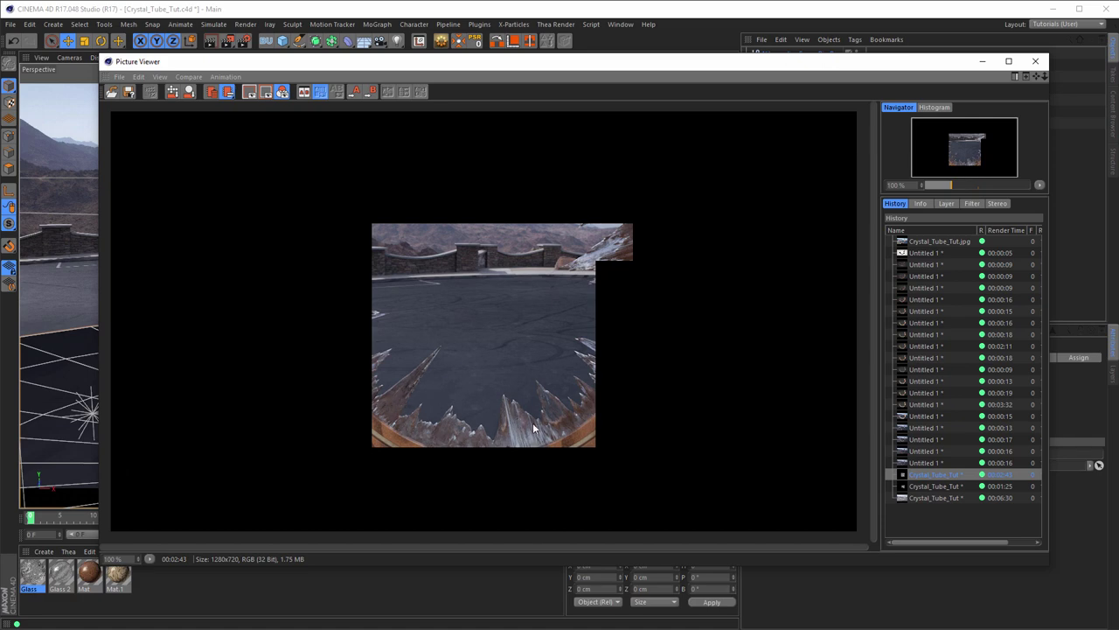
pyautogui.click(922, 498)
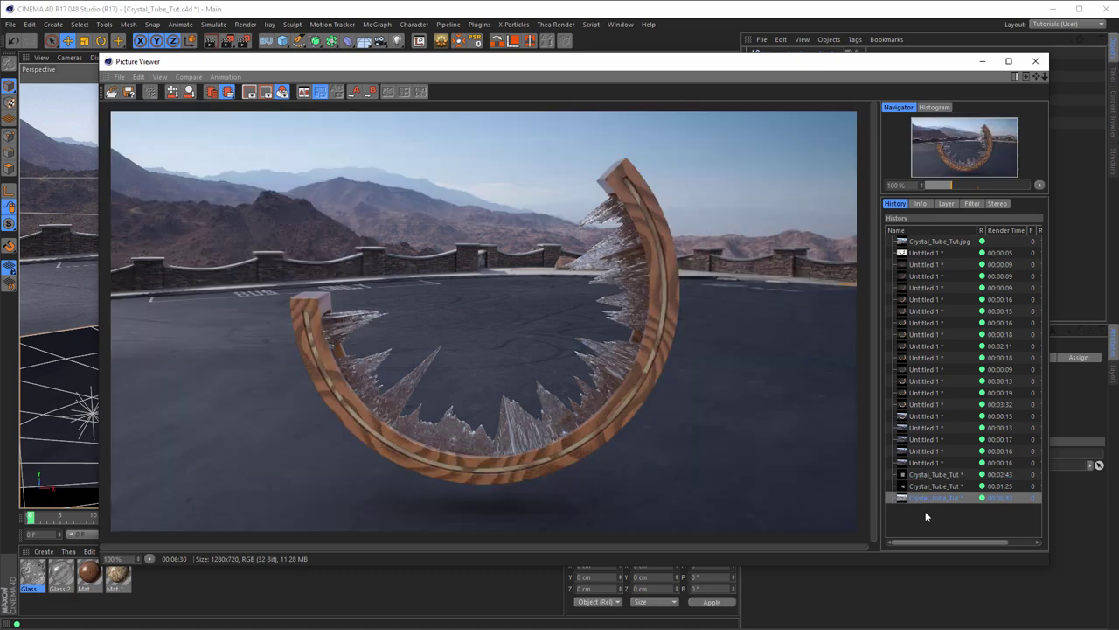
pyautogui.doubleClick(39, 574)
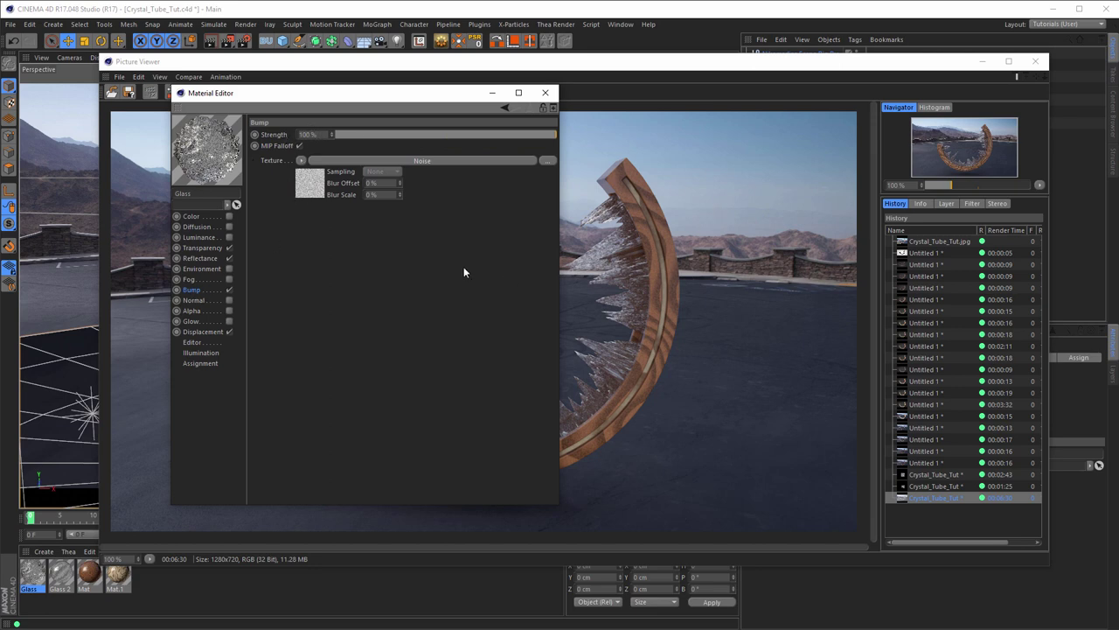
pyautogui.click(548, 94)
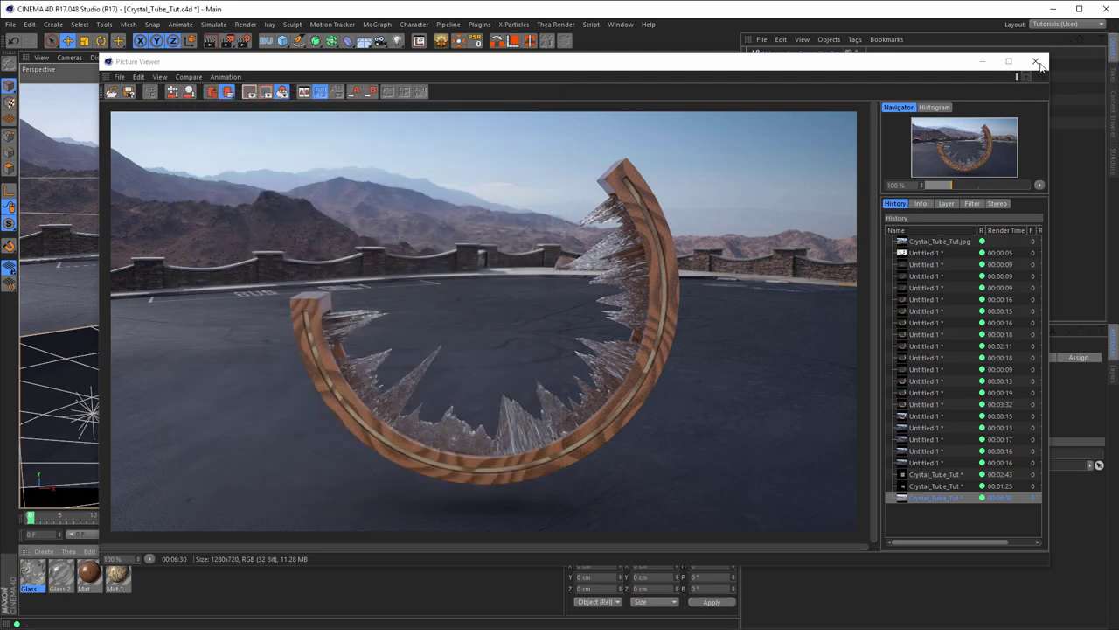
# Save the render to the Desktop as Crystal_Tube_Tut.psd in Photoshop format, 16 bits/channel.
pyautogui.click(120, 78)
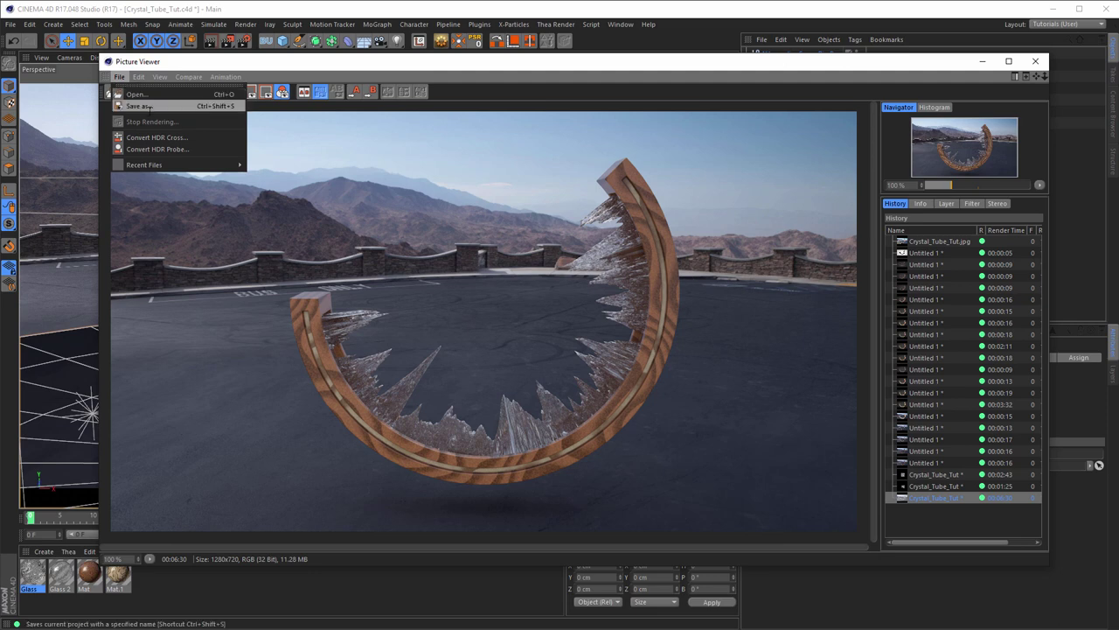
pyautogui.click(137, 108)
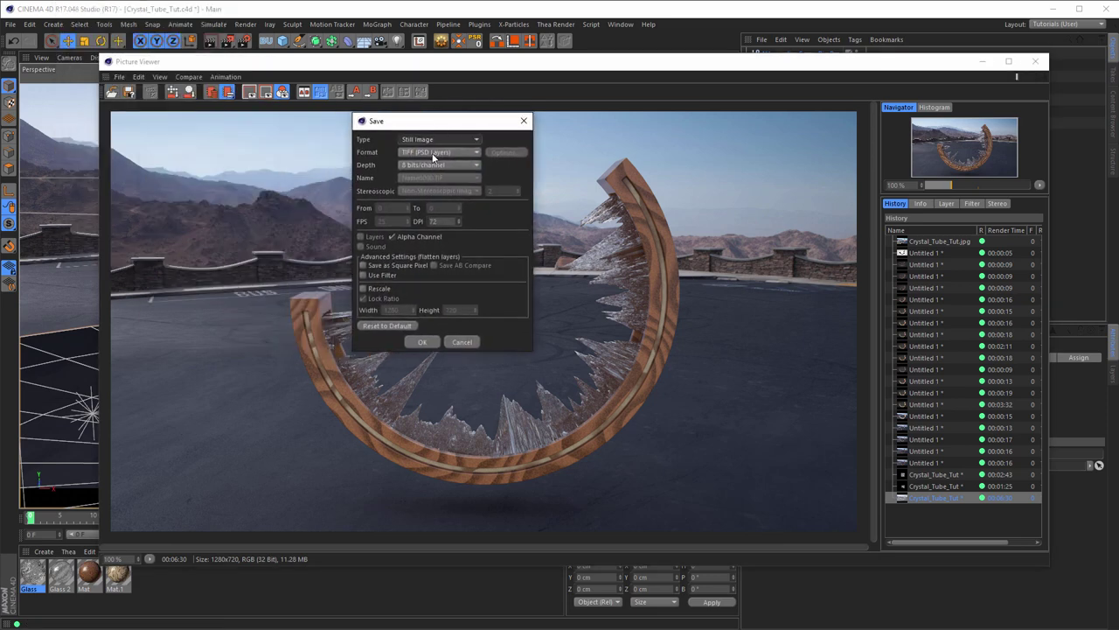
pyautogui.click(432, 153)
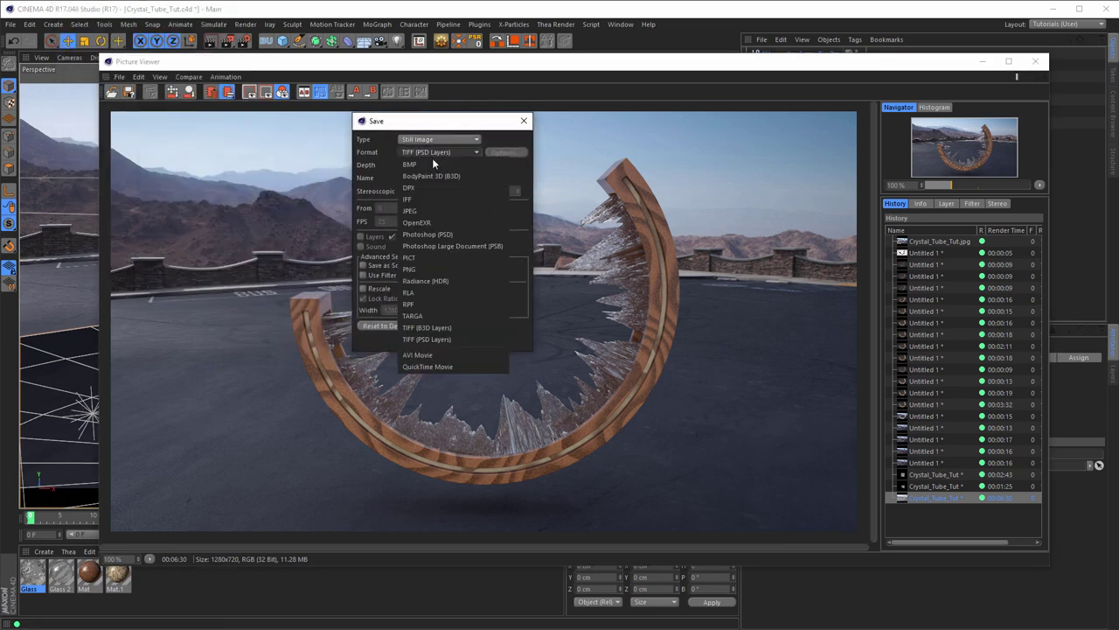
pyautogui.click(454, 233)
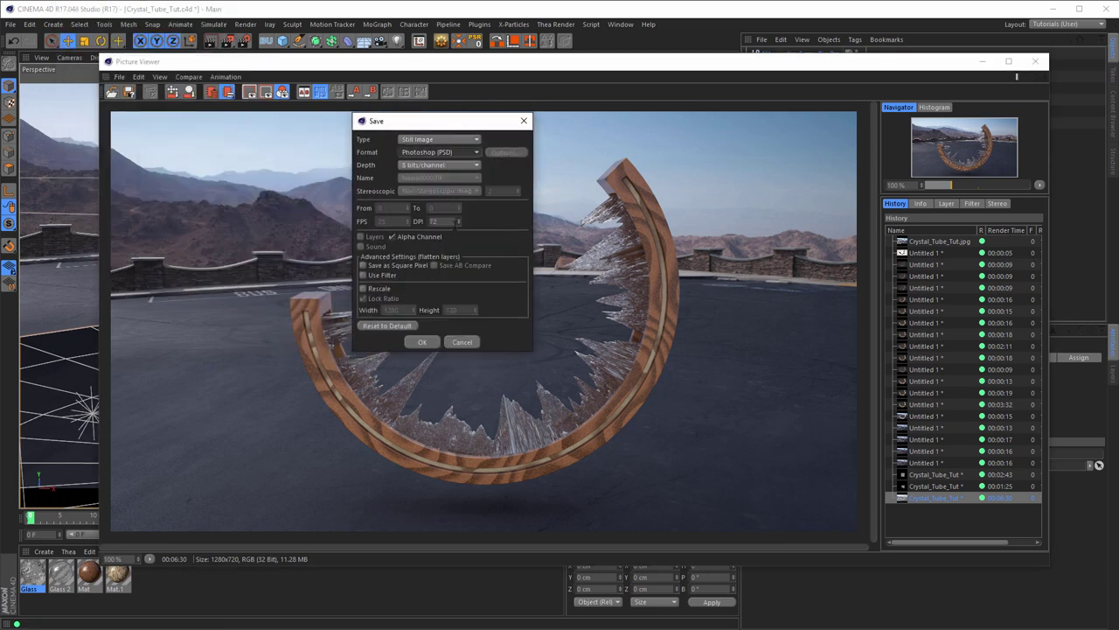
pyautogui.click(425, 166)
pyautogui.click(436, 190)
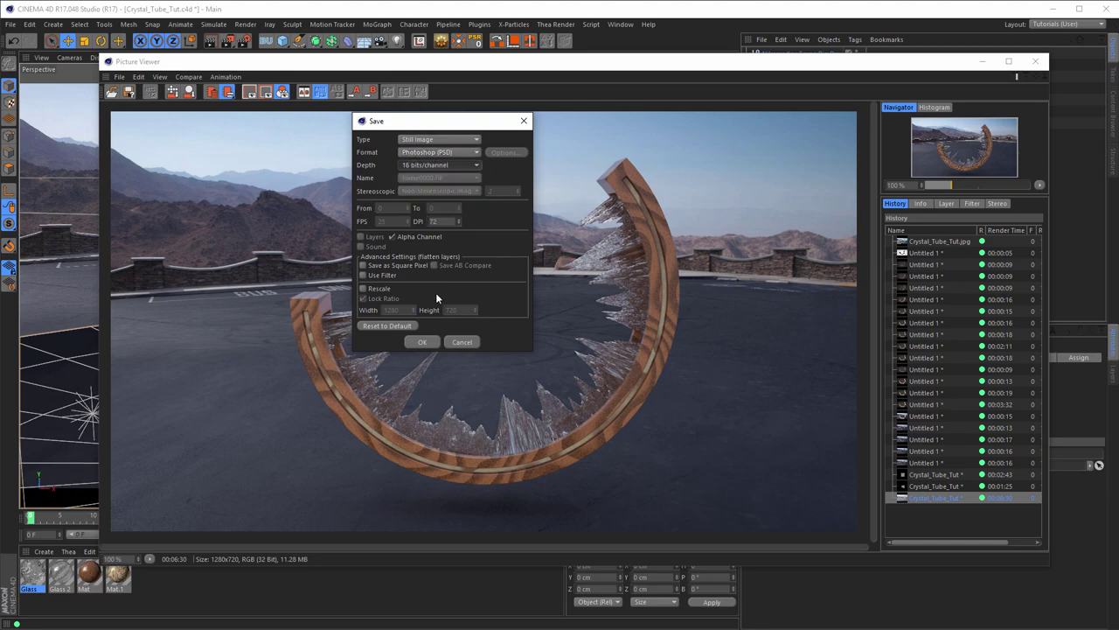
pyautogui.click(422, 342)
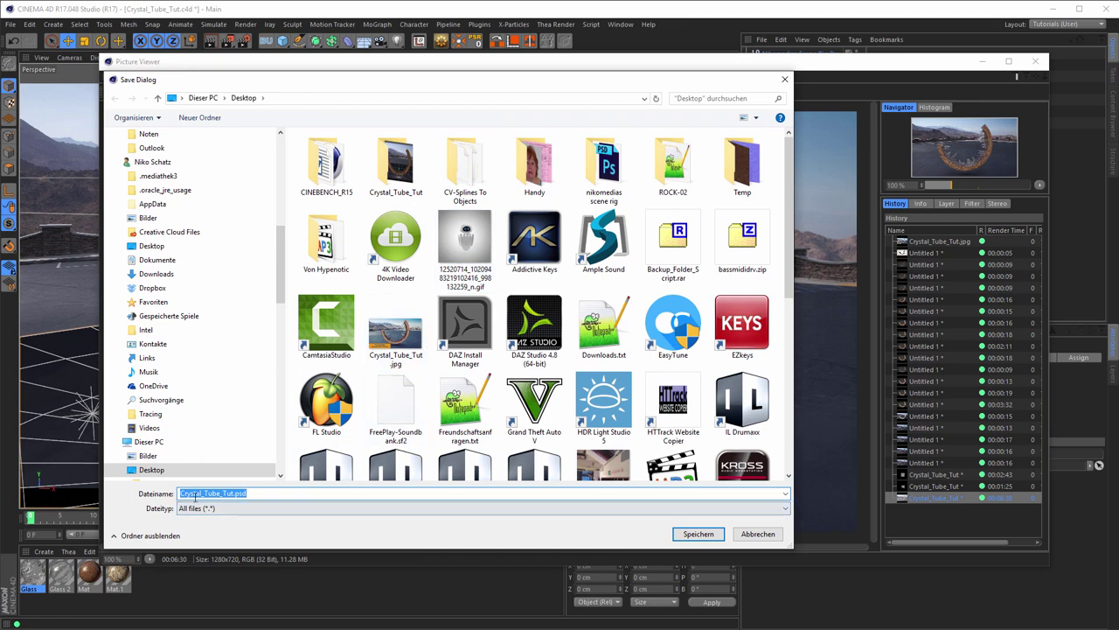
pyautogui.click(700, 535)
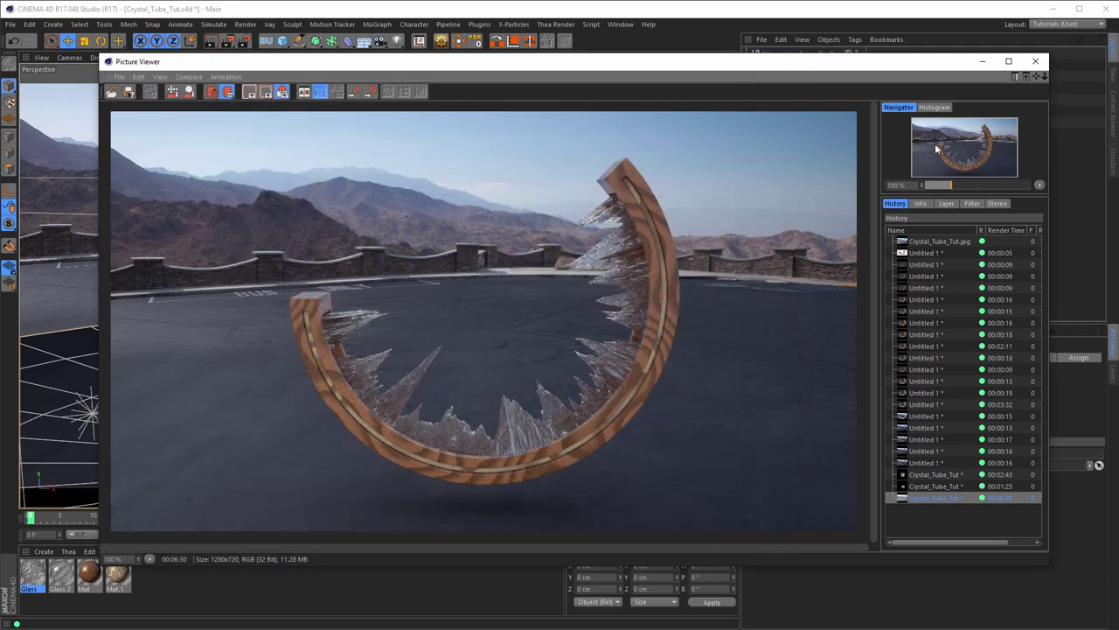
# Close the Picture Viewer and open Crystal_Tube_Tut.psd in Photoshop.
pyautogui.click(1038, 63)
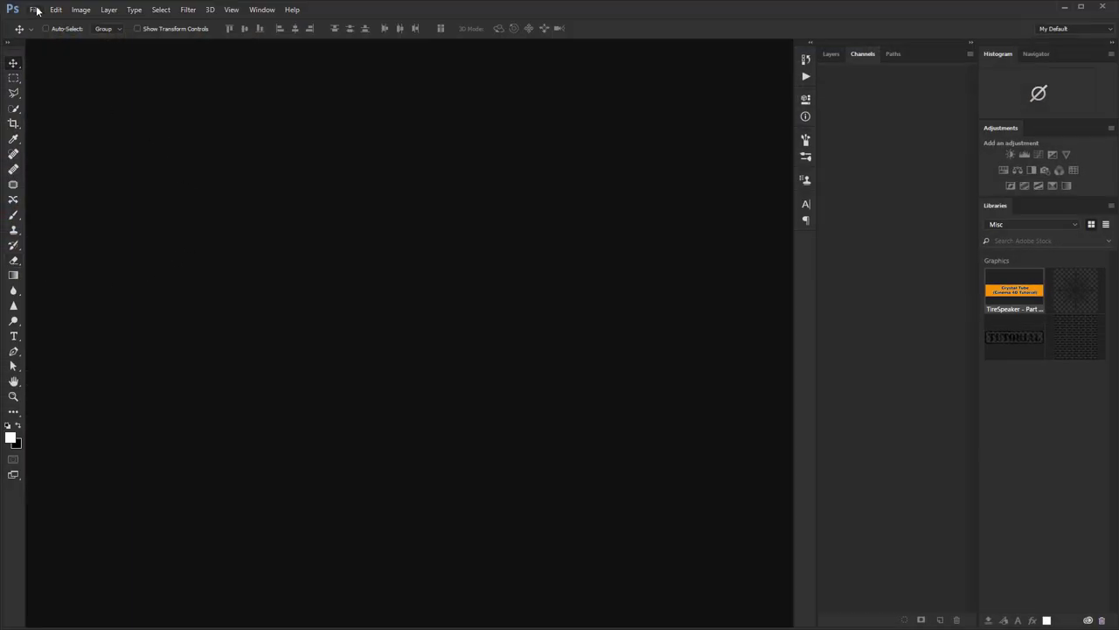
pyautogui.click(35, 10)
pyautogui.click(70, 34)
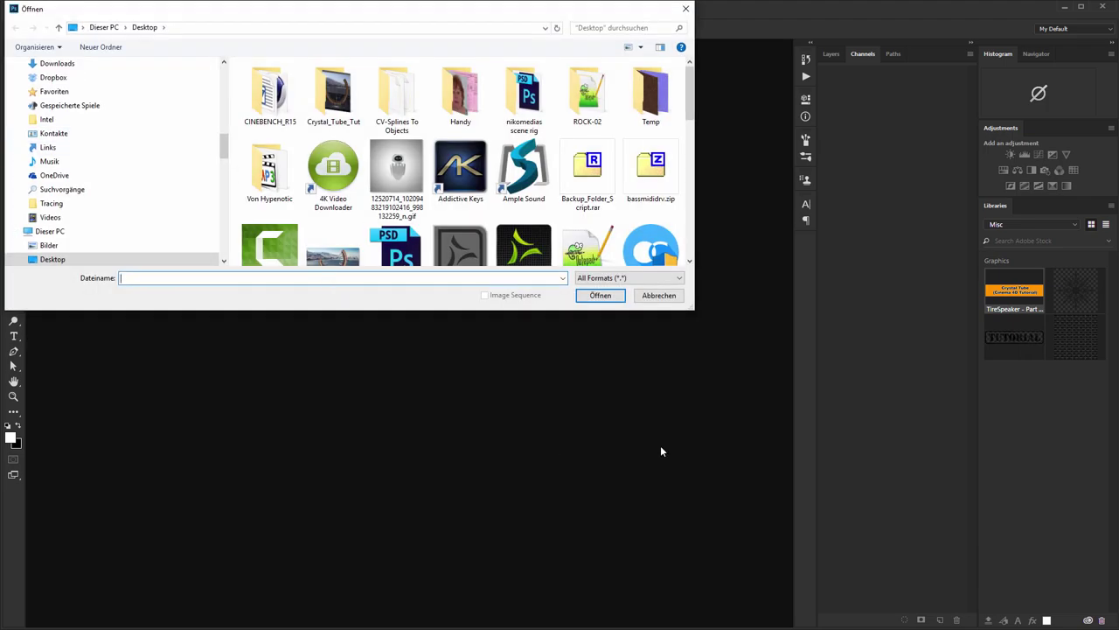
pyautogui.write('cry')
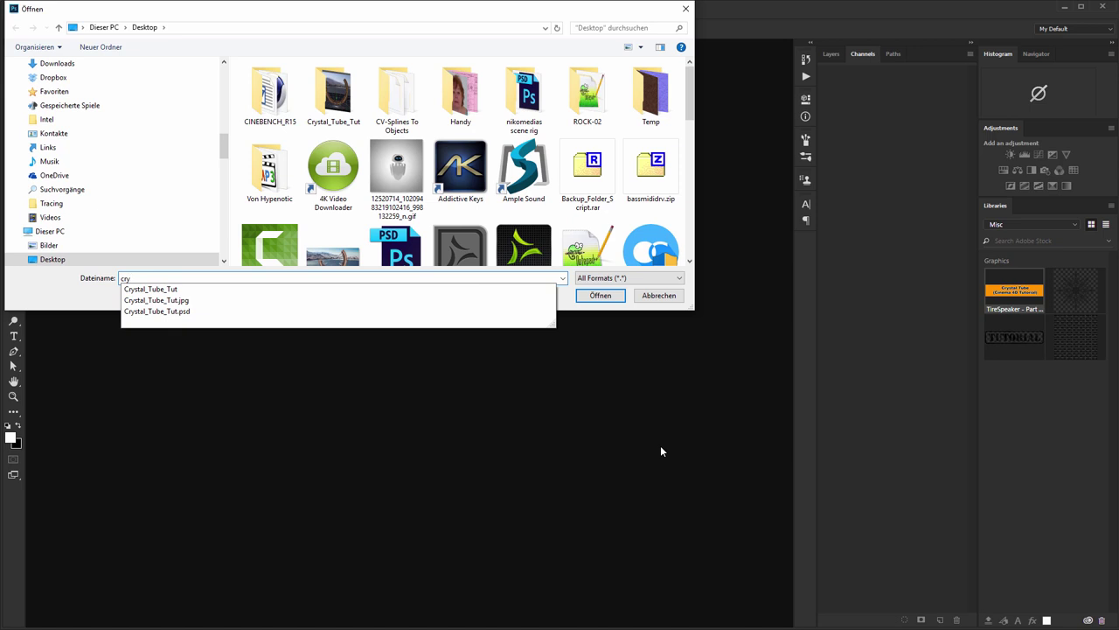
pyautogui.press('Down')
pyautogui.press('Down')
pyautogui.press('Down')
pyautogui.press('Return')
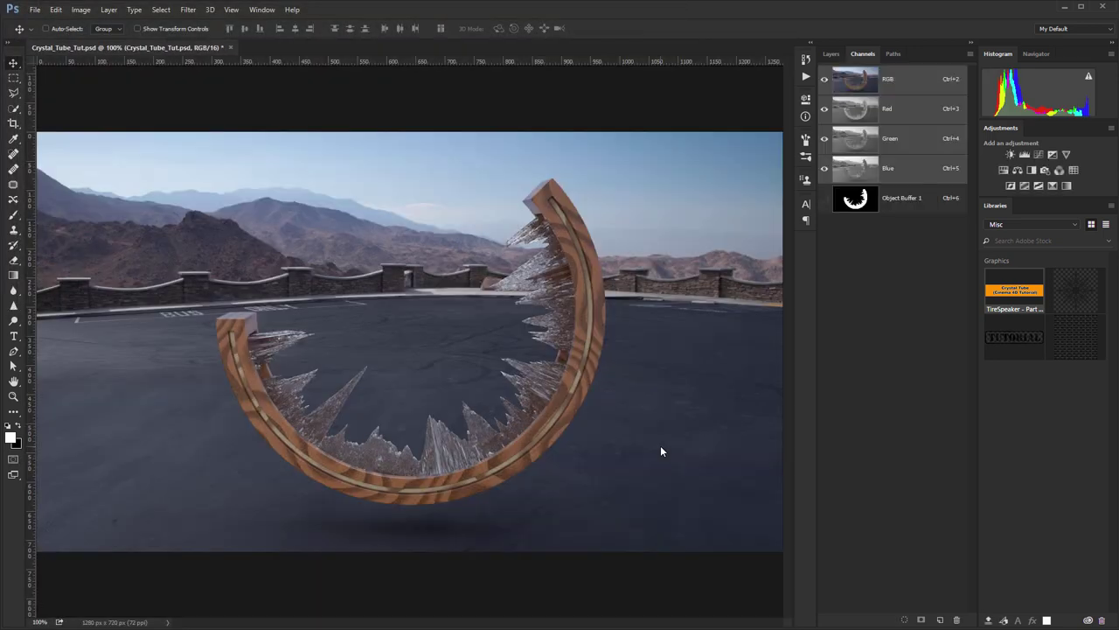
# Load Object Buffer 1 from Channels as a selection, deselect, and return to Layers.
pyautogui.click(831, 54)
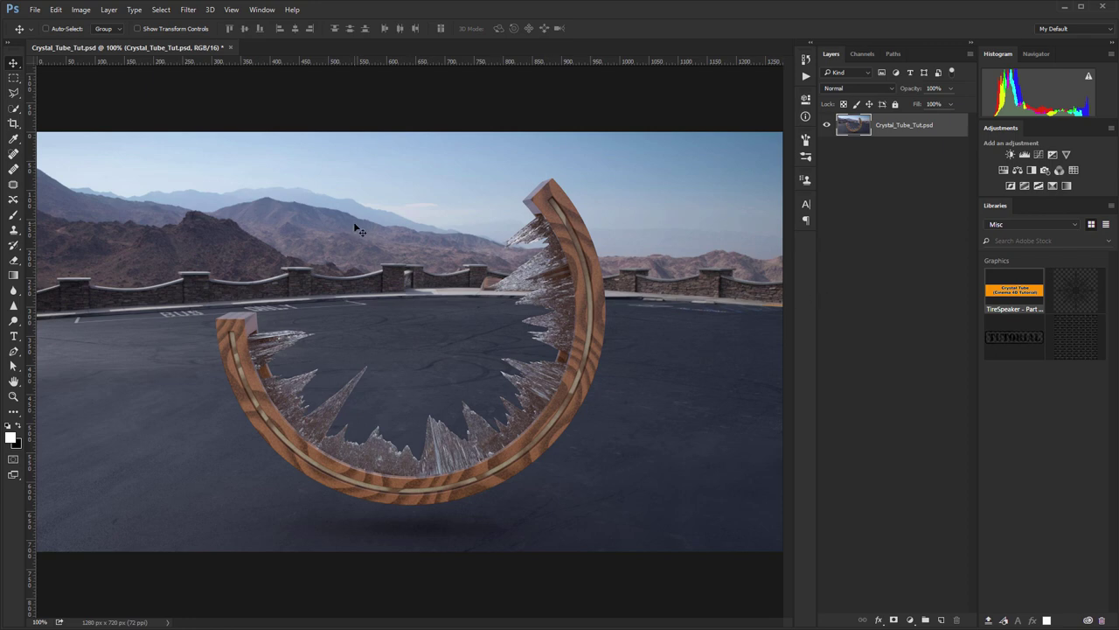
pyautogui.click(863, 54)
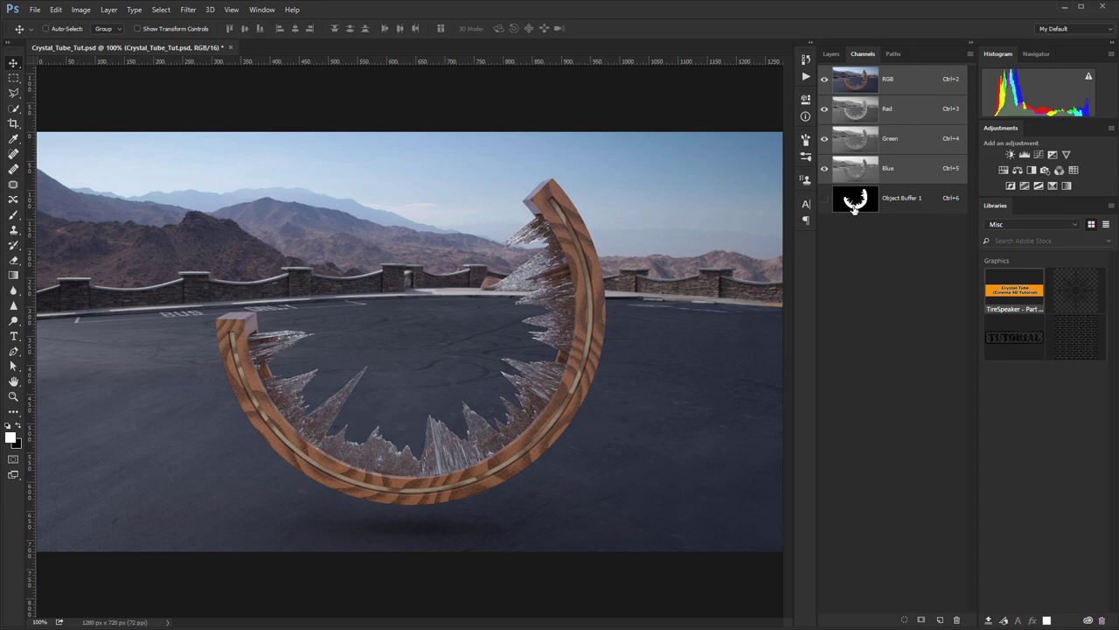
pyautogui.press('ctrl')
pyautogui.keyDown('ctrl'); pyautogui.click(857, 203); pyautogui.keyUp('ctrl')
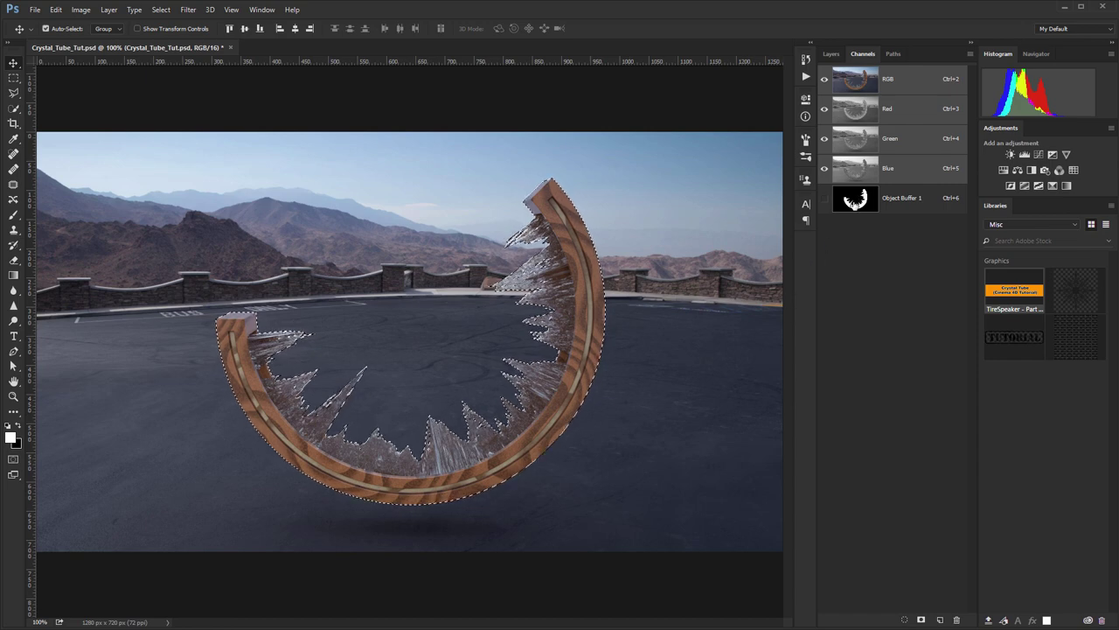
pyautogui.hotkey('ctrl', 'd')
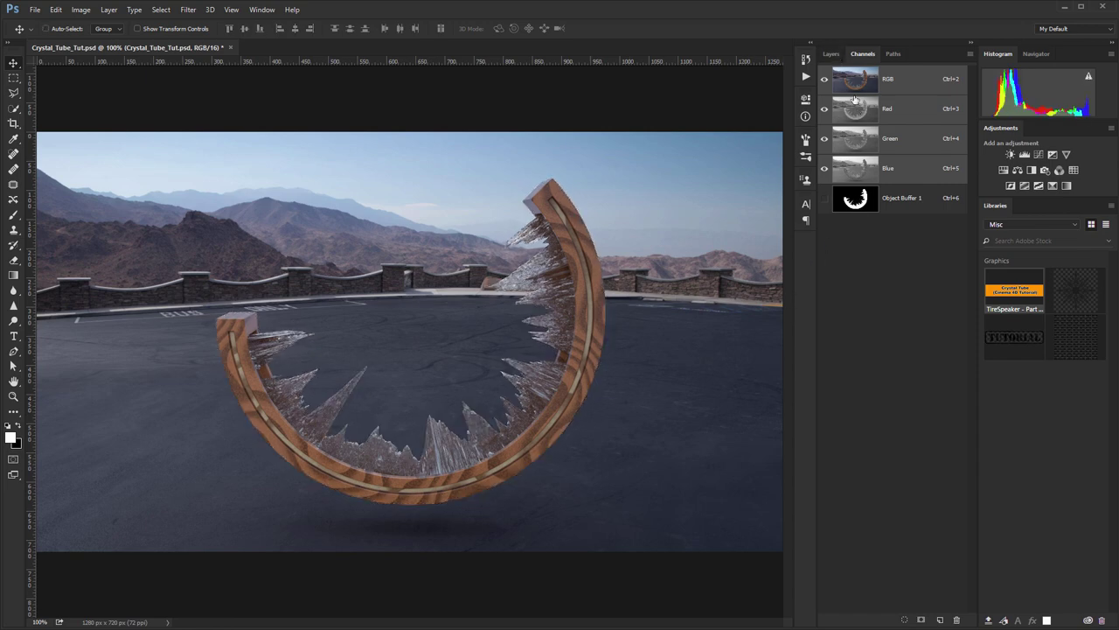
pyautogui.click(831, 55)
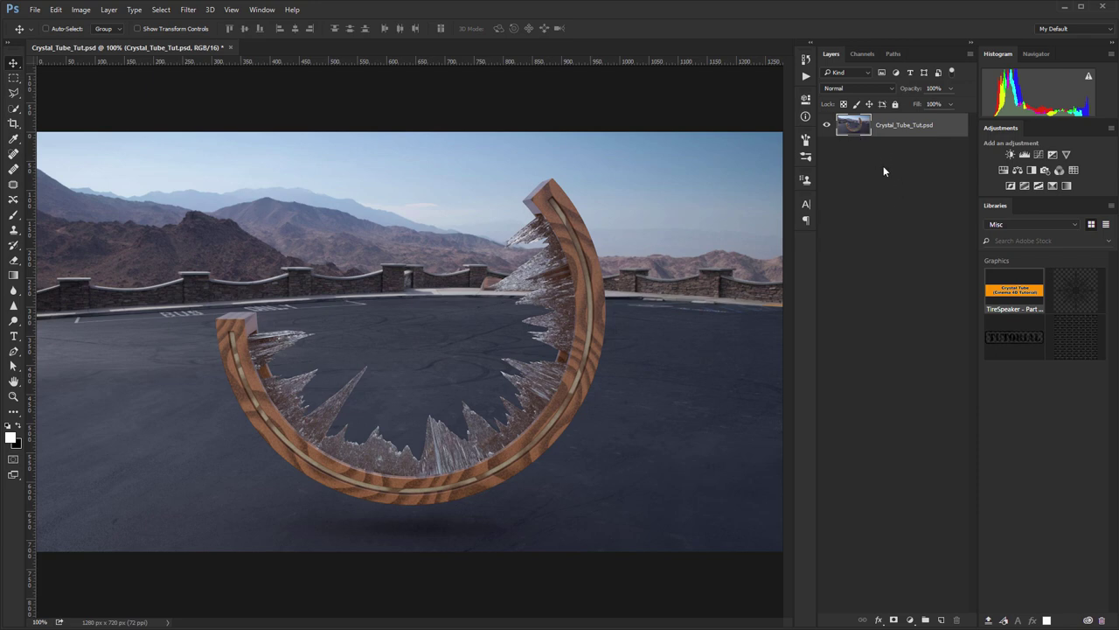
# Convert the Crystal_Tube_Tut.psd layer to a Smart Object and launch Camera Raw Filter with Ctrl+Shift+A.
pyautogui.rightClick(906, 129)
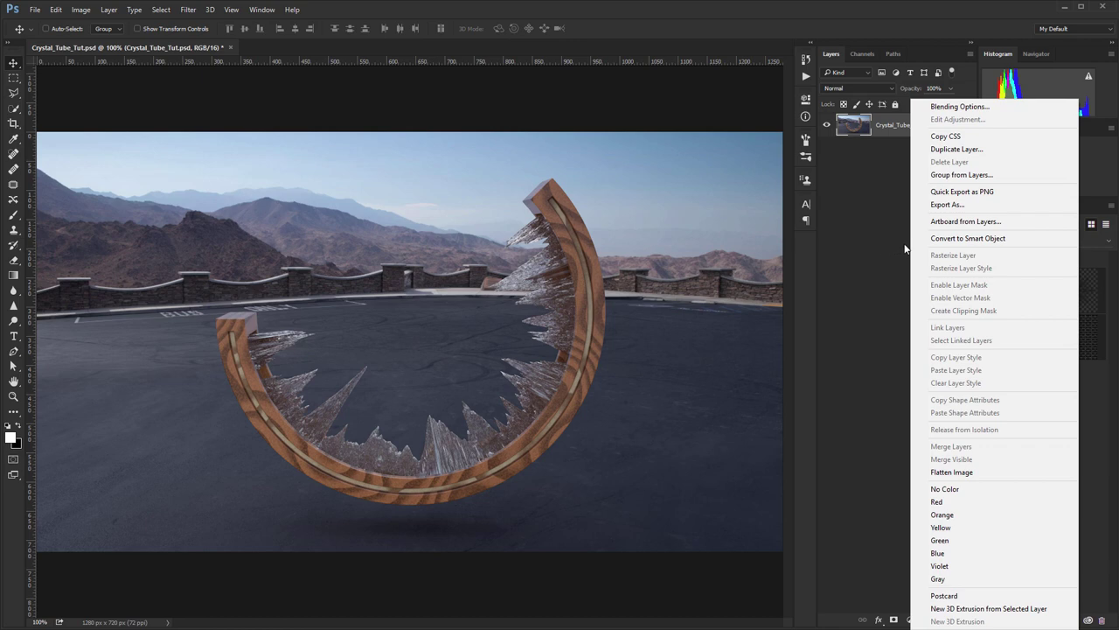
pyautogui.click(965, 239)
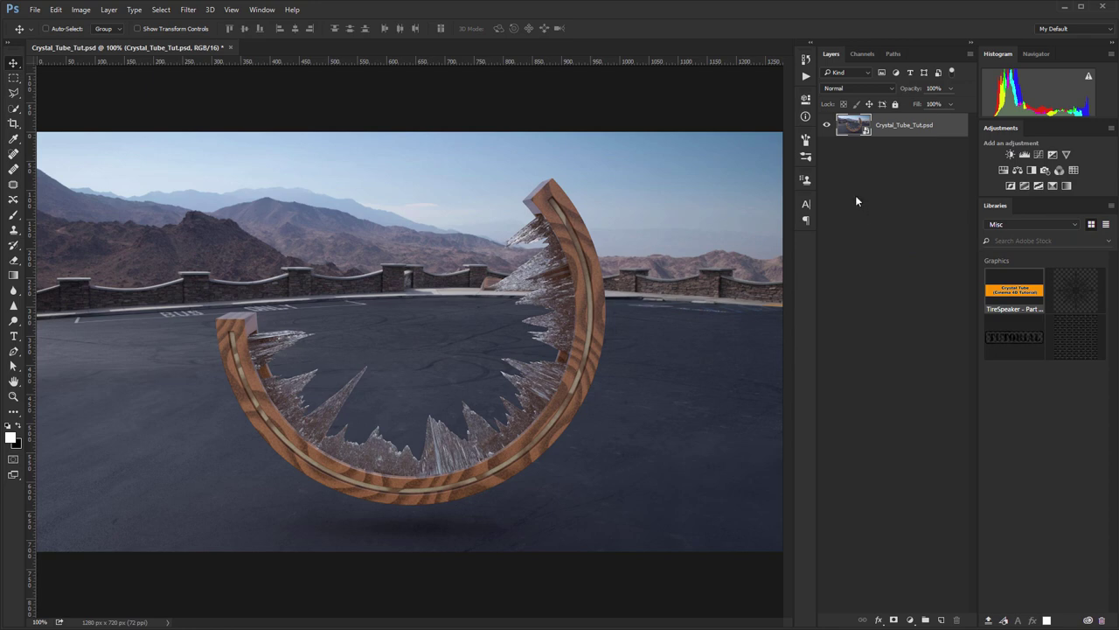
pyautogui.hotkey('ctrl', 'shift', 'a')
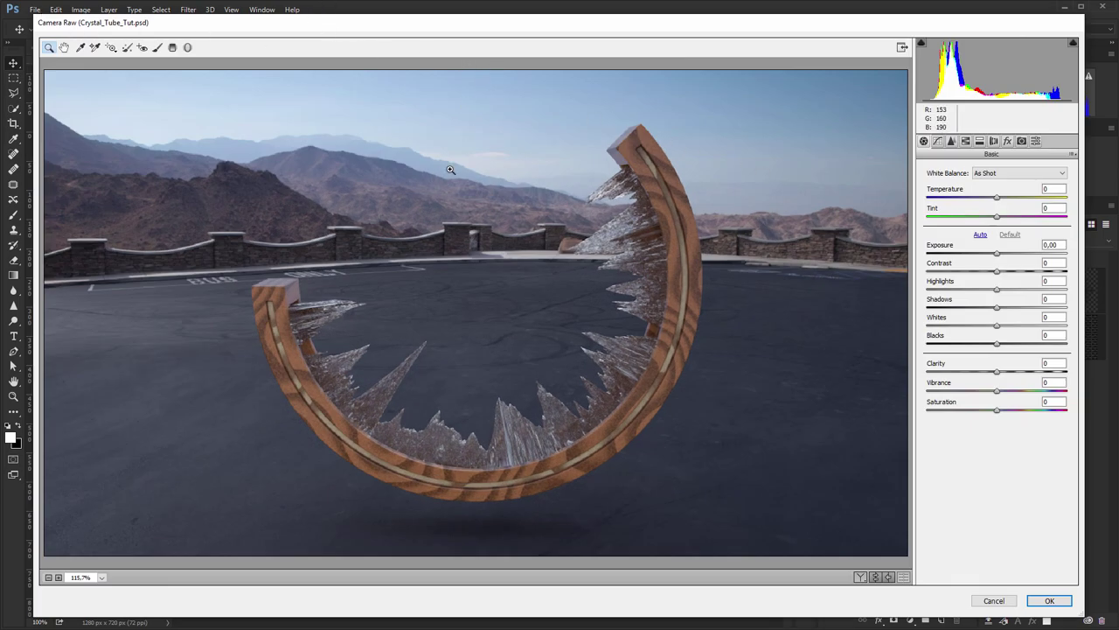
# At 100% preview zoom, raise Clarity to +57 and Vibrance to +9.
pyautogui.rightClick(596, 233)
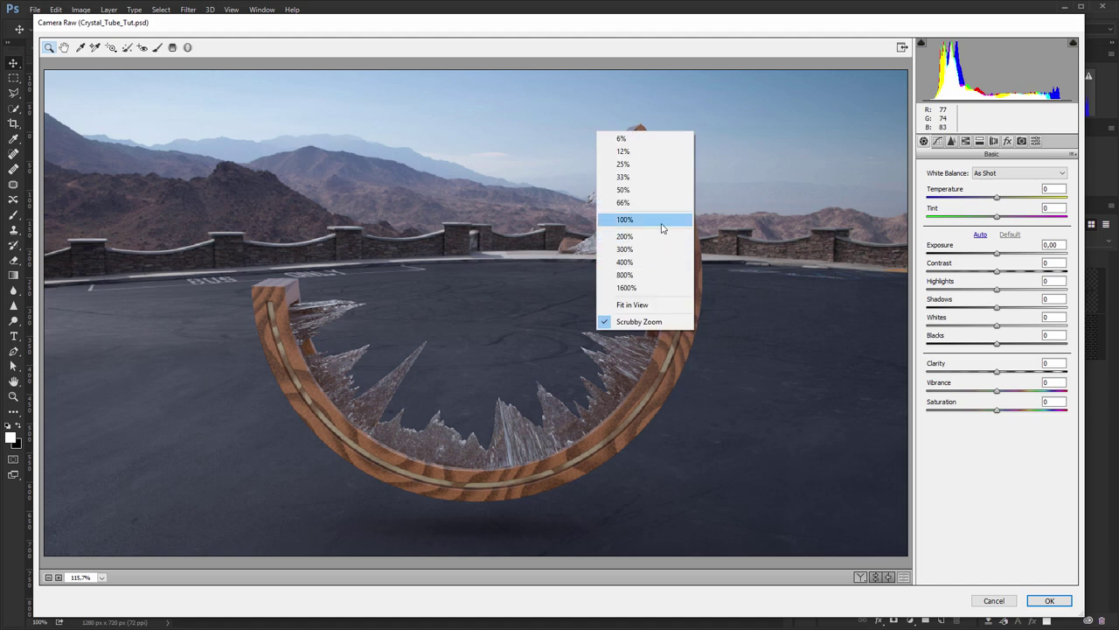
pyautogui.click(663, 220)
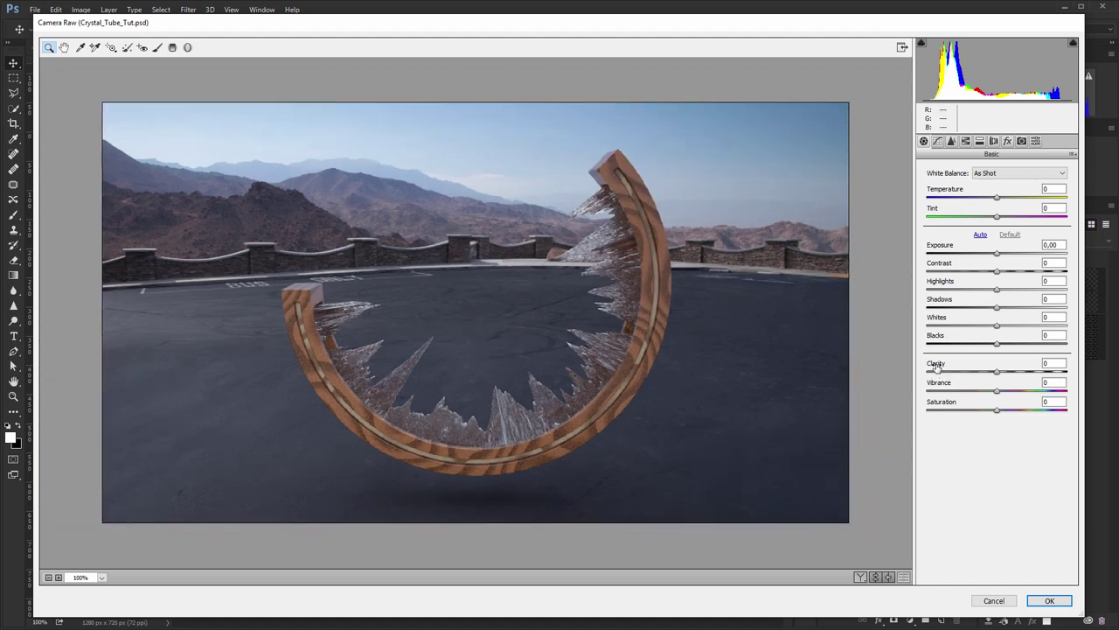
pyautogui.moveTo(936, 365); pyautogui.dragTo(968, 367)
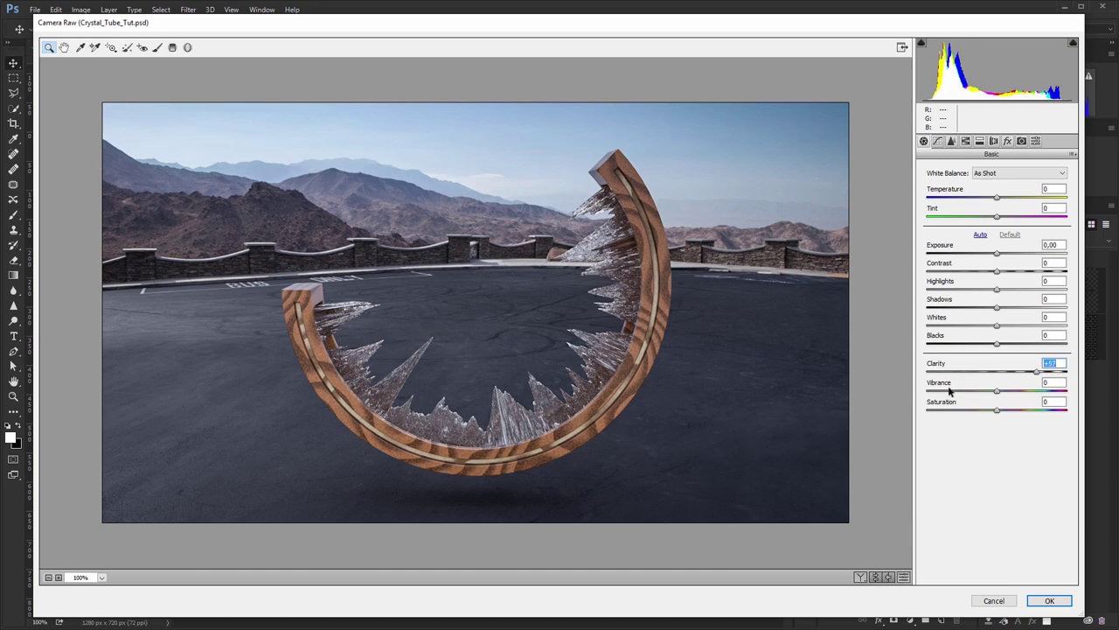
pyautogui.moveTo(948, 385); pyautogui.dragTo(953, 385)
# Add Dehaze +21, brighten Exposure to +0.40, and lift Blacks to about +24.
pyautogui.click(1009, 142)
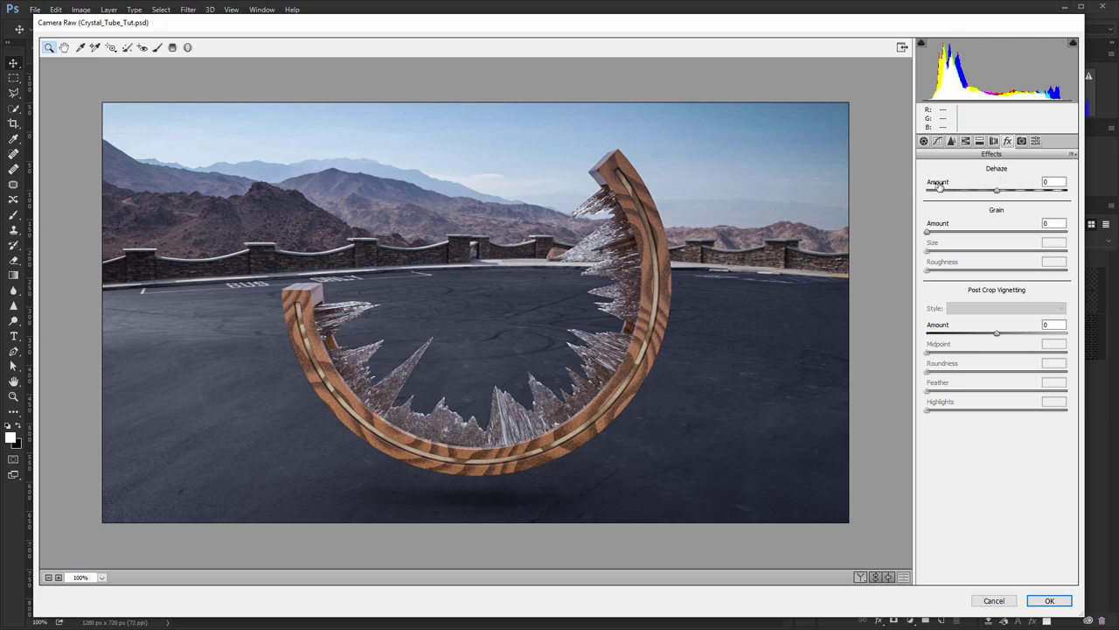
pyautogui.moveTo(938, 184); pyautogui.dragTo(949, 189)
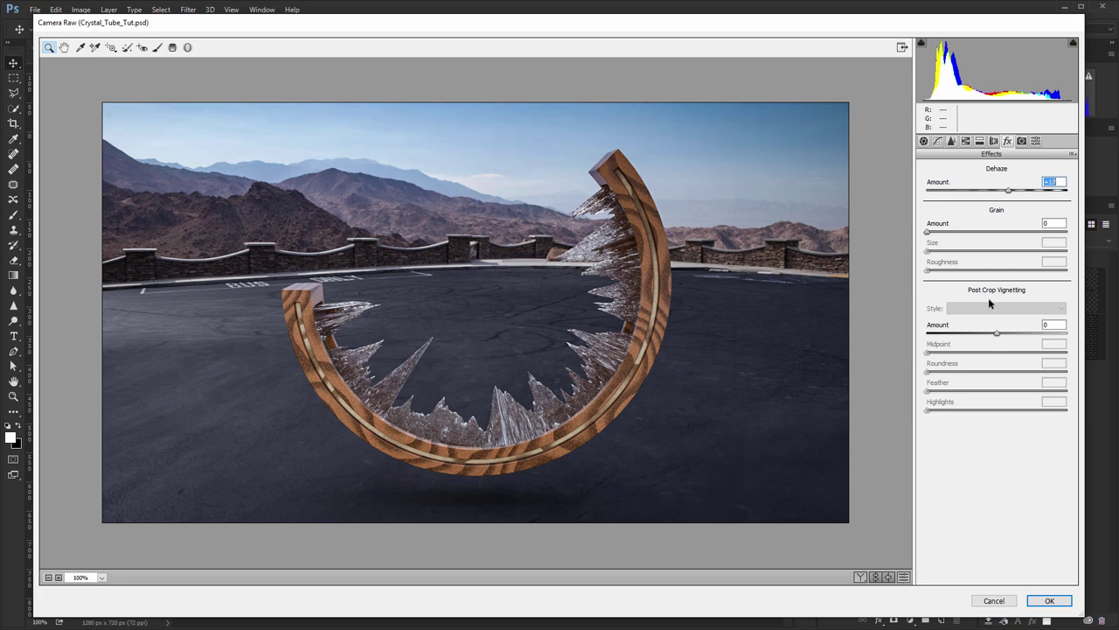
pyautogui.click(925, 141)
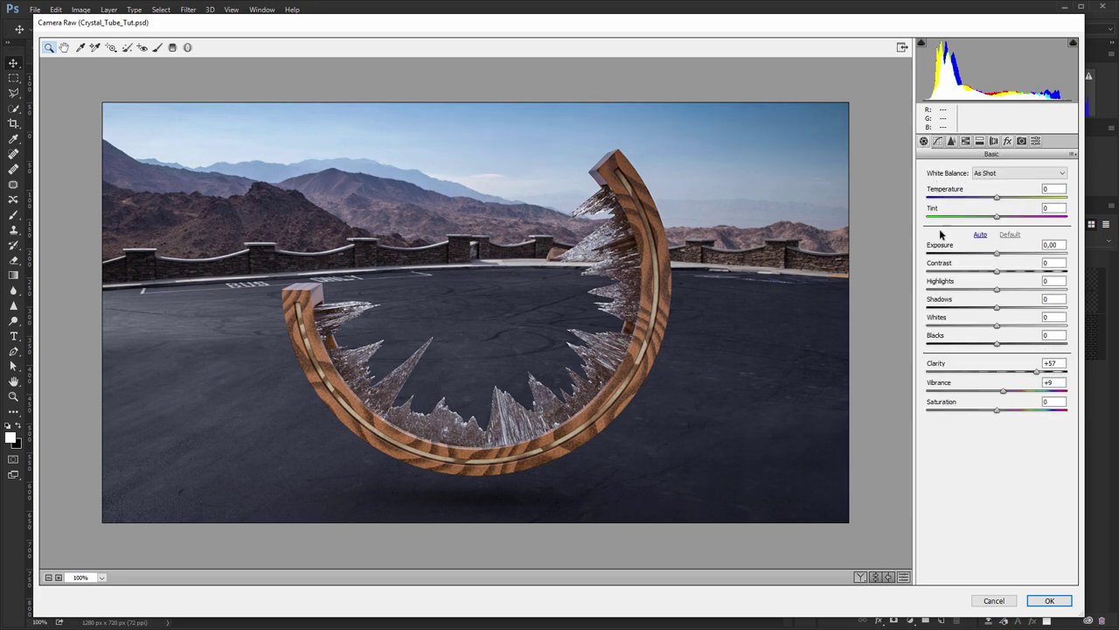
pyautogui.moveTo(937, 247); pyautogui.dragTo(942, 247)
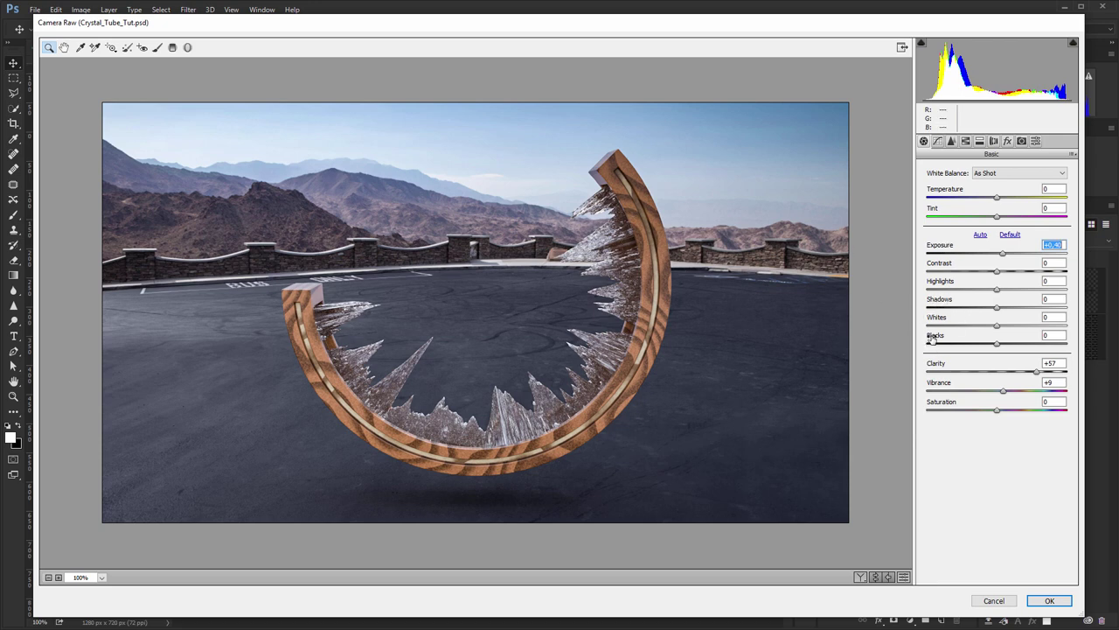
pyautogui.moveTo(932, 339)
pyautogui.mouseDown()
pyautogui.moveTo(961, 338)
pyautogui.moveTo(951, 338)
pyautogui.mouseUp()
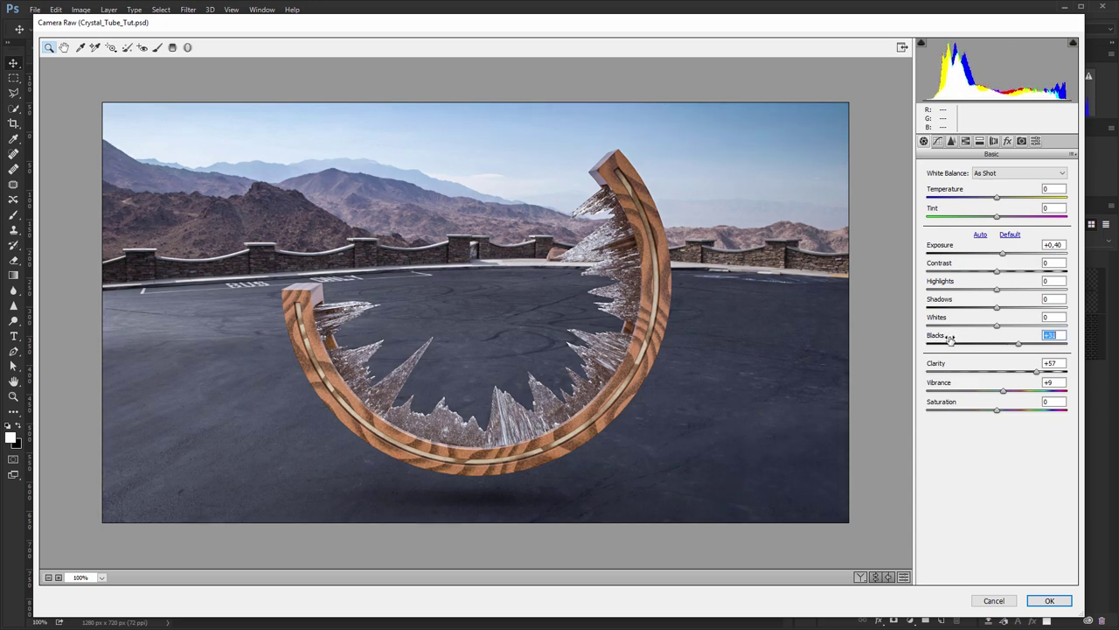
pyautogui.moveTo(951, 339); pyautogui.dragTo(946, 339)
# Lower the Blues luminance to -51 to deepen the sky.
pyautogui.click(966, 141)
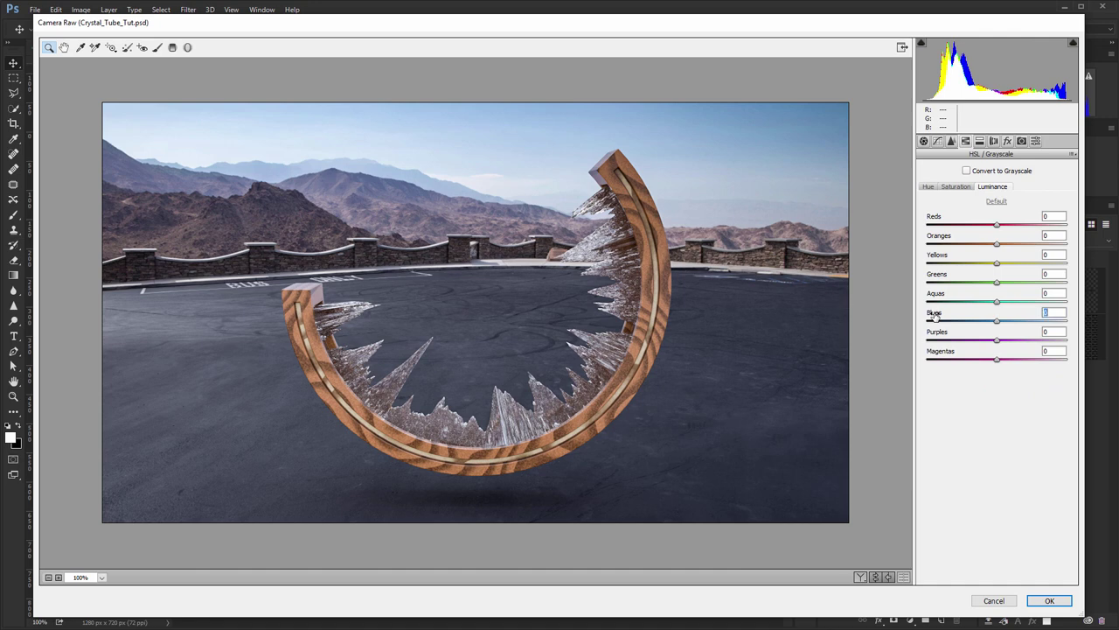
pyautogui.moveTo(935, 315)
pyautogui.mouseDown()
pyautogui.moveTo(907, 316)
pyautogui.moveTo(903, 292)
pyautogui.mouseUp()
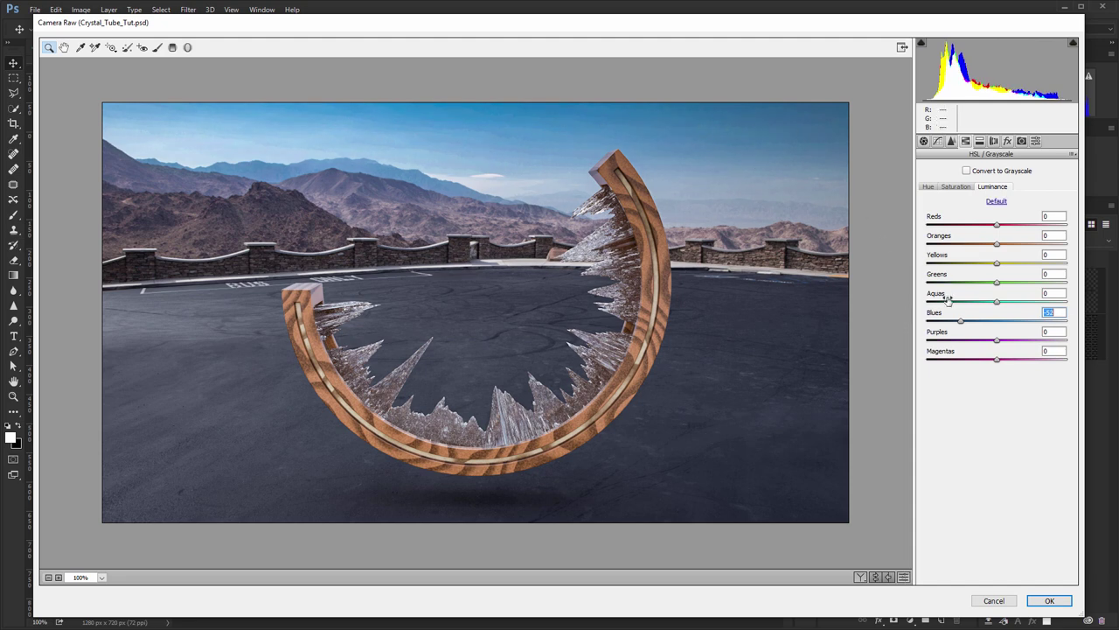
pyautogui.moveTo(939, 317); pyautogui.dragTo(941, 317)
# Add a small amount of Luminance noise reduction in the Detail settings.
pyautogui.click(951, 142)
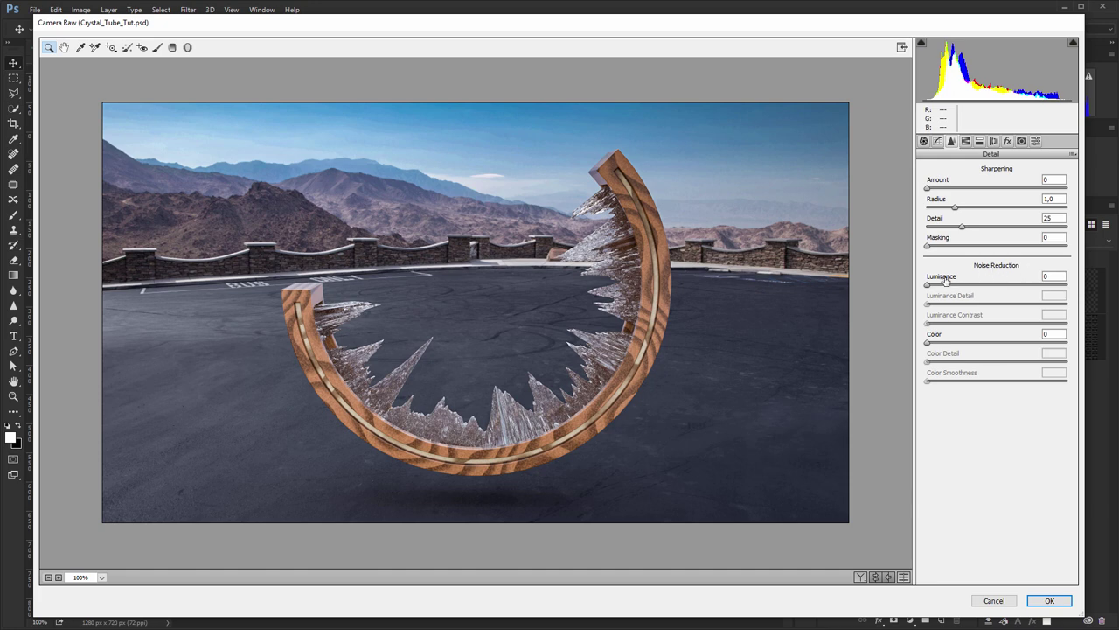
pyautogui.moveTo(944, 279); pyautogui.dragTo(959, 281)
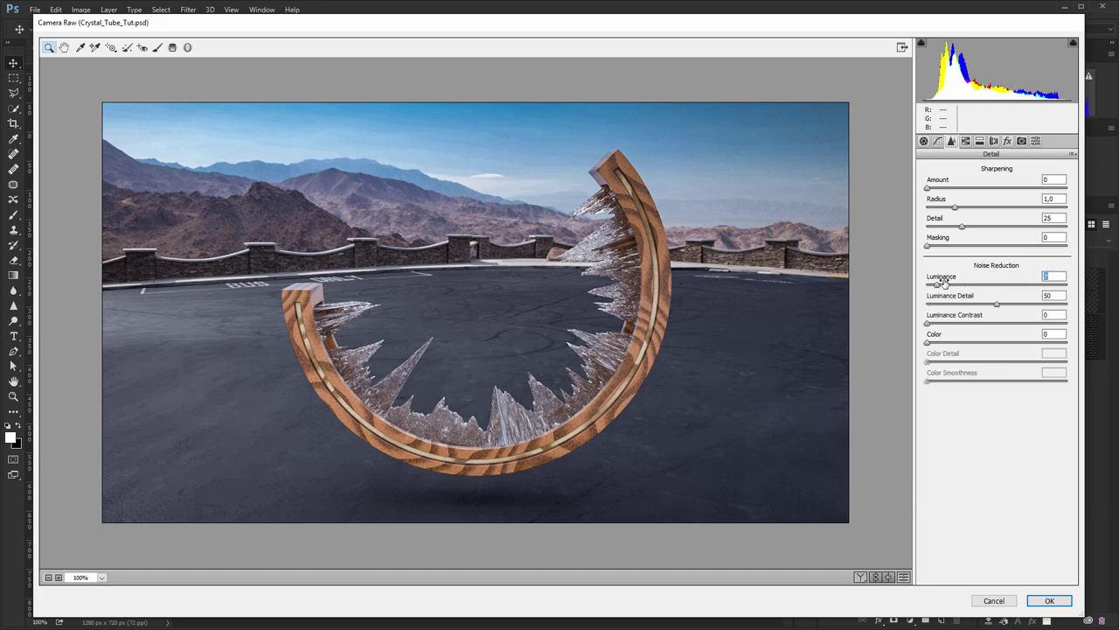
pyautogui.moveTo(960, 282)
pyautogui.mouseDown()
pyautogui.moveTo(1064, 287)
pyautogui.moveTo(883, 273)
pyautogui.mouseUp()
# Raise Contrast, commit the Camera Raw Filter, and toggle its visibility to compare before/after.
pyautogui.click(925, 142)
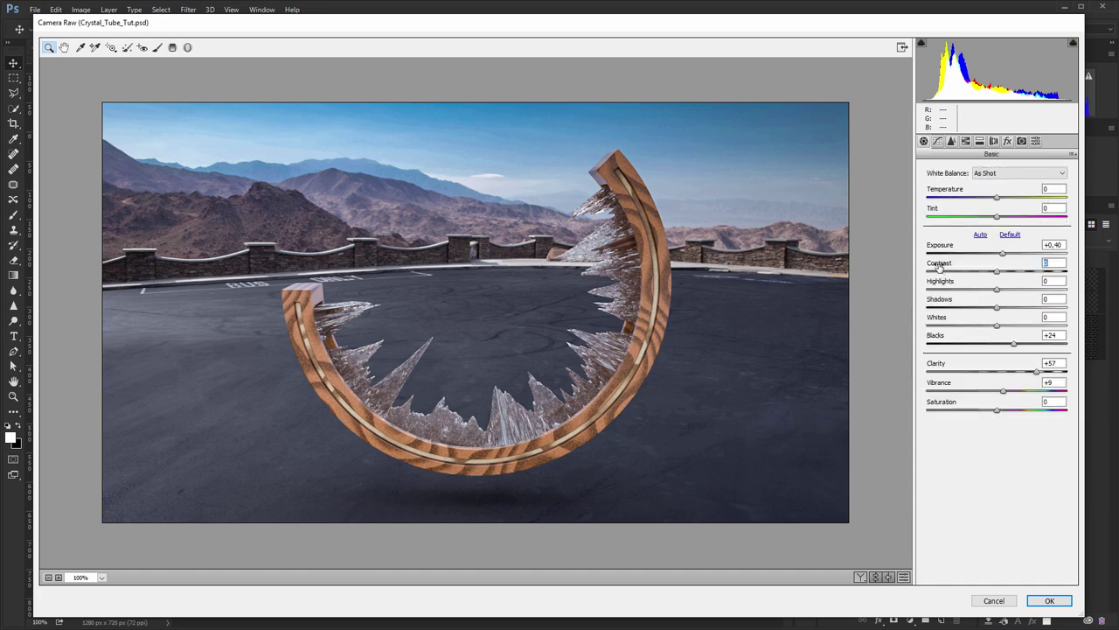
pyautogui.moveTo(938, 266); pyautogui.dragTo(948, 265)
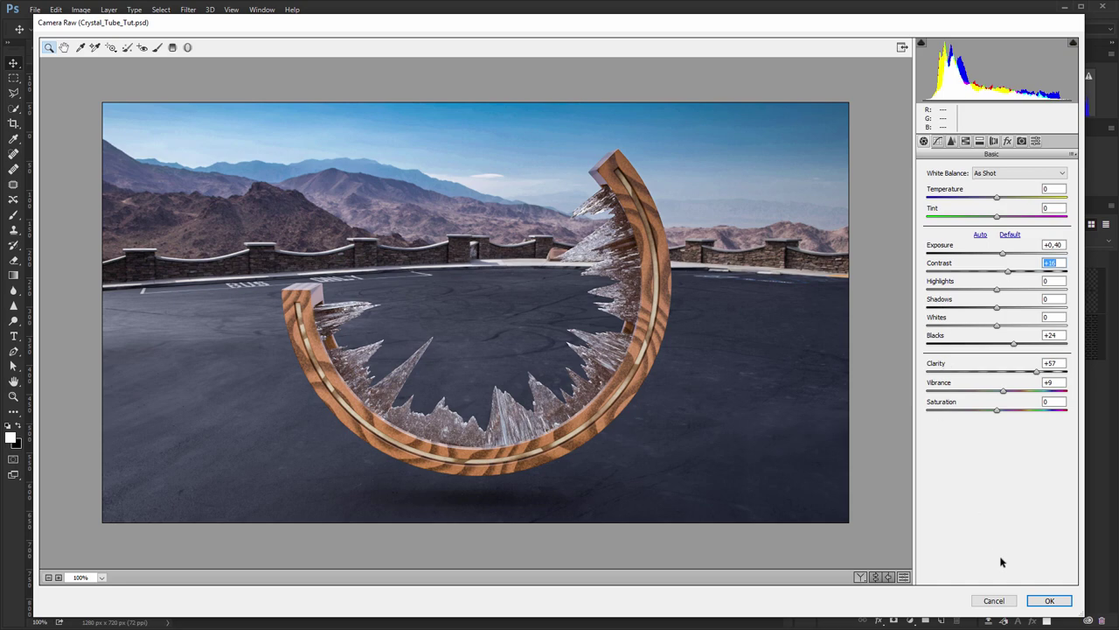
pyautogui.click(1050, 600)
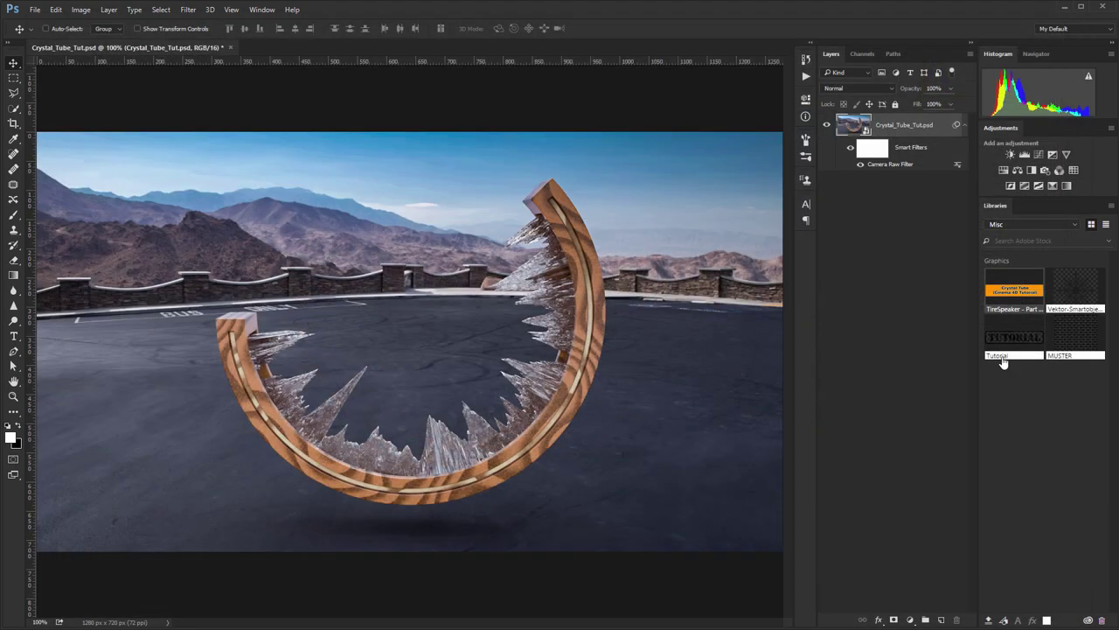
pyautogui.click(861, 165)
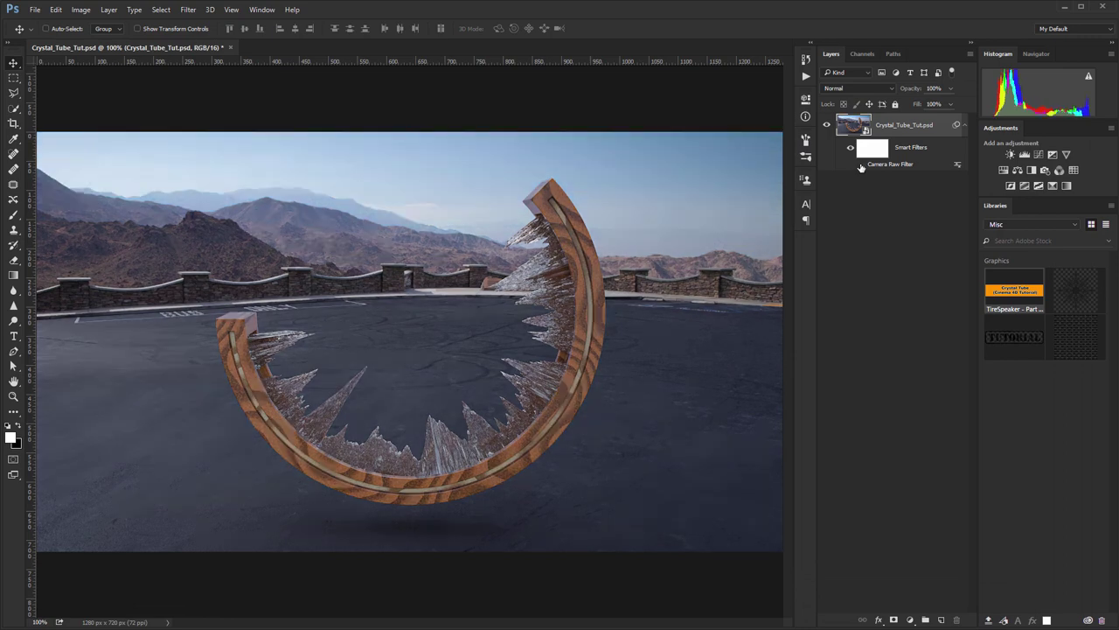
pyautogui.click(860, 166)
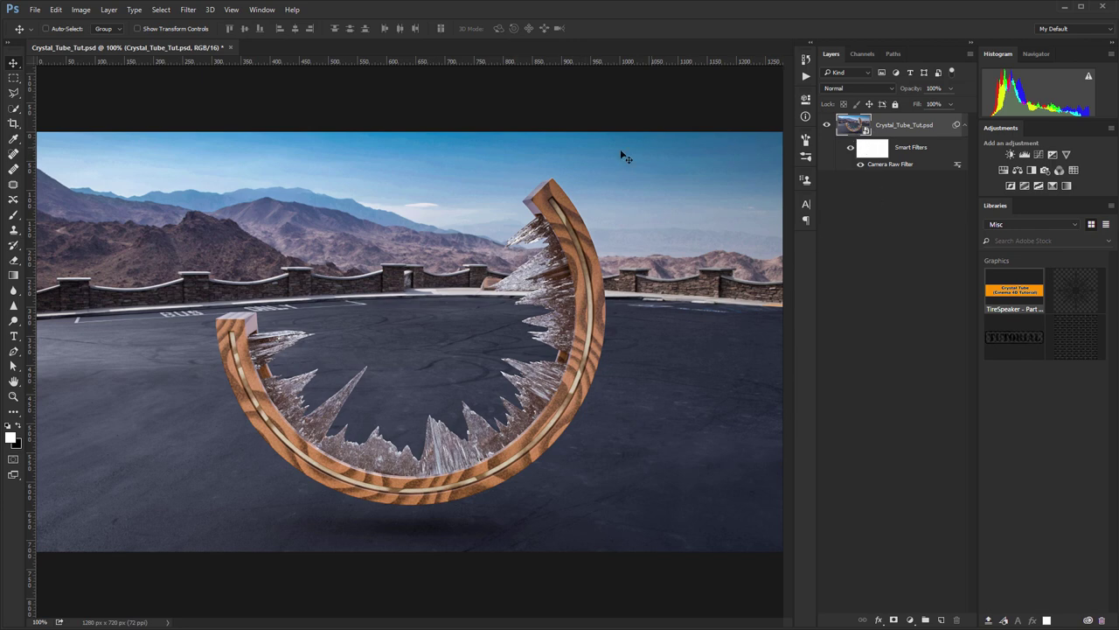
# Reopen the Camera Raw Filter at 100% preview and nudge Exposure slightly brighter.
pyautogui.doubleClick(890, 168)
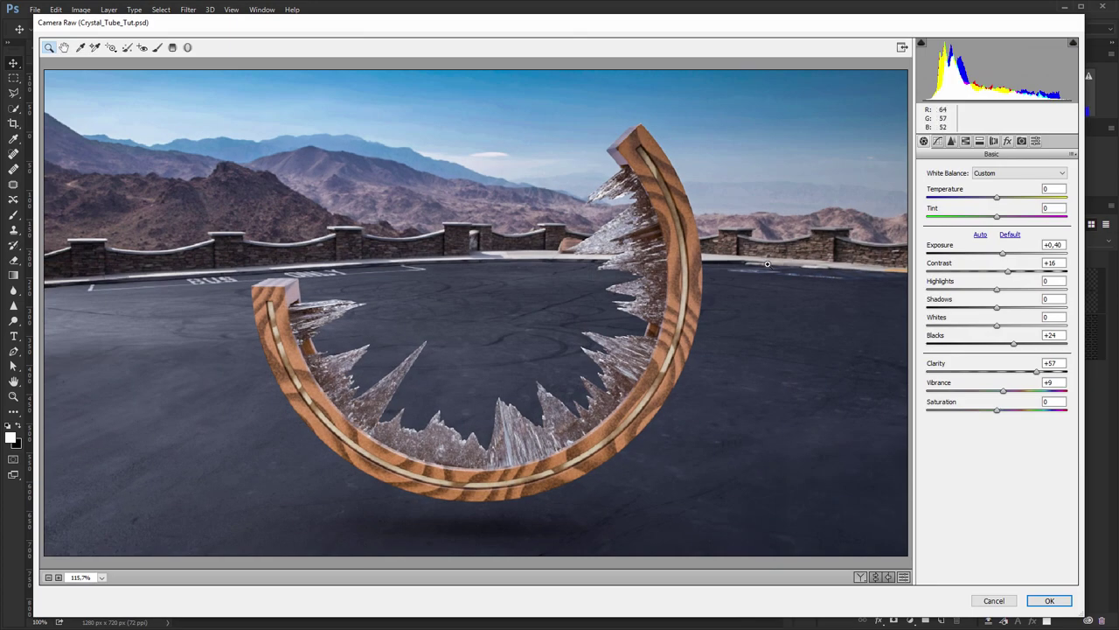
pyautogui.rightClick(733, 322)
pyautogui.click(781, 305)
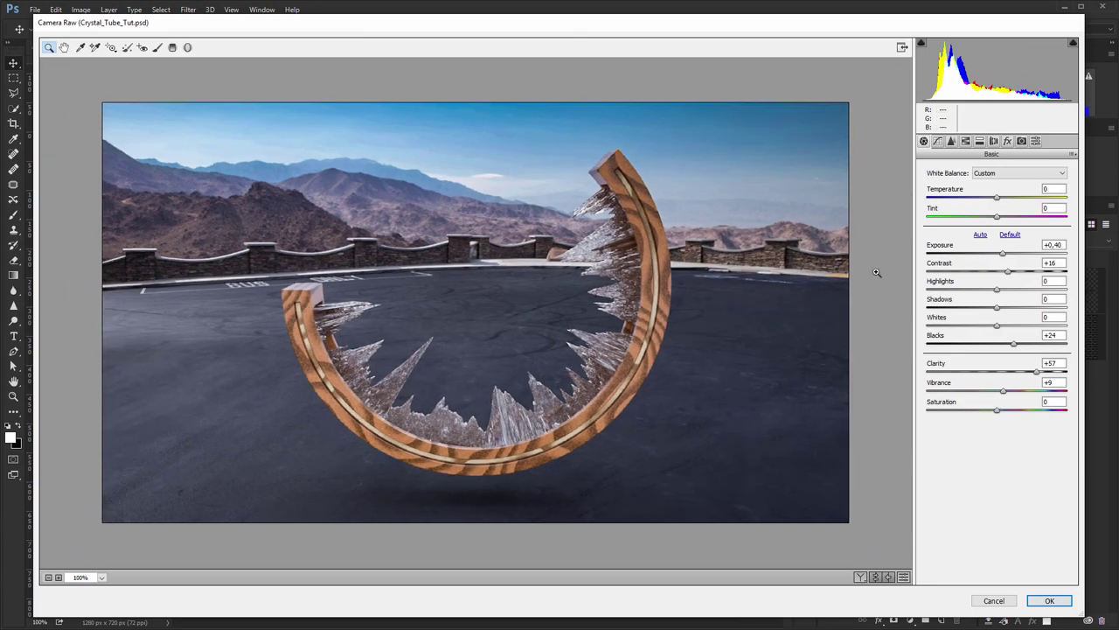
pyautogui.moveTo(946, 248); pyautogui.dragTo(947, 248)
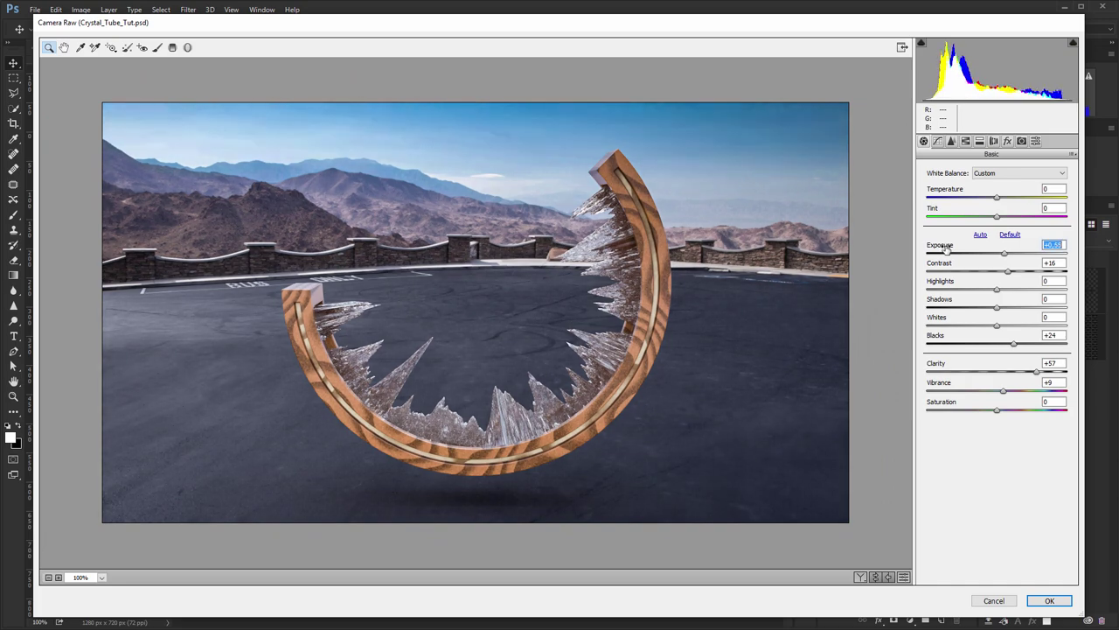
# Reapply the revised Camera Raw settings, then browse the Nik Collection filters without choosing.
pyautogui.click(1049, 600)
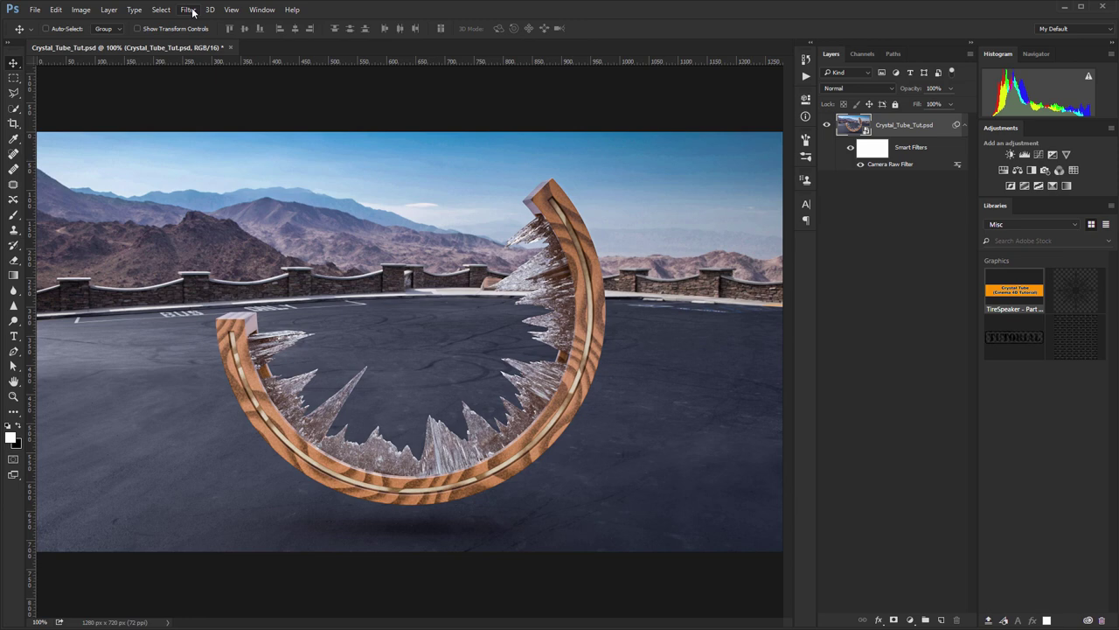
pyautogui.click(192, 11)
pyautogui.moveTo(210, 265)
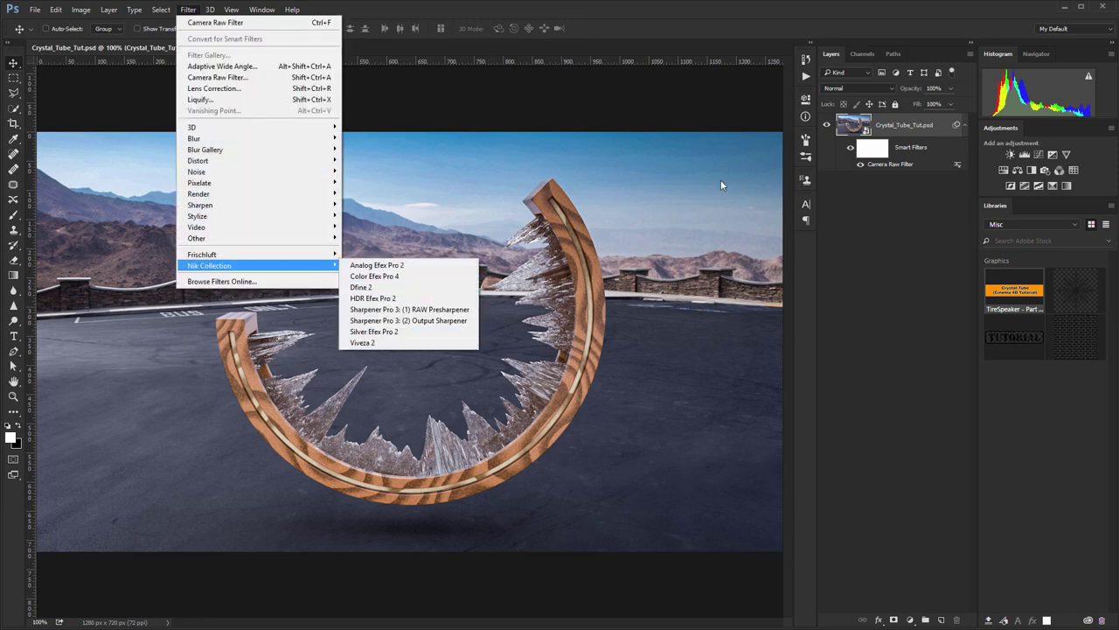
pyautogui.click(732, 19)
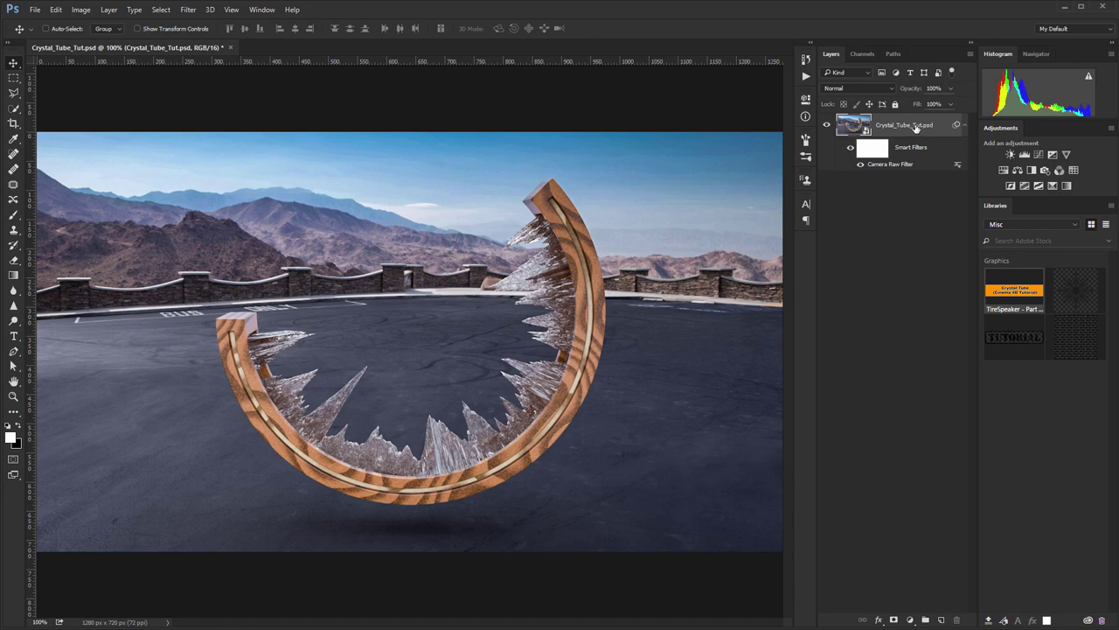
# Duplicate the graded layer and rasterize the top copy with Ctrl+E.
pyautogui.hotkey('ctrl', 'j')
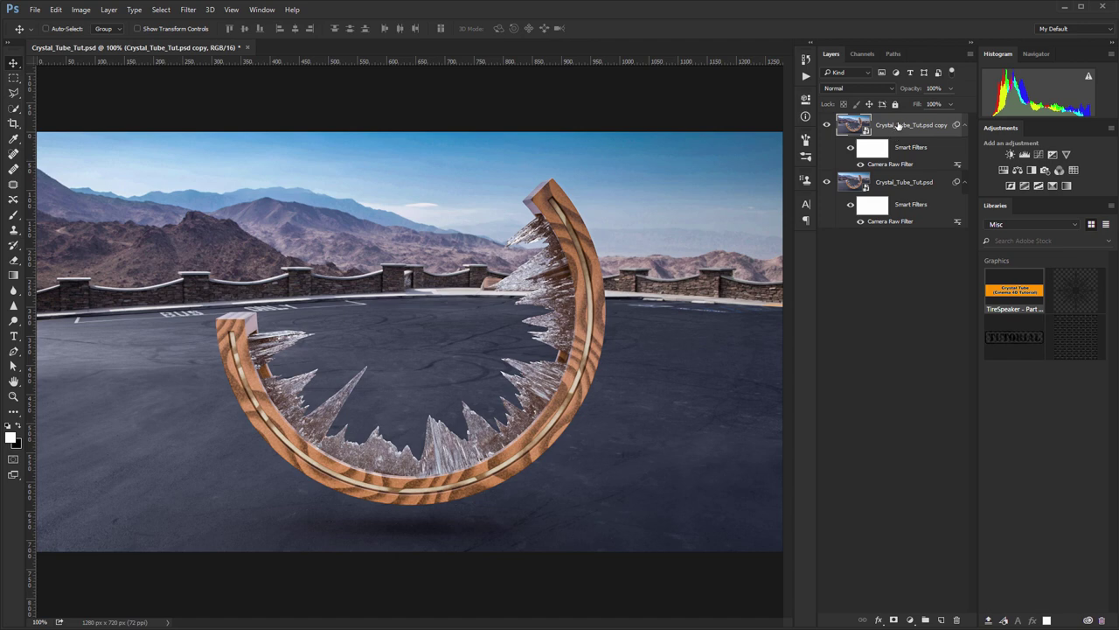
pyautogui.press('ctrl')
pyautogui.hotkey('ctrl', 'e')
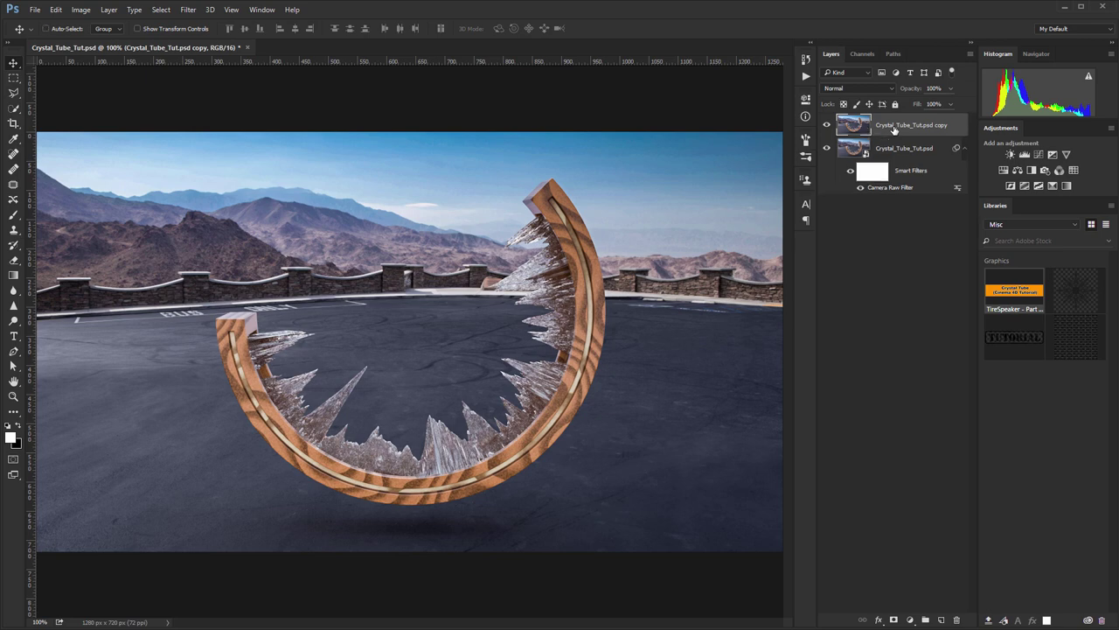
# Inspect the layers' context menus and select the Crystal_Tube_Tut.psd copy layer.
pyautogui.rightClick(893, 130)
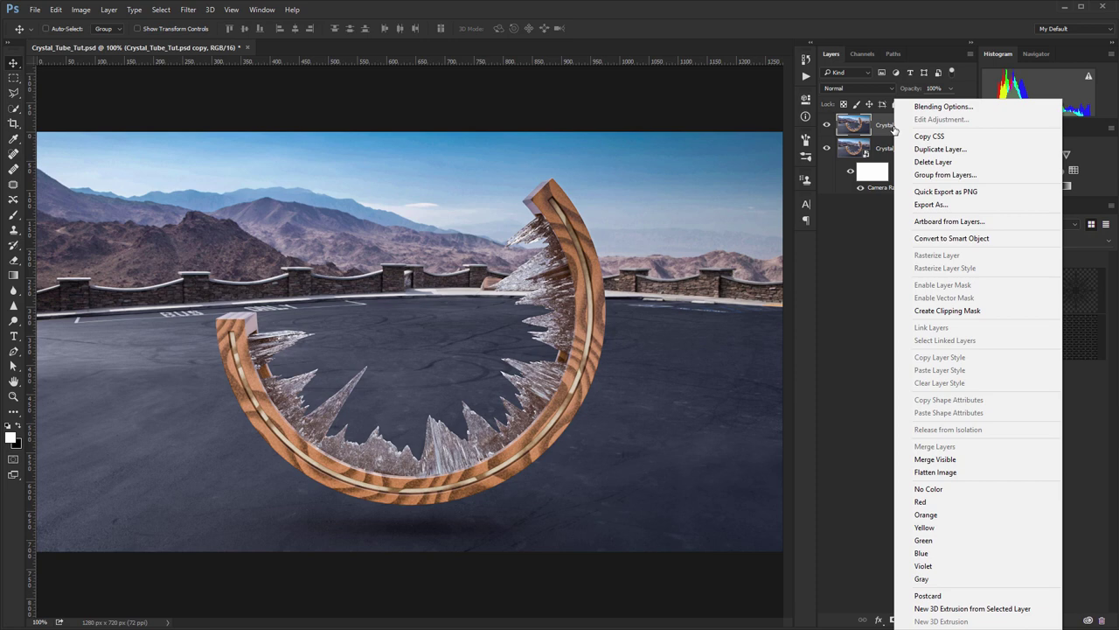
pyautogui.rightClick(870, 154)
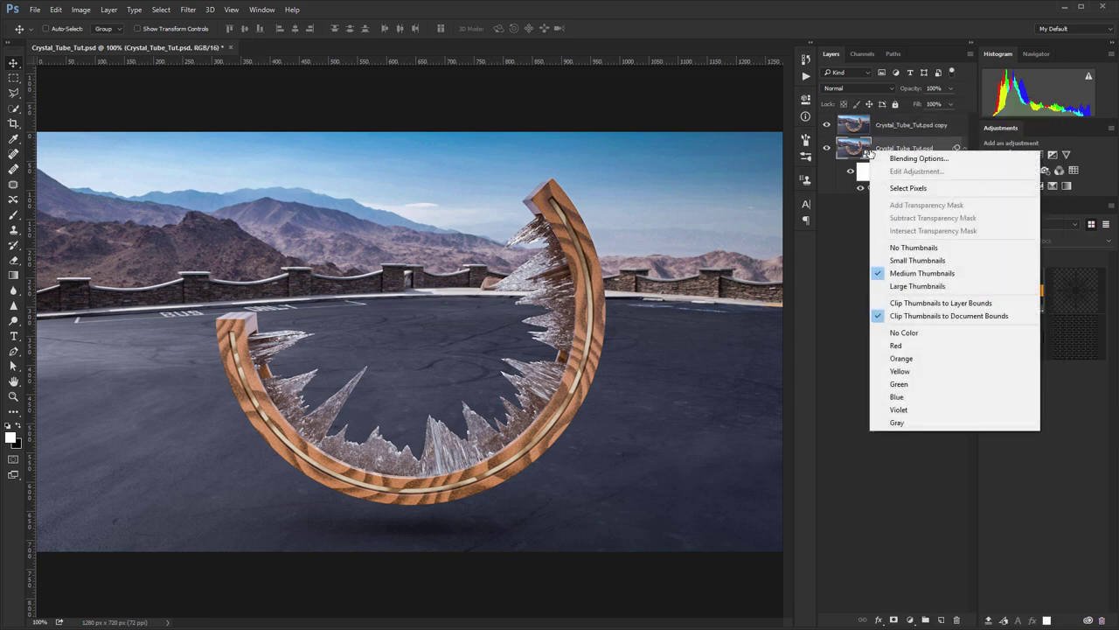
pyautogui.rightClick(891, 149)
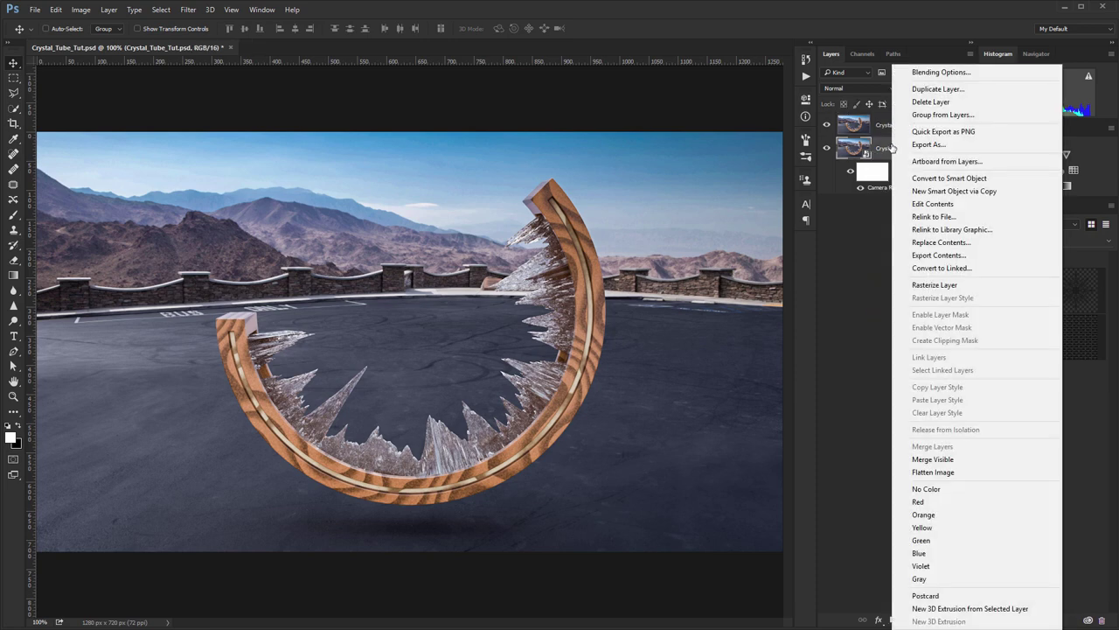
pyautogui.click(881, 188)
pyautogui.rightClick(915, 148)
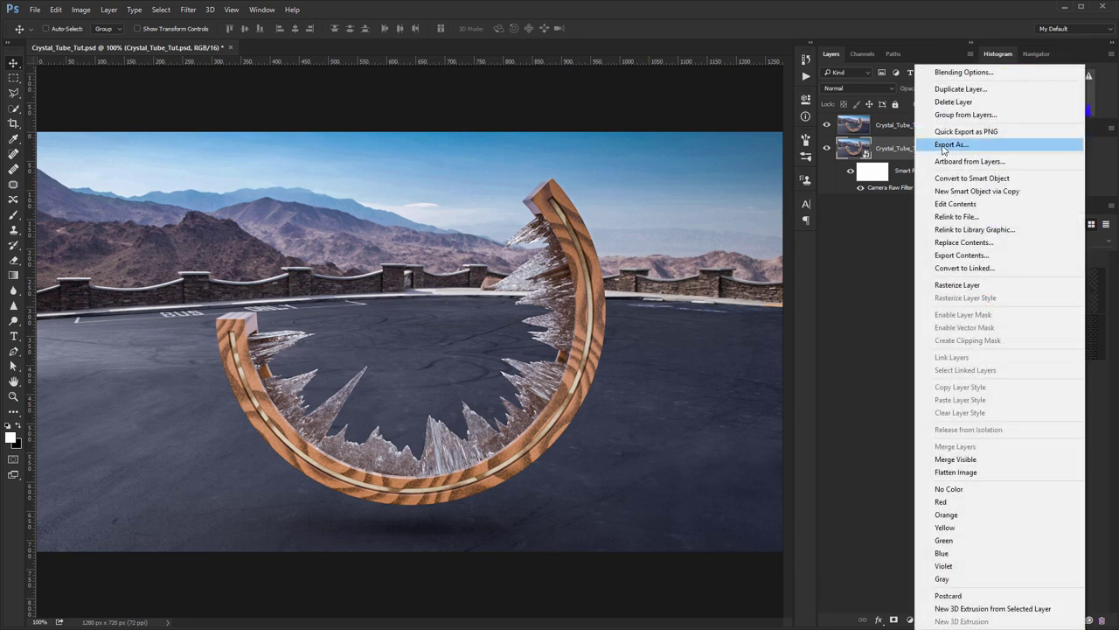
pyautogui.click(854, 279)
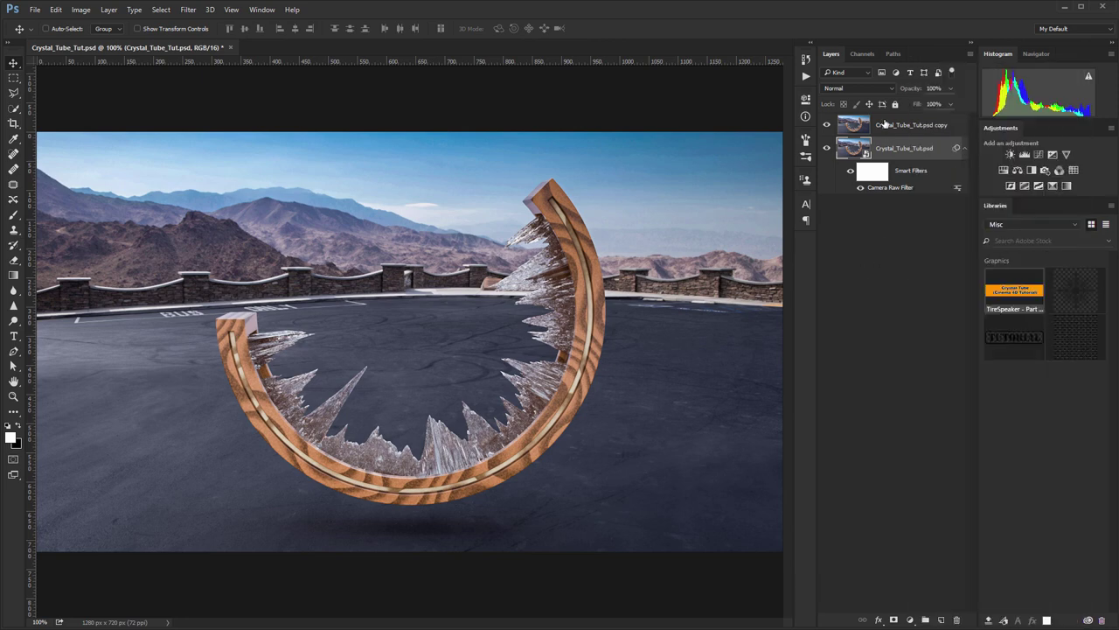
pyautogui.click(887, 125)
pyautogui.press('ctrl')
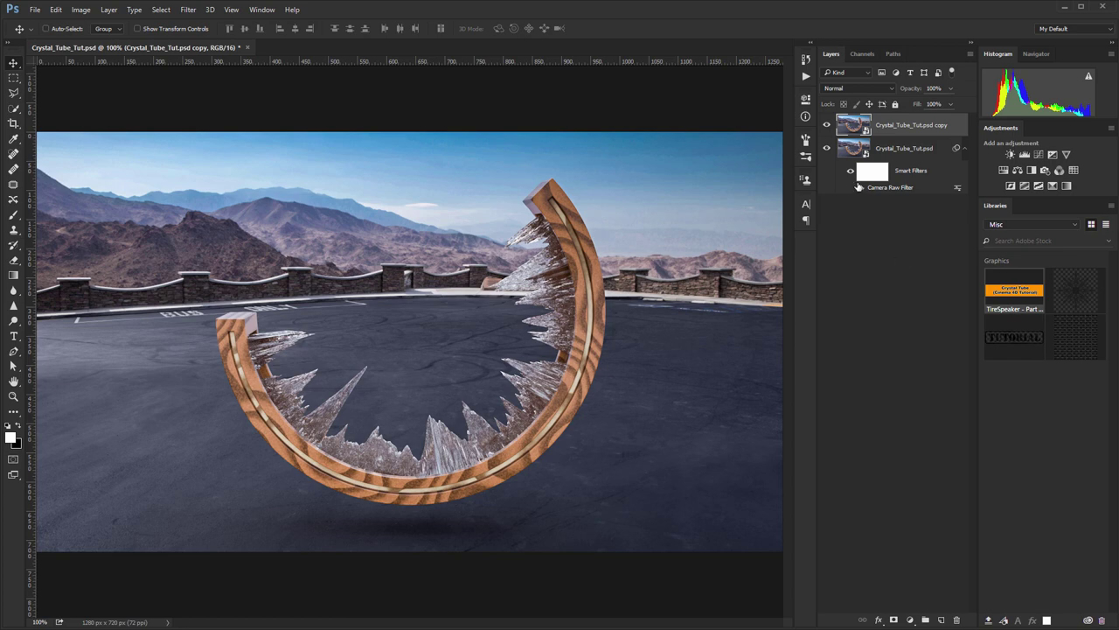
# Launch Color Efex Pro 4 on the copy layer and fit the preview in view.
pyautogui.click(189, 10)
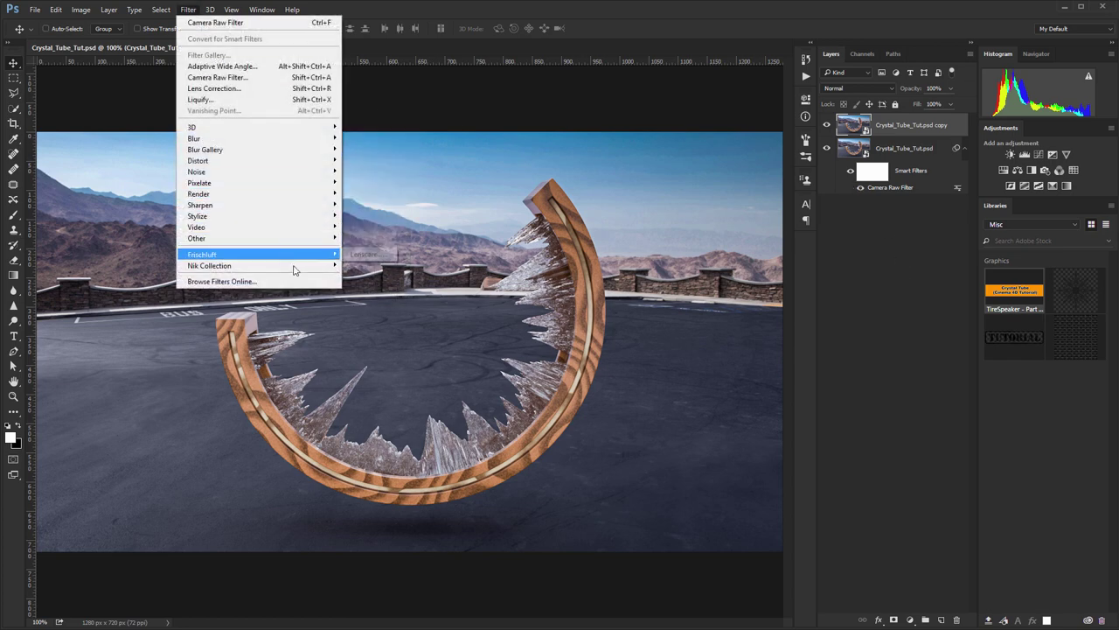
pyautogui.moveTo(210, 265)
pyautogui.click(394, 277)
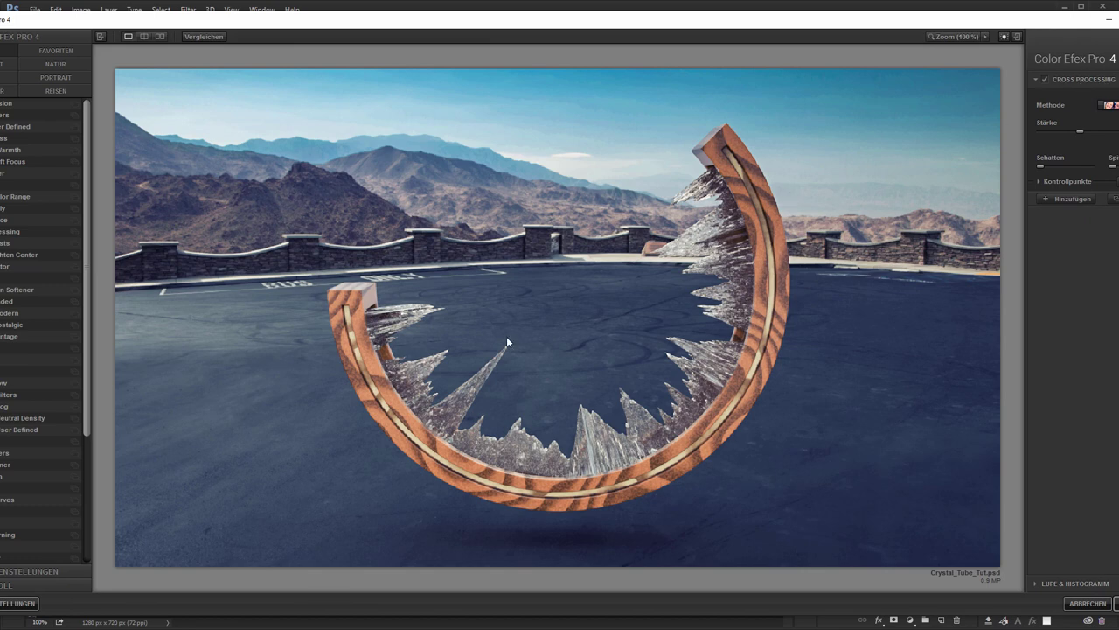
pyautogui.click(959, 43)
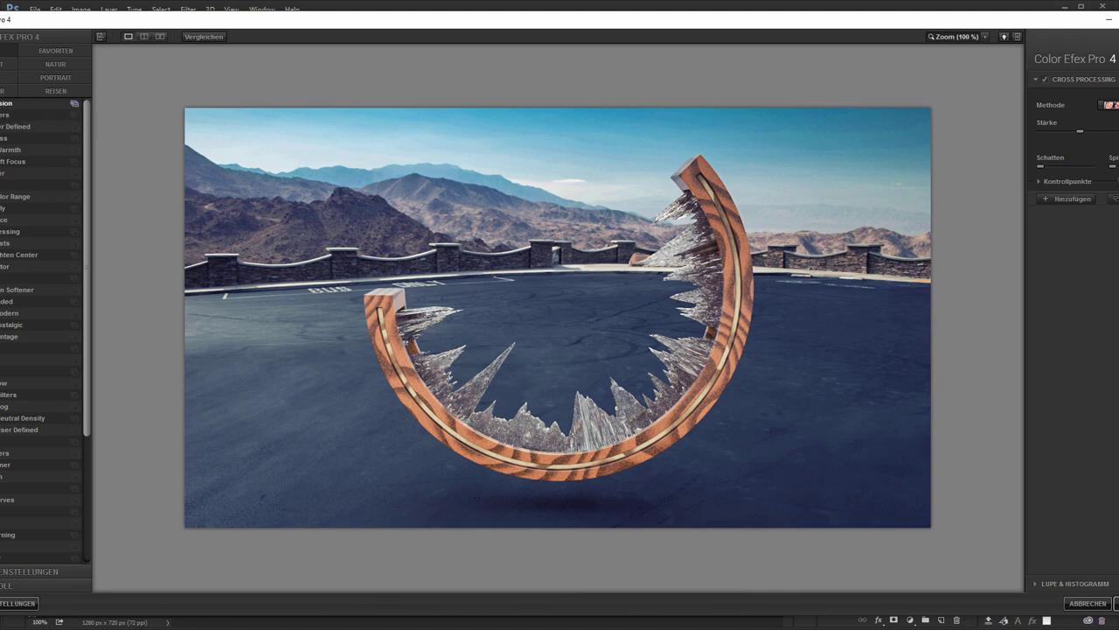
# Preview filters from B/W Conversion through Image Borders, settling on High Key.
pyautogui.click(52, 103)
pyautogui.press('Down')
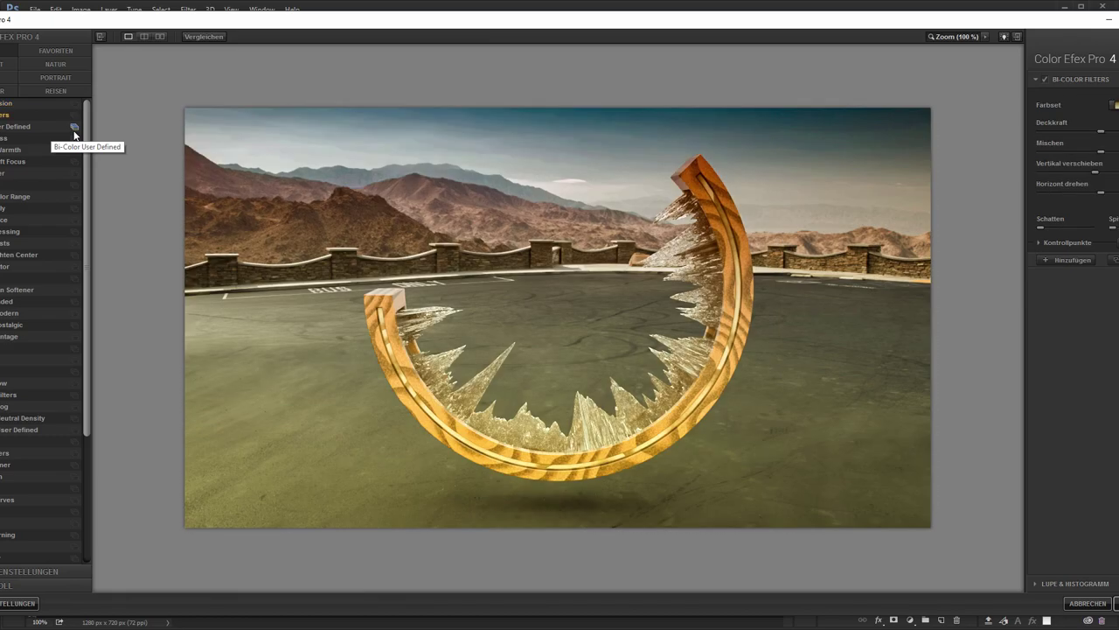
pyautogui.press('Down')
pyautogui.press('Down')
pyautogui.press('Down')
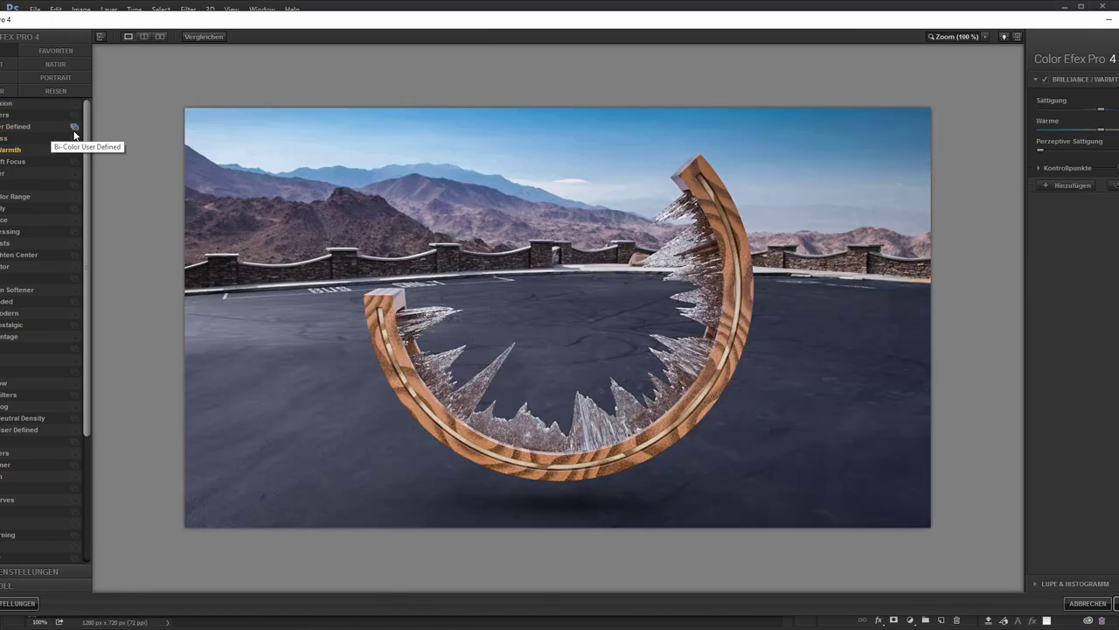
pyautogui.press('Down')
pyautogui.press('Down')
pyautogui.press('Down')
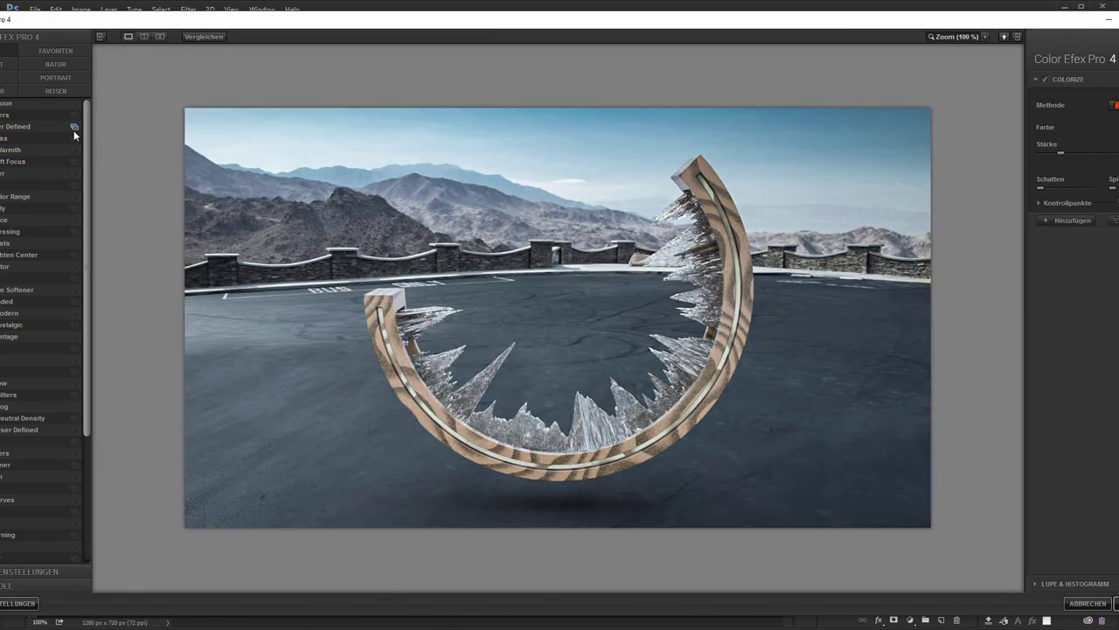
pyautogui.press('Down')
pyautogui.press('Down')
pyautogui.press('Down')
pyautogui.press('Down')
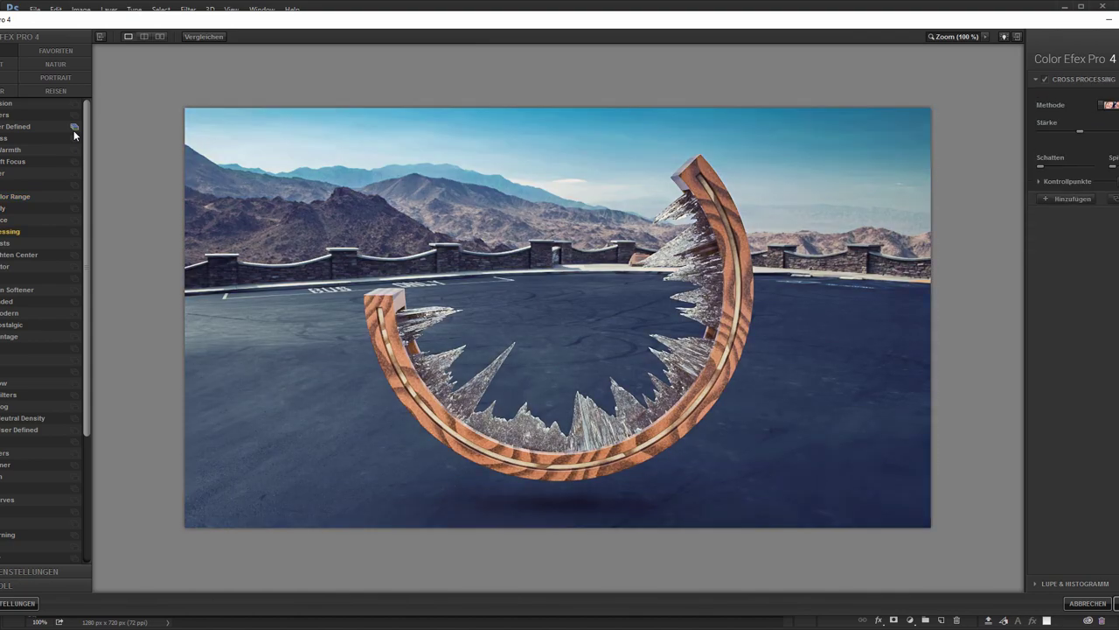
pyautogui.press('Down')
pyautogui.press('Down')
pyautogui.press('Down')
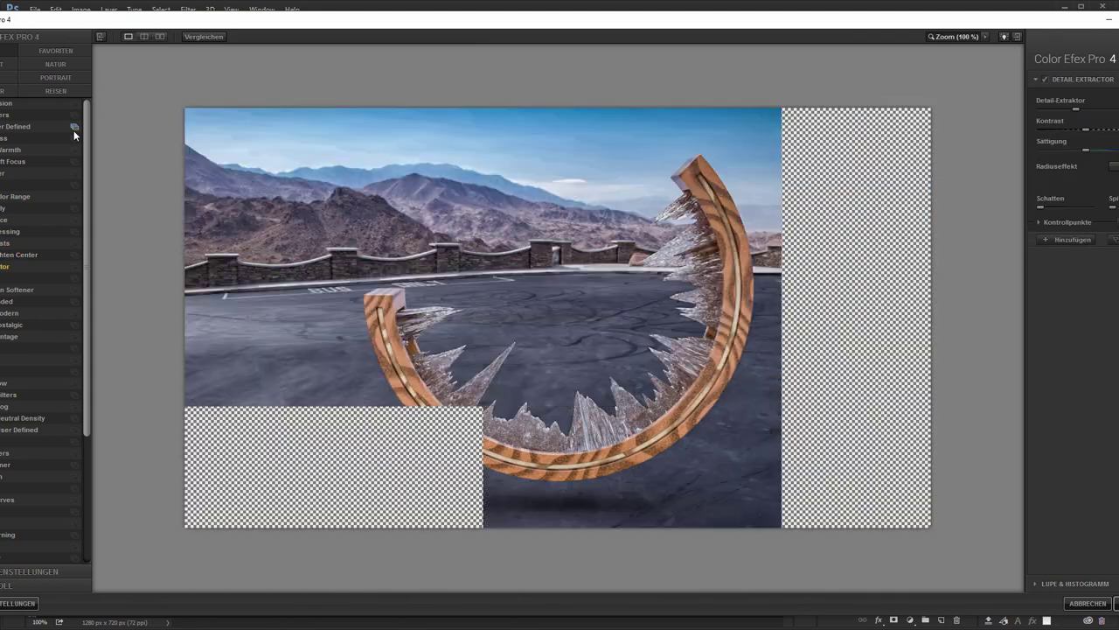
pyautogui.press('Down')
pyautogui.press('Down')
pyautogui.press('Down')
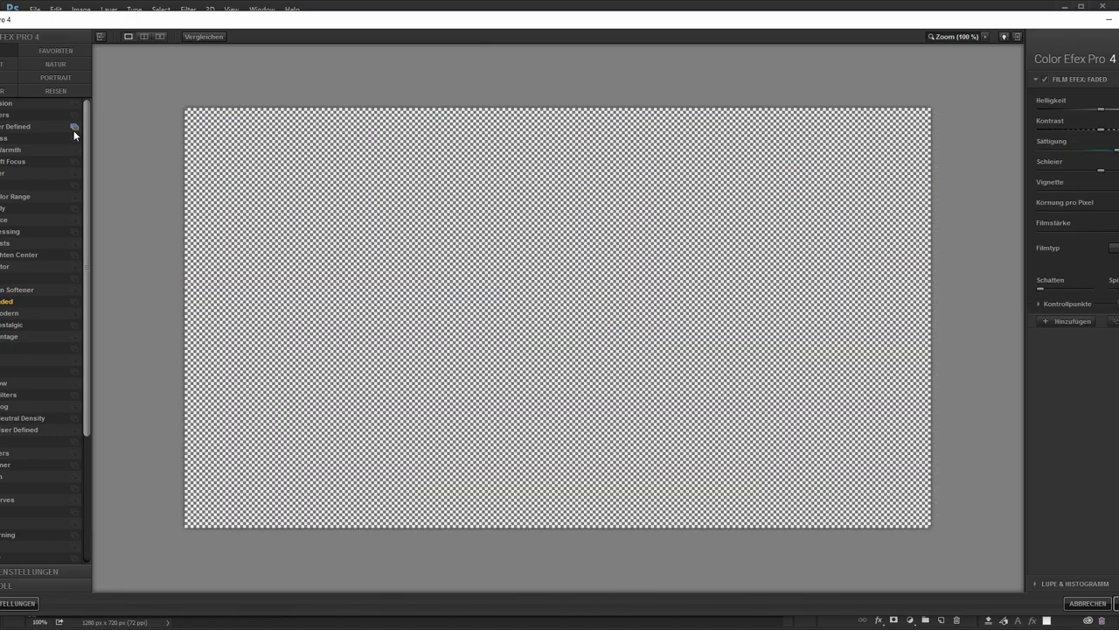
pyautogui.press('Down')
pyautogui.press('Down')
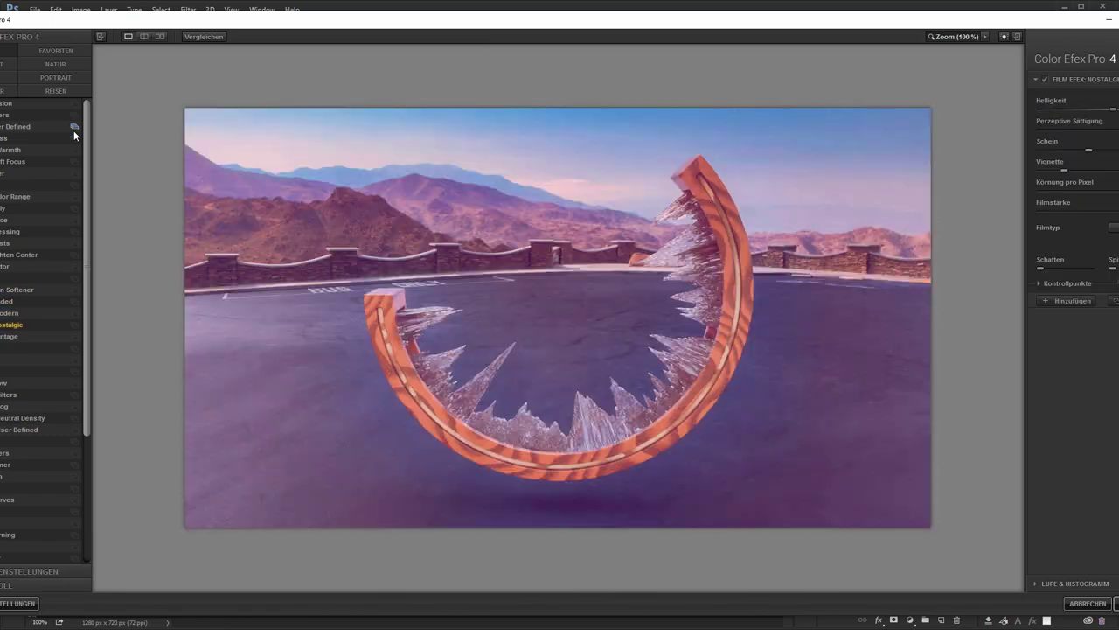
pyautogui.press('Down')
pyautogui.press('Down')
pyautogui.press('Down')
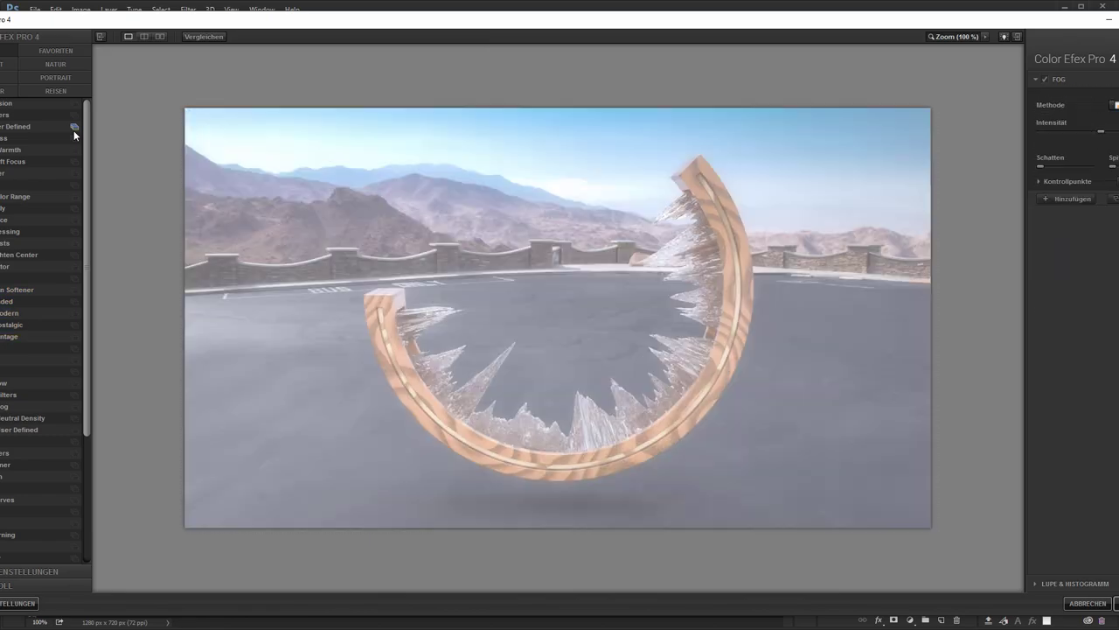
pyautogui.press('Down')
pyautogui.press('Down')
pyautogui.press('Down')
pyautogui.press('Down')
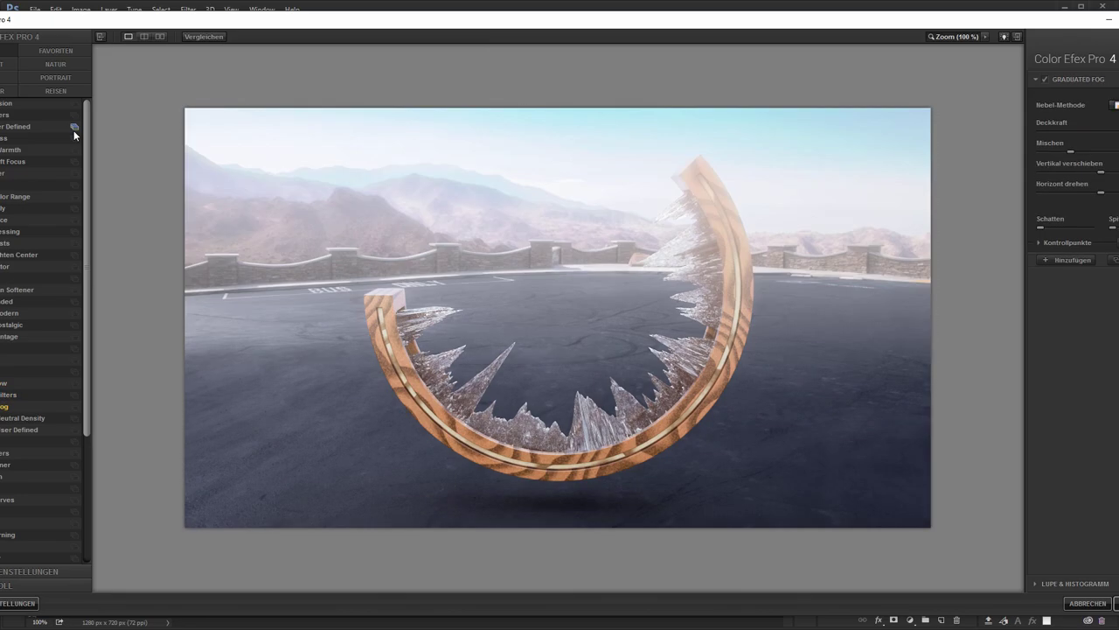
pyautogui.press('Down')
pyautogui.press('Down')
pyautogui.press('Down')
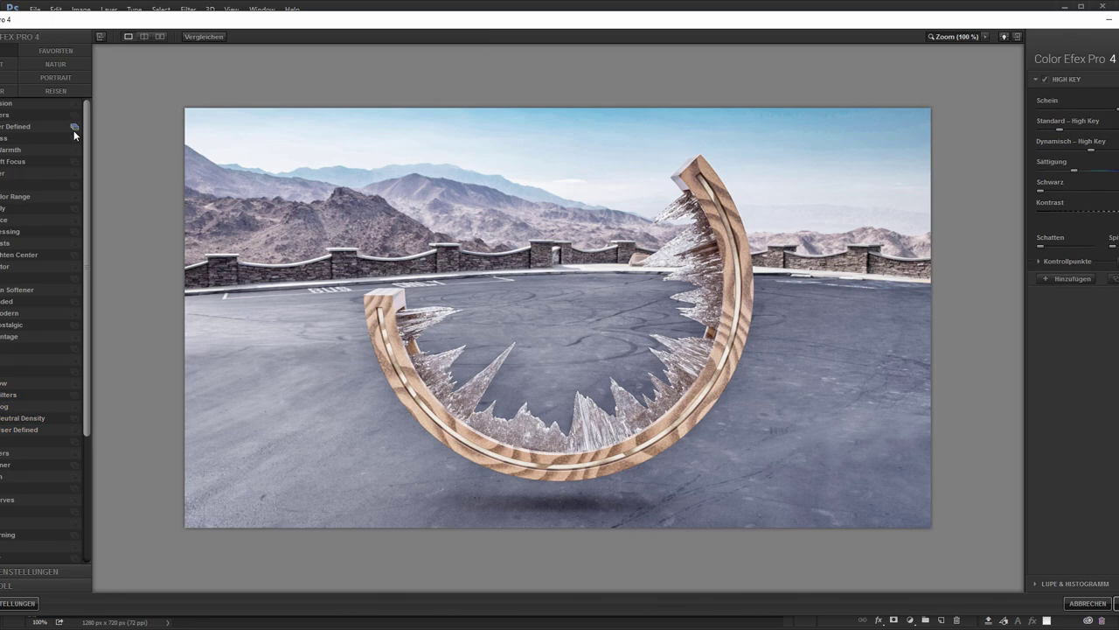
pyautogui.press('Down')
pyautogui.press('Down')
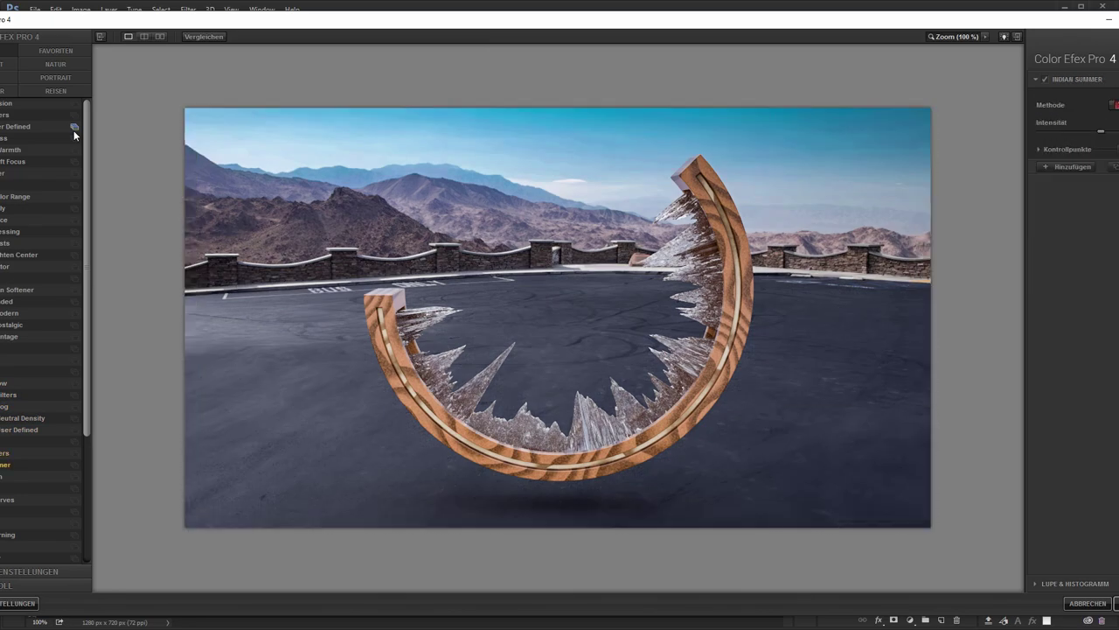
pyautogui.press('Up')
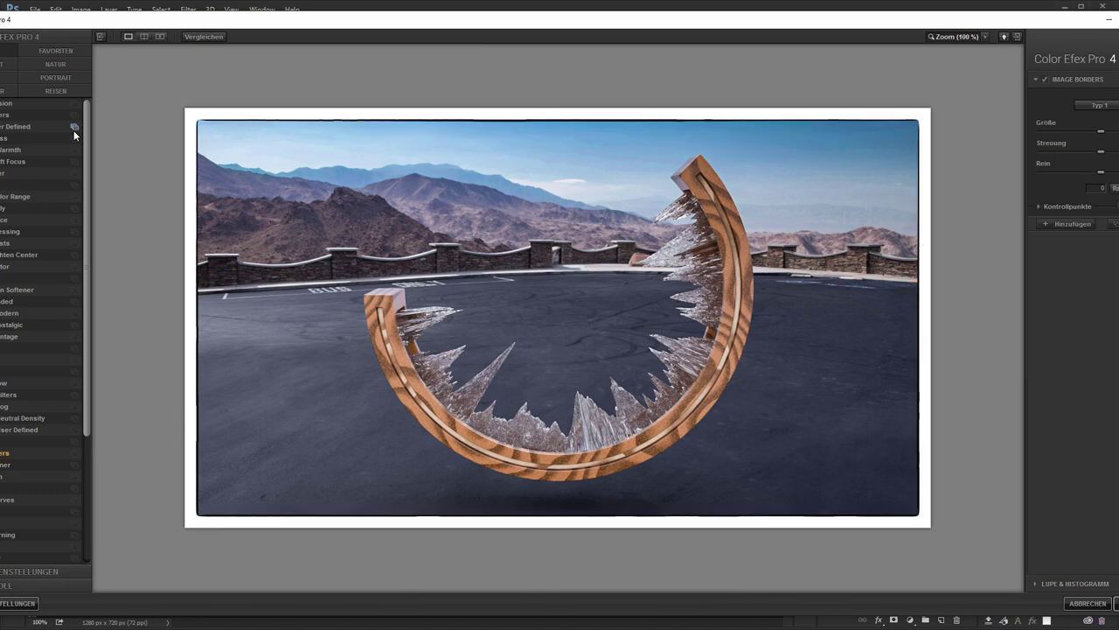
pyautogui.press('Up')
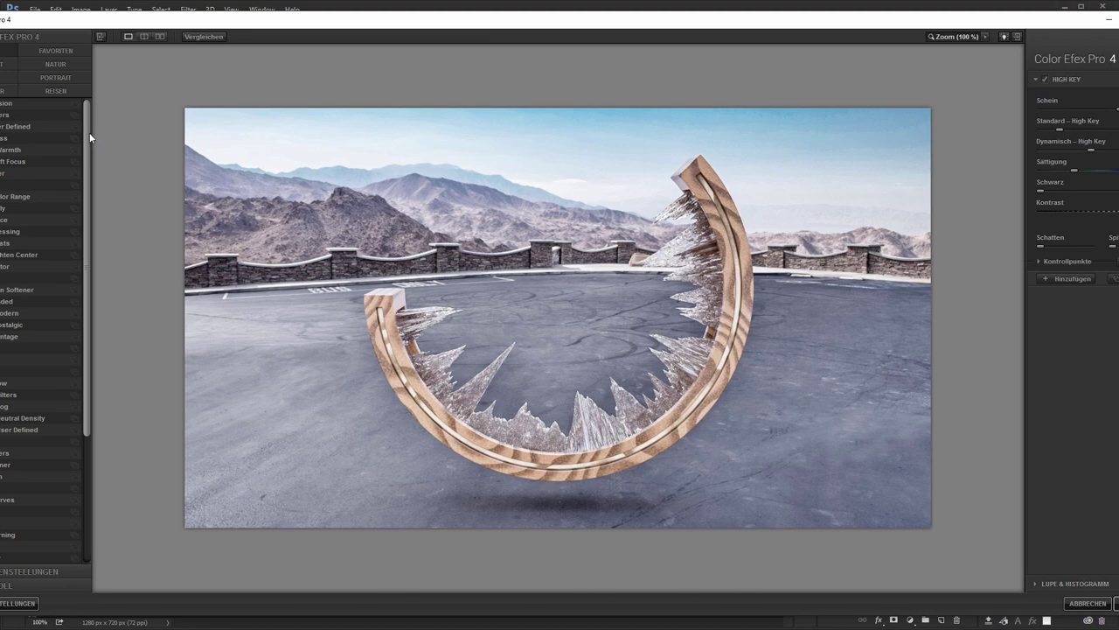
# Stack Cross Processing with an Image Borders filter and apply them to the copy layer.
pyautogui.click(35, 231)
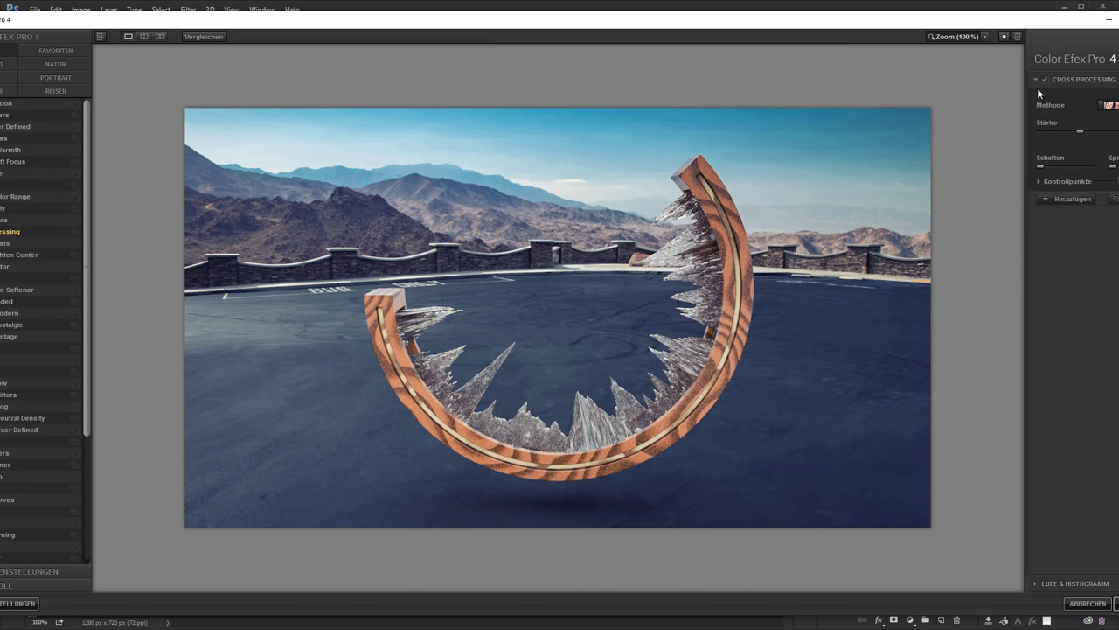
pyautogui.click(1058, 203)
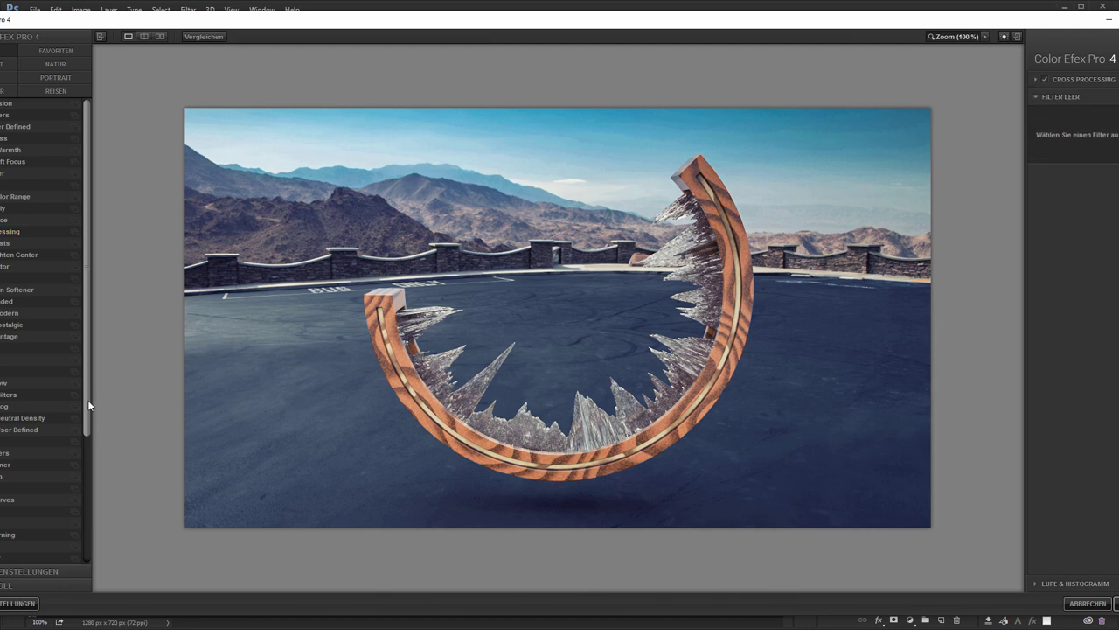
pyautogui.moveTo(87, 398); pyautogui.dragTo(100, 438)
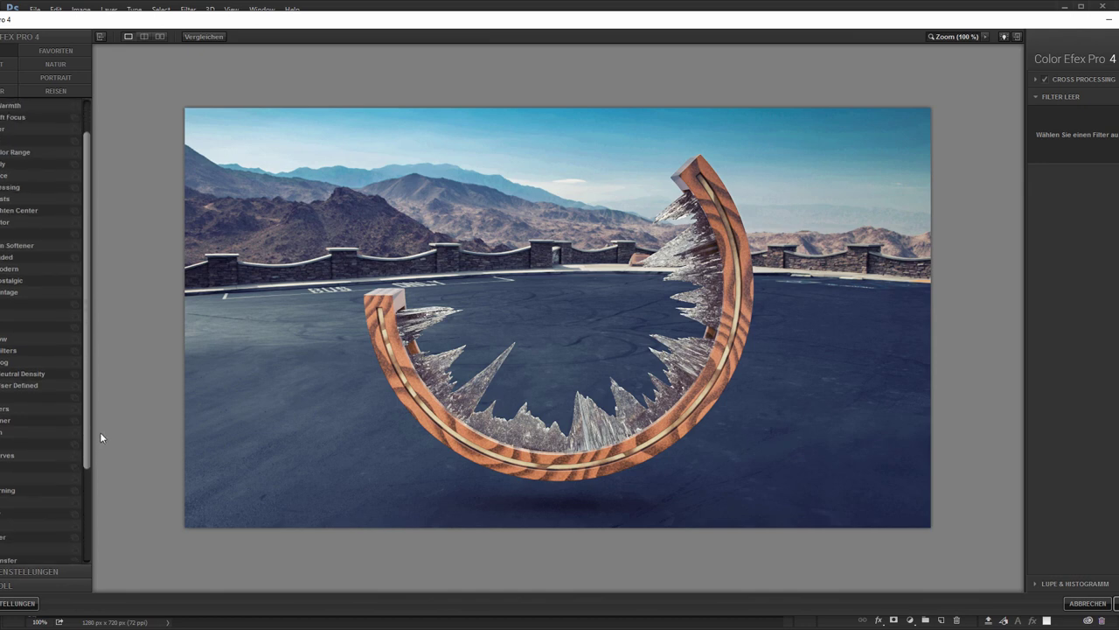
pyautogui.click(15, 415)
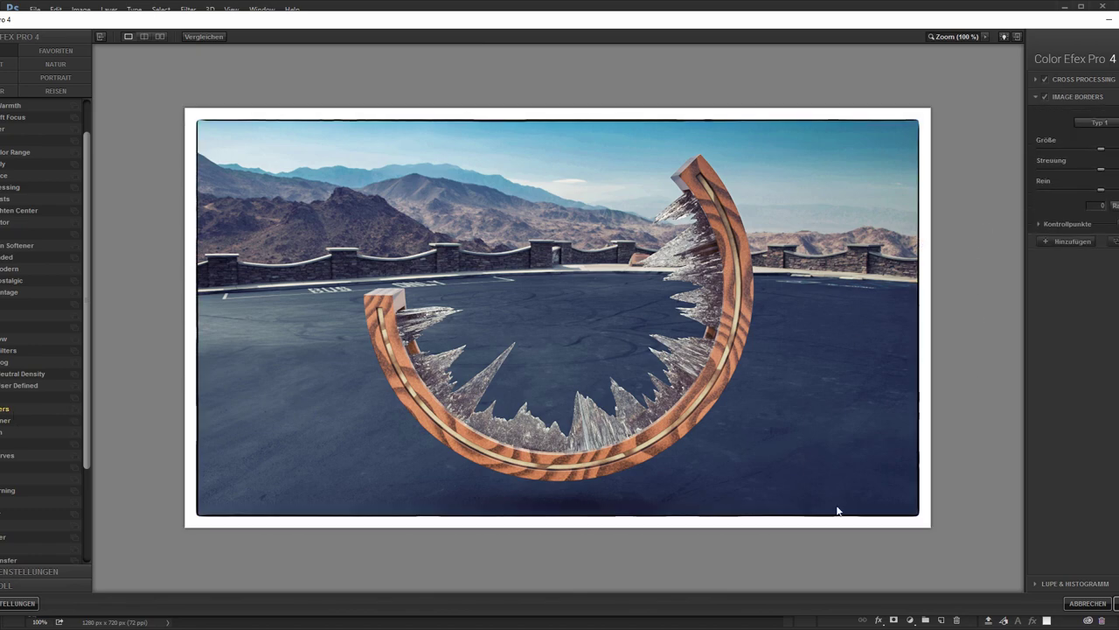
pyautogui.click(1088, 604)
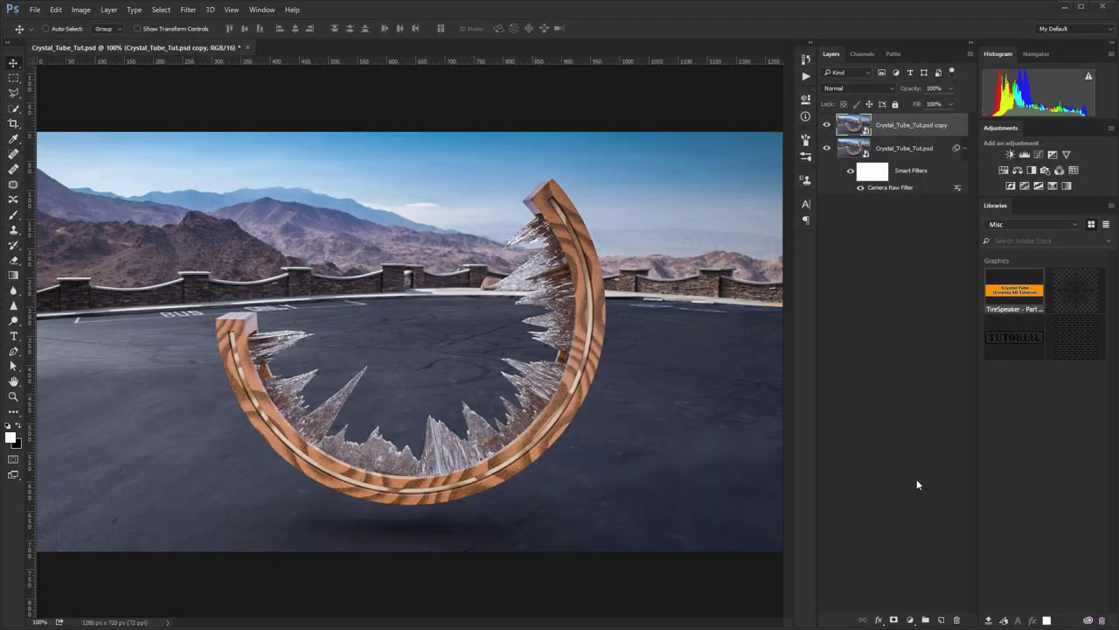